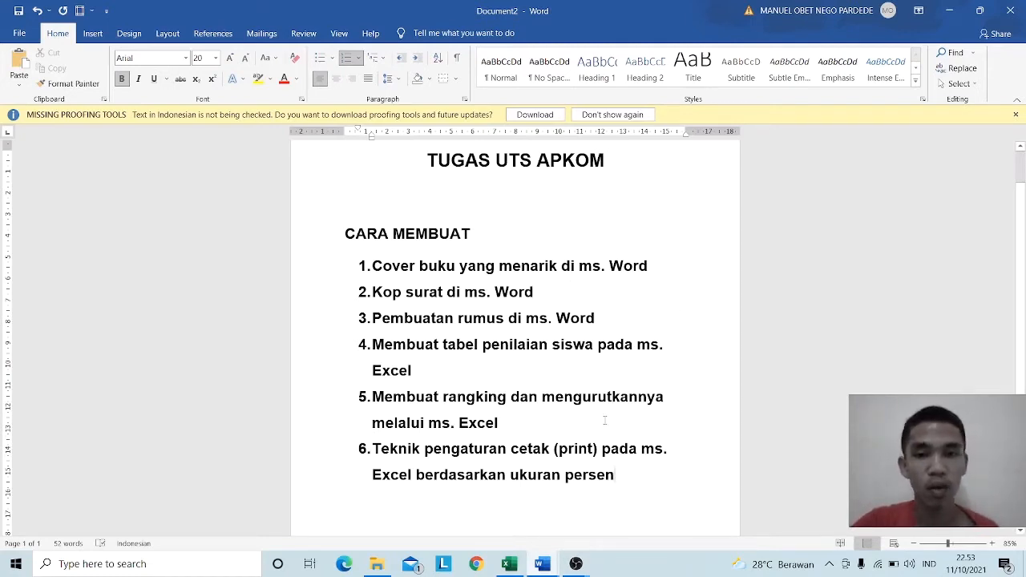
- Switch to the APKOM document and examine the elements of its finished cover
{"action": "mouse_move", "coordinate": [543, 564]}
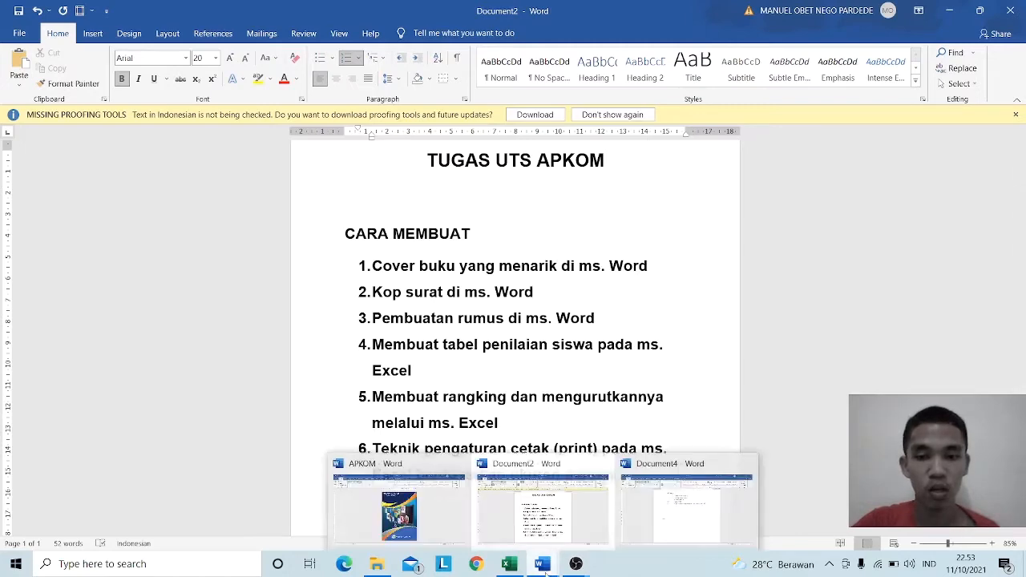
{"action": "left_click", "coordinate": [439, 532]}
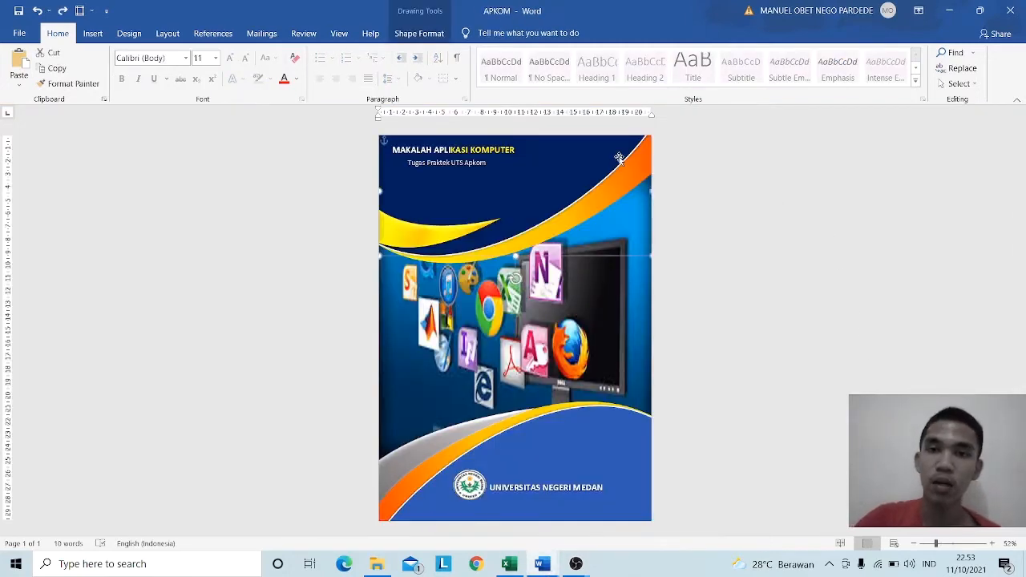
{"action": "triple_click", "coordinate": [272, 211]}
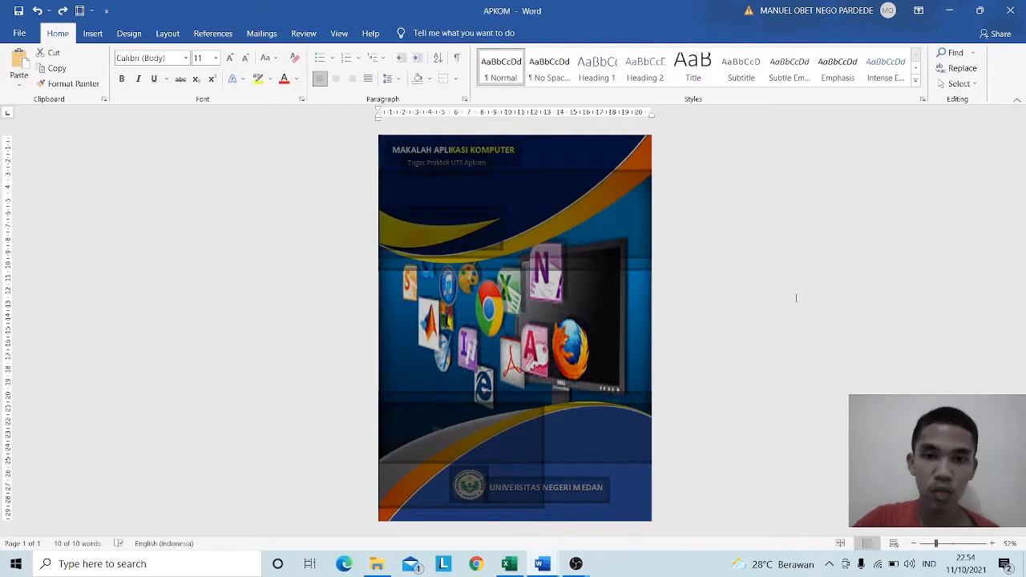
{"action": "left_click", "coordinate": [796, 298]}
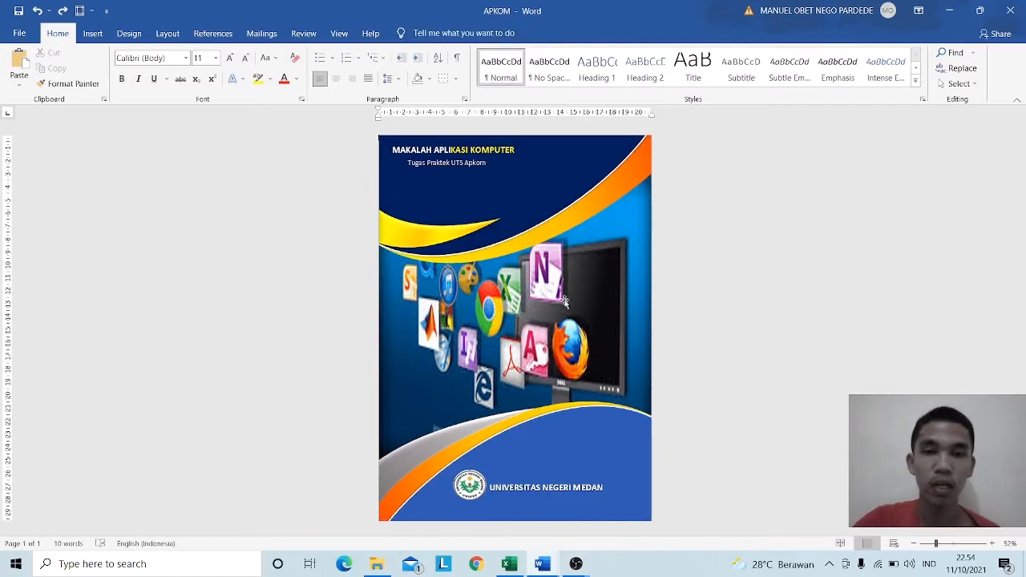
- Create a new blank document and close the text effects formatting pane
{"action": "left_click", "coordinate": [22, 31]}
{"action": "left_click", "coordinate": [210, 137]}
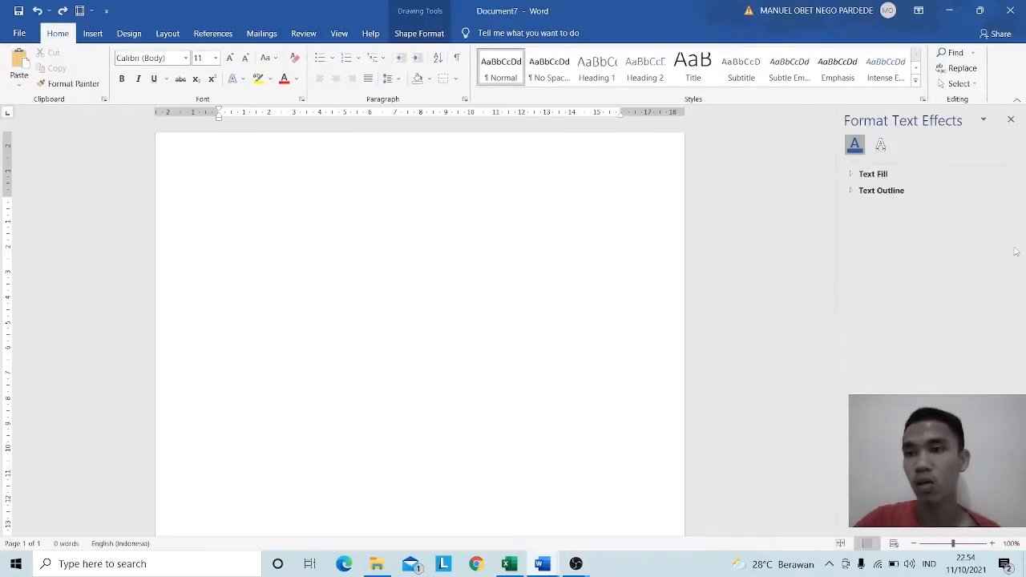
{"action": "left_click", "coordinate": [1010, 119]}
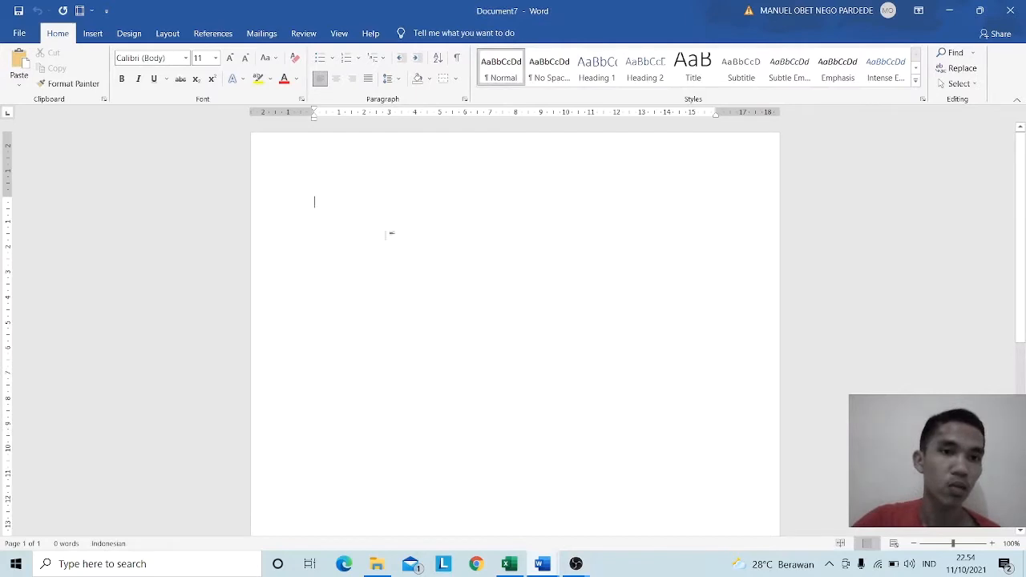
- Set the document's paper size to A4 (21 cm x 29,7 cm)
{"action": "left_click", "coordinate": [168, 33]}
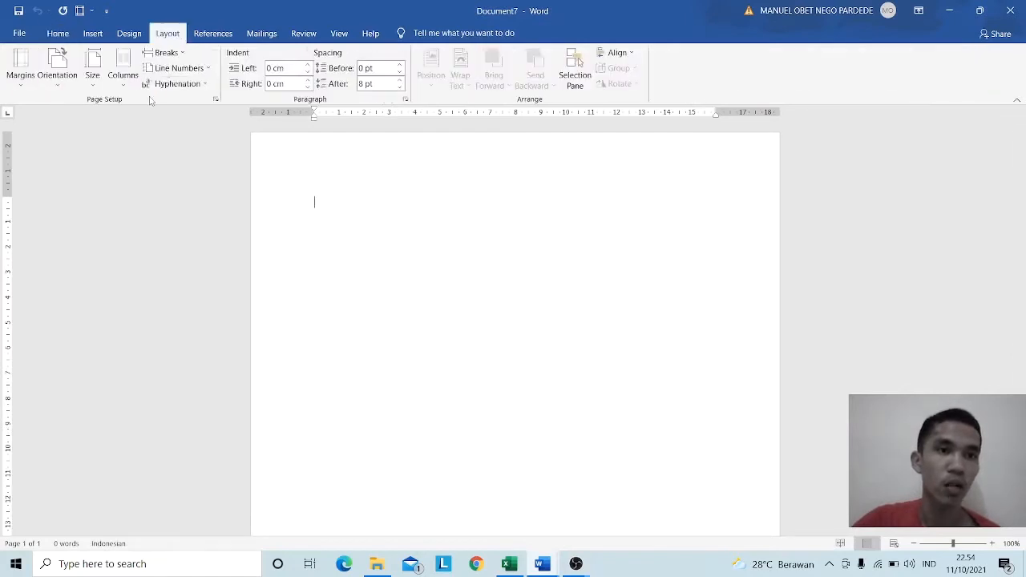
{"action": "left_click", "coordinate": [93, 80]}
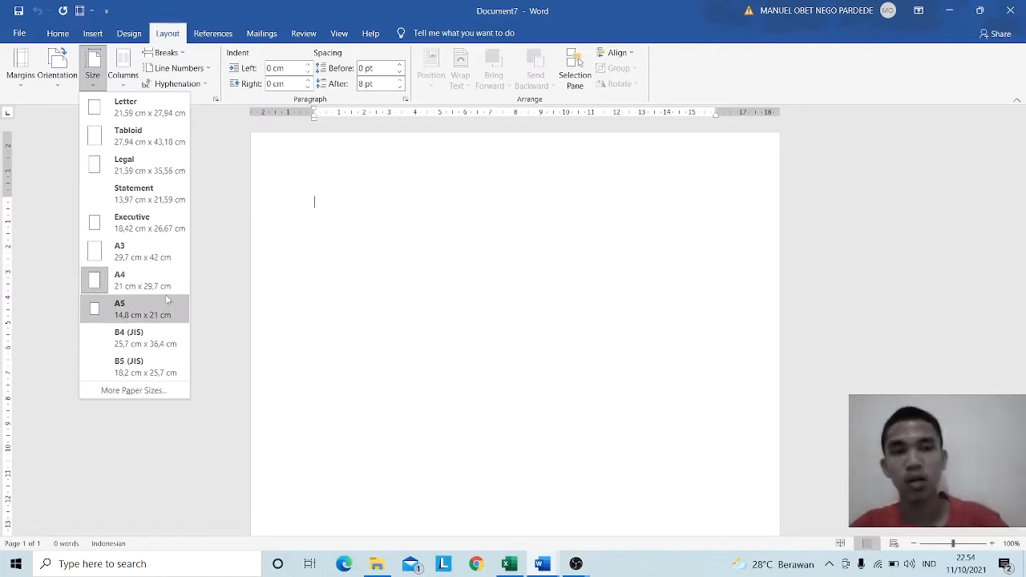
{"action": "left_click", "coordinate": [161, 282]}
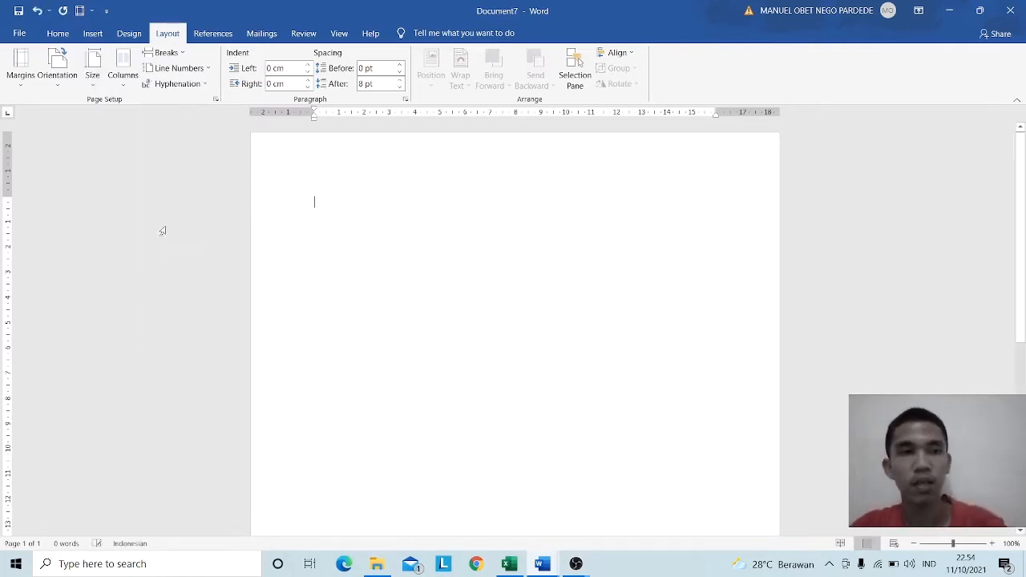
- Set the top, left, bottom and right page margins to 0 cm for the whole document
{"action": "left_click", "coordinate": [216, 99]}
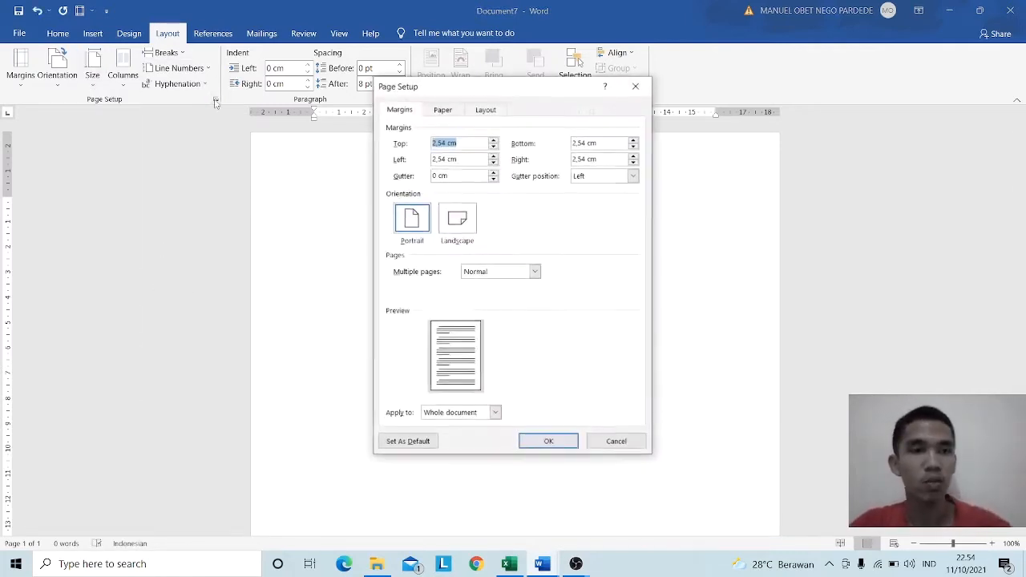
{"action": "double_click", "coordinate": [434, 143]}
{"action": "type", "text": "0"}
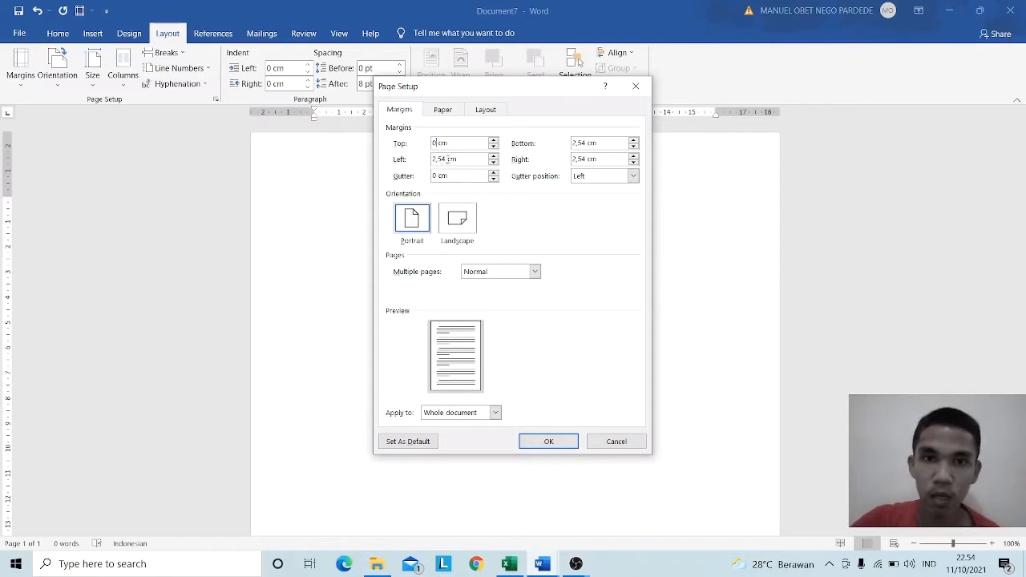
{"action": "double_click", "coordinate": [434, 159]}
{"action": "type", "text": "0"}
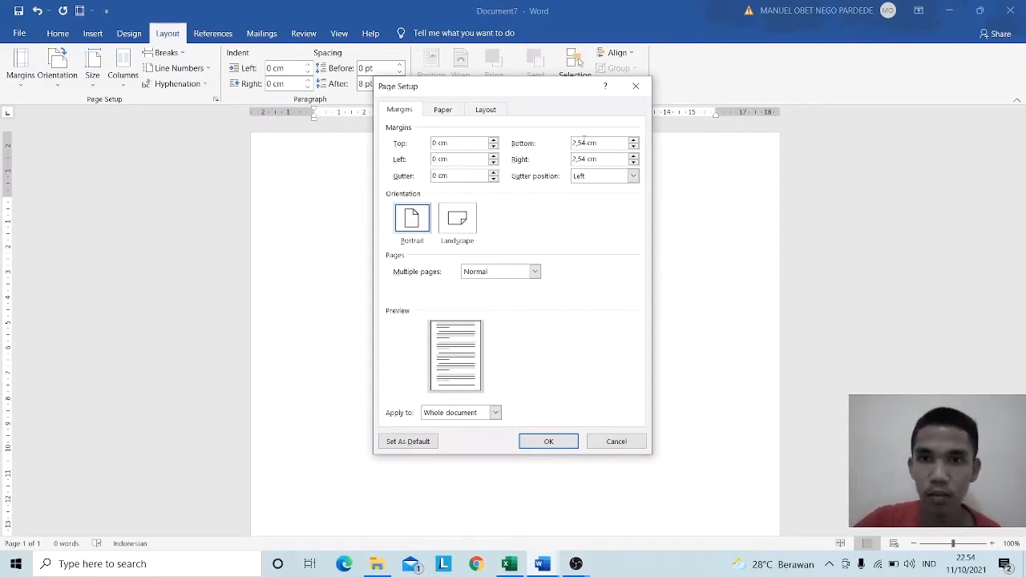
{"action": "double_click", "coordinate": [574, 143]}
{"action": "type", "text": "0"}
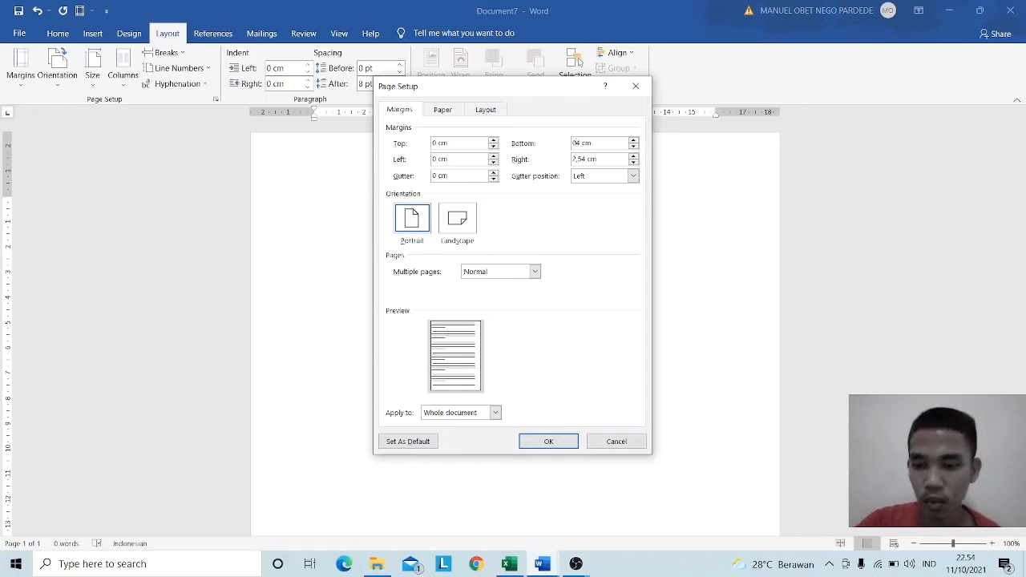
{"action": "key", "text": "Delete"}
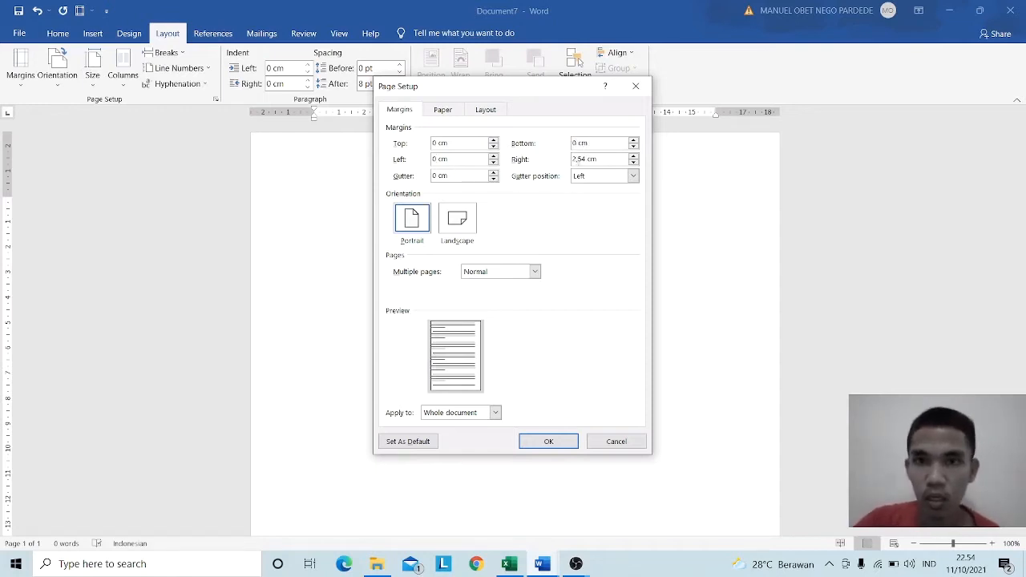
{"action": "left_click_drag", "start_coordinate": [586, 160], "coordinate": [566, 160]}
{"action": "type", "text": "0"}
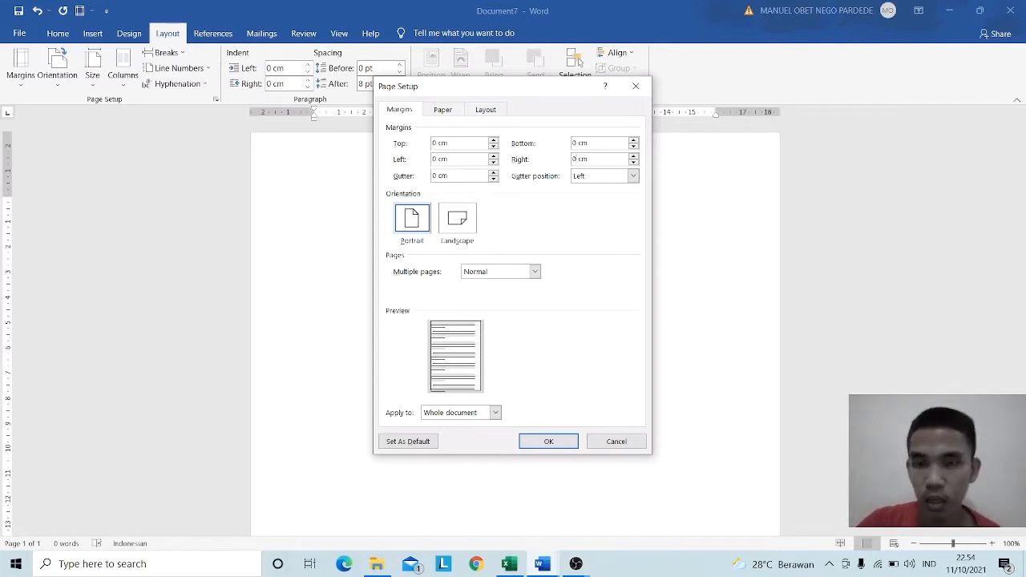
{"action": "left_click", "coordinate": [563, 443]}
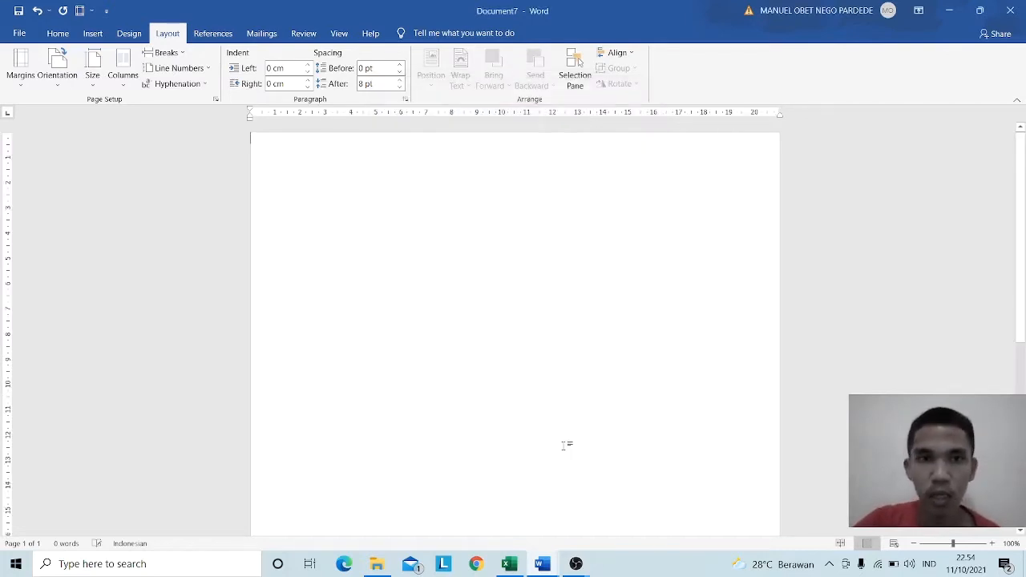
- Draw a right triangle across the page width near the top, about 5.8 cm high and 20.9 cm wide
{"action": "left_click", "coordinate": [92, 33]}
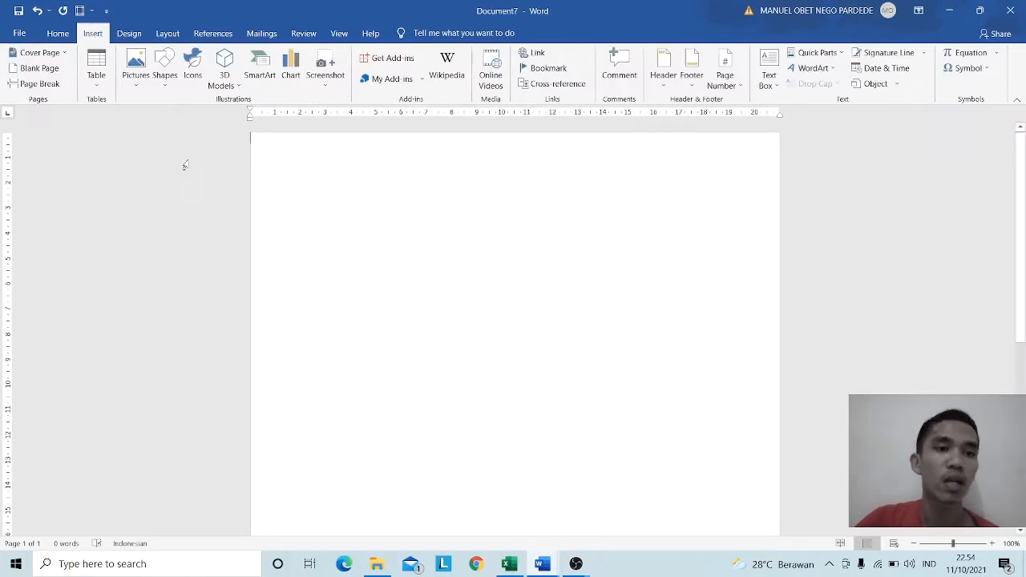
{"action": "left_click", "coordinate": [164, 86]}
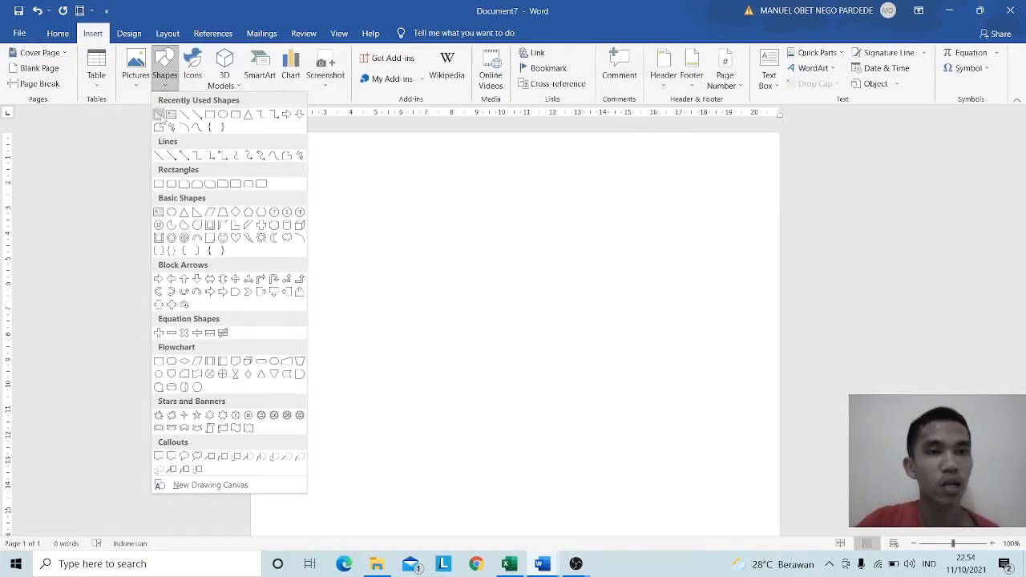
{"action": "left_click", "coordinate": [159, 114]}
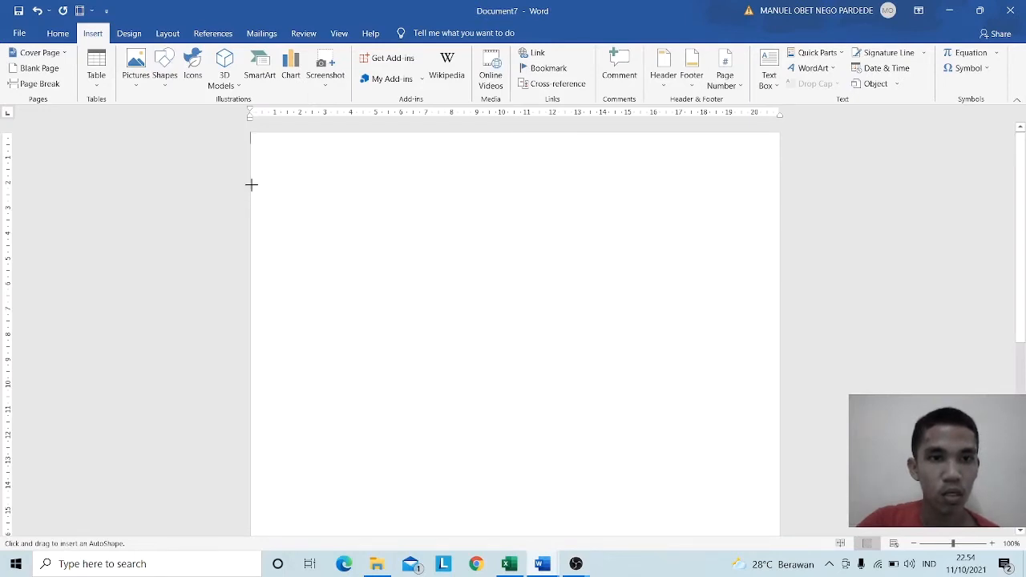
{"action": "left_click_drag", "start_coordinate": [250, 183], "coordinate": [776, 331]}
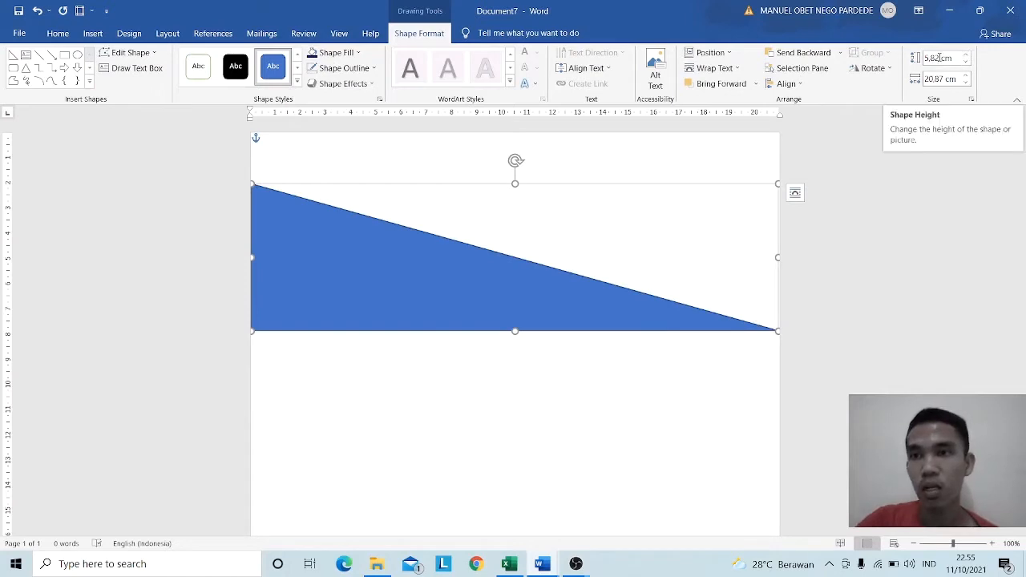
- Set the triangle's height to 9 cm and flip it vertically
{"action": "double_click", "coordinate": [939, 57]}
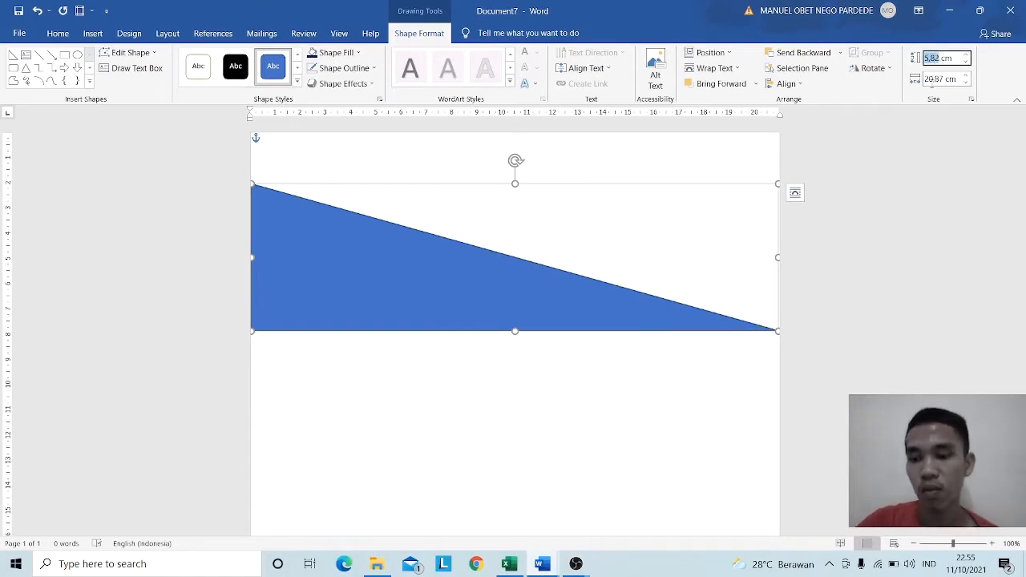
{"action": "type", "text": "9"}
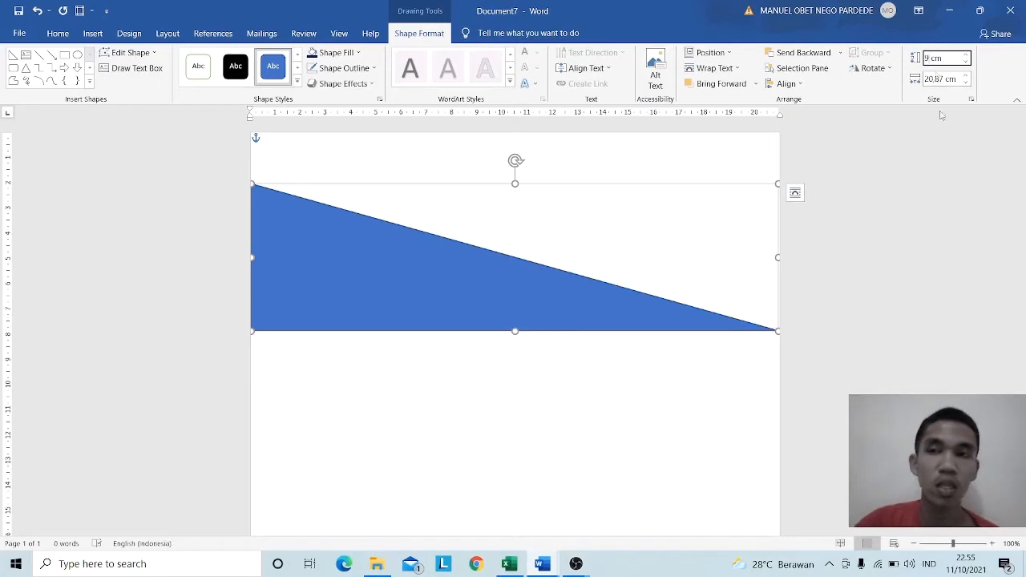
{"action": "key", "text": "Return"}
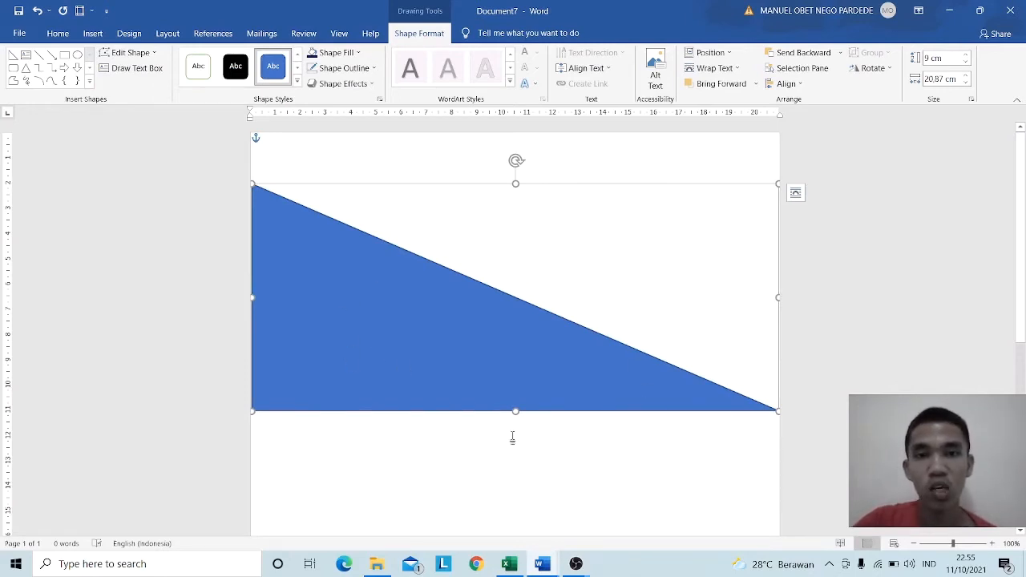
{"action": "left_click", "coordinate": [888, 71]}
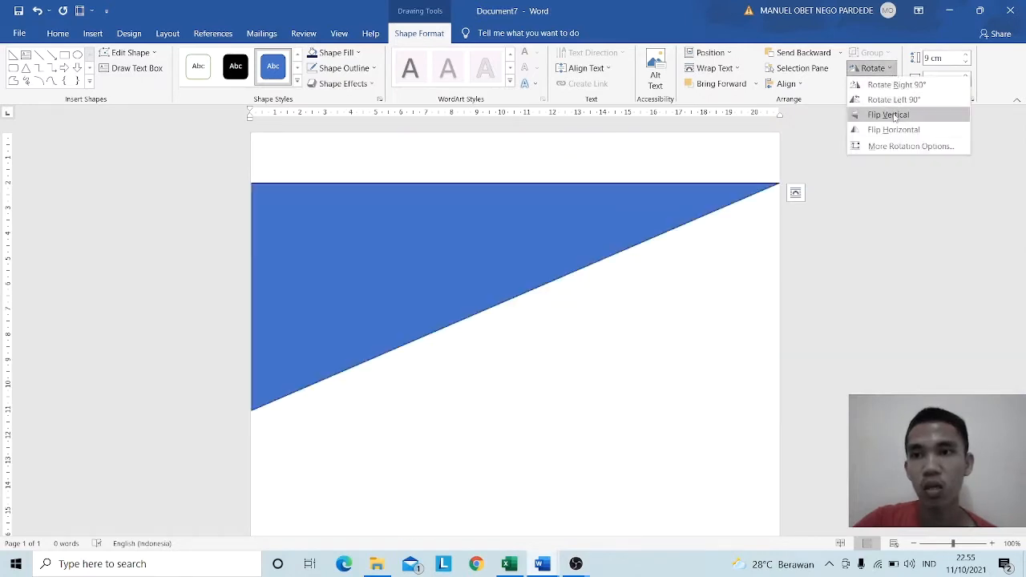
{"action": "left_click", "coordinate": [895, 117]}
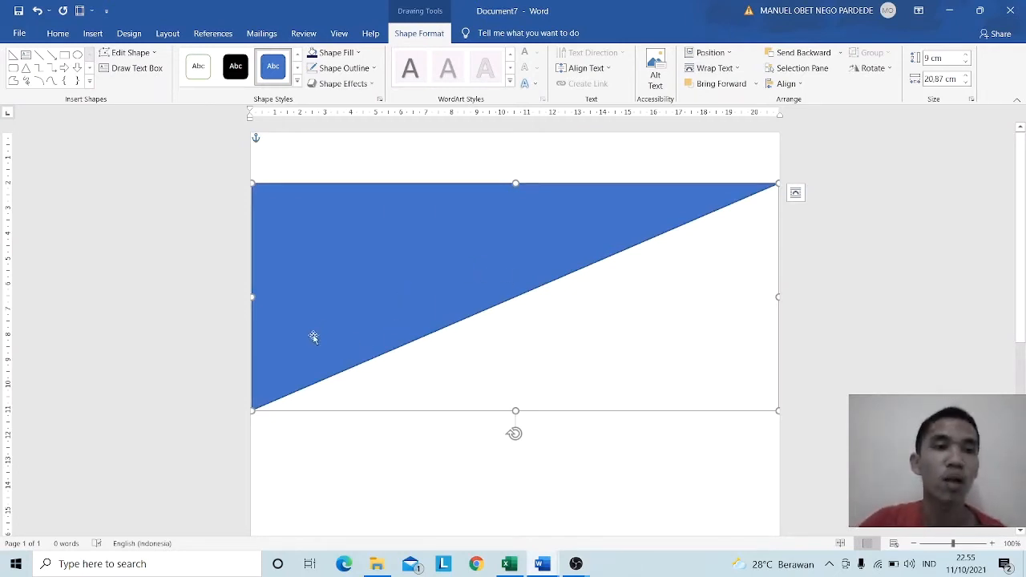
- Edit the triangle's points, bending its sloping edge into a deep downward curve from the lower-left corner
{"action": "left_click", "coordinate": [129, 52]}
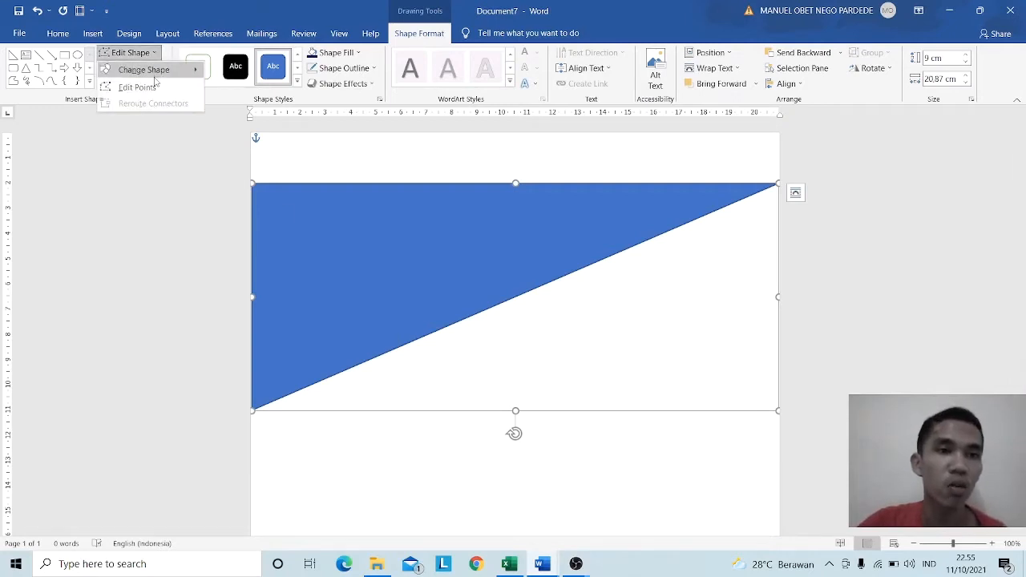
{"action": "left_click", "coordinate": [141, 86]}
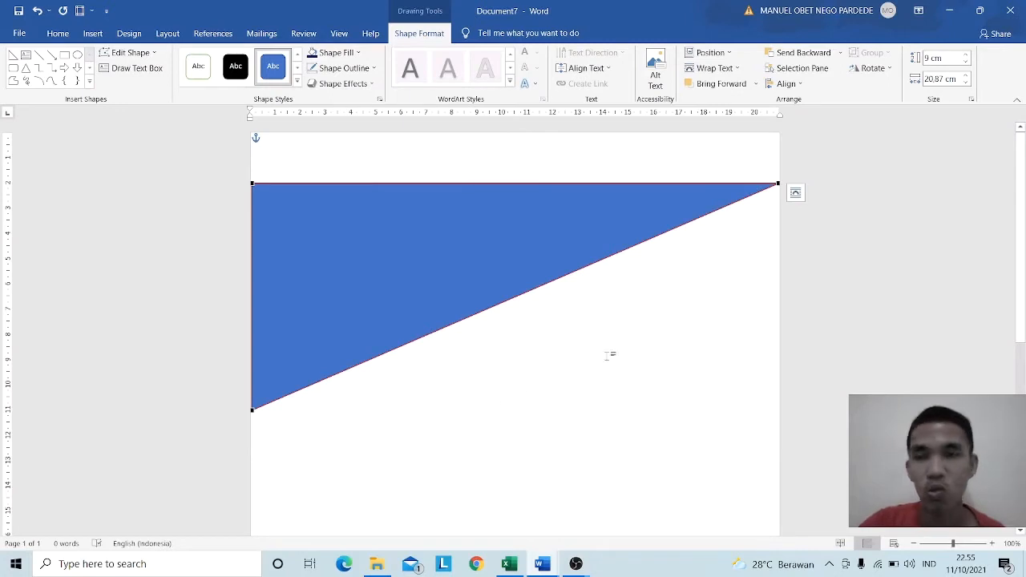
{"action": "left_click", "coordinate": [252, 411]}
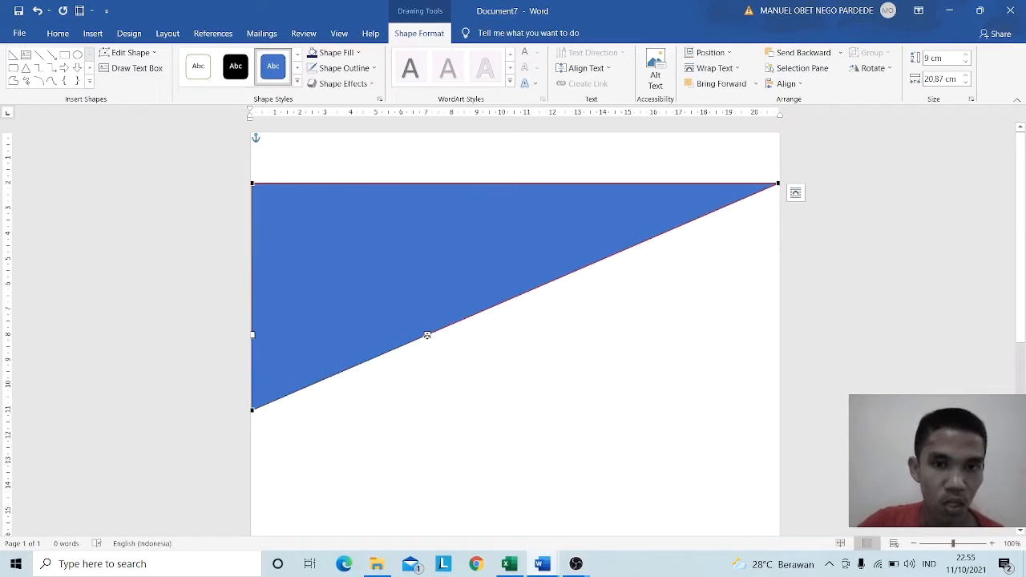
{"action": "left_click_drag", "start_coordinate": [427, 335], "coordinate": [517, 491]}
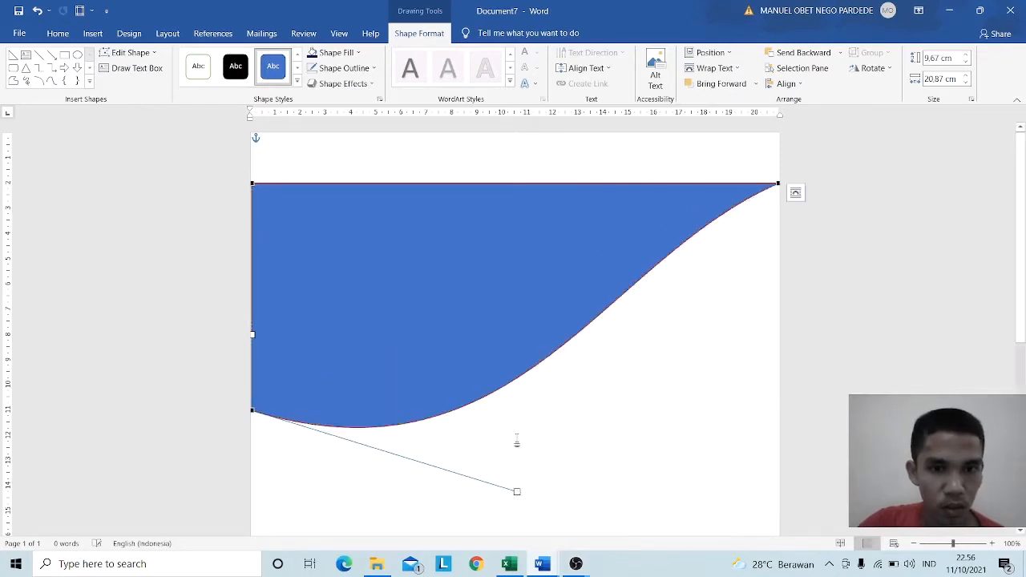
- Adjust the curve at the shape's upper-right point so the edge runs more smoothly and fully into the corner
{"action": "left_click", "coordinate": [777, 184]}
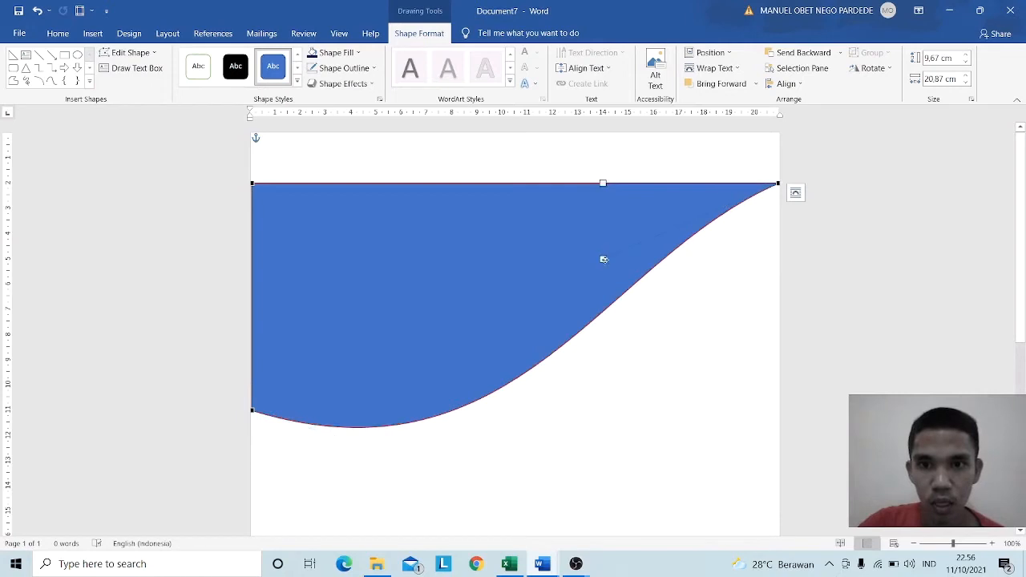
{"action": "left_click_drag", "start_coordinate": [603, 259], "coordinate": [624, 284]}
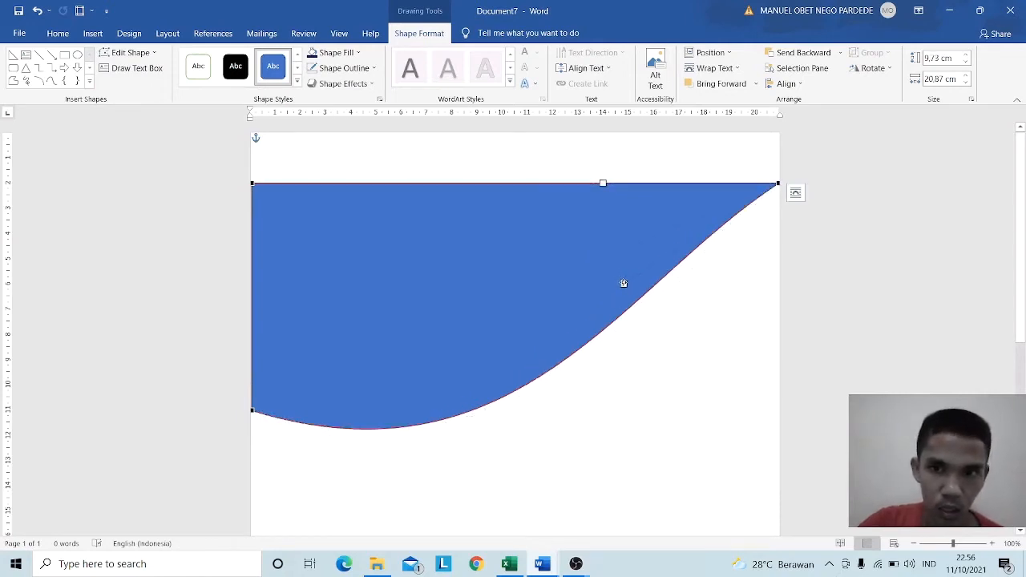
{"action": "left_click_drag", "start_coordinate": [625, 284], "coordinate": [630, 294]}
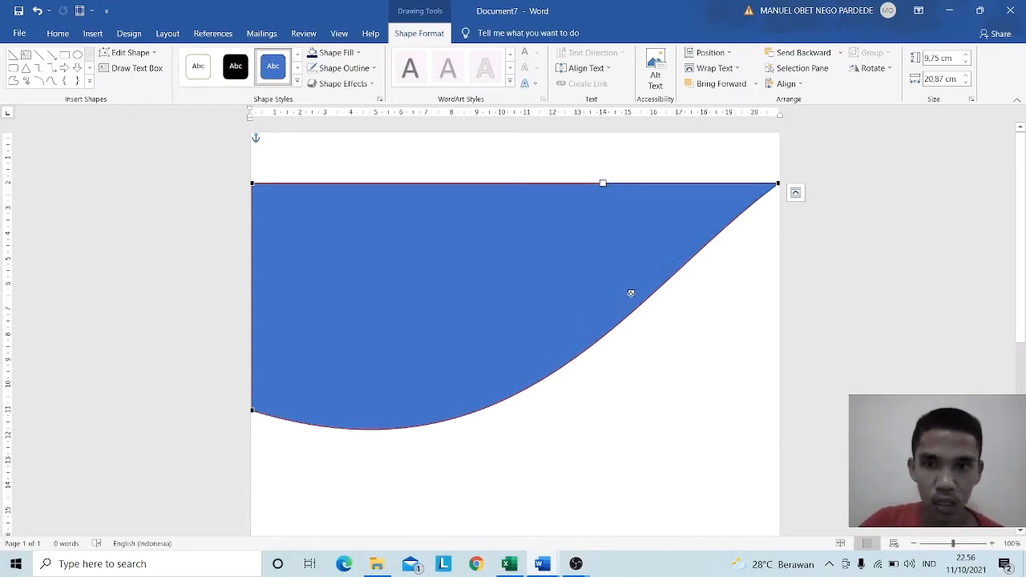
{"action": "left_click_drag", "start_coordinate": [630, 294], "coordinate": [646, 293]}
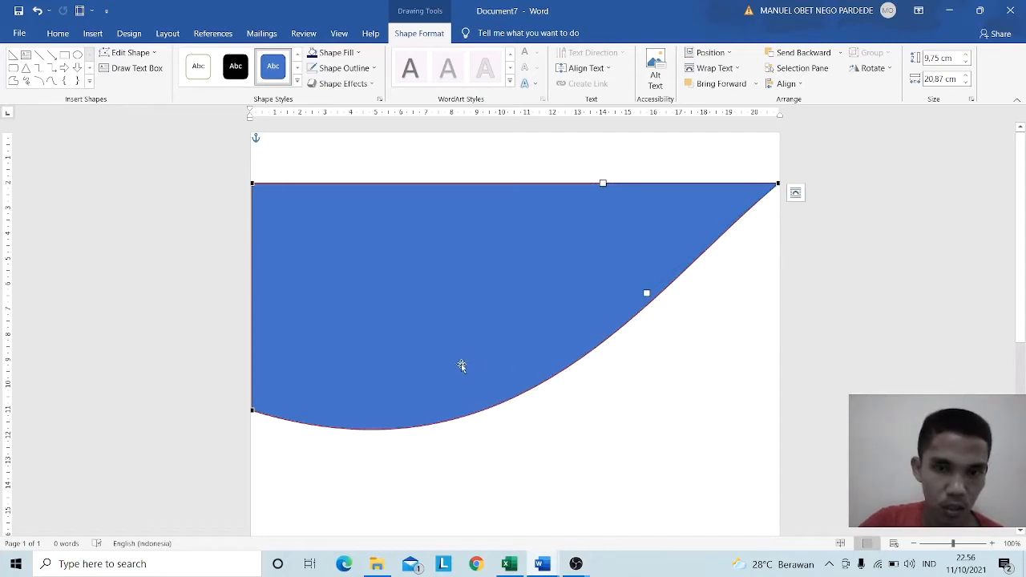
{"action": "left_click", "coordinate": [382, 374]}
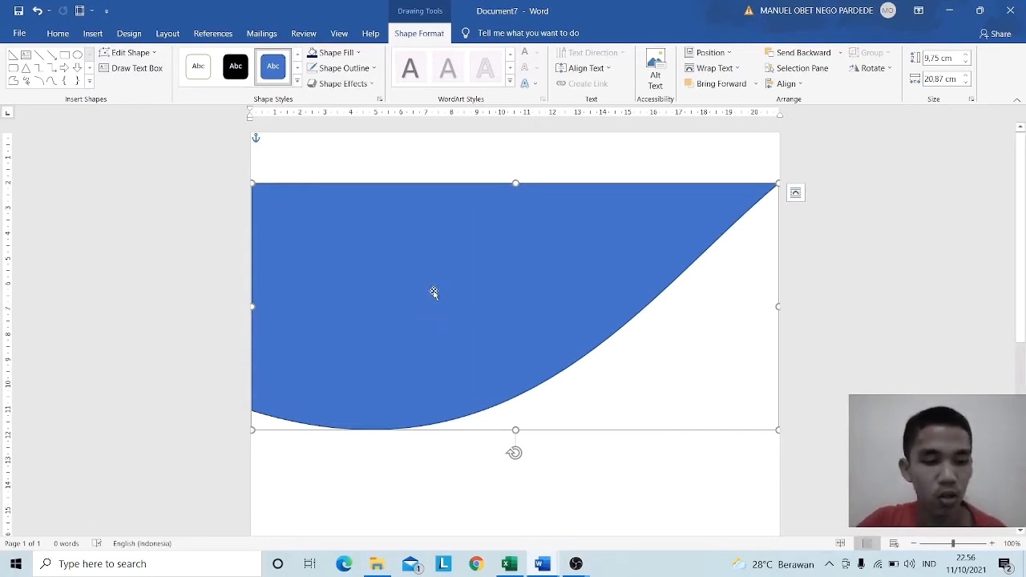
- Place a copy of the curved shape higher on the page, flush with the page's top edge
{"action": "left_click_drag", "start_coordinate": [435, 297], "coordinate": [435, 244]}
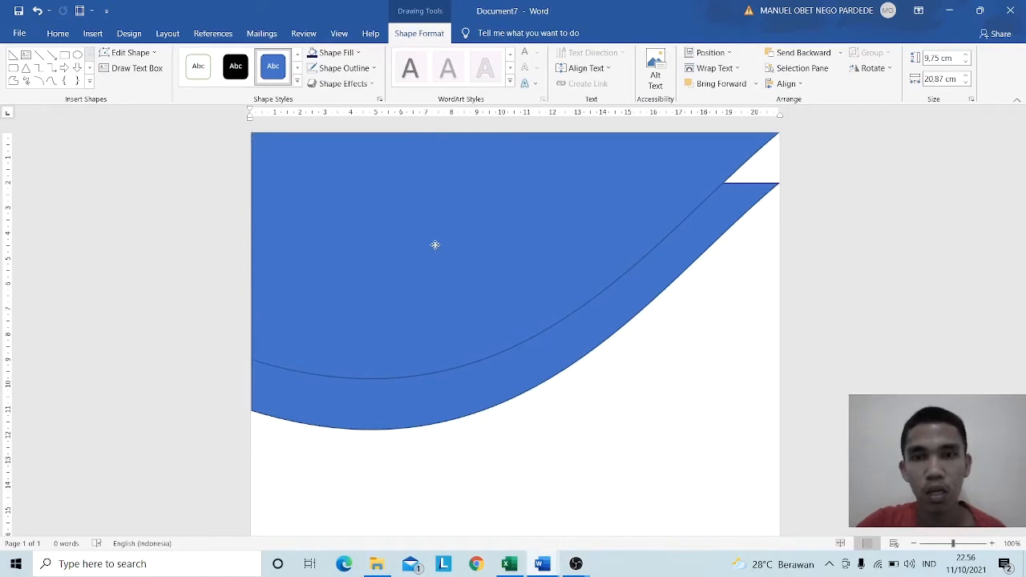
- Fill the upper curved shape with the standard dark blue and apply the first preset shape effect to it
{"action": "left_click", "coordinate": [434, 245]}
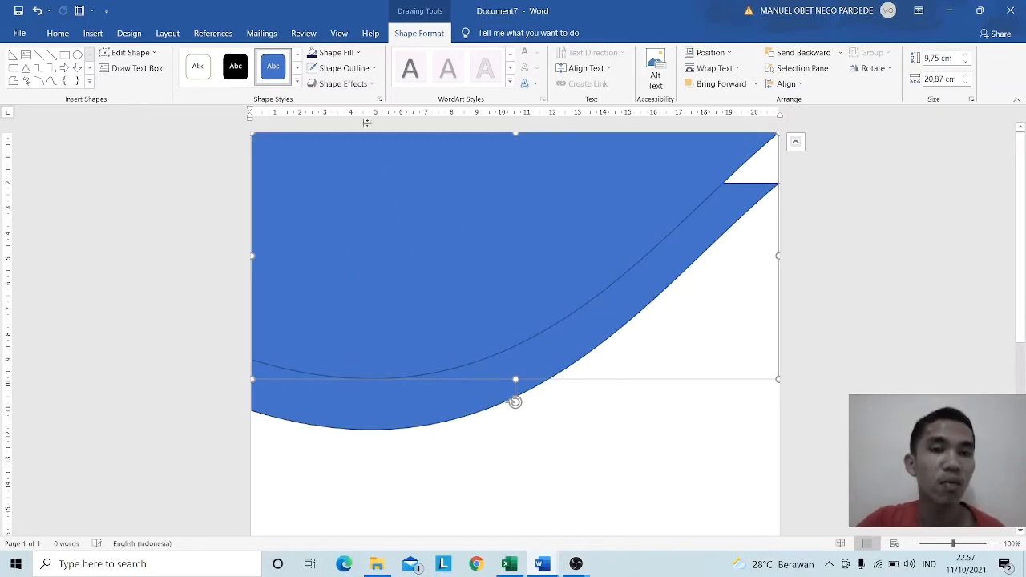
{"action": "left_click", "coordinate": [340, 53]}
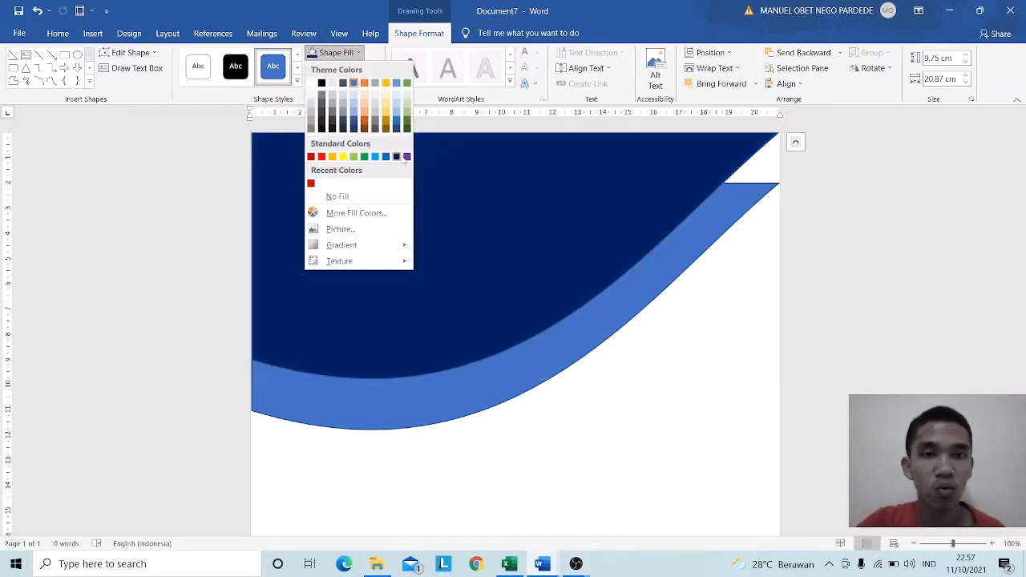
{"action": "left_click", "coordinate": [398, 156]}
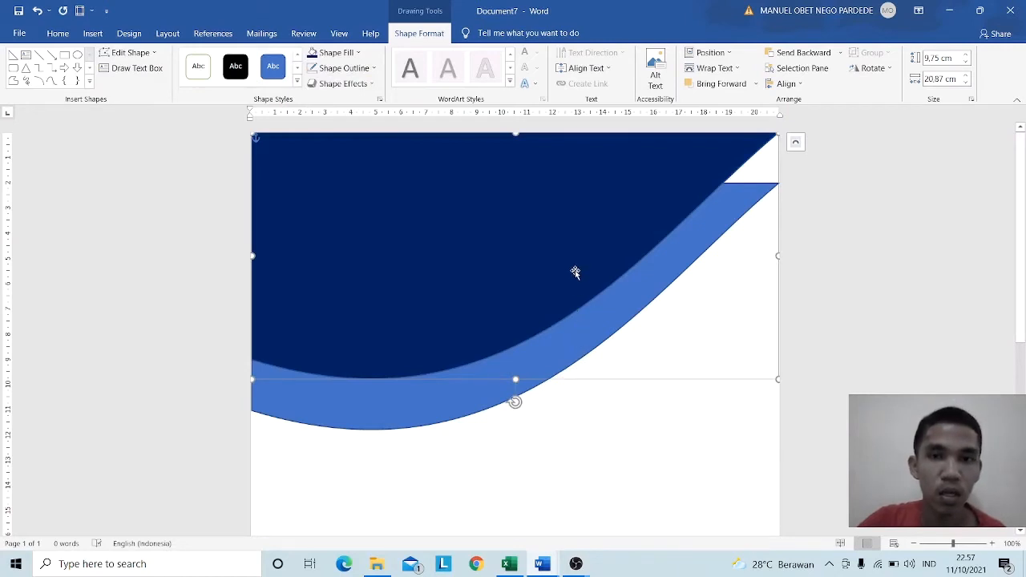
{"action": "left_click", "coordinate": [370, 87]}
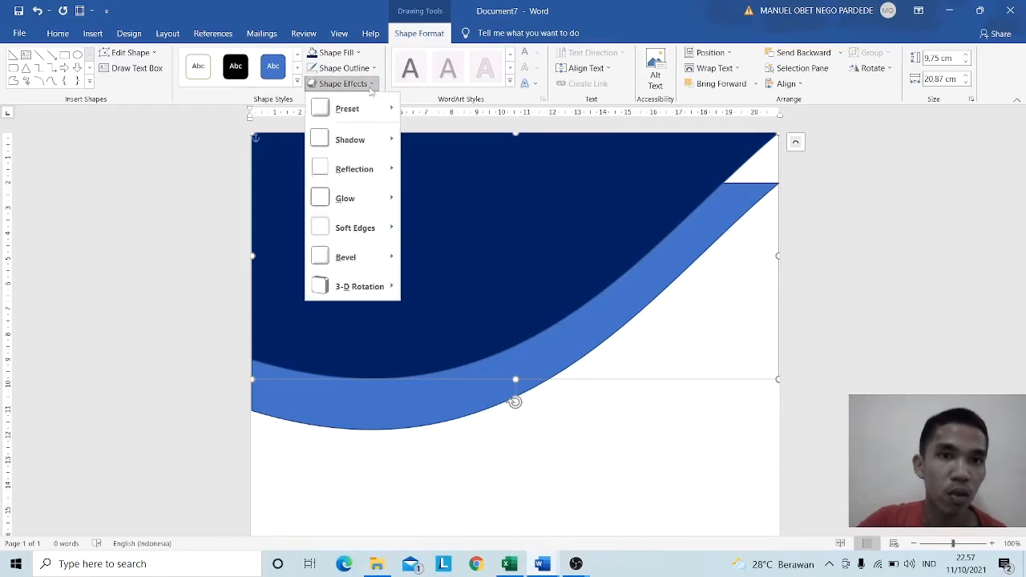
{"action": "mouse_move", "coordinate": [370, 120]}
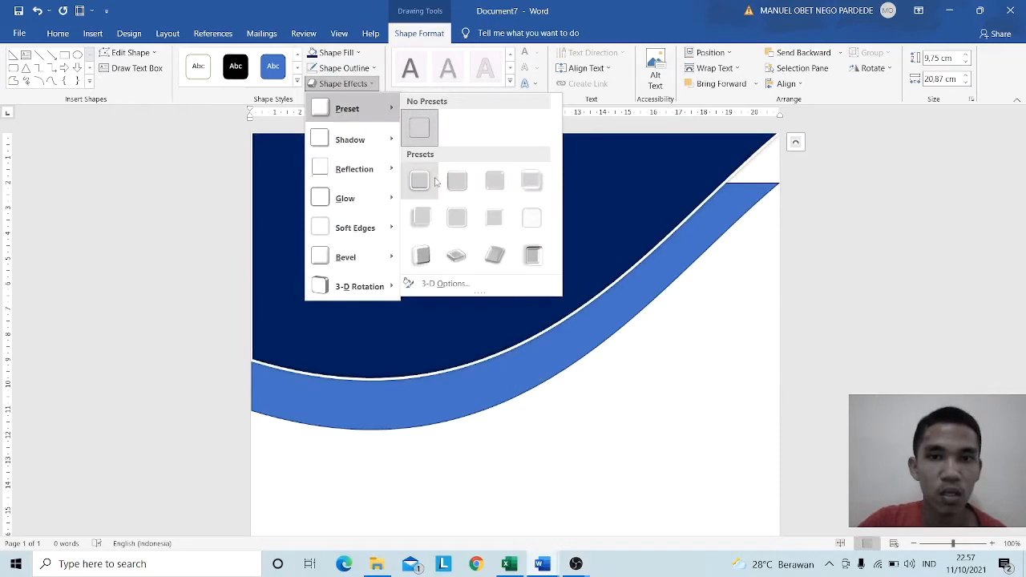
{"action": "left_click", "coordinate": [434, 181]}
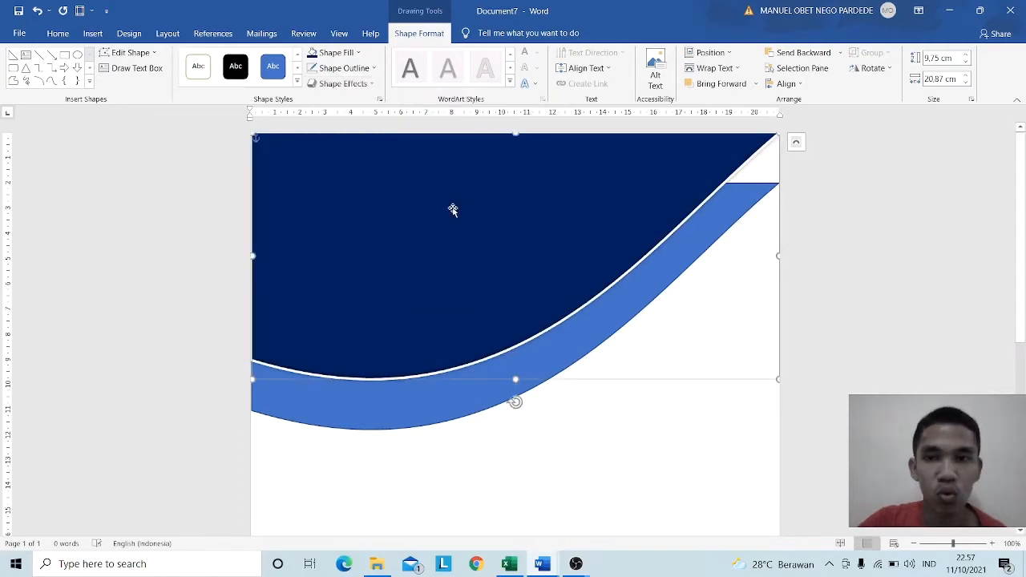
- Enlarge the lower curved shape behind the dark blue one to about 14.8 cm high and 27.83 cm wide
{"action": "left_click", "coordinate": [565, 355]}
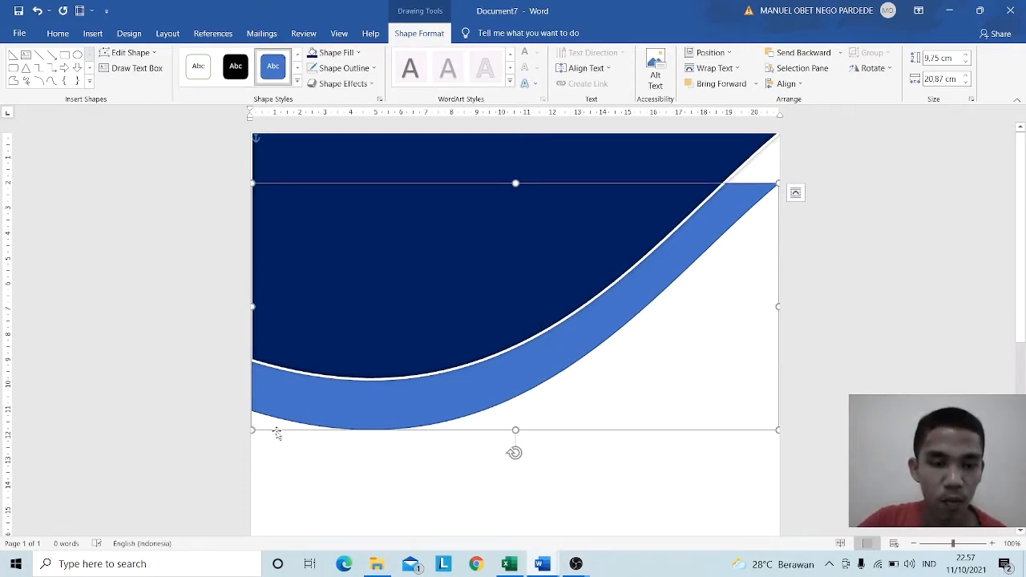
{"action": "left_click_drag", "start_coordinate": [255, 431], "coordinate": [198, 488]}
{"action": "left_click_drag", "start_coordinate": [307, 472], "coordinate": [359, 372]}
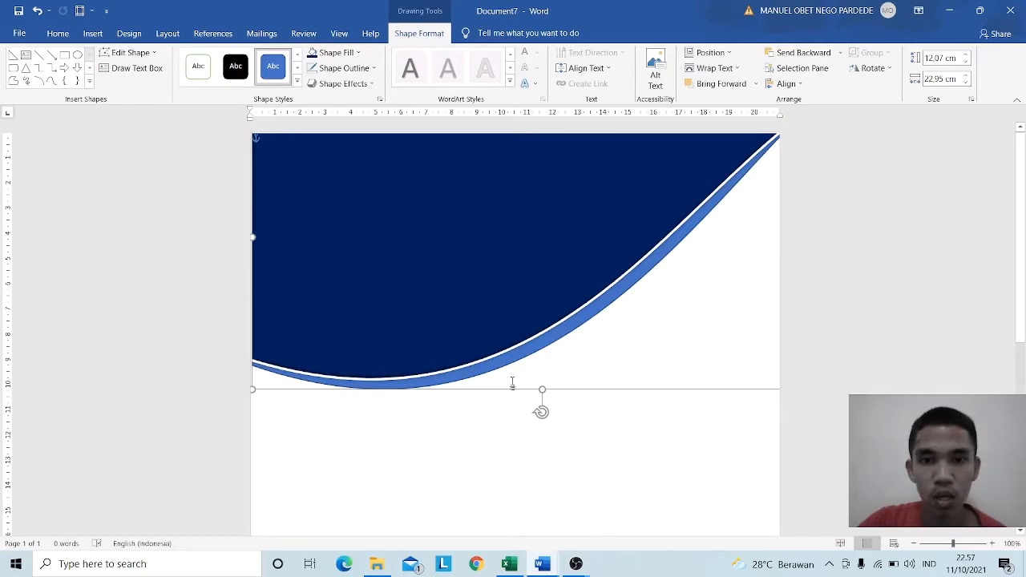
{"action": "left_click_drag", "start_coordinate": [492, 366], "coordinate": [380, 438]}
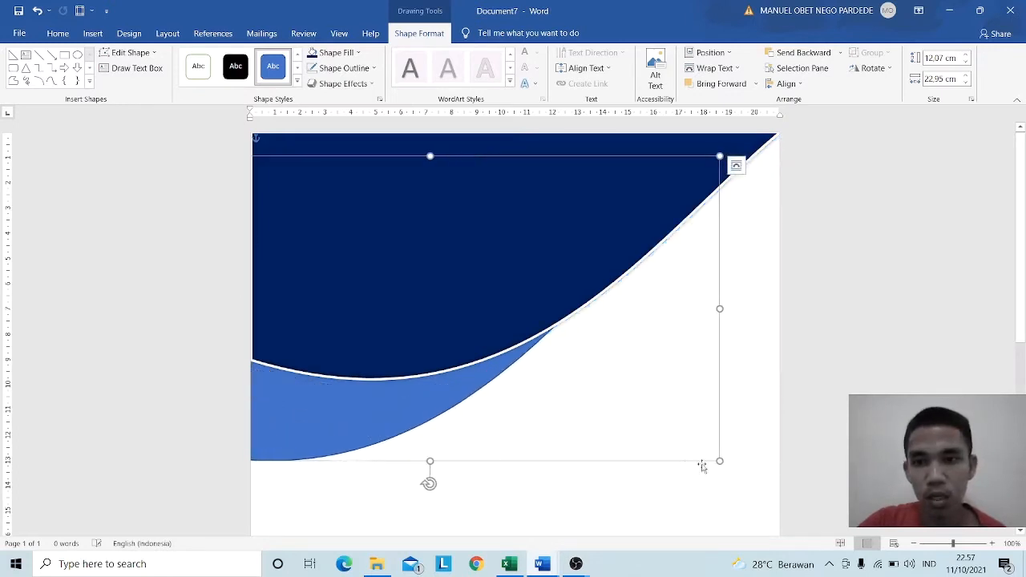
{"action": "left_click_drag", "start_coordinate": [720, 461], "coordinate": [842, 535]}
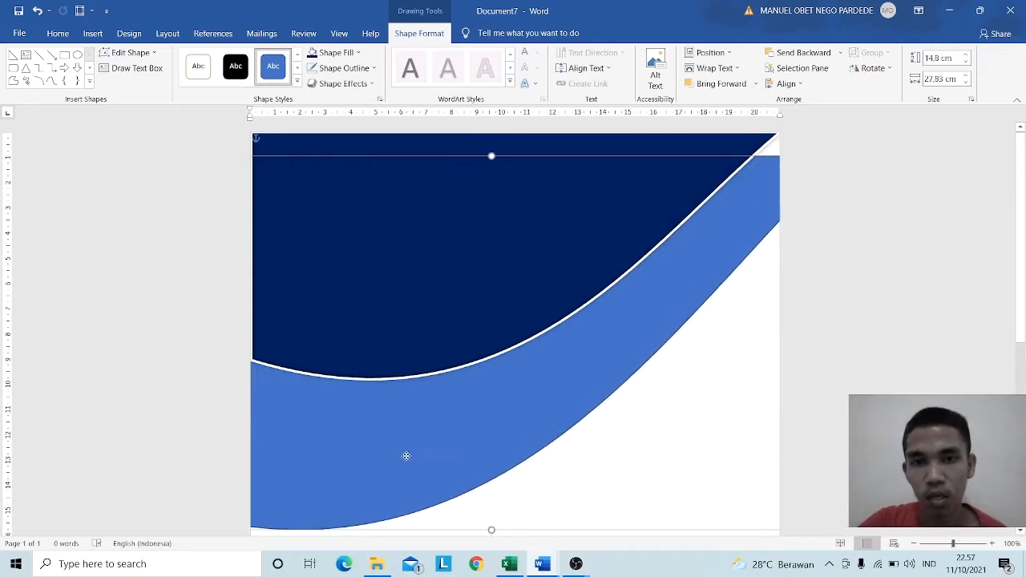
- Move the enlarged rear shape up so it shows as a band under the dark blue curve, thin at the left and widening toward the upper-right corner
{"action": "left_click_drag", "start_coordinate": [407, 456], "coordinate": [498, 323]}
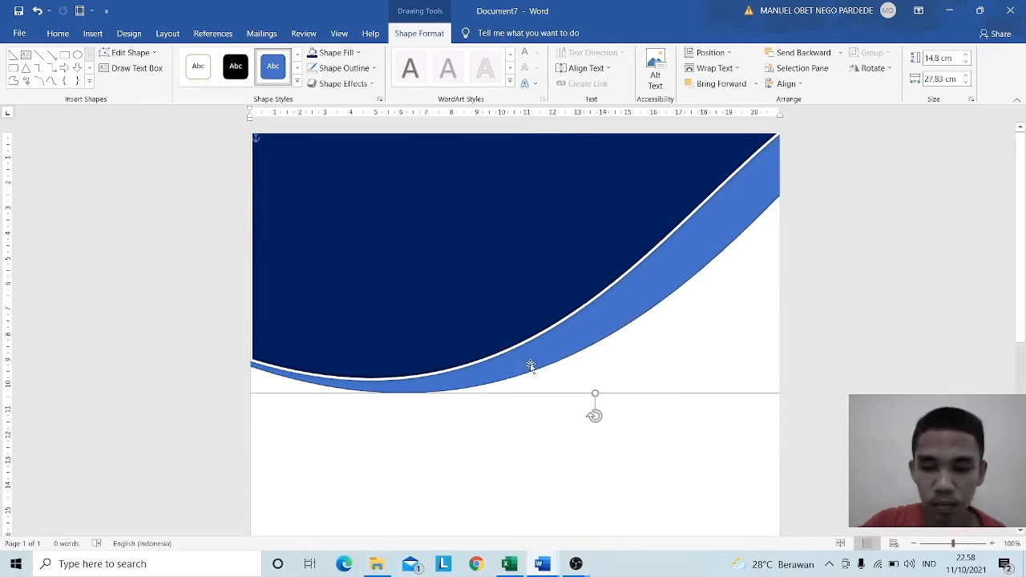
{"action": "key", "text": "Up"}
{"action": "key", "text": "Up"}
{"action": "key", "text": "Up"}
{"action": "key", "text": "Up"}
{"action": "key", "text": "Up"}
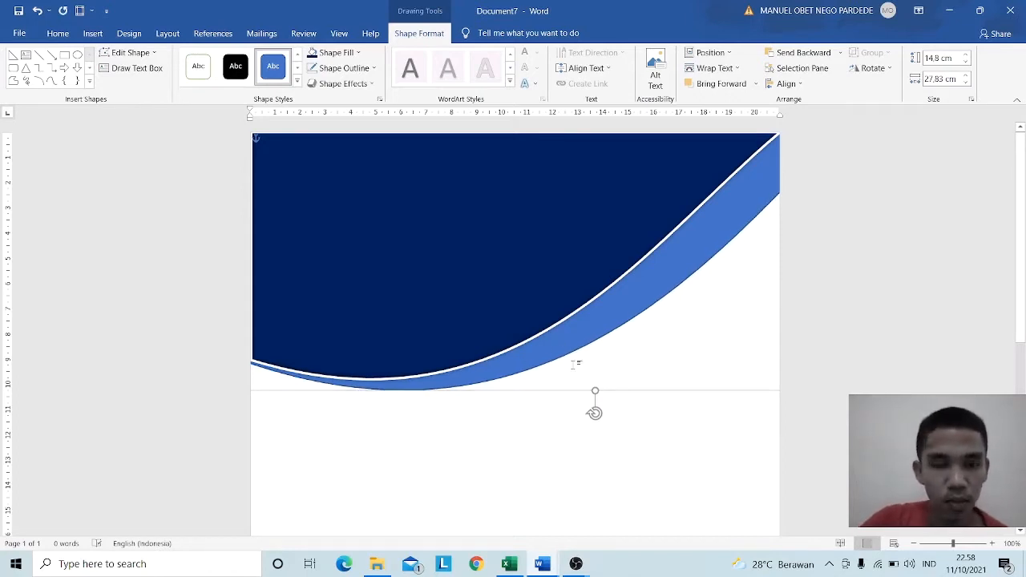
- Change the rear curved shape's fill to a linear gradient fill
{"action": "right_click", "coordinate": [629, 314]}
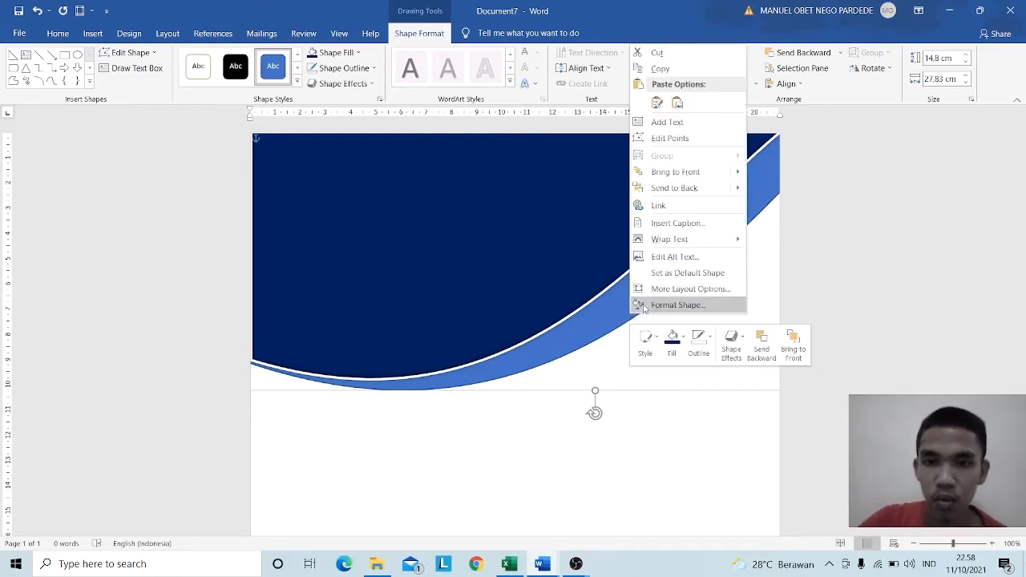
{"action": "left_click", "coordinate": [662, 305]}
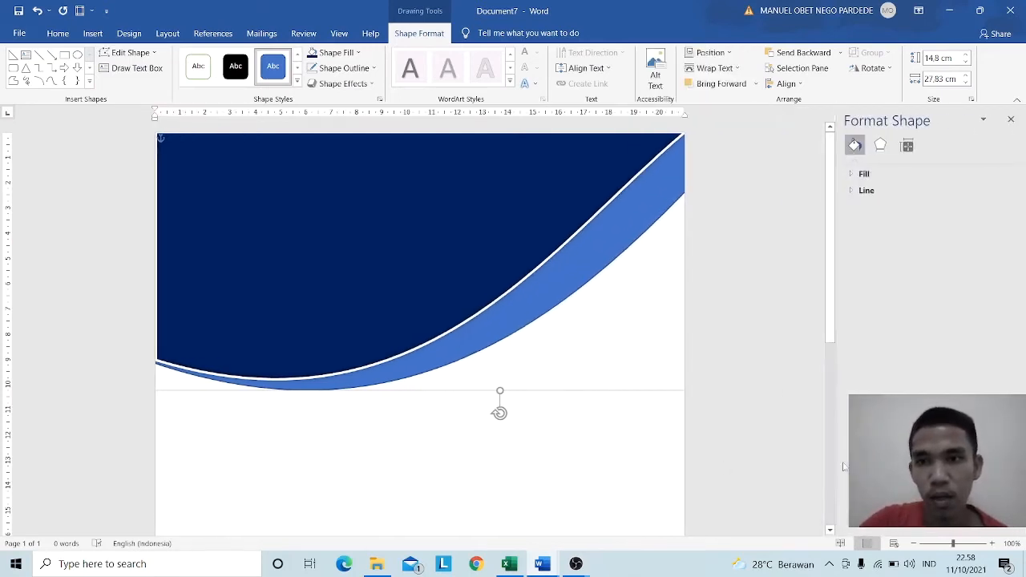
{"action": "left_click", "coordinate": [852, 175]}
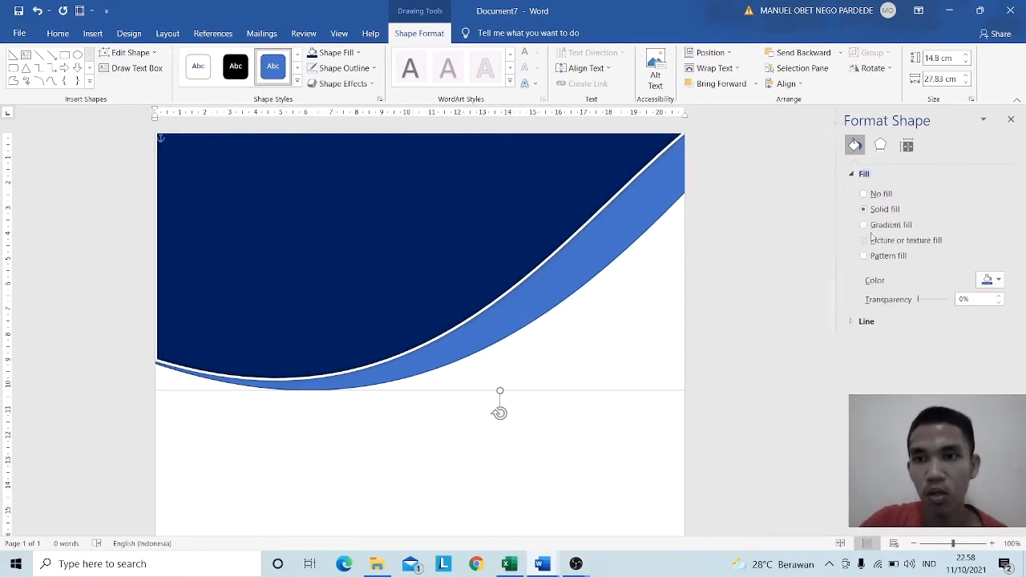
{"action": "left_click", "coordinate": [871, 226]}
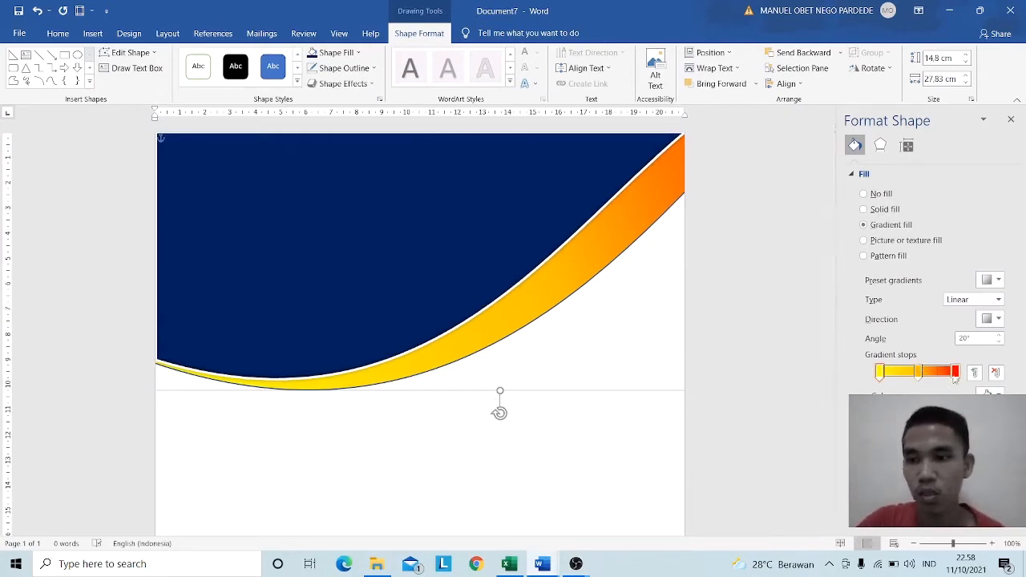
- Adjust the gradient stops to run from yellow through orange to red, with the middle stop shifted slightly toward the yellow end
{"action": "left_click", "coordinate": [955, 373]}
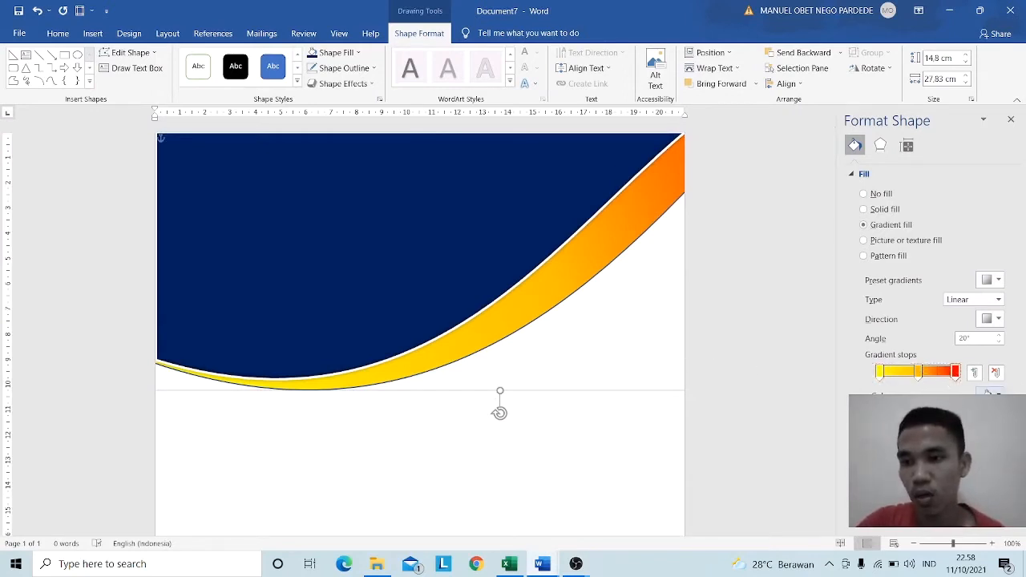
{"action": "left_click", "coordinate": [990, 392]}
{"action": "left_click", "coordinate": [932, 507]}
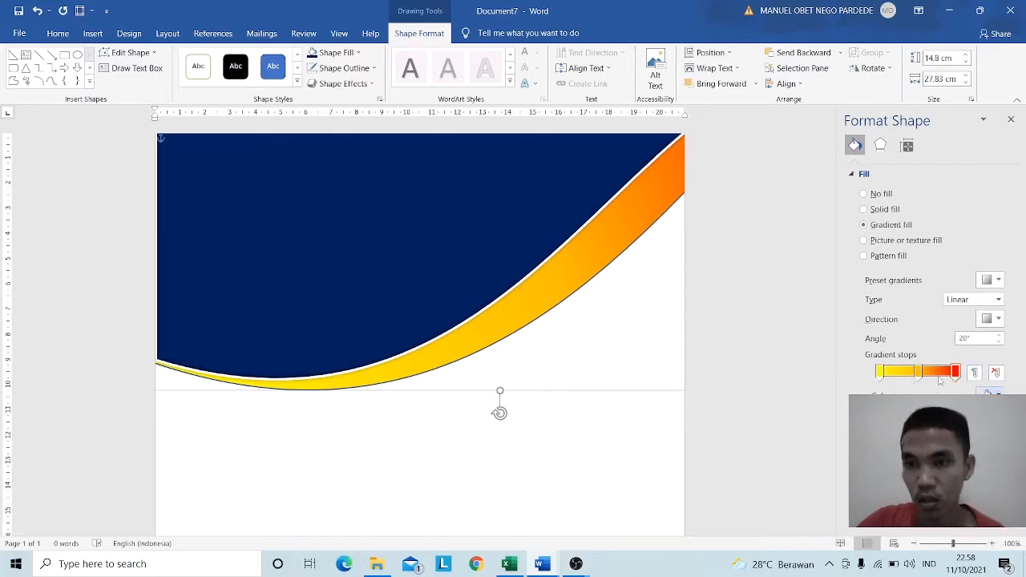
{"action": "left_click_drag", "start_coordinate": [919, 375], "coordinate": [915, 374]}
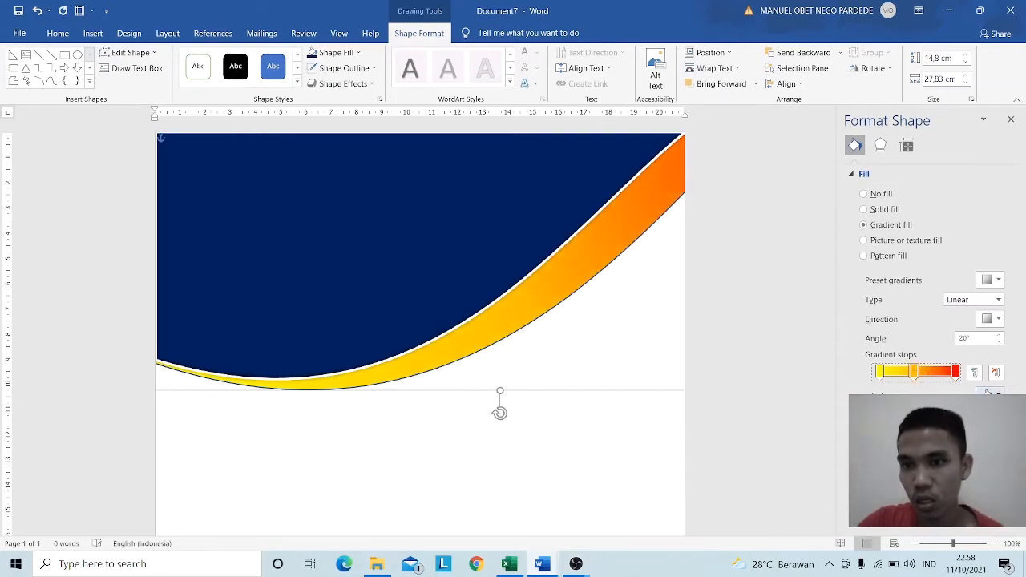
{"action": "left_click", "coordinate": [990, 393]}
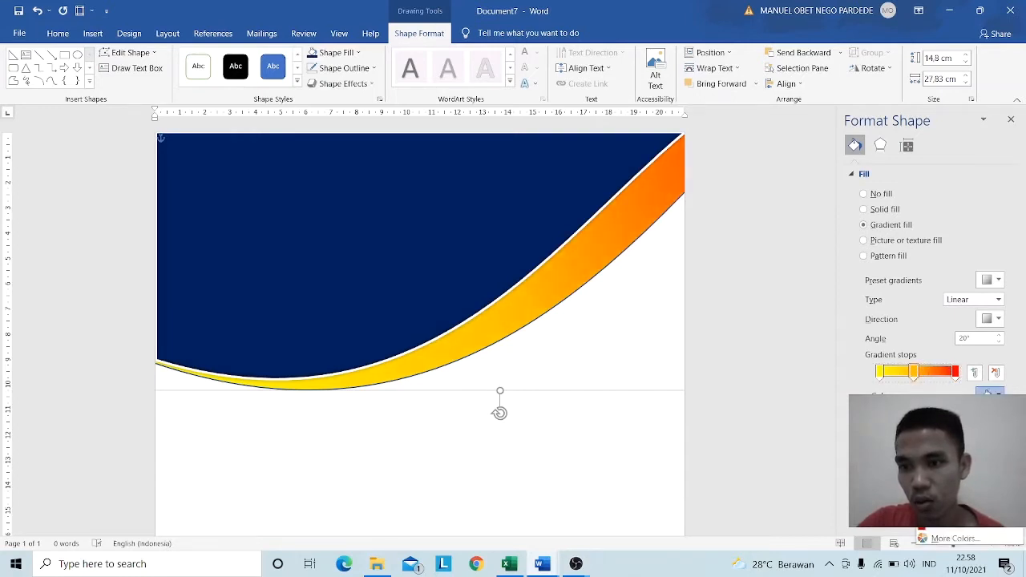
{"action": "left_click", "coordinate": [988, 392]}
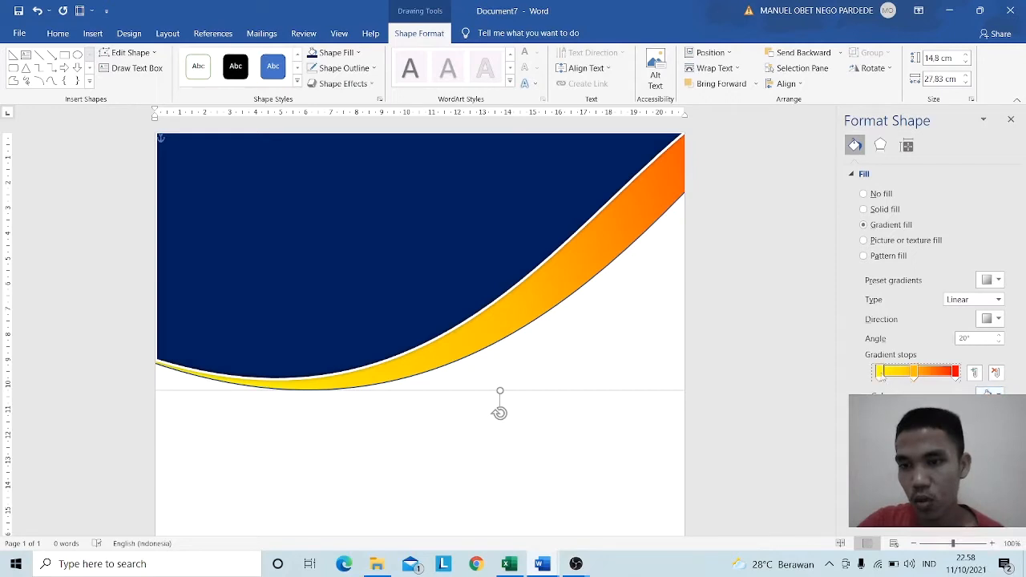
{"action": "left_click", "coordinate": [879, 373]}
{"action": "left_click", "coordinate": [990, 392]}
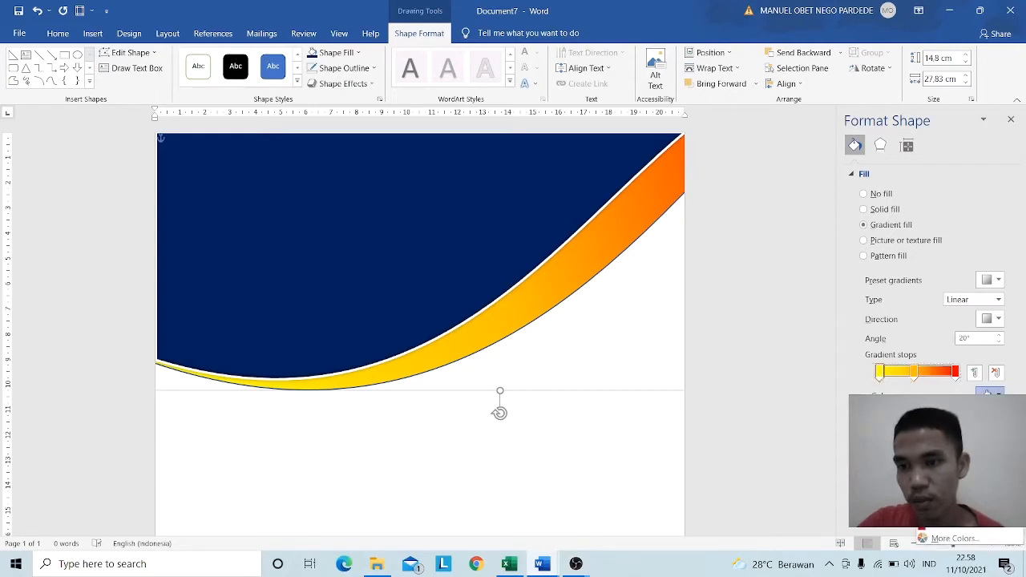
{"action": "left_click", "coordinate": [954, 523]}
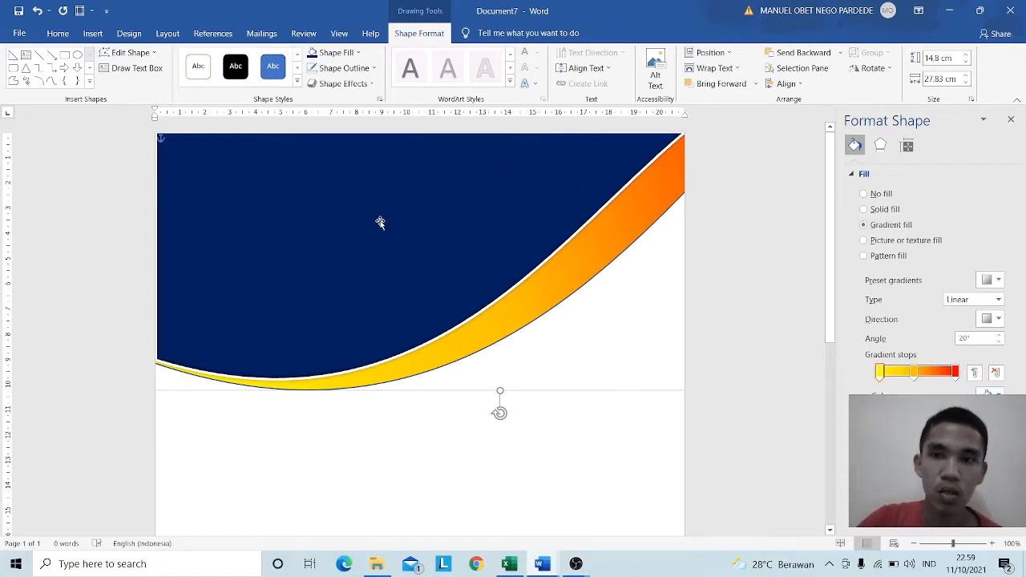
- Draw a right triangle about 2.48 cm high and 7.68 cm wide on the left part of the dark blue shape
{"action": "left_click", "coordinate": [93, 34]}
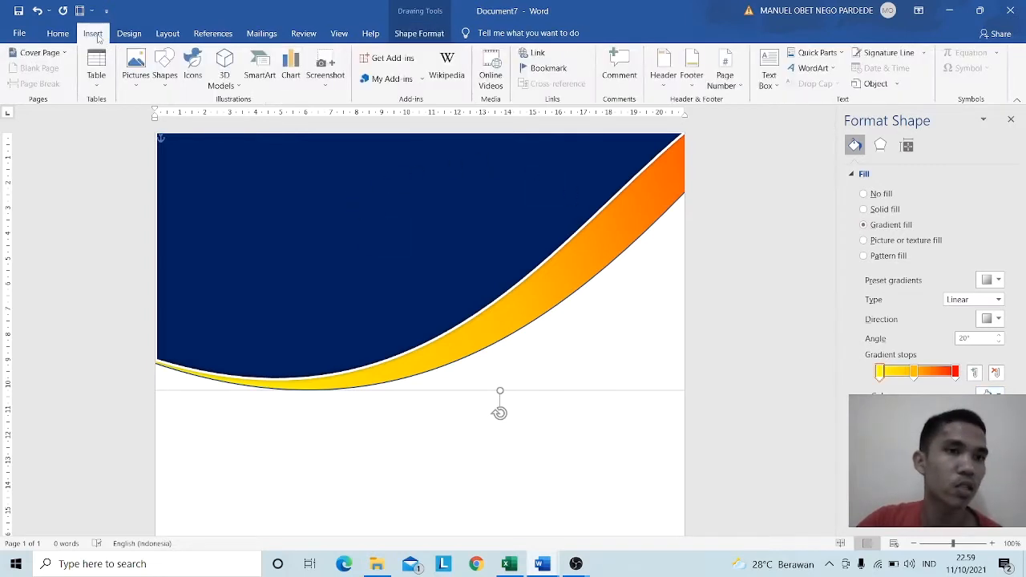
{"action": "left_click", "coordinate": [165, 80]}
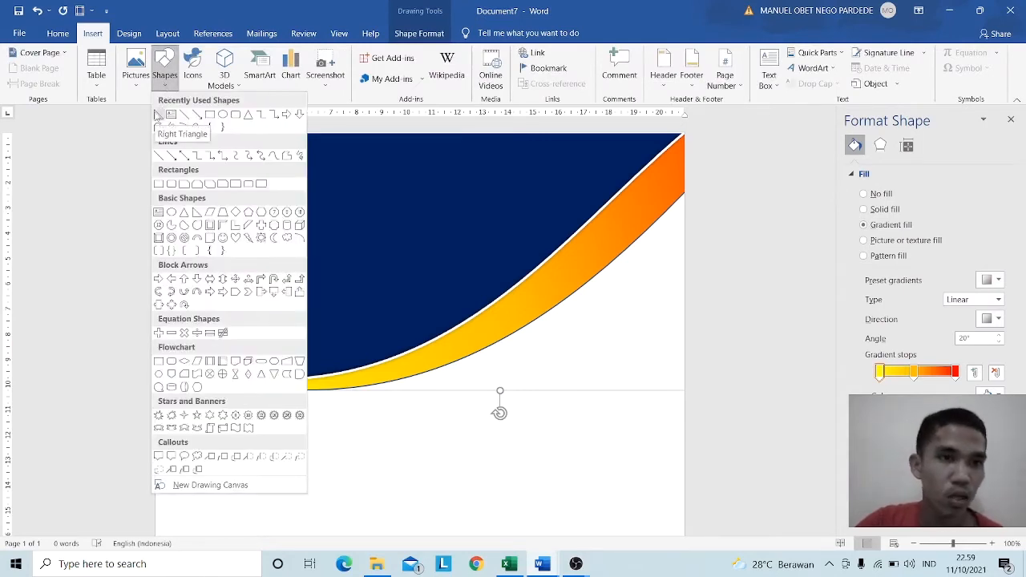
{"action": "left_click", "coordinate": [158, 115]}
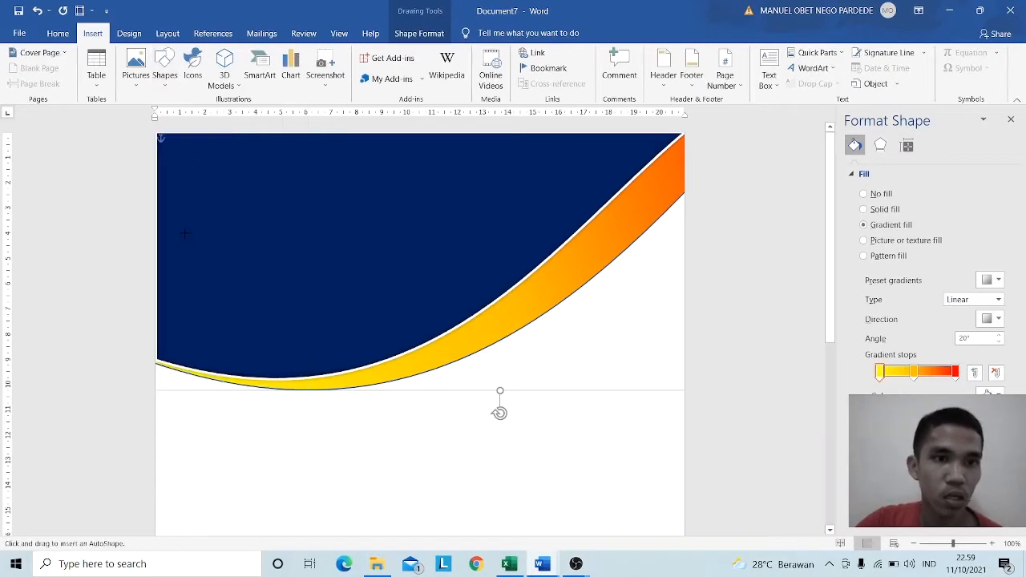
{"action": "left_click_drag", "start_coordinate": [184, 212], "coordinate": [378, 276]}
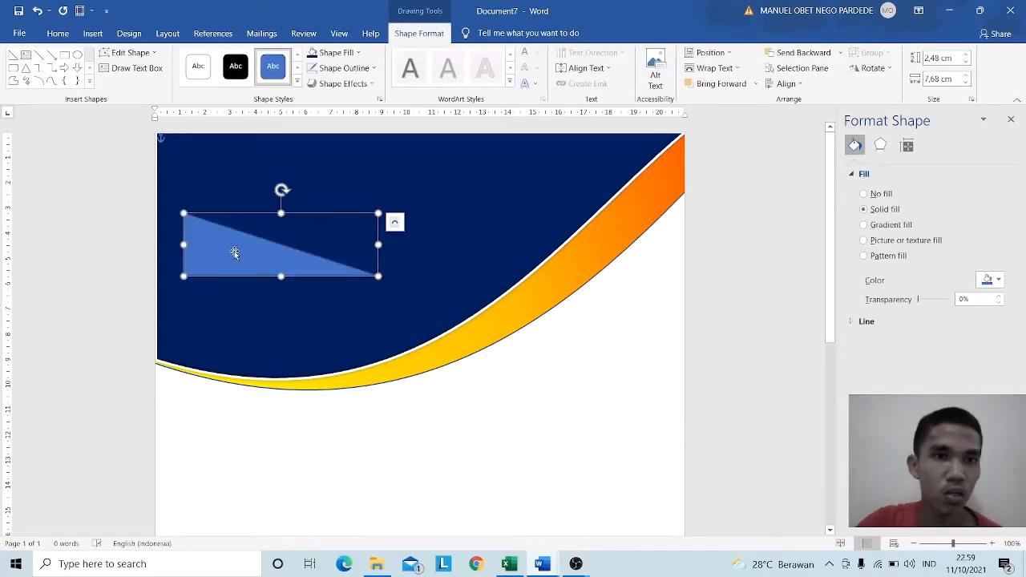
- Fill the new triangle with standard yellow and remove its outline
{"action": "left_click", "coordinate": [360, 53]}
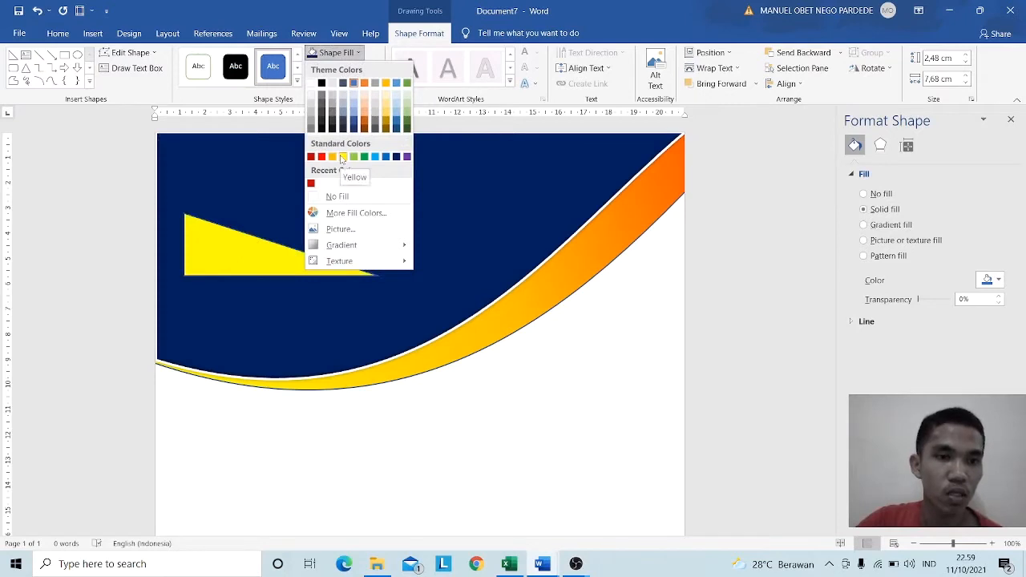
{"action": "left_click", "coordinate": [342, 157]}
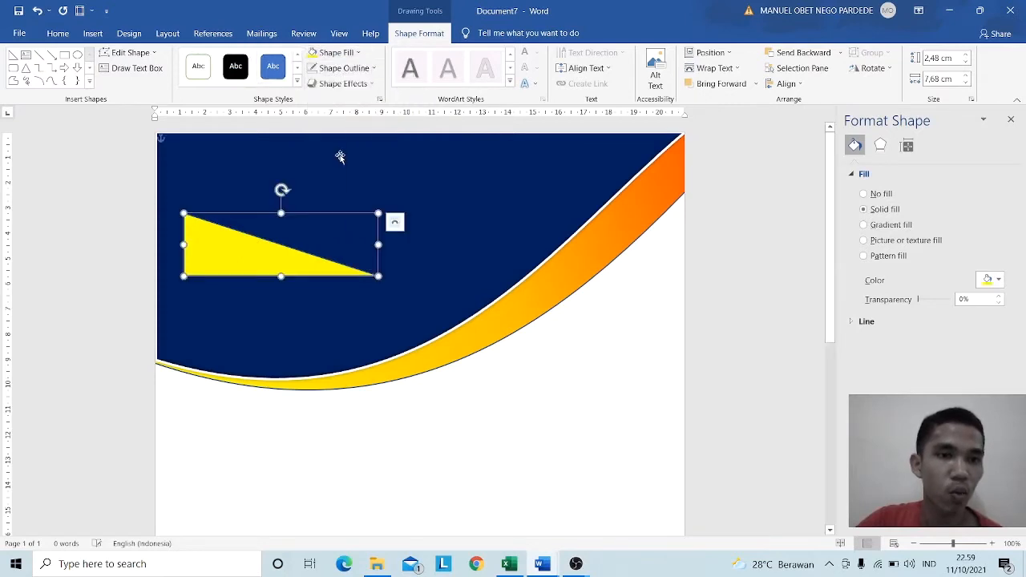
{"action": "left_click", "coordinate": [374, 70]}
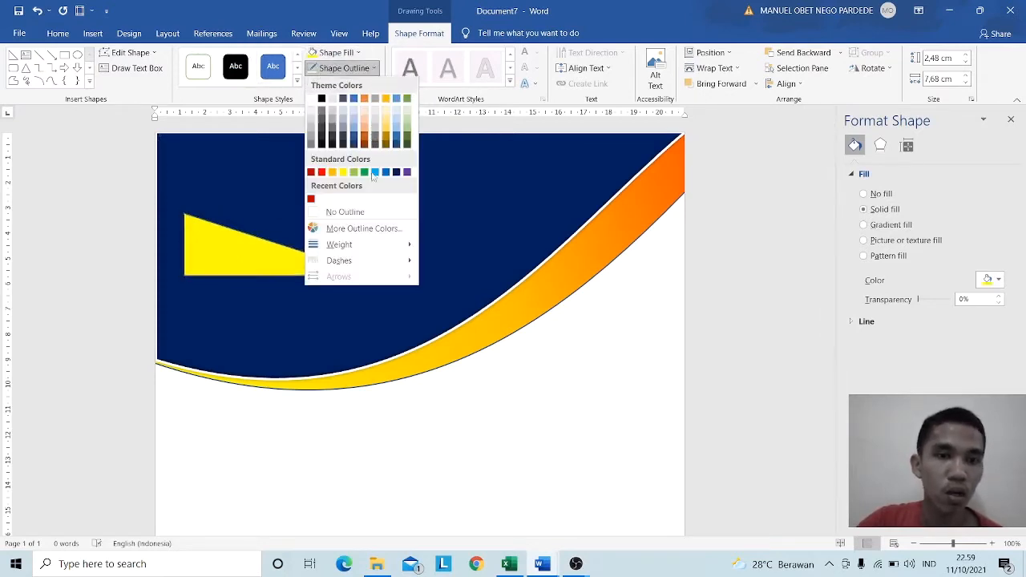
{"action": "left_click", "coordinate": [371, 213]}
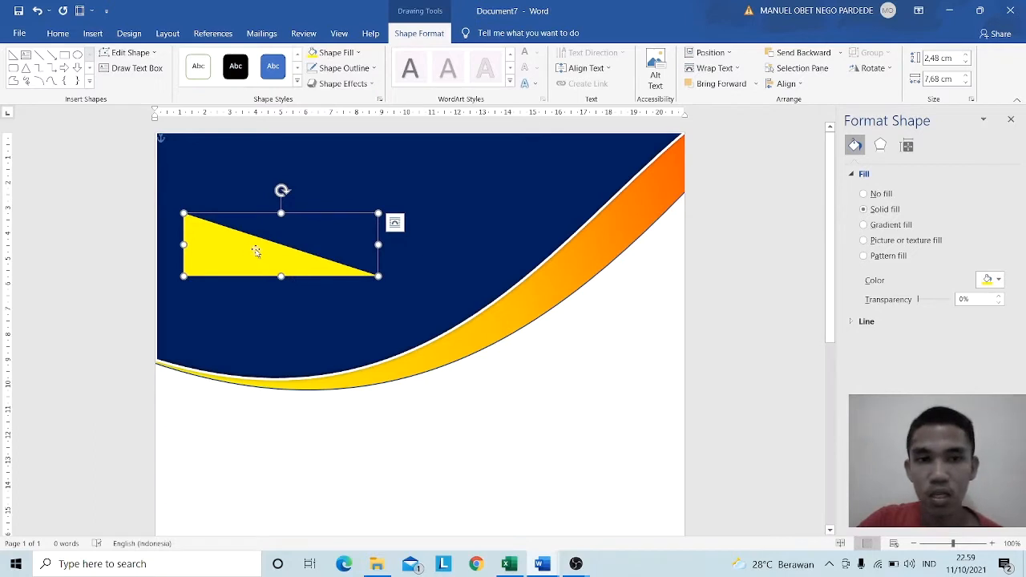
- Edit the yellow triangle's points into a curved horn with a concave upper edge and raised right tip, about 7.92 cm wide
{"action": "left_click", "coordinate": [128, 52]}
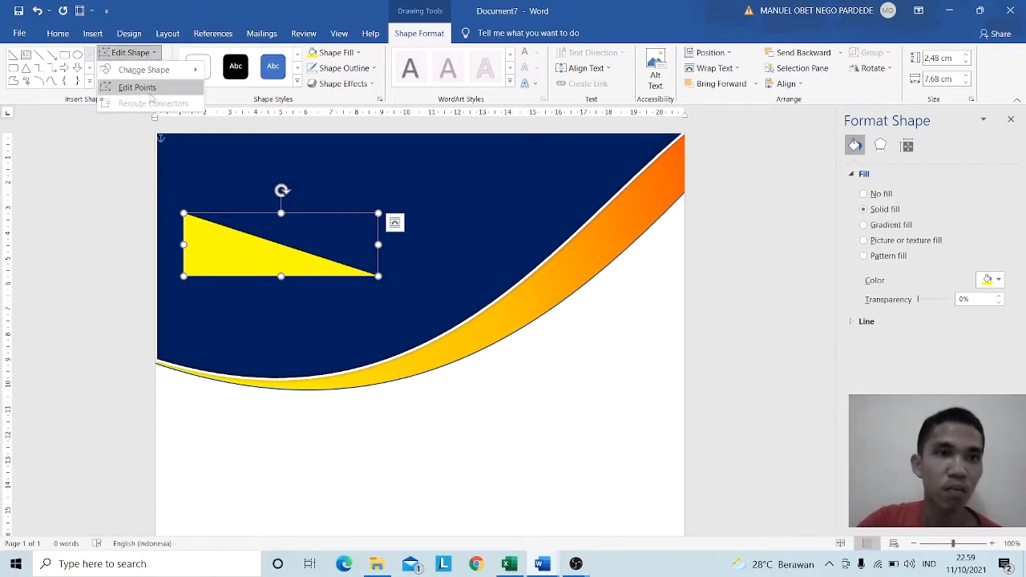
{"action": "left_click", "coordinate": [149, 93]}
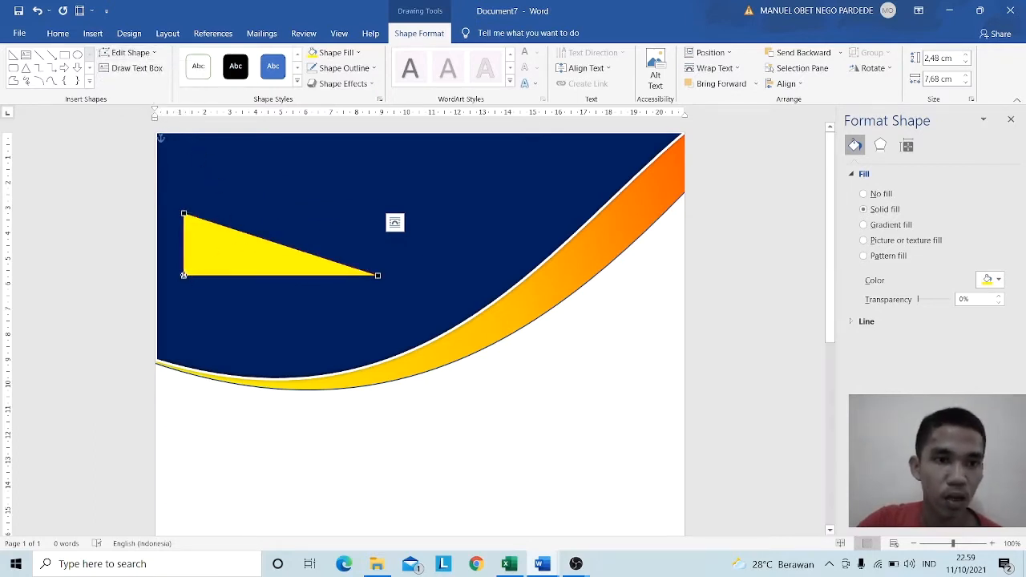
{"action": "left_click", "coordinate": [183, 214]}
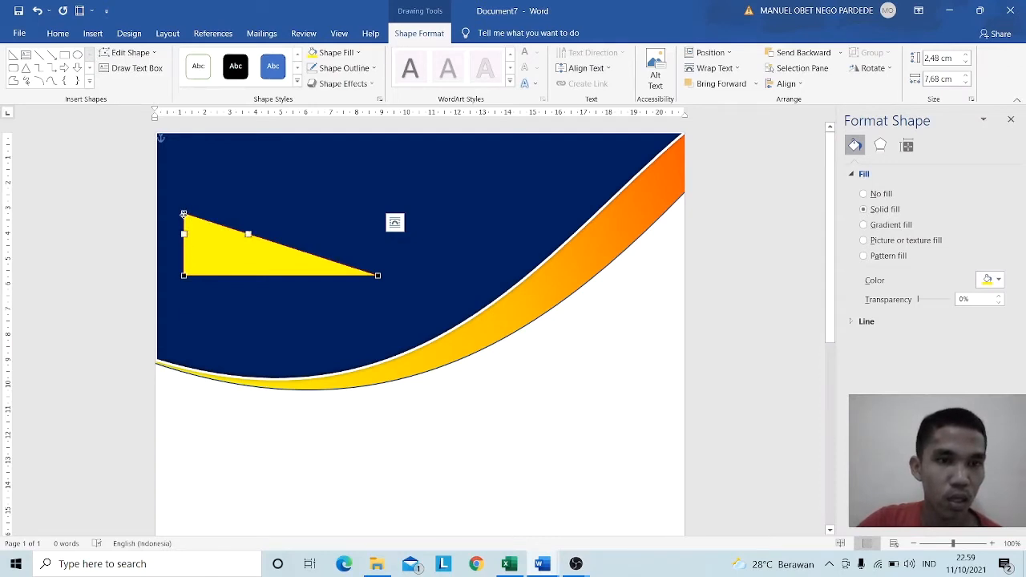
{"action": "left_click_drag", "start_coordinate": [248, 233], "coordinate": [230, 257]}
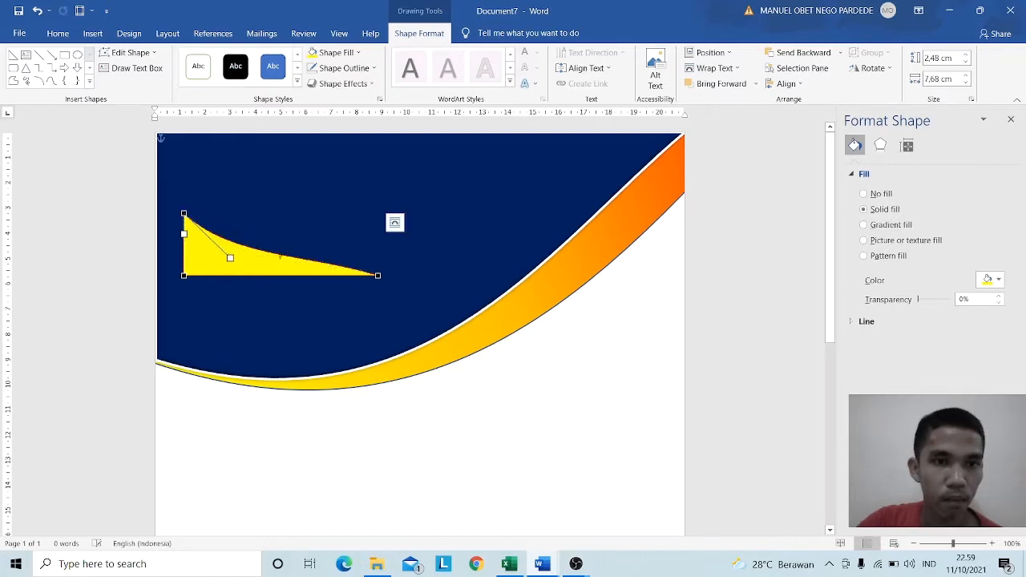
{"action": "left_click_drag", "start_coordinate": [378, 275], "coordinate": [388, 251]}
{"action": "left_click_drag", "start_coordinate": [394, 246], "coordinate": [384, 232]}
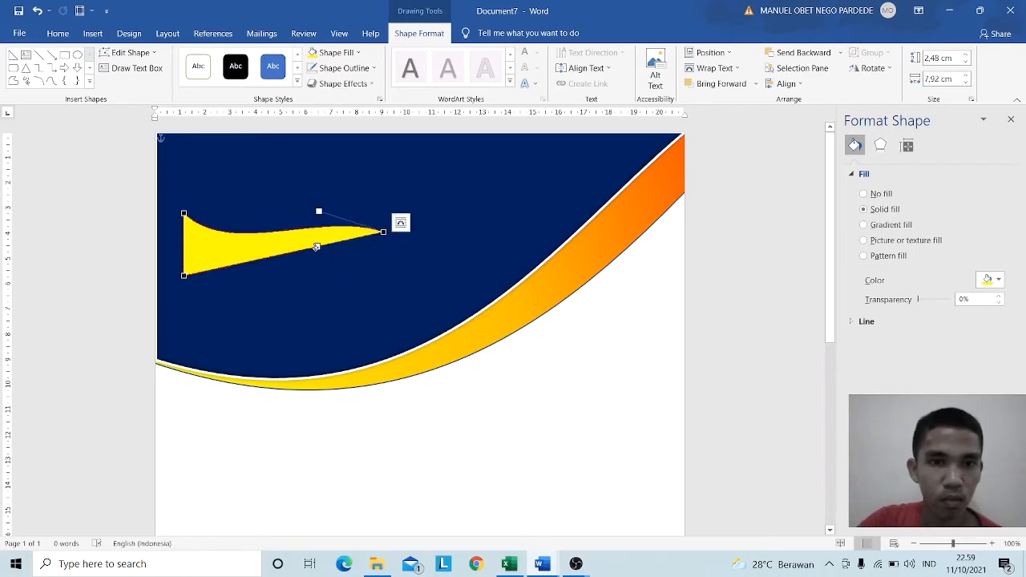
{"action": "left_click_drag", "start_coordinate": [316, 247], "coordinate": [327, 287]}
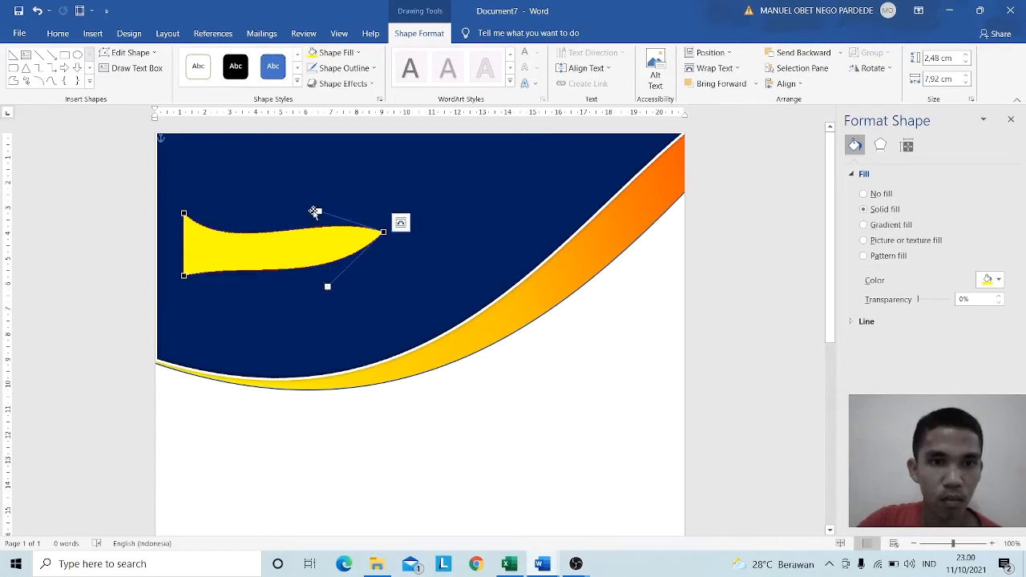
{"action": "left_click_drag", "start_coordinate": [317, 211], "coordinate": [328, 247]}
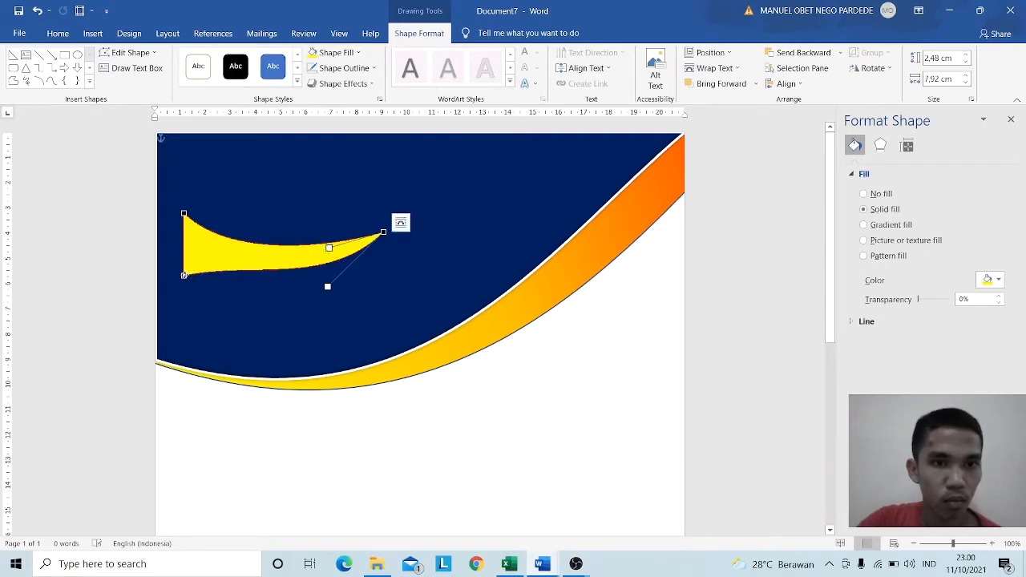
- Refine the yellow horn's curves at both left corner points and lower its right tip slightly
{"action": "left_click", "coordinate": [184, 275]}
{"action": "left_click_drag", "start_coordinate": [249, 258], "coordinate": [254, 270]}
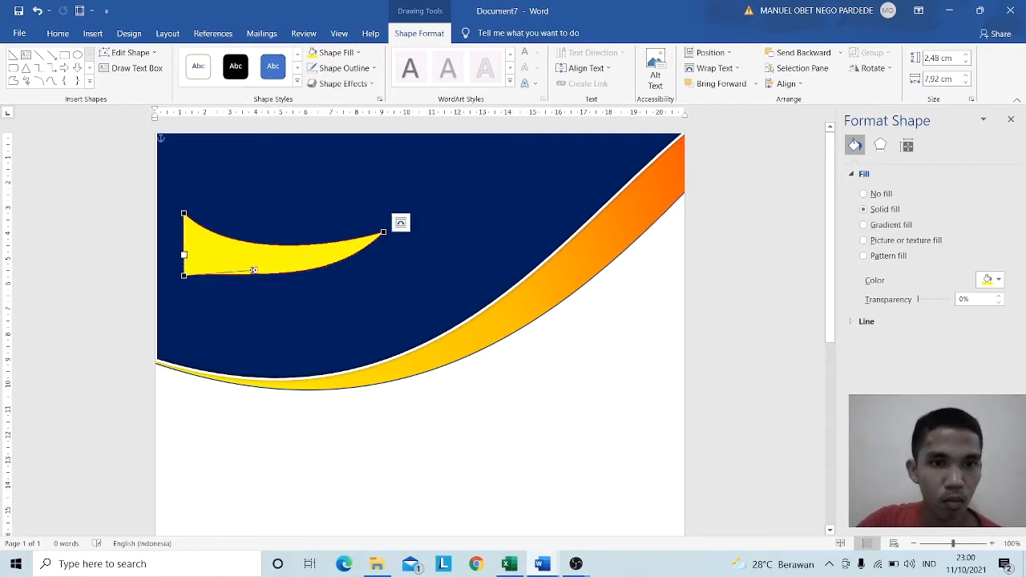
{"action": "left_click", "coordinate": [185, 214]}
{"action": "left_click_drag", "start_coordinate": [230, 257], "coordinate": [231, 254]}
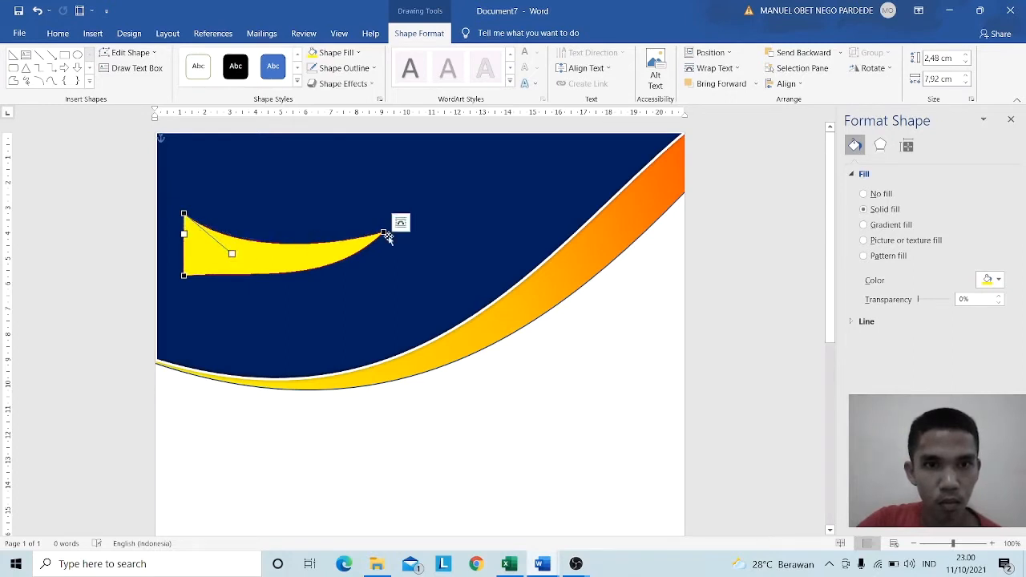
{"action": "left_click_drag", "start_coordinate": [384, 233], "coordinate": [383, 238]}
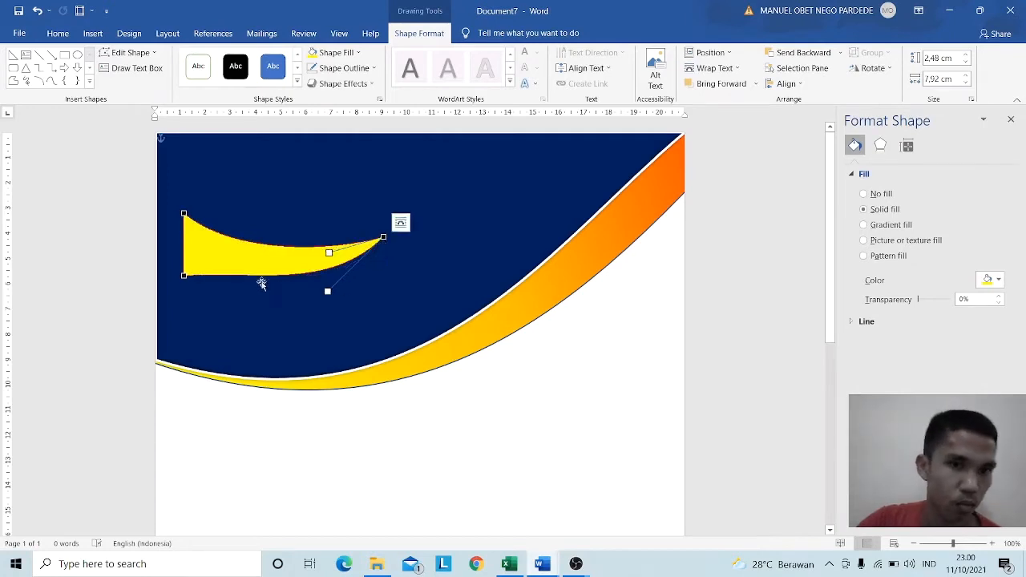
- Try the yellow shape against the page's left edge, just above the dark blue shape's lower curve
{"action": "left_click_drag", "start_coordinate": [233, 265], "coordinate": [206, 345]}
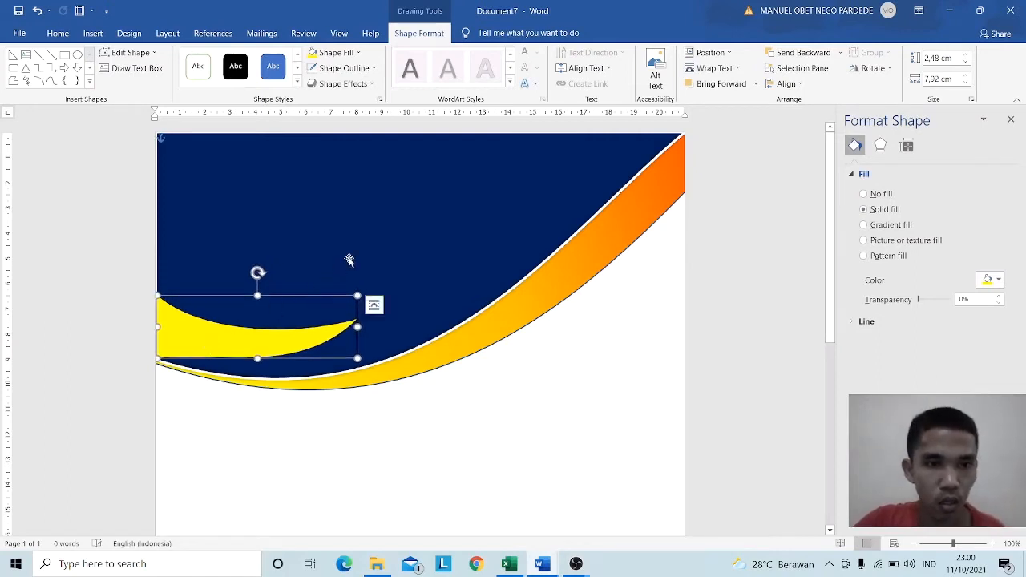
{"action": "left_click", "coordinate": [347, 265]}
{"action": "left_click", "coordinate": [261, 343]}
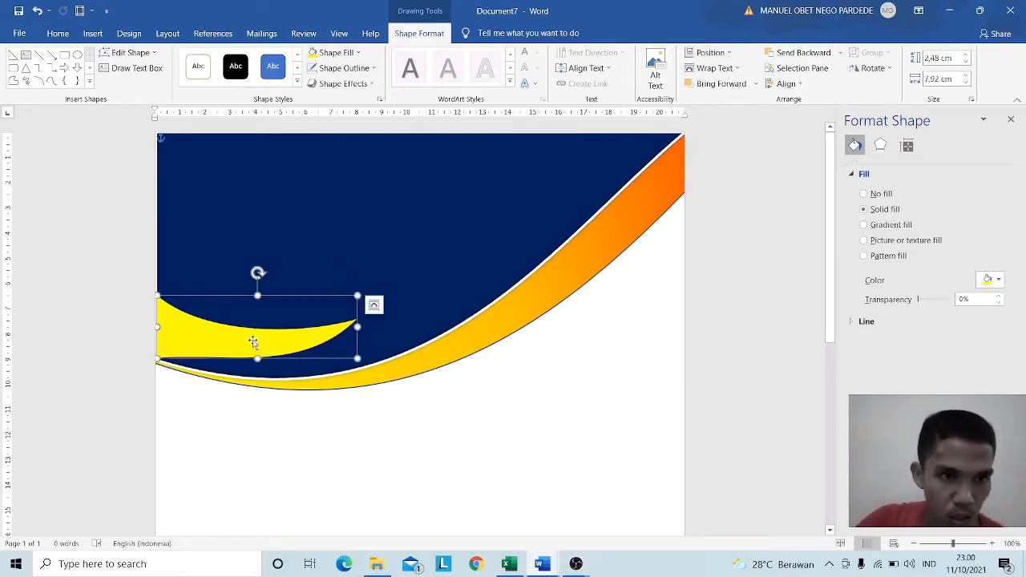
{"action": "left_click", "coordinate": [415, 230]}
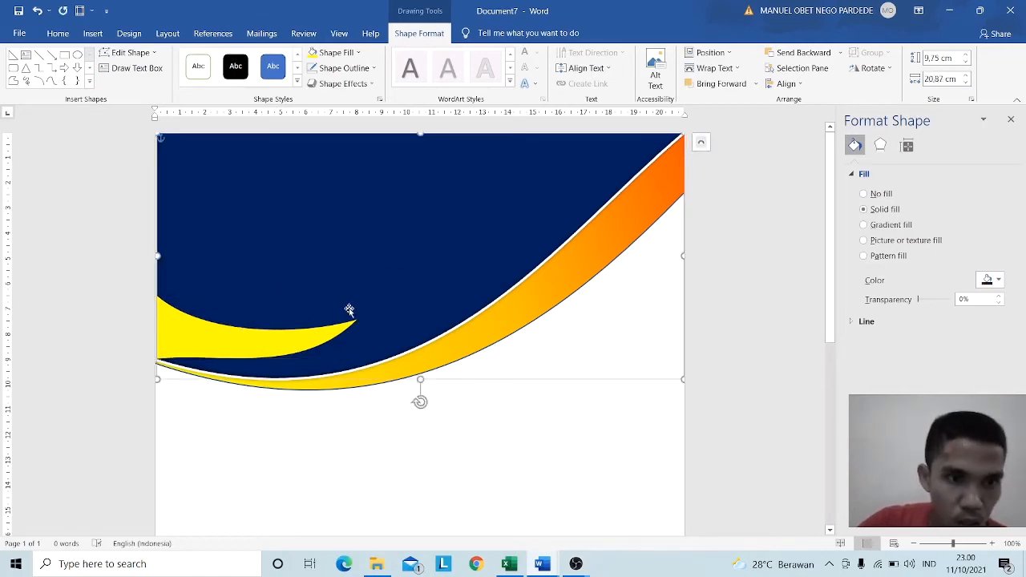
{"action": "left_click", "coordinate": [238, 342]}
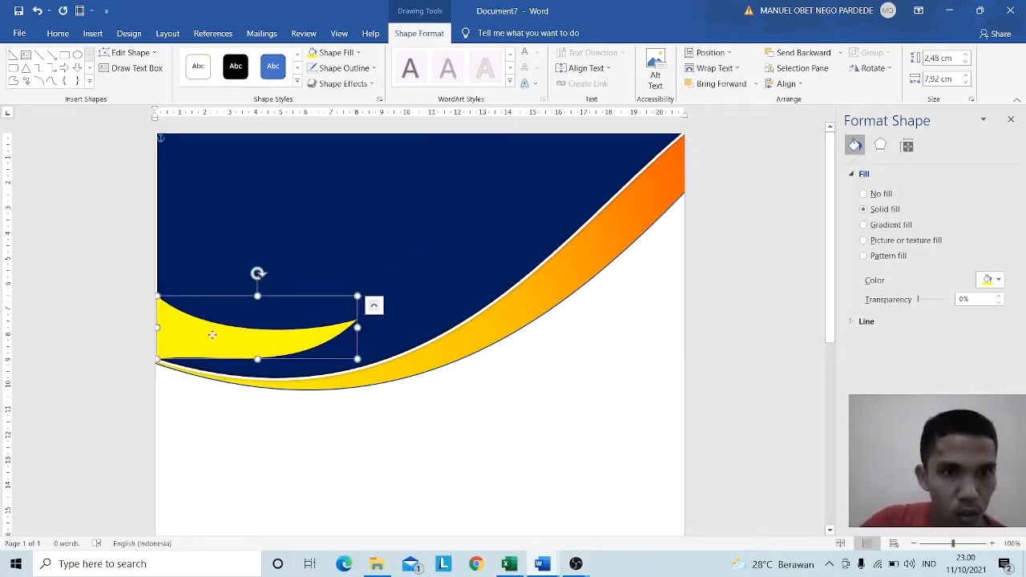
- Move the yellow shape clear of the page edge and flatten the left part of its upper curve slightly
{"action": "left_click_drag", "start_coordinate": [212, 335], "coordinate": [238, 320]}
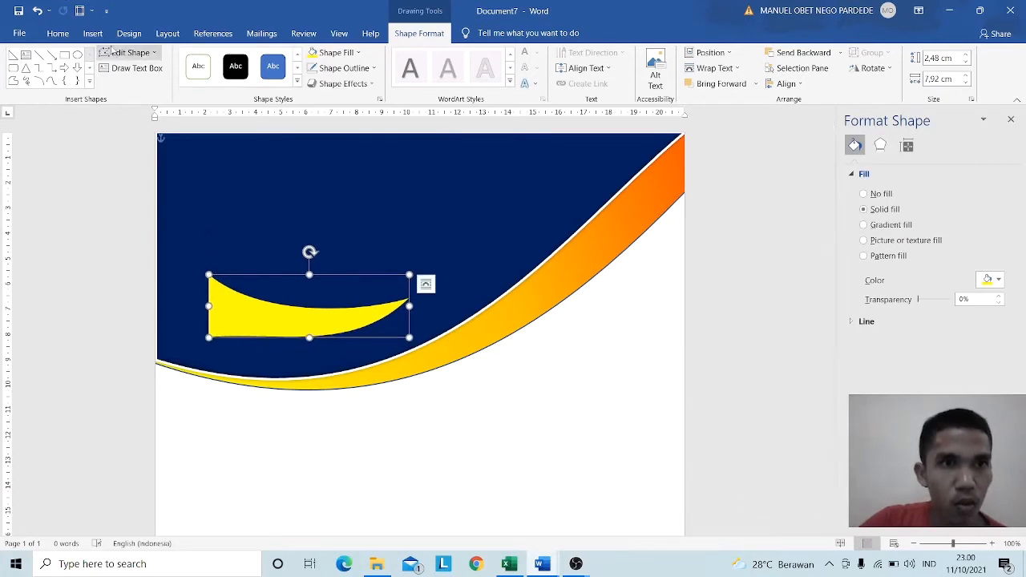
{"action": "left_click", "coordinate": [128, 52]}
{"action": "left_click", "coordinate": [131, 84]}
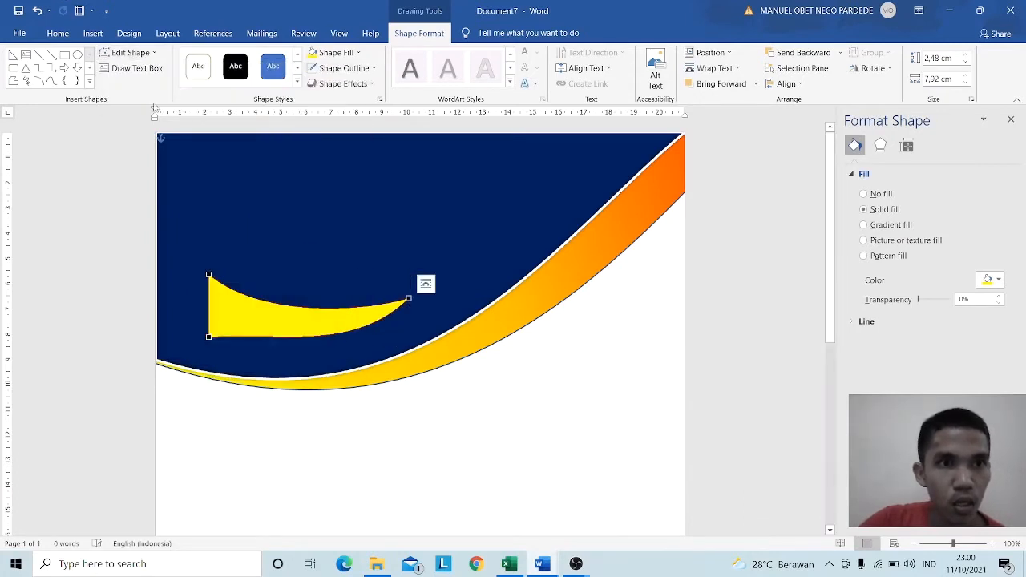
{"action": "left_click", "coordinate": [208, 274]}
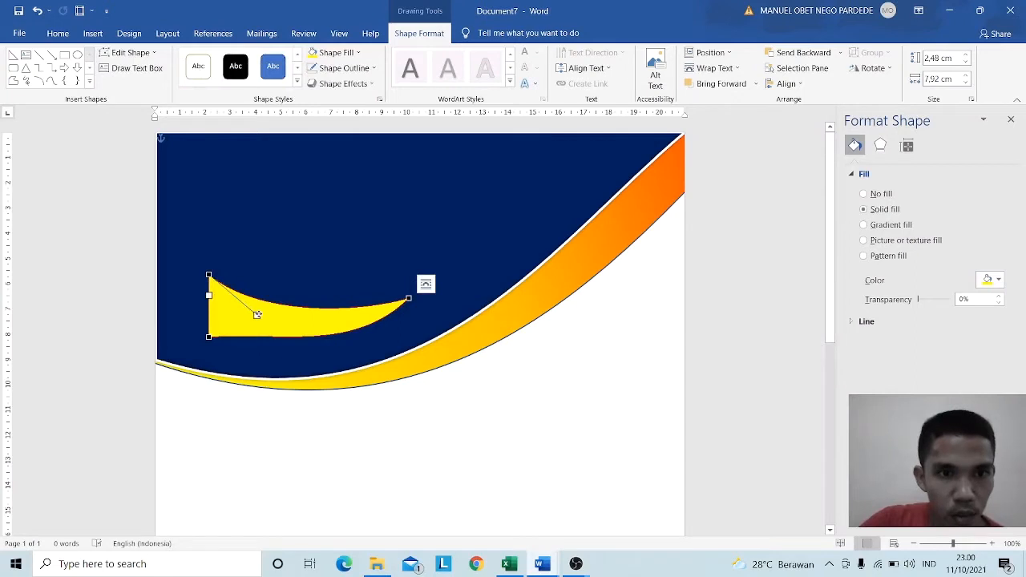
{"action": "left_click_drag", "start_coordinate": [256, 315], "coordinate": [258, 308]}
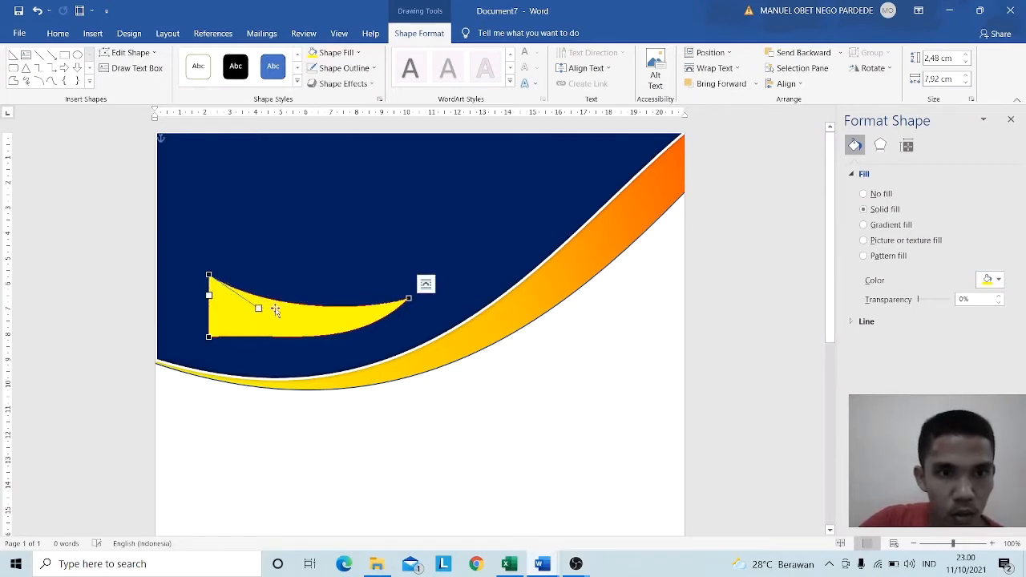
{"action": "left_click", "coordinate": [322, 323]}
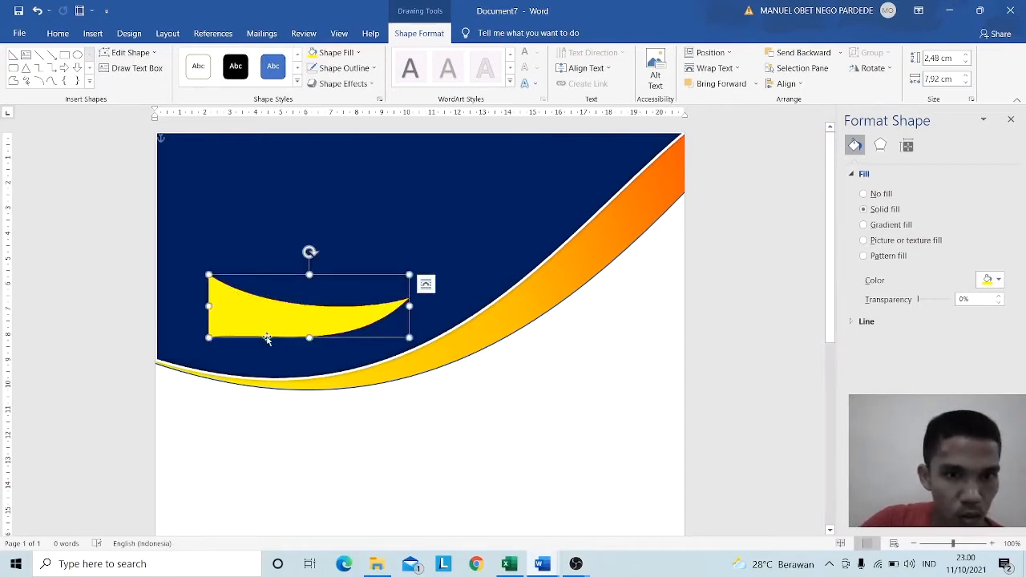
- Fine-tune the yellow shape's lower curve from its bottom-left point and raise its right tip slightly
{"action": "left_click", "coordinate": [130, 53]}
{"action": "left_click", "coordinate": [131, 87]}
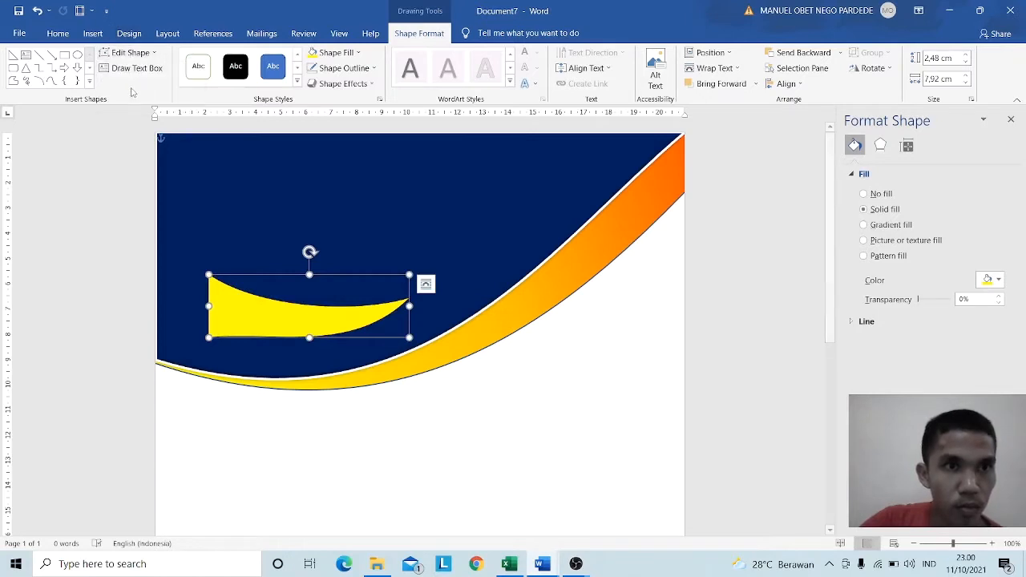
{"action": "left_click", "coordinate": [208, 338]}
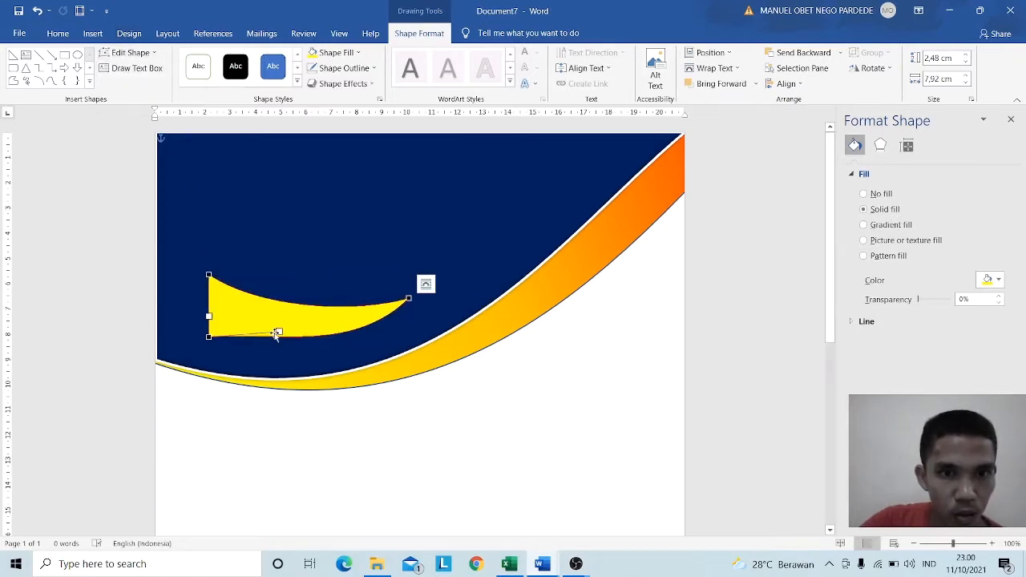
{"action": "left_click_drag", "start_coordinate": [278, 332], "coordinate": [279, 333]}
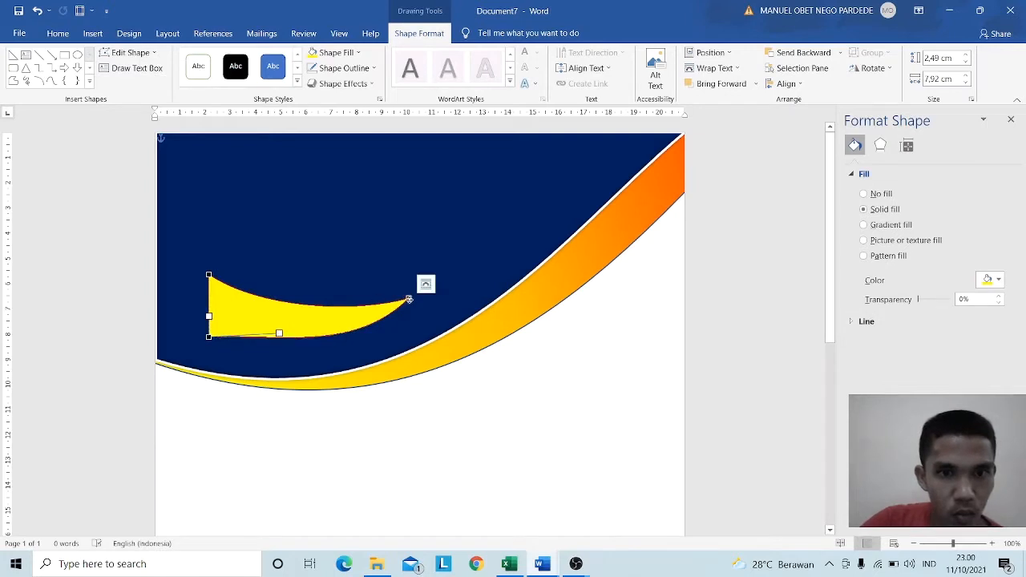
{"action": "left_click_drag", "start_coordinate": [409, 299], "coordinate": [409, 296]}
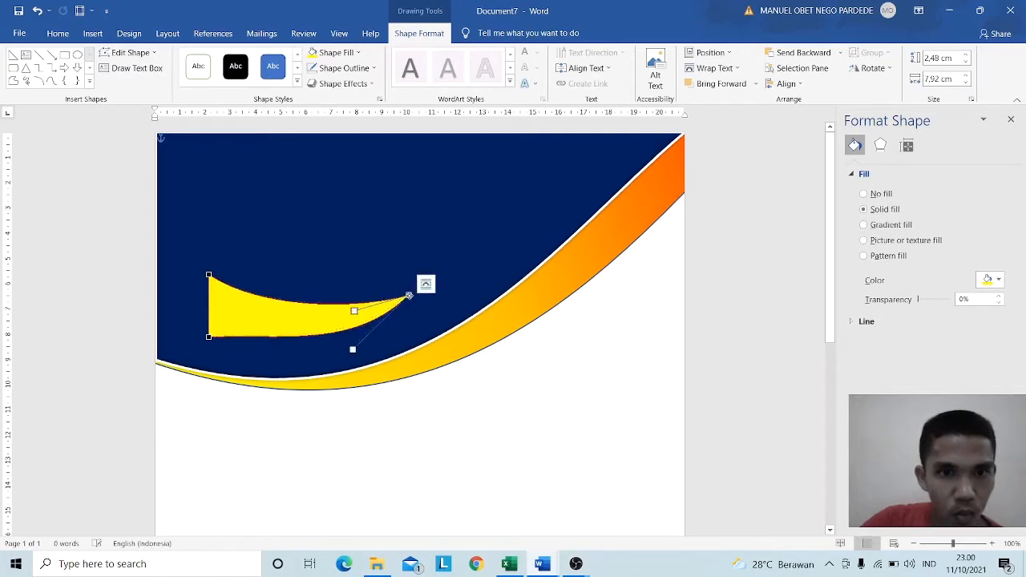
- Move the yellow shape back against the page's left edge and nudge the dark blue shape slightly down
{"action": "left_click_drag", "start_coordinate": [246, 317], "coordinate": [194, 333]}
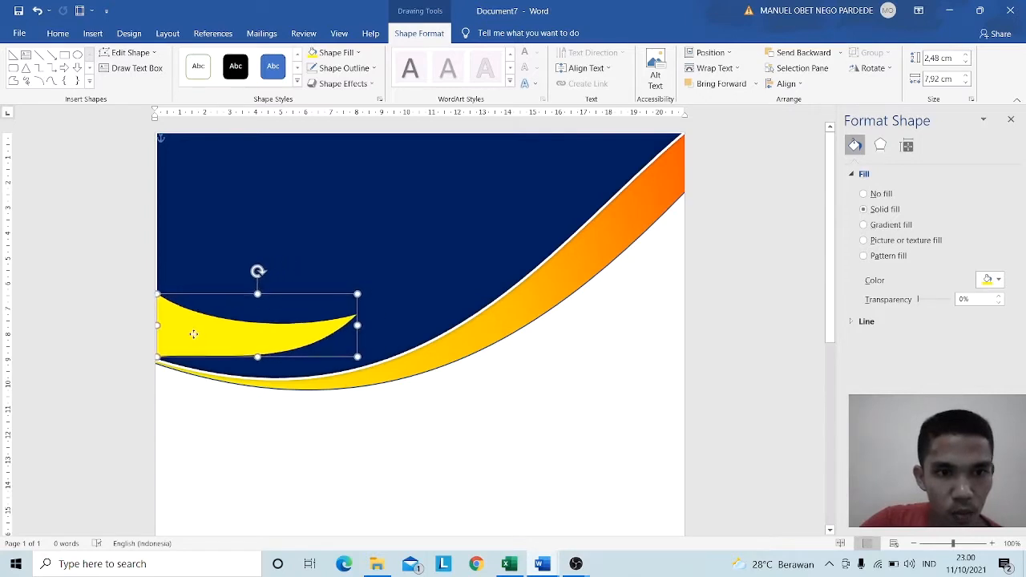
{"action": "left_click", "coordinate": [344, 256]}
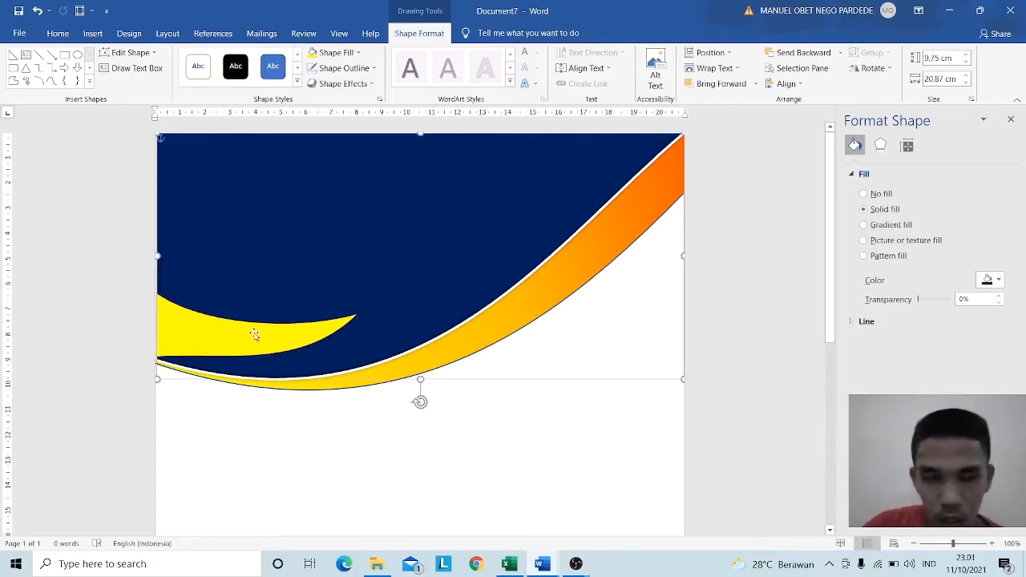
{"action": "key", "text": "ctrl+z"}
{"action": "key", "text": "Up"}
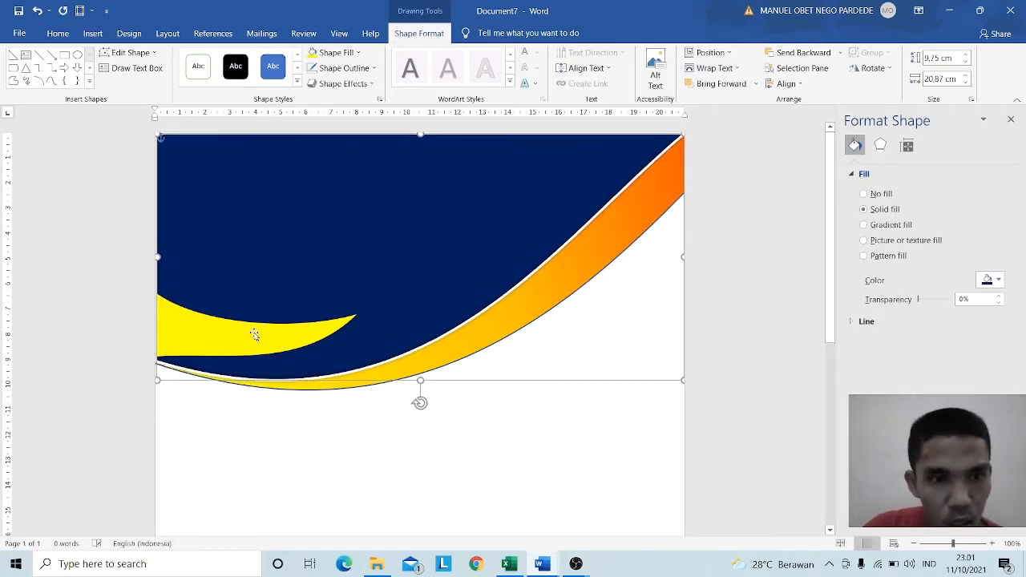
- Nudge the yellow shape slightly down toward the dark blue shape's lower curve
{"action": "left_click", "coordinate": [253, 331]}
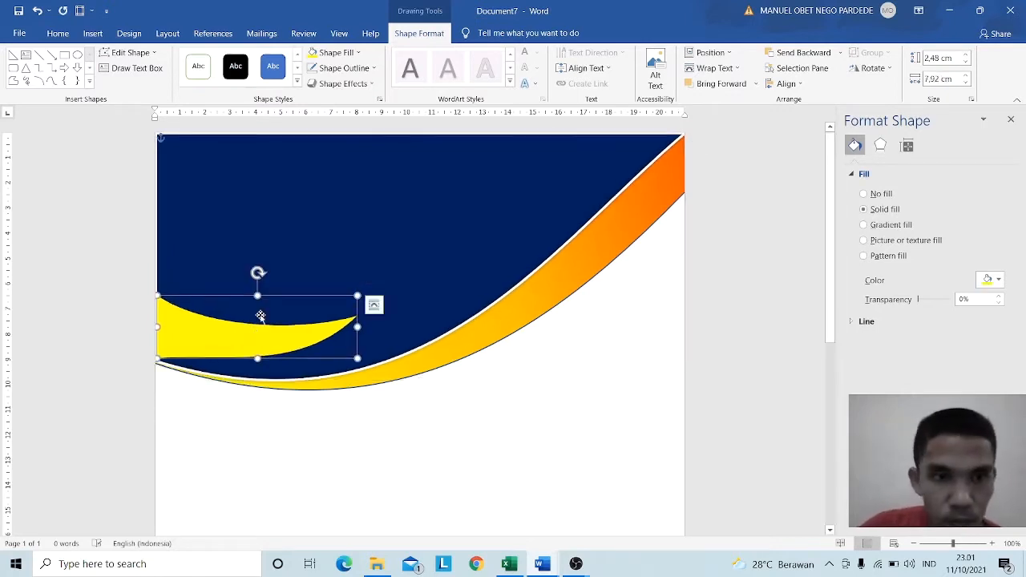
{"action": "left_click", "coordinate": [325, 258]}
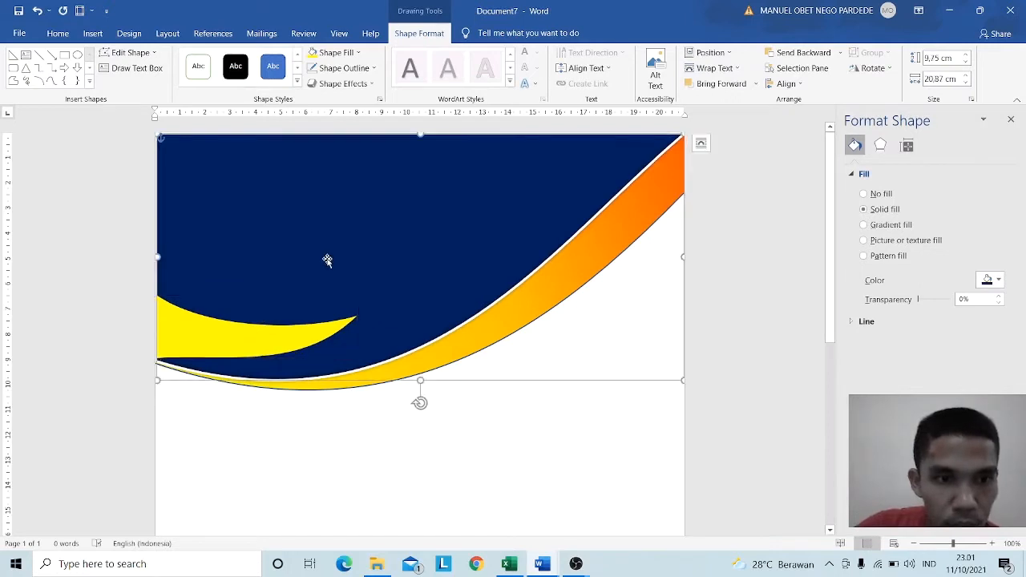
{"action": "left_click", "coordinate": [222, 337]}
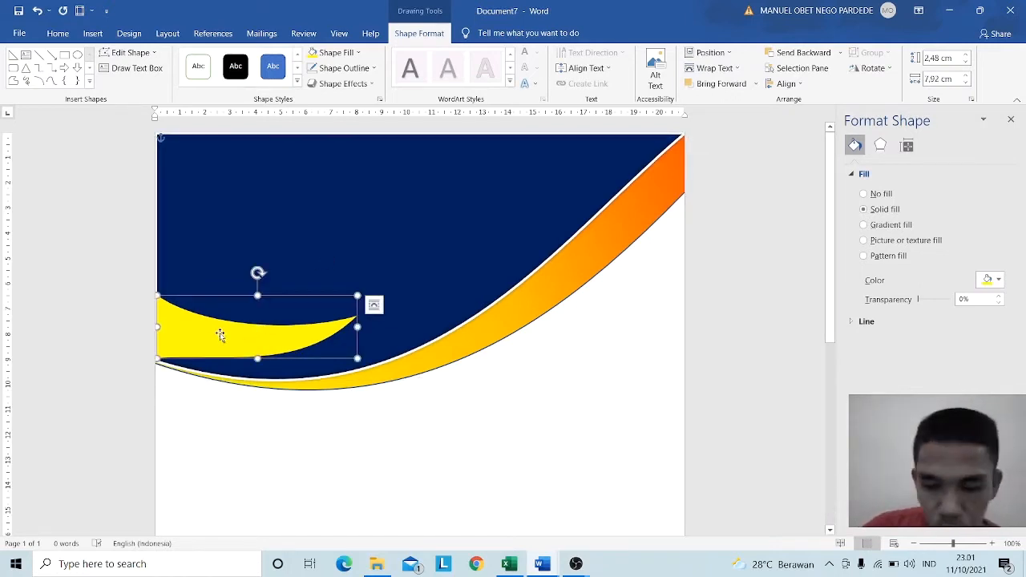
{"action": "key", "text": "Down"}
{"action": "key", "text": "Down"}
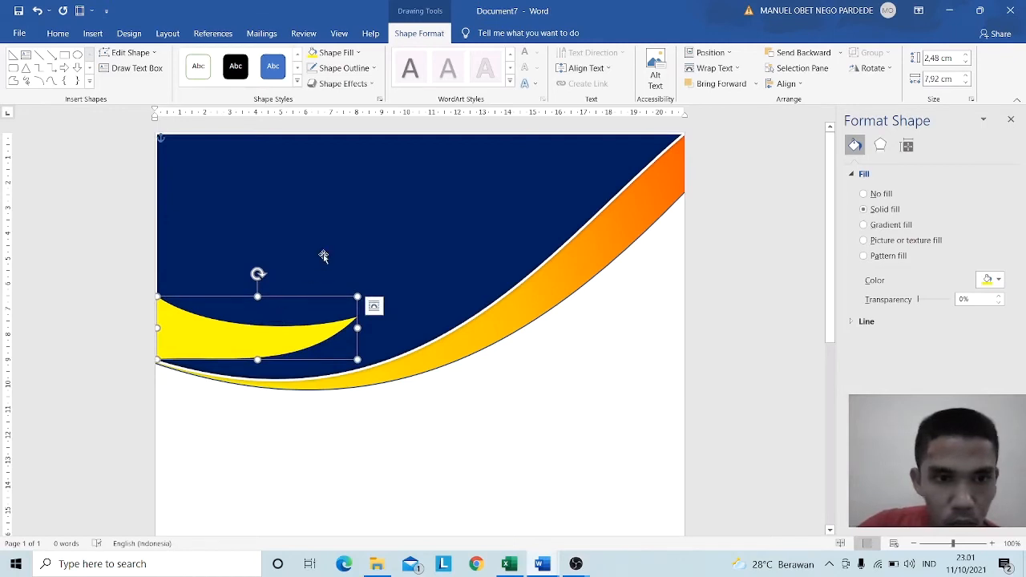
{"action": "left_click", "coordinate": [323, 258]}
{"action": "left_click", "coordinate": [207, 340]}
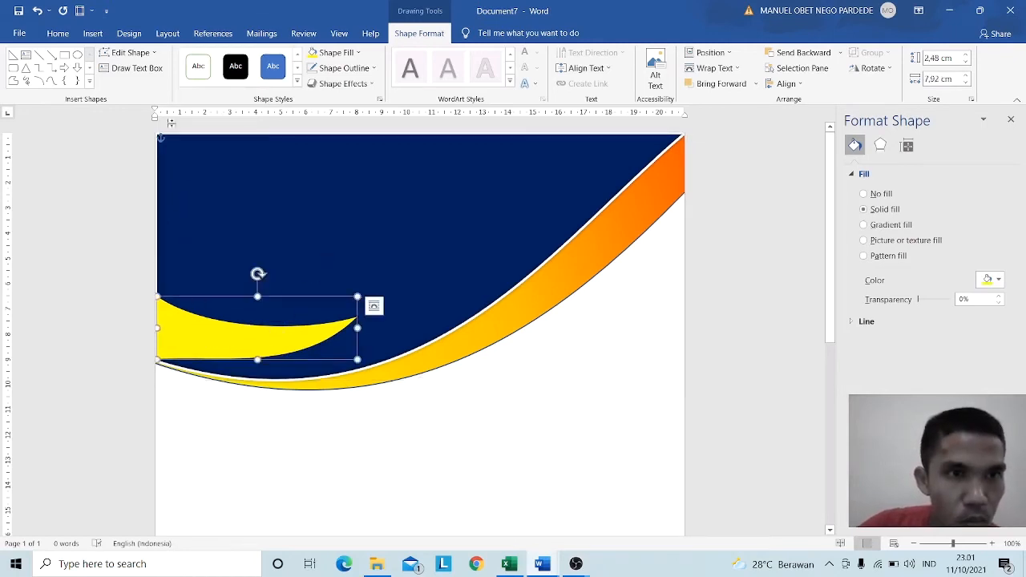
- Bow the yellow shape's lower edge downward from its bottom-left point, making the shape about 2.63 cm high
{"action": "left_click", "coordinate": [128, 53]}
{"action": "left_click", "coordinate": [132, 87]}
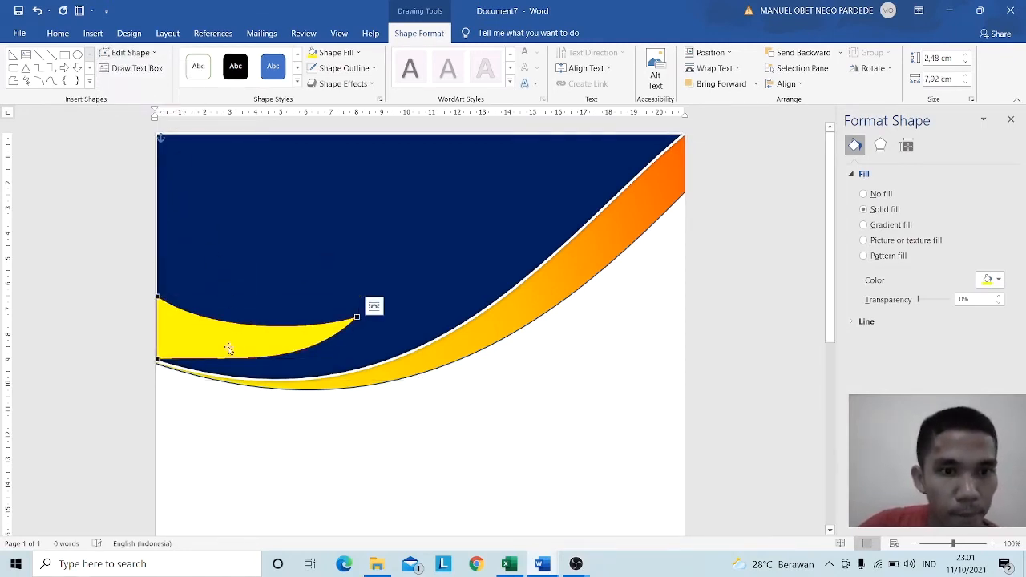
{"action": "left_click", "coordinate": [157, 358]}
{"action": "left_click_drag", "start_coordinate": [228, 354], "coordinate": [228, 364]}
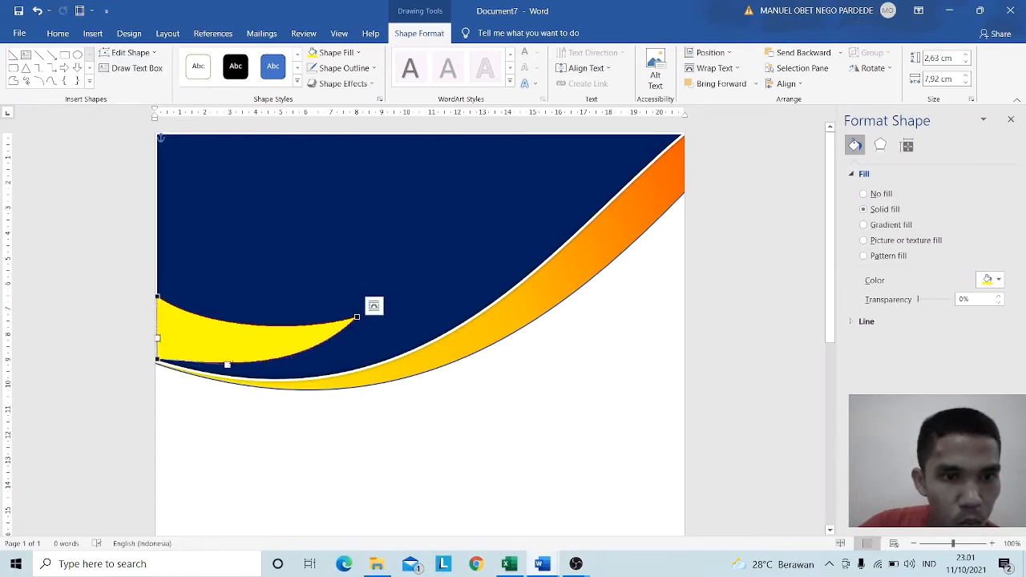
- Nudge the dark blue shape one small increment downward
{"action": "left_click", "coordinate": [271, 287]}
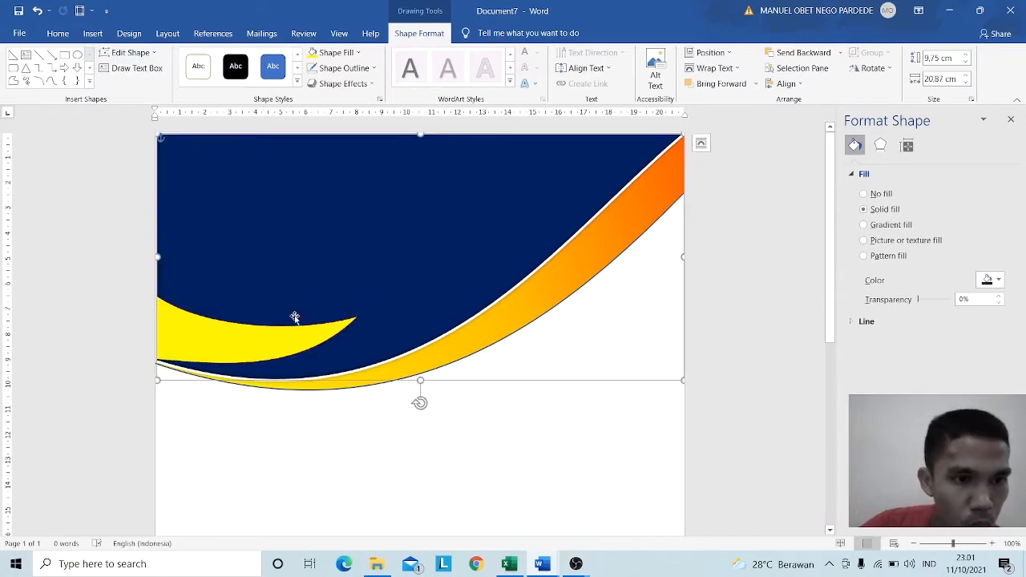
{"action": "key", "text": "Down"}
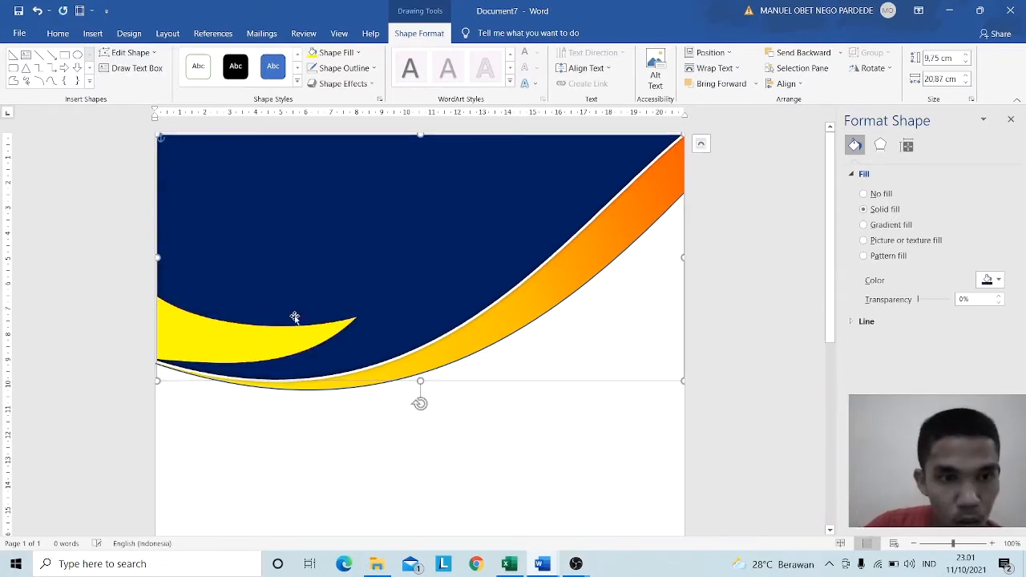
- Nudge the dark blue shape slightly up and the yellow shape slightly down to fine-tune the gap along their lower curves
{"action": "key", "text": "Down"}
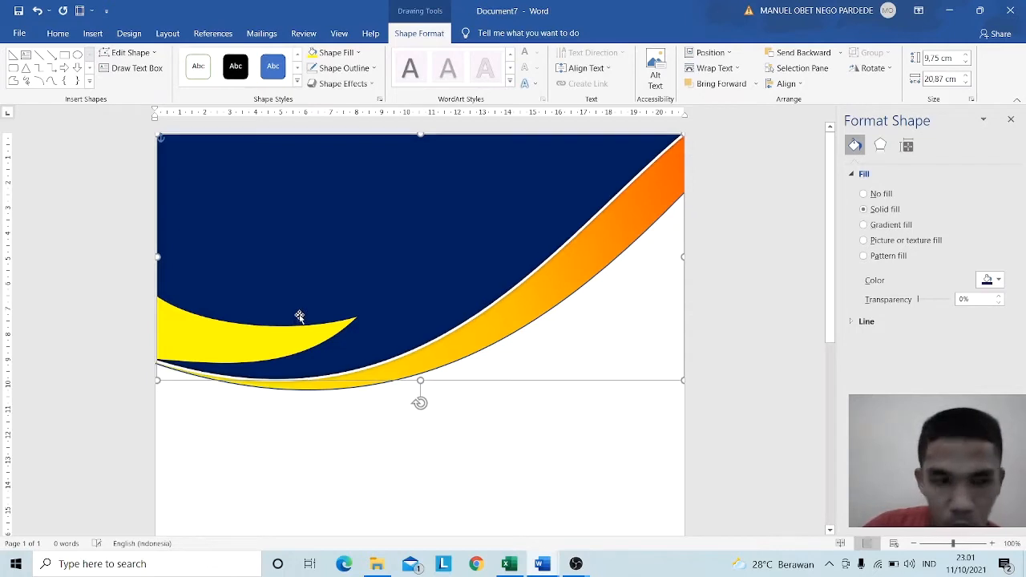
{"action": "left_click", "coordinate": [291, 353]}
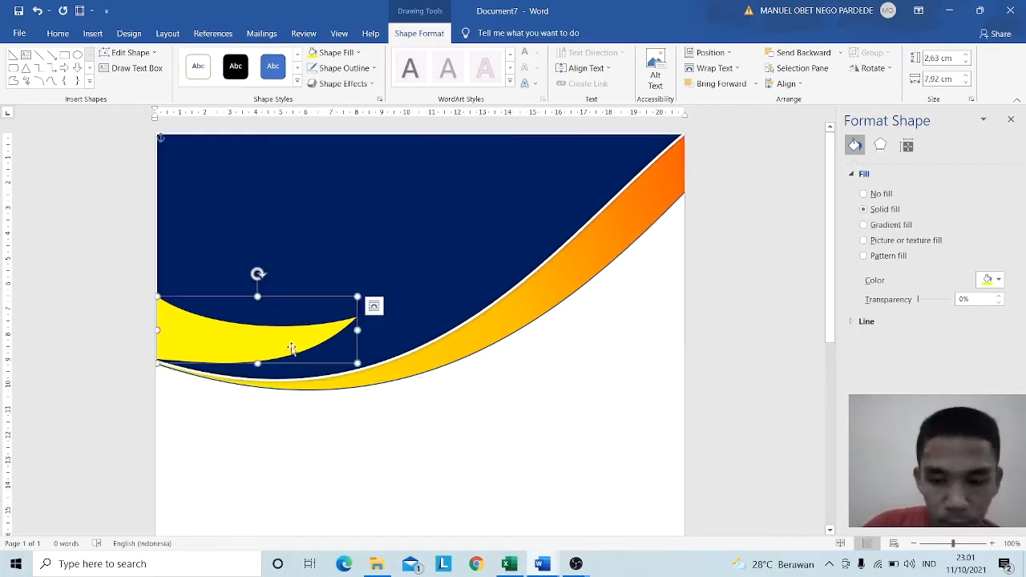
{"action": "key", "text": "Up"}
{"action": "key", "text": "Down"}
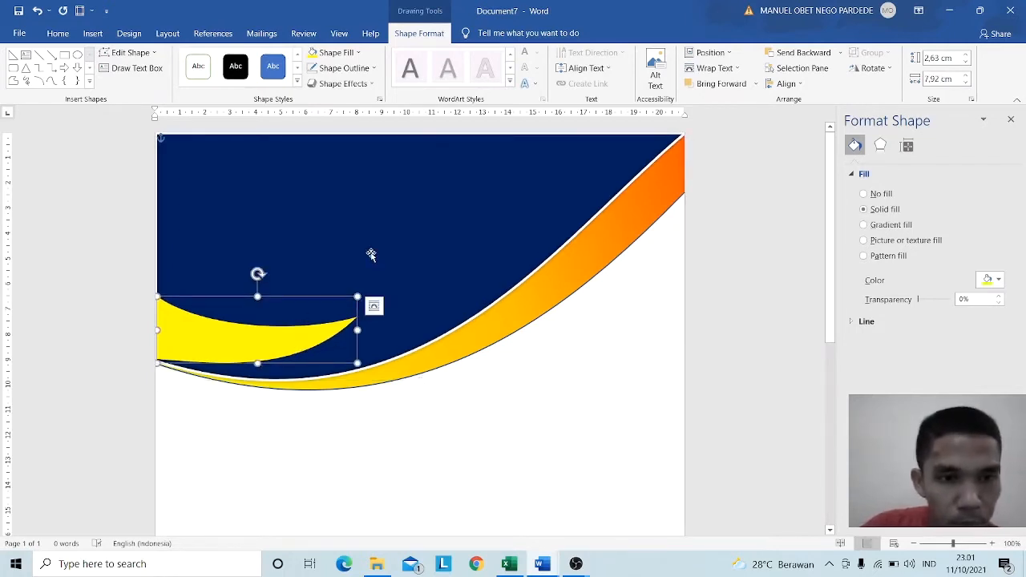
{"action": "left_click", "coordinate": [371, 254]}
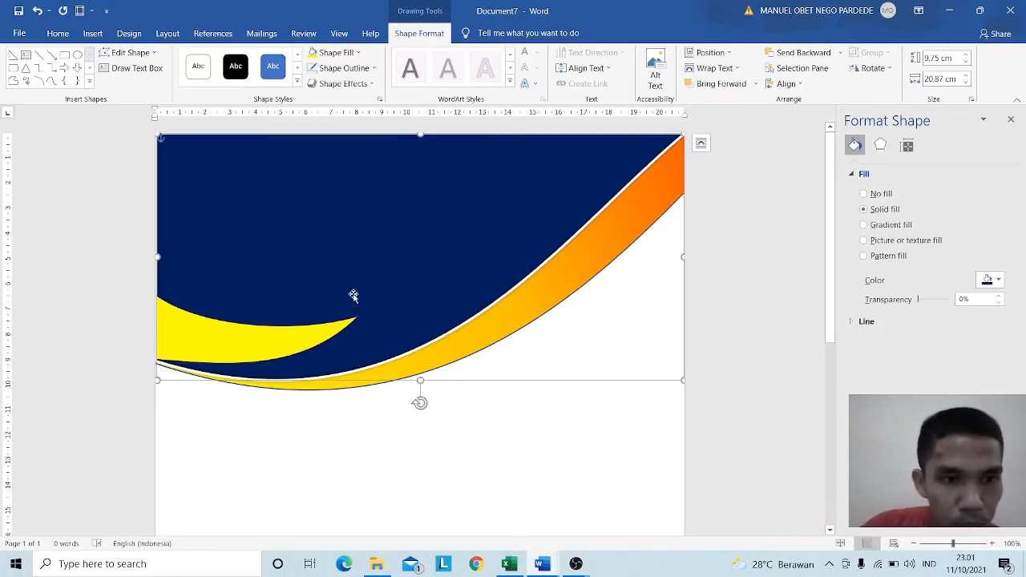
{"action": "left_click", "coordinate": [203, 347]}
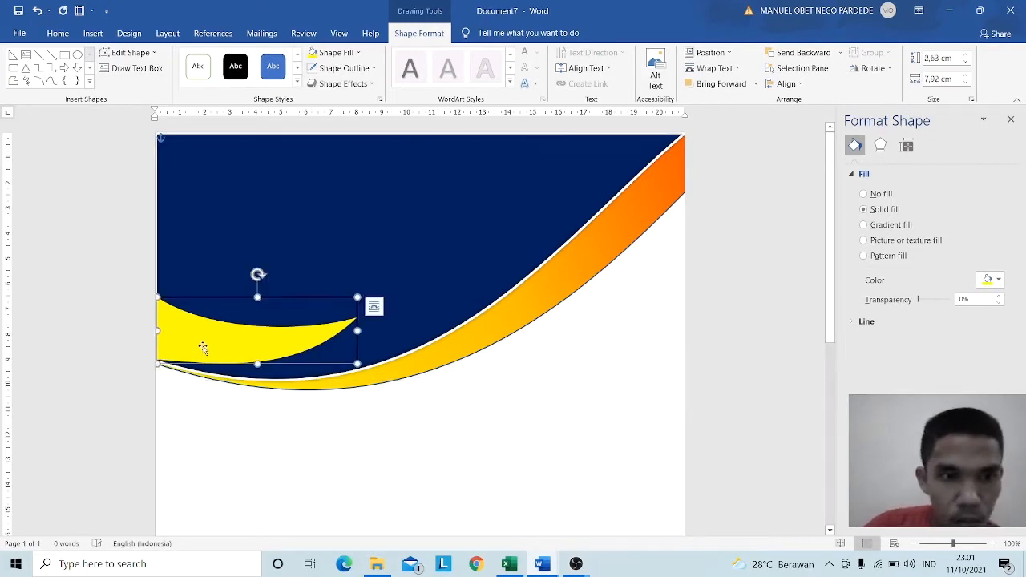
{"action": "left_click", "coordinate": [257, 233]}
{"action": "left_click", "coordinate": [251, 337]}
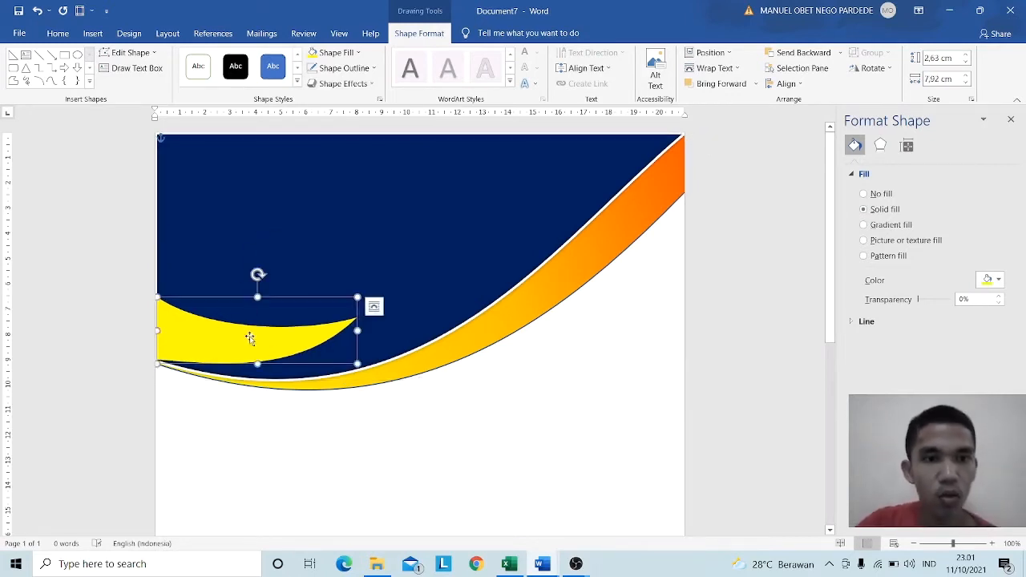
- Apply the second shape-effect preset, the bevelled look, to the yellow shape
{"action": "left_click", "coordinate": [374, 86]}
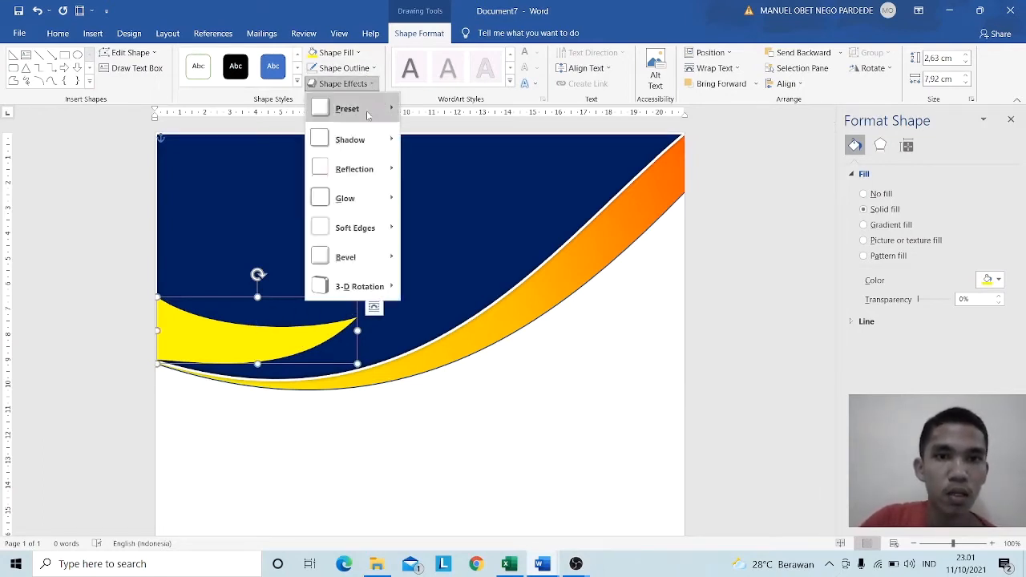
{"action": "mouse_move", "coordinate": [368, 115]}
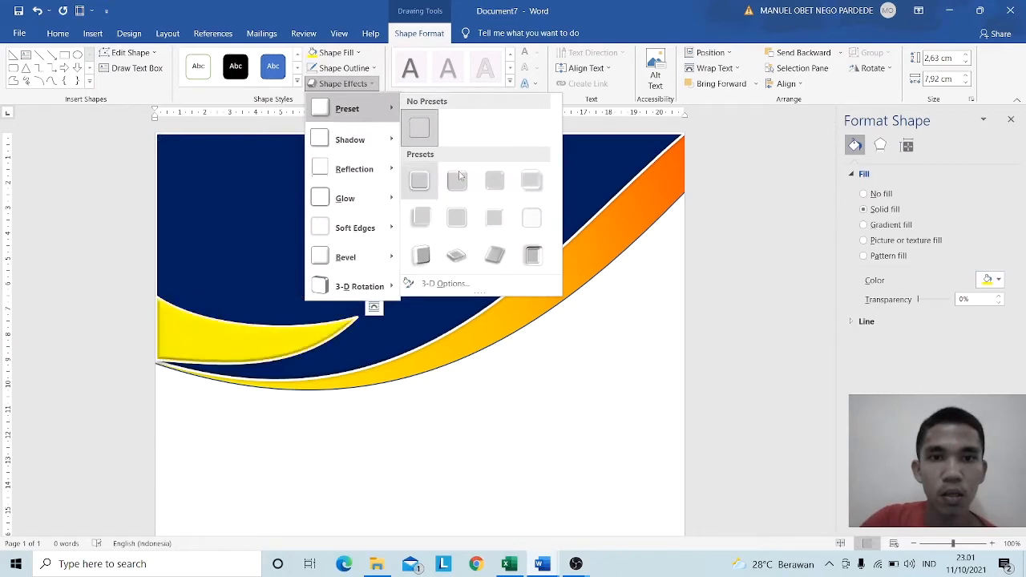
{"action": "left_click", "coordinate": [459, 176]}
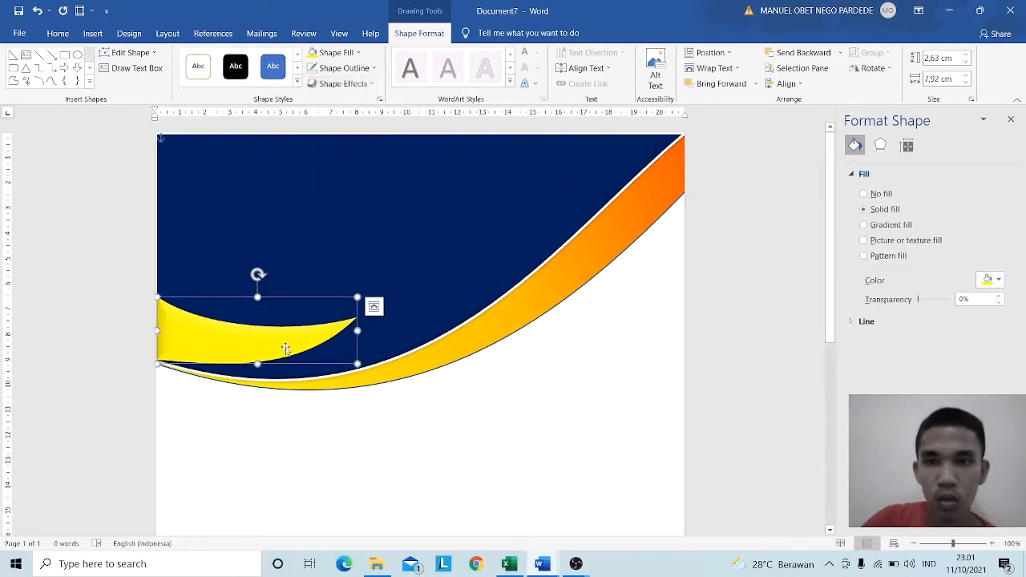
- Give the yellow shape a gradient fill with one extra stop, and shift its middle stops toward the red end
{"action": "right_click", "coordinate": [286, 349]}
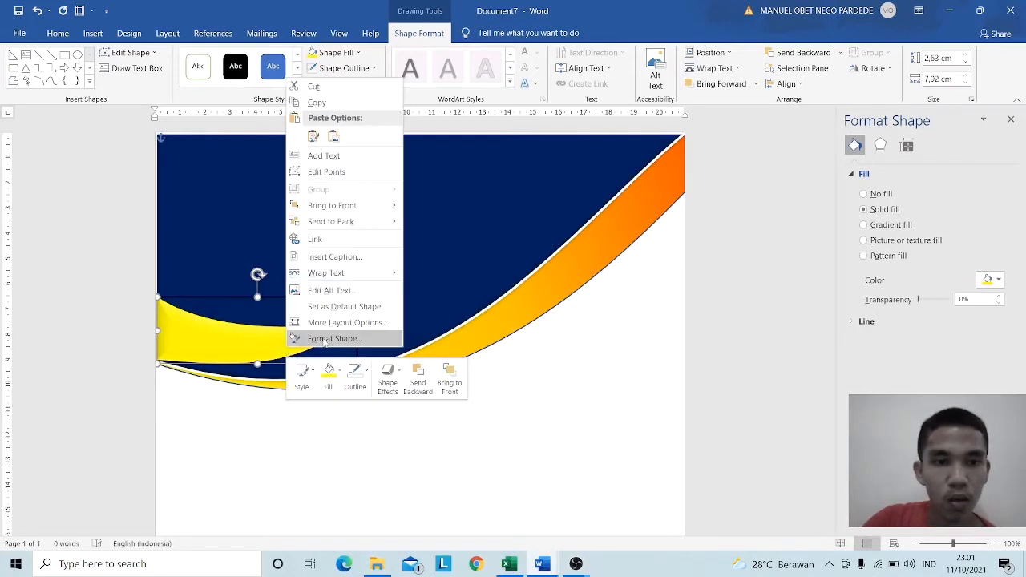
{"action": "left_click", "coordinate": [325, 339]}
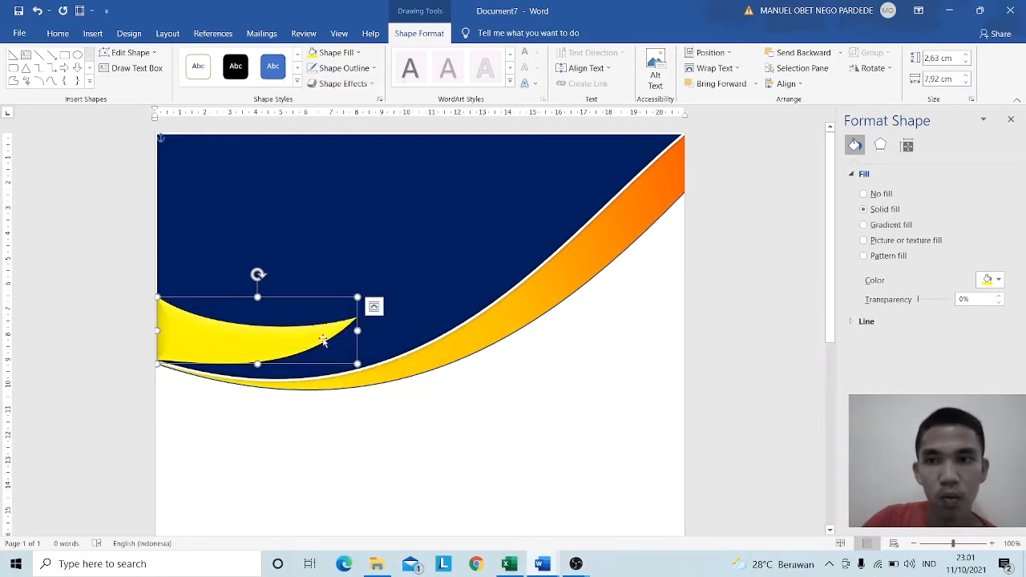
{"action": "left_click", "coordinate": [866, 225]}
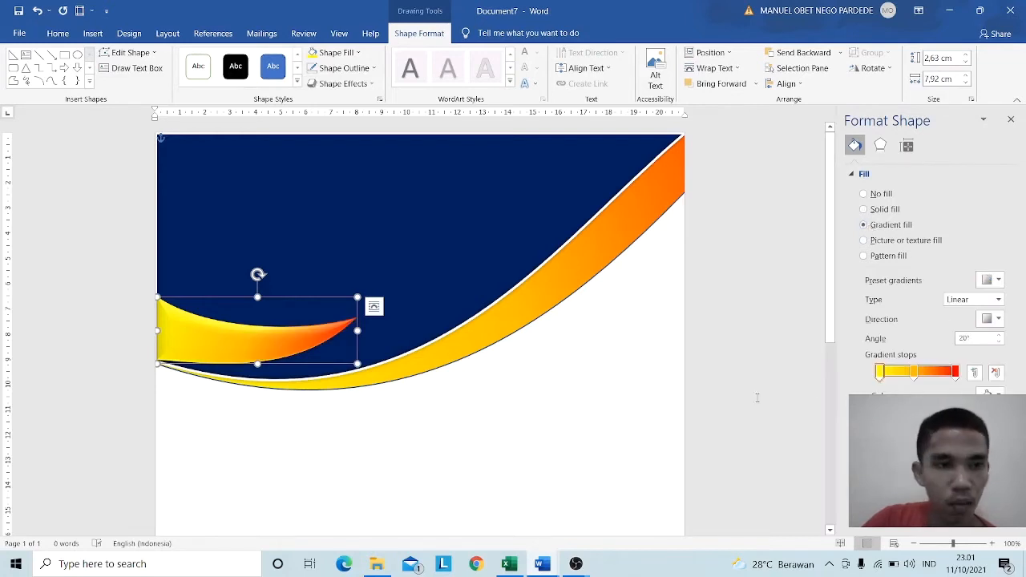
{"action": "left_click", "coordinate": [974, 373]}
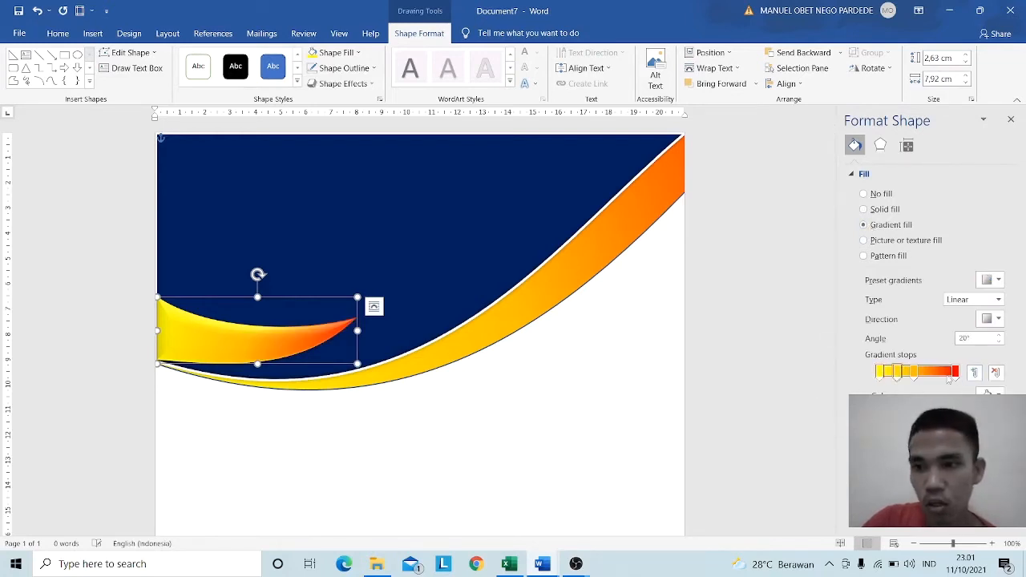
{"action": "mouse_move", "coordinate": [906, 377]}
{"action": "left_mouse_down"}
{"action": "mouse_move", "coordinate": [944, 374]}
{"action": "mouse_move", "coordinate": [899, 377]}
{"action": "mouse_move", "coordinate": [908, 377]}
{"action": "left_mouse_up"}
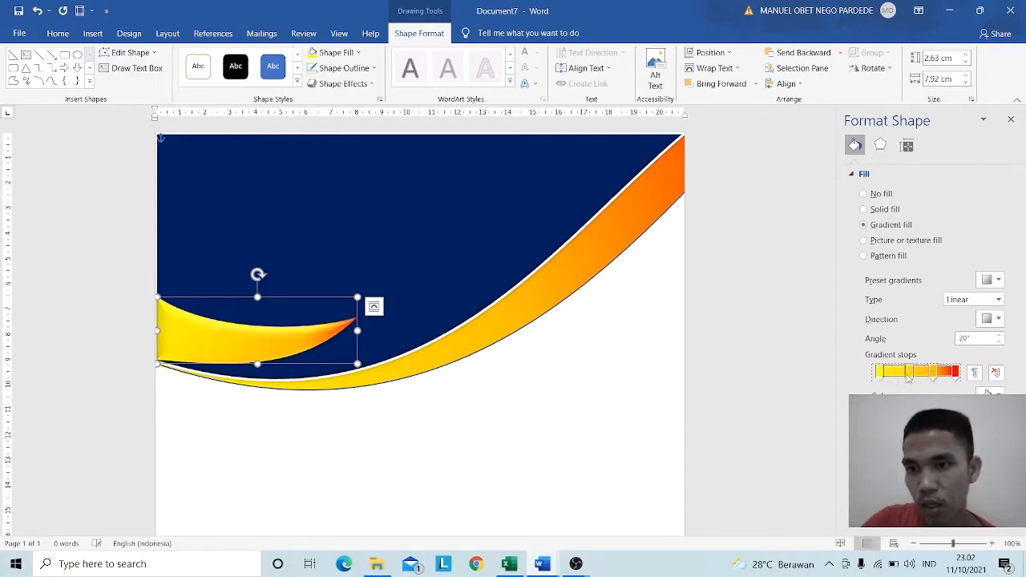
- Recolour the yellow shape's gradient stops, making the last stop orange, the third yellow and the second orange
{"action": "left_click", "coordinate": [989, 392]}
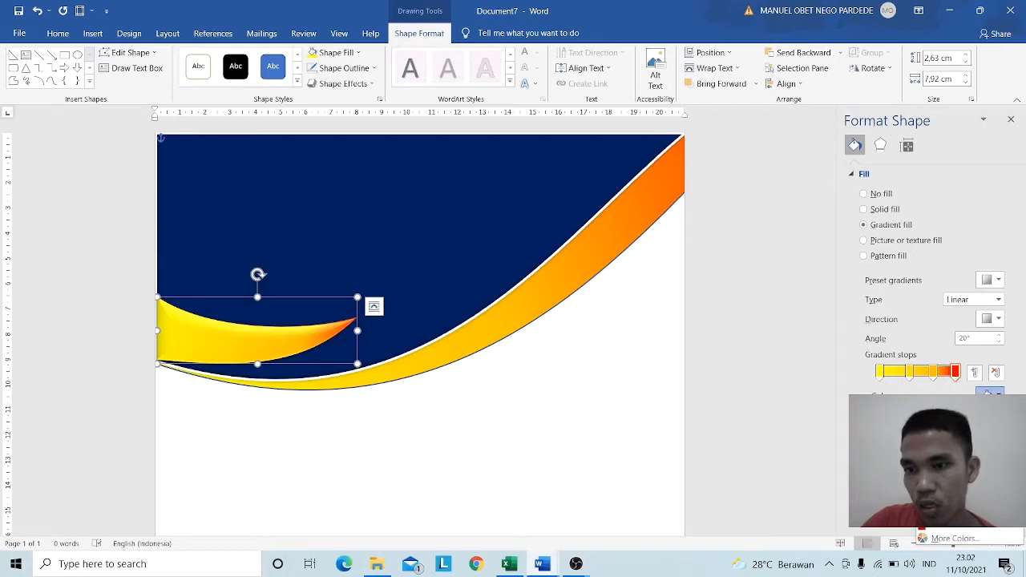
{"action": "left_click", "coordinate": [942, 498]}
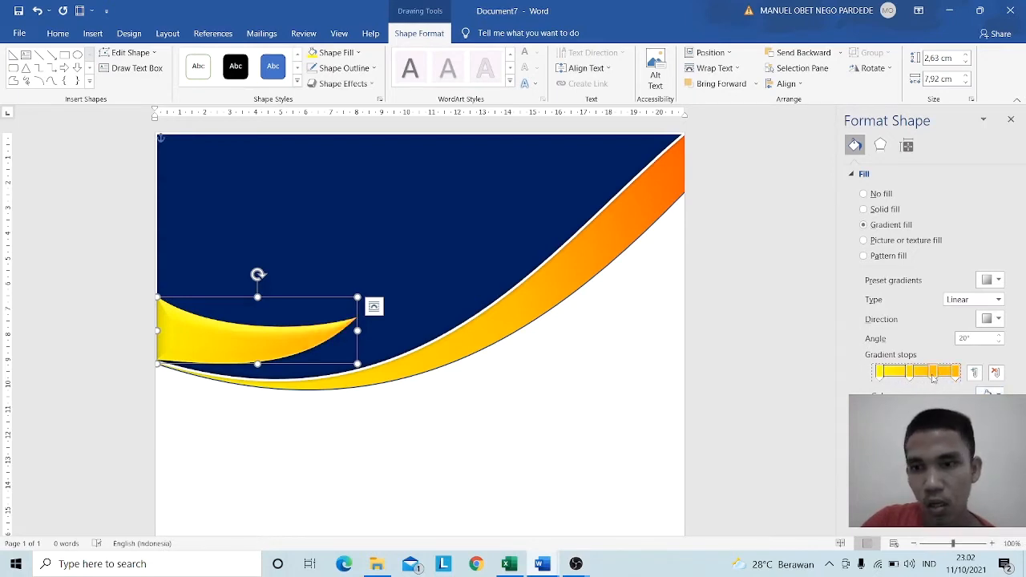
{"action": "left_click", "coordinate": [989, 393]}
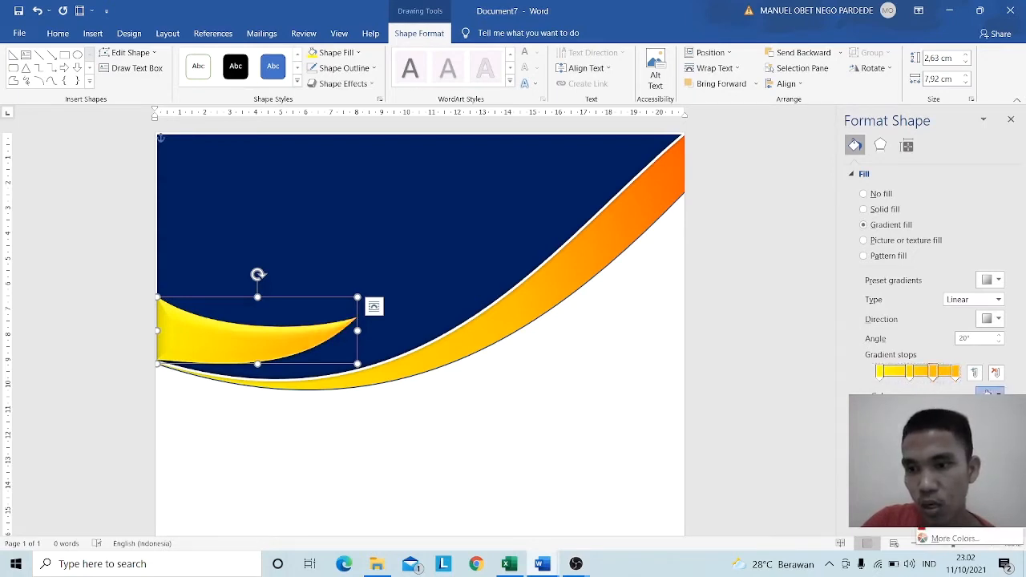
{"action": "left_click", "coordinate": [953, 498]}
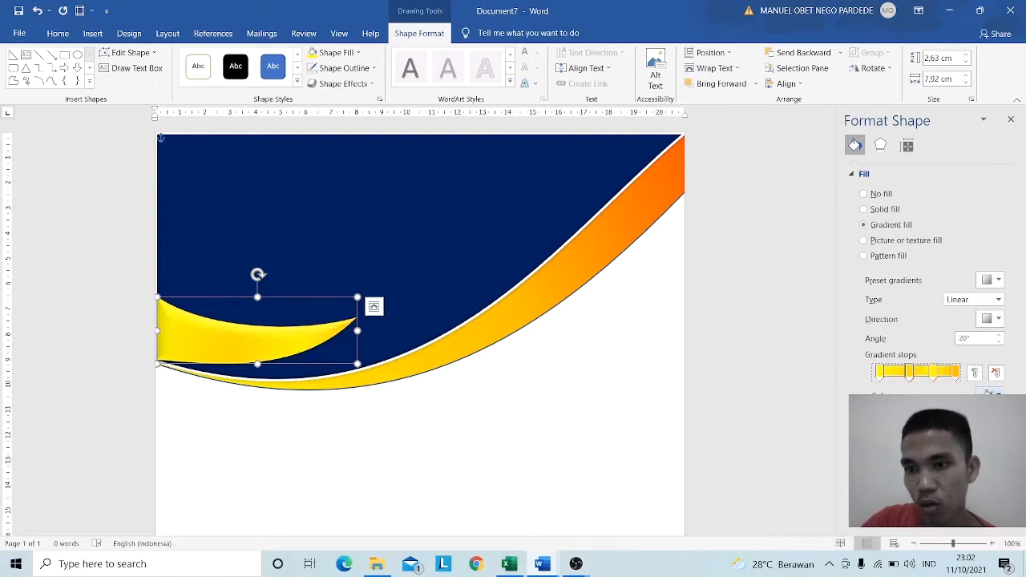
{"action": "left_click", "coordinate": [989, 392]}
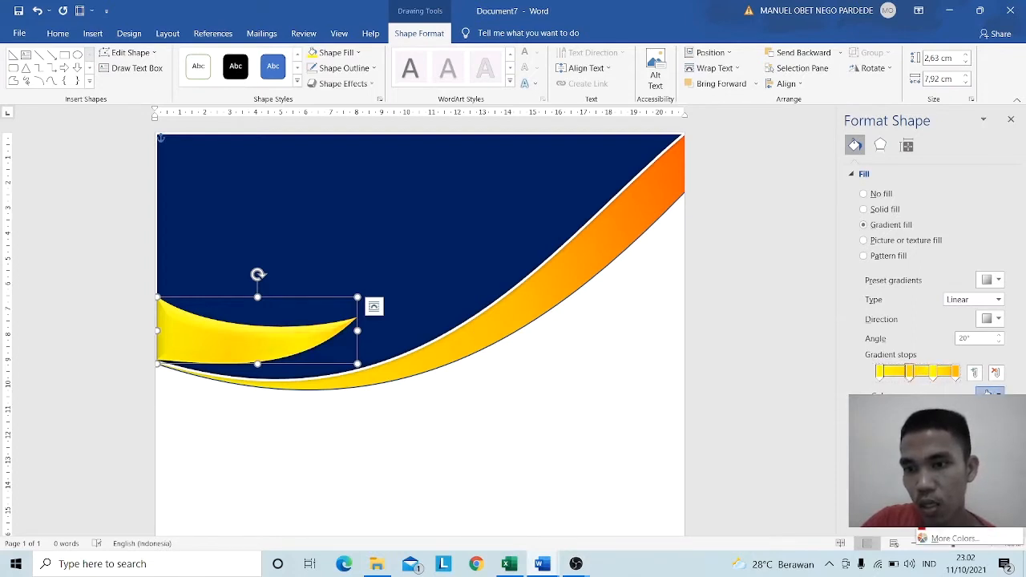
{"action": "left_click", "coordinate": [943, 497]}
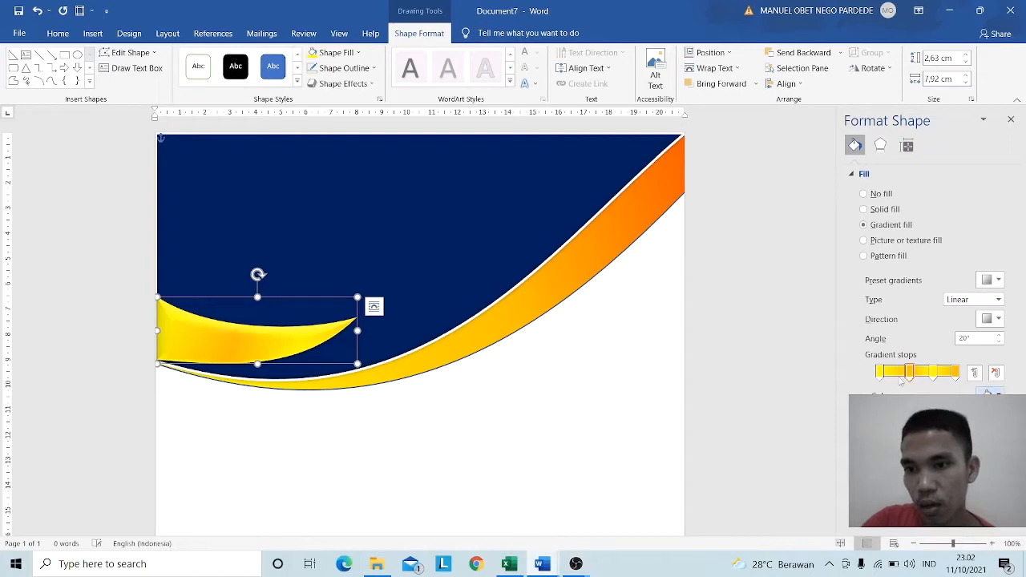
{"action": "left_click", "coordinate": [989, 392]}
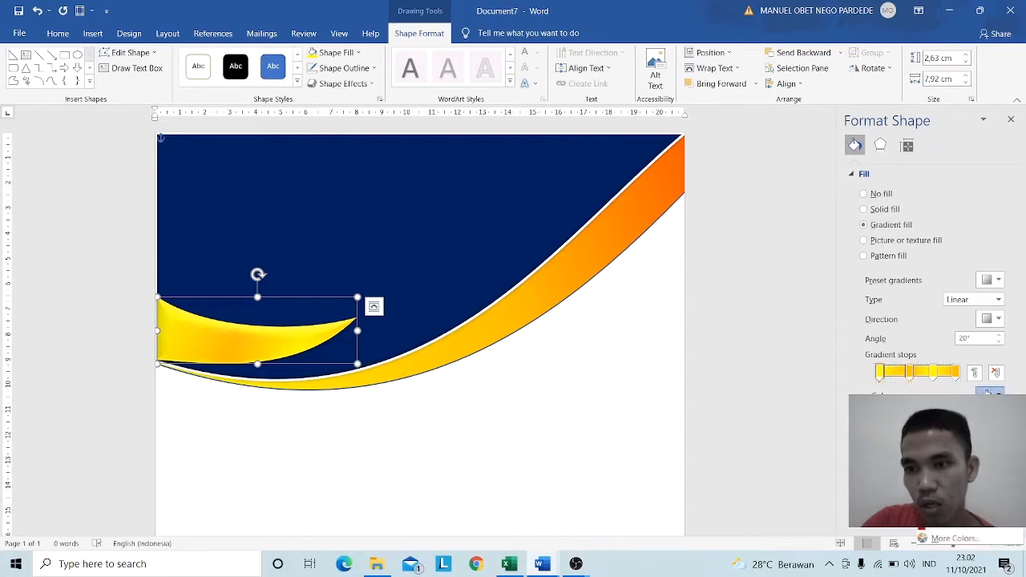
{"action": "left_click", "coordinate": [944, 498]}
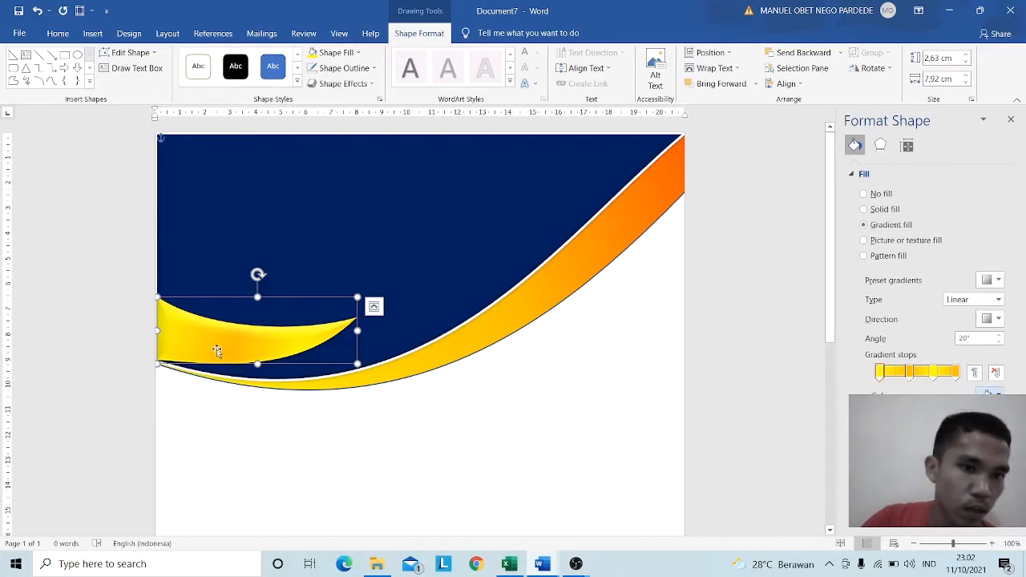
- Examine the curved shapes and the empty lower part of the page, with the whole page in view at 50% zoom
{"action": "left_click", "coordinate": [435, 431]}
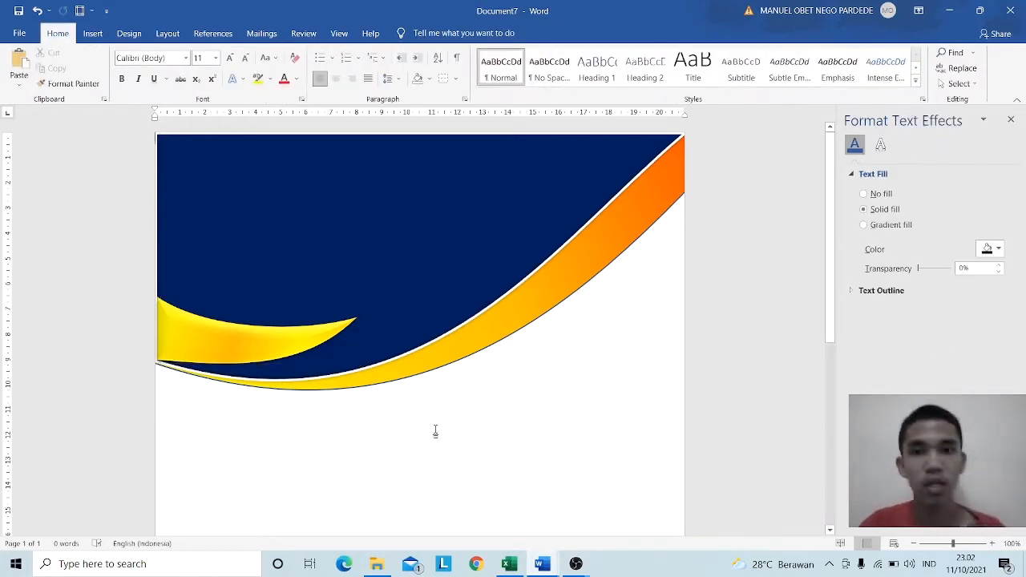
{"action": "scroll", "coordinate": [508, 437], "scroll_direction": "down", "scroll_amount": 3}
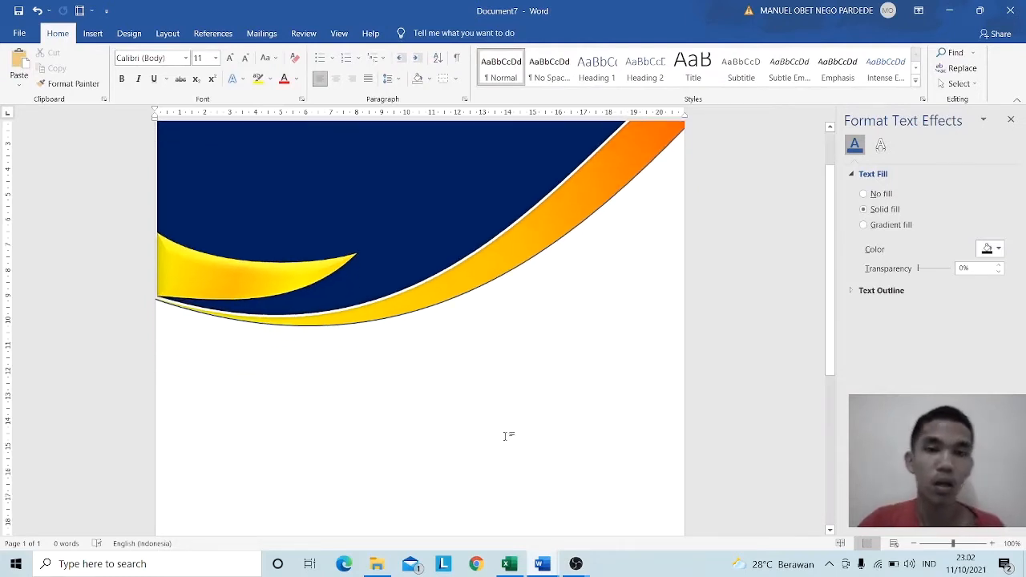
{"action": "scroll", "coordinate": [518, 423], "scroll_direction": "up", "scroll_amount": 3}
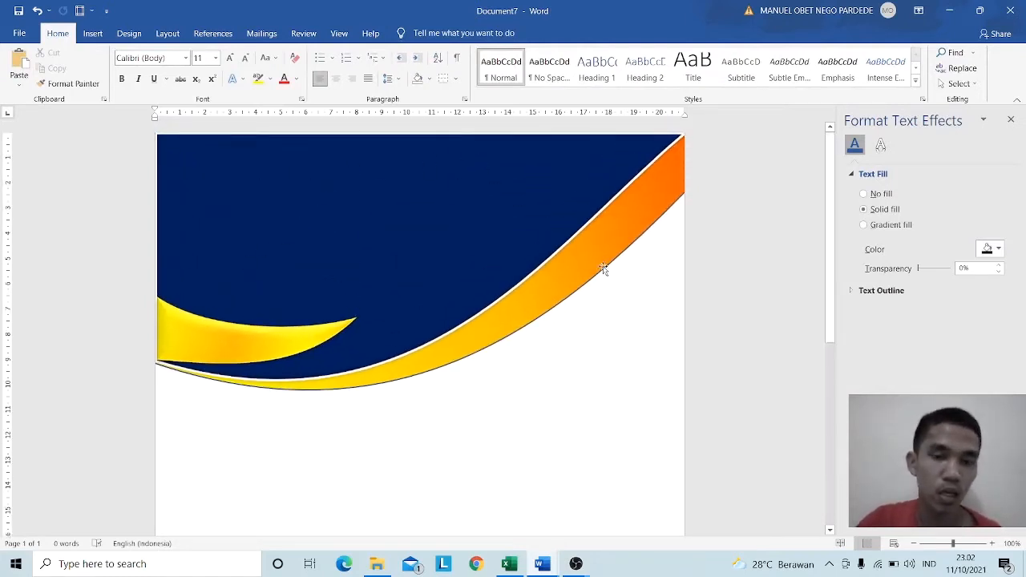
{"action": "scroll", "coordinate": [513, 387], "scroll_direction": "down", "scroll_amount": 8}
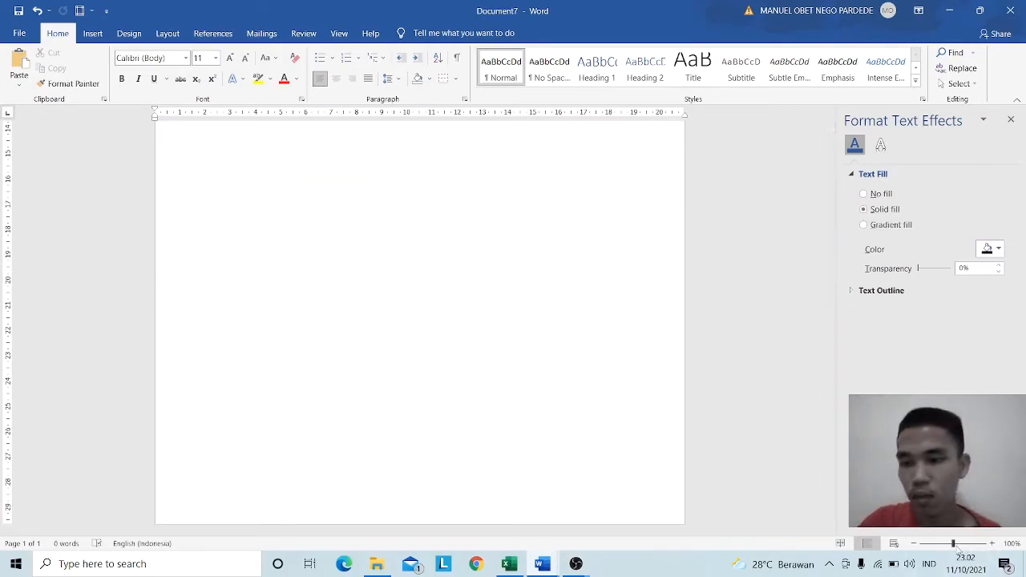
{"action": "left_click_drag", "start_coordinate": [949, 544], "coordinate": [940, 545]}
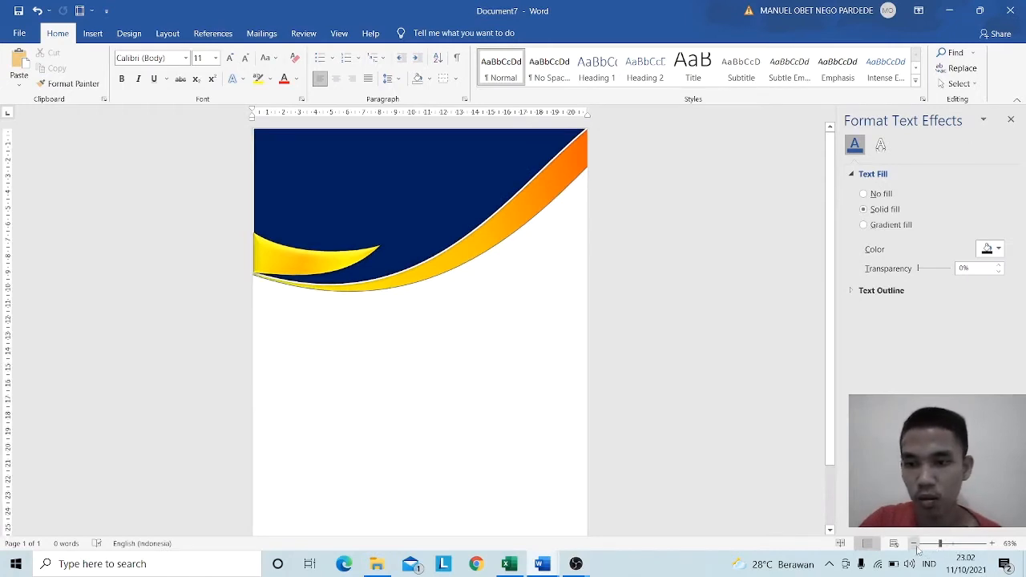
{"action": "left_click", "coordinate": [914, 545]}
{"action": "scroll", "coordinate": [655, 488], "scroll_direction": "down", "scroll_amount": 1}
{"action": "scroll", "coordinate": [656, 489], "scroll_direction": "down", "scroll_amount": 1}
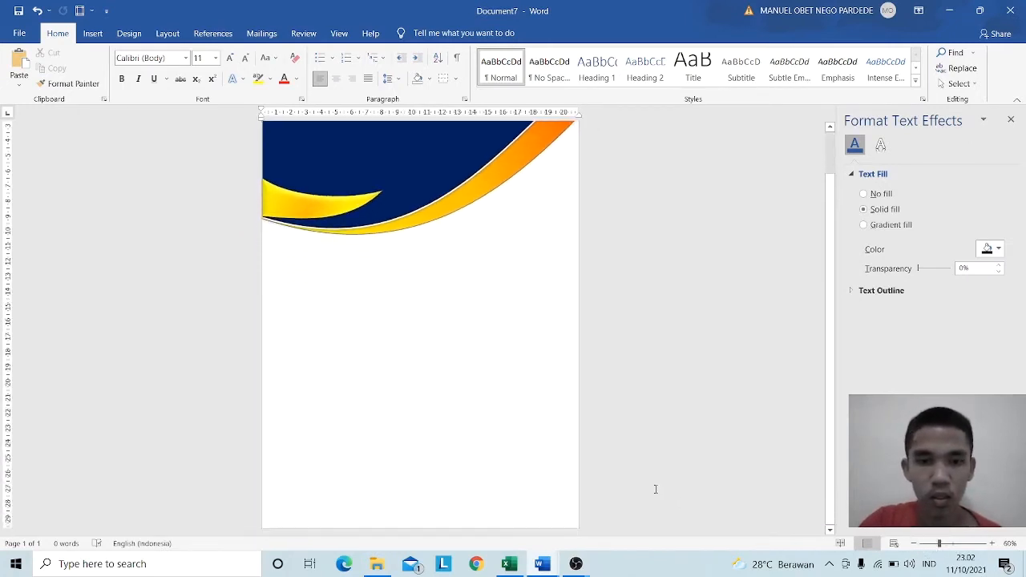
{"action": "scroll", "coordinate": [656, 490], "scroll_direction": "up", "scroll_amount": 1}
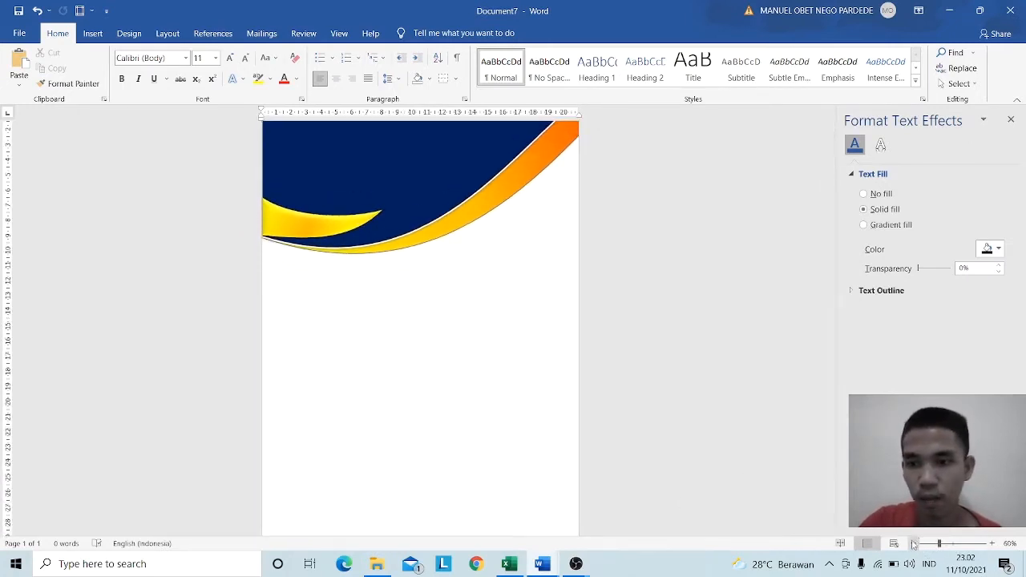
{"action": "left_click", "coordinate": [913, 545]}
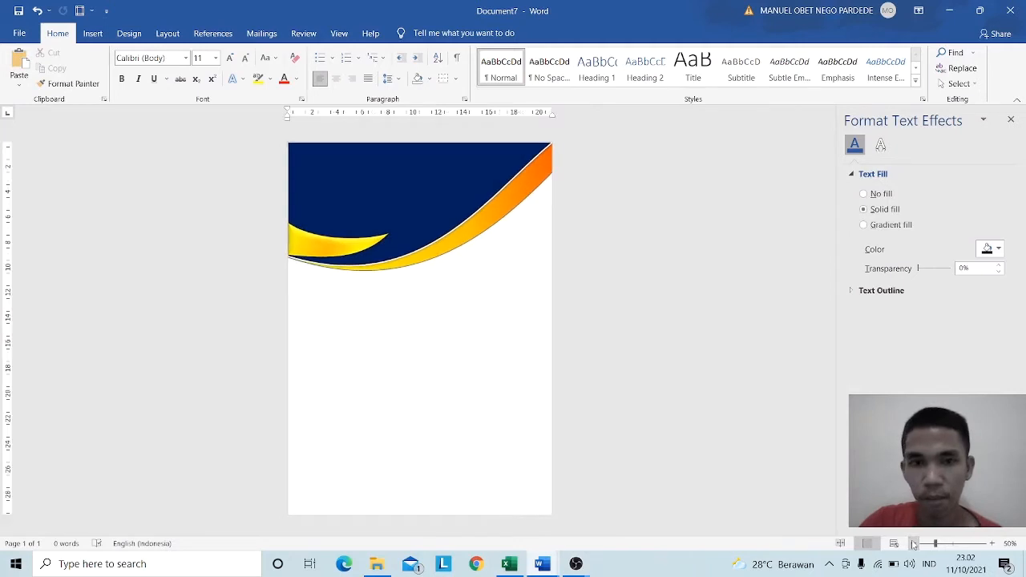
- Copy the dark blue, orange and yellow shapes together to the bottom part of the page, aligned with the originals' left edge
{"action": "left_click", "coordinate": [379, 212]}
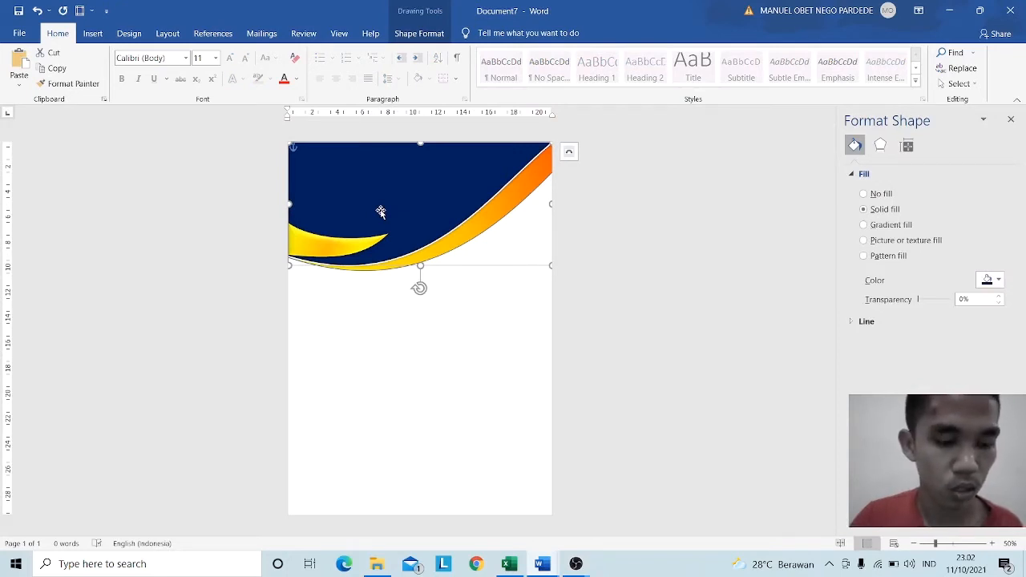
{"action": "left_click", "coordinate": [383, 217]}
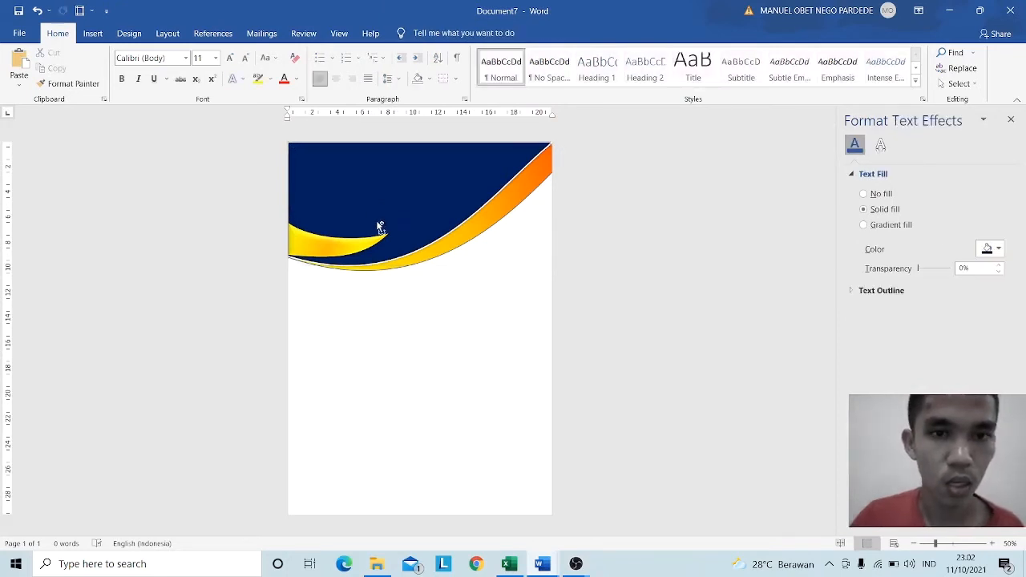
{"action": "left_click", "coordinate": [351, 237]}
{"action": "left_click", "coordinate": [335, 240]}
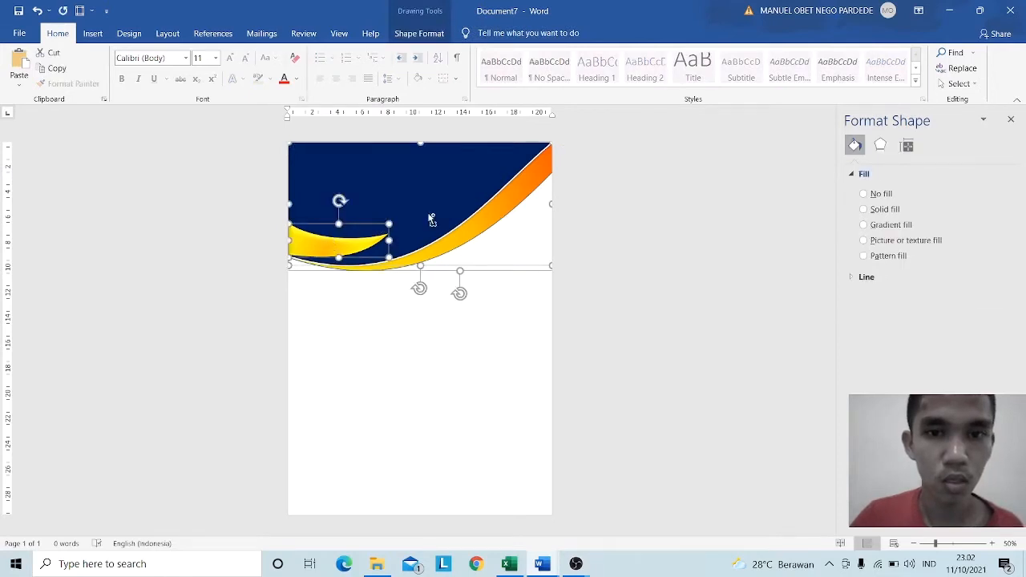
{"action": "left_click_drag", "start_coordinate": [431, 207], "coordinate": [427, 439]}
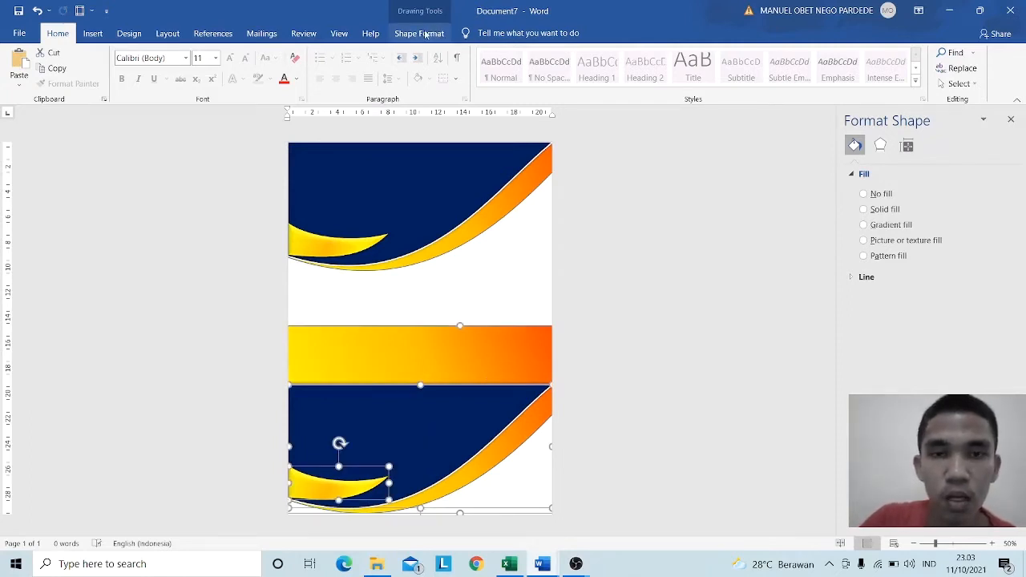
{"action": "left_click", "coordinate": [490, 313]}
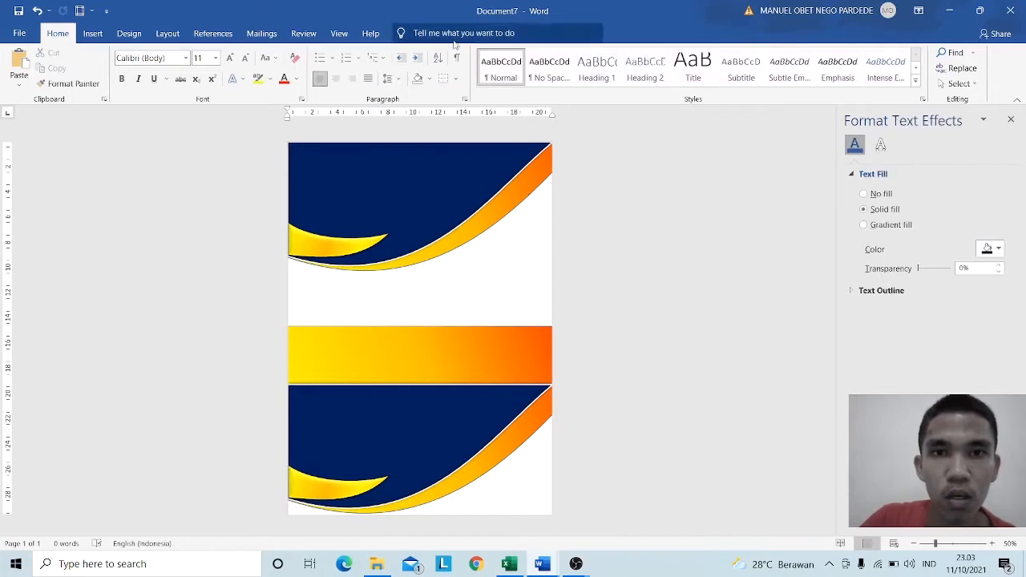
- Undo the bottom copy and duplicate the dark blue, orange and yellow shapes together again onto the lower part of the page
{"action": "left_click", "coordinate": [477, 389]}
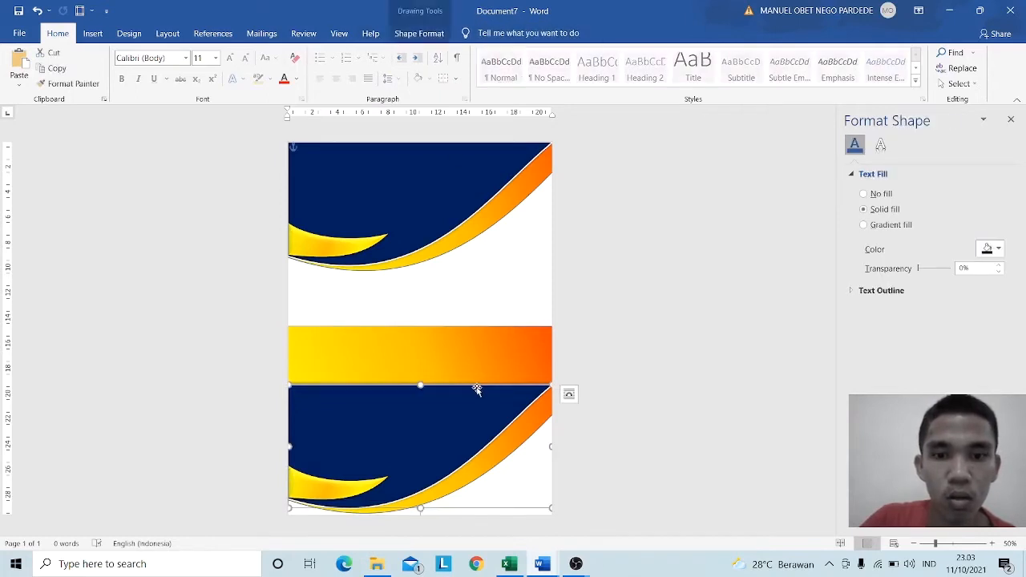
{"action": "left_click", "coordinate": [477, 373]}
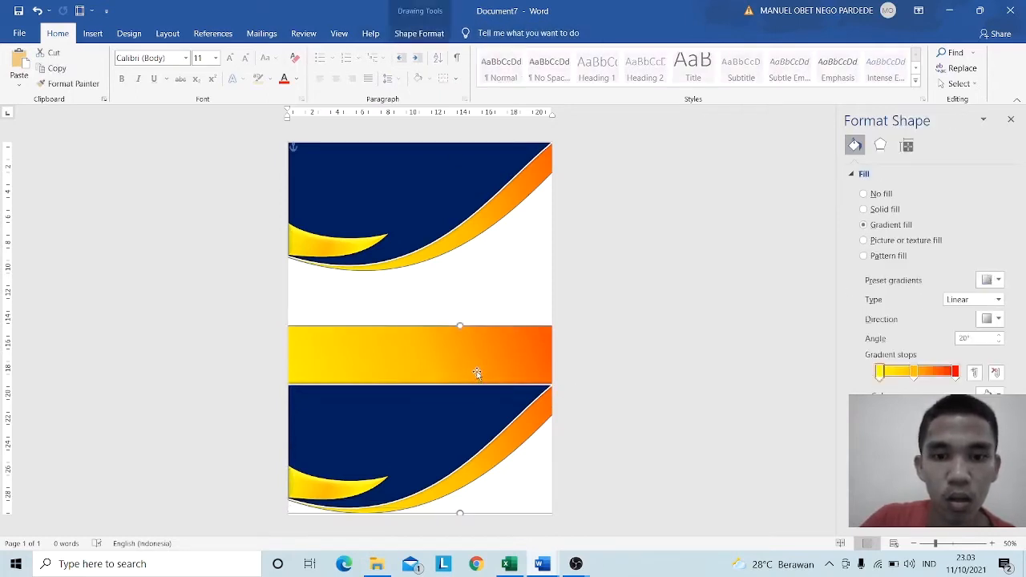
{"action": "left_click", "coordinate": [38, 10]}
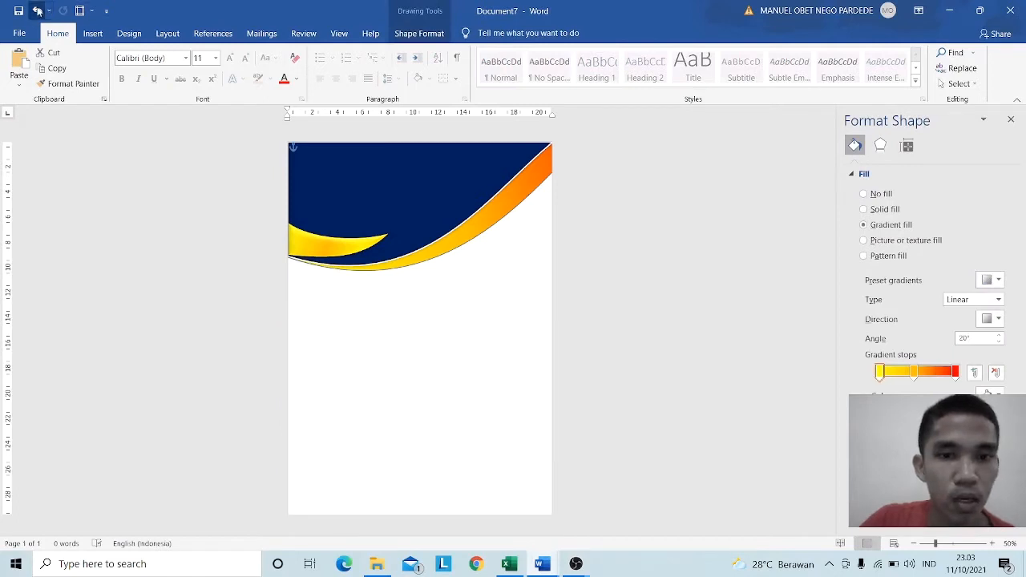
{"action": "left_click", "coordinate": [38, 10]}
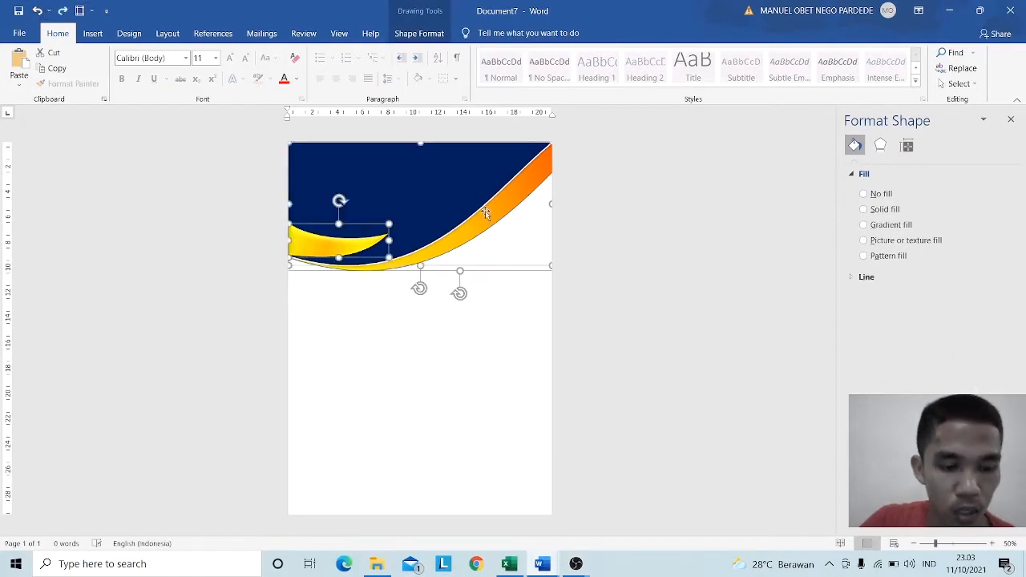
{"action": "left_click_drag", "start_coordinate": [465, 195], "coordinate": [470, 424]}
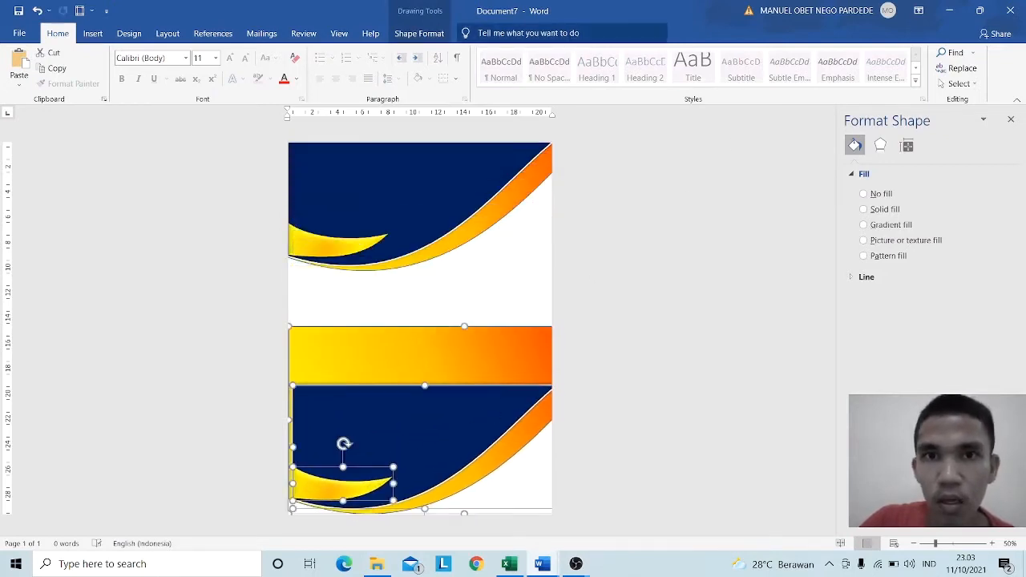
- Flip the three copied shapes at the bottom of the page both vertically and horizontally
{"action": "left_click", "coordinate": [418, 33]}
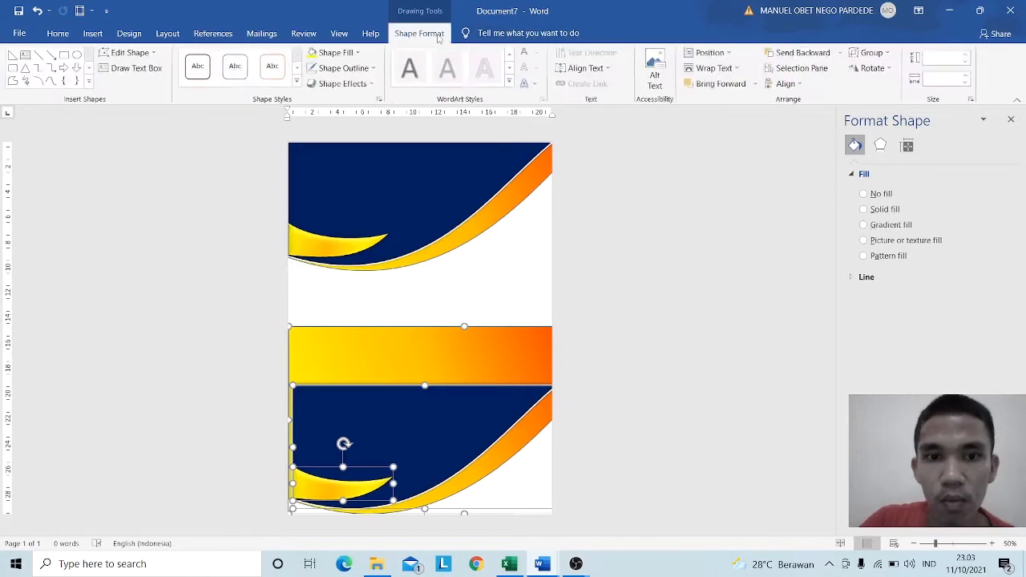
{"action": "left_click", "coordinate": [892, 68]}
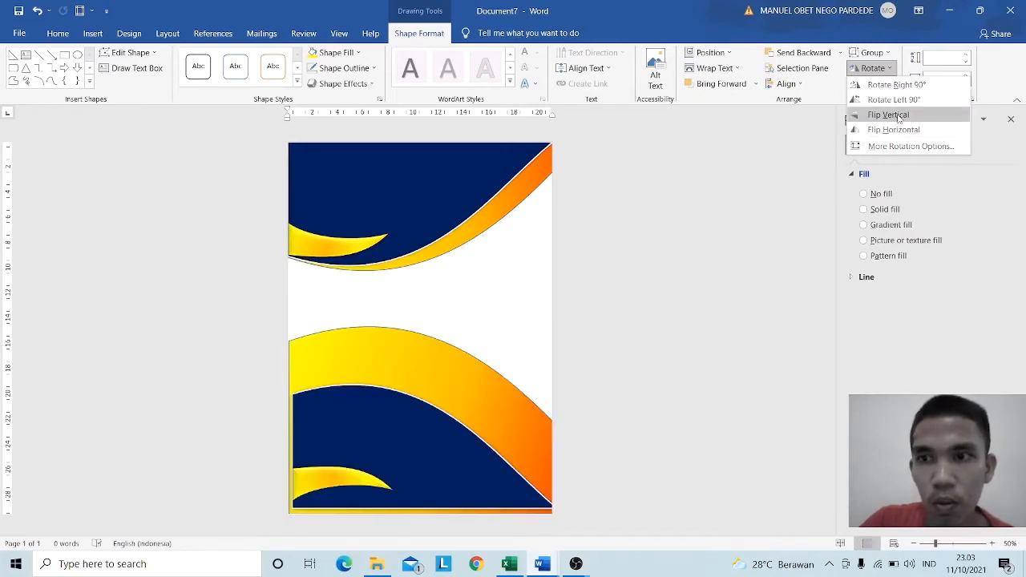
{"action": "left_click", "coordinate": [898, 117]}
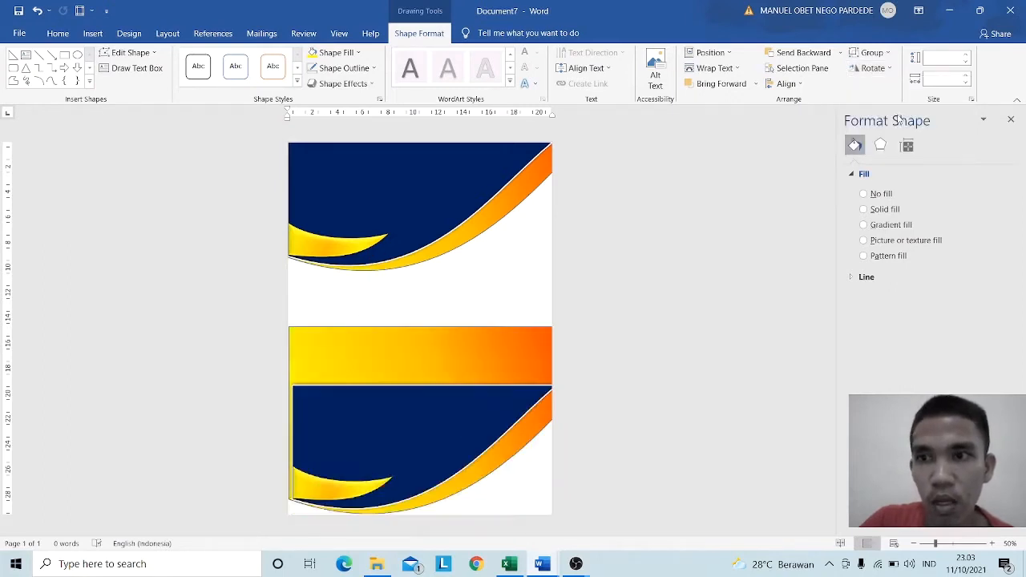
{"action": "left_click", "coordinate": [890, 69]}
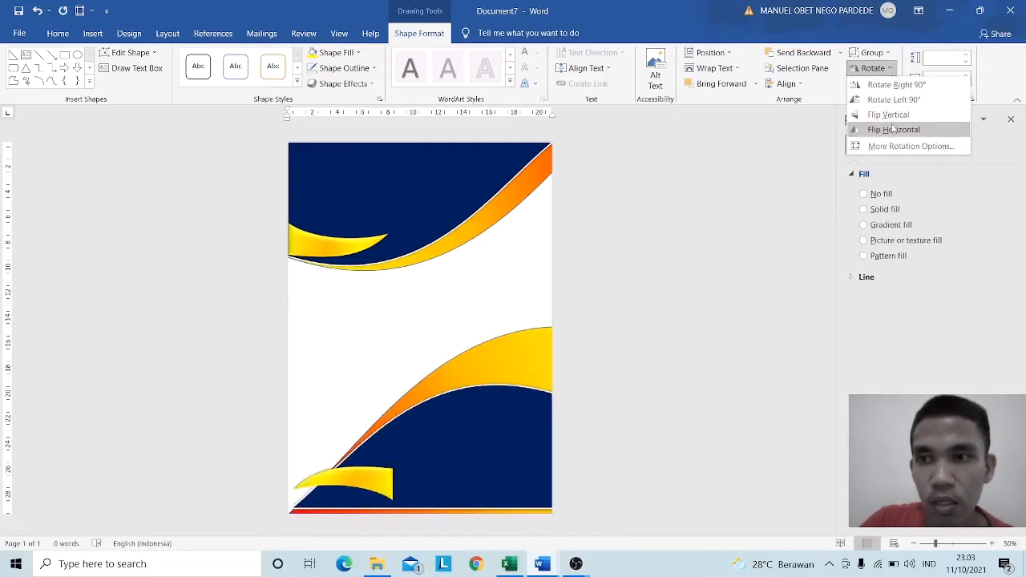
{"action": "left_click", "coordinate": [893, 129]}
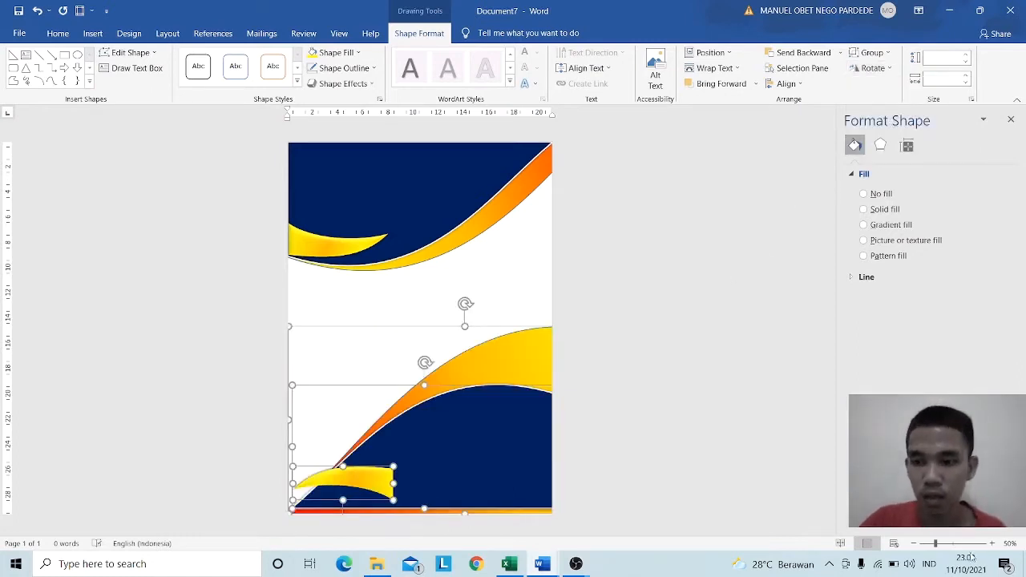
{"action": "scroll", "coordinate": [589, 390], "scroll_direction": "up", "scroll_amount": 4, "text": "ctrl"}
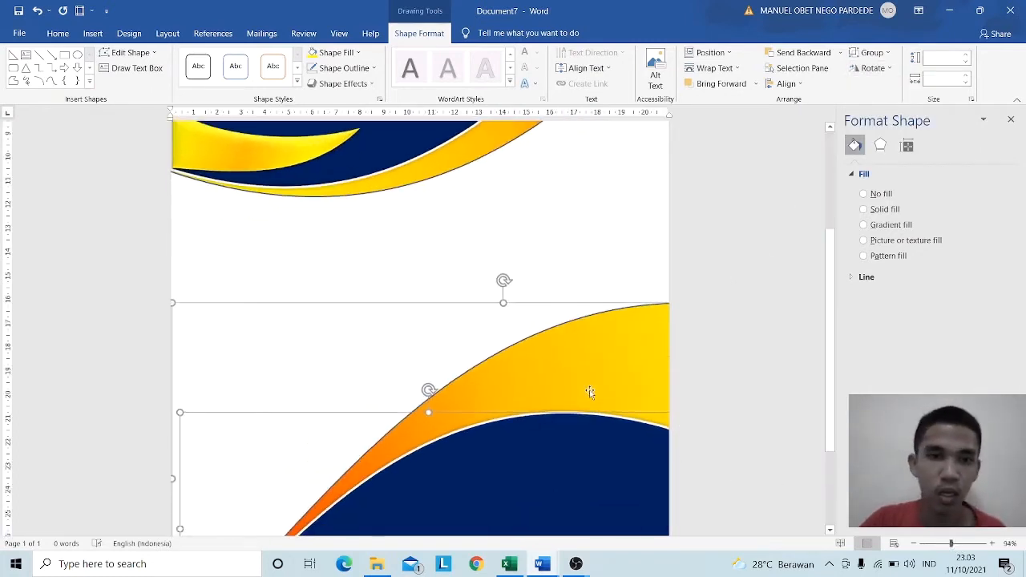
{"action": "scroll", "coordinate": [589, 390], "scroll_direction": "down", "scroll_amount": 3}
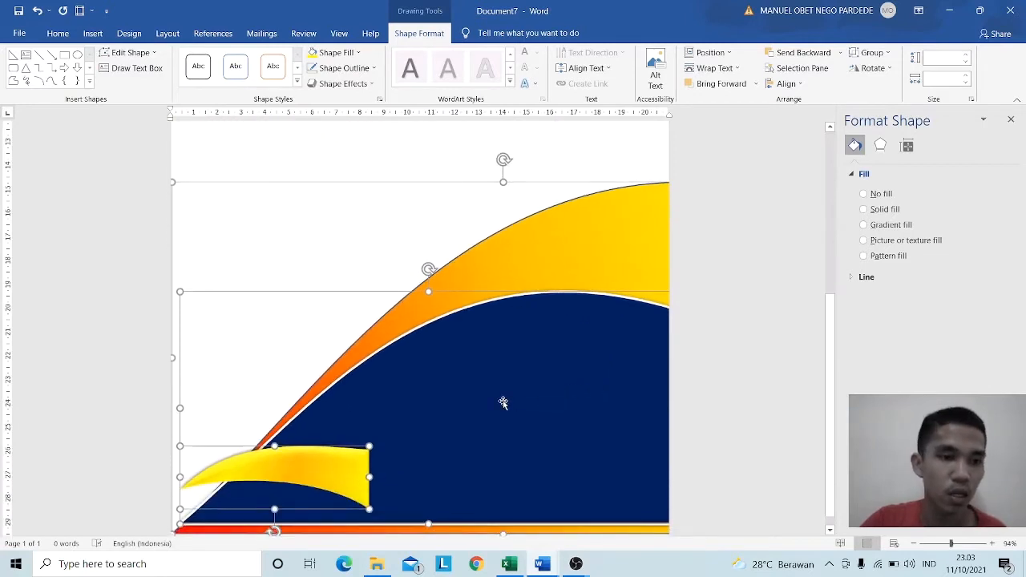
{"action": "mouse_move", "coordinate": [339, 469]}
{"action": "left_mouse_down"}
{"action": "mouse_move", "coordinate": [378, 460]}
{"action": "mouse_move", "coordinate": [353, 464]}
{"action": "left_mouse_up"}
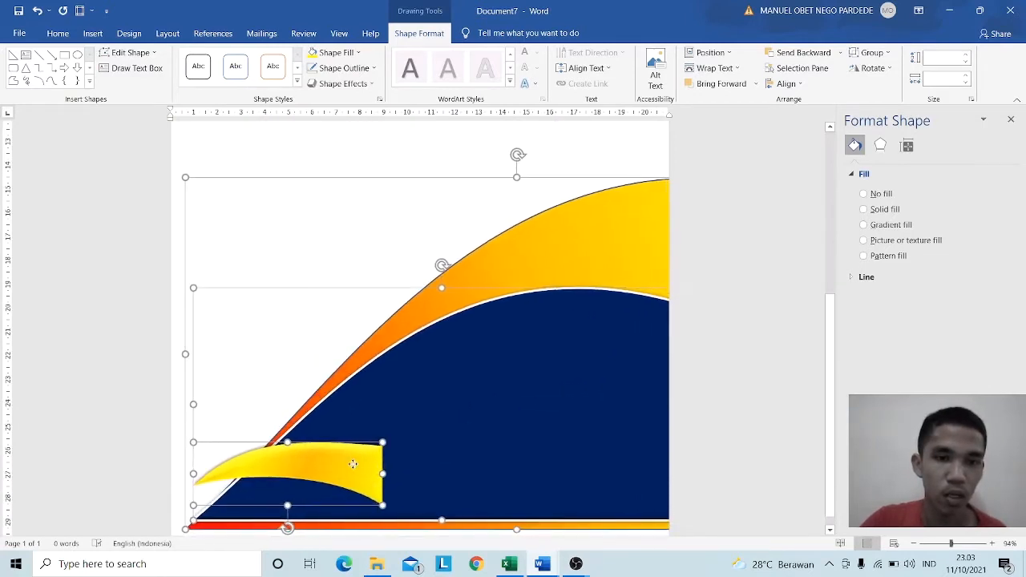
{"action": "left_click", "coordinate": [37, 11]}
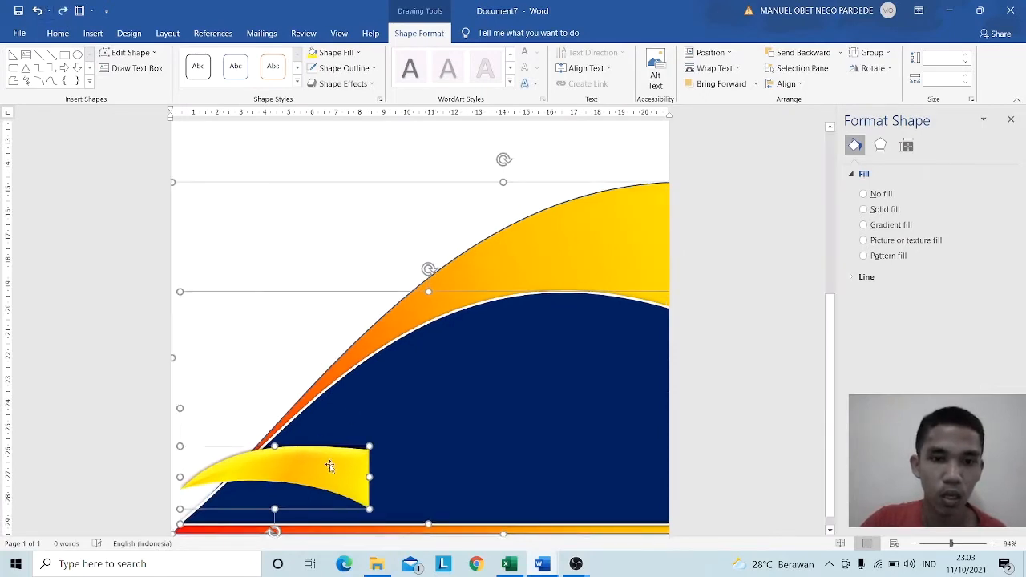
- Move only the copied yellow shape up into the blank area above the bottom orange curve
{"action": "left_click", "coordinate": [341, 335]}
{"action": "scroll", "coordinate": [337, 336], "scroll_direction": "up", "scroll_amount": 6}
{"action": "scroll", "coordinate": [393, 353], "scroll_direction": "down", "scroll_amount": 2}
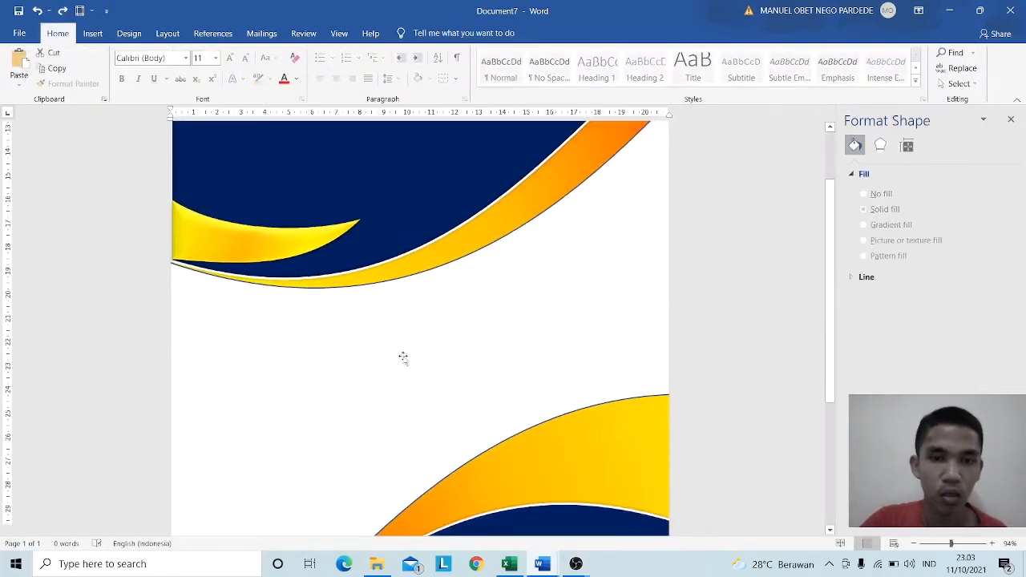
{"action": "scroll", "coordinate": [403, 358], "scroll_direction": "down", "scroll_amount": 5}
{"action": "left_click", "coordinate": [337, 451]}
{"action": "left_click_drag", "start_coordinate": [337, 452], "coordinate": [415, 121]}
- Fit the copied dark blue shape into the page's bottom edge and reposition the orange shape so it forms a thin band above it
{"action": "left_click", "coordinate": [570, 239]}
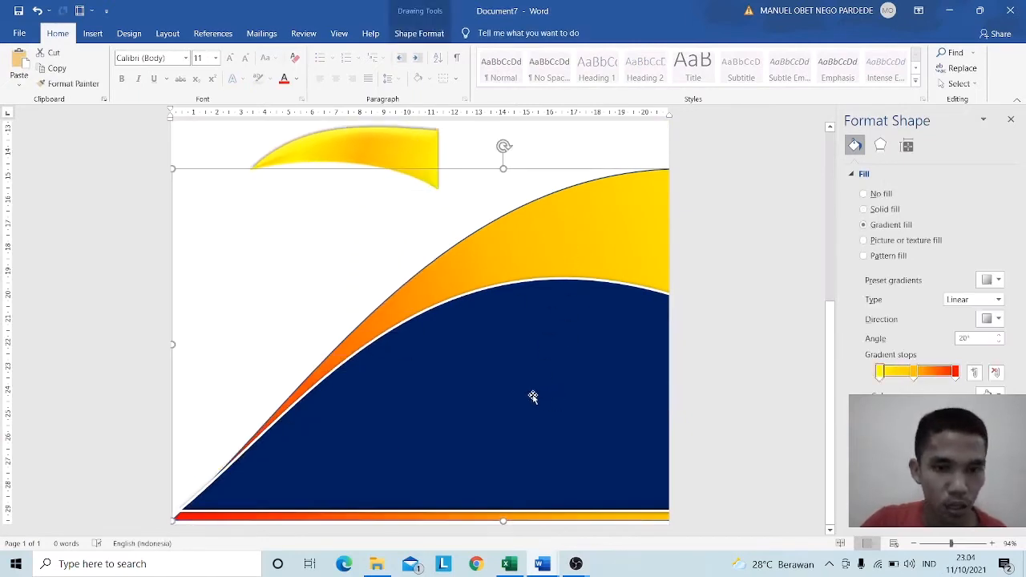
{"action": "left_click_drag", "start_coordinate": [533, 397], "coordinate": [525, 404]}
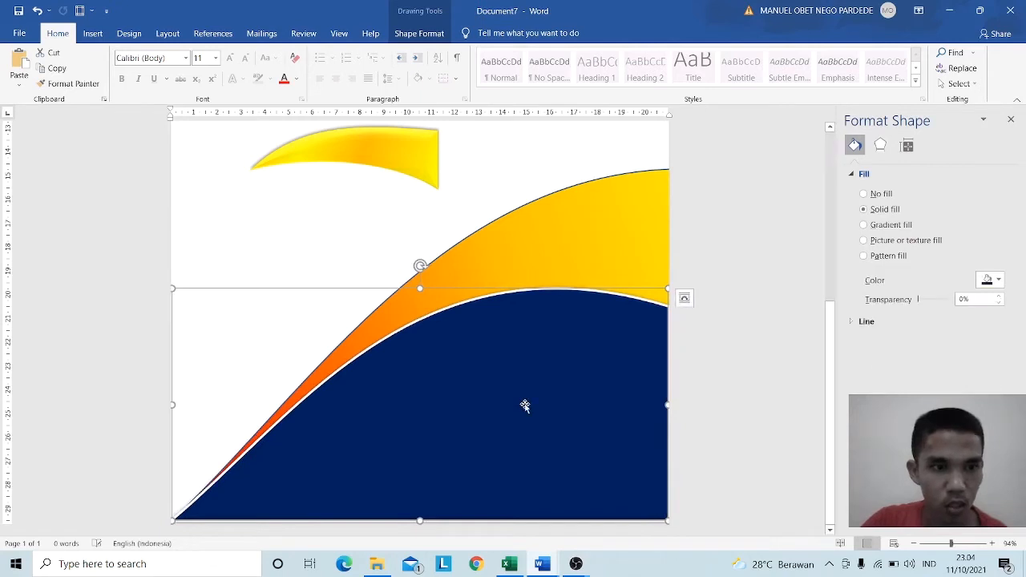
{"action": "left_click_drag", "start_coordinate": [561, 249], "coordinate": [399, 355]}
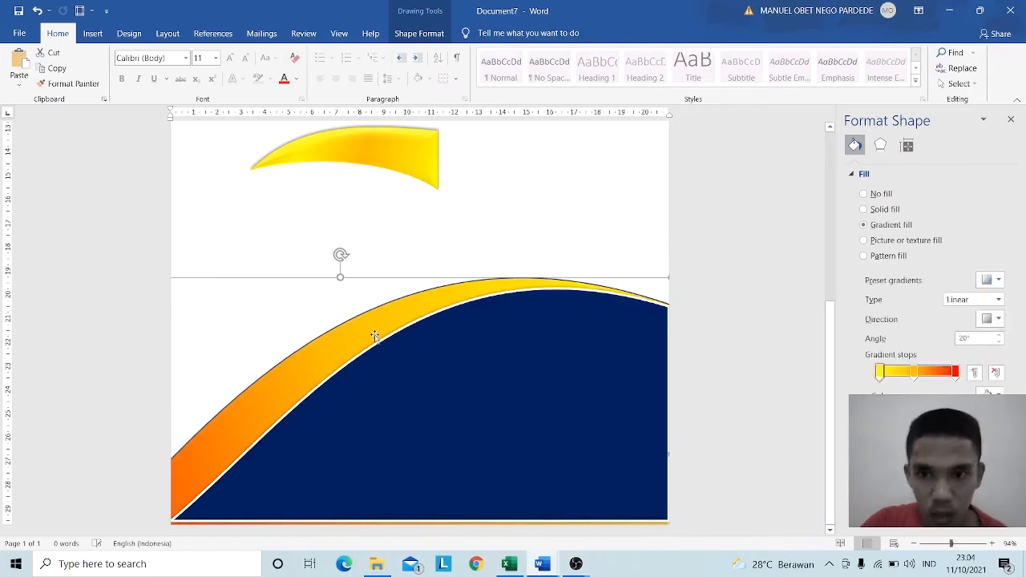
{"action": "key", "text": "Up"}
{"action": "key", "text": "Up"}
{"action": "key", "text": "Up"}
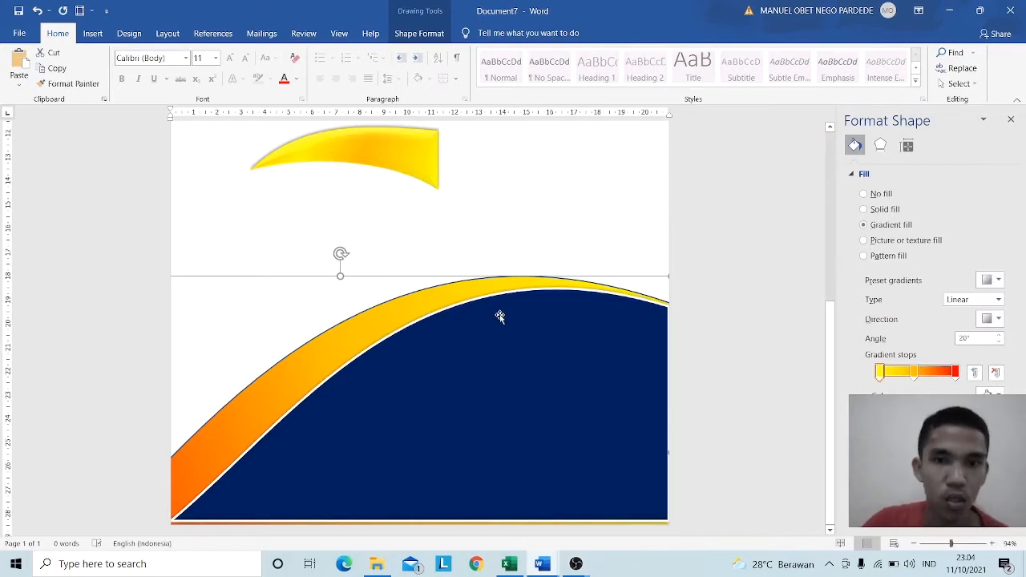
- Flip the copied yellow shape horizontally and tilt it slightly counterclockwise
{"action": "scroll", "coordinate": [445, 184], "scroll_direction": "up", "scroll_amount": 1}
{"action": "left_click", "coordinate": [440, 184]}
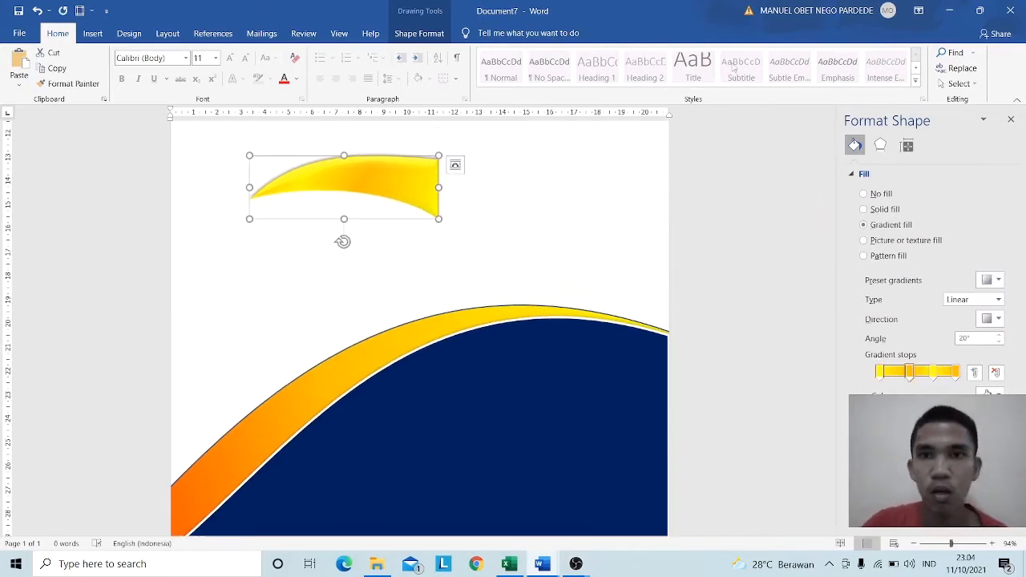
{"action": "left_click", "coordinate": [420, 31]}
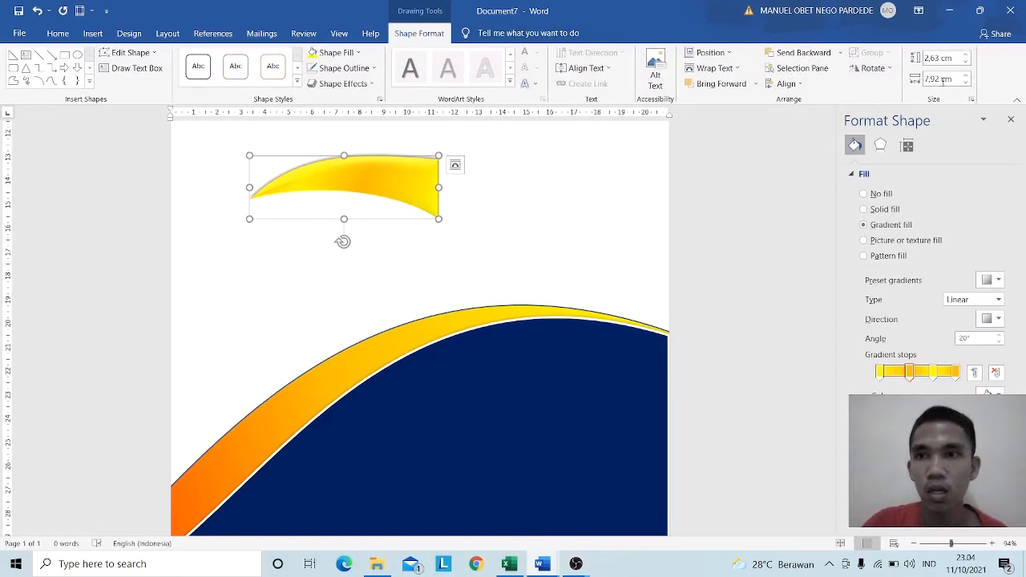
{"action": "left_click", "coordinate": [890, 71]}
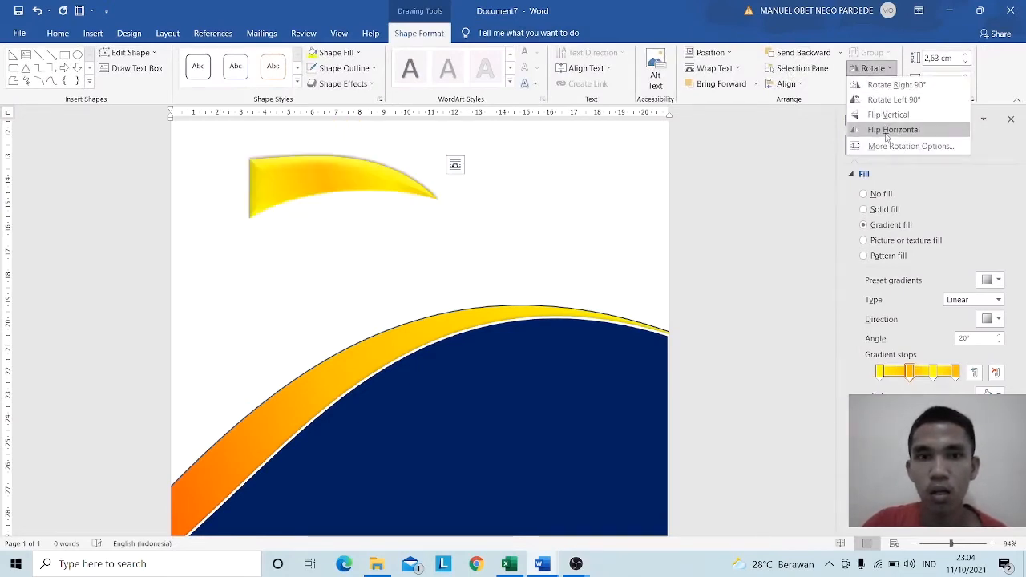
{"action": "left_click", "coordinate": [890, 129]}
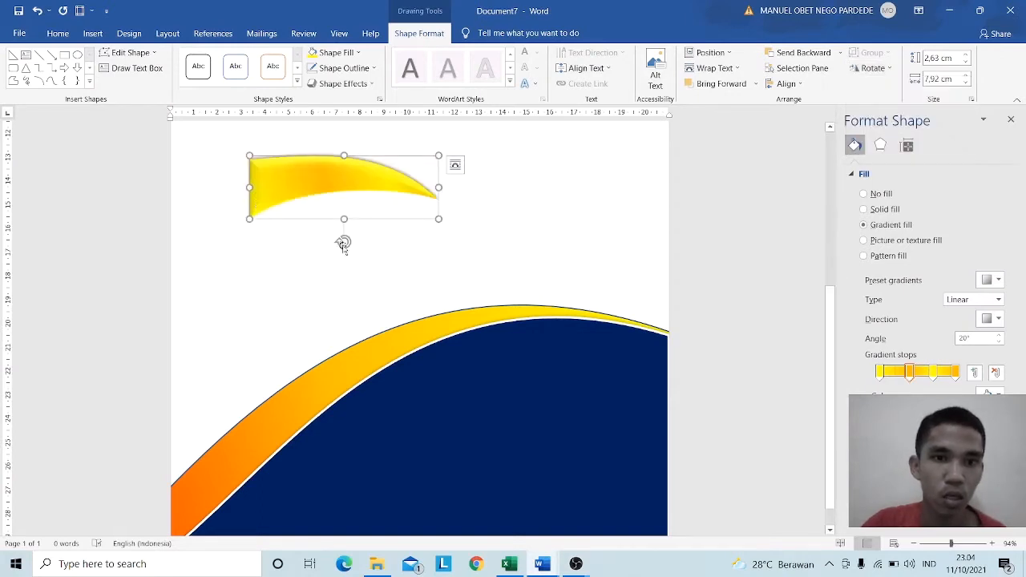
{"action": "left_click_drag", "start_coordinate": [343, 242], "coordinate": [356, 239]}
- Widen the copied yellow shape to about 11.63 cm and place it, tilted more steeply, along the bottom orange band's upper-left edge
{"action": "left_click_drag", "start_coordinate": [435, 163], "coordinate": [528, 171]}
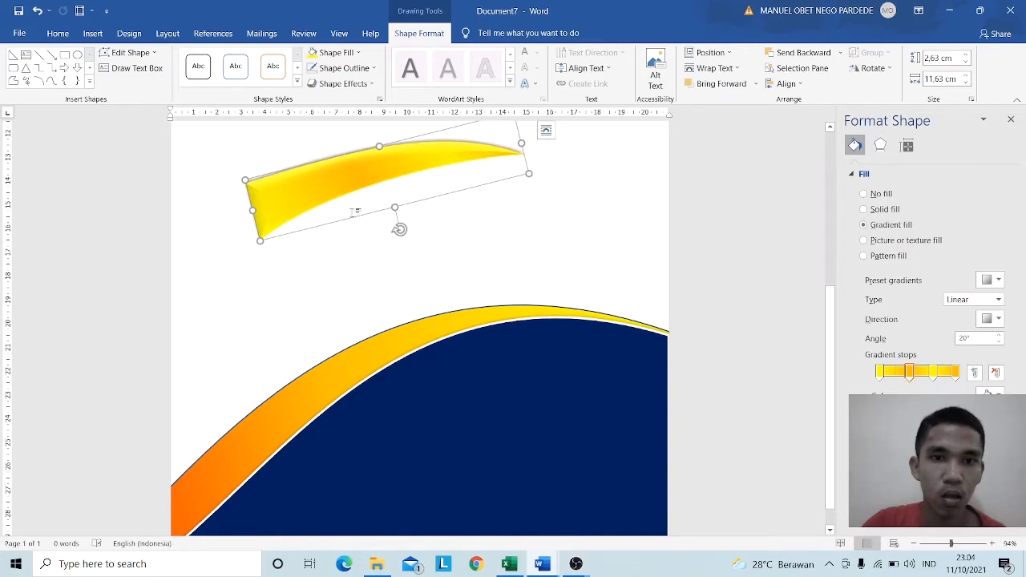
{"action": "left_click_drag", "start_coordinate": [352, 218], "coordinate": [336, 430]}
{"action": "left_click_drag", "start_coordinate": [273, 396], "coordinate": [240, 419]}
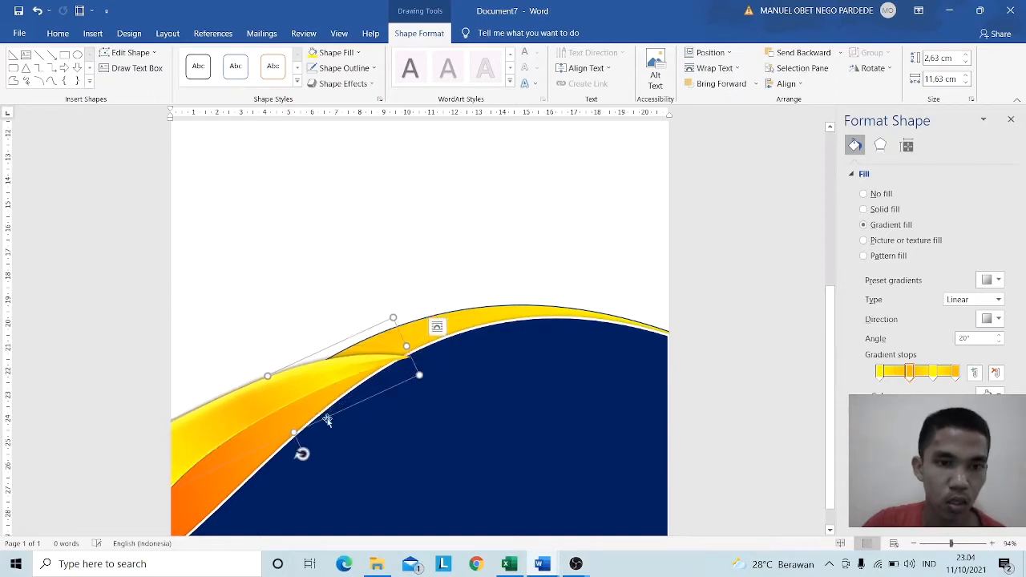
{"action": "left_click_drag", "start_coordinate": [303, 451], "coordinate": [278, 440]}
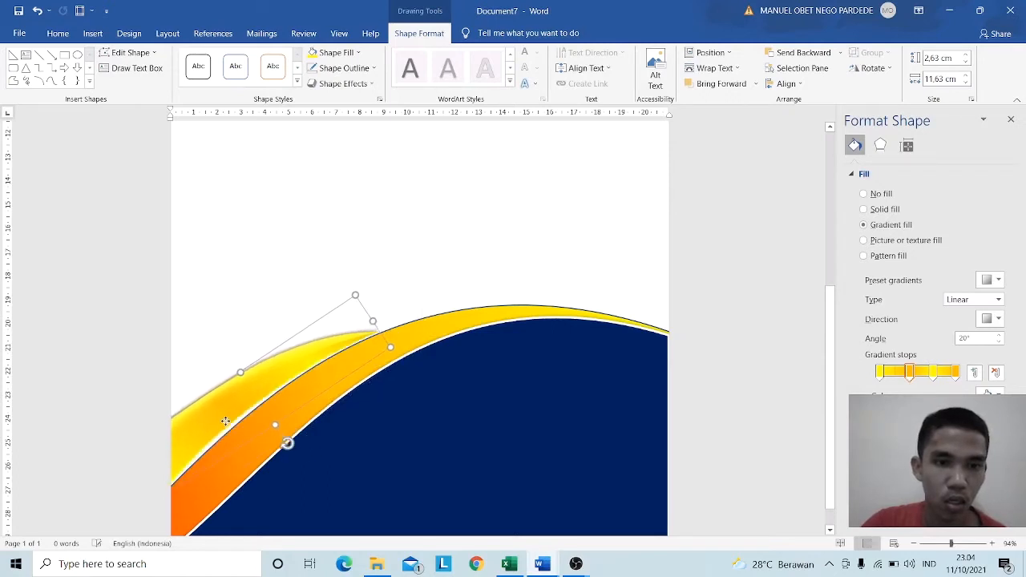
{"action": "left_click_drag", "start_coordinate": [226, 421], "coordinate": [231, 420]}
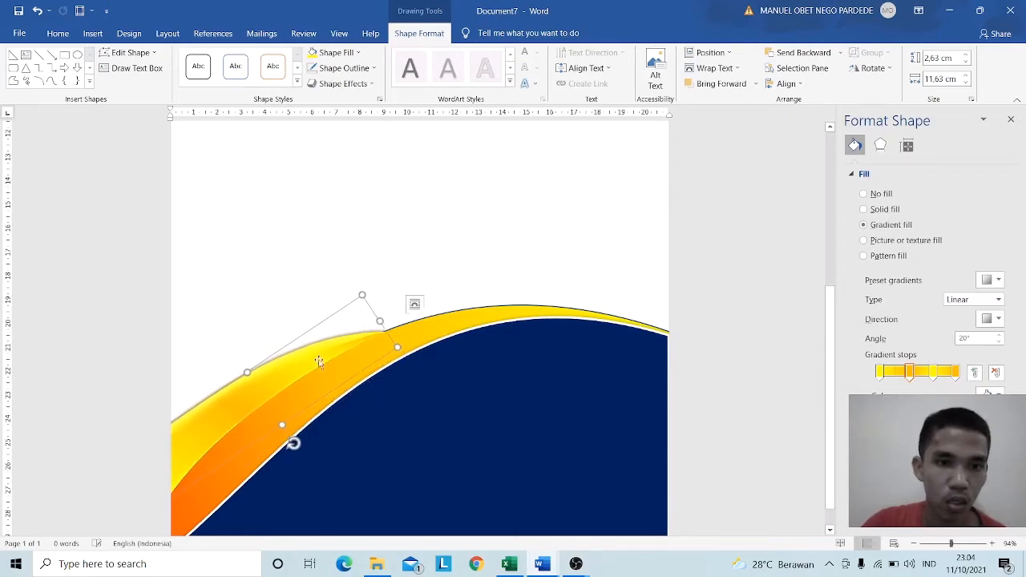
- Widen the copied yellow shape to about 12.86 cm and fine-tune its angle and position so its tip meets the orange curve
{"action": "left_click_drag", "start_coordinate": [378, 322], "coordinate": [405, 305]}
{"action": "left_click_drag", "start_coordinate": [307, 430], "coordinate": [305, 435]}
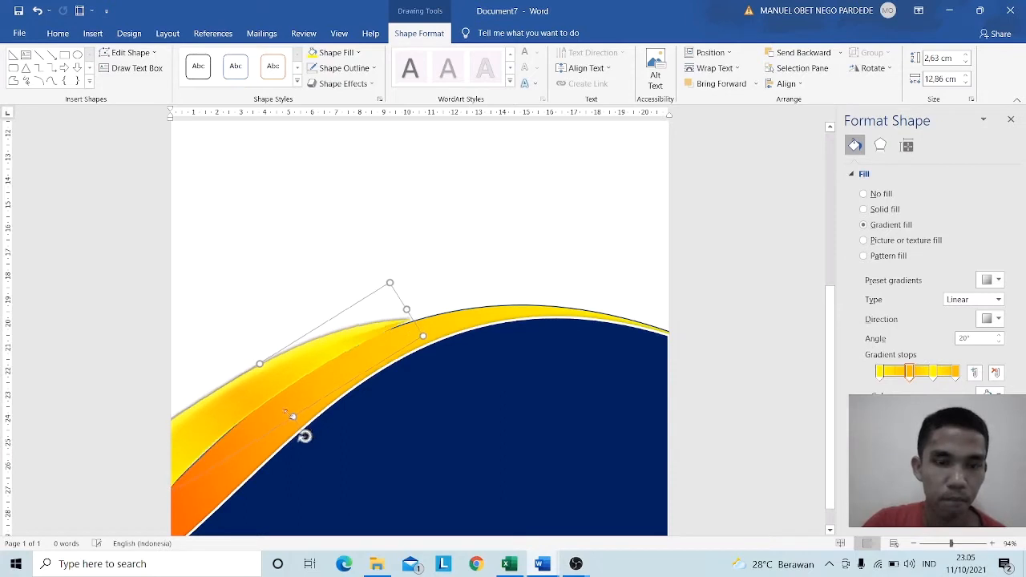
{"action": "left_click_drag", "start_coordinate": [262, 403], "coordinate": [265, 403]}
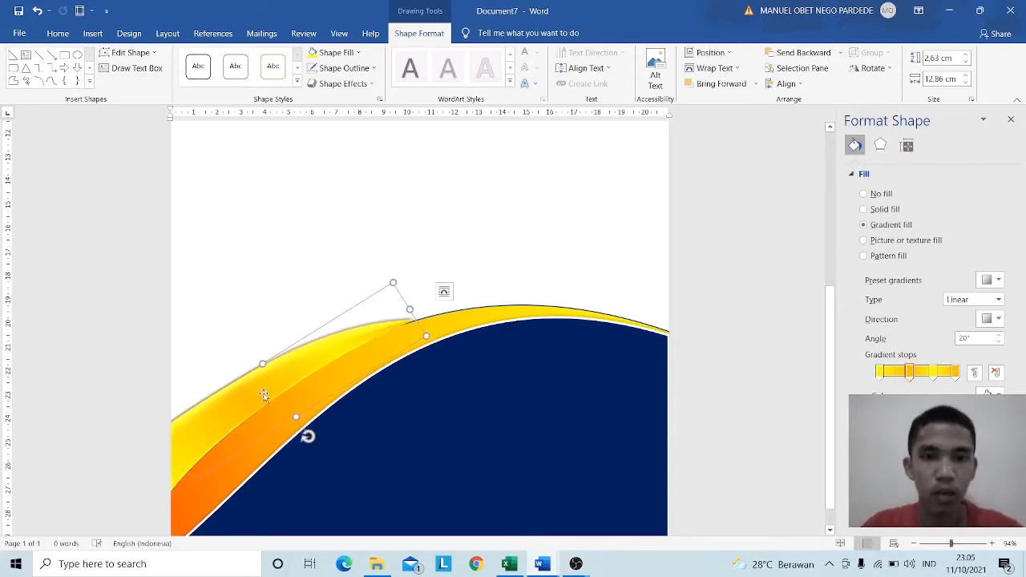
{"action": "key", "text": "Down"}
{"action": "key", "text": "Down"}
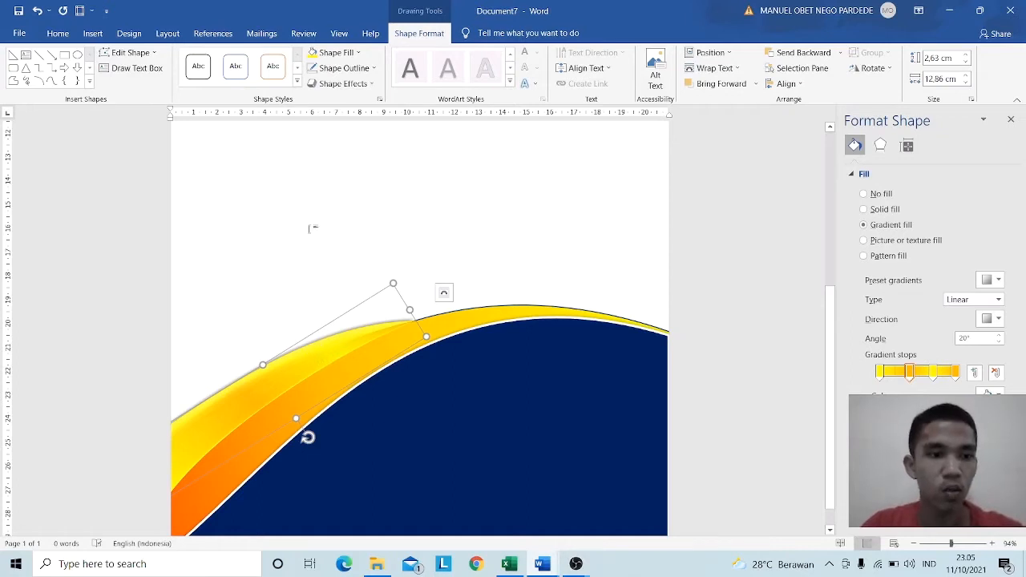
- Fill the copied yellow shape with a dark grey theme colour and the bottom dark blue shape with standard Blue
{"action": "left_click", "coordinate": [359, 53]}
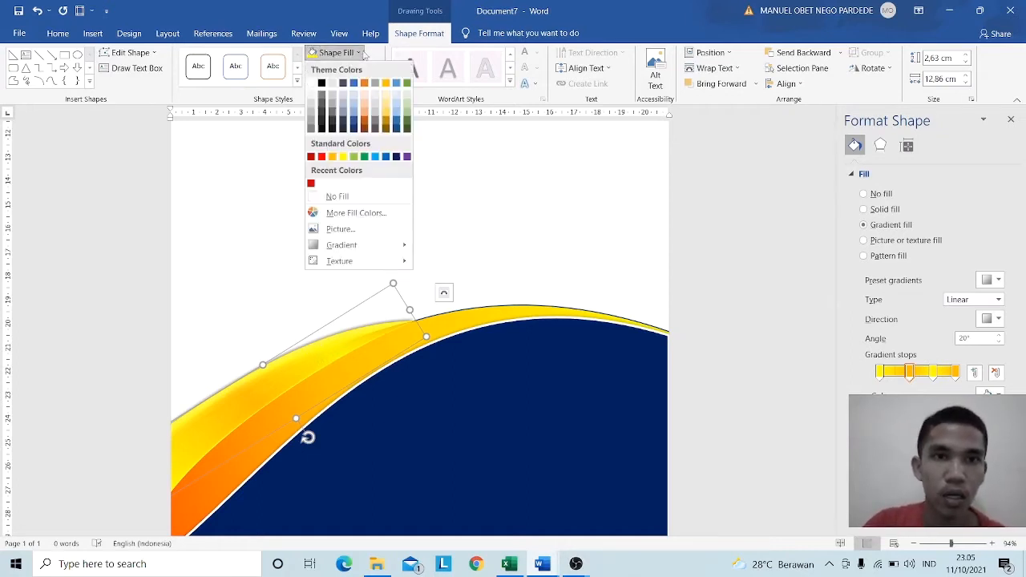
{"action": "left_click", "coordinate": [332, 120]}
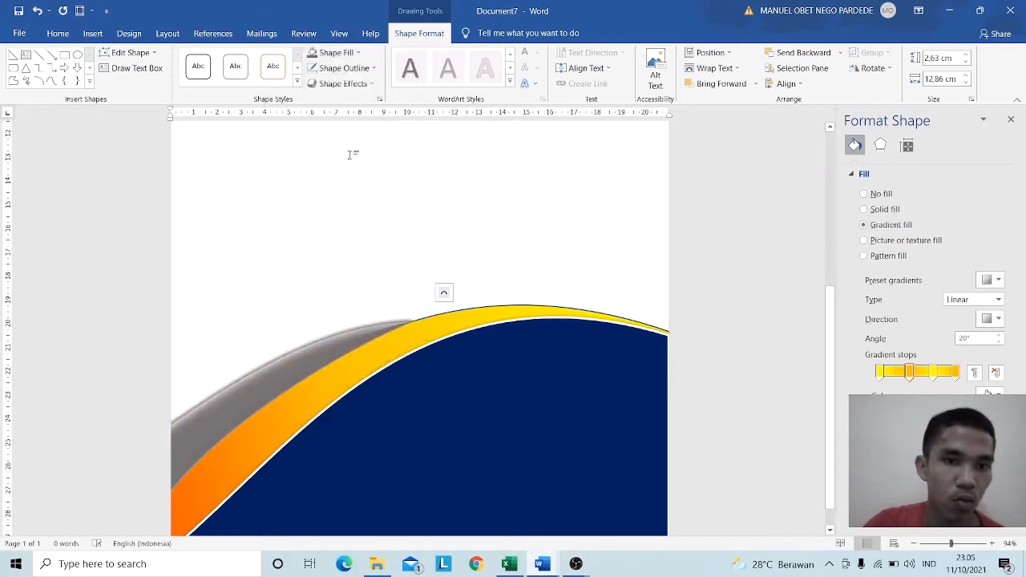
{"action": "left_click", "coordinate": [461, 426]}
{"action": "left_click", "coordinate": [461, 426]}
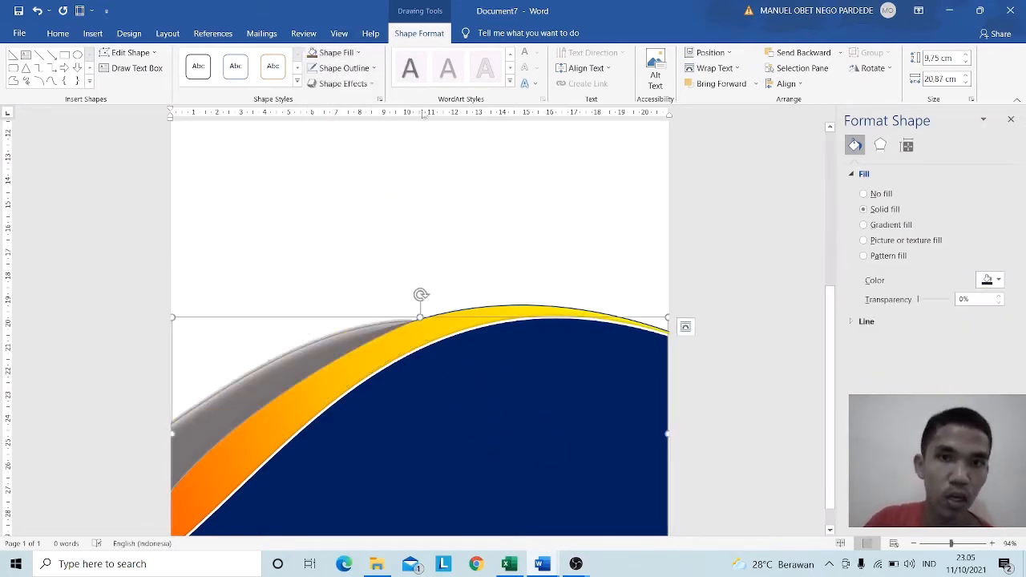
{"action": "left_click", "coordinate": [360, 53]}
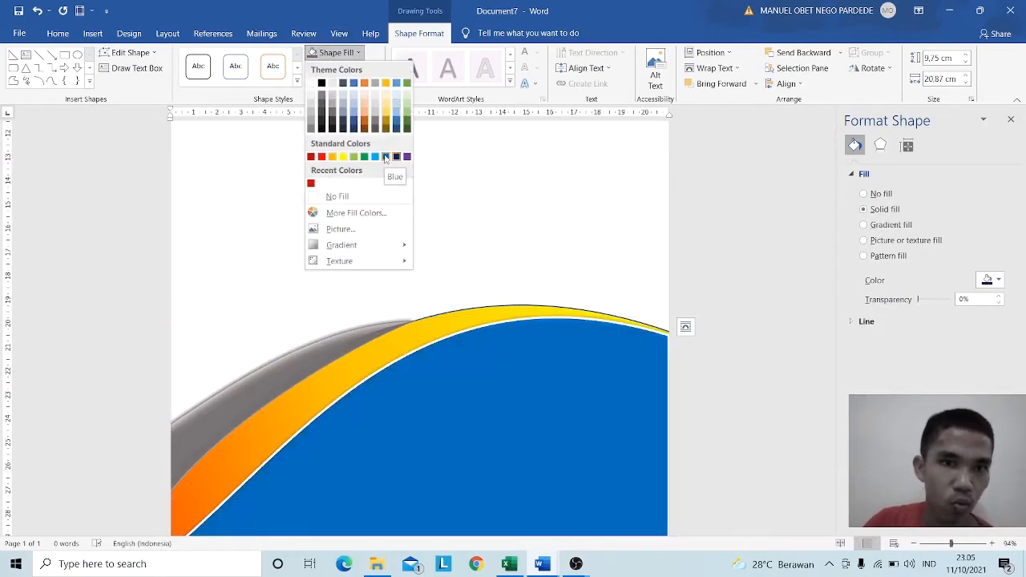
{"action": "left_click", "coordinate": [385, 157]}
{"action": "scroll", "coordinate": [522, 265], "scroll_direction": "up", "scroll_amount": 8}
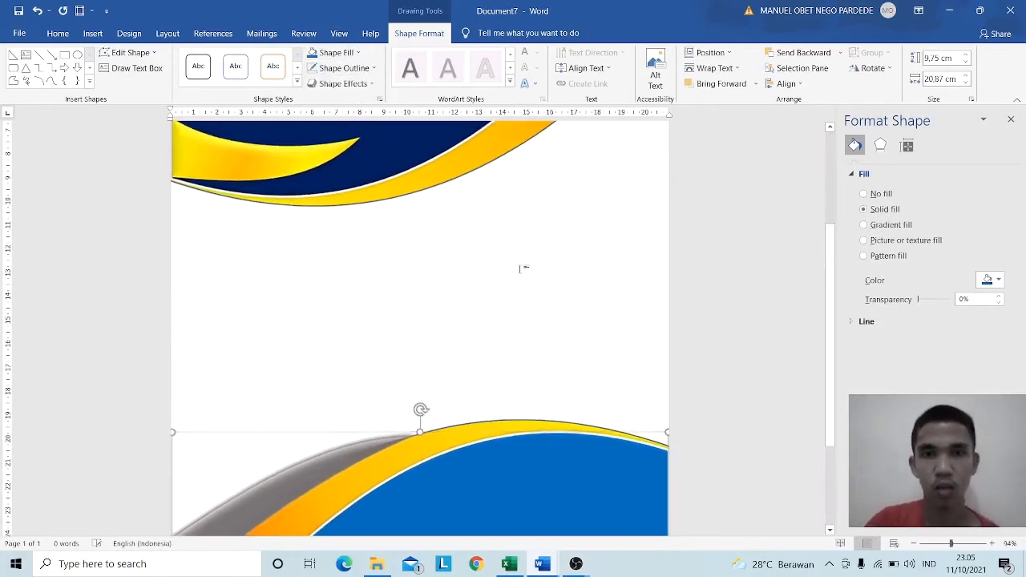
- Fill the large bottom blue shape with a darker blue theme colour
{"action": "scroll", "coordinate": [537, 281], "scroll_direction": "down", "scroll_amount": 3}
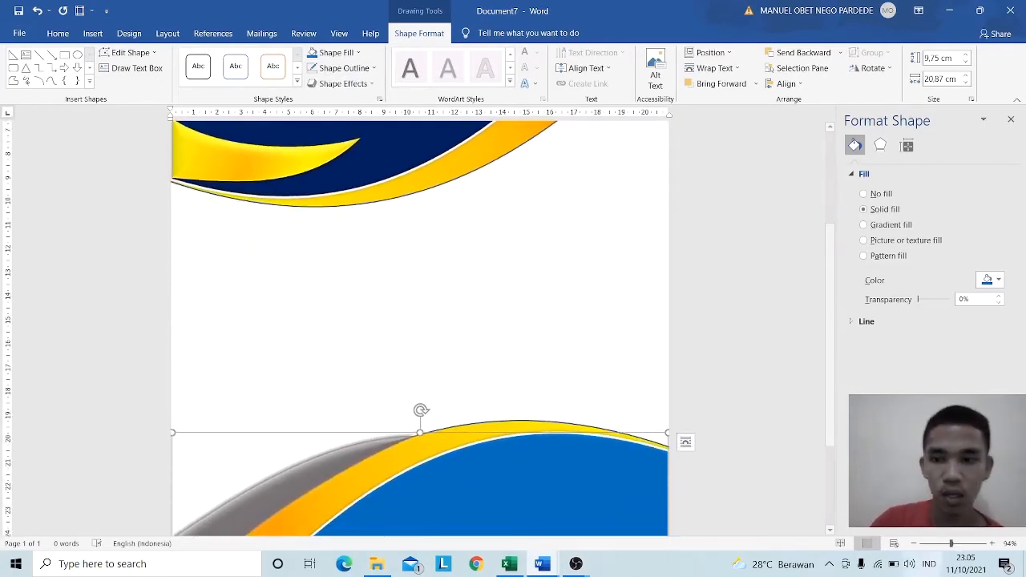
{"action": "left_click", "coordinate": [938, 544]}
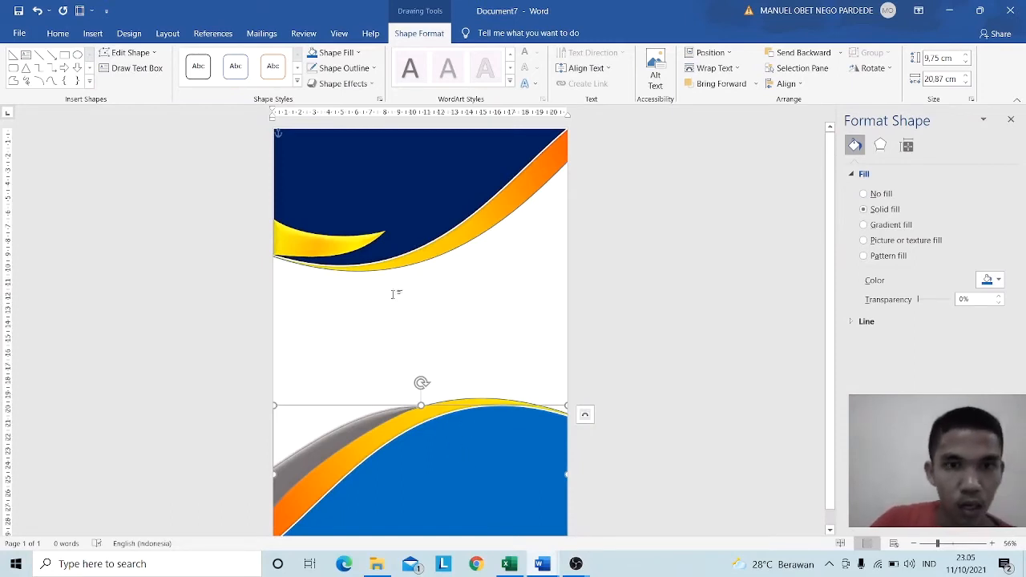
{"action": "left_click", "coordinate": [357, 52]}
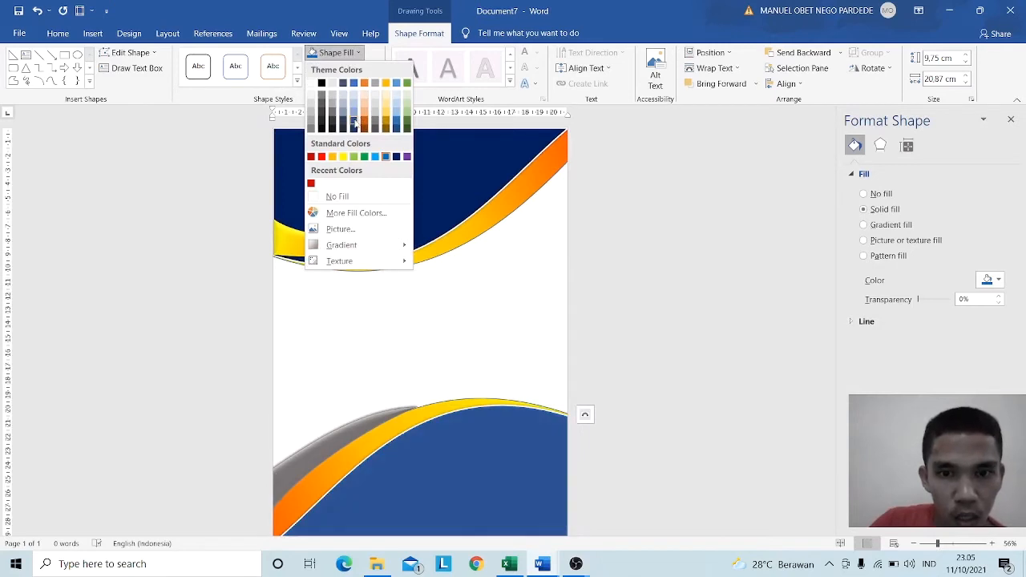
{"action": "left_click", "coordinate": [354, 121]}
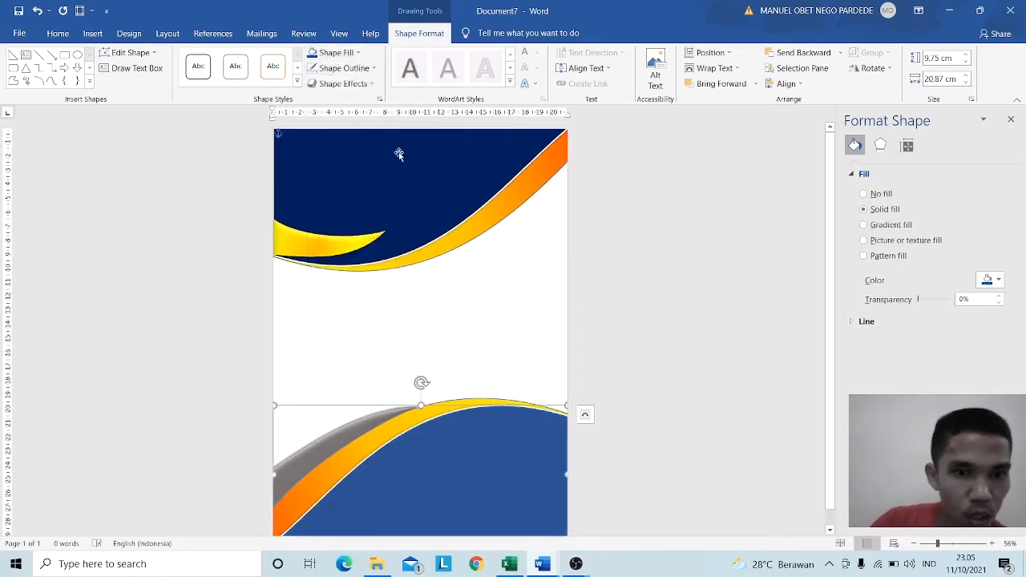
{"action": "left_click", "coordinate": [482, 355]}
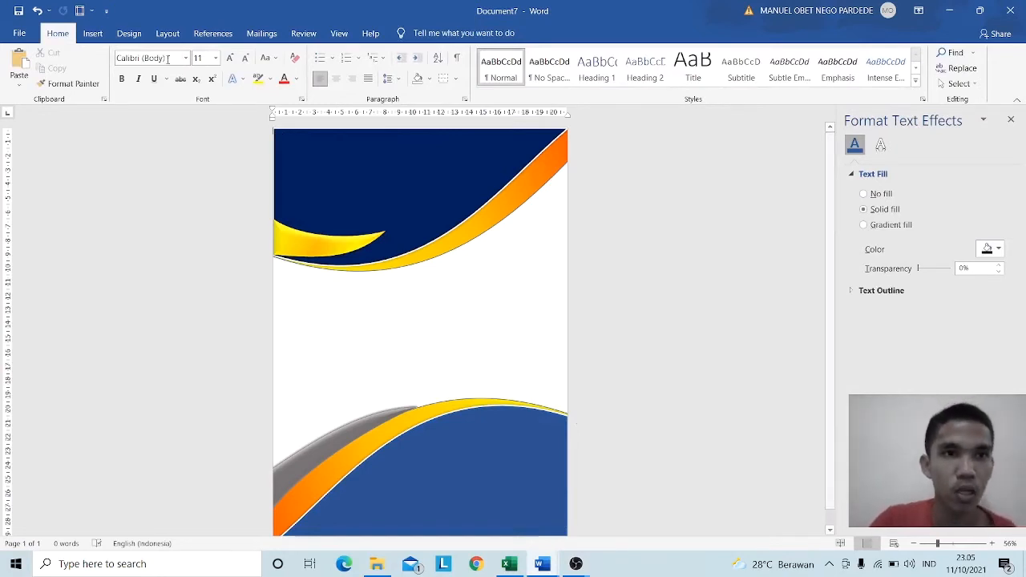
- Insert a rectangle about 18.65 cm high and 20.88 cm wide, spanning the full page width across the middle of the cover
{"action": "left_click", "coordinate": [92, 34]}
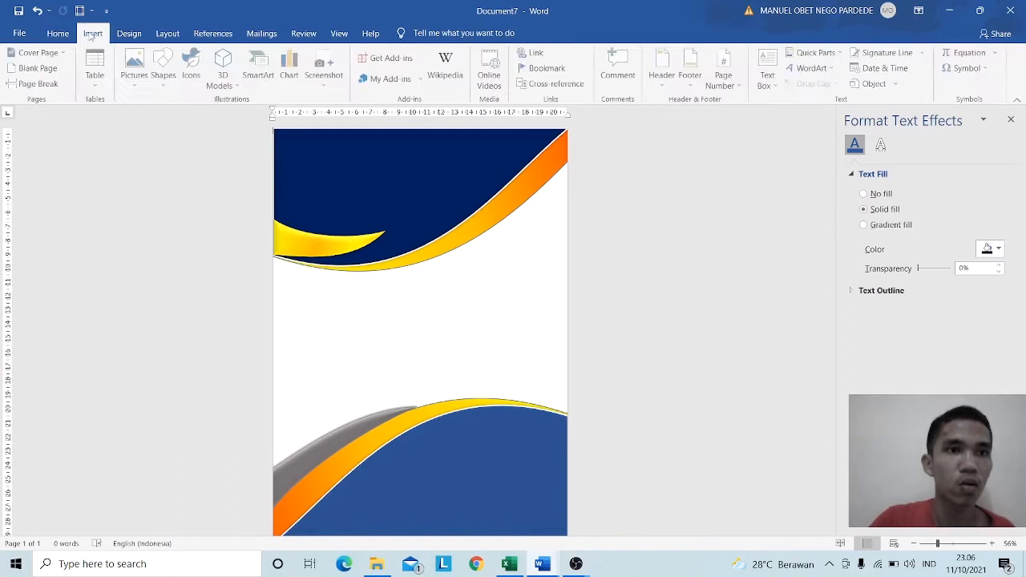
{"action": "left_click", "coordinate": [137, 83]}
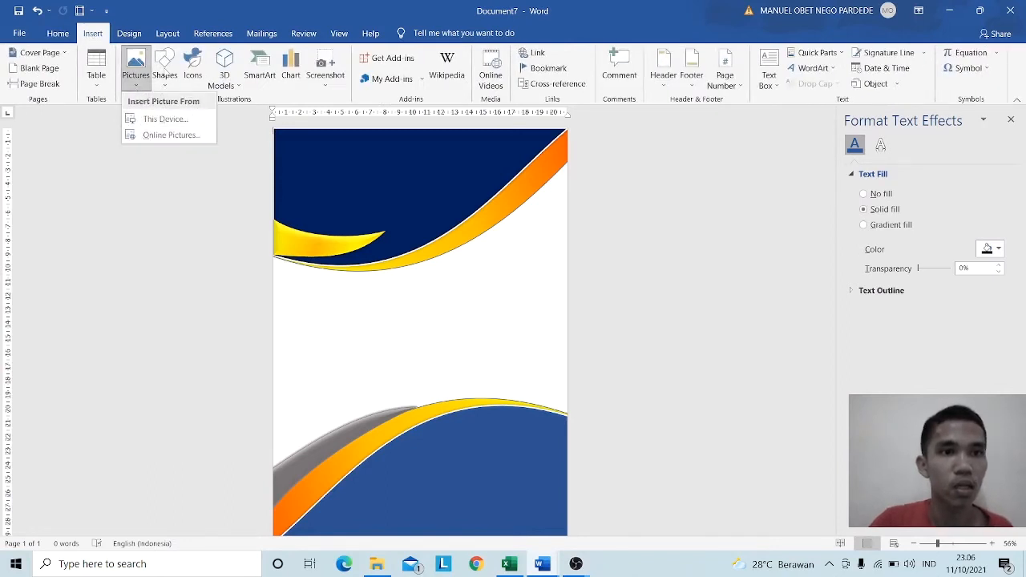
{"action": "left_click", "coordinate": [165, 76]}
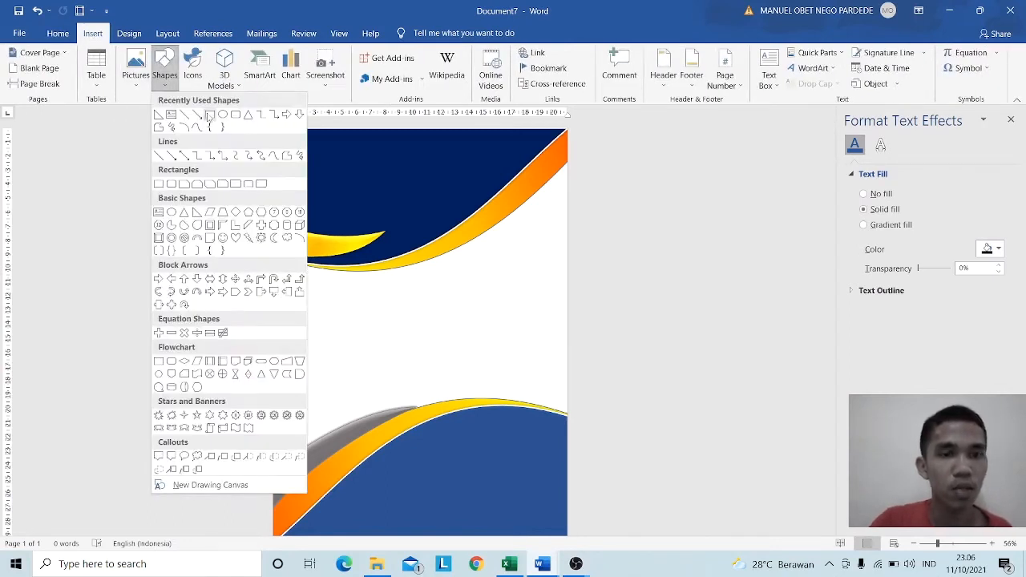
{"action": "left_click", "coordinate": [200, 116]}
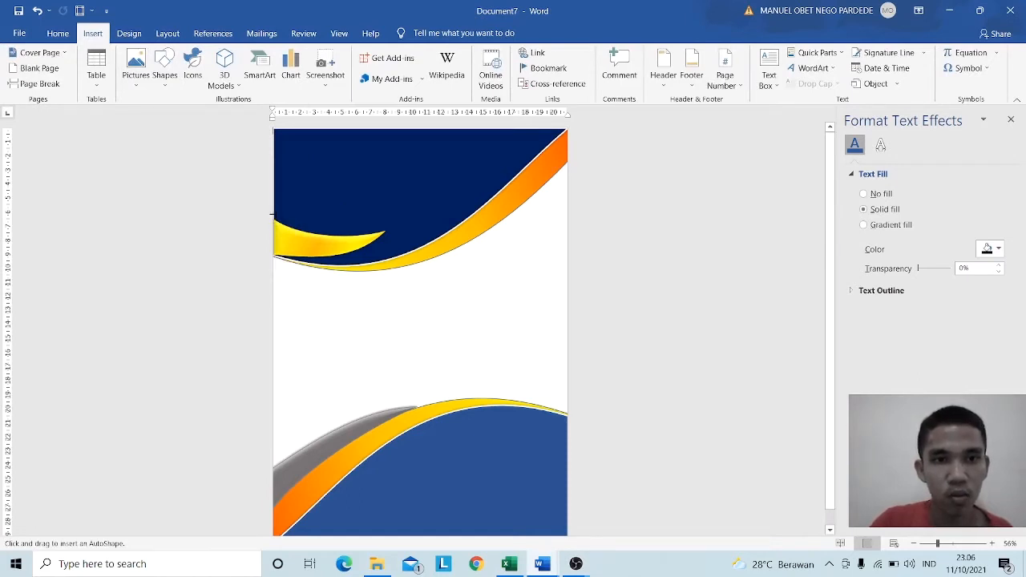
{"action": "mouse_move", "coordinate": [272, 214]}
{"action": "left_mouse_down"}
{"action": "mouse_move", "coordinate": [444, 245]}
{"action": "mouse_move", "coordinate": [550, 355]}
{"action": "mouse_move", "coordinate": [567, 478]}
{"action": "left_mouse_up"}
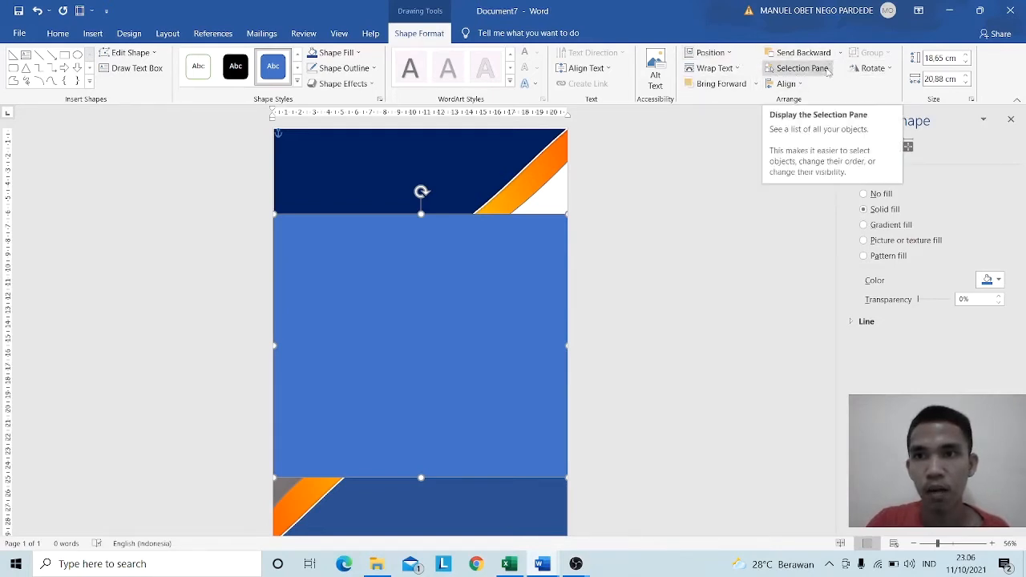
- Send the rectangle behind all the curved shapes and extend its upper edge until it is about 22.67 cm high
{"action": "left_click", "coordinate": [802, 68]}
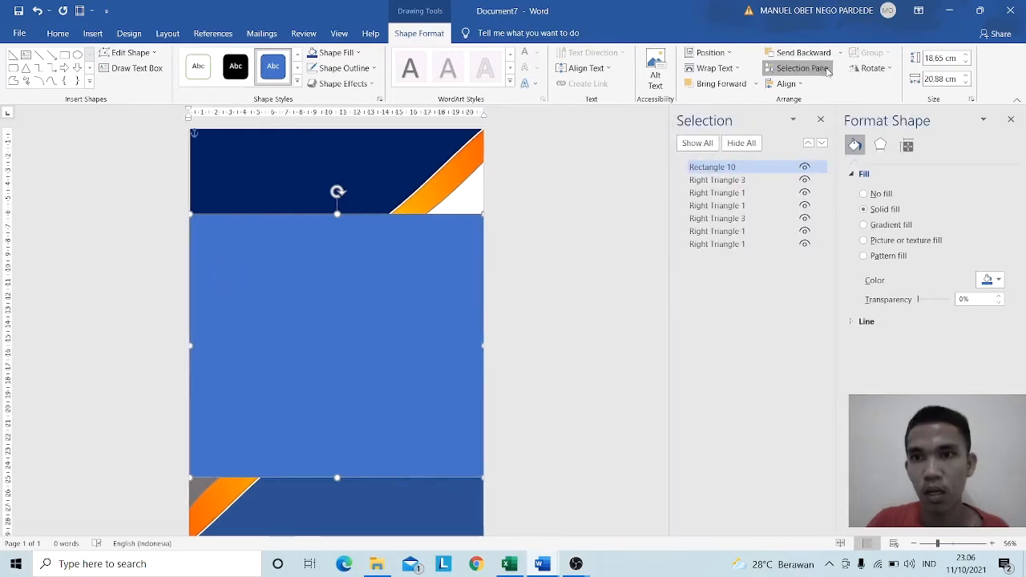
{"action": "left_click", "coordinate": [827, 70]}
{"action": "left_click", "coordinate": [827, 53]}
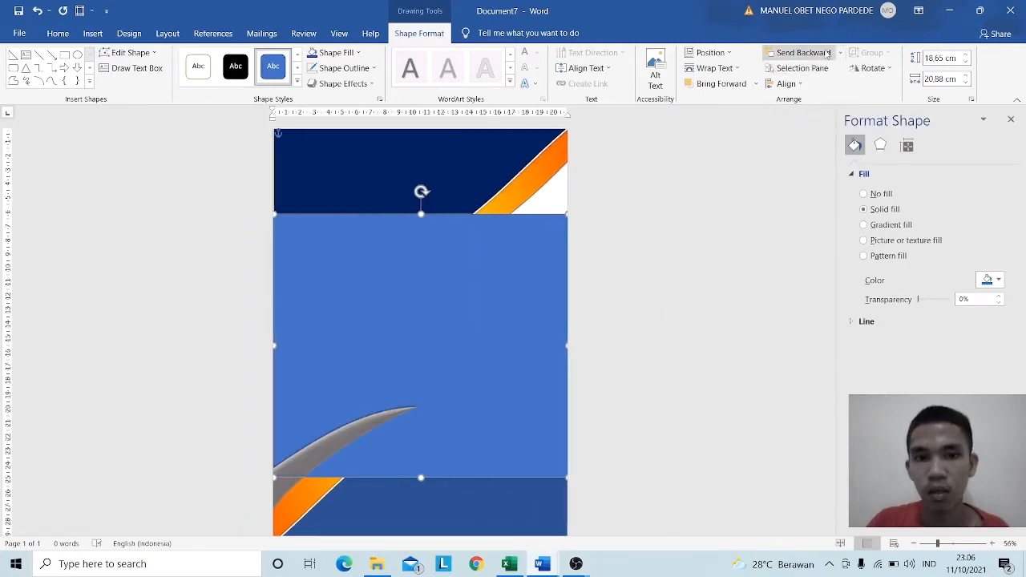
{"action": "left_click", "coordinate": [826, 53]}
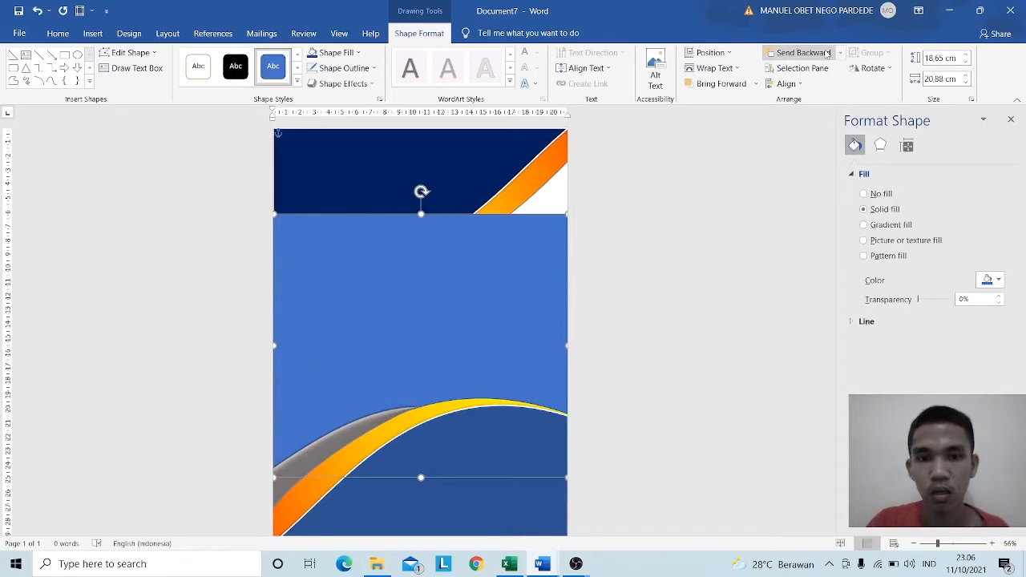
{"action": "left_click", "coordinate": [827, 53]}
{"action": "left_click", "coordinate": [826, 53]}
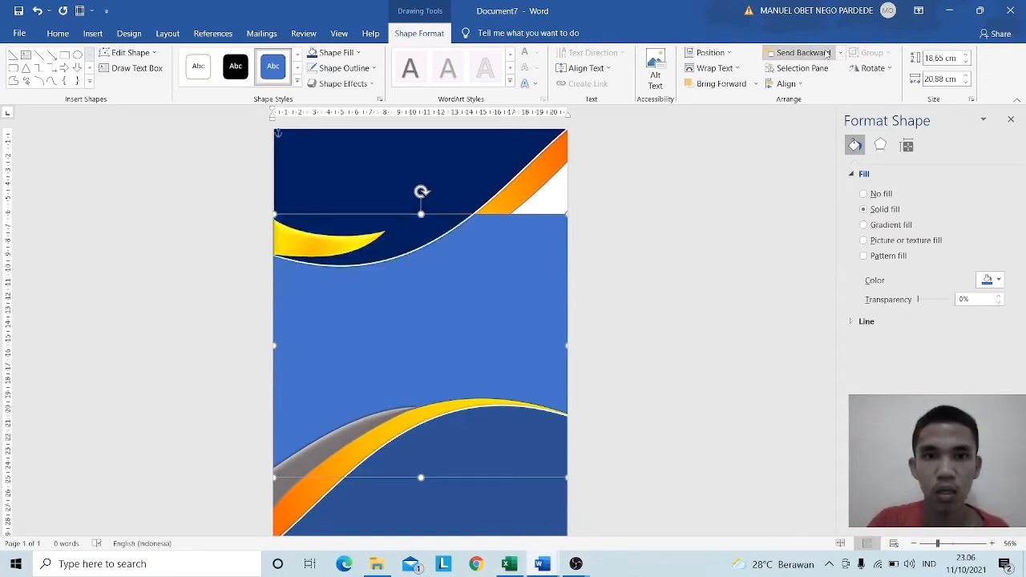
{"action": "left_click", "coordinate": [827, 53]}
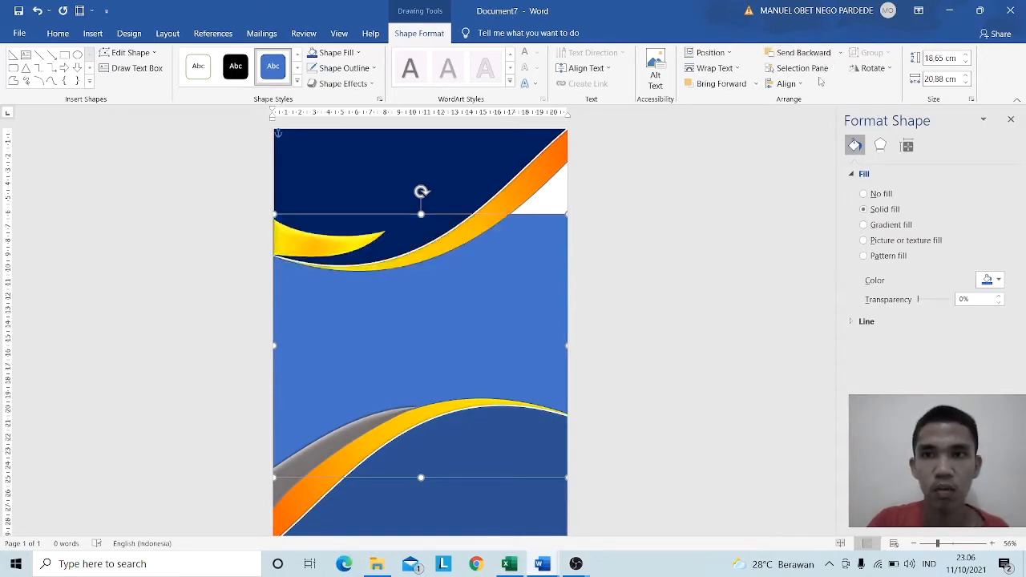
{"action": "left_click", "coordinate": [840, 53]}
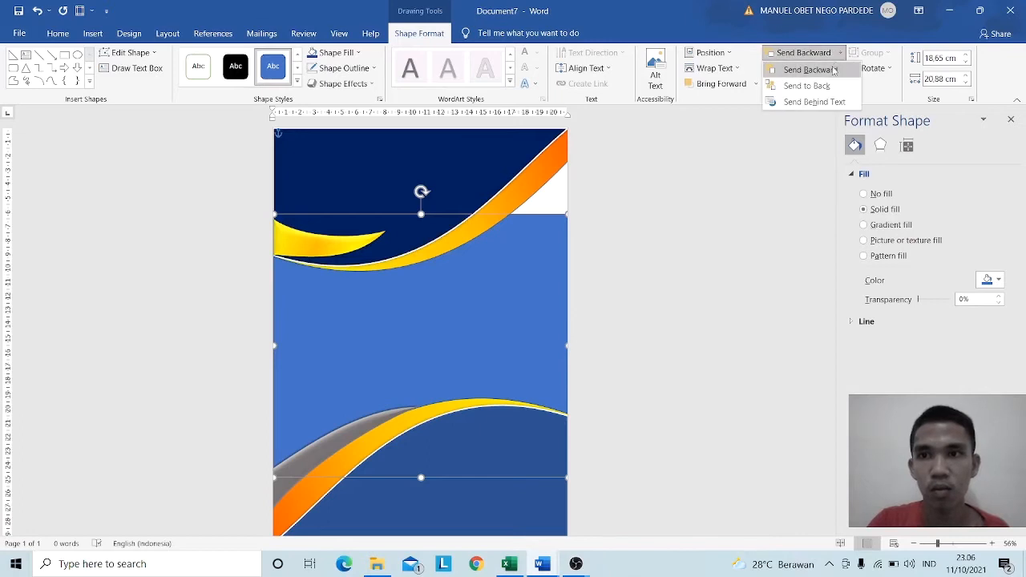
{"action": "left_click", "coordinate": [807, 85]}
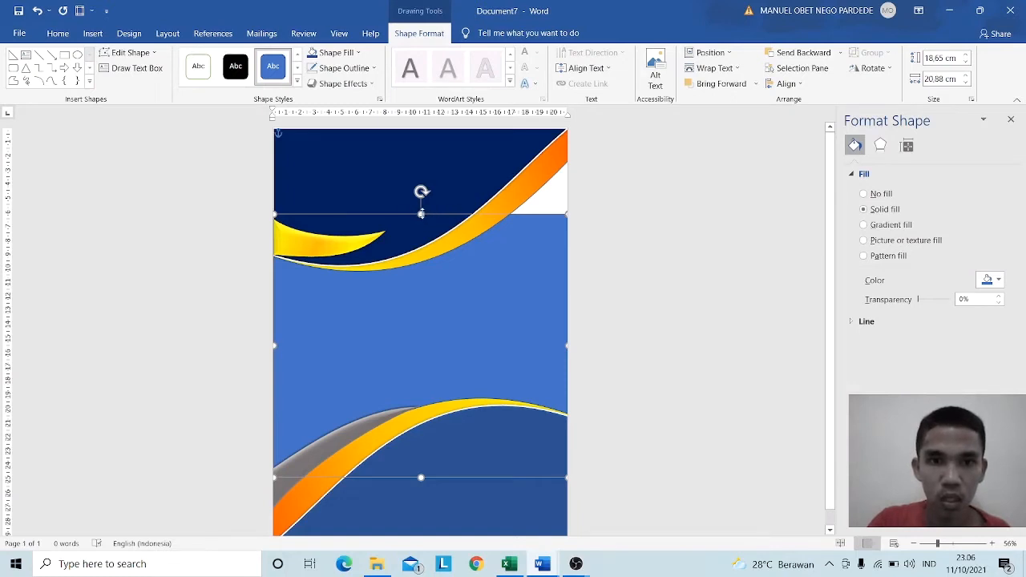
{"action": "left_click_drag", "start_coordinate": [420, 214], "coordinate": [422, 156]}
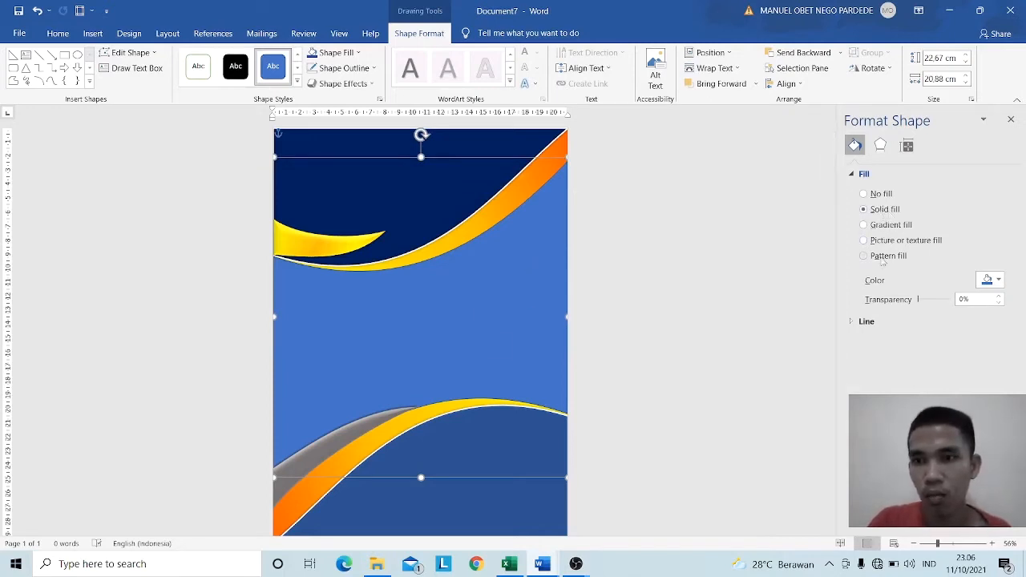
- Give the background rectangle a gradient fill, remove its second gradient stop and shift the remaining middle yellow stop towards the centre
{"action": "left_click", "coordinate": [999, 280]}
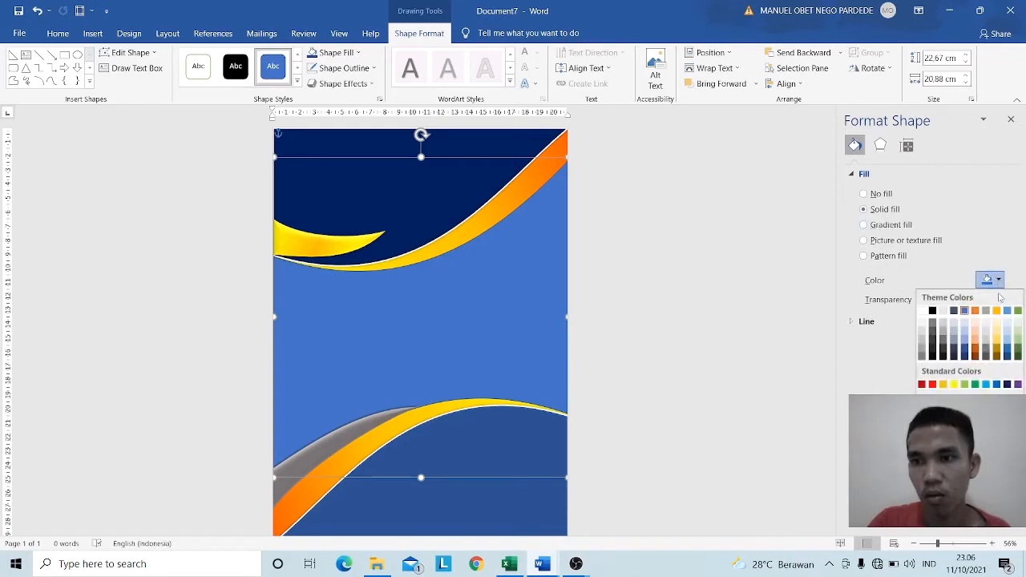
{"action": "left_click", "coordinate": [870, 226]}
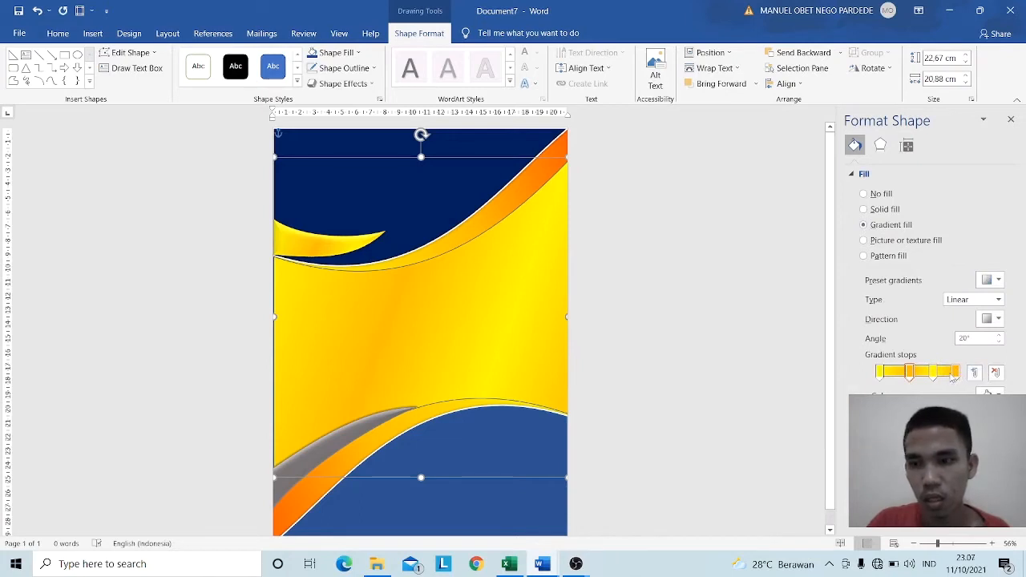
{"action": "left_click", "coordinate": [995, 372]}
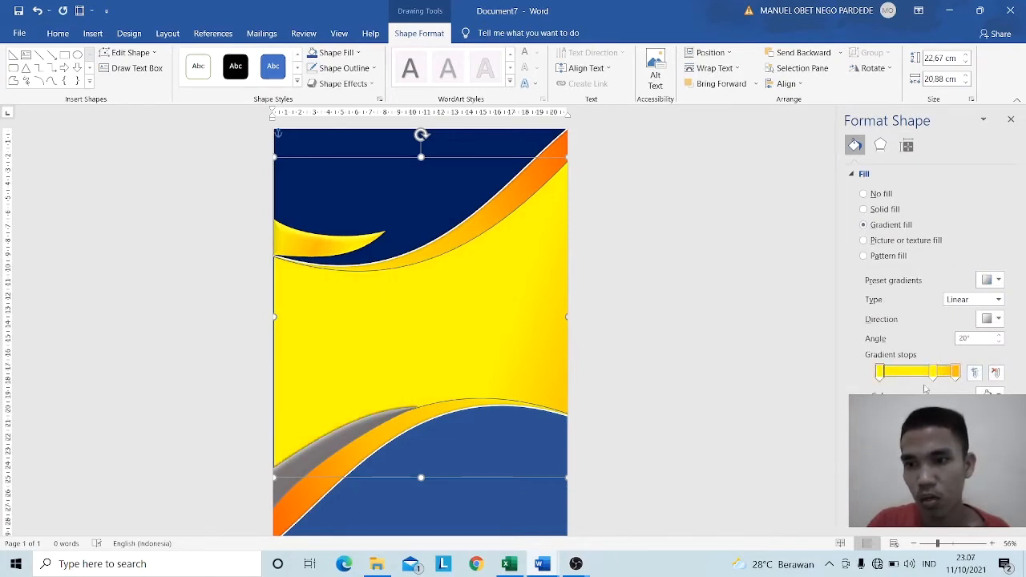
{"action": "left_click_drag", "start_coordinate": [933, 372], "coordinate": [914, 375]}
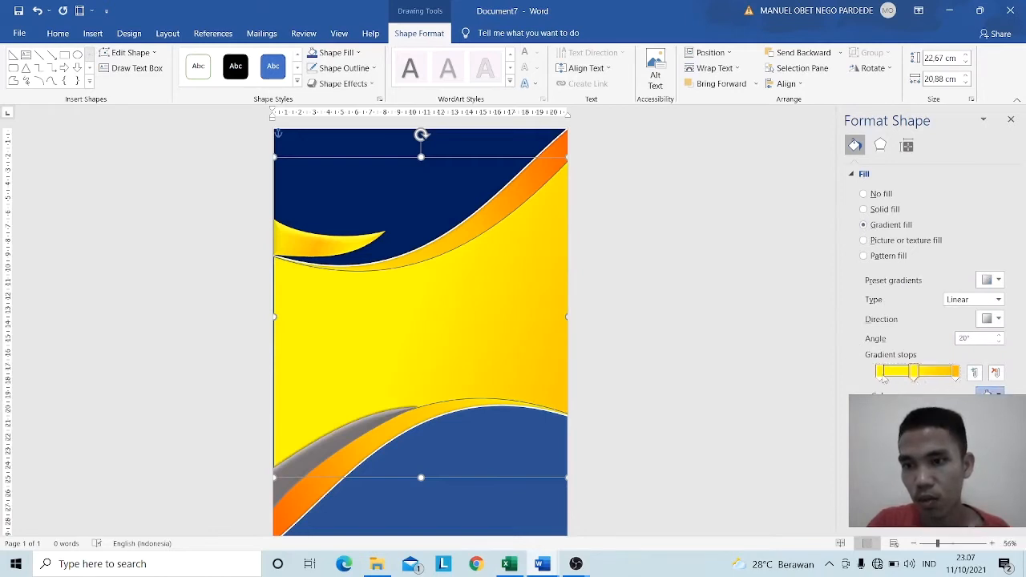
- Recolour the rectangle's first gradient stop with a very pale tint and its middle stop with a light orange theme colour
{"action": "left_click", "coordinate": [880, 372]}
{"action": "left_click", "coordinate": [990, 392]}
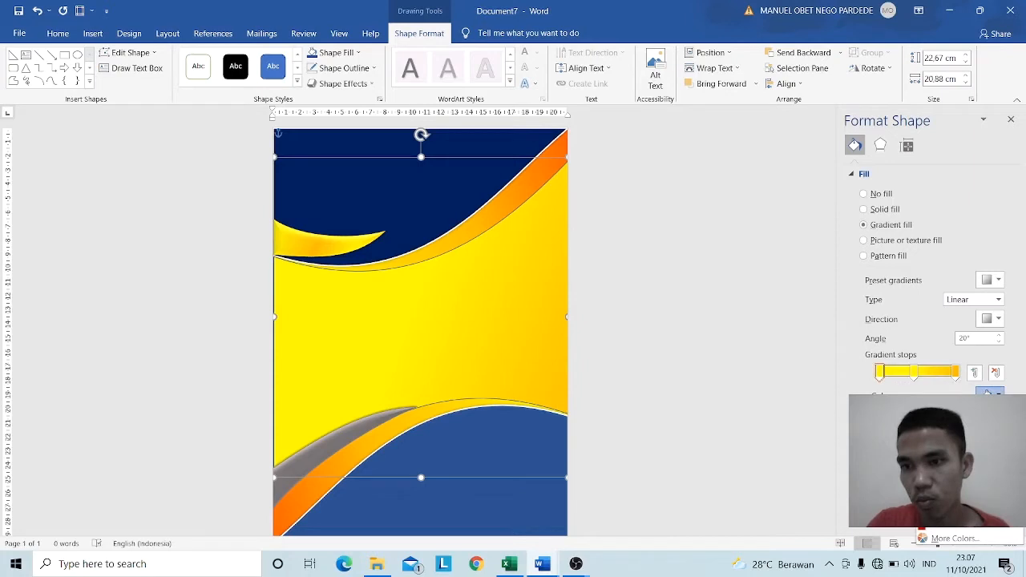
{"action": "left_click", "coordinate": [973, 433]}
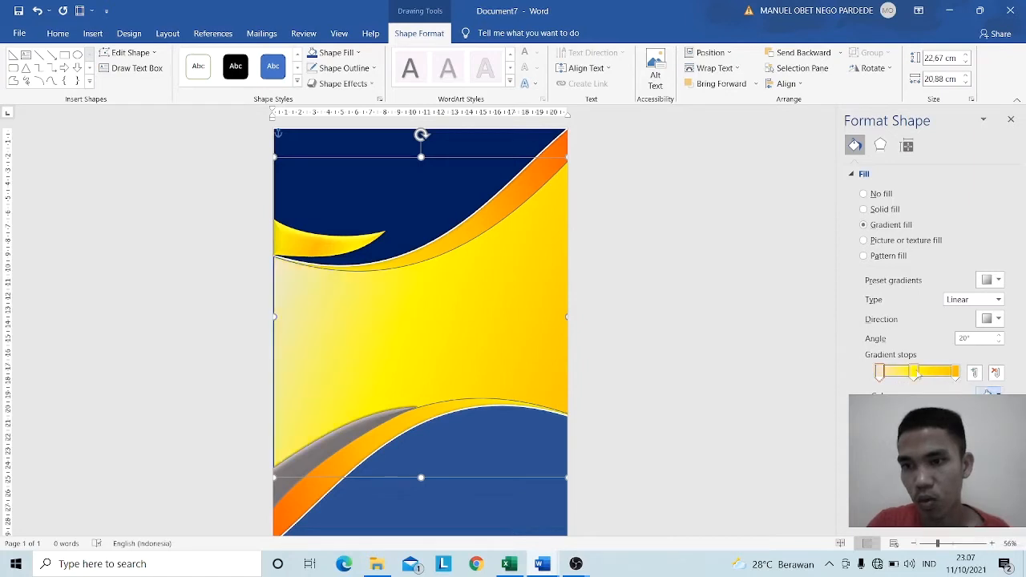
{"action": "left_click", "coordinate": [989, 392]}
{"action": "left_click", "coordinate": [975, 445]}
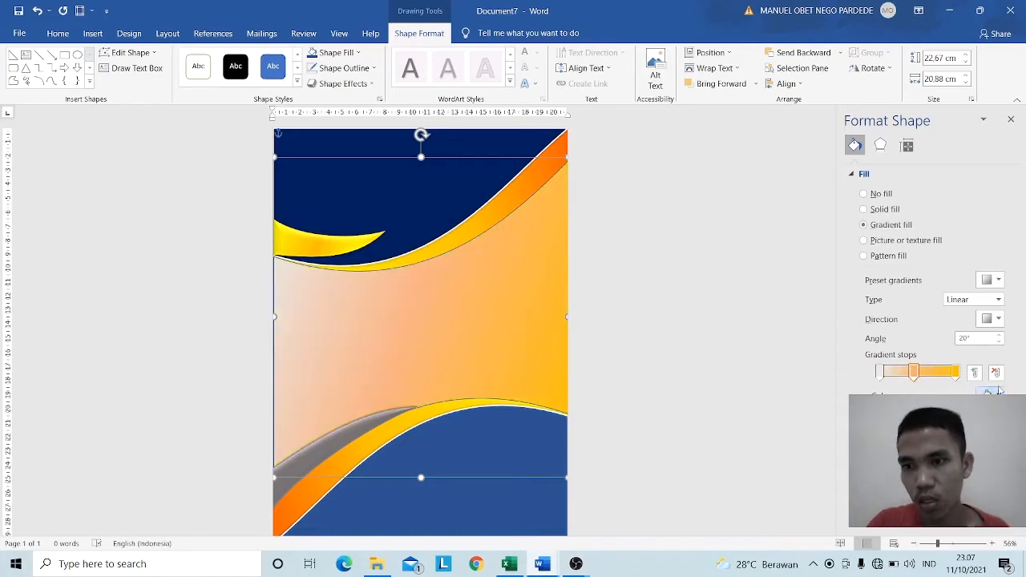
- Set both the last and the first gradient stops of the rectangle to the palest orange theme tint
{"action": "left_click", "coordinate": [955, 371]}
{"action": "left_click", "coordinate": [990, 392]}
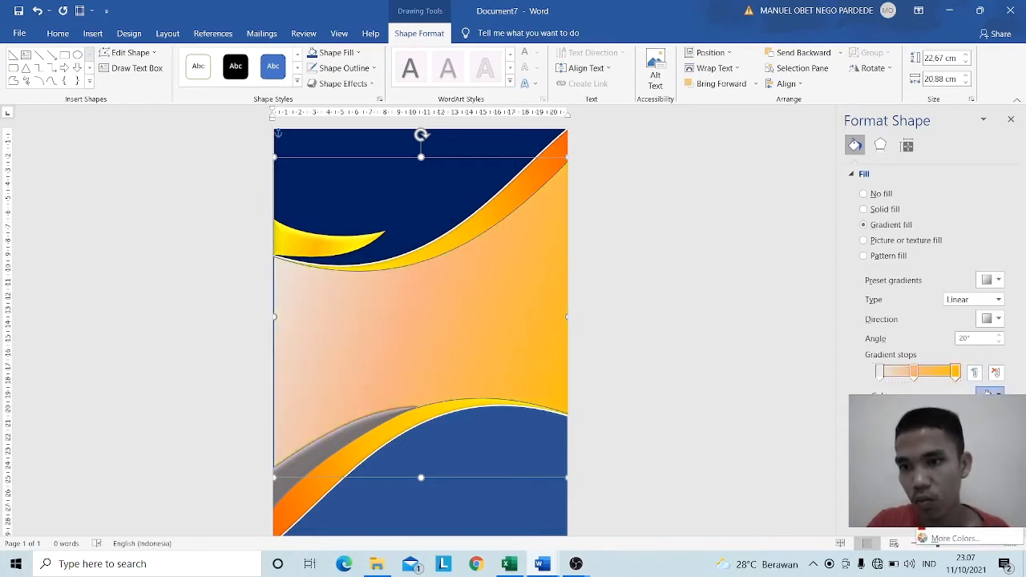
{"action": "left_click", "coordinate": [976, 432]}
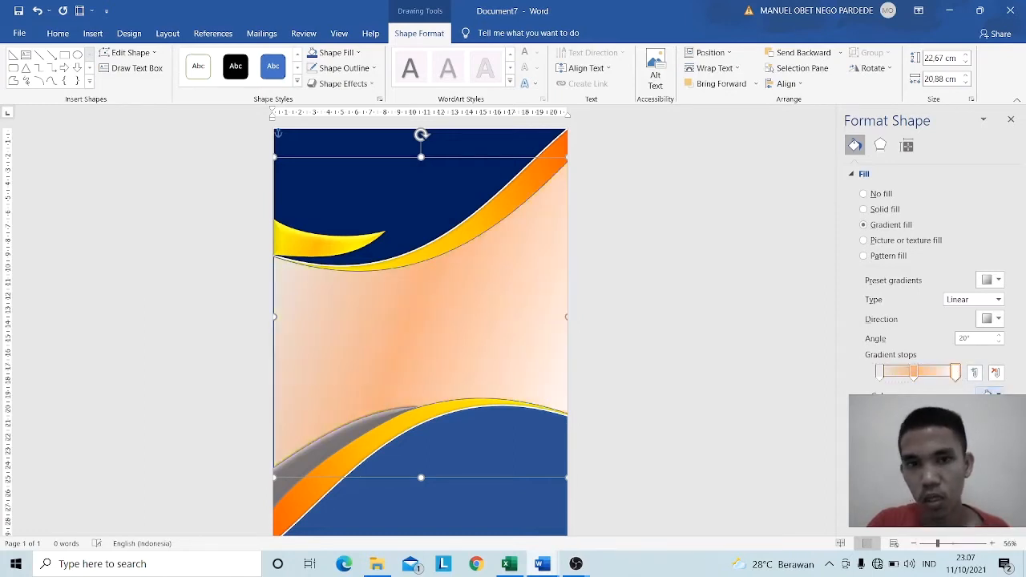
{"action": "left_click", "coordinate": [880, 375]}
{"action": "left_click", "coordinate": [989, 392]}
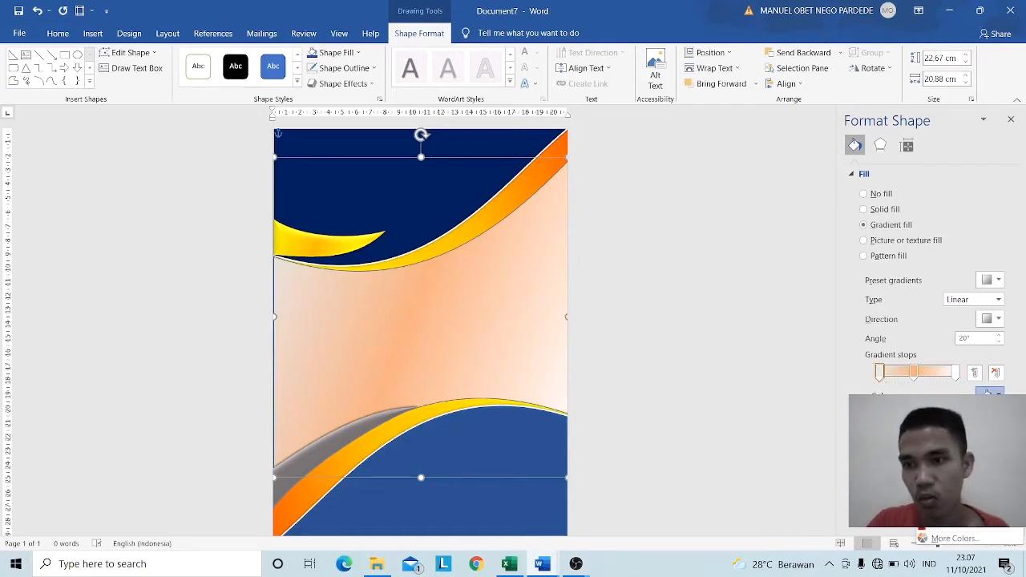
{"action": "left_click", "coordinate": [975, 431]}
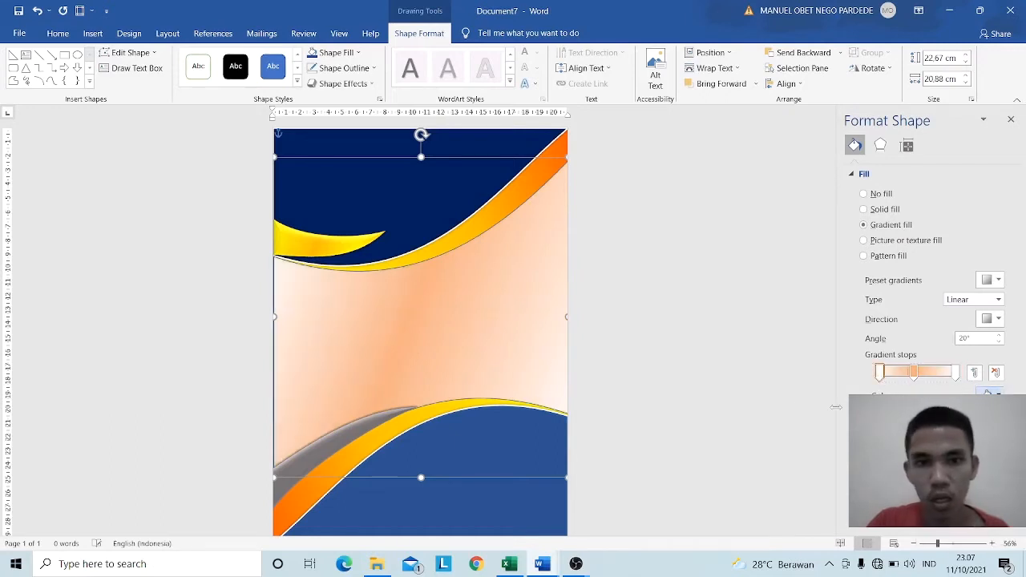
{"action": "left_click", "coordinate": [738, 361]}
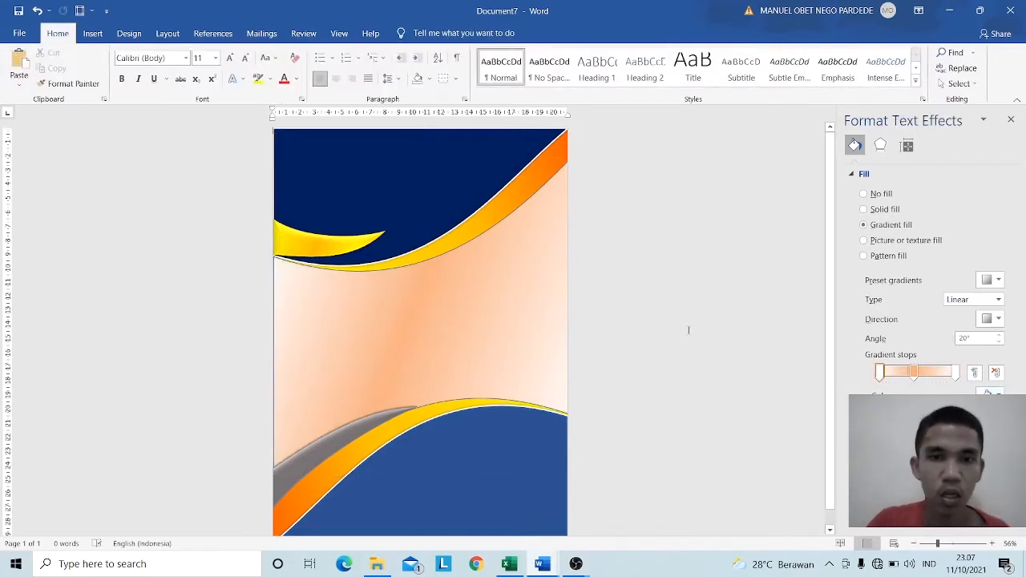
- Switch the background rectangle from its gradient to a picture or texture fill
{"action": "left_click", "coordinate": [485, 314]}
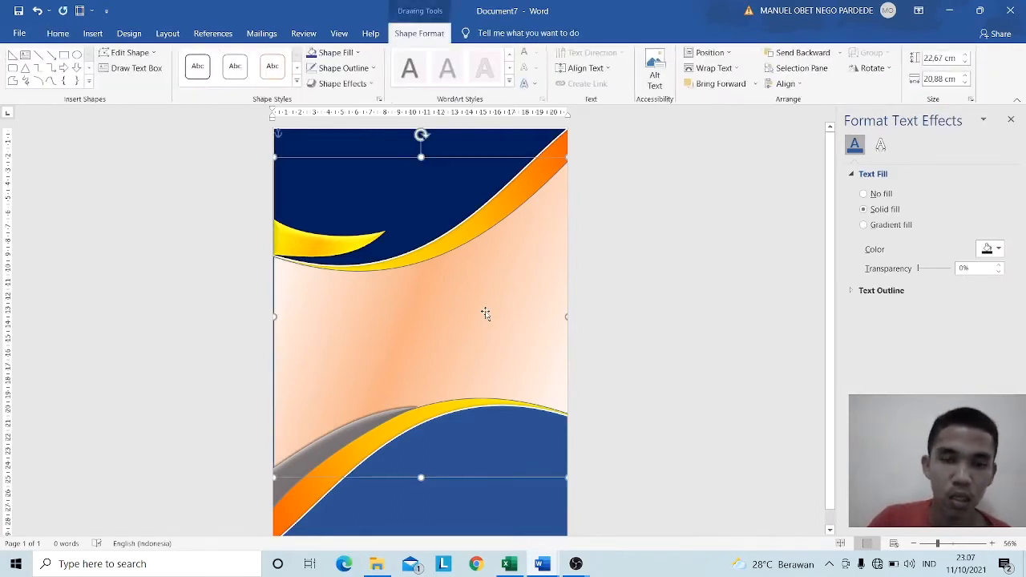
{"action": "right_click", "coordinate": [484, 311]}
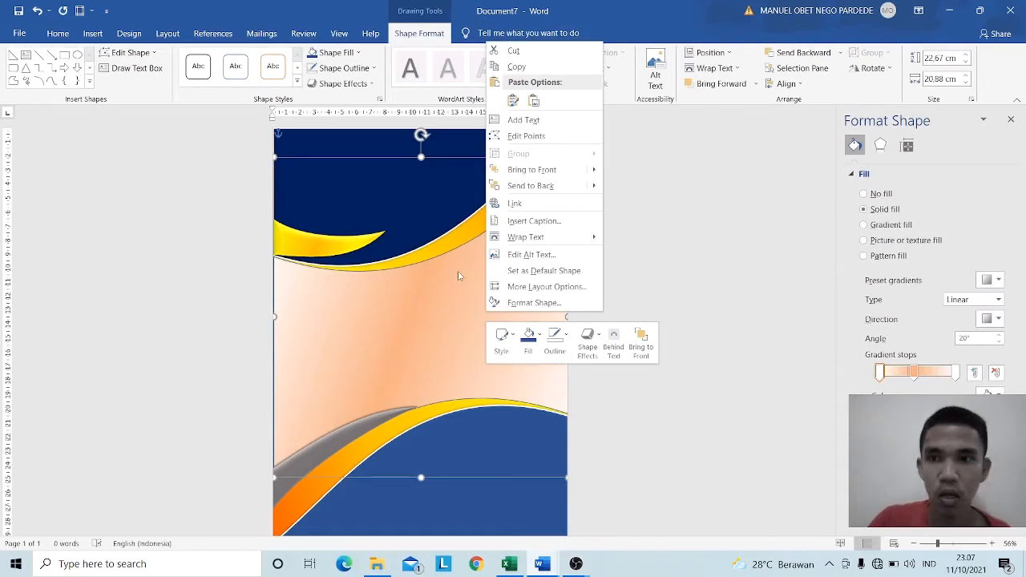
{"action": "left_click", "coordinate": [522, 303]}
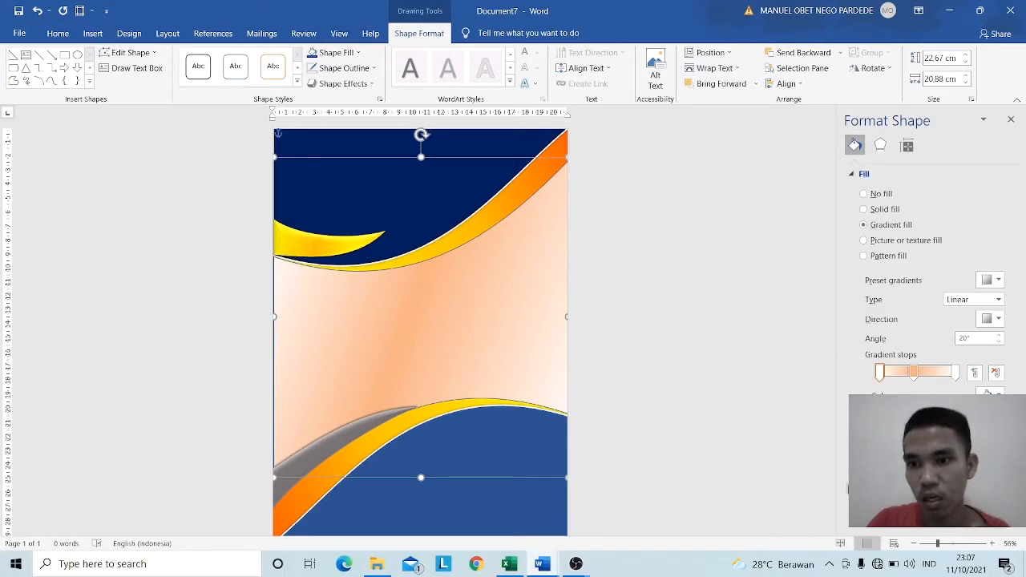
{"action": "scroll", "coordinate": [929, 281], "scroll_direction": "down", "scroll_amount": 3}
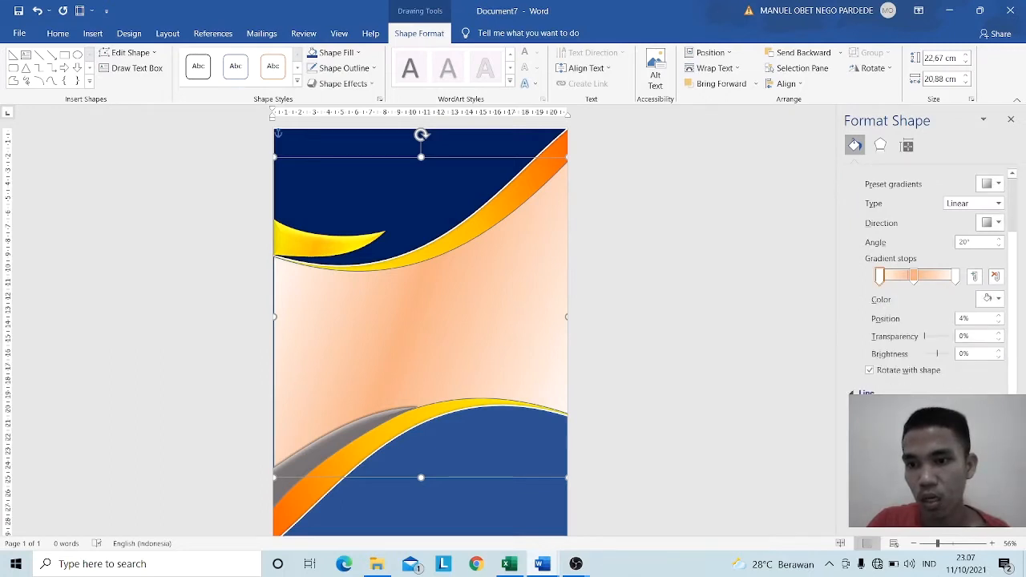
{"action": "scroll", "coordinate": [929, 280], "scroll_direction": "down", "scroll_amount": 3}
{"action": "scroll", "coordinate": [930, 281], "scroll_direction": "up", "scroll_amount": 6}
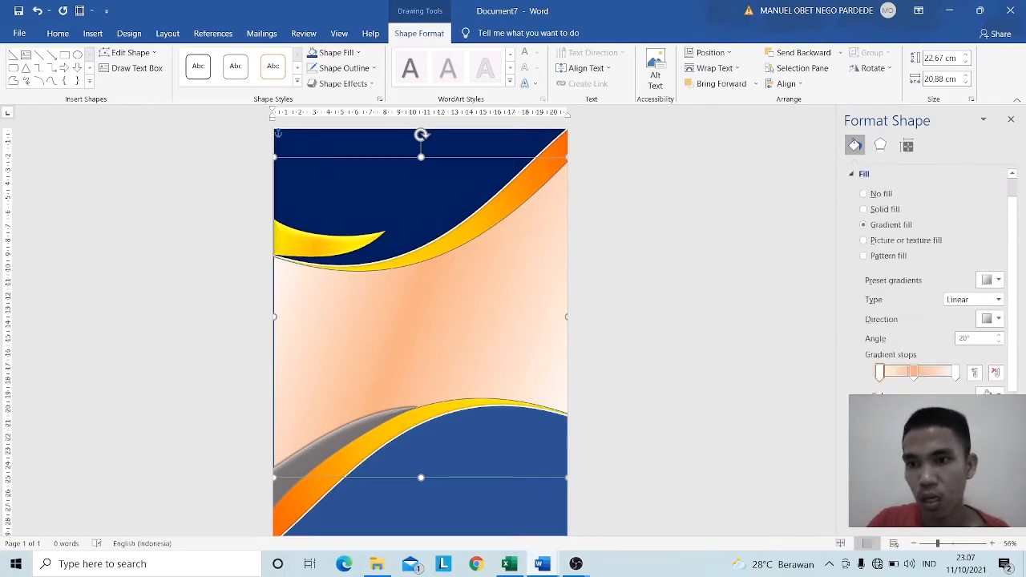
{"action": "left_click", "coordinate": [864, 241]}
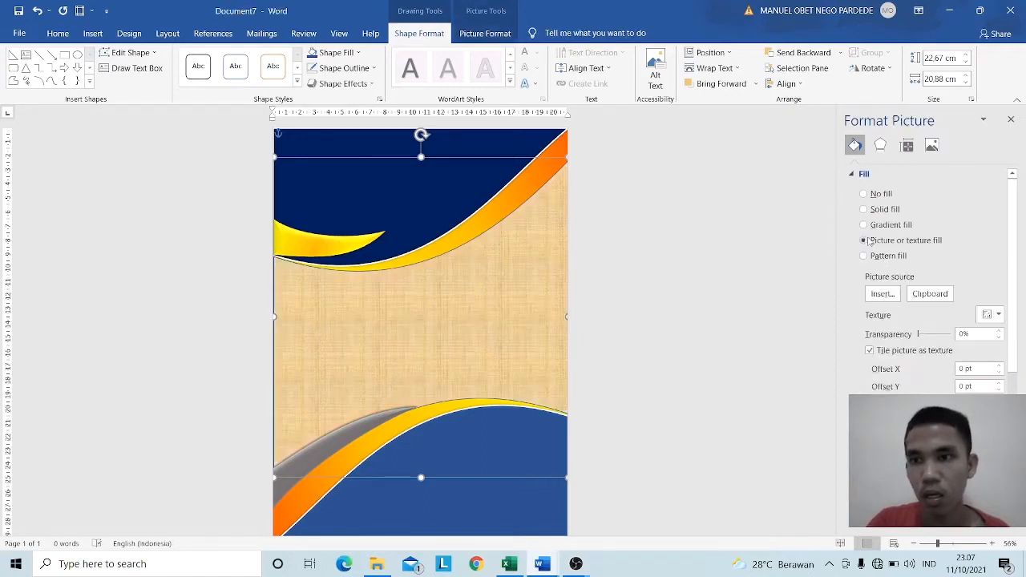
- Load the picture file apkom 1 from the Pictures folder as the background rectangle's fill and close the formatting pane
{"action": "left_click", "coordinate": [883, 295]}
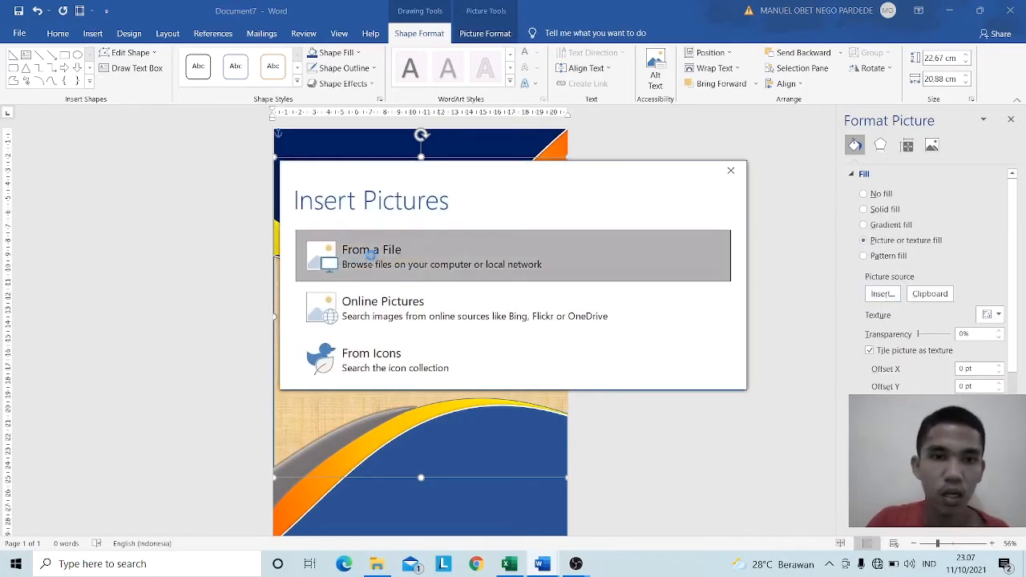
{"action": "left_click", "coordinate": [371, 253]}
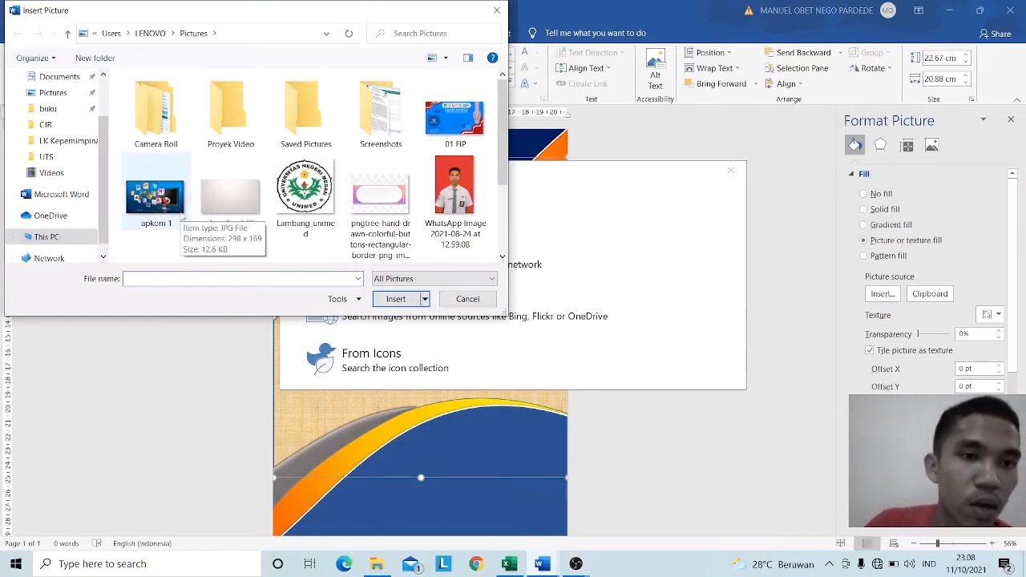
{"action": "left_click", "coordinate": [177, 209]}
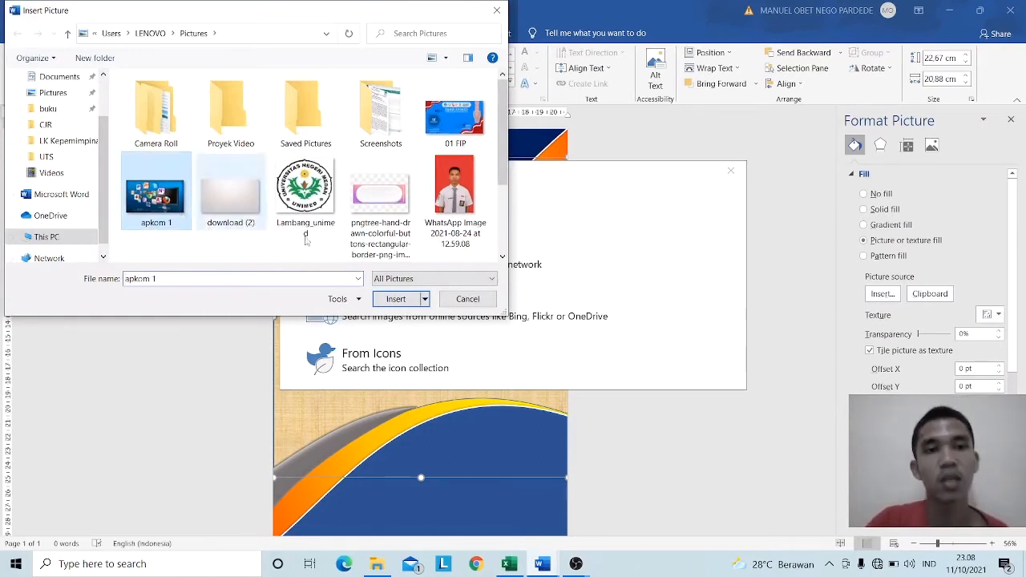
{"action": "left_click", "coordinate": [384, 299]}
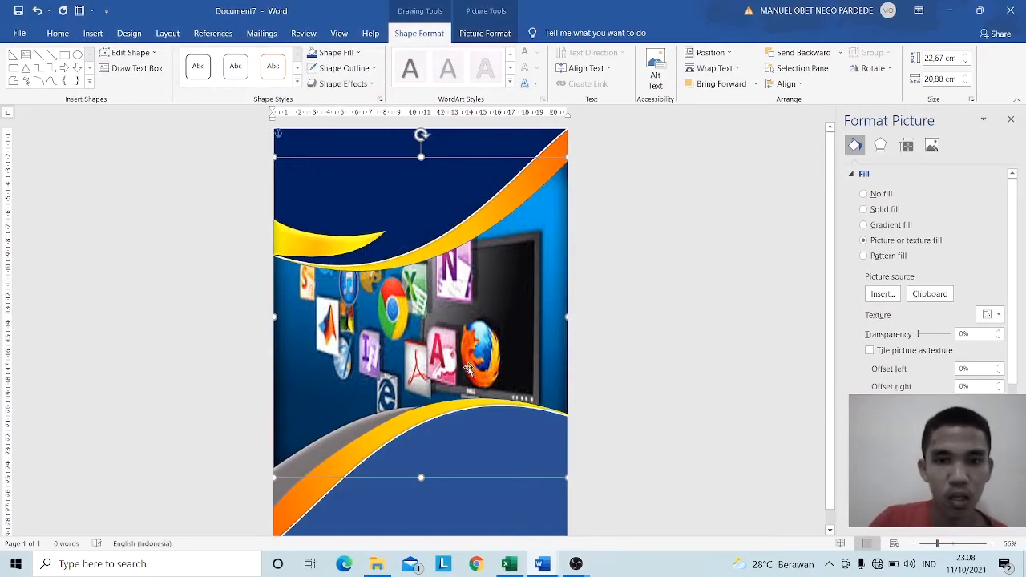
{"action": "left_click", "coordinate": [653, 363]}
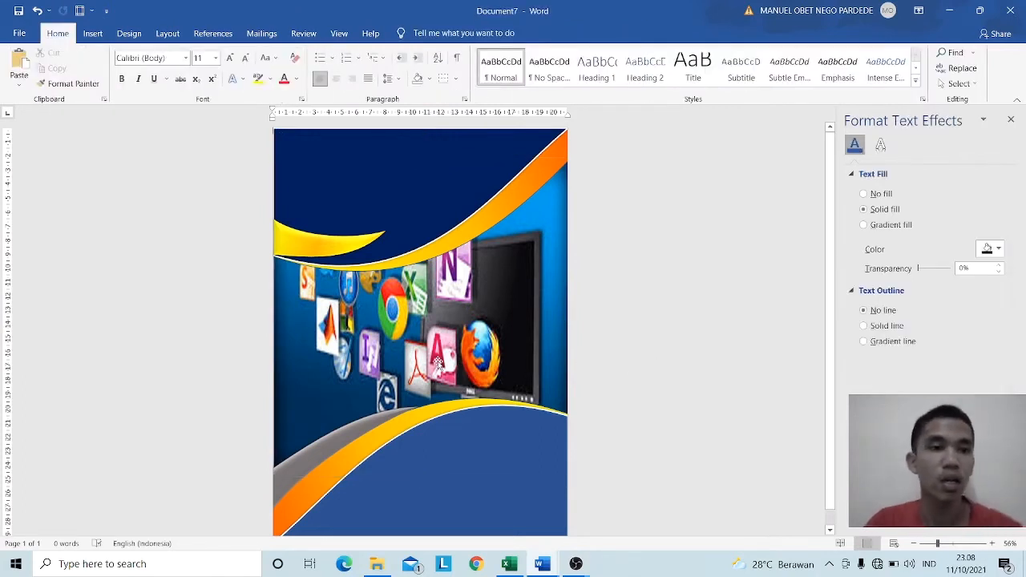
{"action": "left_click", "coordinate": [375, 171]}
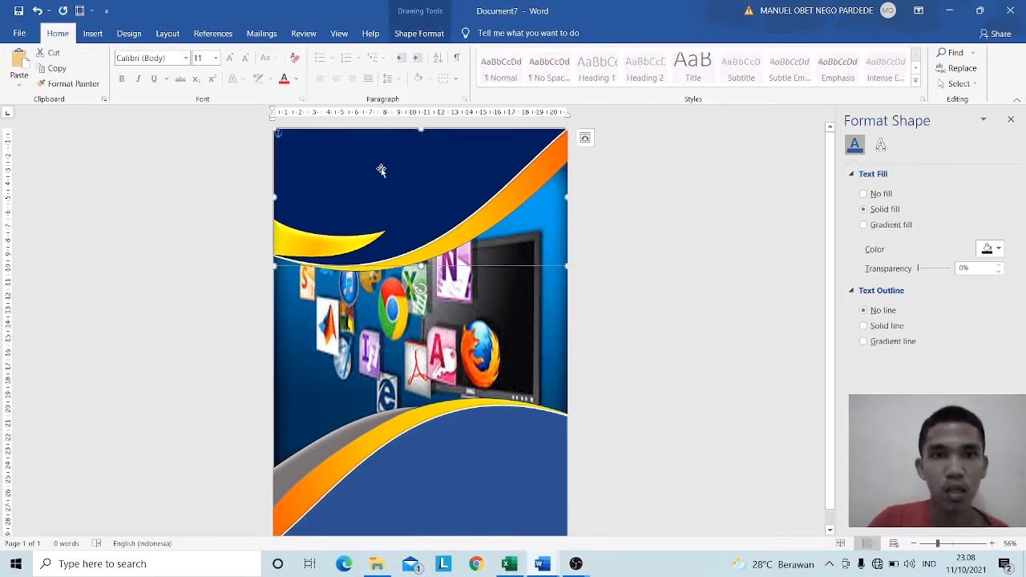
{"action": "left_click", "coordinate": [1011, 119]}
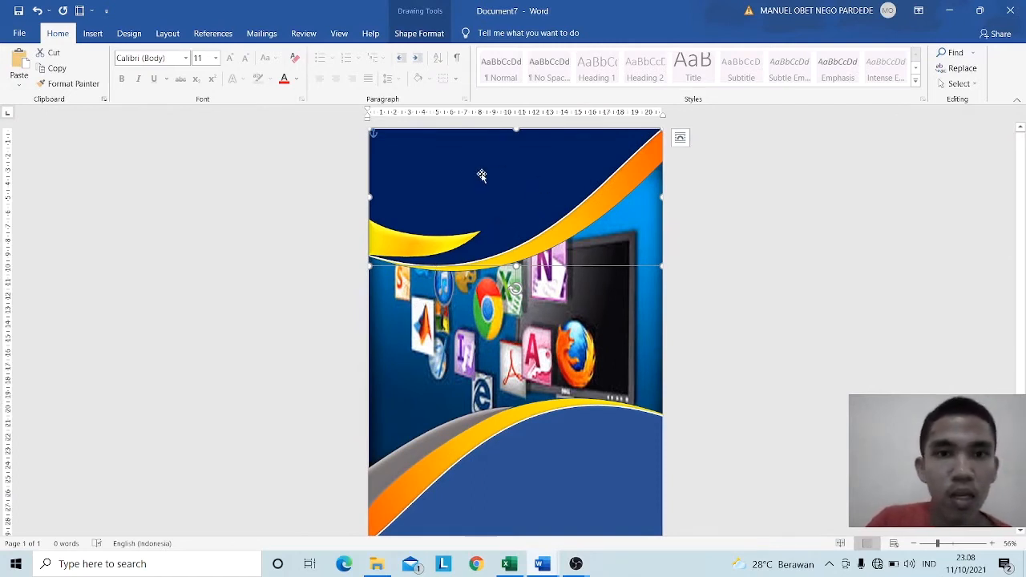
- Insert WordArt in the plain black style on the navy shape with the title MAKALAH APLIKASI KOMPUTER
{"action": "left_click", "coordinate": [92, 32]}
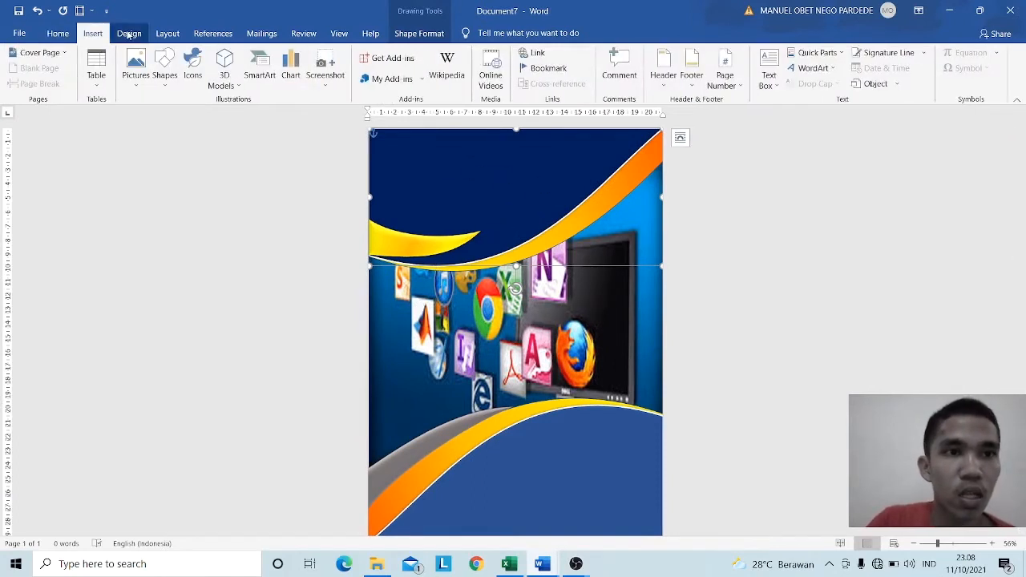
{"action": "left_click", "coordinate": [128, 34]}
{"action": "left_click", "coordinate": [92, 35]}
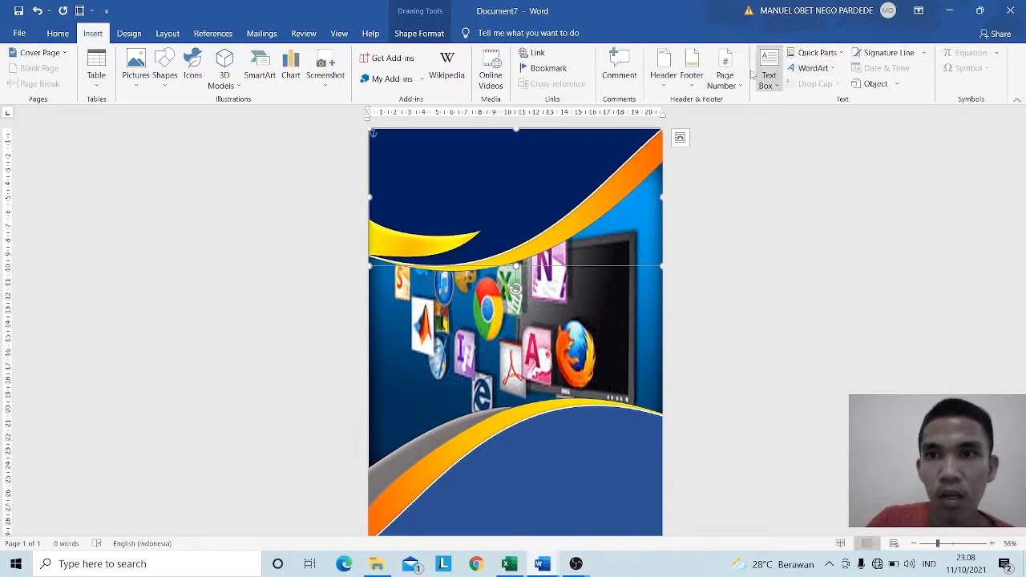
{"action": "left_click", "coordinate": [836, 70]}
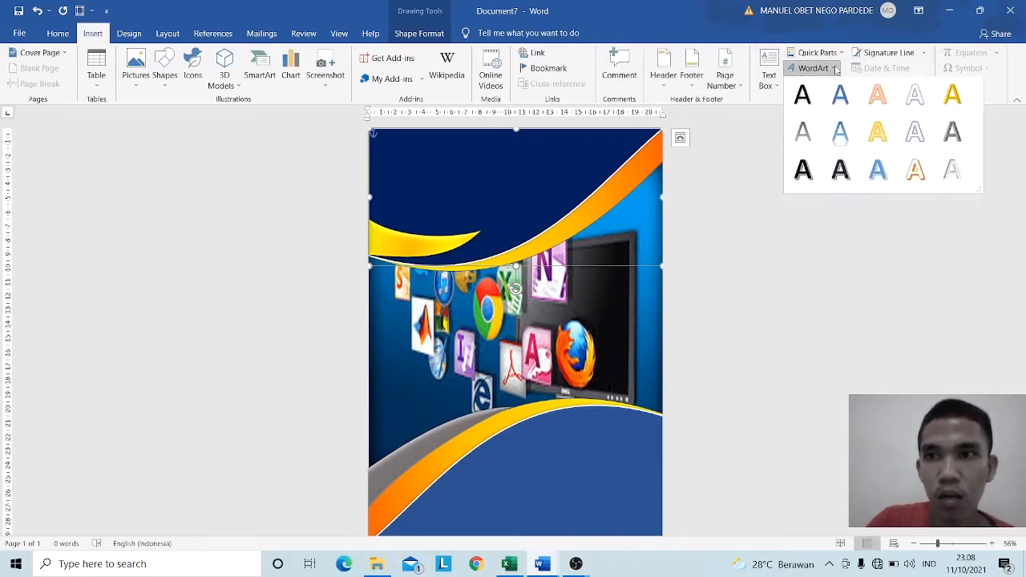
{"action": "left_click", "coordinate": [809, 99]}
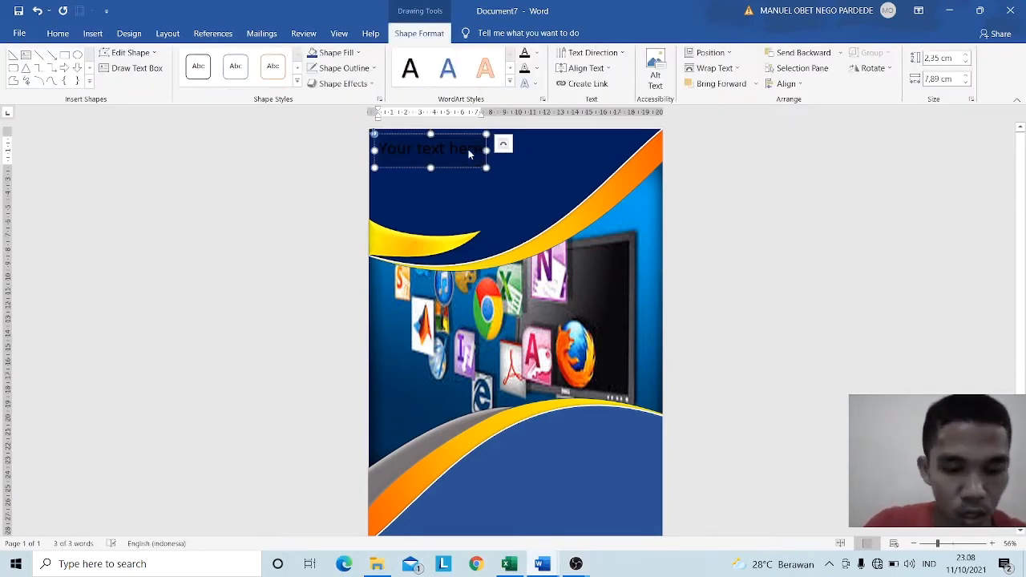
{"action": "type", "text": "MAKAS"}
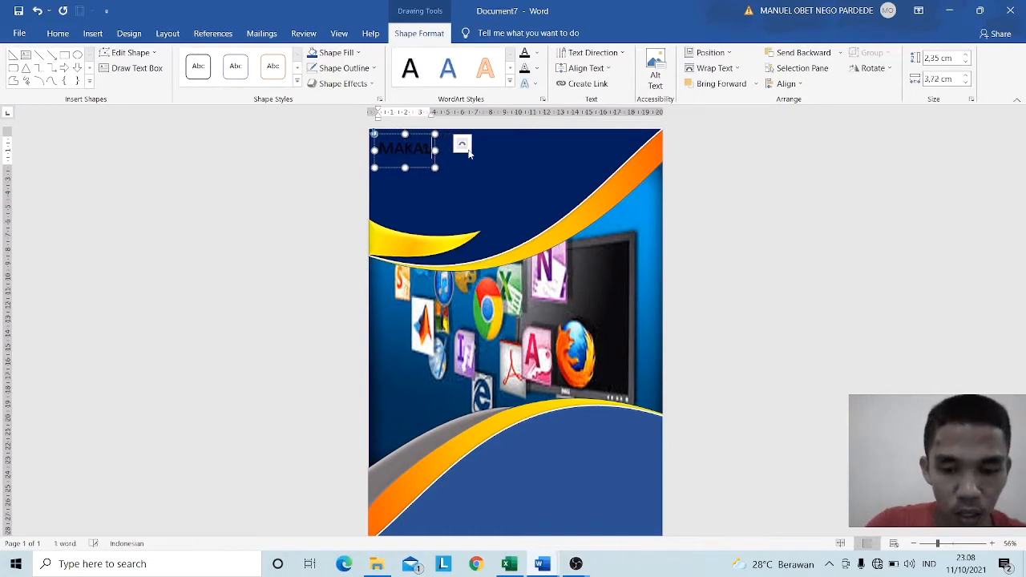
{"action": "type", "text": "AH APLI"}
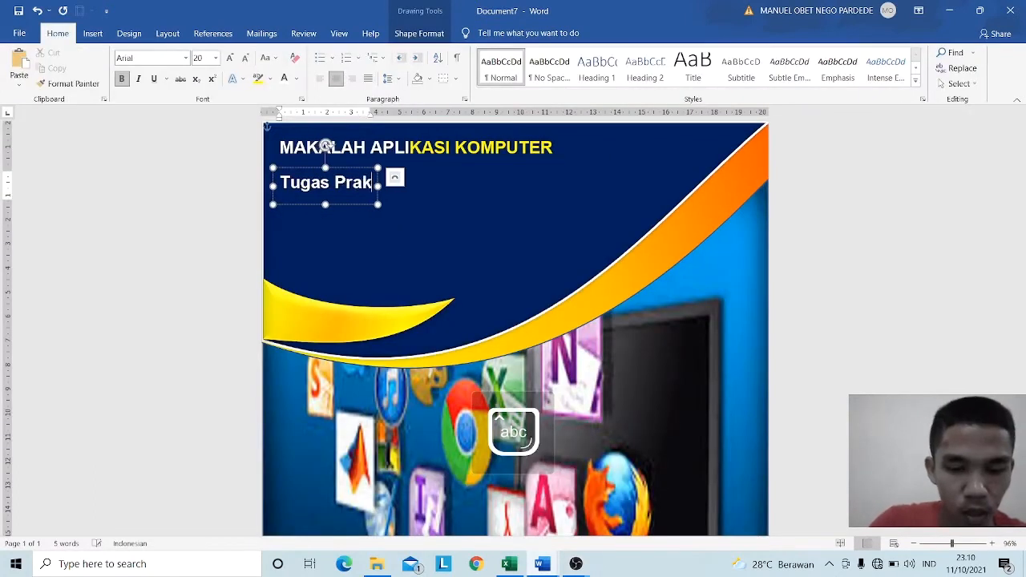
- Complete the subtitle below the cover title so that it reads Tugas Praktek UTS Apkom
{"action": "type", "text": "tek"}
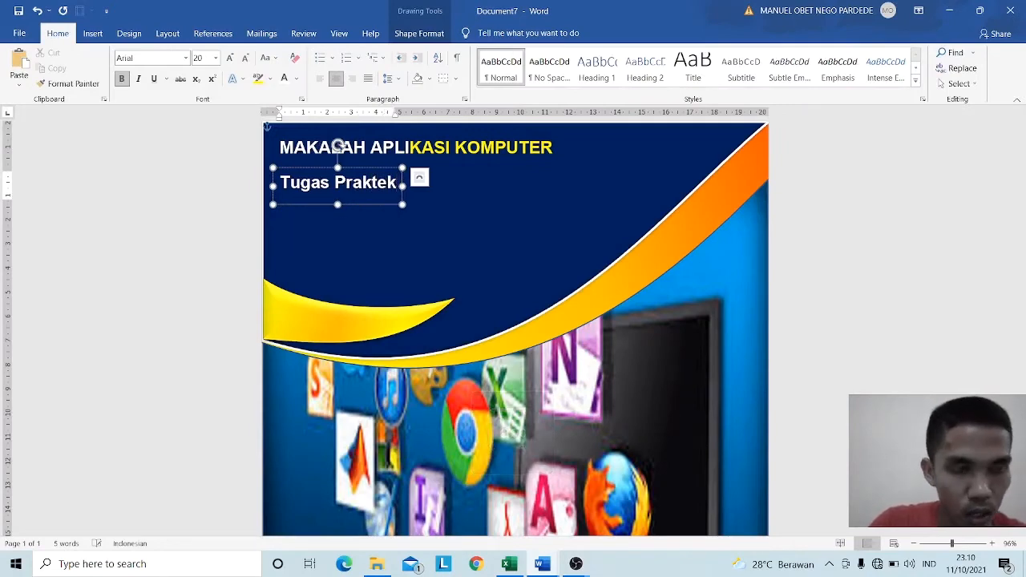
{"action": "type", "text": " U"}
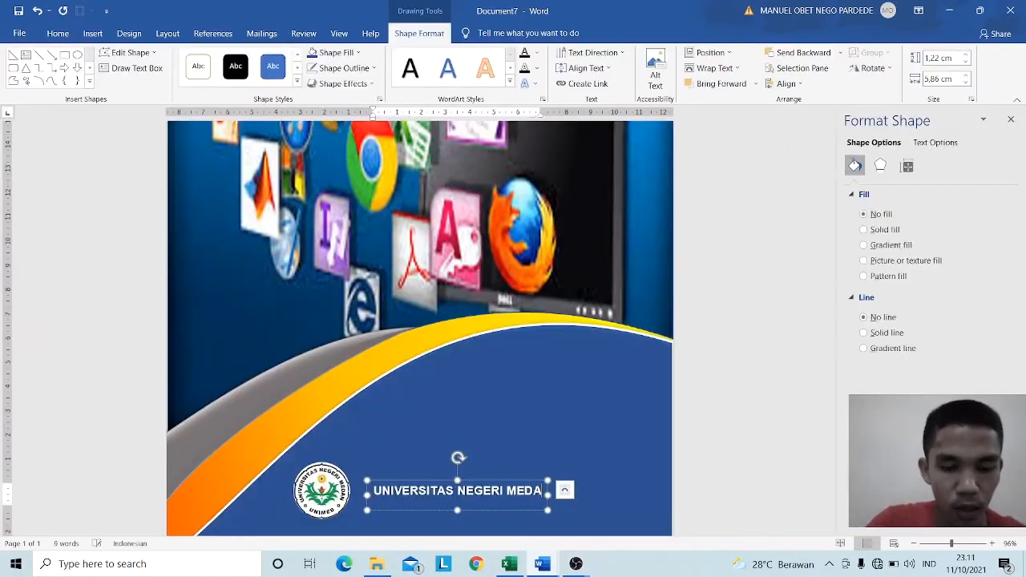
- Complete the text UNIVERSITAS NEGERI MEDAN beside the logo, move it closer to the logo, and show the whole cover page
{"action": "type", "text": "NIVERSITAS NEGERI MEDAN"}
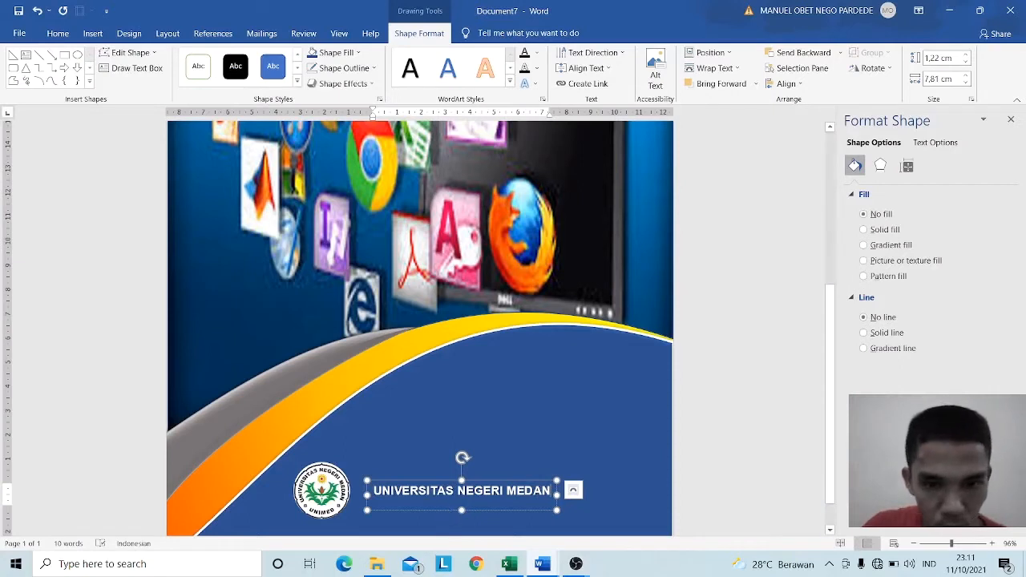
{"action": "left_click_drag", "start_coordinate": [439, 513], "coordinate": [423, 521]}
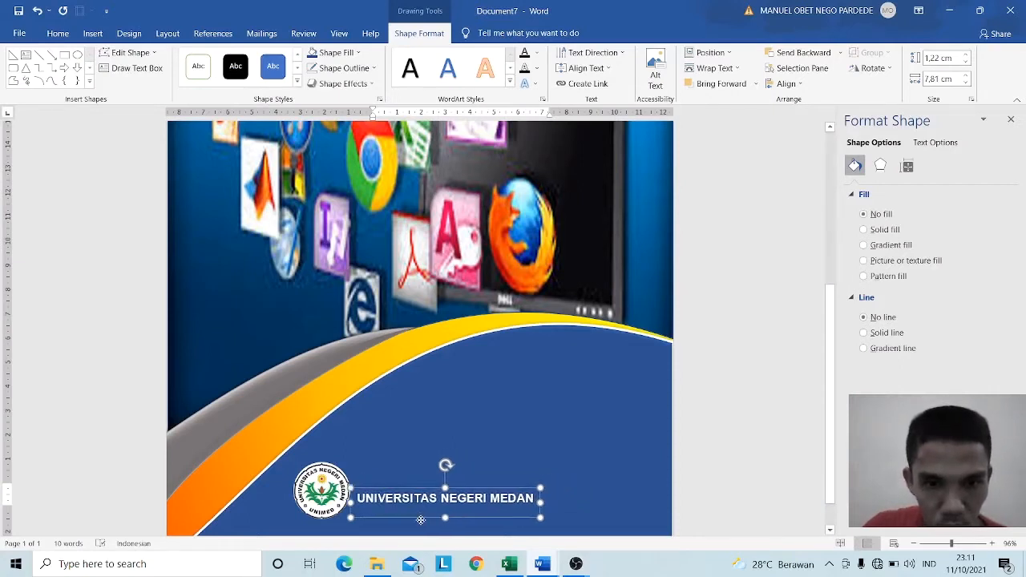
{"action": "left_click", "coordinate": [505, 430]}
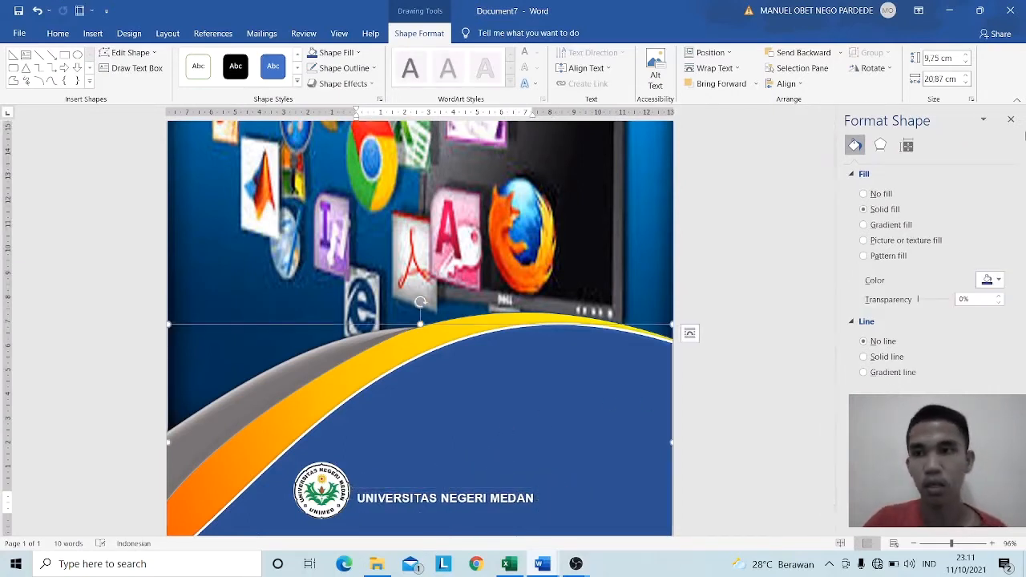
{"action": "left_click", "coordinate": [1010, 120]}
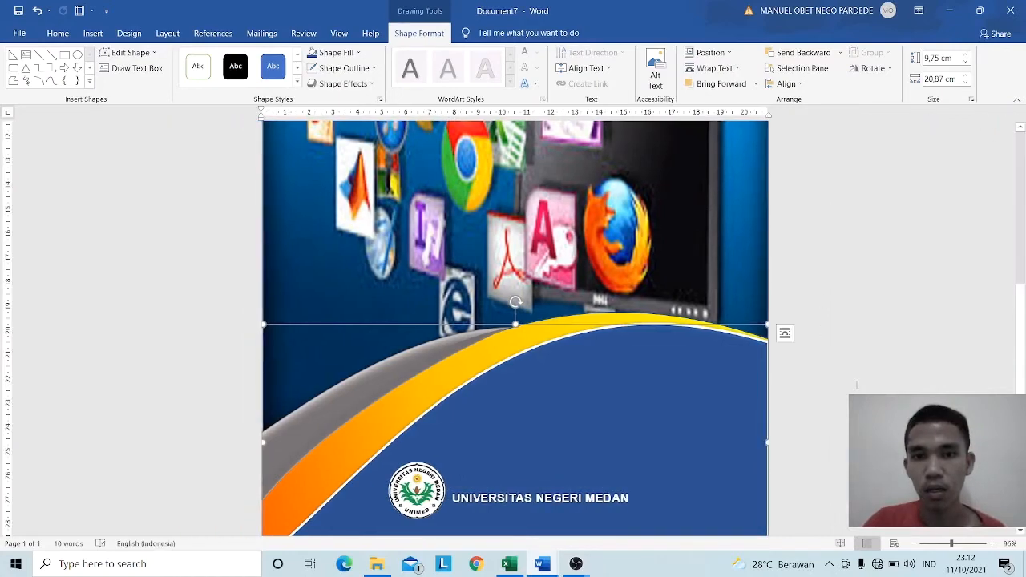
{"action": "key", "text": "ctrl+Home"}
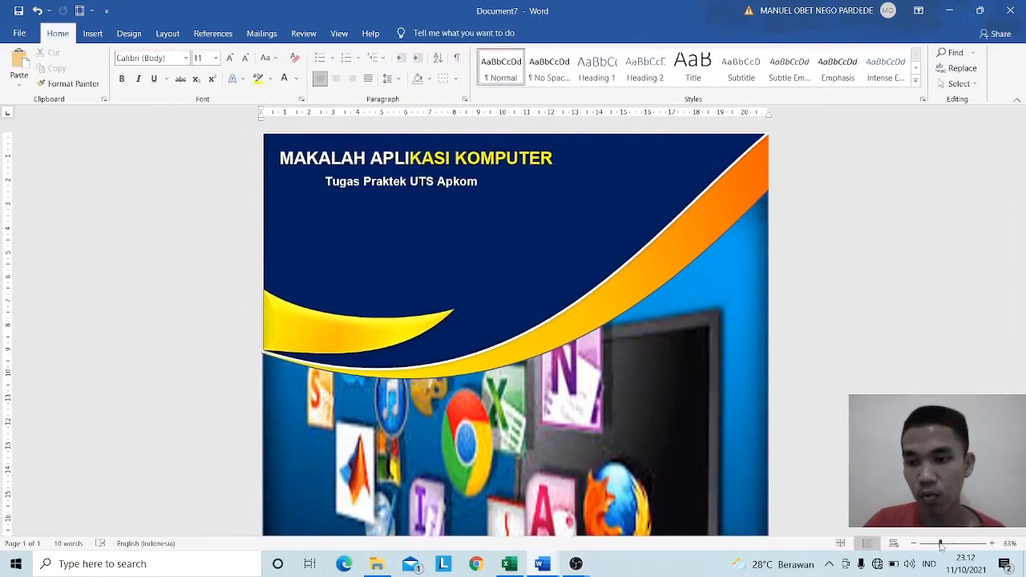
{"action": "left_click", "coordinate": [941, 544]}
{"action": "left_click", "coordinate": [934, 545]}
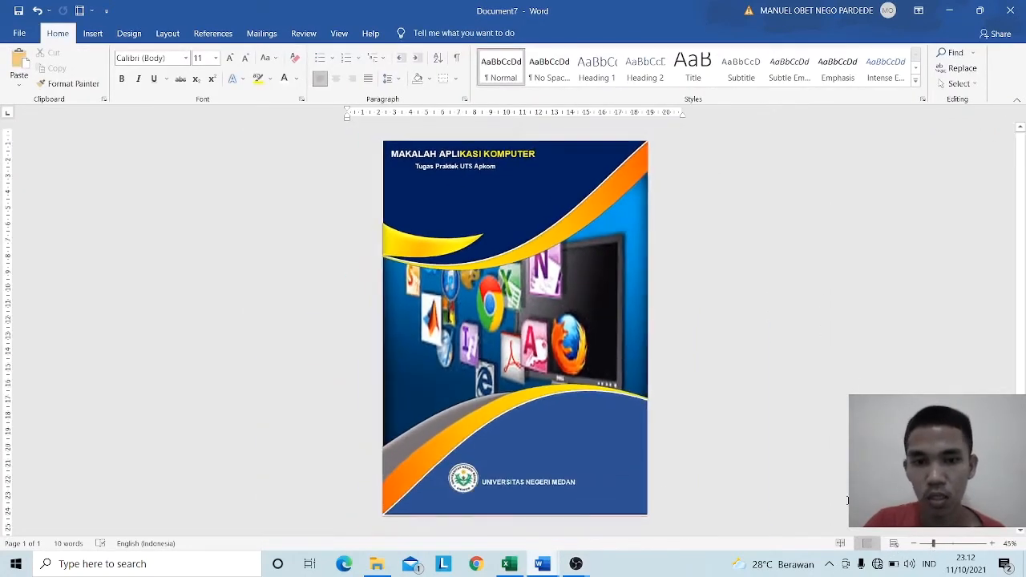
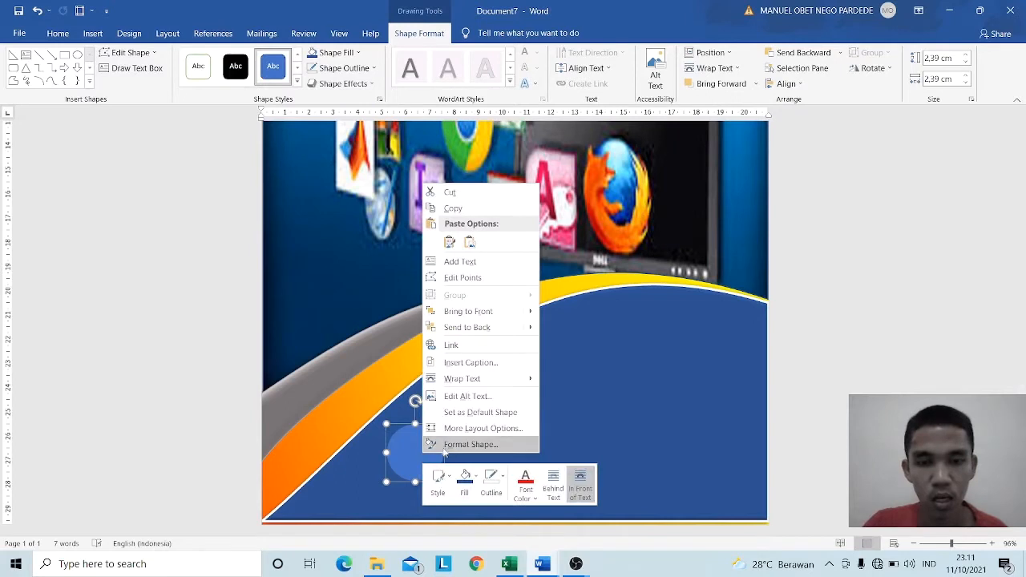
- Fill the small circle on the lower blue shape with the picture file Lambang_unimed and nudge it slightly upward
{"action": "left_click", "coordinate": [469, 444]}
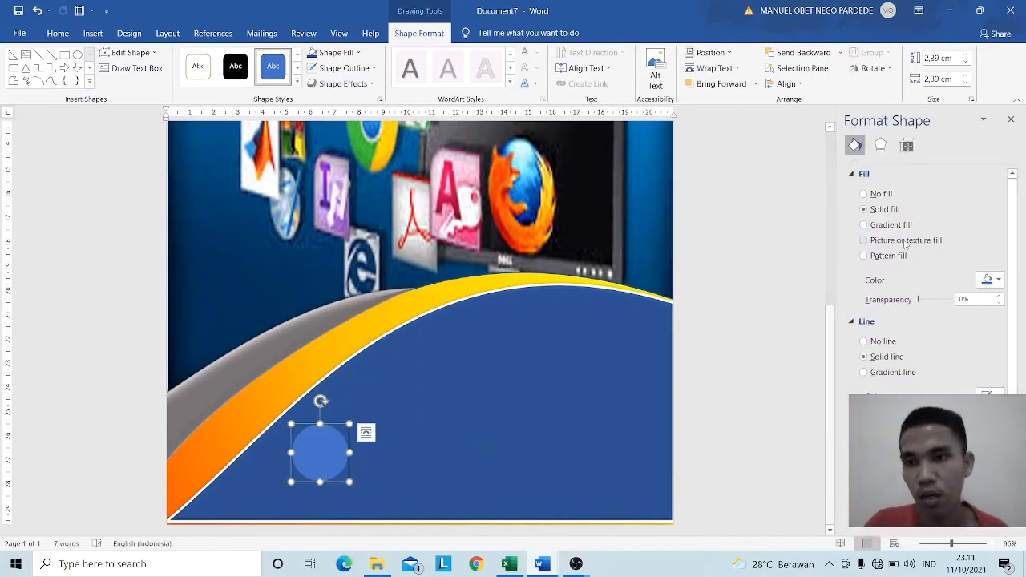
{"action": "left_click", "coordinate": [863, 241]}
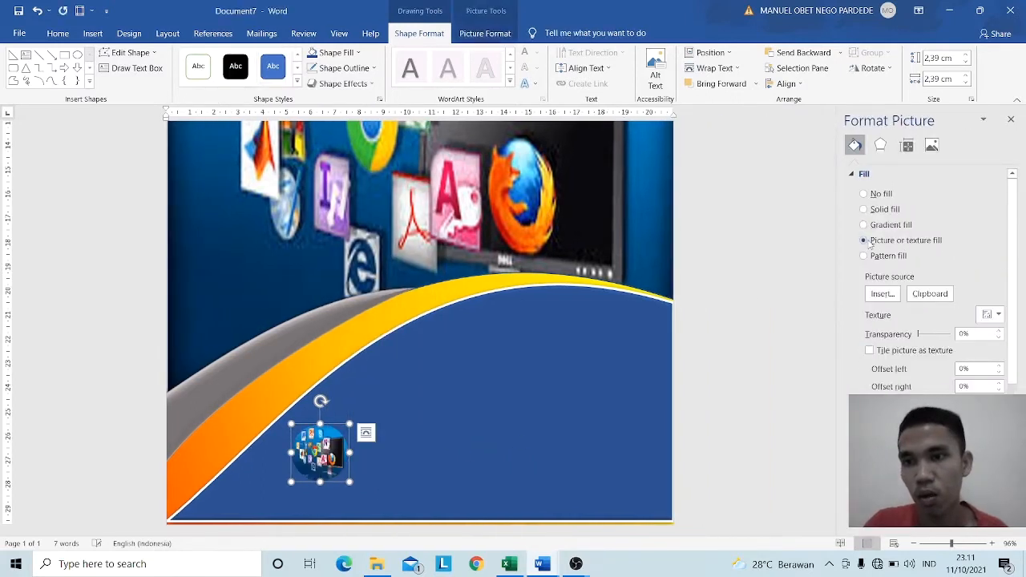
{"action": "left_click", "coordinate": [882, 295]}
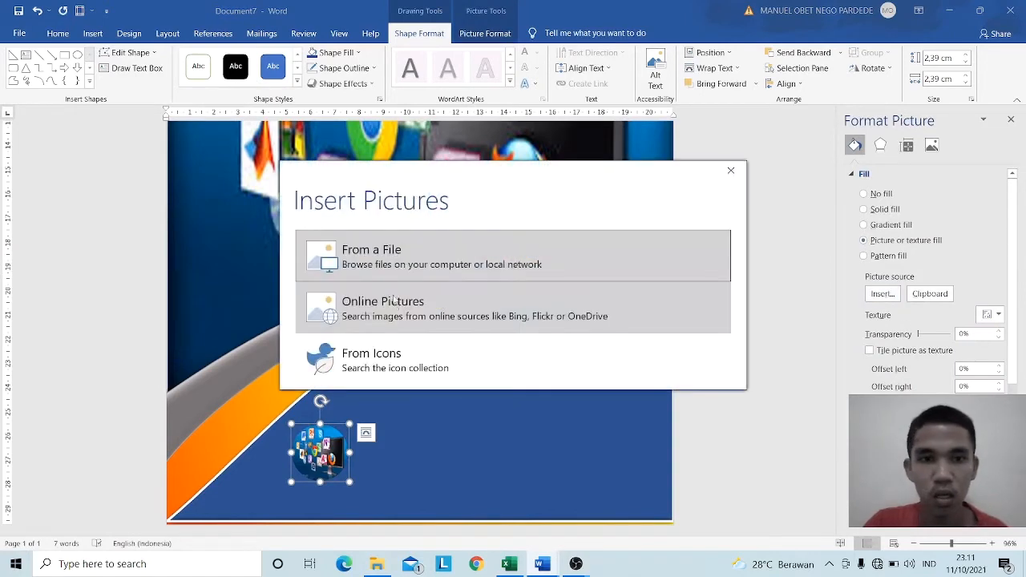
{"action": "left_click", "coordinate": [393, 263]}
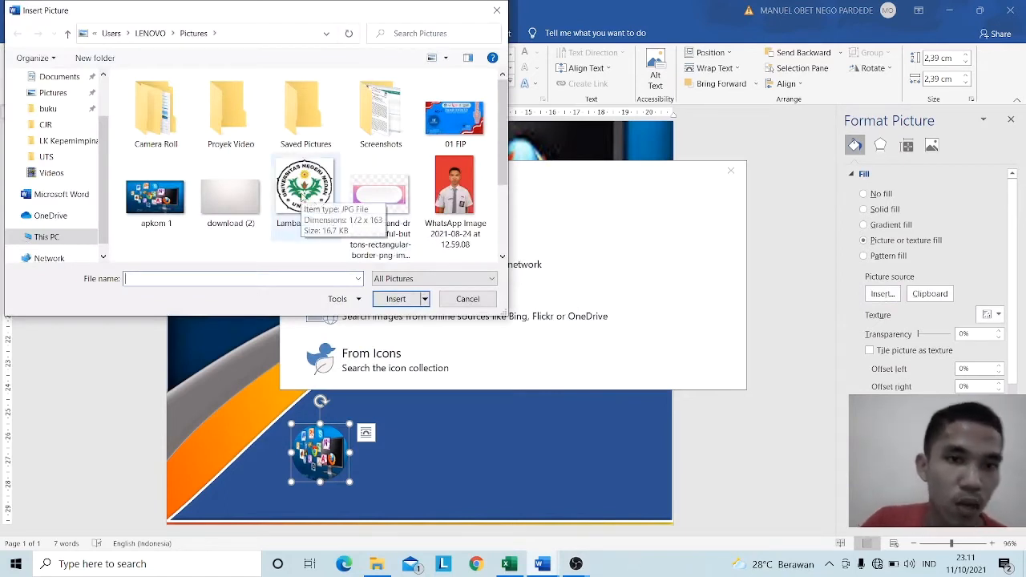
{"action": "left_click", "coordinate": [302, 198]}
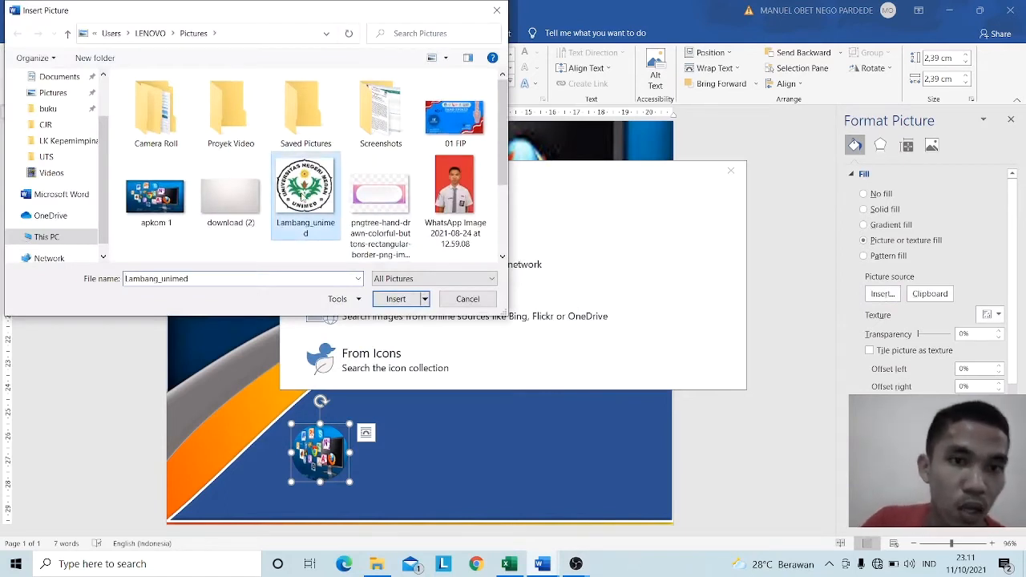
{"action": "left_click", "coordinate": [398, 299]}
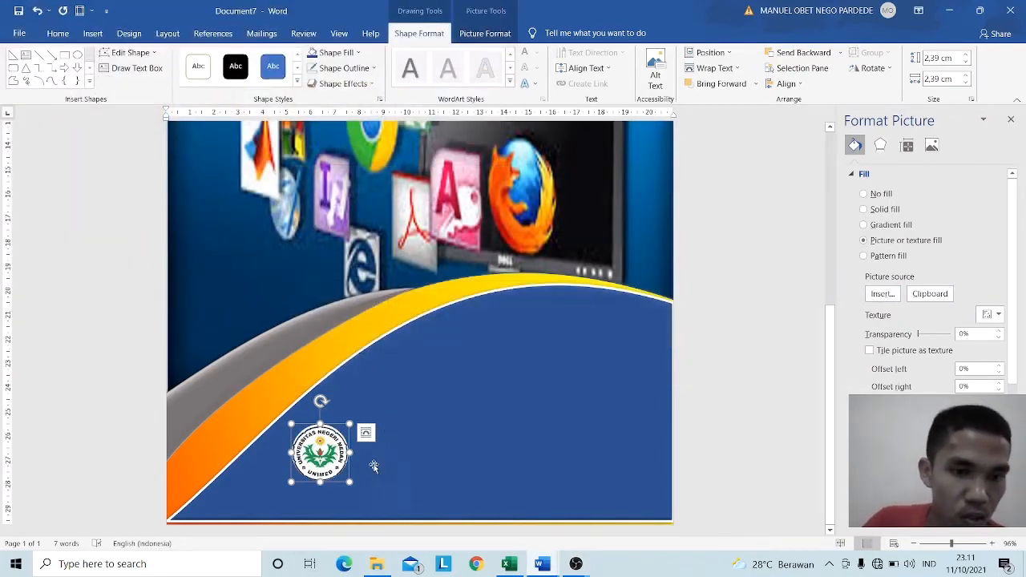
{"action": "key", "text": "Up"}
{"action": "key", "text": "Up"}
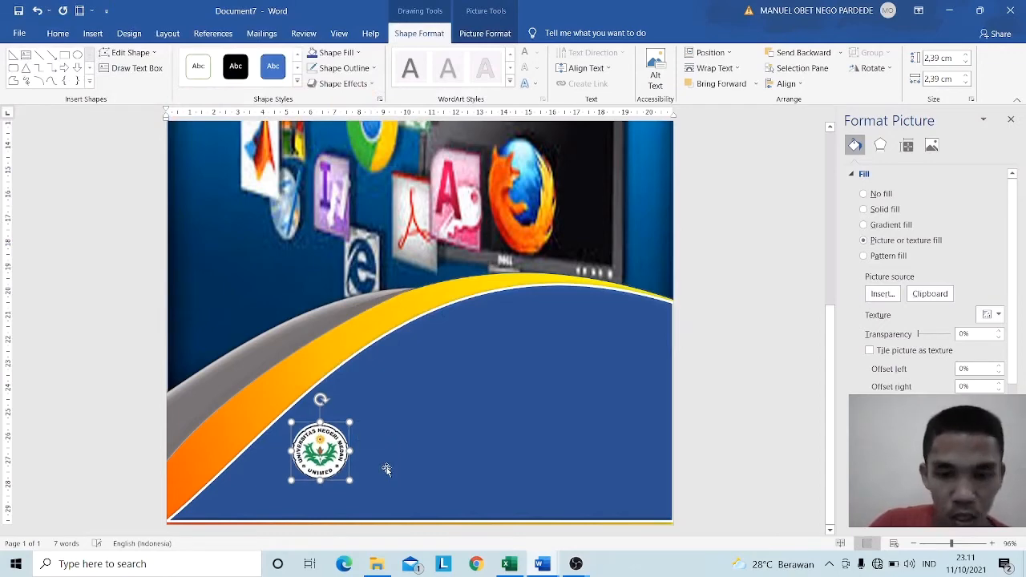
- Nudge the university logo circle slightly to the right on the lower blue shape
{"action": "key", "text": "Right"}
{"action": "key", "text": "Right"}
{"action": "scroll", "coordinate": [386, 469], "scroll_direction": "up", "scroll_amount": 10}
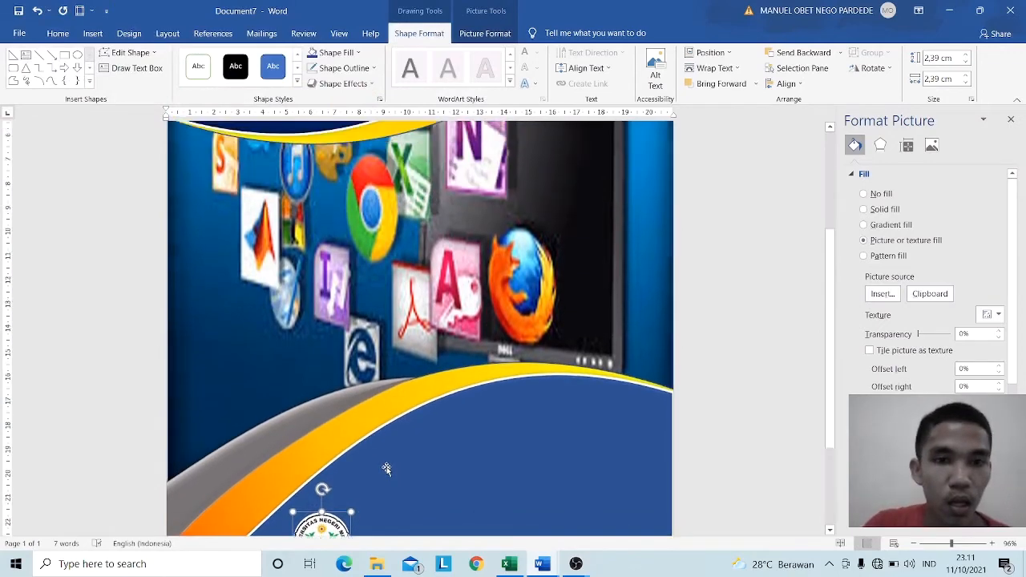
{"action": "left_click", "coordinate": [352, 200]}
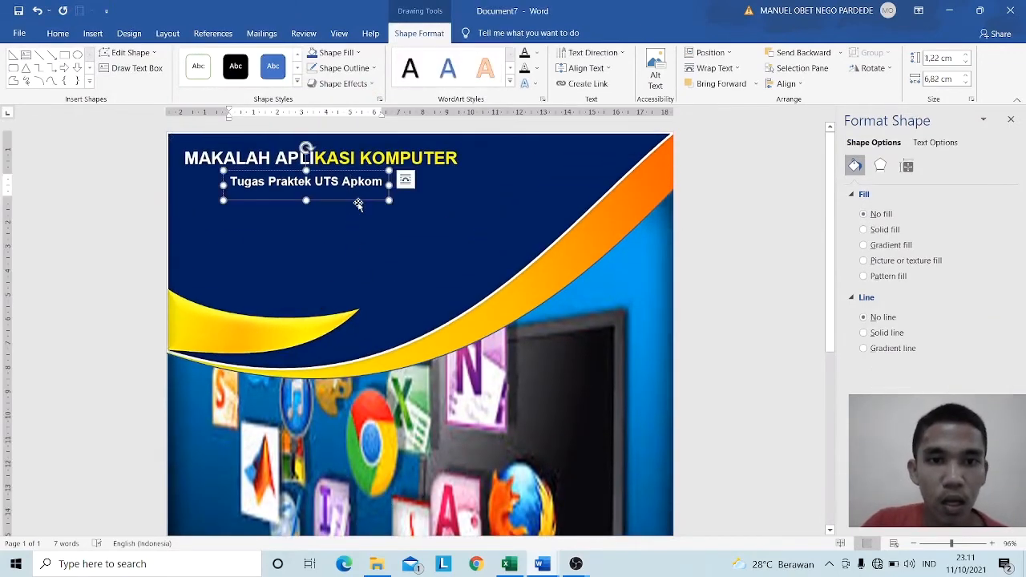
{"action": "left_click_drag", "start_coordinate": [355, 202], "coordinate": [408, 360]}
{"action": "left_click_drag", "start_coordinate": [427, 397], "coordinate": [472, 493]}
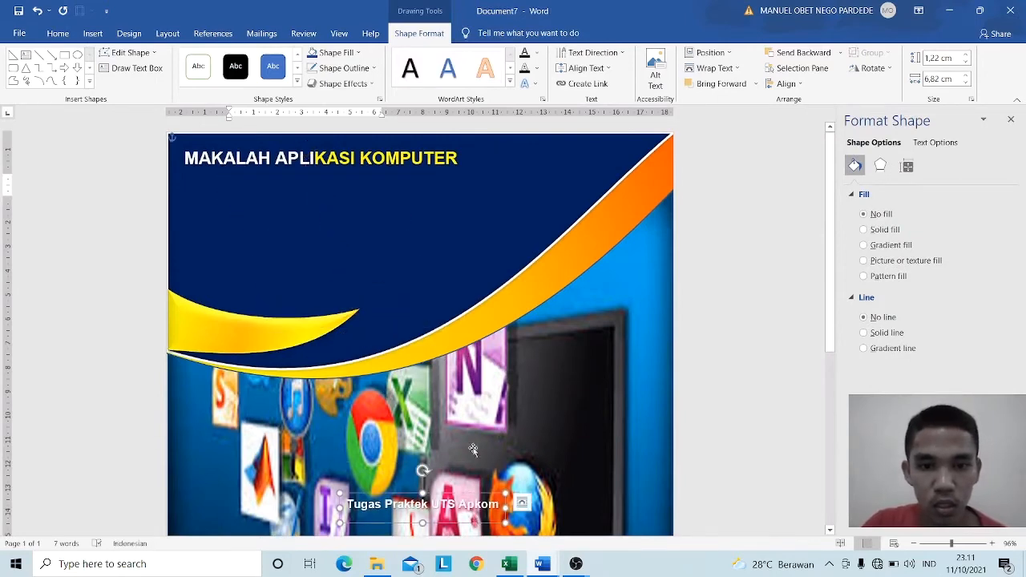
{"action": "scroll", "coordinate": [472, 449], "scroll_direction": "down", "scroll_amount": 5}
{"action": "scroll", "coordinate": [470, 385], "scroll_direction": "down", "scroll_amount": 3}
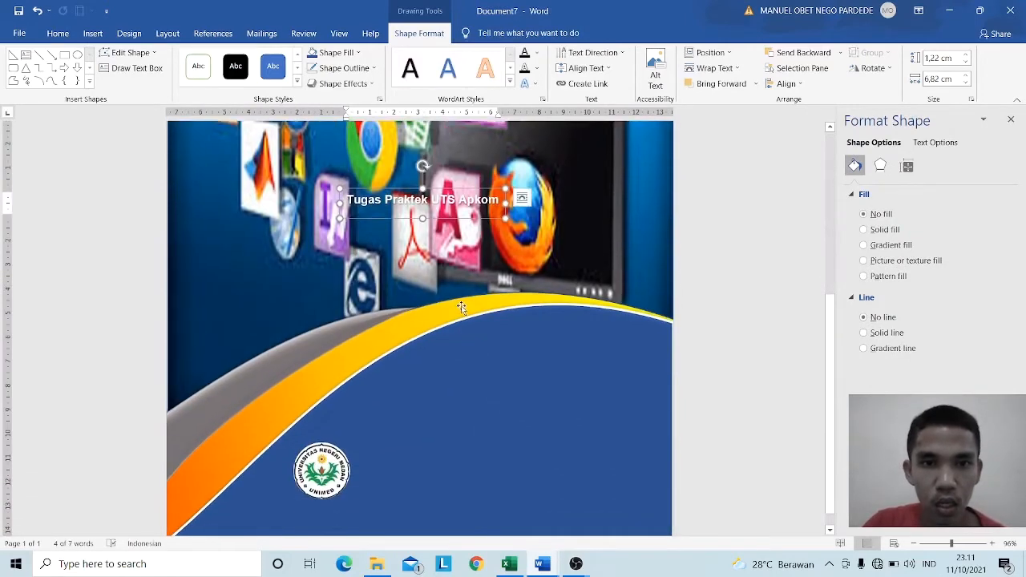
{"action": "left_click", "coordinate": [37, 11]}
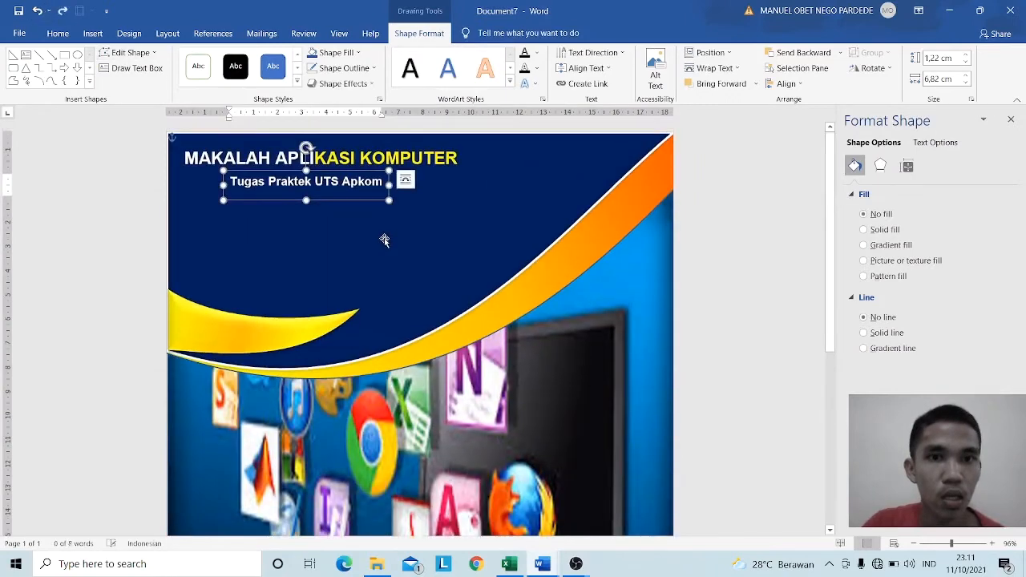
- Duplicate the subtitle text box beside the university logo and replace its text with UNIVERSITAS NEGERI MEDAN
{"action": "left_click_drag", "start_coordinate": [365, 201], "coordinate": [502, 508]}
{"action": "scroll", "coordinate": [493, 413], "scroll_direction": "down", "scroll_amount": 6}
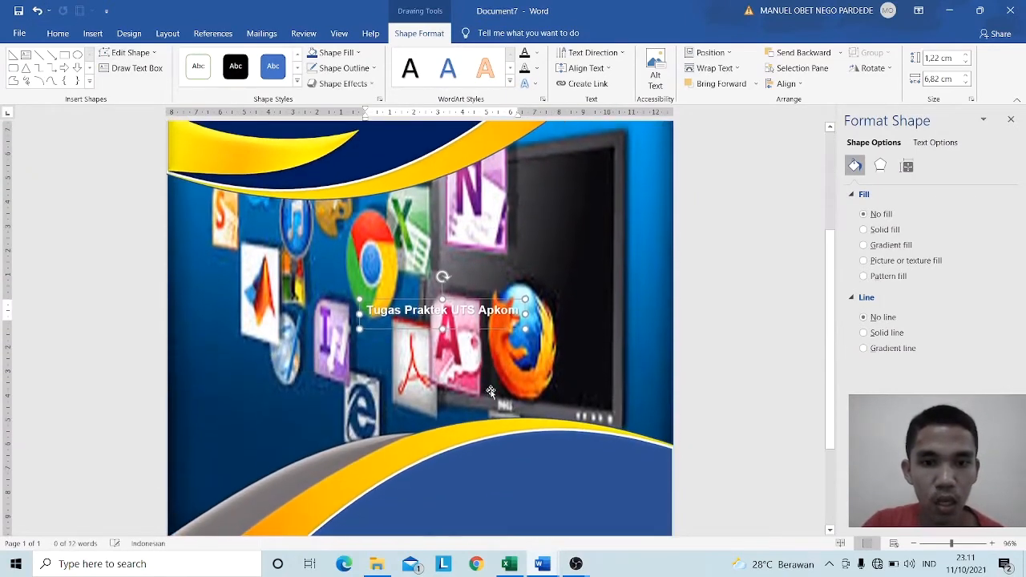
{"action": "left_click_drag", "start_coordinate": [475, 233], "coordinate": [374, 490]}
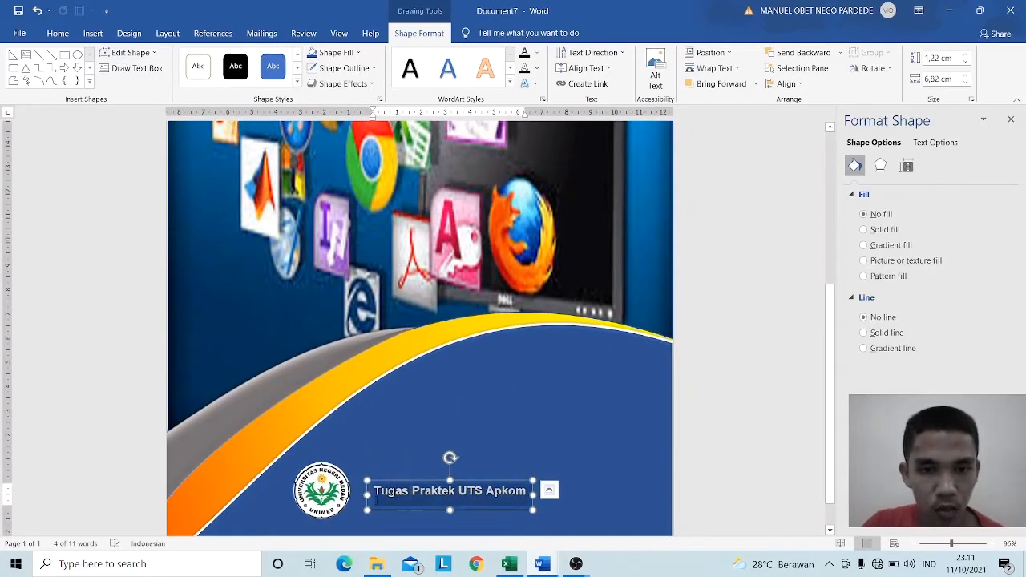
{"action": "key", "text": "Caps_Lock"}
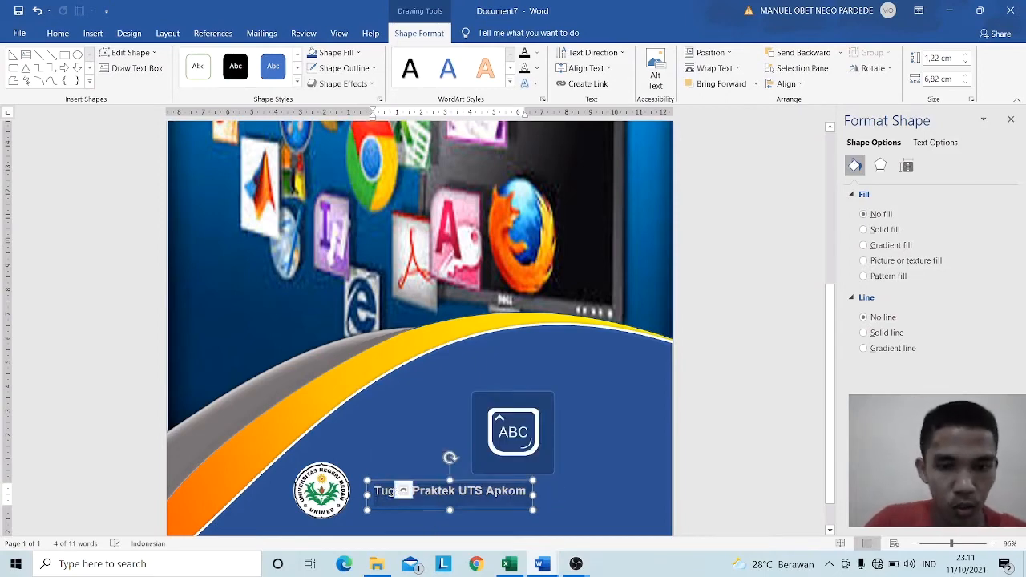
{"action": "type", "text": "UNIVERSITAS NEGERI MEDAN"}
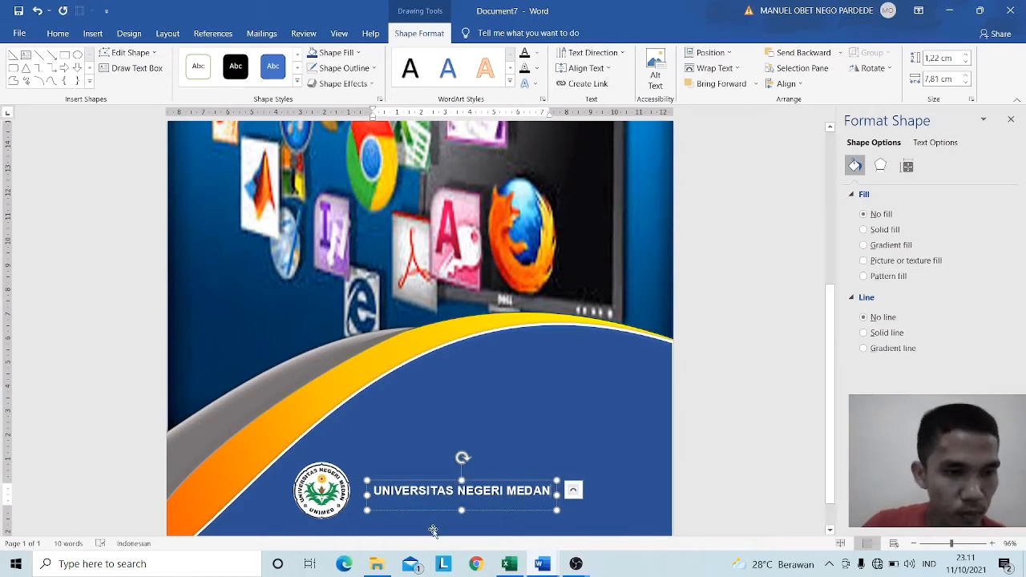
- Move the university name slightly down and closer to the logo, and close the shape formatting pane
{"action": "left_click_drag", "start_coordinate": [439, 513], "coordinate": [423, 521]}
{"action": "left_click", "coordinate": [505, 429]}
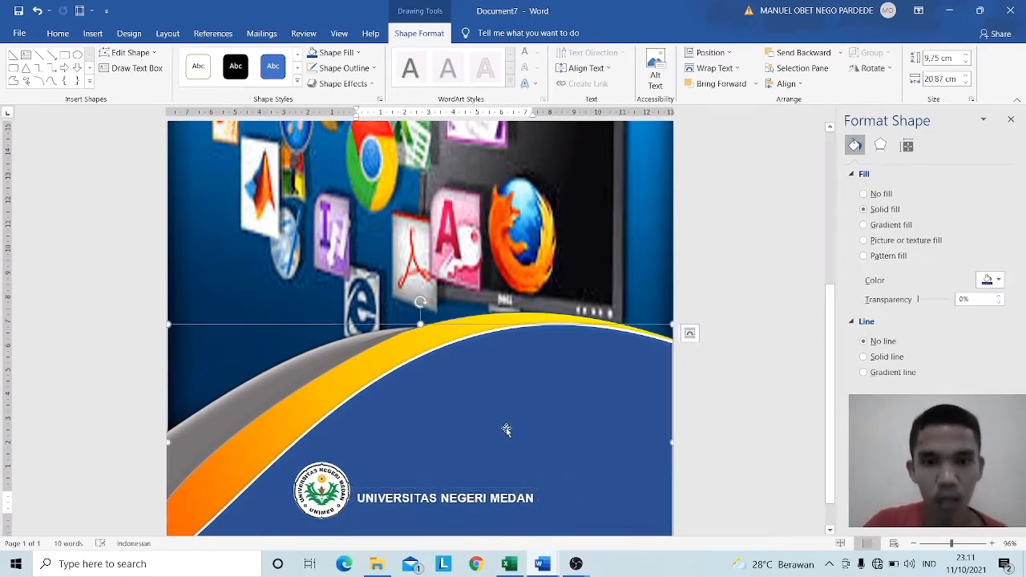
{"action": "left_click", "coordinate": [1012, 119]}
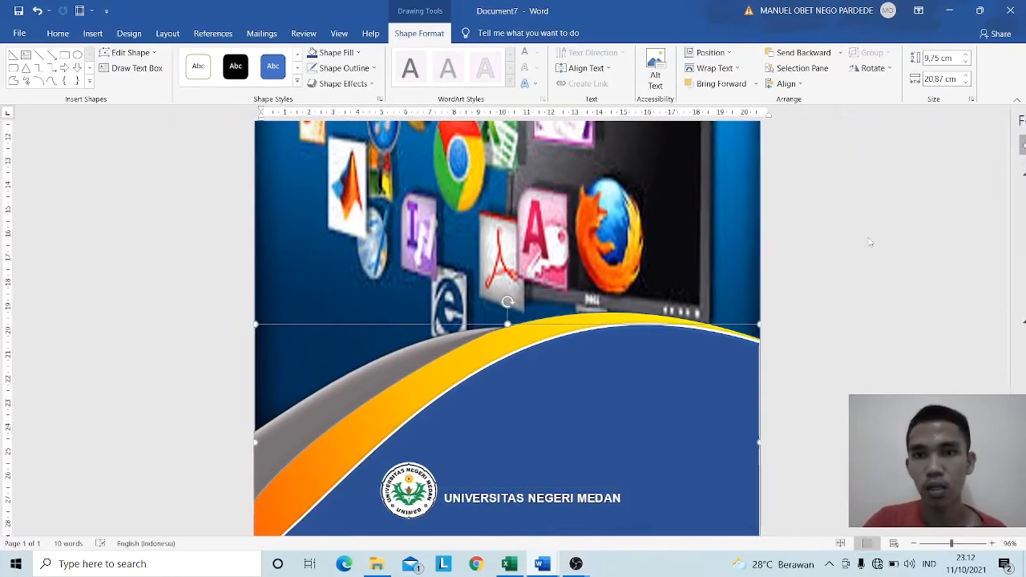
- Zoom out to 45% to view the whole cover page
{"action": "key", "text": "ctrl+Home"}
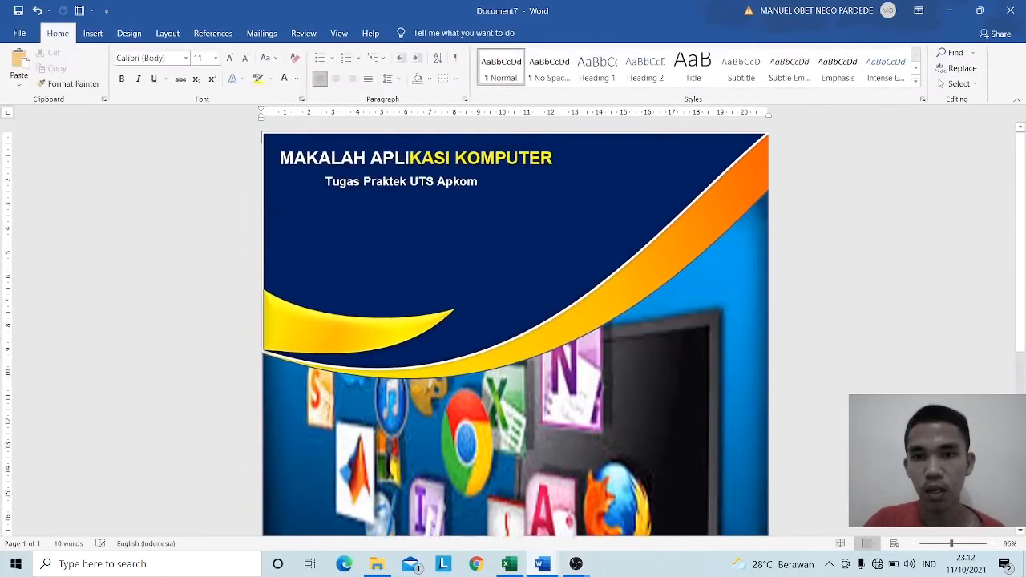
{"action": "left_click", "coordinate": [940, 544]}
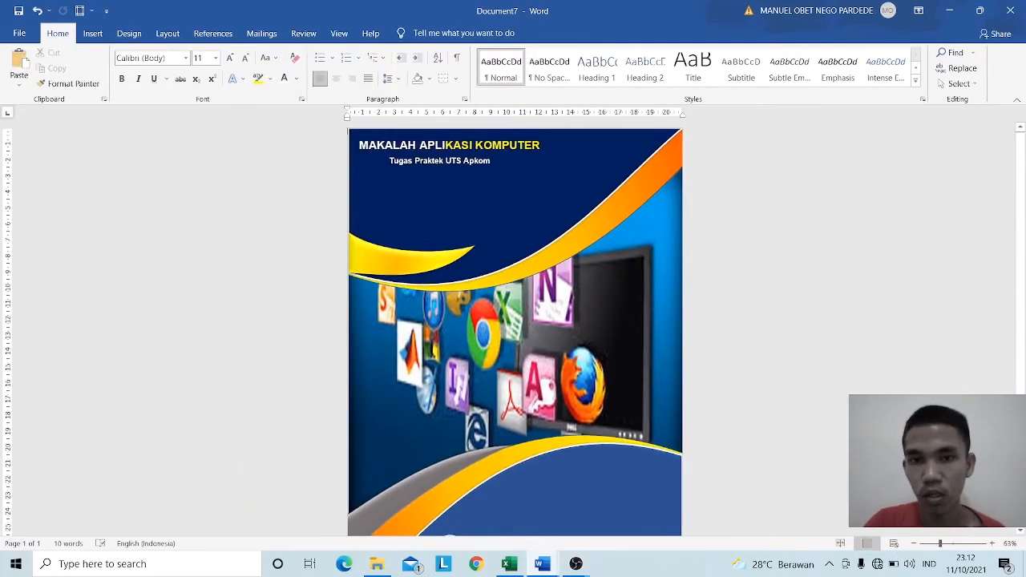
{"action": "left_click", "coordinate": [933, 544]}
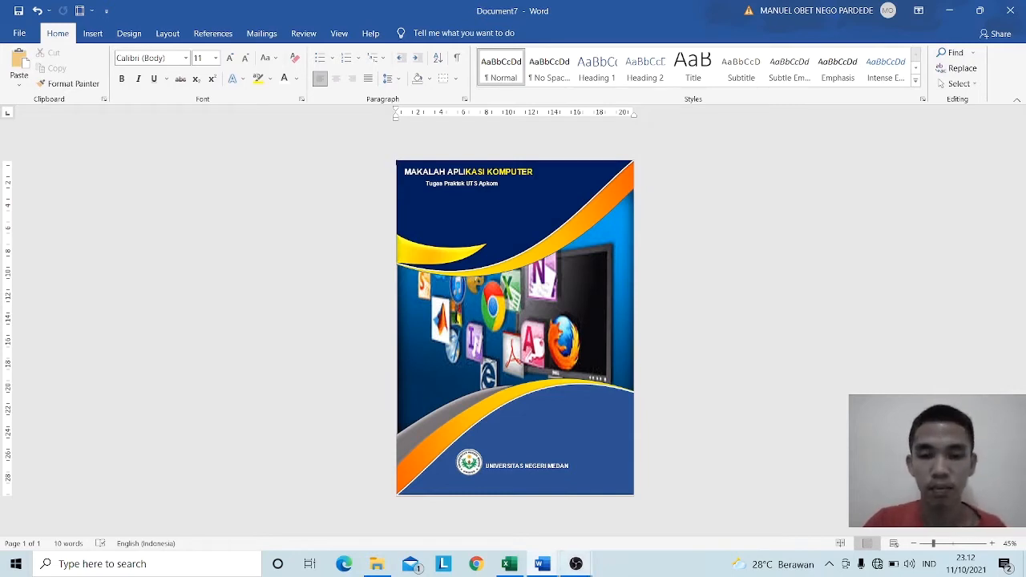
{"action": "mouse_move", "coordinate": [575, 564]}
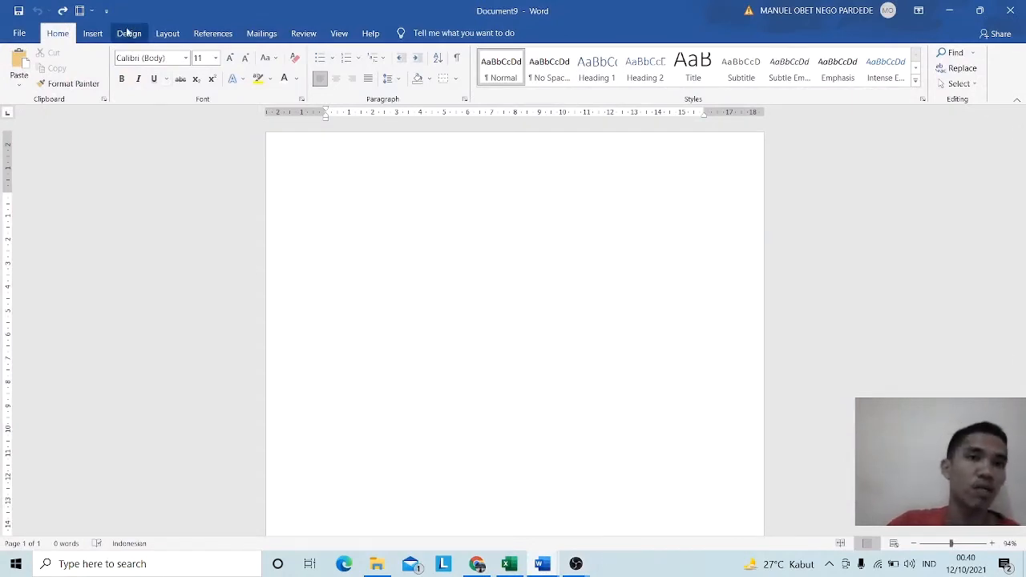
- Set the paper size of the new blank document to A4
{"action": "left_click", "coordinate": [166, 37]}
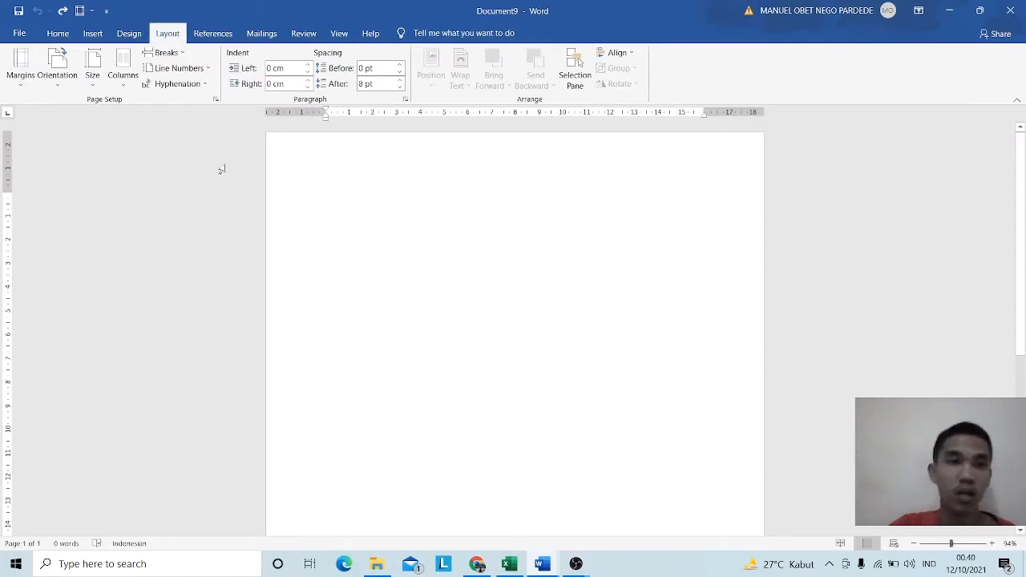
{"action": "left_click", "coordinate": [92, 68]}
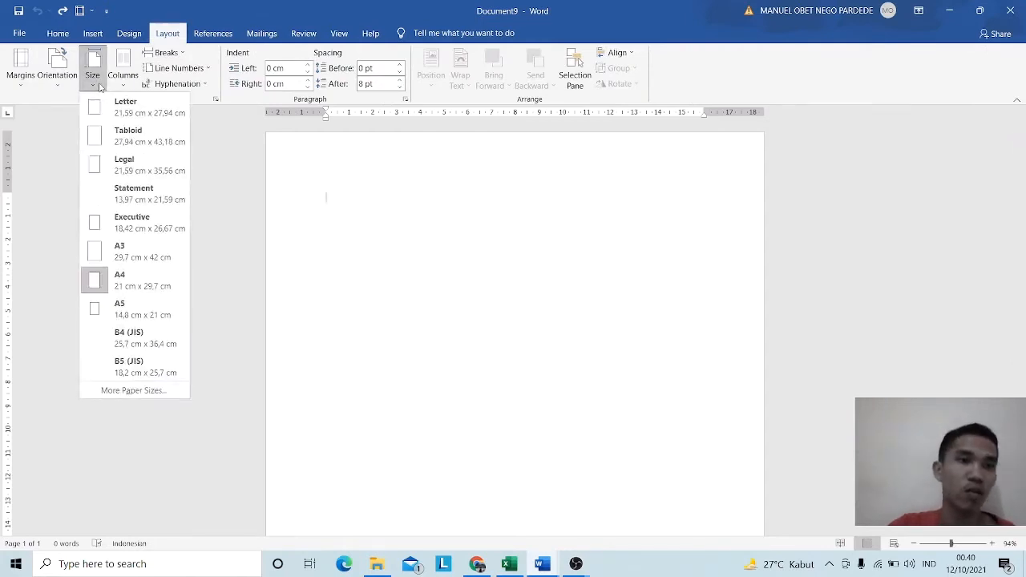
{"action": "left_click", "coordinate": [95, 287]}
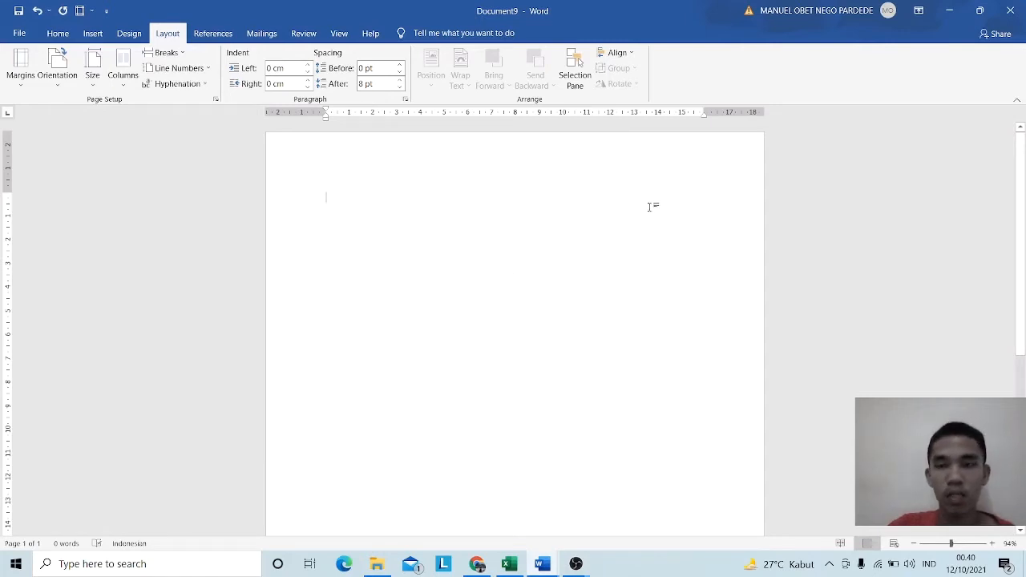
- Open the page header for editing and set it to centred alignment with the Arial font at size 14
{"action": "double_click", "coordinate": [475, 148]}
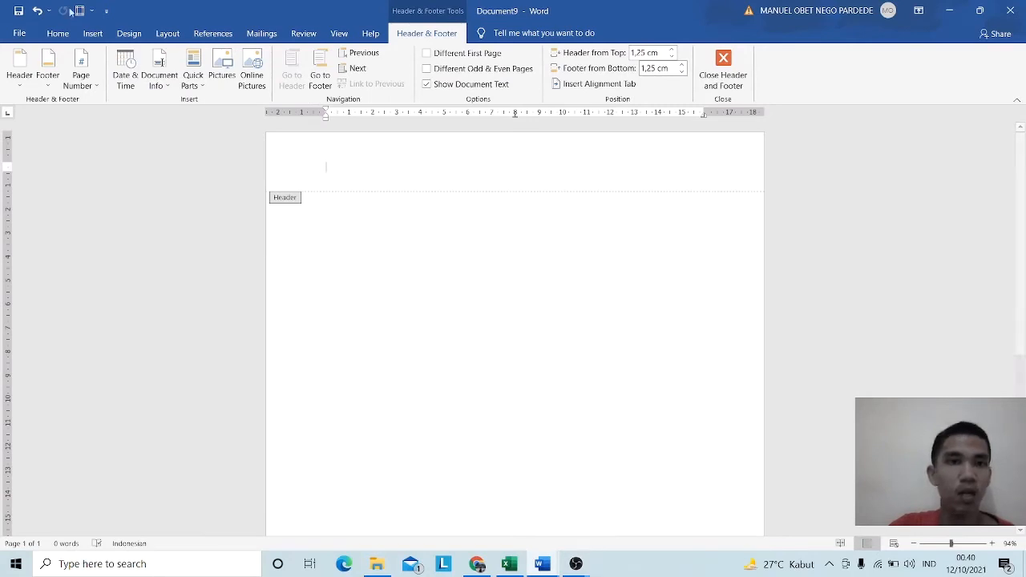
{"action": "left_click", "coordinate": [57, 34]}
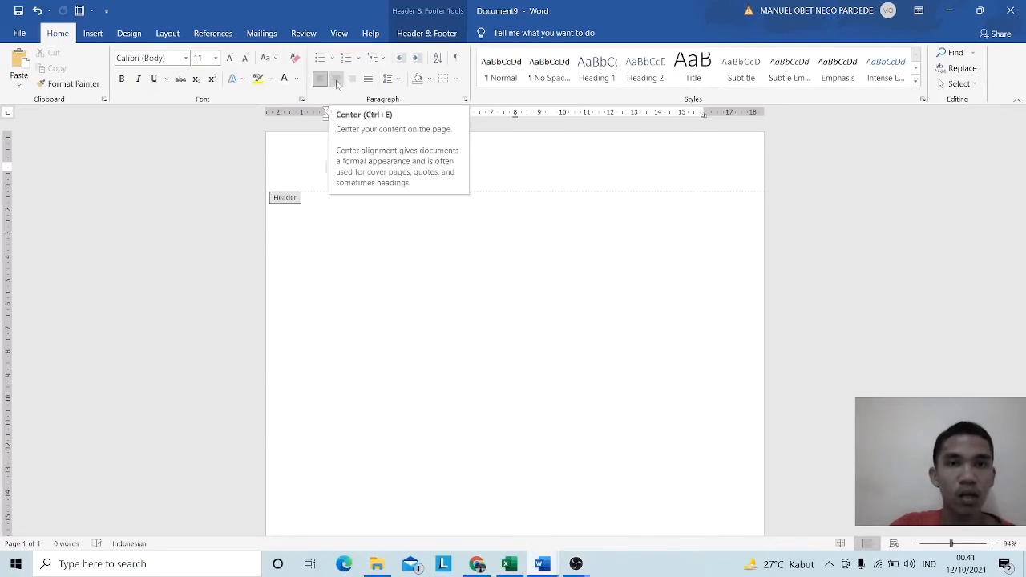
{"action": "left_click", "coordinate": [338, 80]}
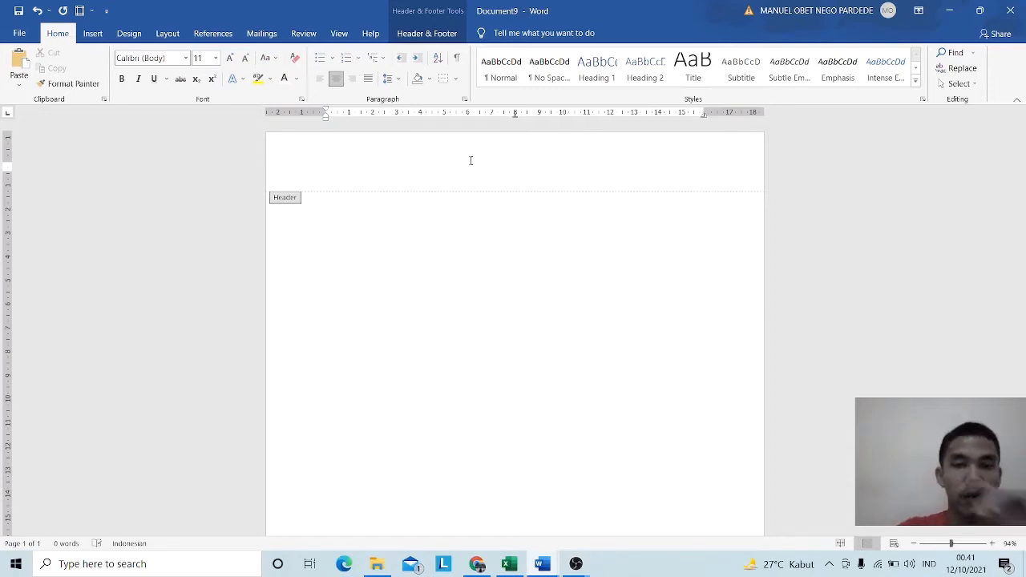
{"action": "left_click", "coordinate": [185, 58]}
{"action": "left_click", "coordinate": [160, 138]}
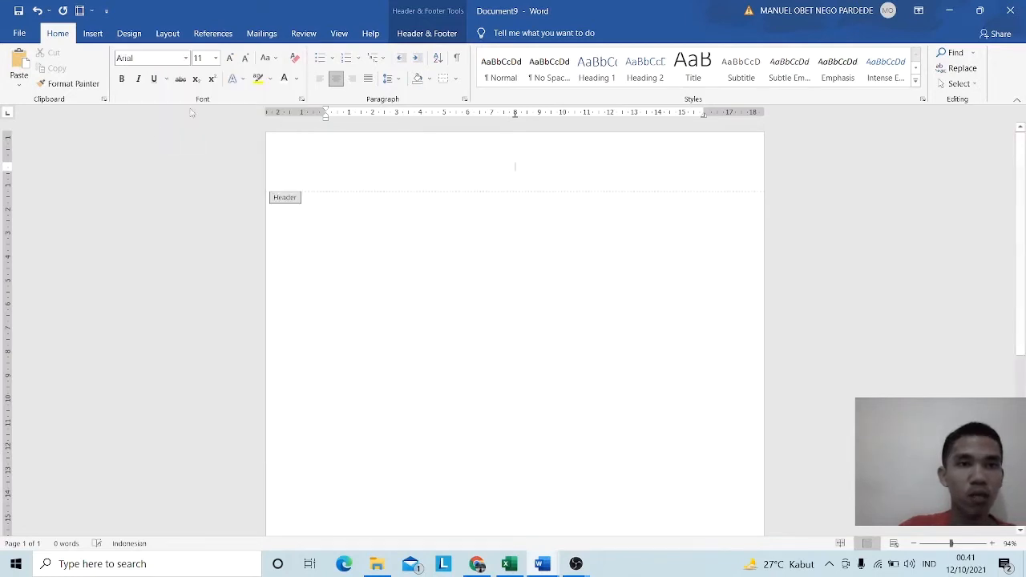
{"action": "left_click", "coordinate": [215, 59]}
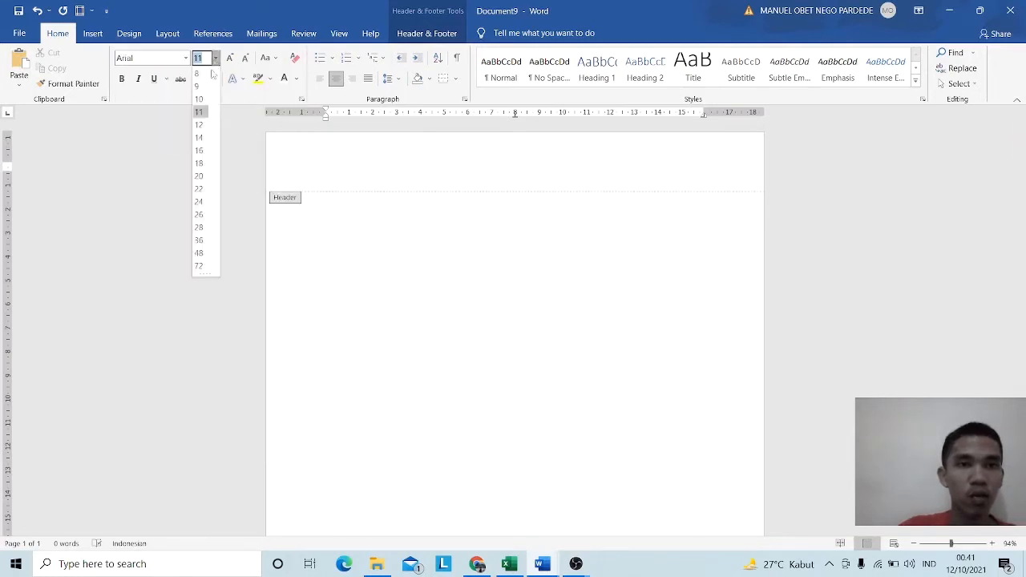
{"action": "left_click", "coordinate": [199, 137]}
- Enter the first header line in capitals as KEMETERIAN RISET, TEKNOLOGI, DAN PENDIDIKAN TINGGI
{"action": "key", "text": "Caps_Lock"}
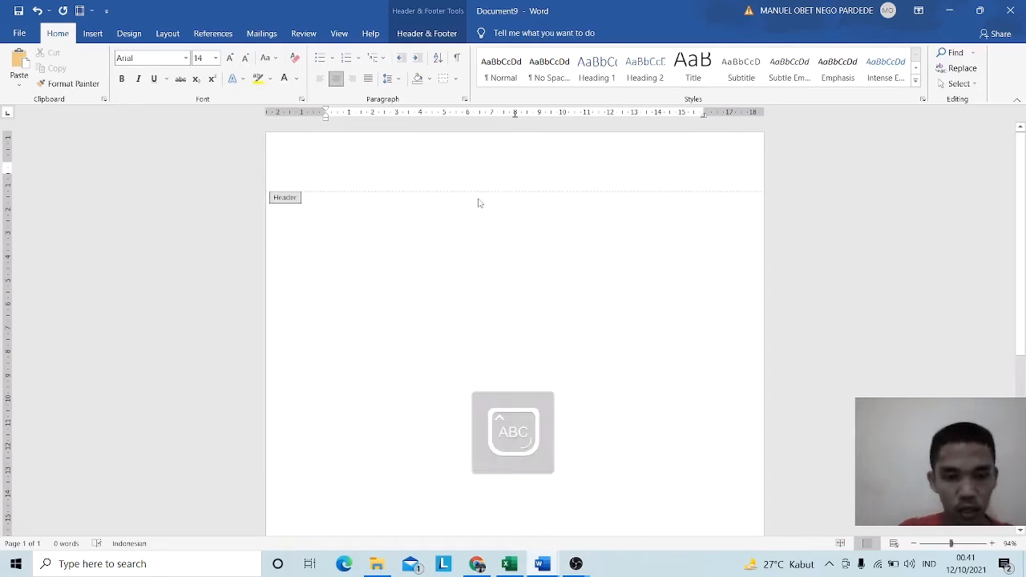
{"action": "type", "text": "KEME"}
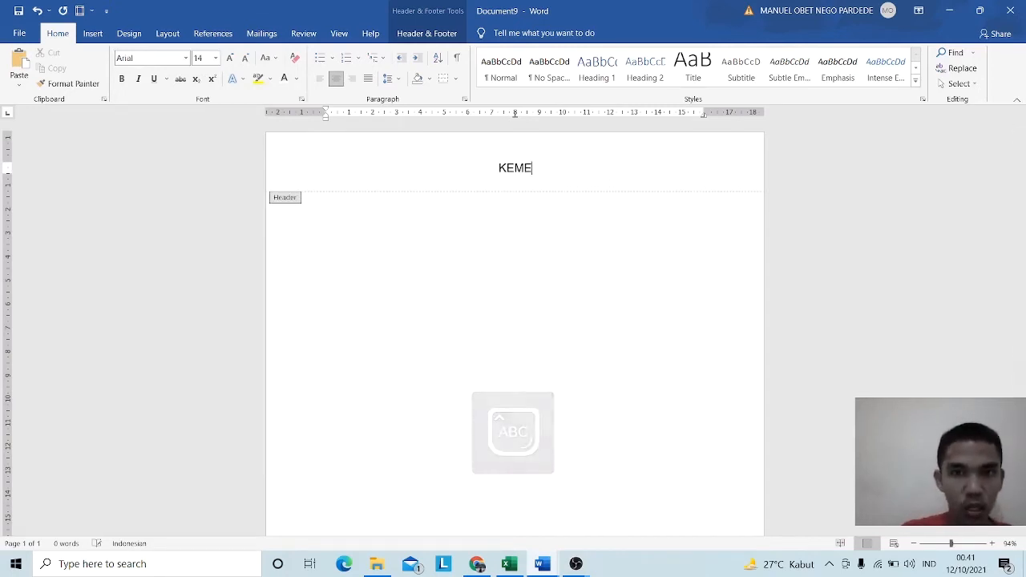
{"action": "type", "text": "TER"}
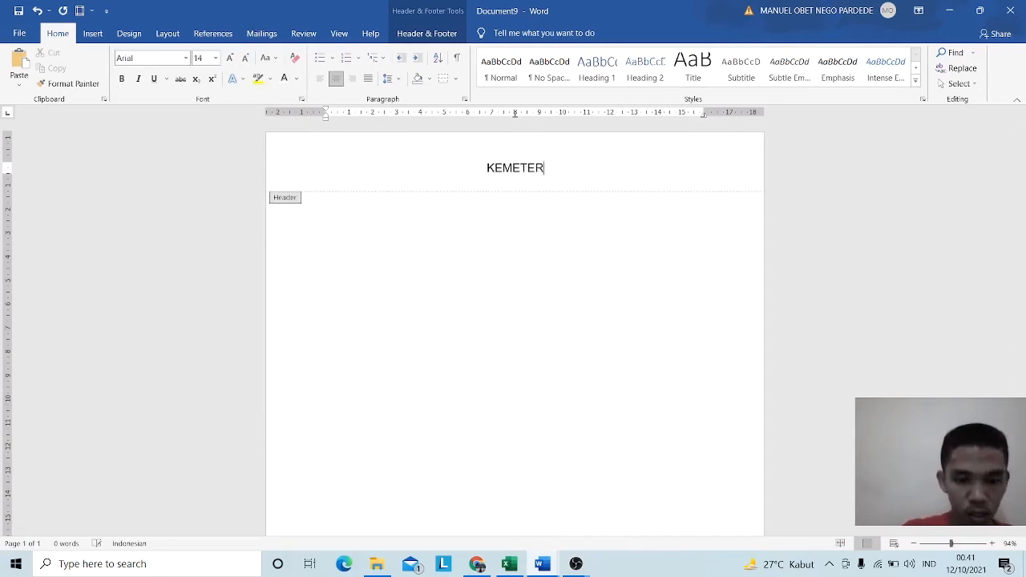
{"action": "type", "text": "IAN R"}
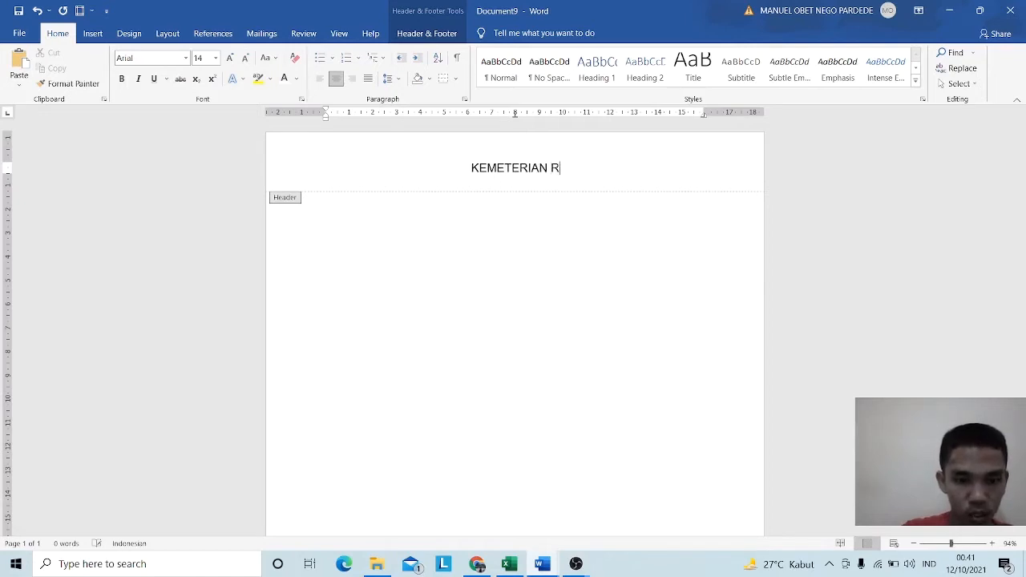
{"action": "type", "text": "ISET, "}
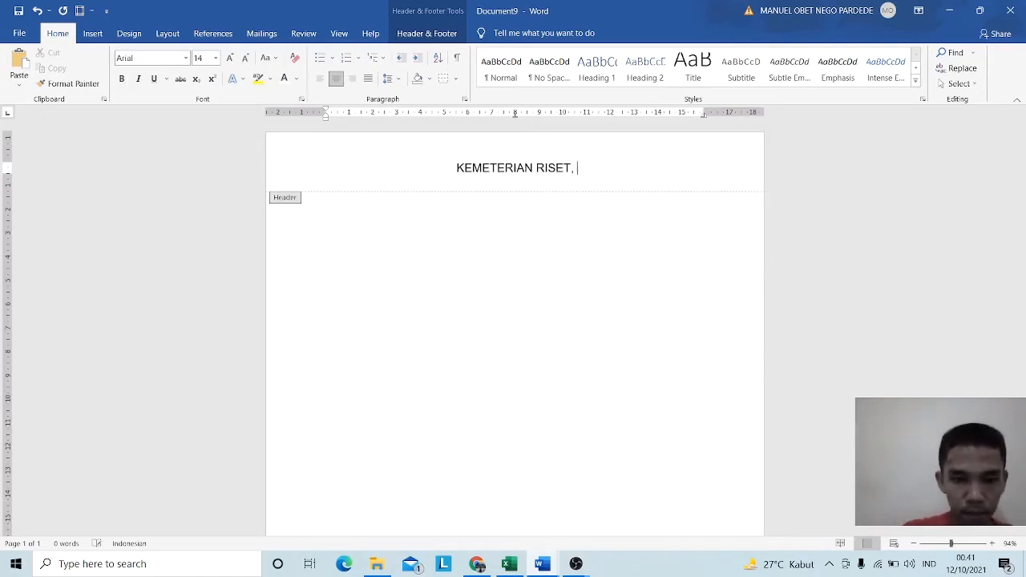
{"action": "type", "text": "TEK"}
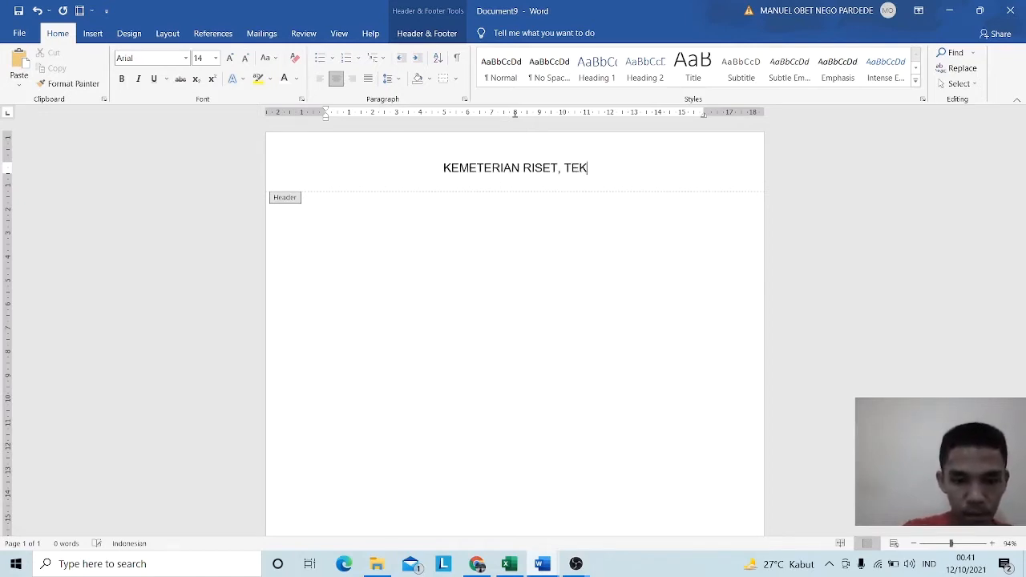
{"action": "type", "text": "NOLOGI"}
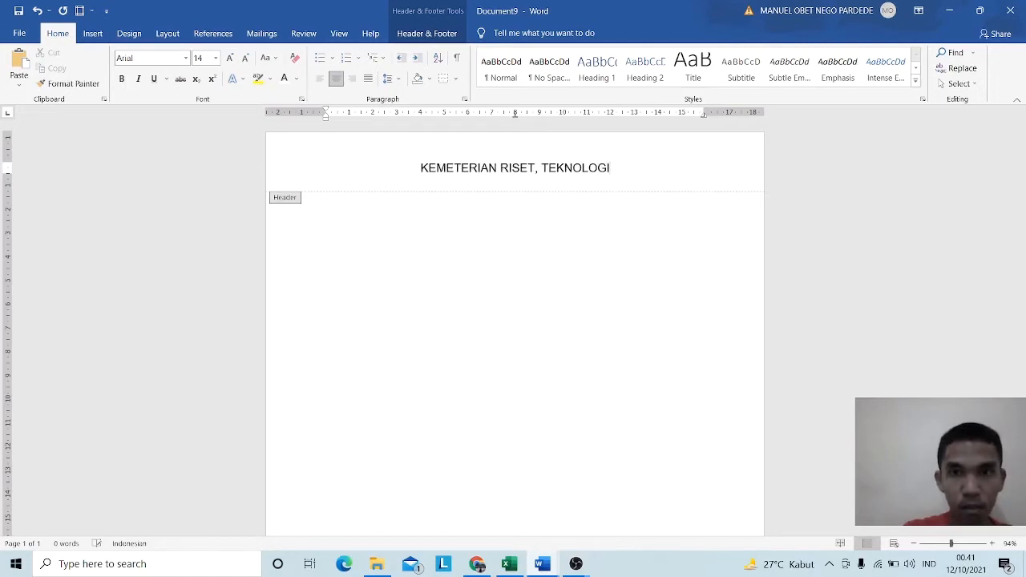
{"action": "type", "text": ", "}
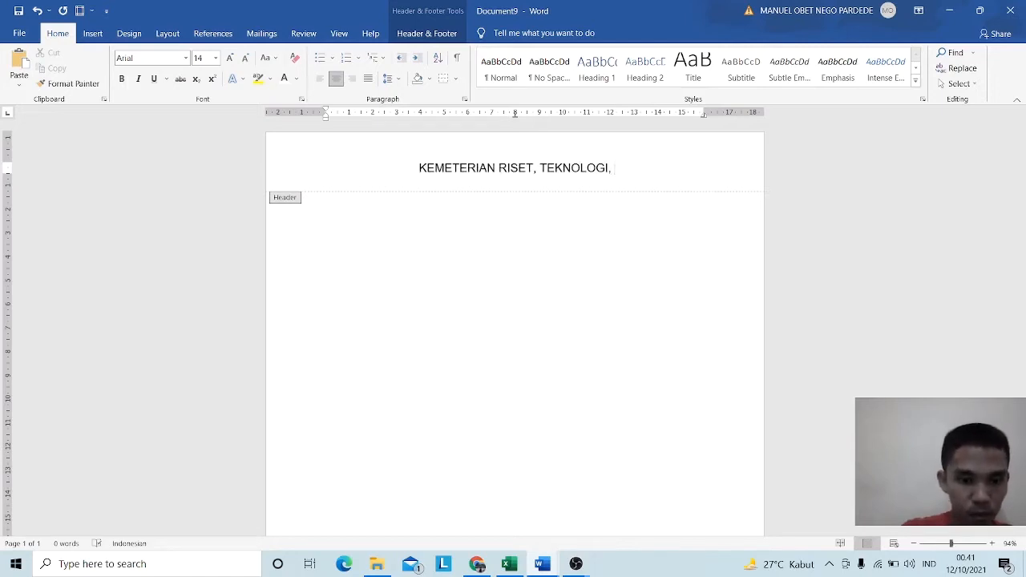
{"action": "type", "text": "DAN PEN"}
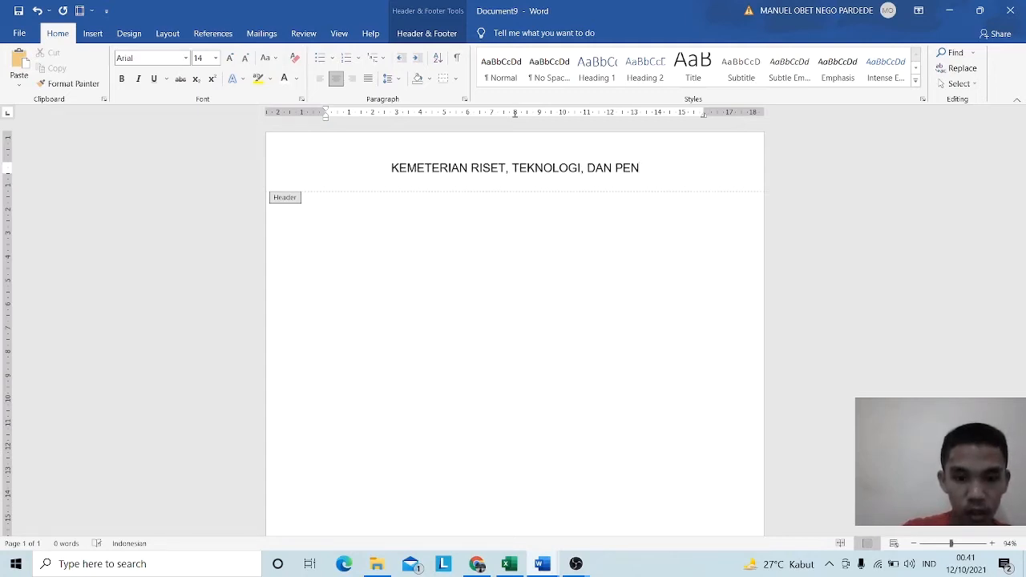
{"action": "type", "text": "DIDIKAN"}
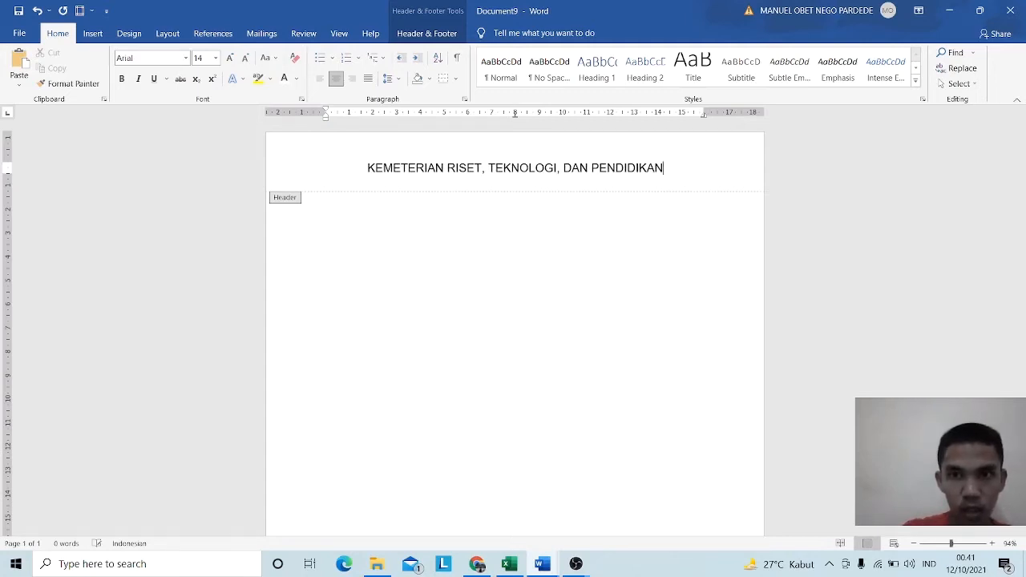
{"action": "type", "text": " TINGGI"}
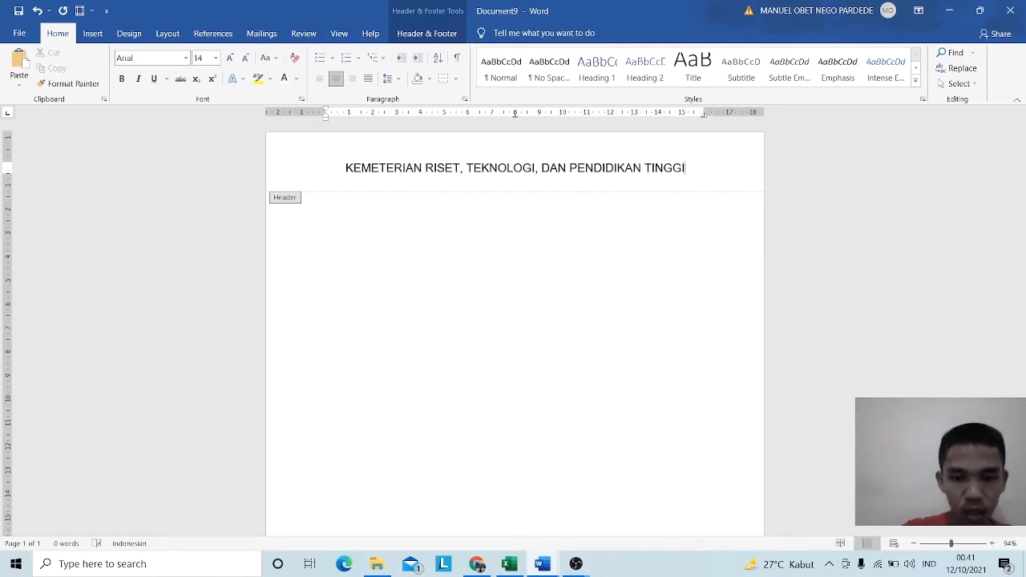
- Add a second header line in capitals reading UNIVERSITAS NEGERI MEDAN
{"action": "key", "text": "Return"}
{"action": "type", "text": "UM"}
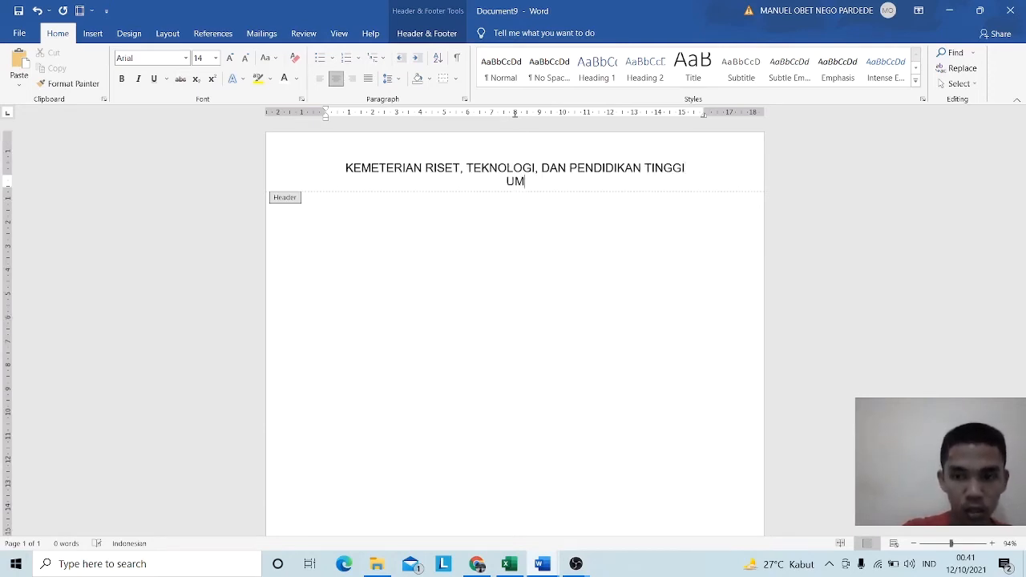
{"action": "key", "text": "BackSpace"}
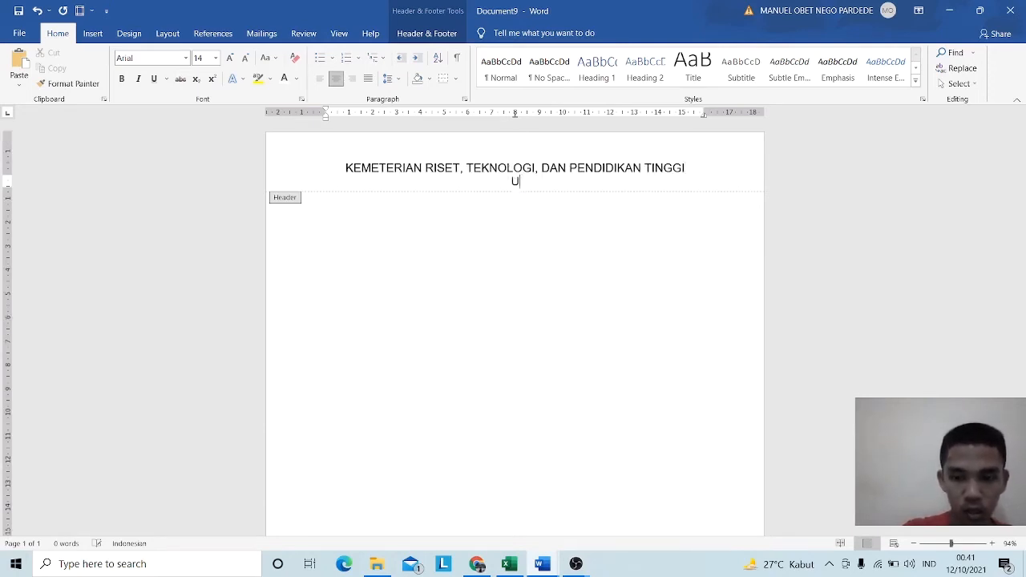
{"action": "type", "text": "NIVE"}
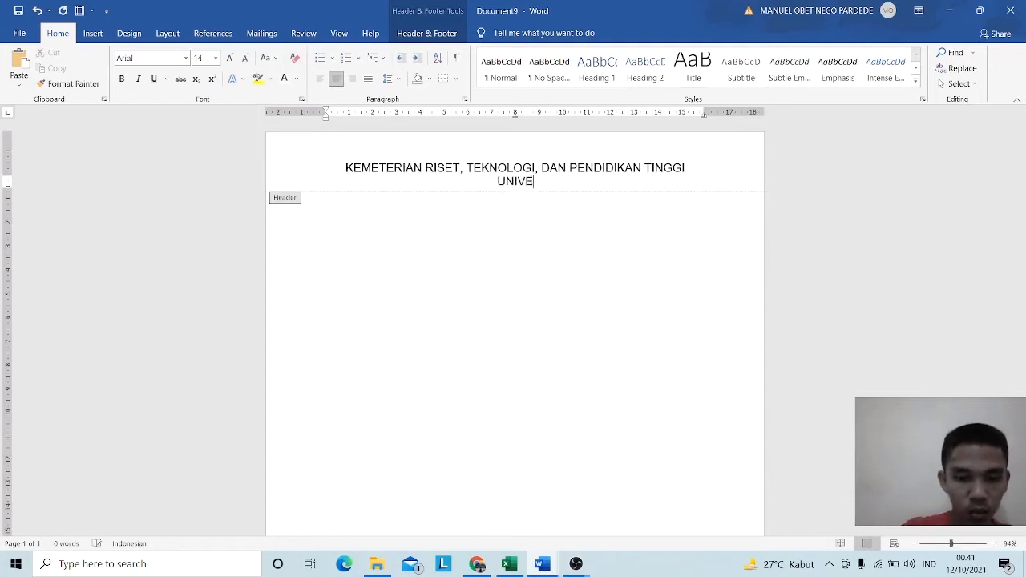
{"action": "type", "text": "RSITAS"}
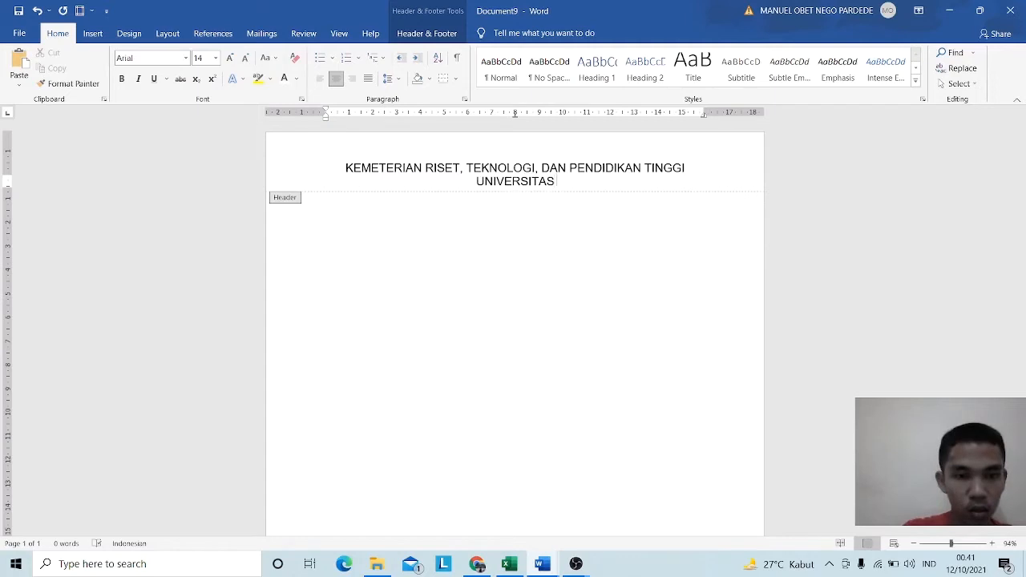
{"action": "type", "text": " NEGER"}
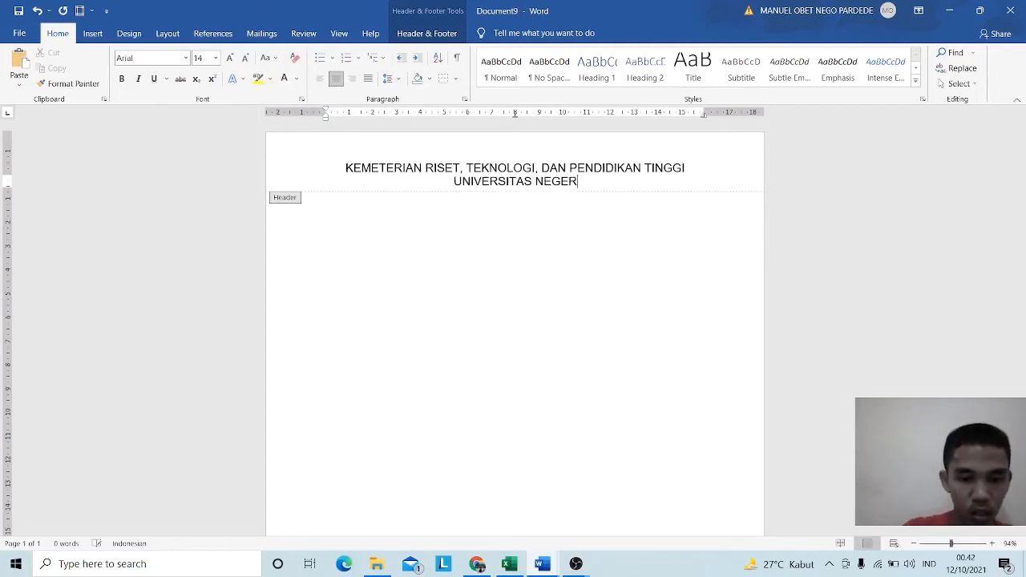
{"action": "type", "text": "I MEDAN"}
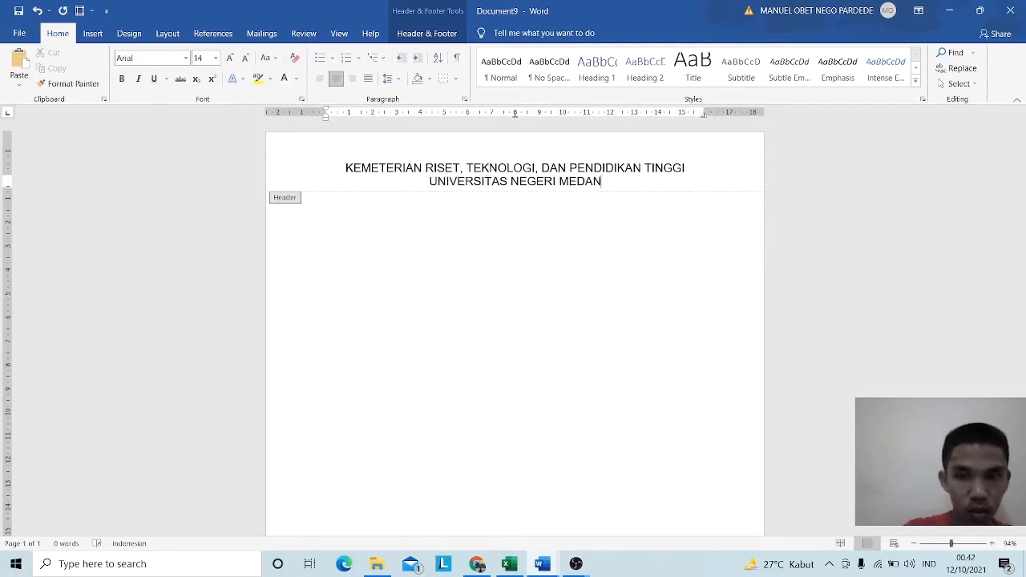
- Begin the third header line with the university's street name, capitalizing only the first letter of each word
{"action": "key", "text": "Return"}
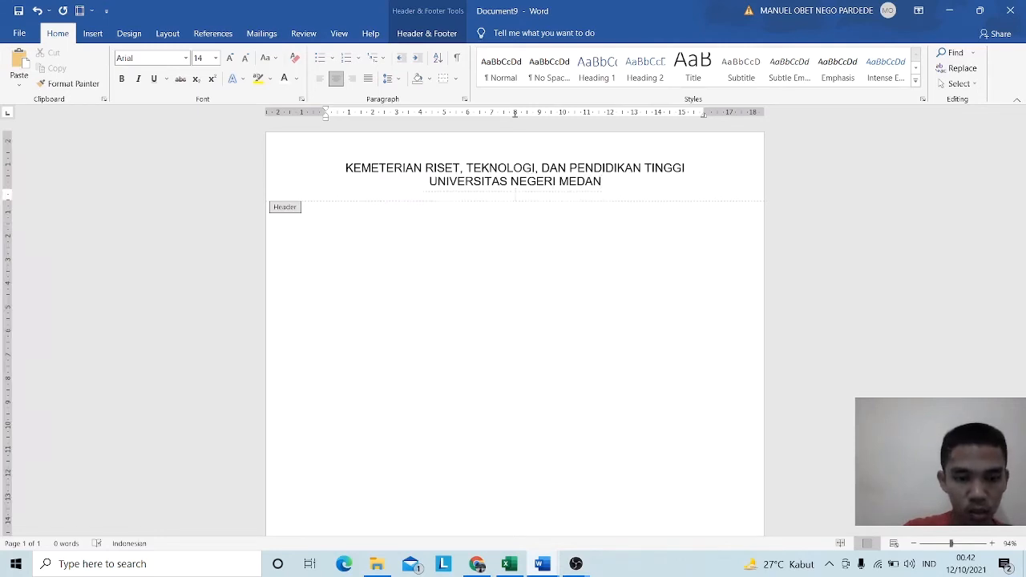
{"action": "type", "text": "J"}
{"action": "key", "text": "Caps_Lock"}
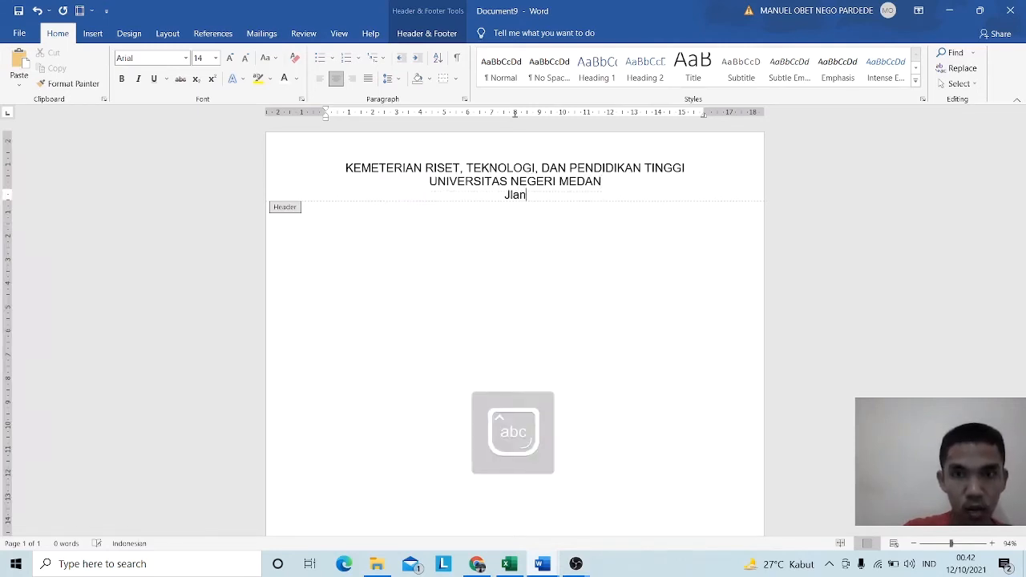
{"action": "type", "text": "lan"}
{"action": "key", "text": "BackSpace"}
{"action": "key", "text": "BackSpace"}
{"action": "key", "text": "BackSpace"}
{"action": "type", "text": "a"}
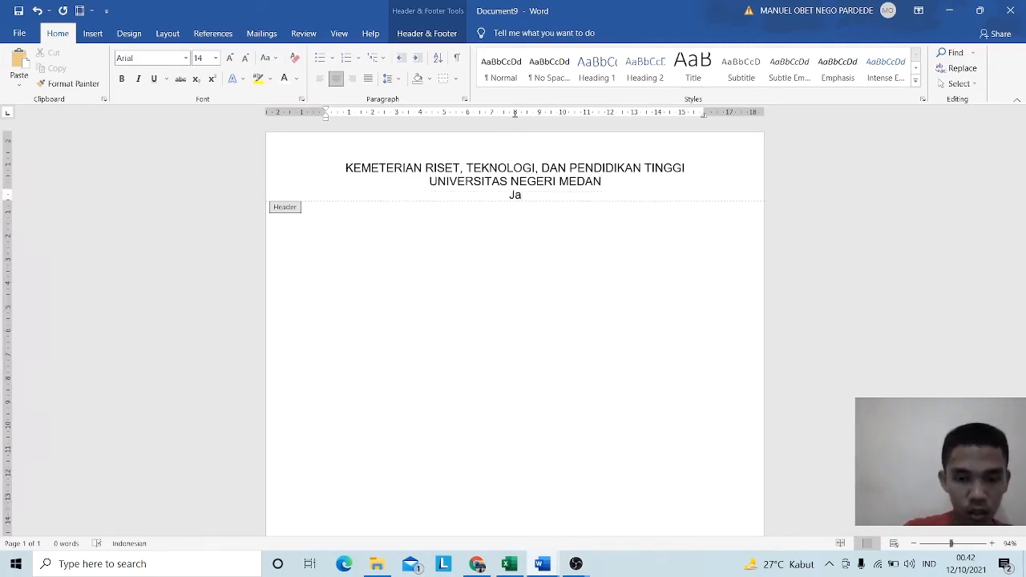
{"action": "type", "text": "lan"}
{"action": "key", "text": "Caps_Lock"}
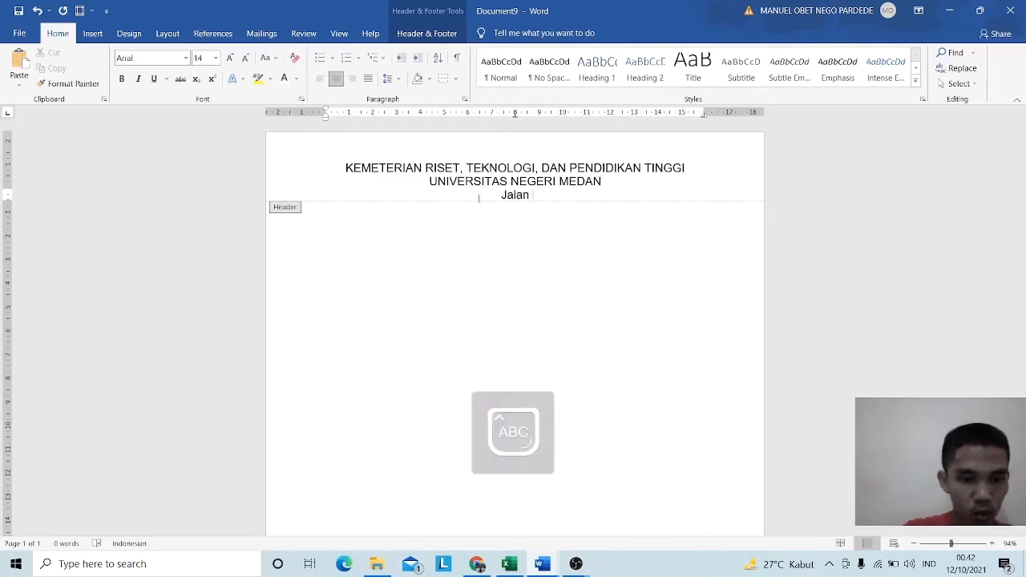
{"action": "type", "text": "W"}
{"action": "key", "text": "Caps_Lock"}
{"action": "type", "text": "illem"}
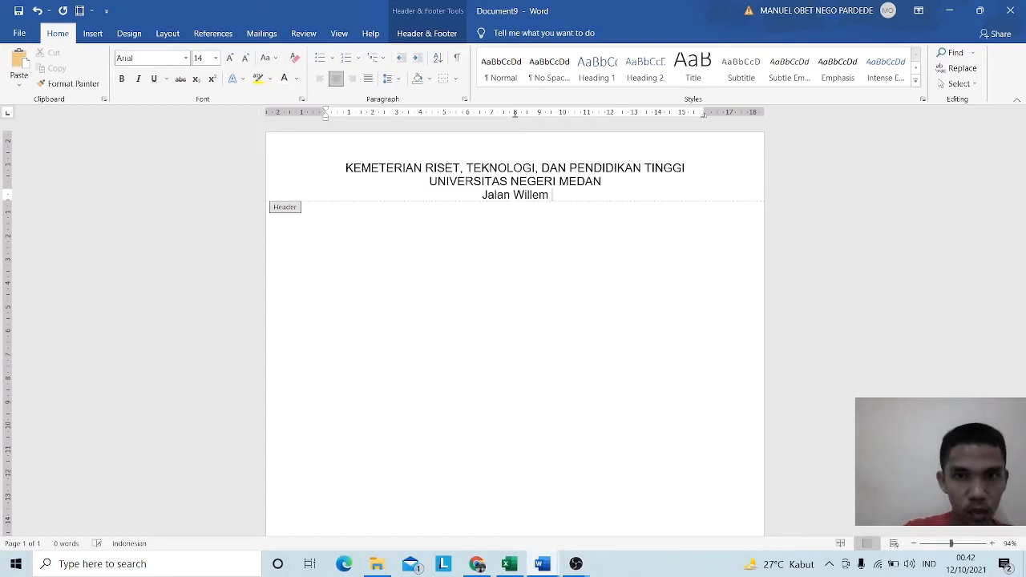
{"action": "key", "text": "Caps_Lock"}
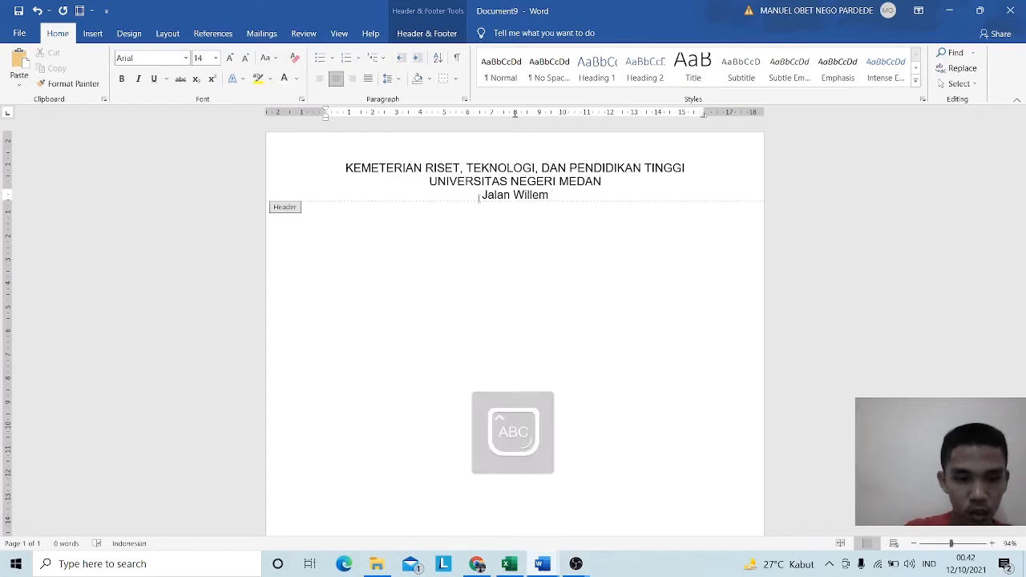
{"action": "type", "text": "I"}
{"action": "key", "text": "Caps_Lock"}
{"action": "type", "text": "skandar"}
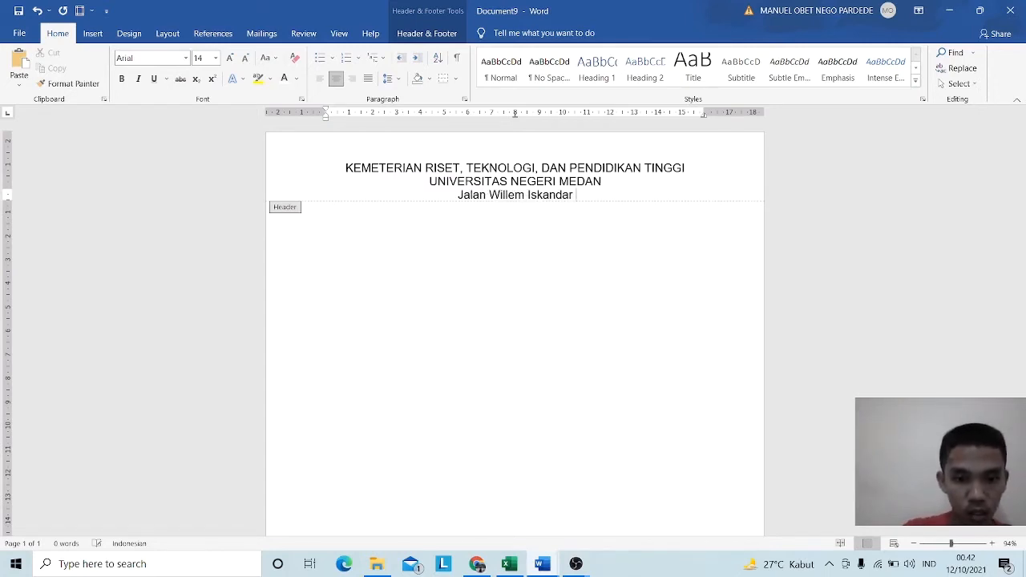
- Extend the street address on the third header line with the abbreviated Psr. designation and its Roman numeral
{"action": "key", "text": "Caps_Lock"}
{"action": "type", "text": "P"}
{"action": "key", "text": "Caps_Lock"}
{"action": "type", "text": "sr"}
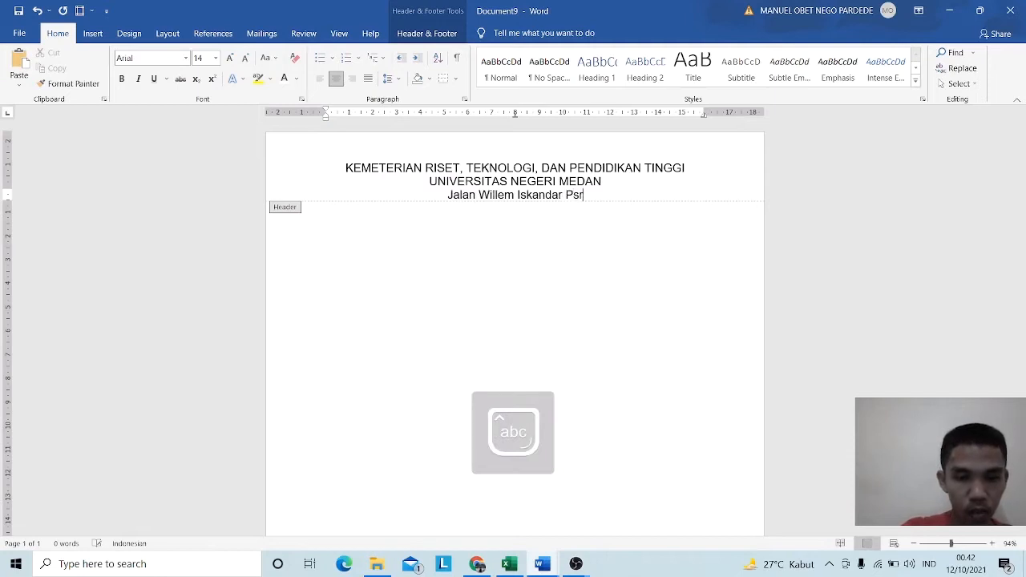
{"action": "type", "text": "."}
{"action": "key", "text": "Caps_Lock"}
{"action": "type", "text": "V"}
{"action": "key", "text": "Caps_Lock"}
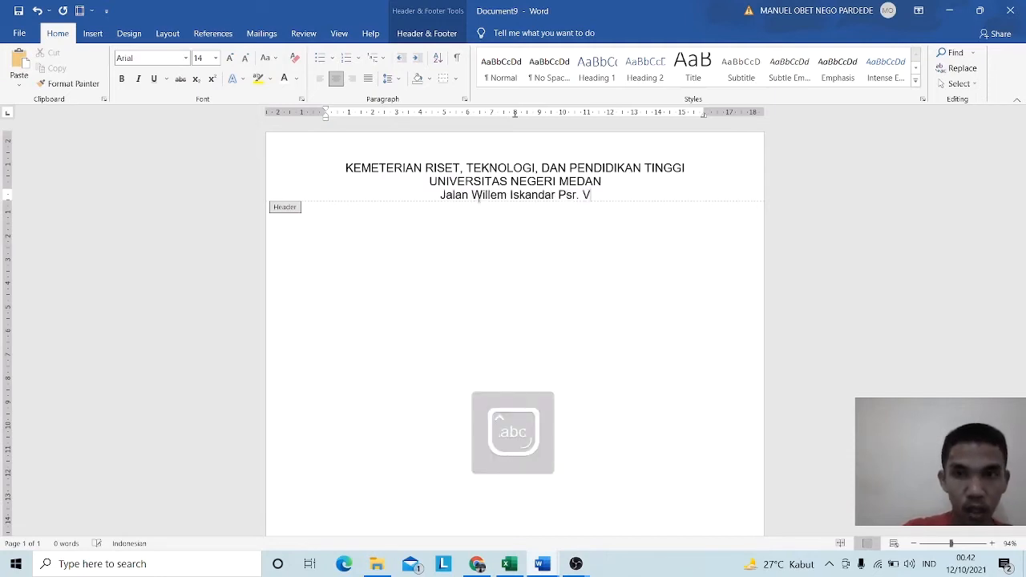
- Append a dash and the label Kotak Pos, with both words capitalized, to the address line
{"action": "key", "text": "Caps_Lock"}
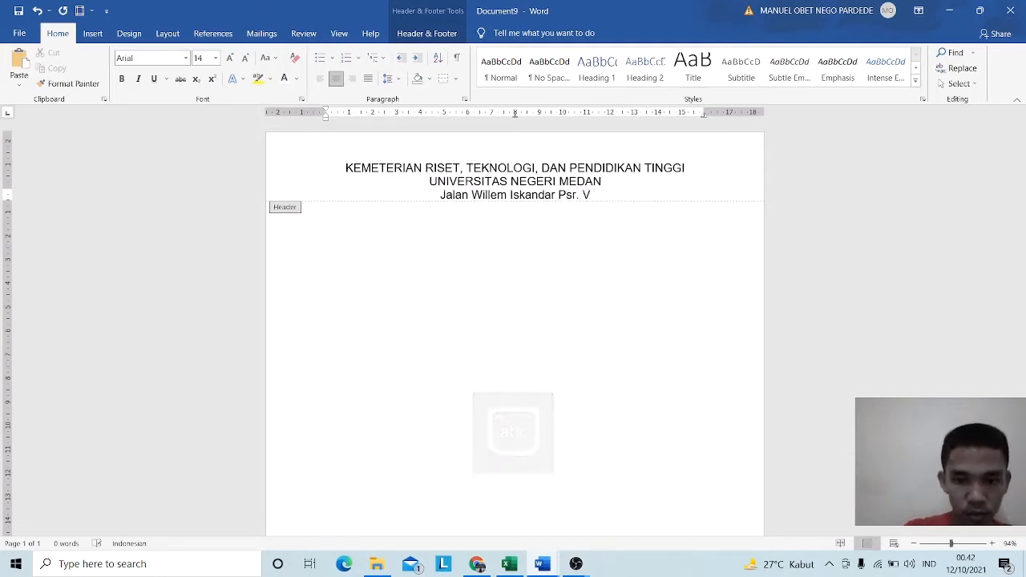
{"action": "type", "text": "- K"}
{"action": "key", "text": "Caps_Lock"}
{"action": "type", "text": "on"}
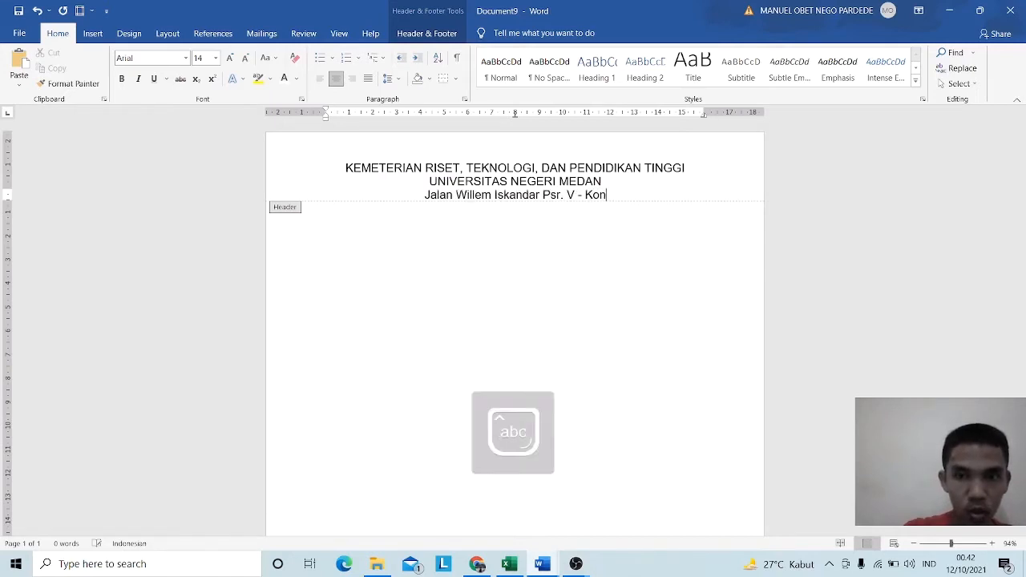
{"action": "key", "text": "BackSpace"}
{"action": "type", "text": "tak "}
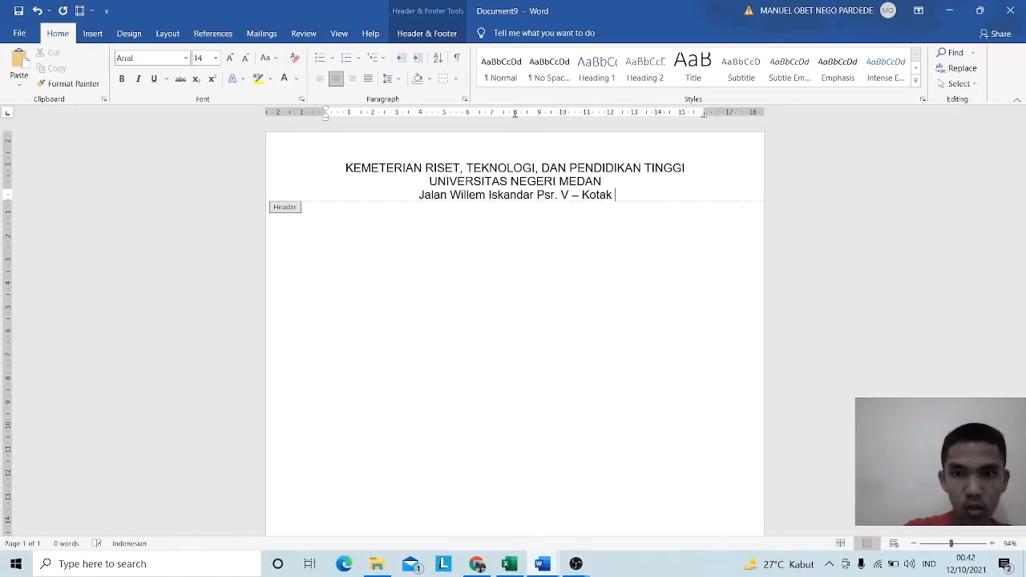
{"action": "type", "text": "pos"}
{"action": "key", "text": "BackSpace"}
{"action": "key", "text": "BackSpace"}
{"action": "key", "text": "BackSpace"}
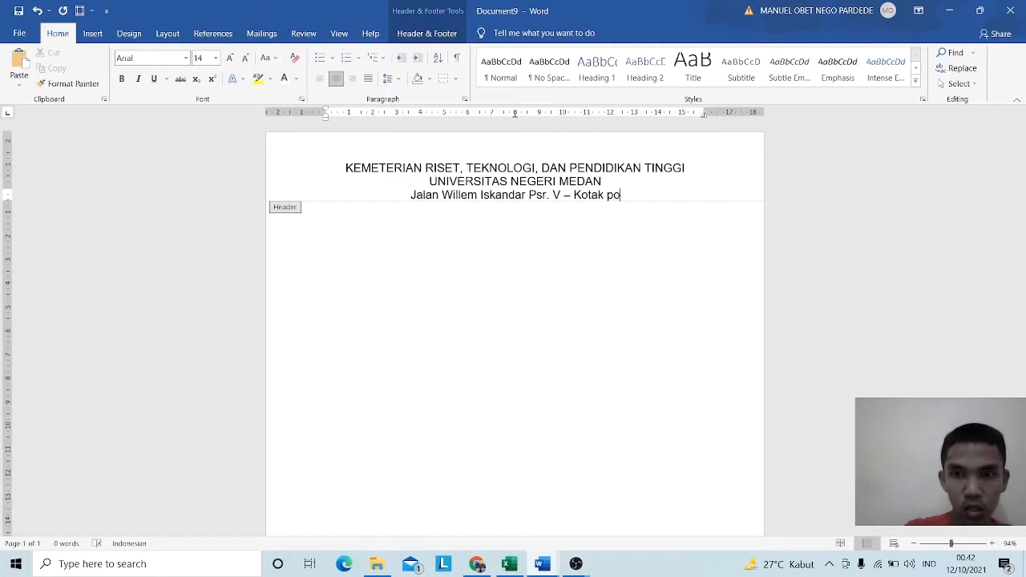
{"action": "key", "text": "Caps_Lock"}
{"action": "type", "text": "P"}
{"action": "key", "text": "Caps_Lock"}
{"action": "type", "text": "os"}
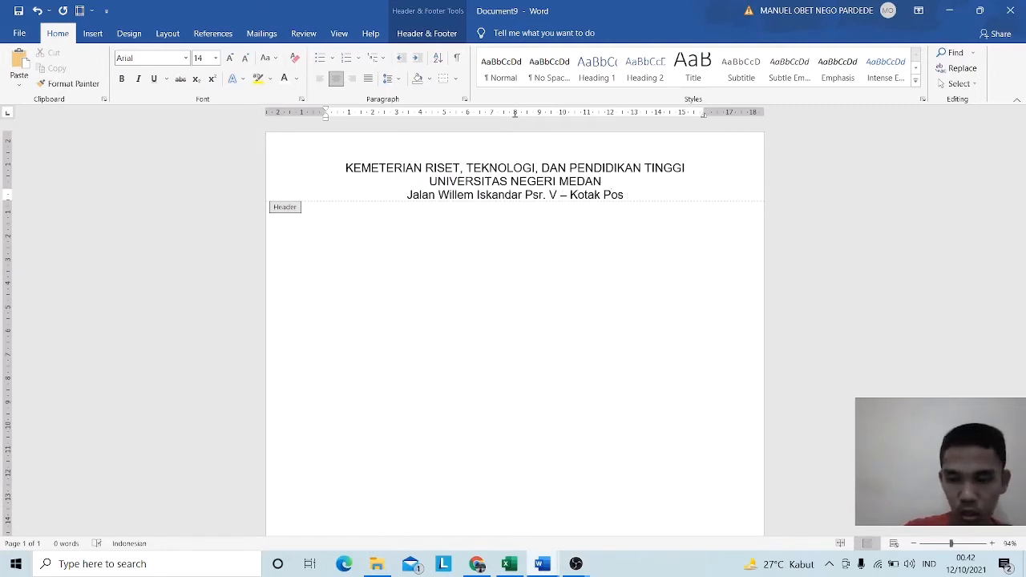
- Complete the address line with the post box number, city and postal code, separating the city and postal code with a space
{"action": "type", "text": " 1589"}
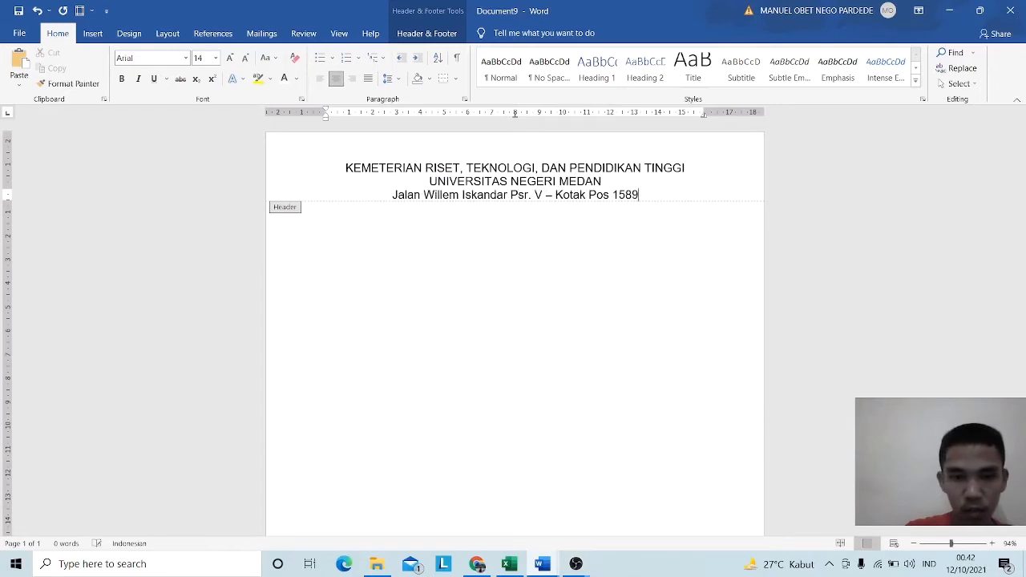
{"action": "type", "text": "Medan"}
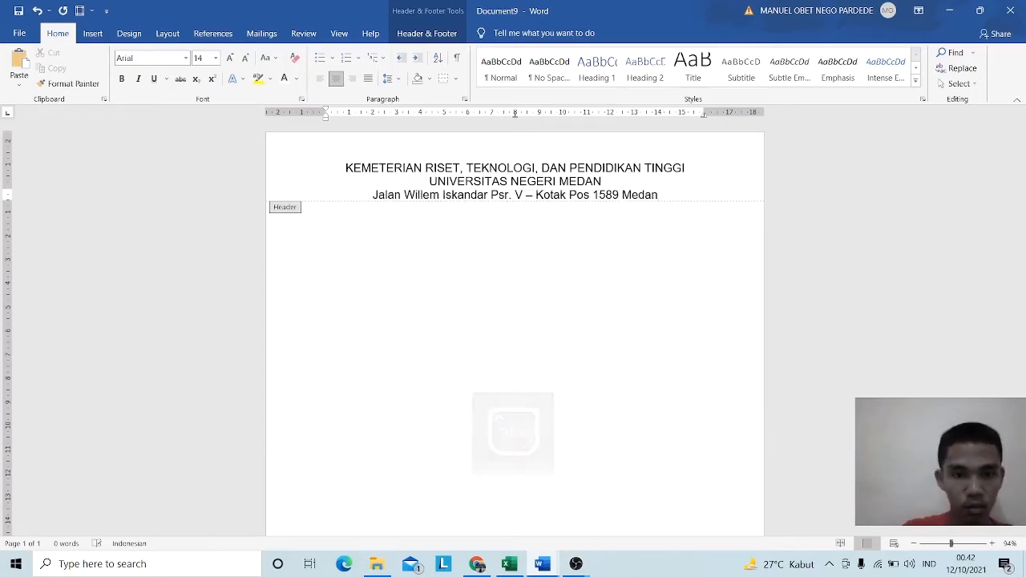
{"action": "type", "text": "20"}
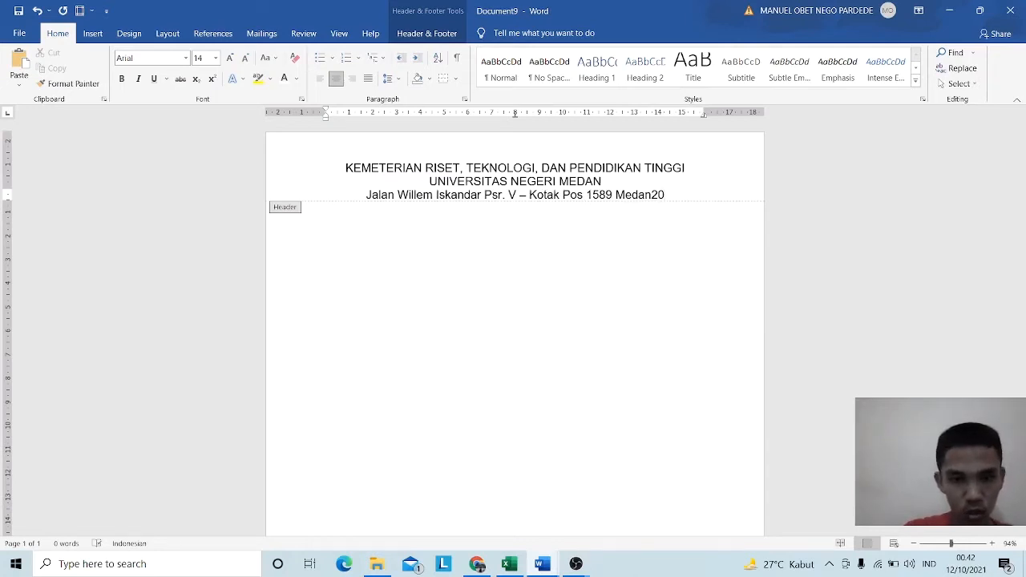
{"action": "type", "text": "211"}
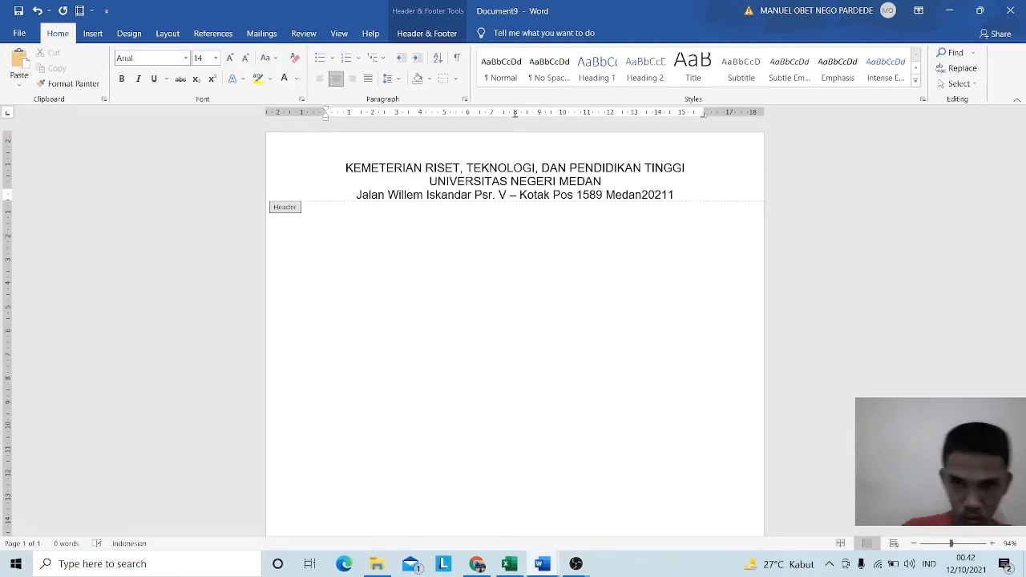
{"action": "left_click", "coordinate": [645, 194]}
{"action": "left_click", "coordinate": [694, 195]}
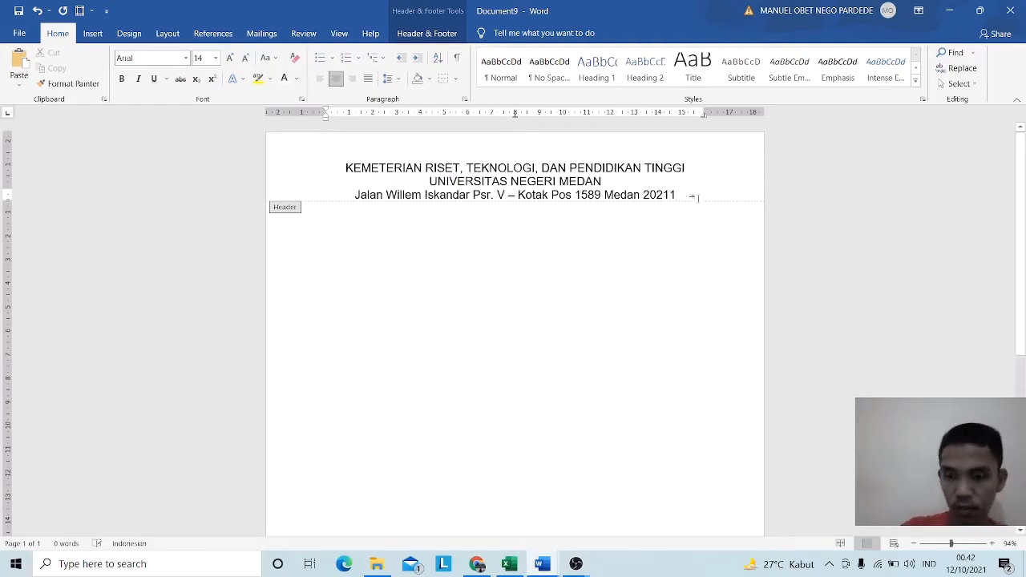
- Add a fourth header line with the label Telp., the university's telephone number with bracketed area code, and the label Fax
{"action": "key", "text": "Return"}
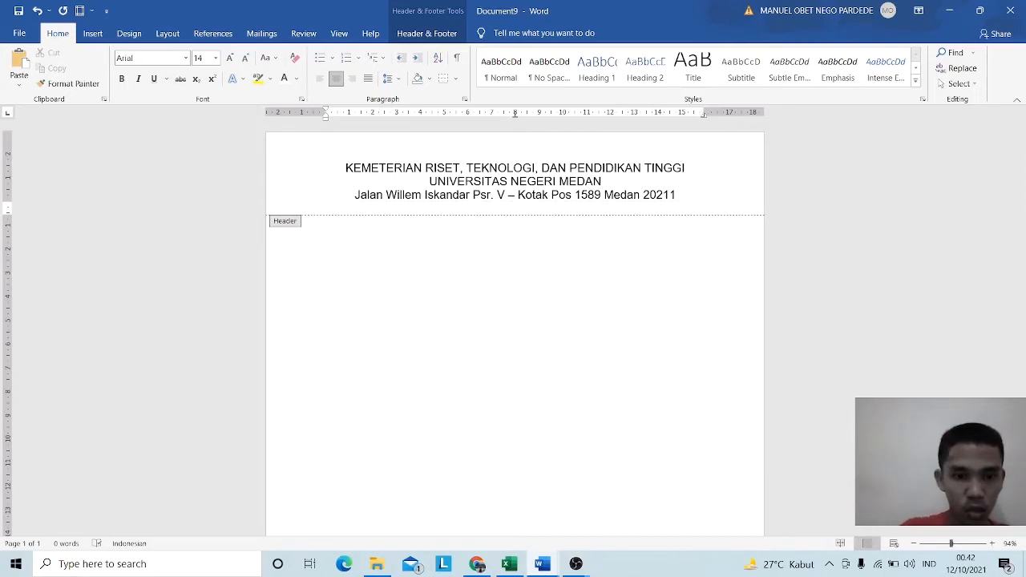
{"action": "type", "text": "Telp "}
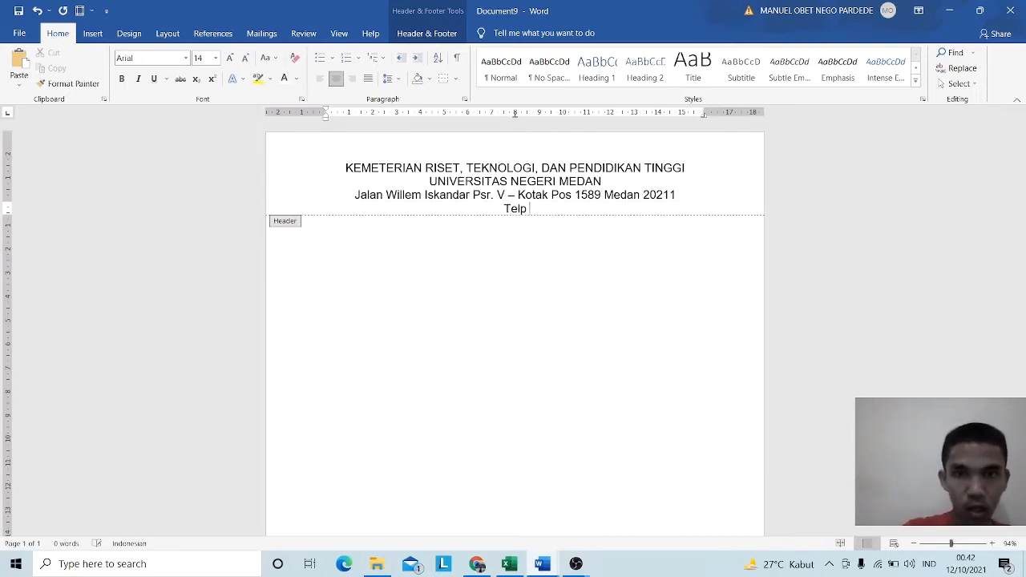
{"action": "type", "text": "."}
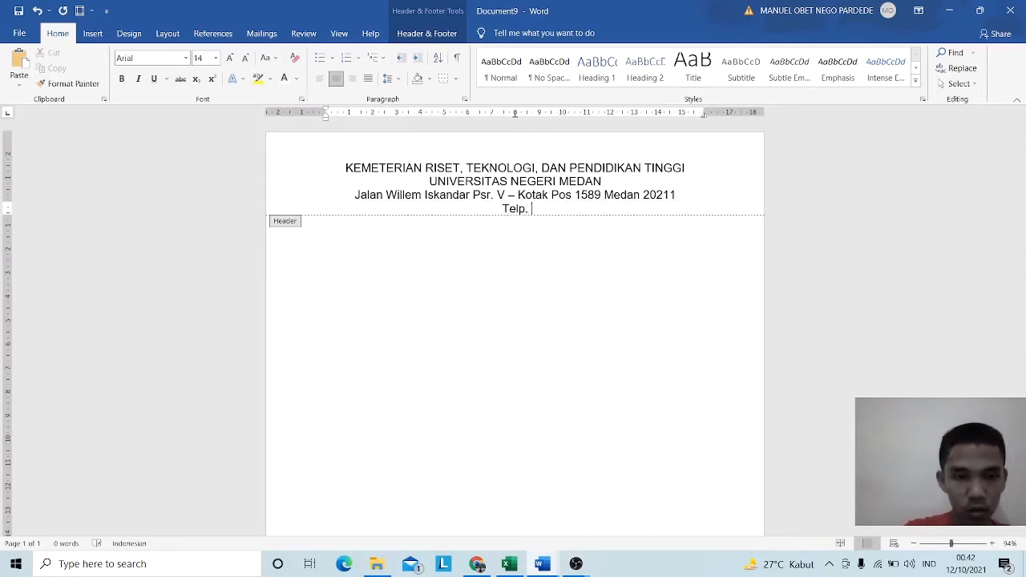
{"action": "type", "text": "()"}
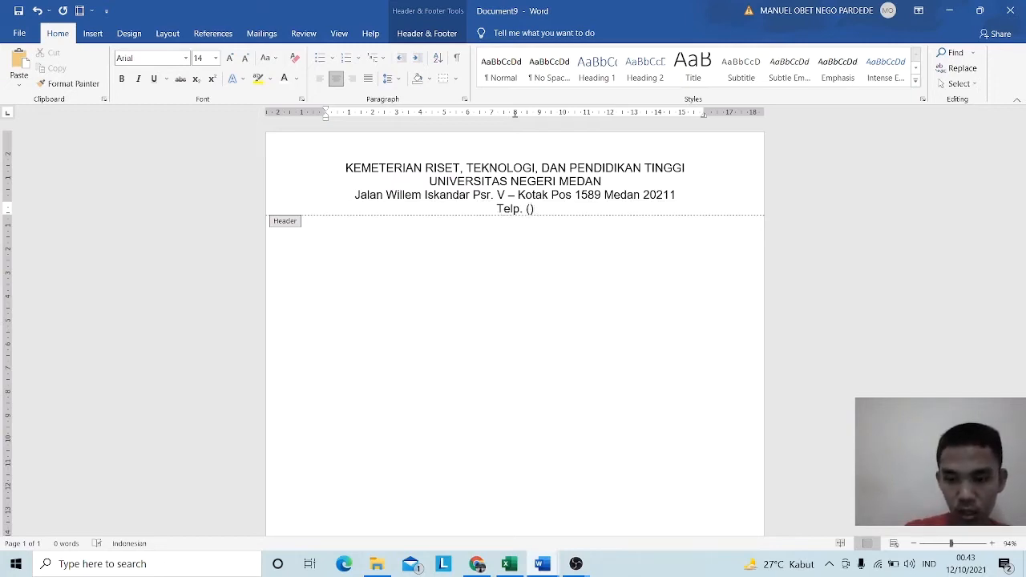
{"action": "key", "text": "Left"}
{"action": "type", "text": "06"}
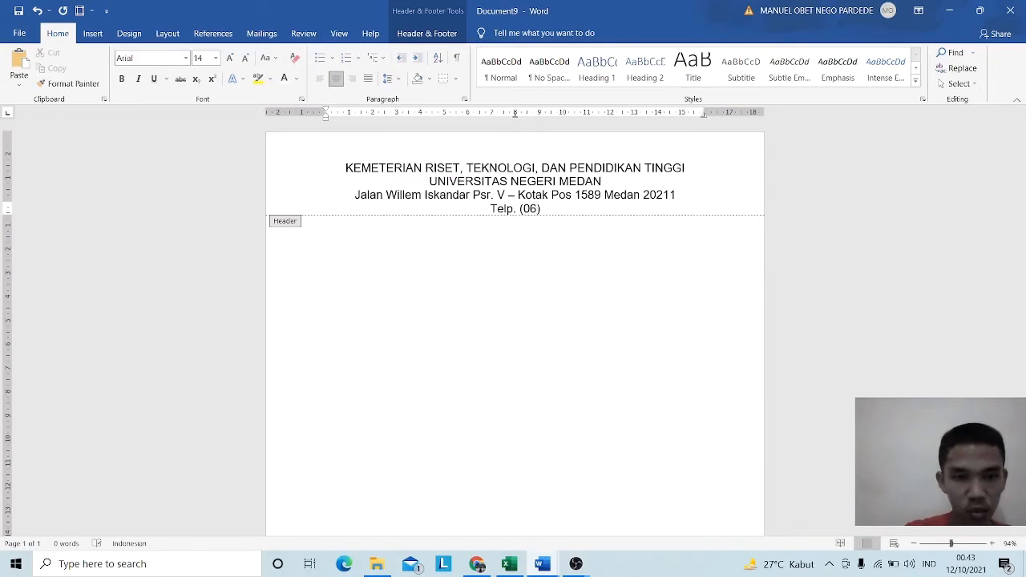
{"action": "type", "text": "1"}
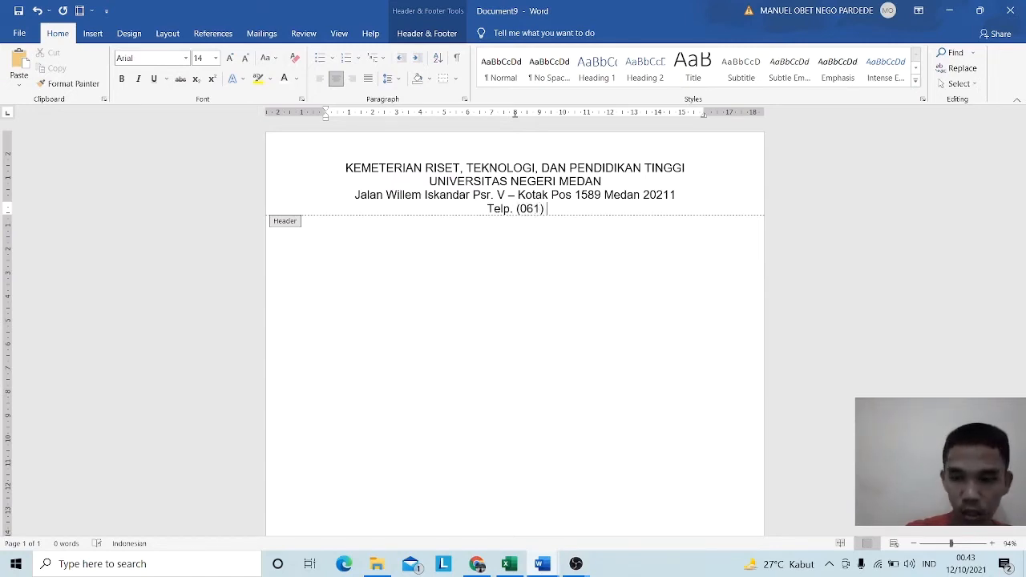
{"action": "type", "text": " 66"}
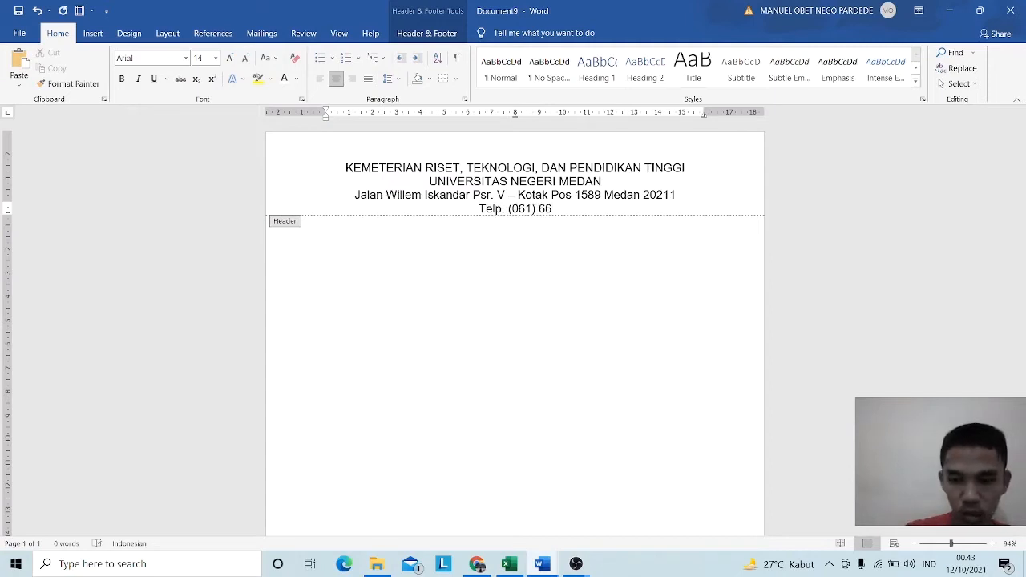
{"action": "type", "text": "1xxxx"}
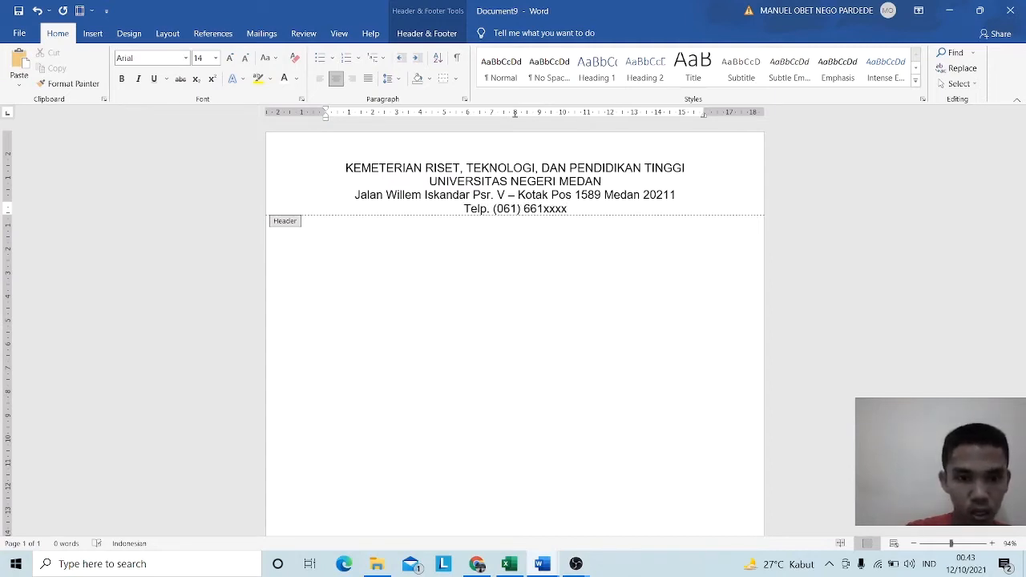
{"action": "type", "text": " Fa"}
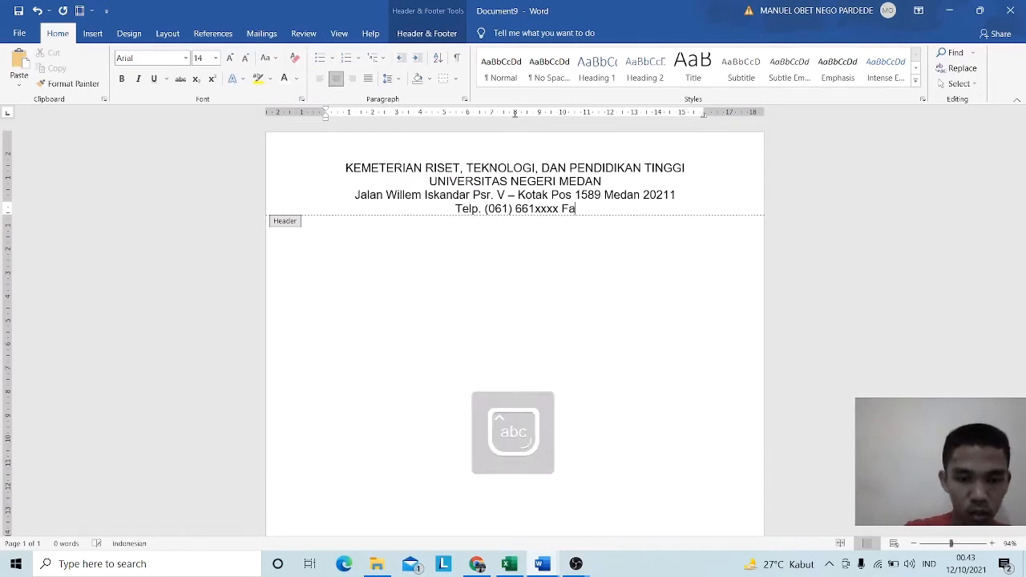
{"action": "type", "text": "x. "}
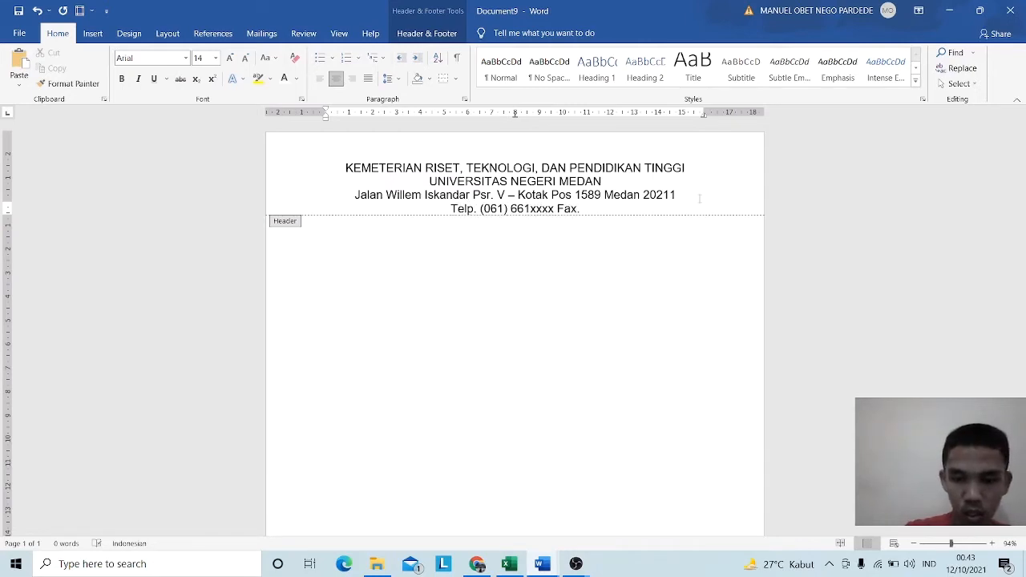
- Complete the fax number after "Fax." in the header's contact line and start a new line below it
{"action": "type", "text": "()"}
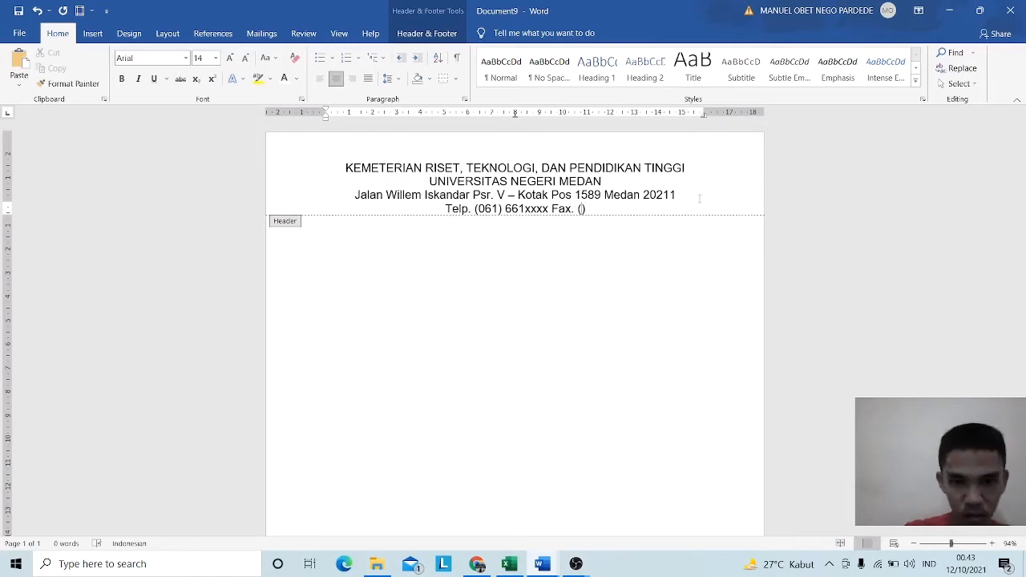
{"action": "type", "text": "061"}
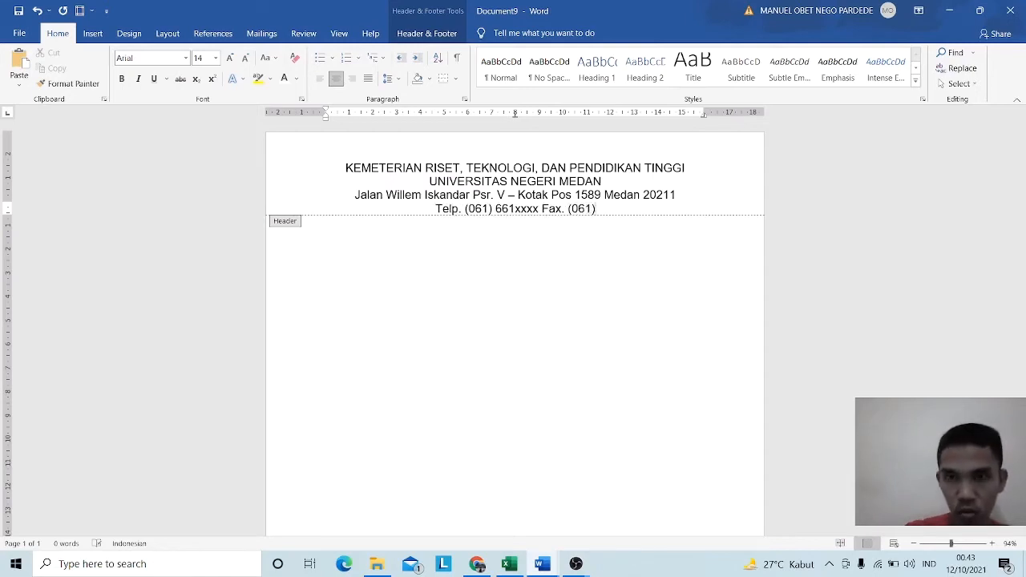
{"action": "type", "text": " 66"}
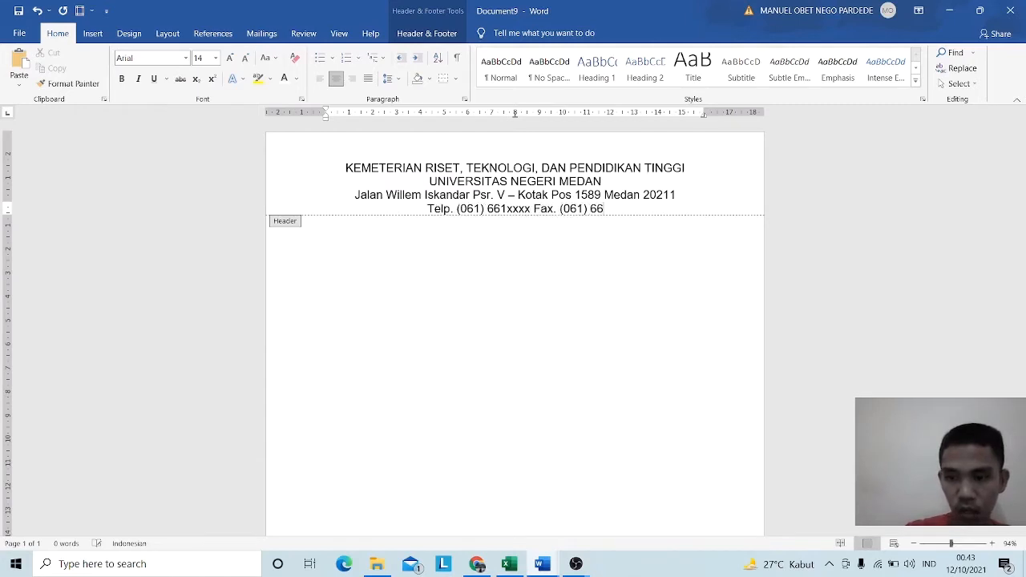
{"action": "type", "text": "1"}
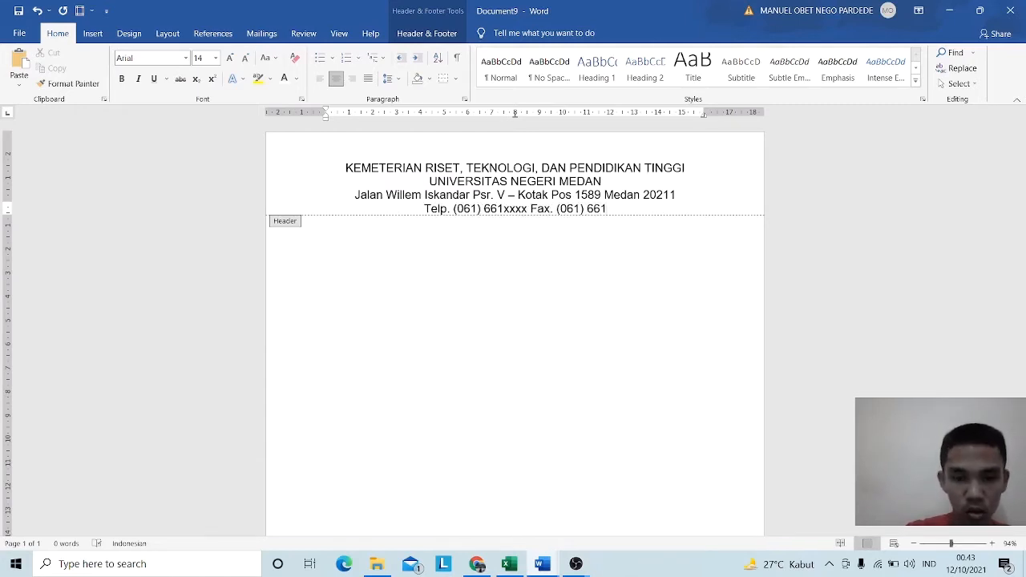
{"action": "type", "text": "xxxx"}
{"action": "key", "text": "Return"}
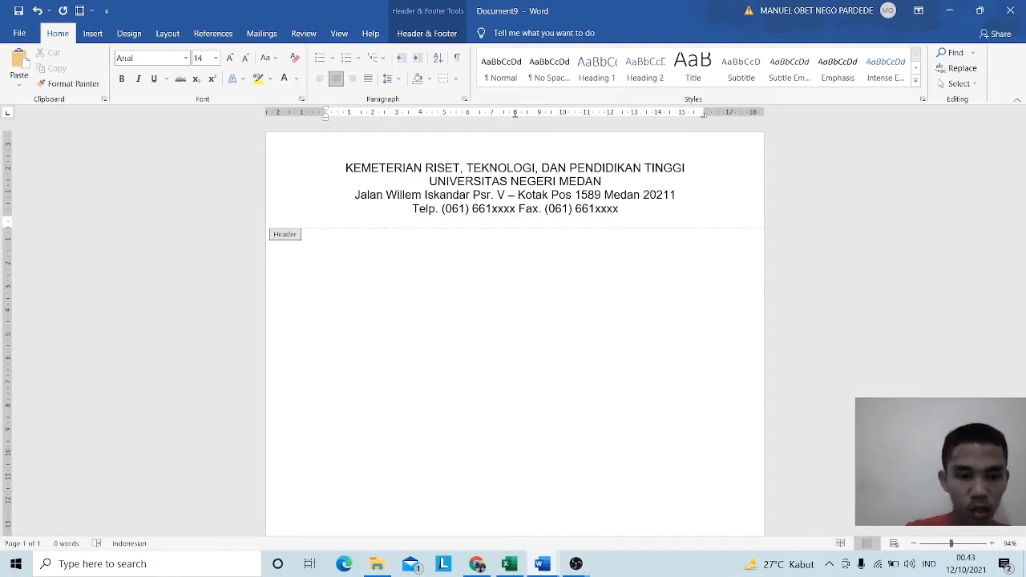
{"action": "type", "text": "www"}
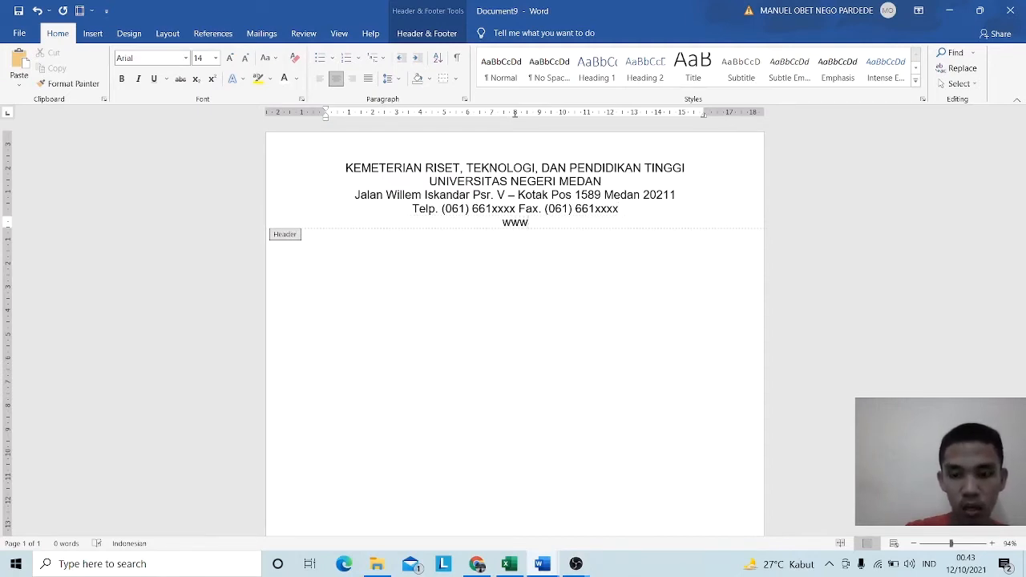
{"action": "type", "text": "."}
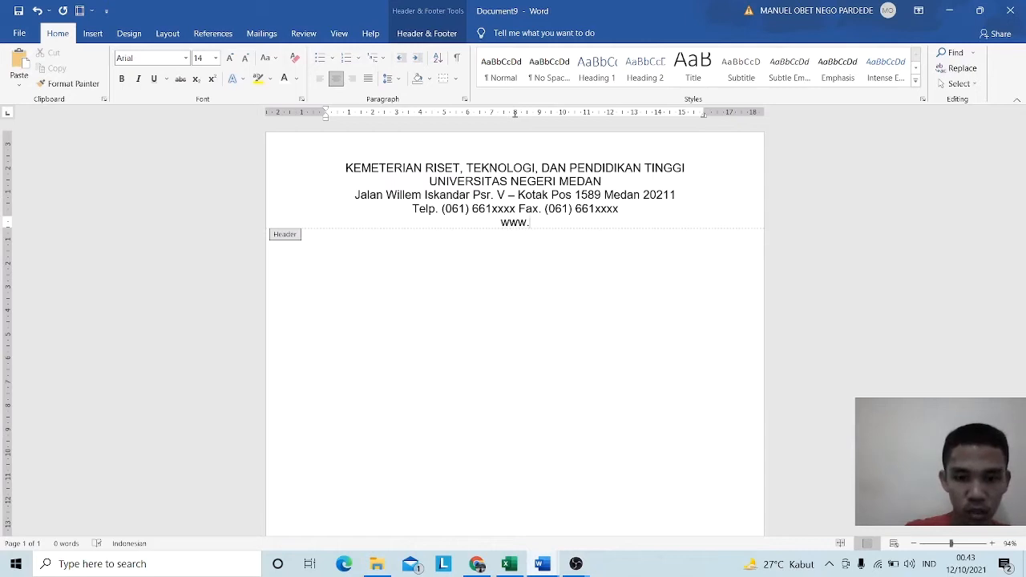
{"action": "type", "text": "uni"}
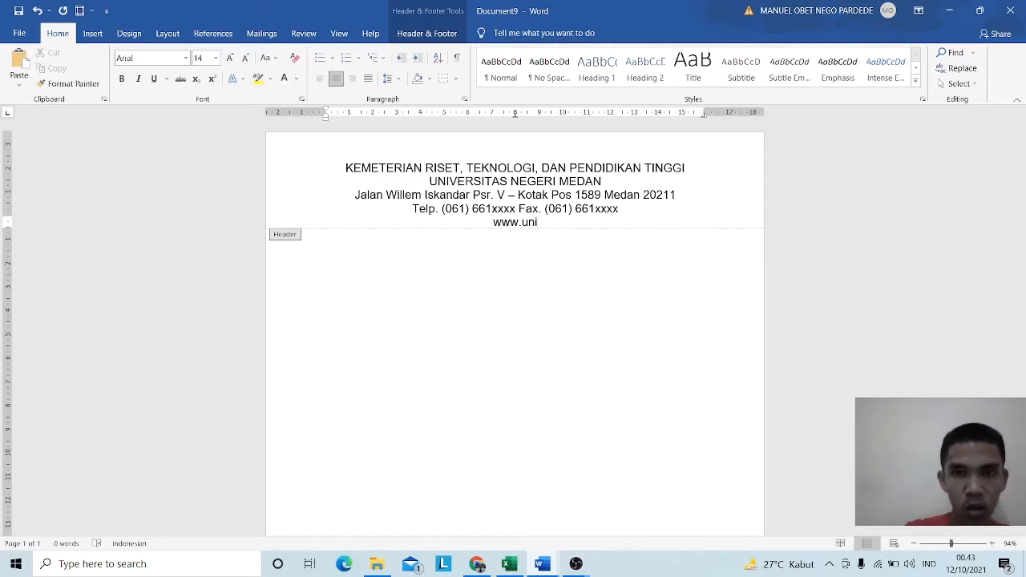
{"action": "type", "text": "m"}
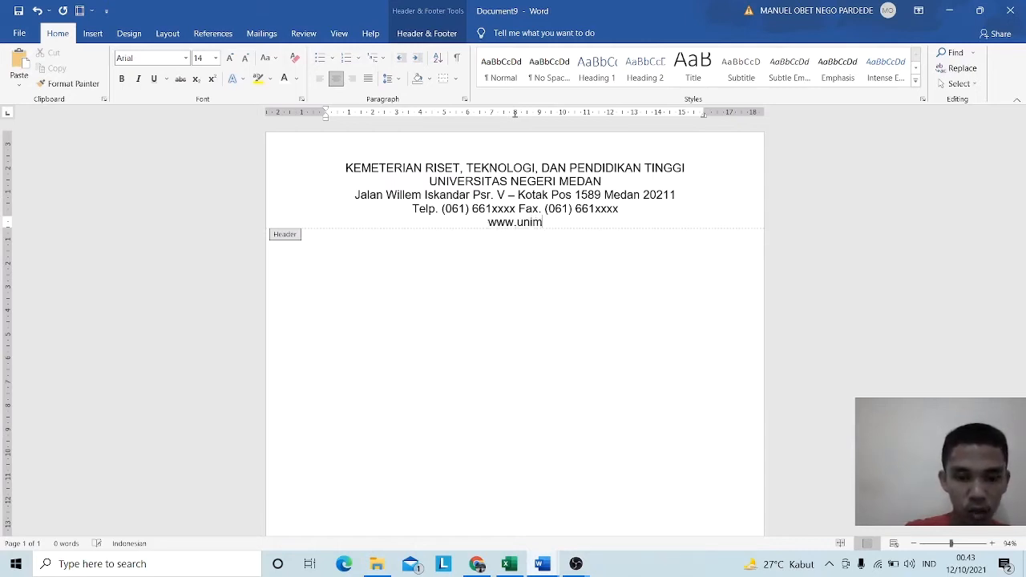
{"action": "type", "text": "ed.a"}
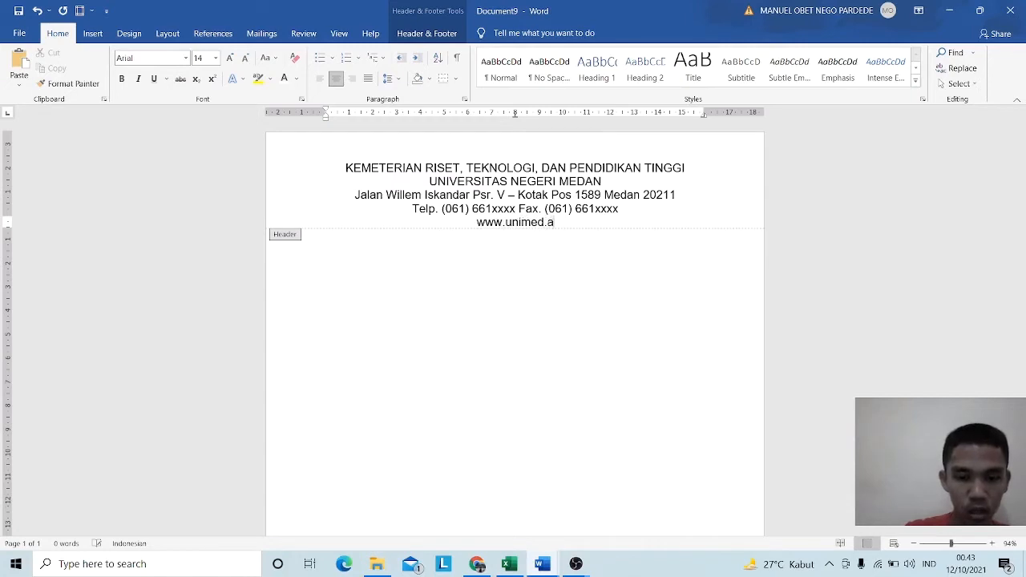
{"action": "type", "text": "c.id"}
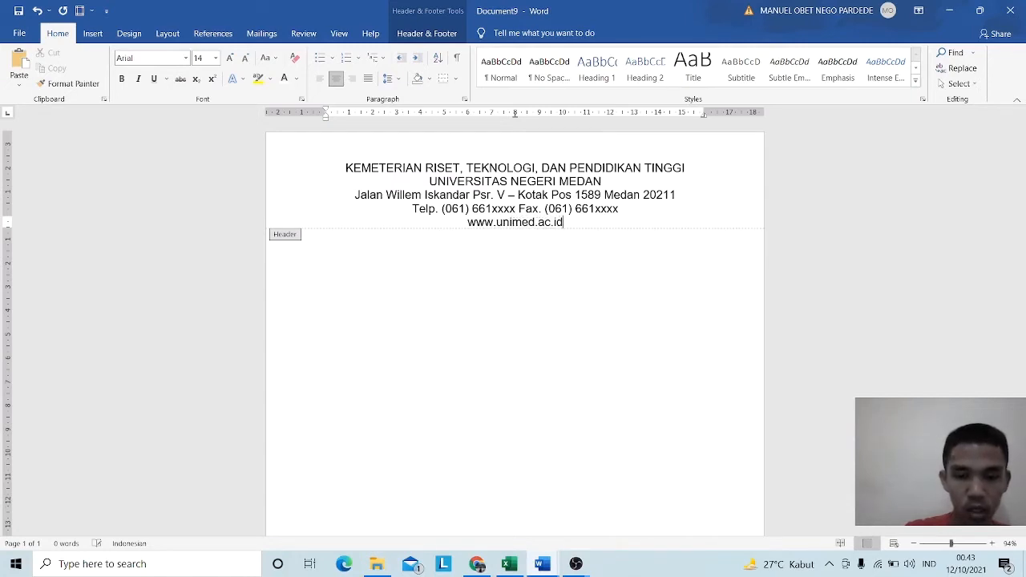
- Turn the website address into a hyperlink and leave no empty line after it in the header
{"action": "key", "text": "Return"}
{"action": "key", "text": "ctrl+z"}
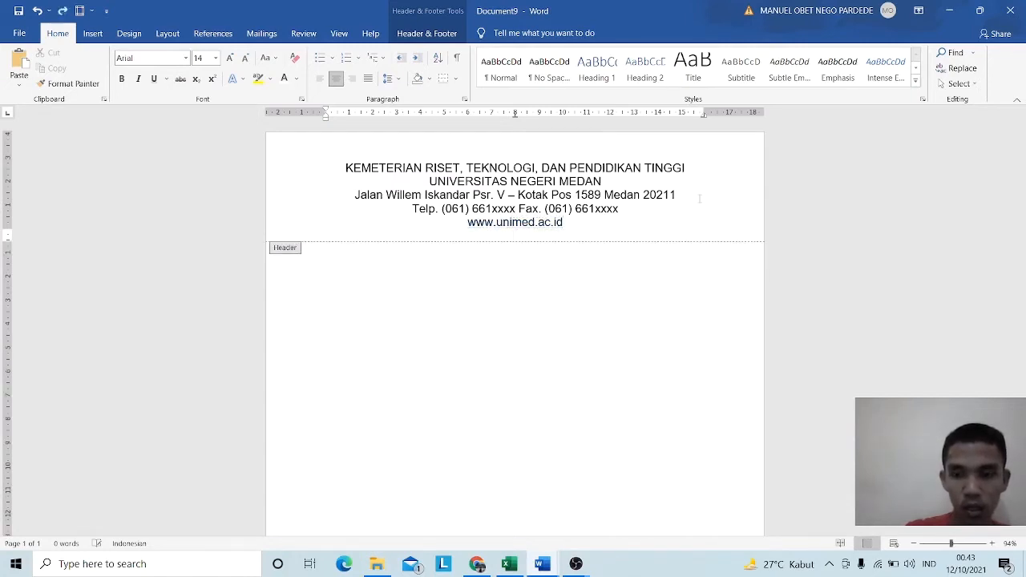
{"action": "key", "text": "ctrl+z"}
{"action": "key", "text": "Return"}
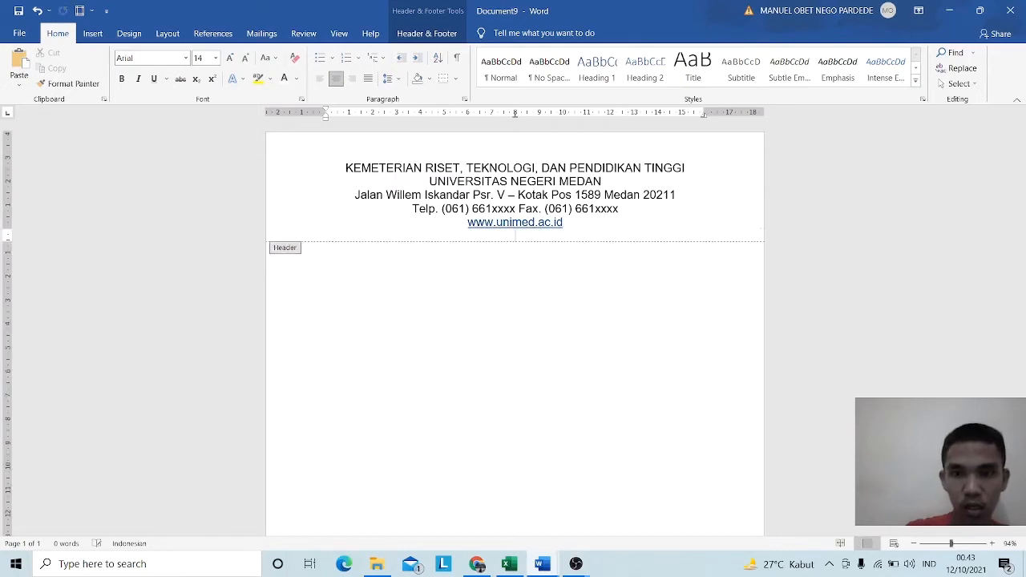
{"action": "key", "text": "ctrl+z"}
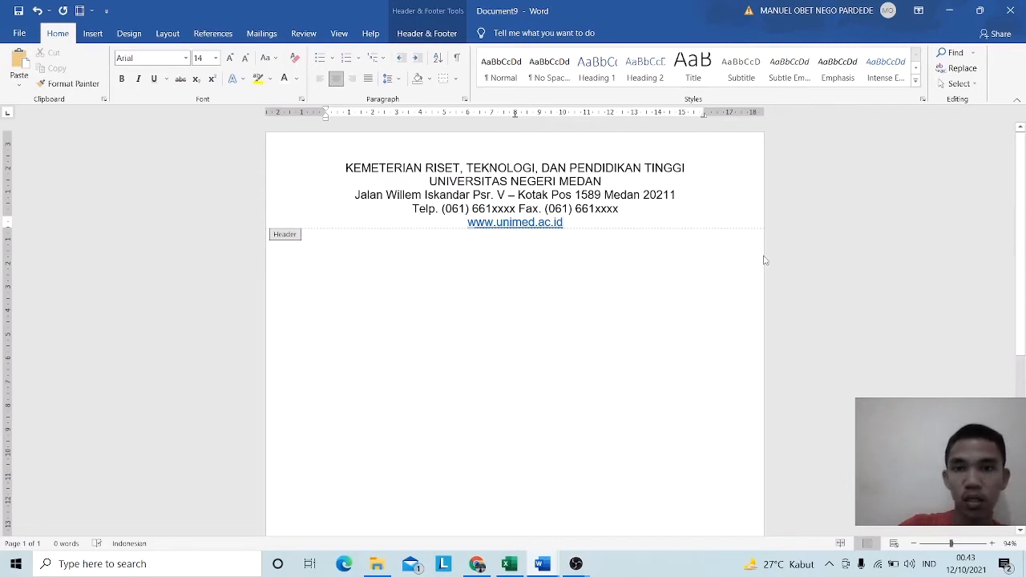
- Draw a straight horizontal line about 20.48 cm long across the page beneath the header text
{"action": "left_click", "coordinate": [92, 33]}
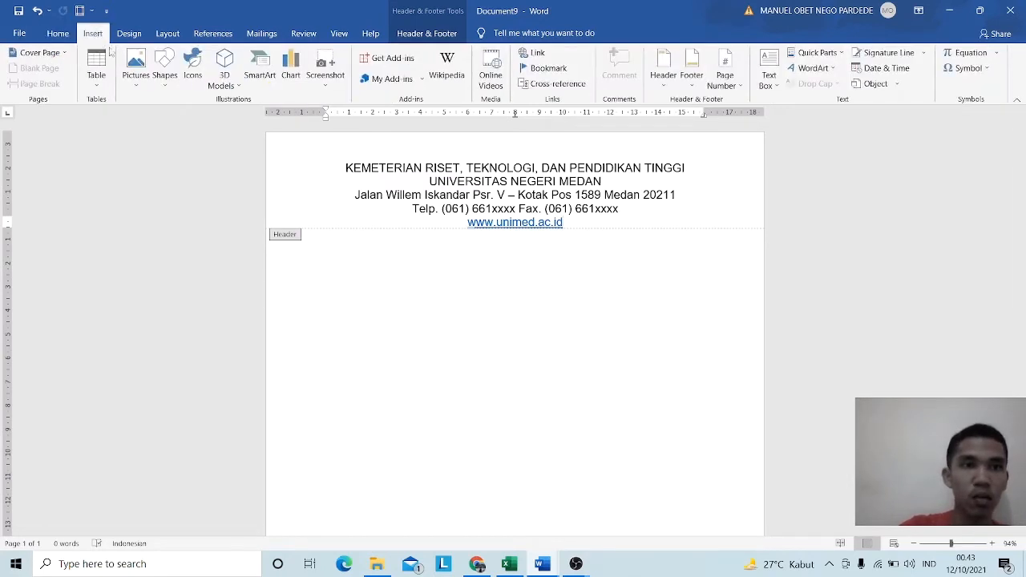
{"action": "left_click", "coordinate": [166, 83]}
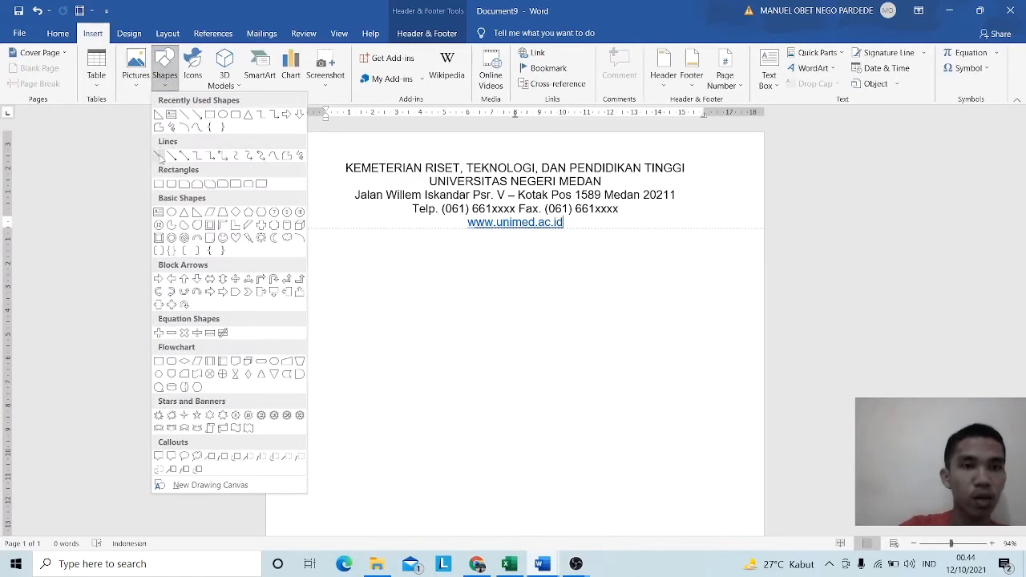
{"action": "left_click", "coordinate": [160, 157]}
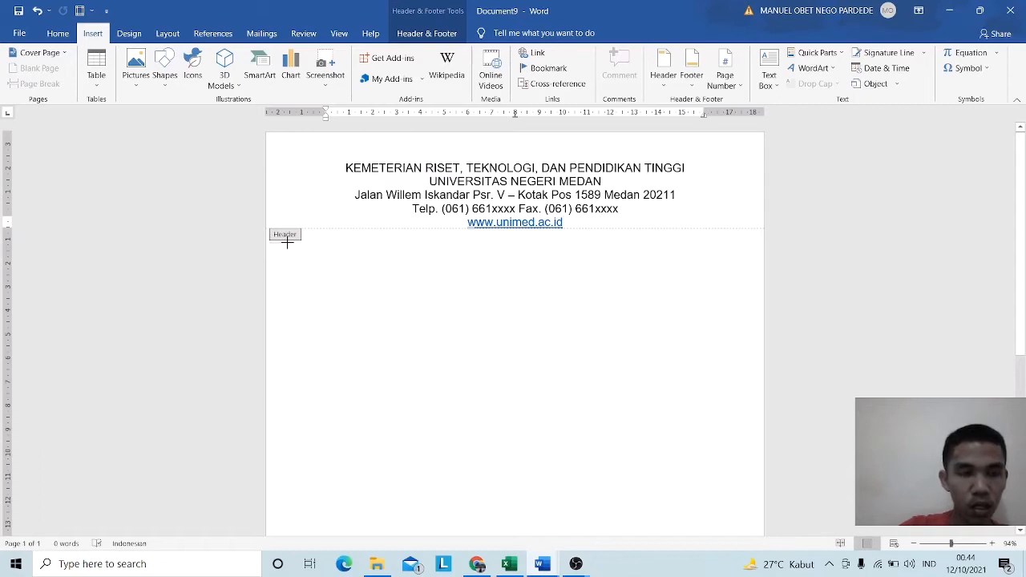
{"action": "left_click_drag", "start_coordinate": [301, 243], "coordinate": [756, 257]}
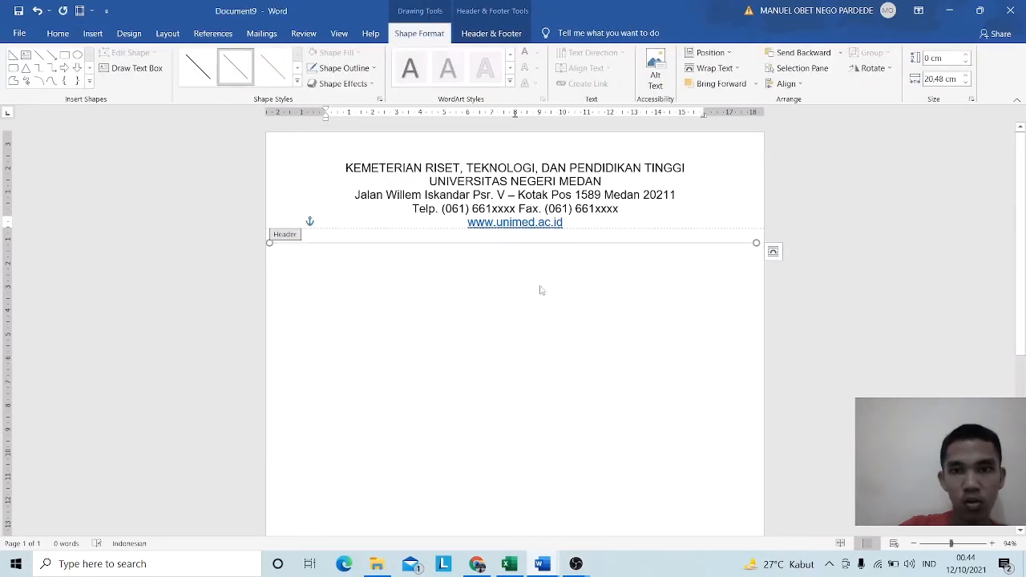
- Nudge the horizontal line up slightly so it sits closer to the website address
{"action": "key", "text": "Up"}
{"action": "key", "text": "Up"}
{"action": "key", "text": "Up"}
{"action": "key", "text": "Up"}
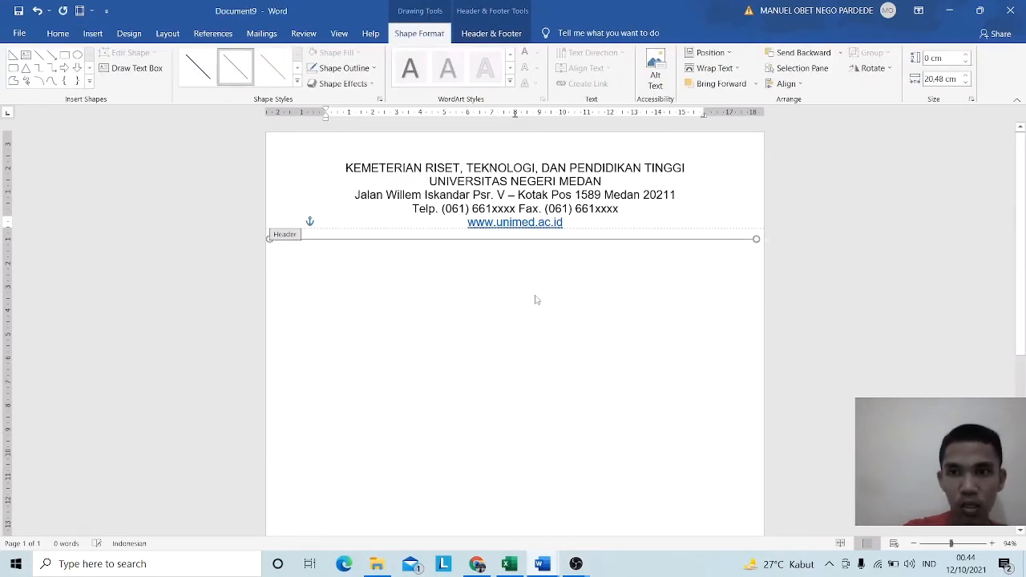
{"action": "key", "text": "Up"}
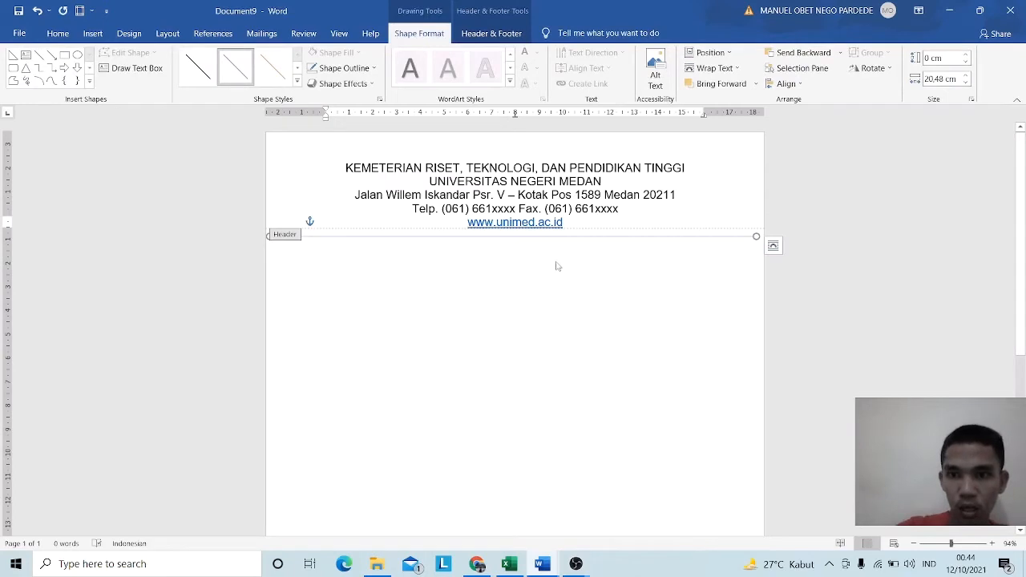
- Open the formatting options for the header line and choose the single solid compound type
{"action": "right_click", "coordinate": [605, 238]}
{"action": "left_click", "coordinate": [624, 464]}
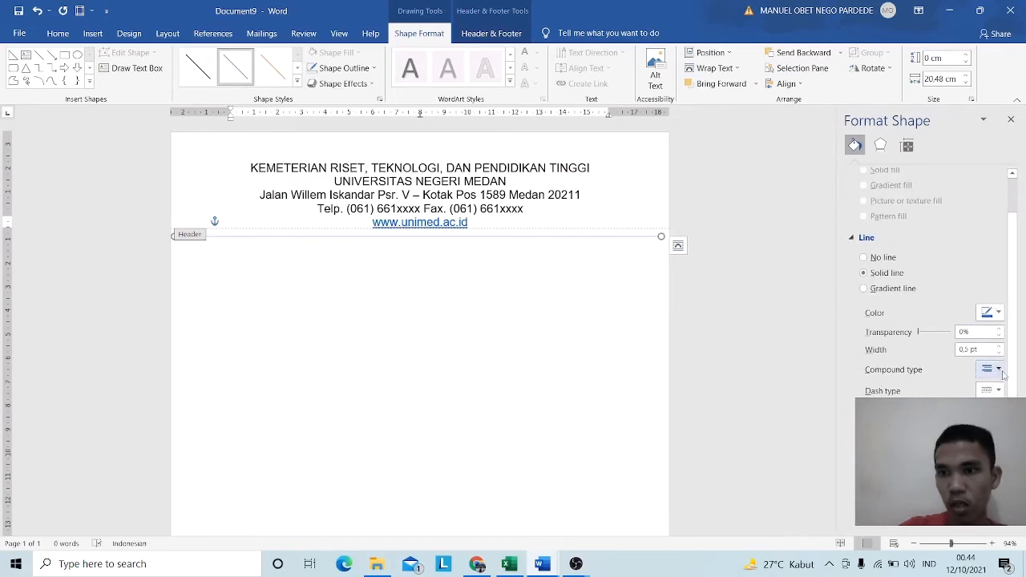
{"action": "left_click", "coordinate": [999, 370]}
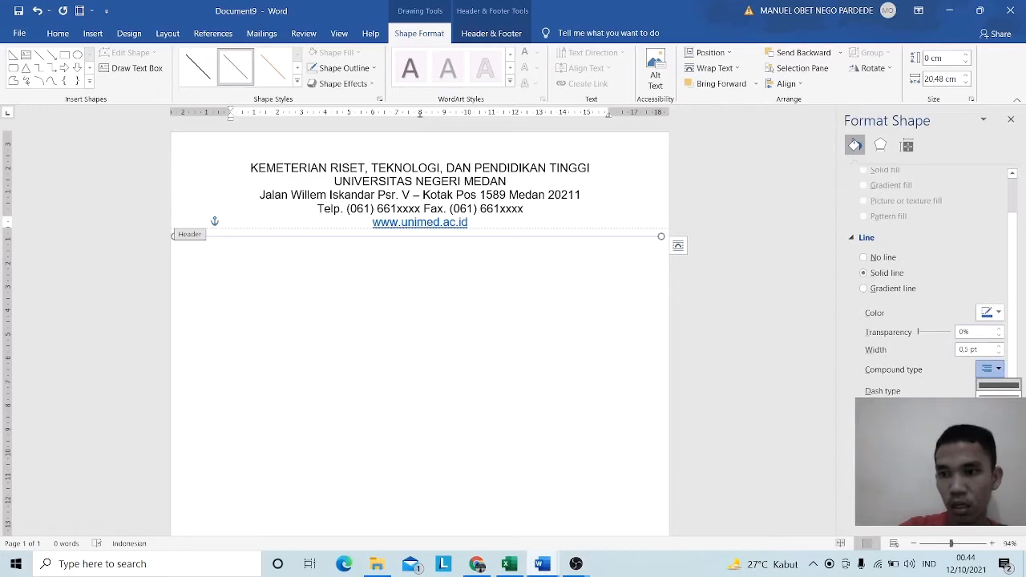
{"action": "left_click", "coordinate": [998, 386]}
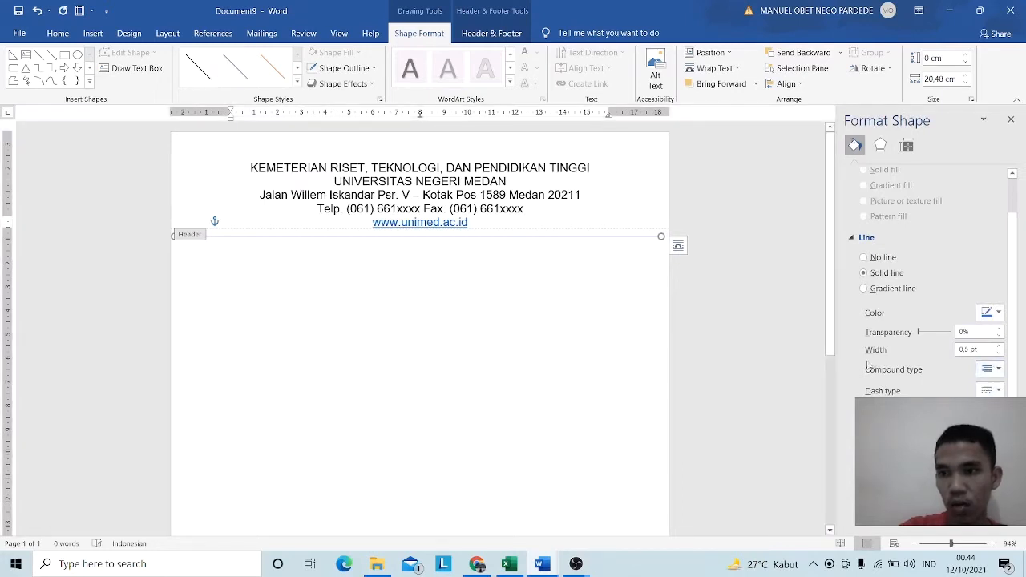
- Set the header line's width to 3.5 pt and its colour to black
{"action": "left_click", "coordinate": [999, 347]}
{"action": "left_click", "coordinate": [998, 347]}
{"action": "left_click", "coordinate": [998, 347]}
{"action": "left_click", "coordinate": [998, 347]}
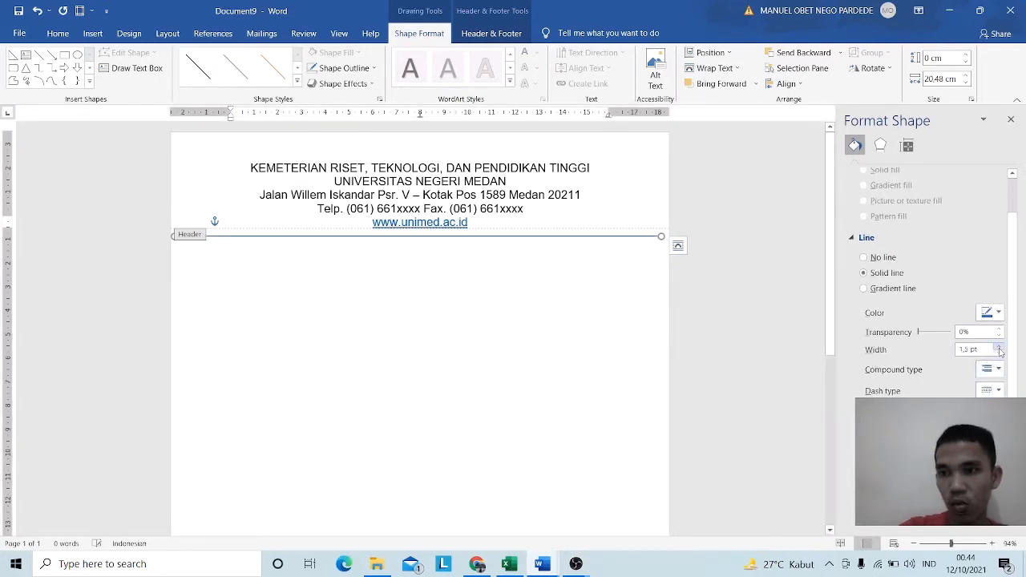
{"action": "left_click", "coordinate": [998, 347]}
{"action": "left_click", "coordinate": [998, 347]}
{"action": "left_click", "coordinate": [998, 347]}
{"action": "left_click", "coordinate": [999, 347]}
{"action": "left_click", "coordinate": [998, 347]}
{"action": "left_click", "coordinate": [998, 347]}
{"action": "left_click", "coordinate": [999, 347]}
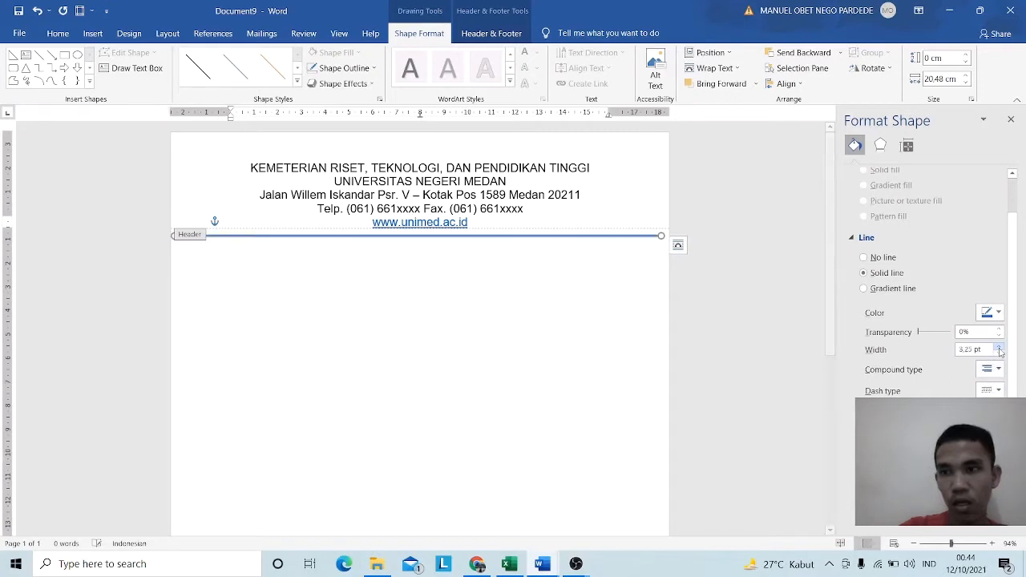
{"action": "left_click", "coordinate": [999, 347]}
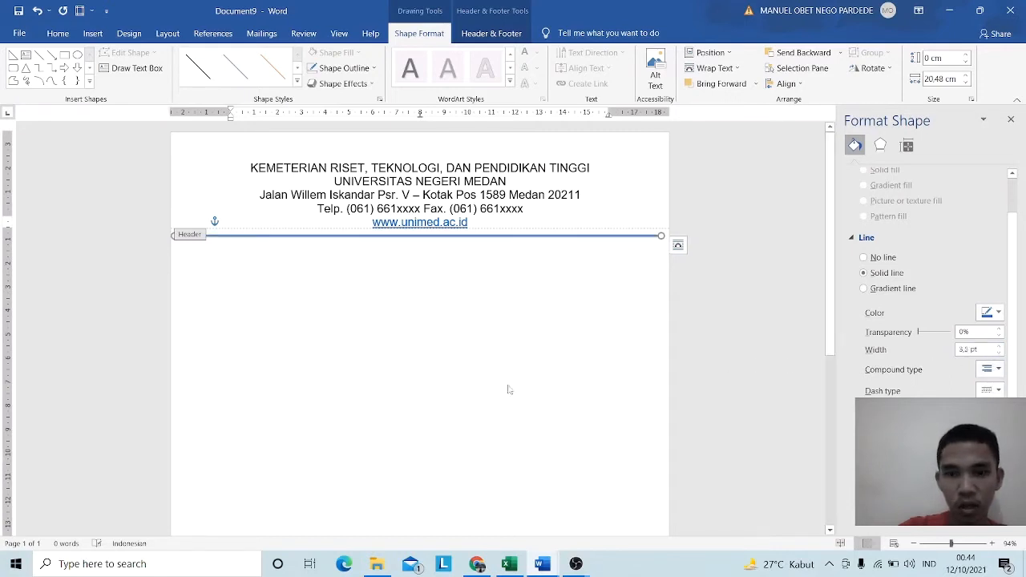
{"action": "left_click", "coordinate": [993, 312]}
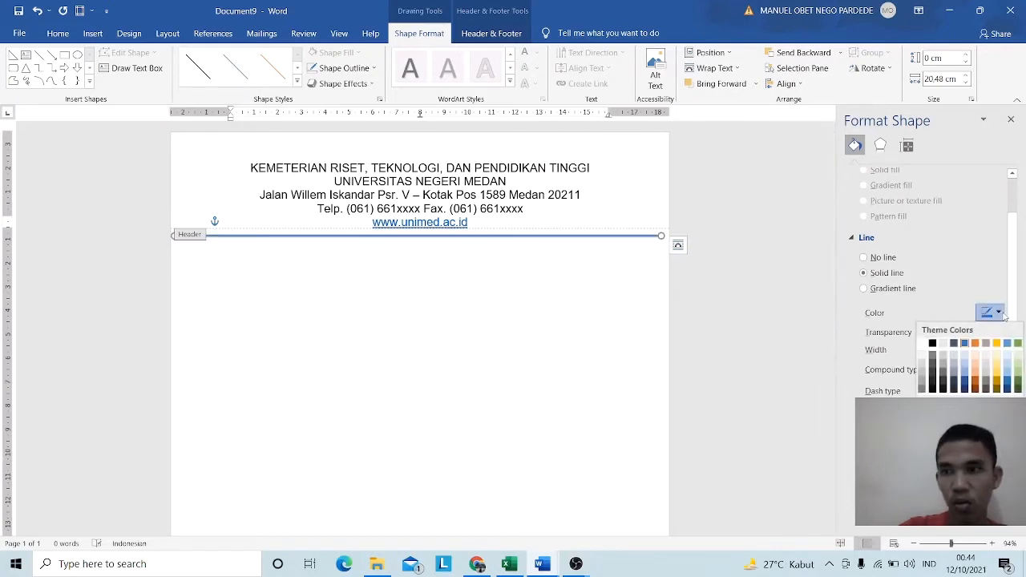
{"action": "left_click", "coordinate": [932, 343]}
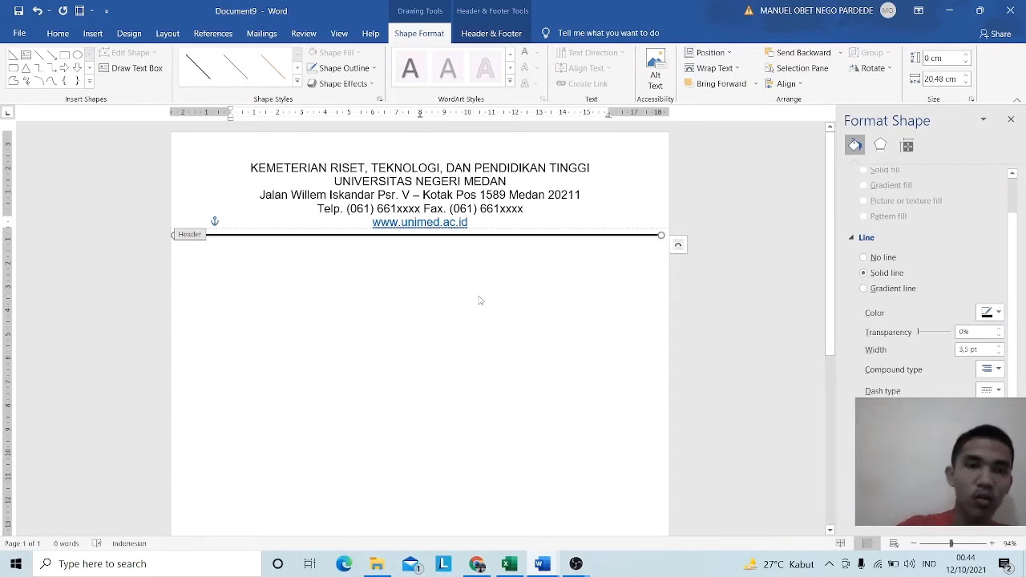
- Insert the picture Lambang_unimed from this device at the start of the first header line
{"action": "left_click", "coordinate": [246, 167]}
{"action": "left_click", "coordinate": [93, 33]}
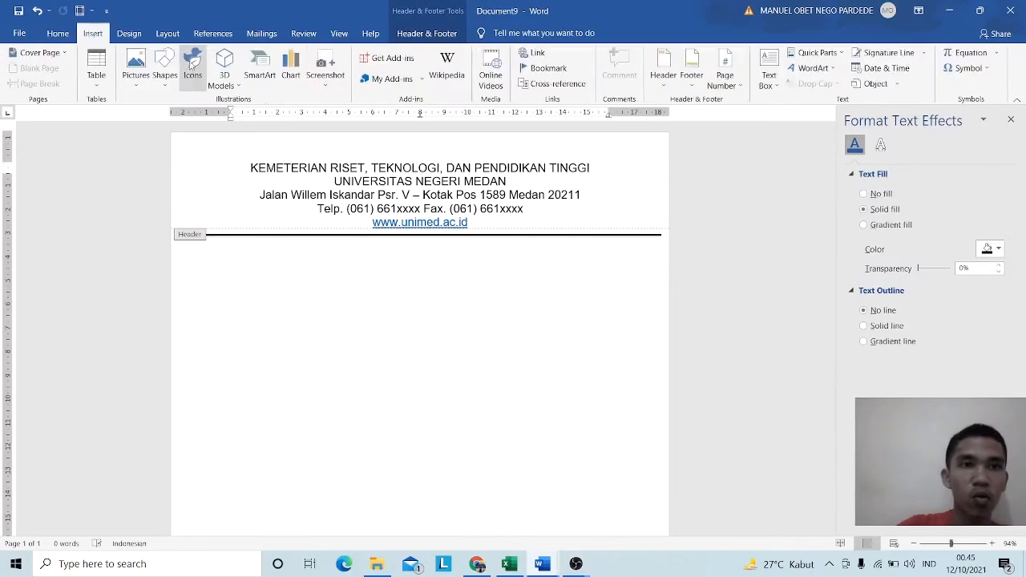
{"action": "left_click", "coordinate": [136, 78]}
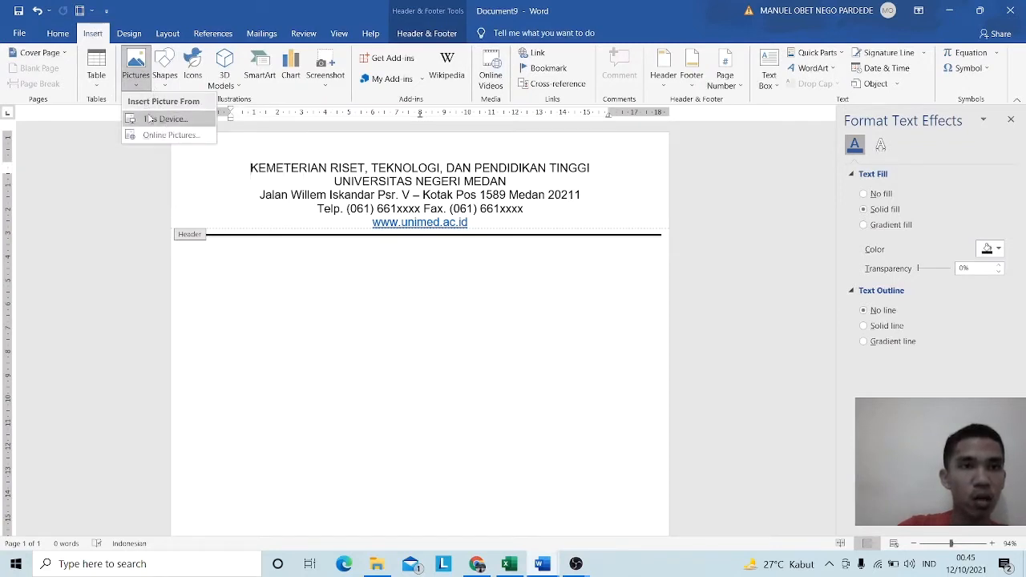
{"action": "left_click", "coordinate": [150, 119]}
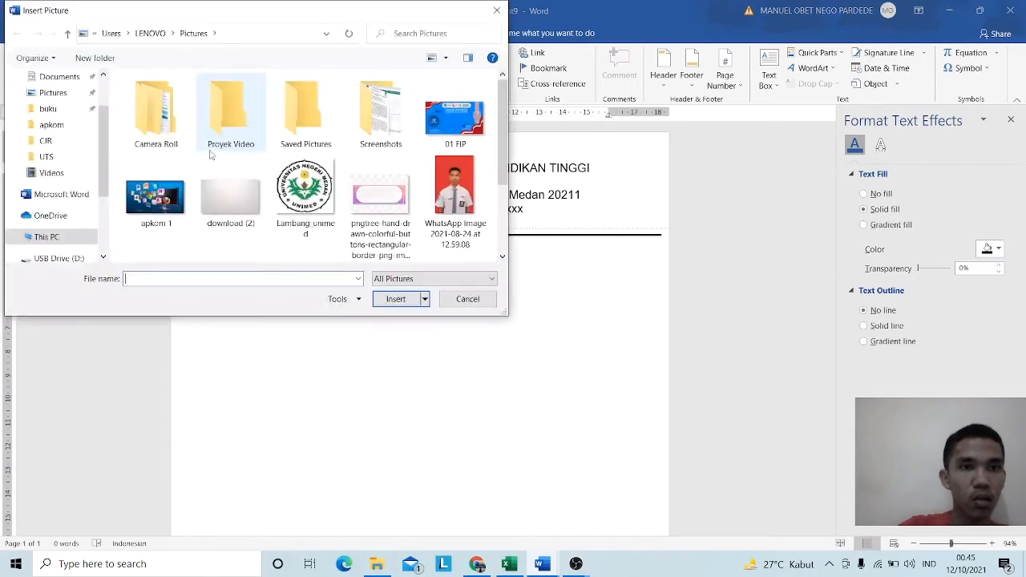
{"action": "left_click", "coordinate": [305, 192]}
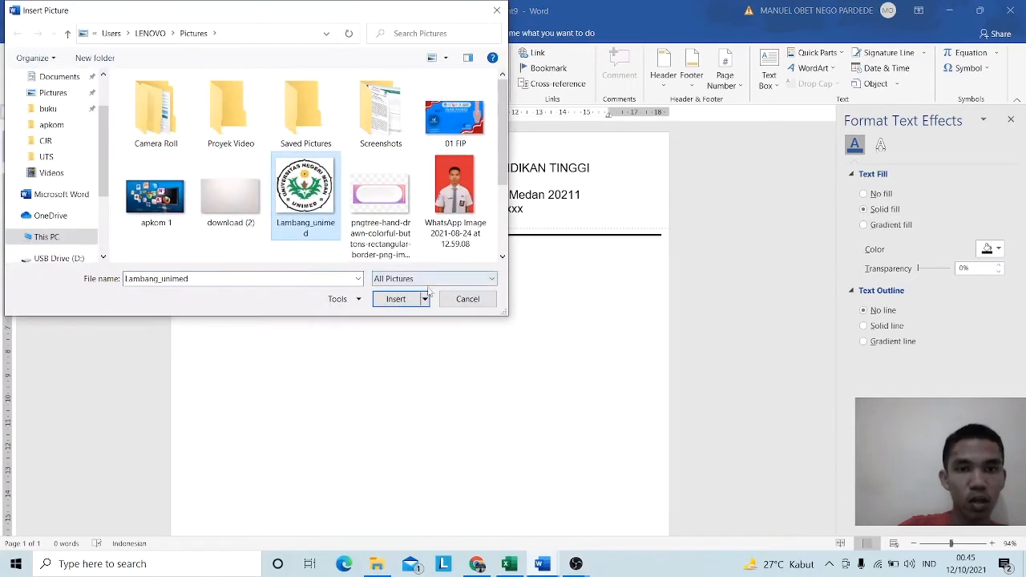
{"action": "left_click", "coordinate": [398, 301]}
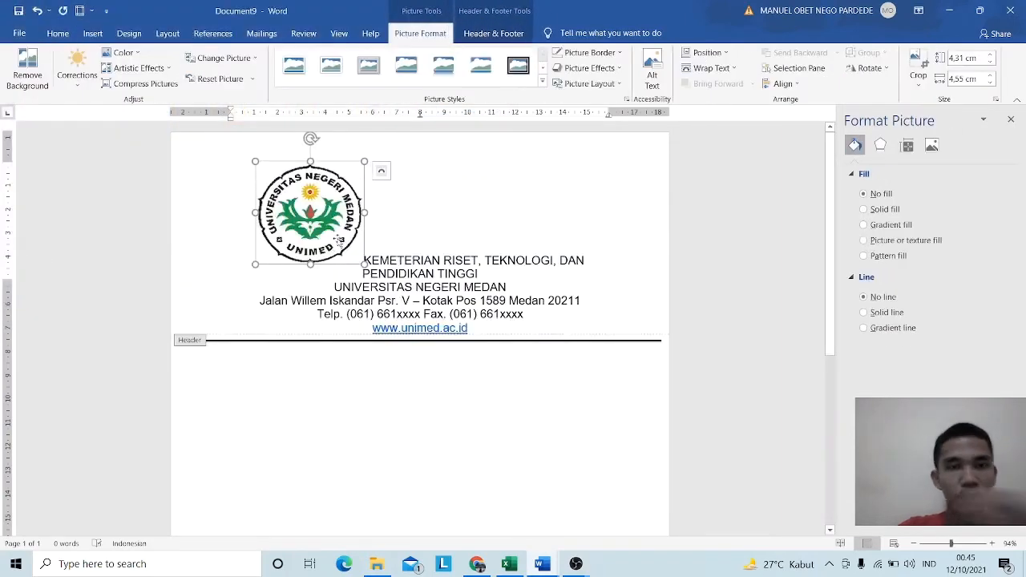
- Shrink the university logo to about 2.39 cm high by 2.52 cm wide and move it to the end of the first header line
{"action": "left_click_drag", "start_coordinate": [364, 264], "coordinate": [315, 196]}
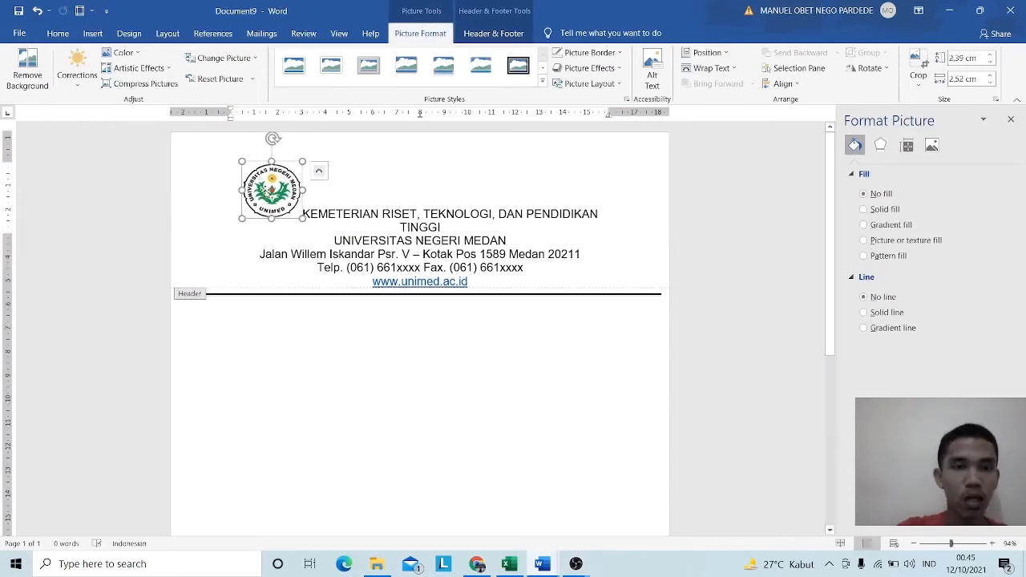
{"action": "left_click_drag", "start_coordinate": [259, 196], "coordinate": [232, 226]}
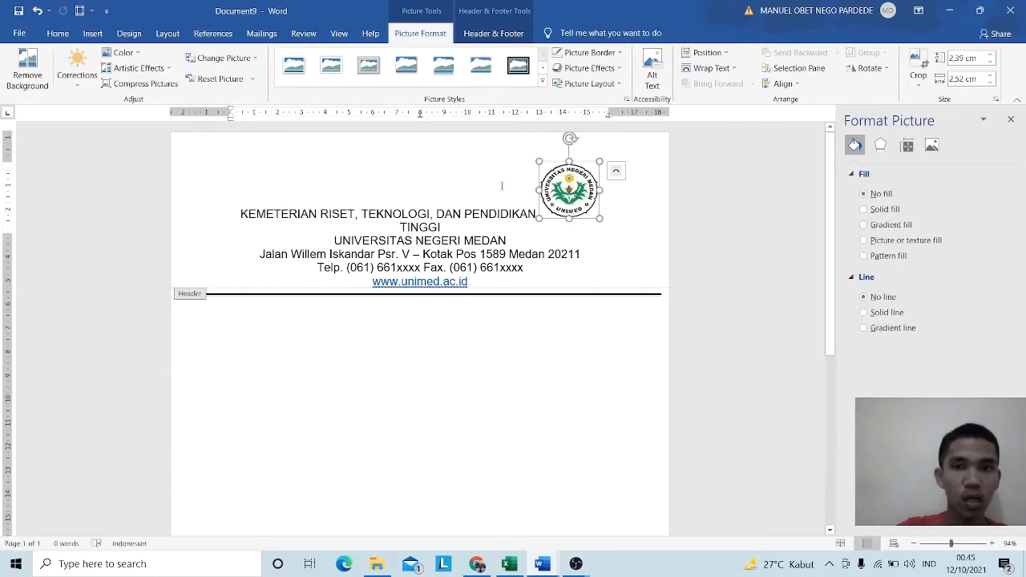
- Set the university logo's text wrapping to Behind Text and place it in the left margin beside the header text
{"action": "left_click_drag", "start_coordinate": [569, 191], "coordinate": [229, 198]}
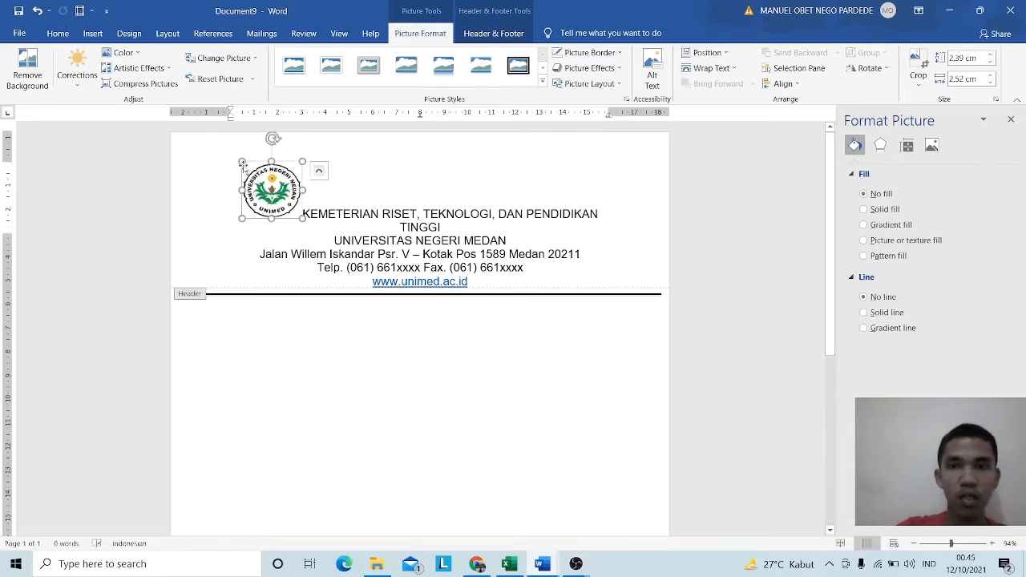
{"action": "left_click", "coordinate": [734, 70]}
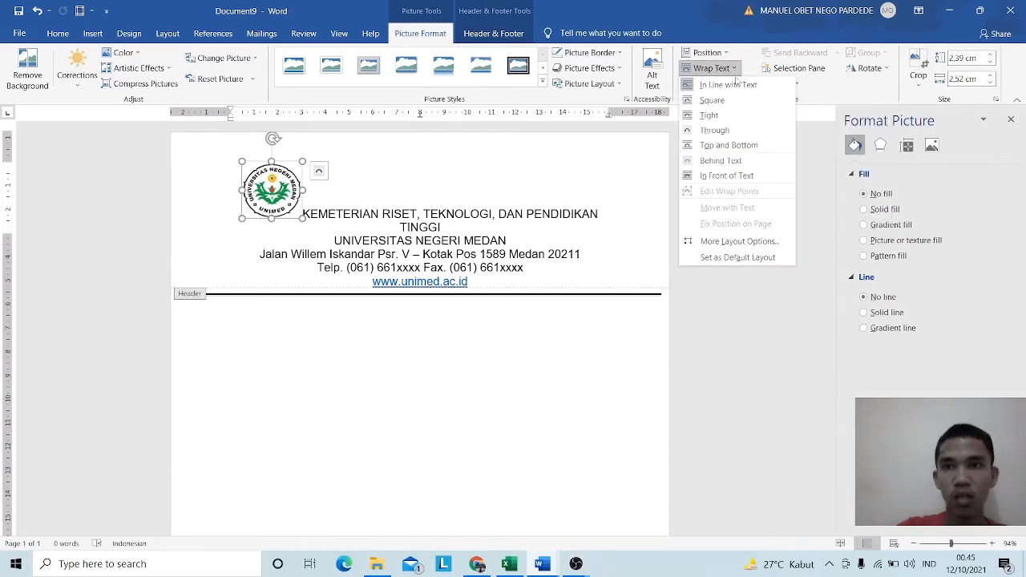
{"action": "left_click", "coordinate": [726, 161]}
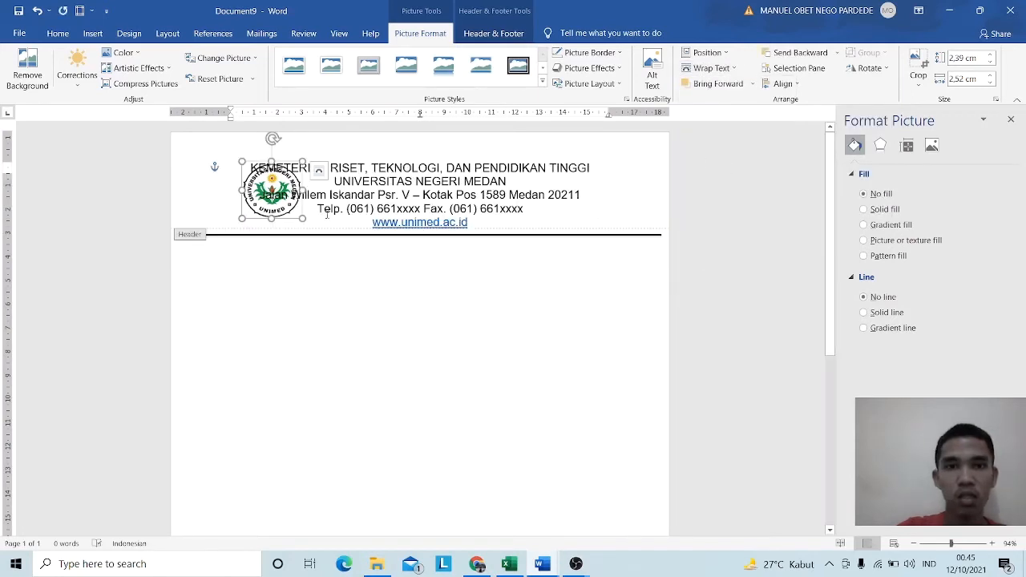
{"action": "left_click_drag", "start_coordinate": [250, 221], "coordinate": [192, 217]}
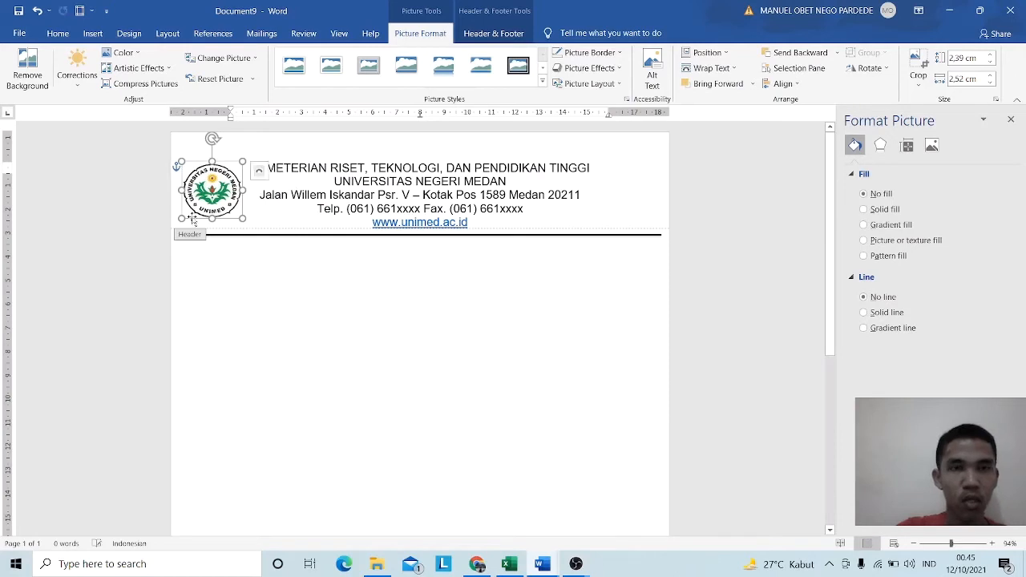
{"action": "left_click", "coordinate": [318, 208]}
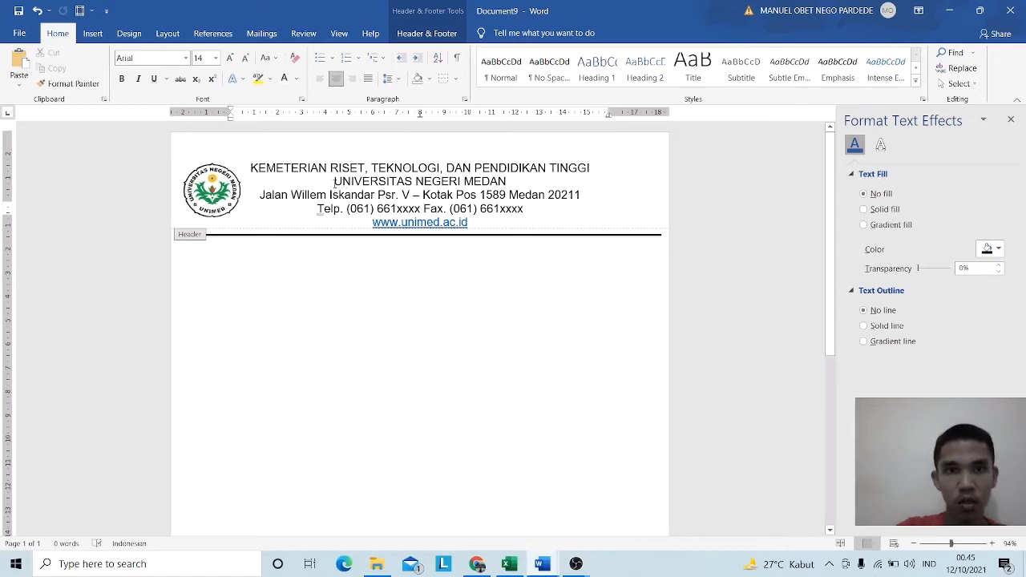
- Make the header line UNIVERSITAS NEGERI MEDAN bold and set its font size to 16
{"action": "left_click_drag", "start_coordinate": [335, 183], "coordinate": [503, 183]}
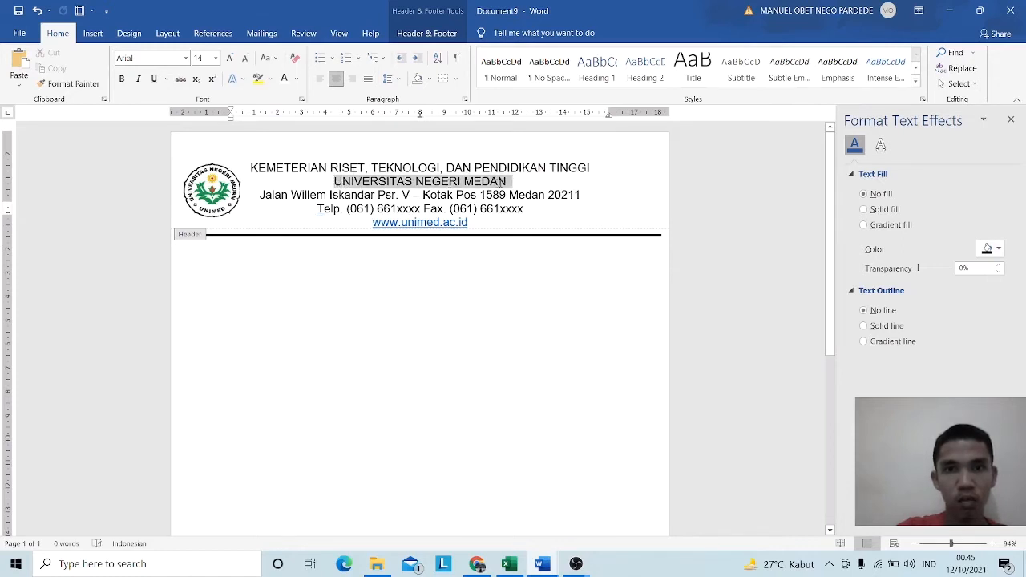
{"action": "left_click", "coordinate": [121, 78]}
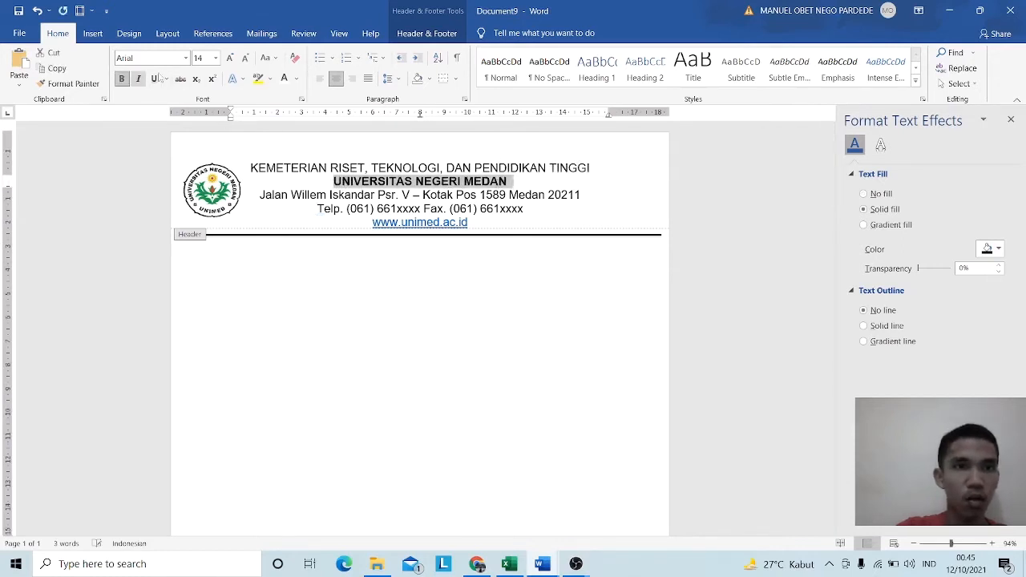
{"action": "left_click", "coordinate": [214, 58]}
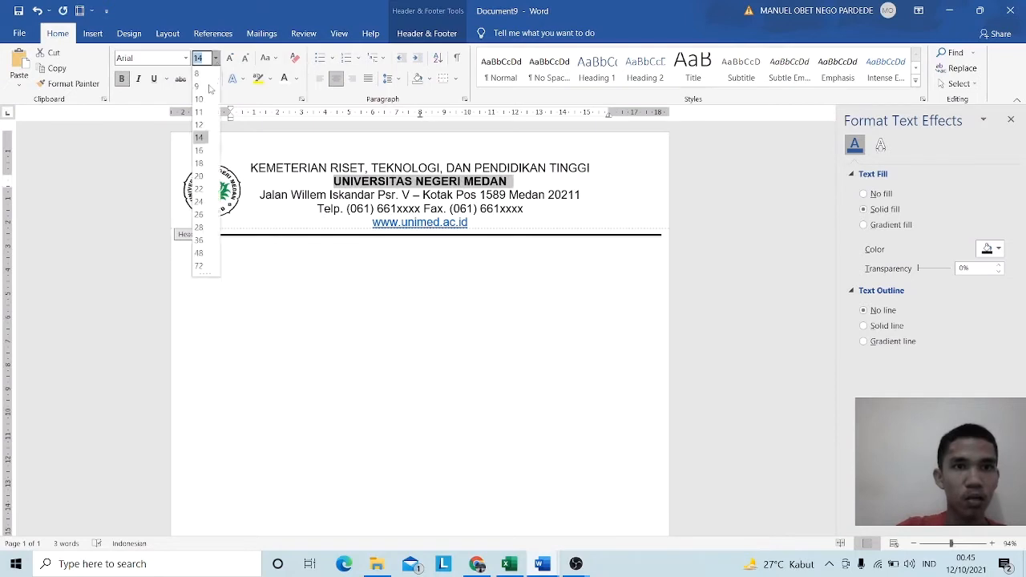
{"action": "left_click", "coordinate": [198, 149]}
- Set the font size of the address, telephone and website lines in the header to 12
{"action": "left_click_drag", "start_coordinate": [259, 196], "coordinate": [479, 217]}
{"action": "left_click_drag", "start_coordinate": [480, 213], "coordinate": [467, 224]}
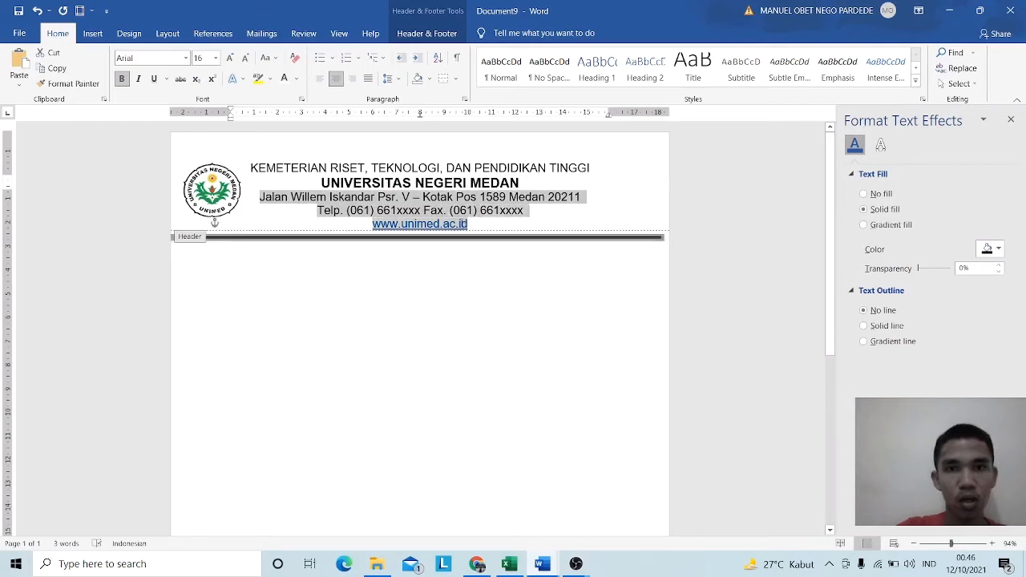
{"action": "left_click", "coordinate": [215, 58]}
{"action": "left_click", "coordinate": [200, 125]}
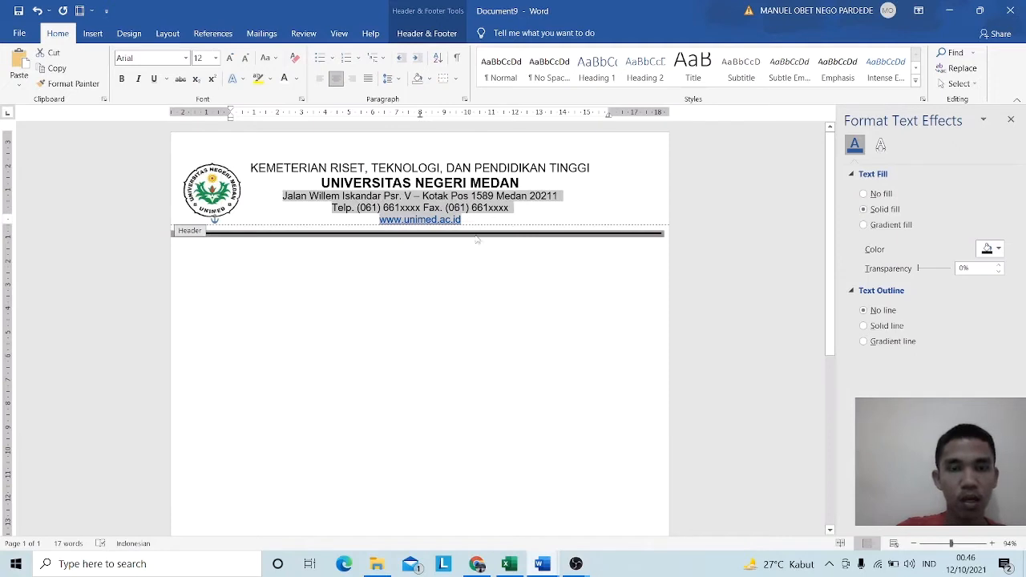
- Nudge the black separator line up closer to the website line and return to the document body
{"action": "left_click", "coordinate": [562, 234]}
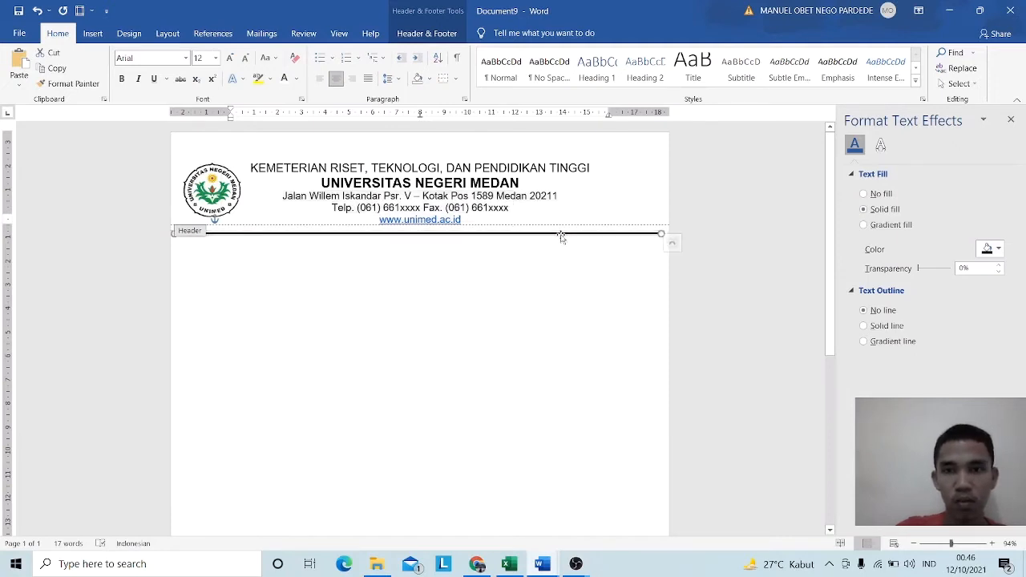
{"action": "key", "text": "Up"}
{"action": "key", "text": "Up"}
{"action": "key", "text": "Up"}
{"action": "key", "text": "Up"}
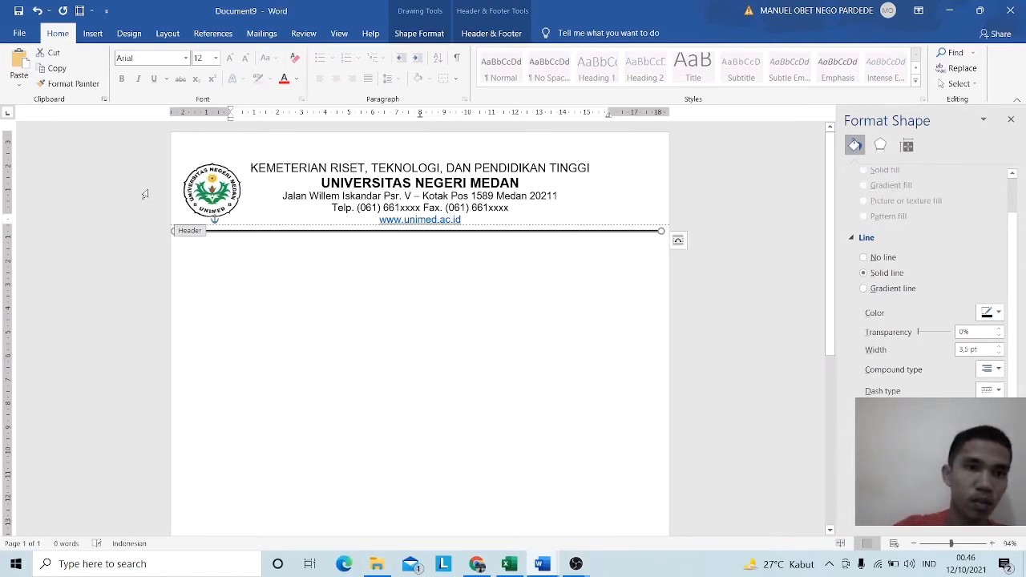
{"action": "key", "text": "Escape"}
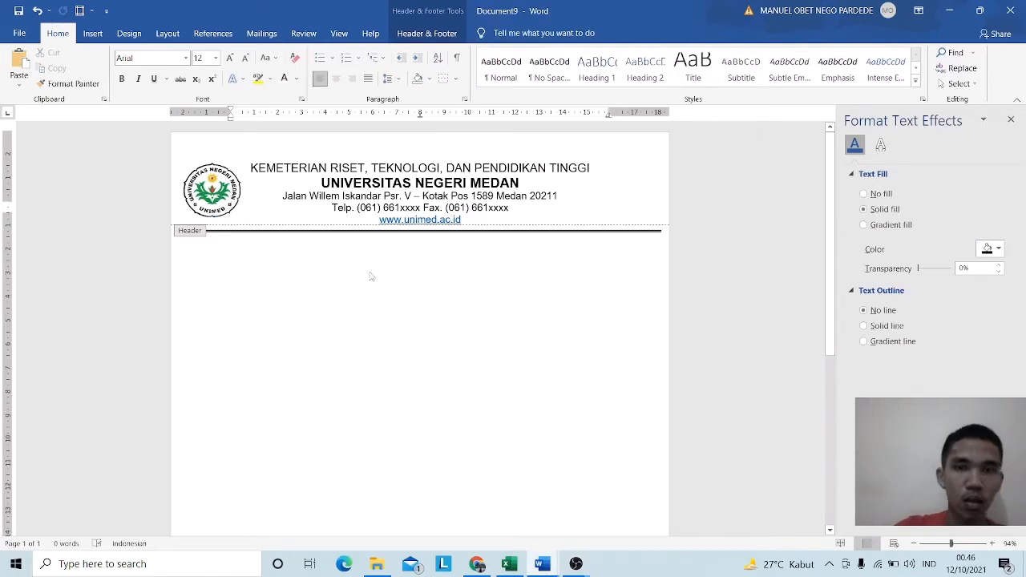
{"action": "key", "text": "ctrl+z"}
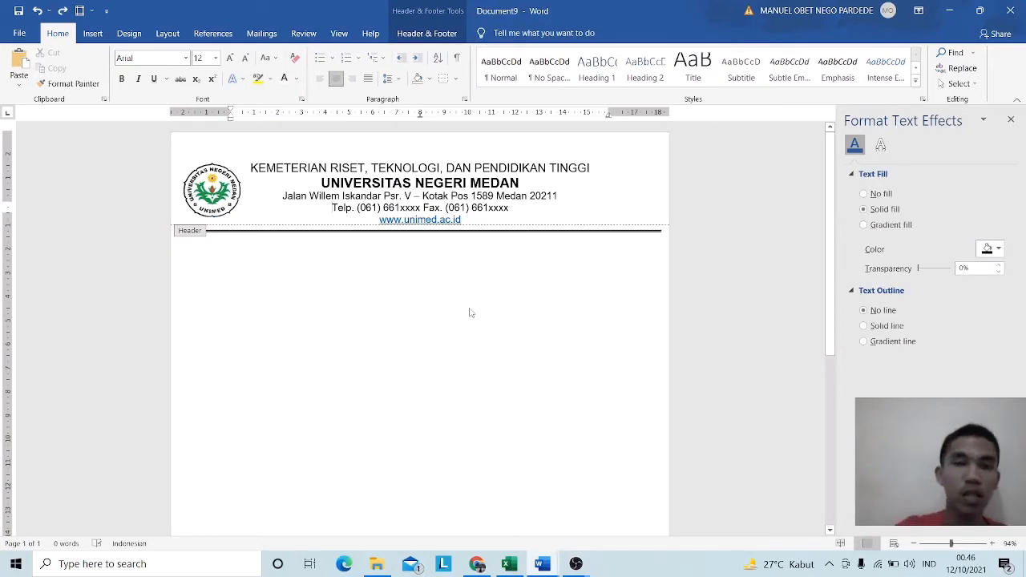
{"action": "double_click", "coordinate": [426, 288]}
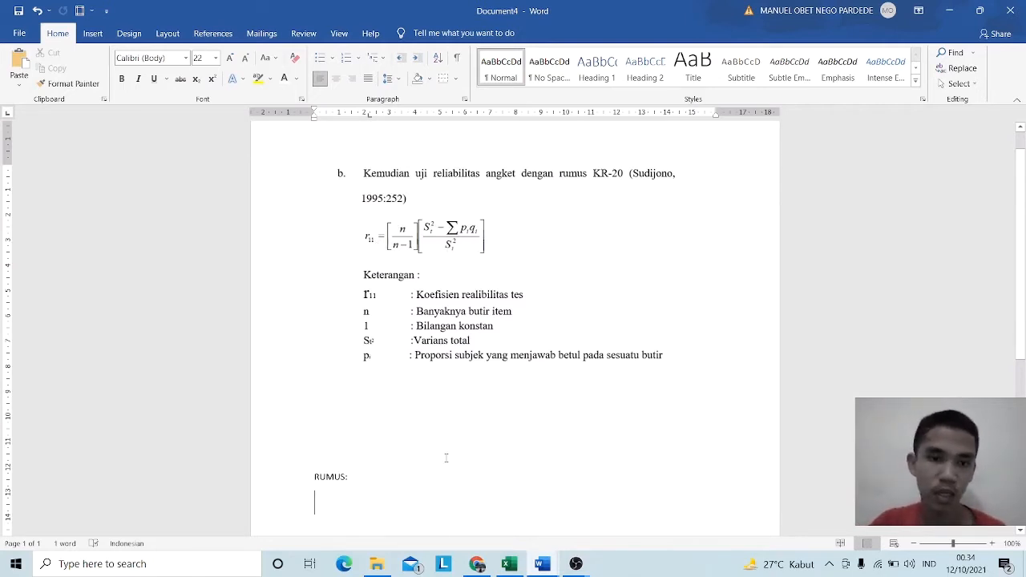
- In Document4, insert a new equation below RUMUS and enter r with subscript 11 followed by an equals sign
{"action": "left_click", "coordinate": [92, 33]}
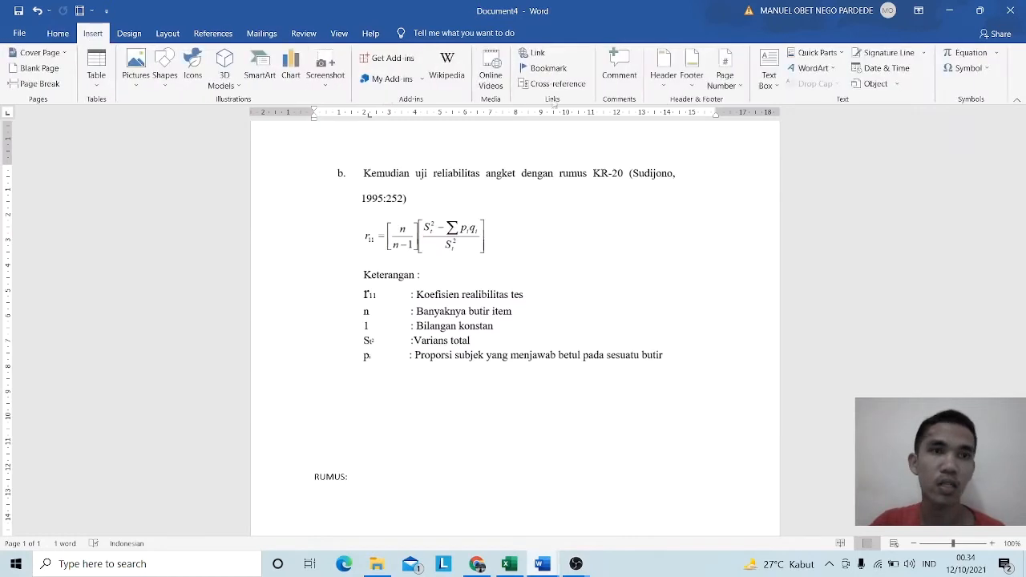
{"action": "left_click", "coordinate": [950, 58]}
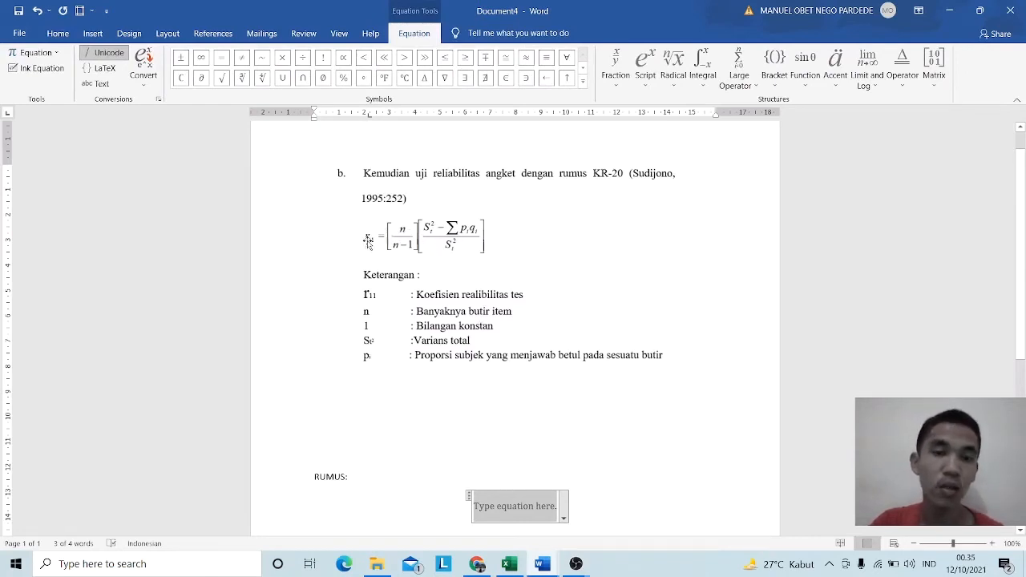
{"action": "left_click", "coordinate": [650, 79]}
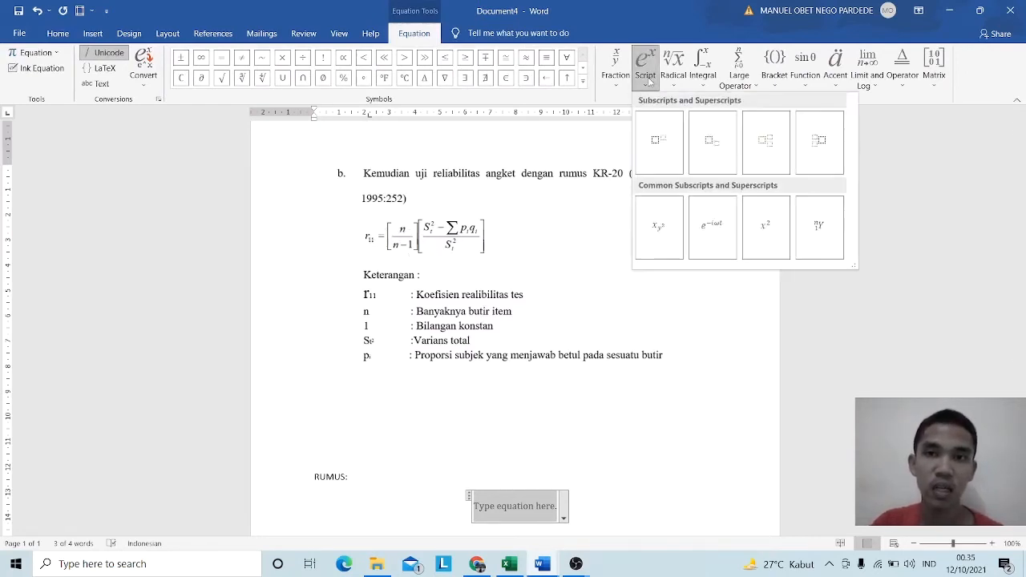
{"action": "left_click", "coordinate": [718, 148]}
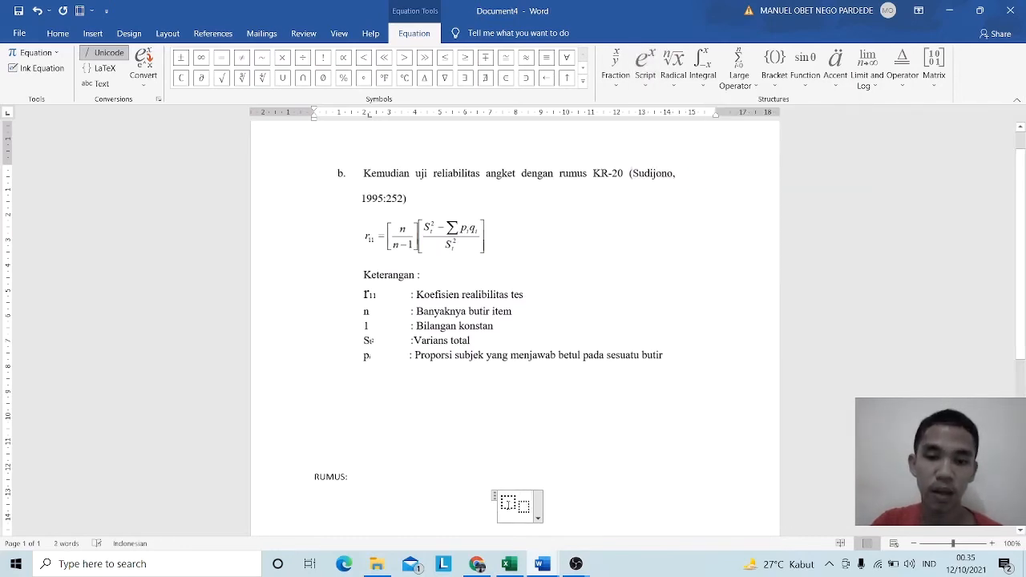
{"action": "type", "text": "r"}
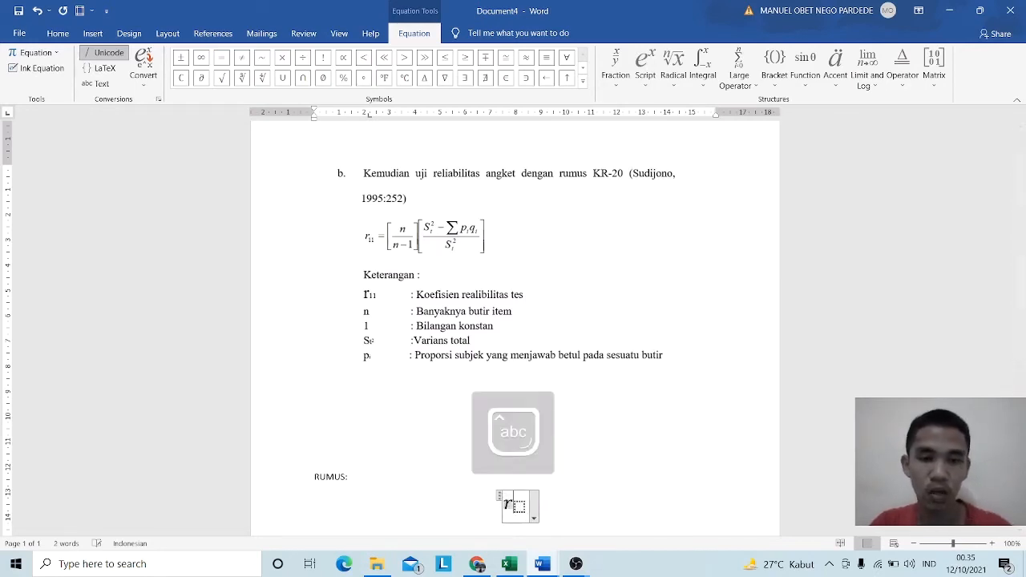
{"action": "key", "text": "Right"}
{"action": "type", "text": "11"}
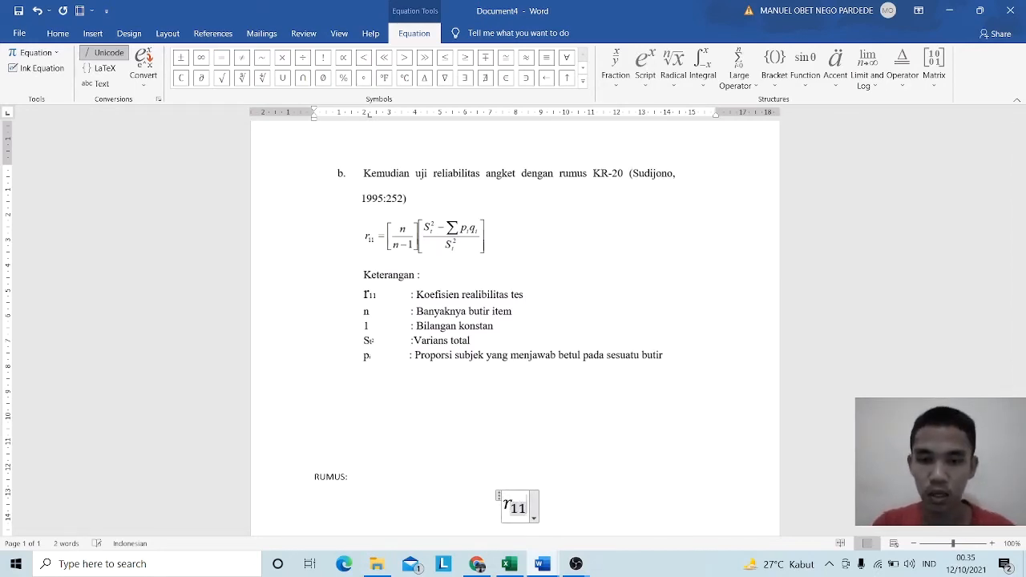
{"action": "key", "text": "Right"}
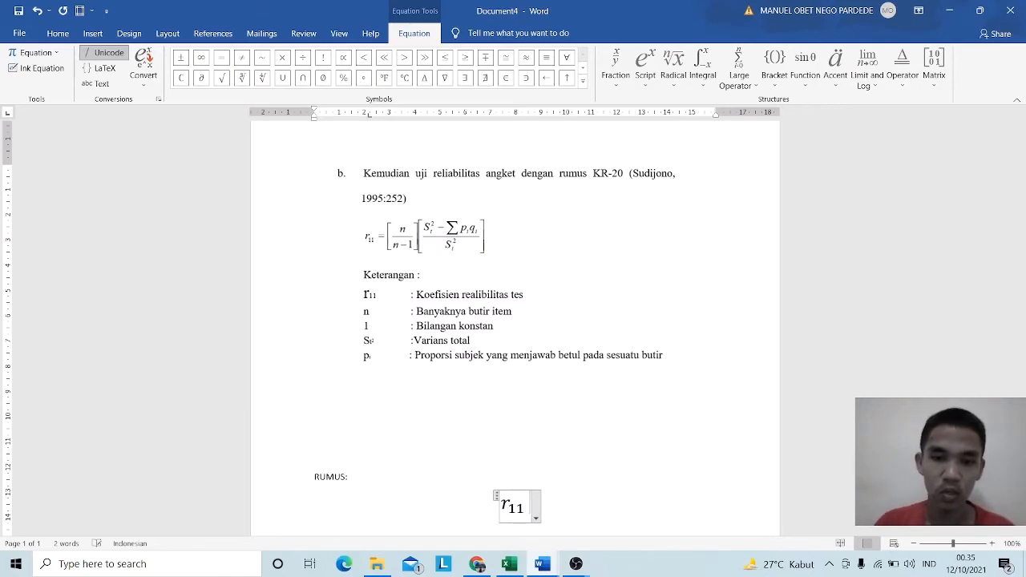
{"action": "type", "text": "="}
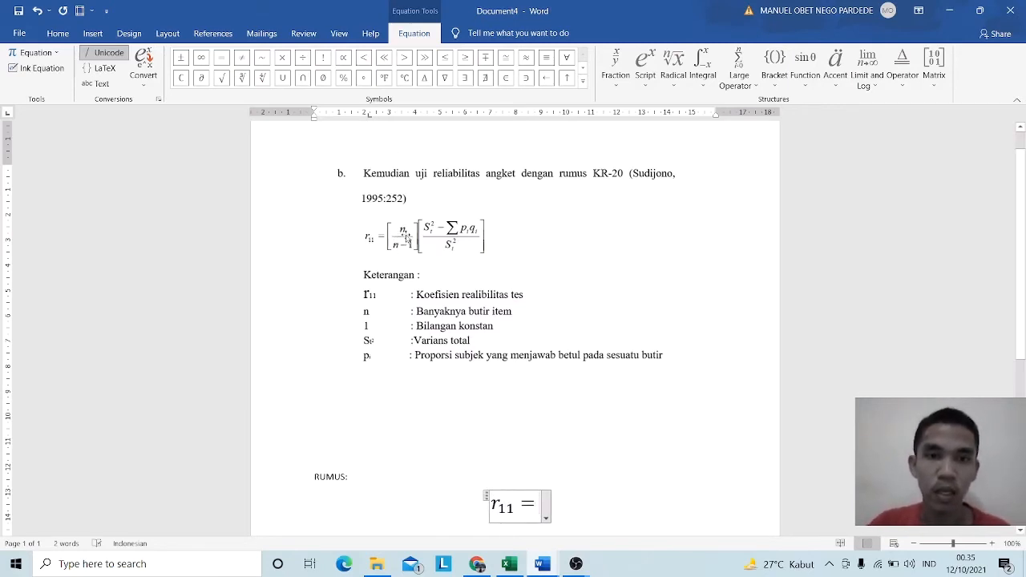
- Add square brackets after the equals sign and insert a stacked fraction inside them
{"action": "left_click", "coordinate": [621, 85]}
{"action": "left_click", "coordinate": [774, 80]}
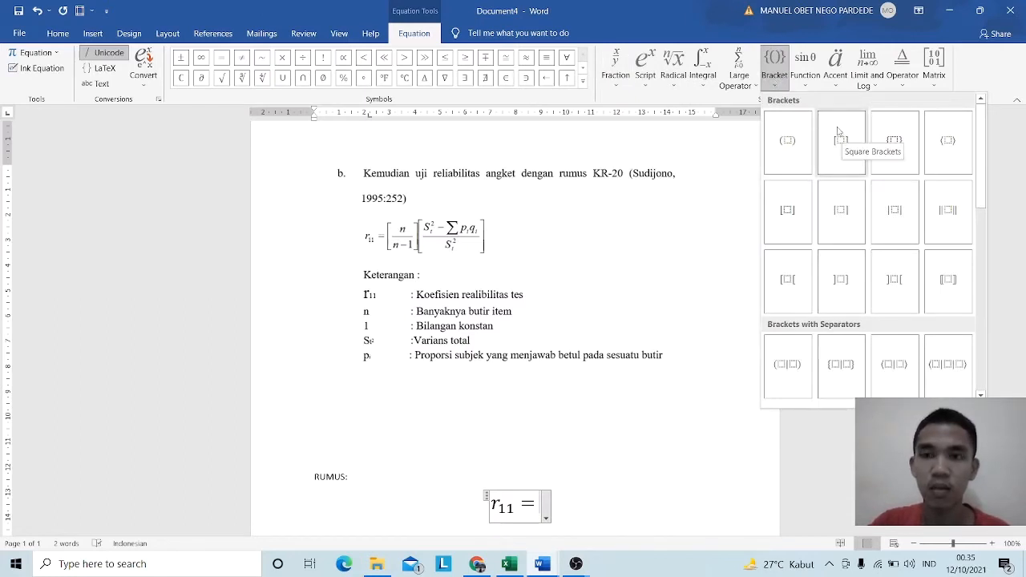
{"action": "left_click", "coordinate": [841, 132]}
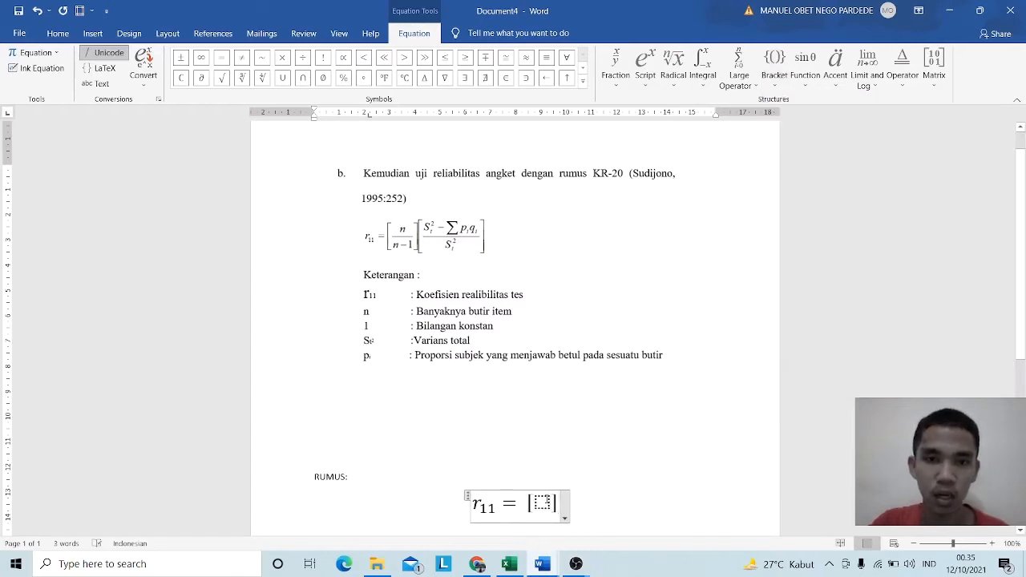
{"action": "left_click", "coordinate": [548, 499]}
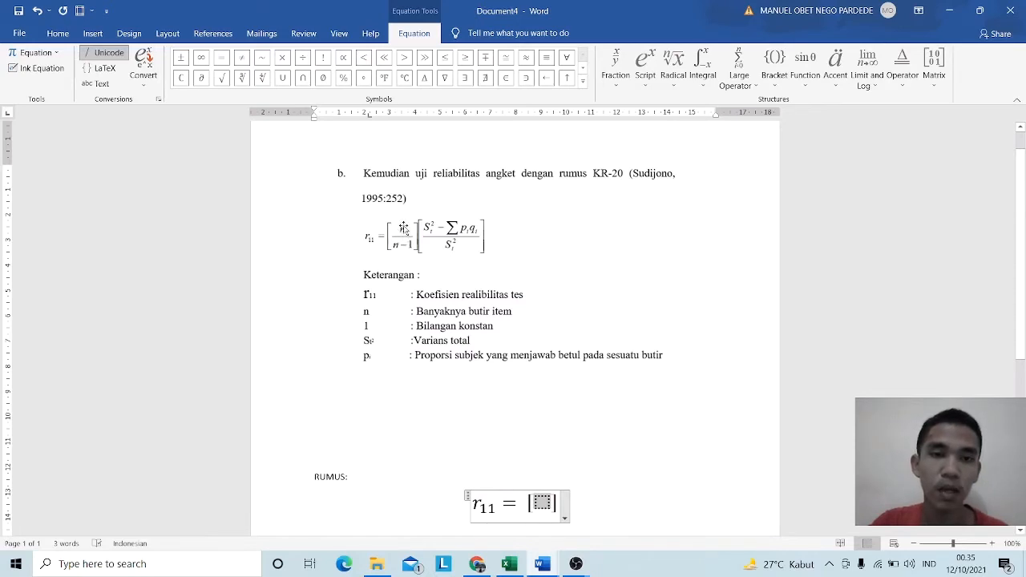
{"action": "left_click", "coordinate": [614, 88]}
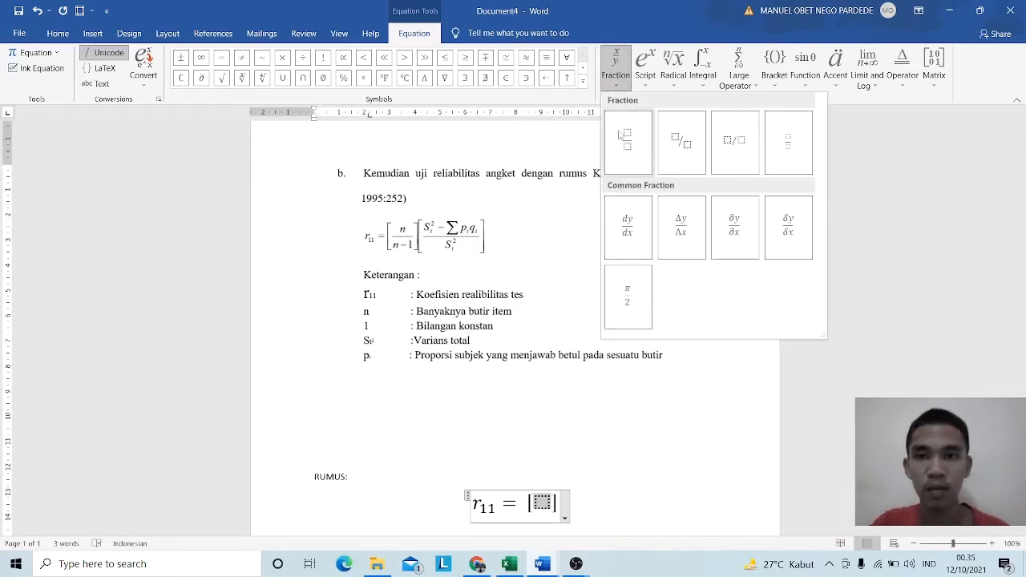
{"action": "left_click", "coordinate": [624, 135]}
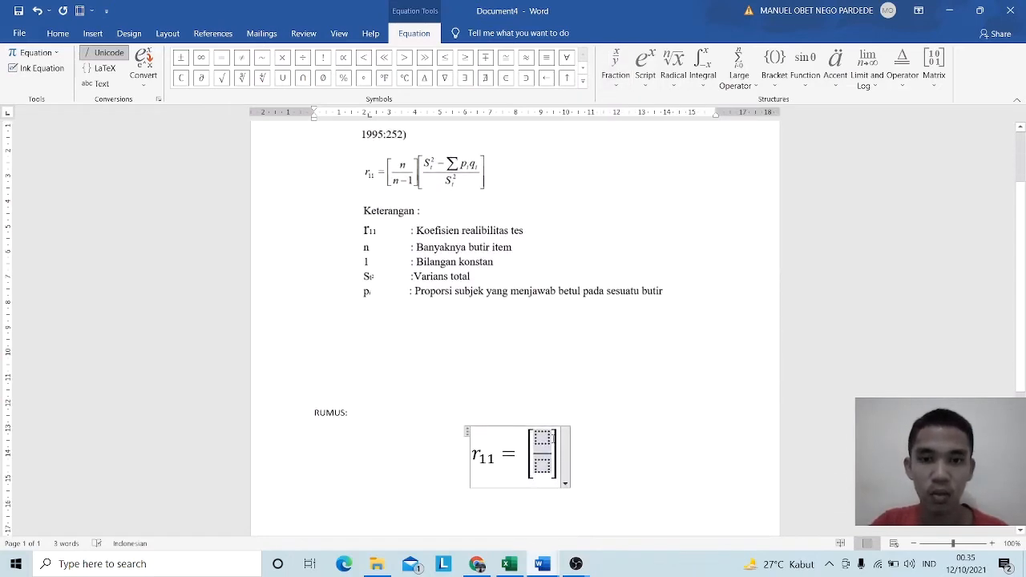
- Fill the bracketed fraction with n over n-1 and continue after the closing bracket
{"action": "left_click", "coordinate": [543, 437]}
{"action": "type", "text": "n/"}
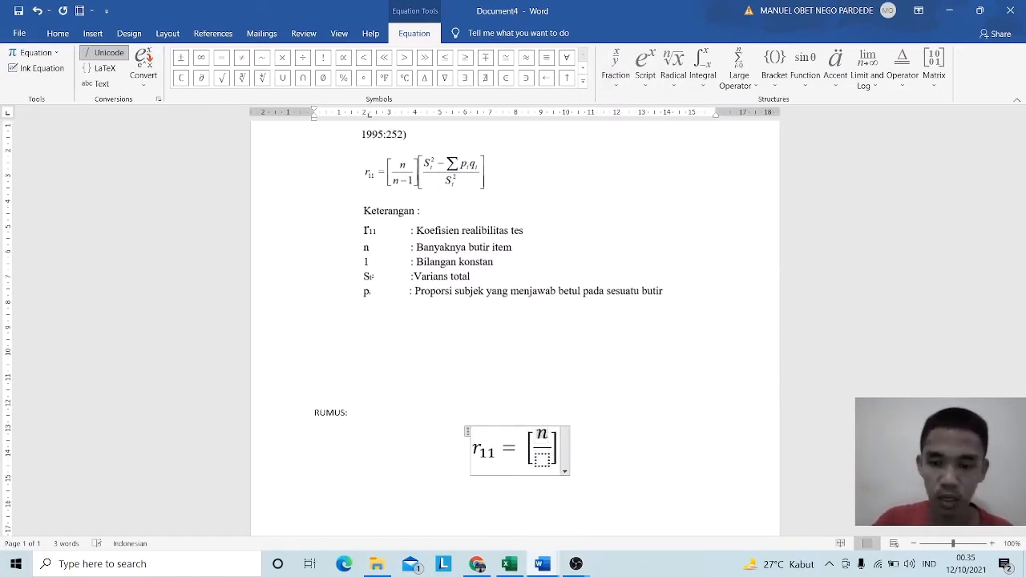
{"action": "key", "text": "Down"}
{"action": "type", "text": "n-"}
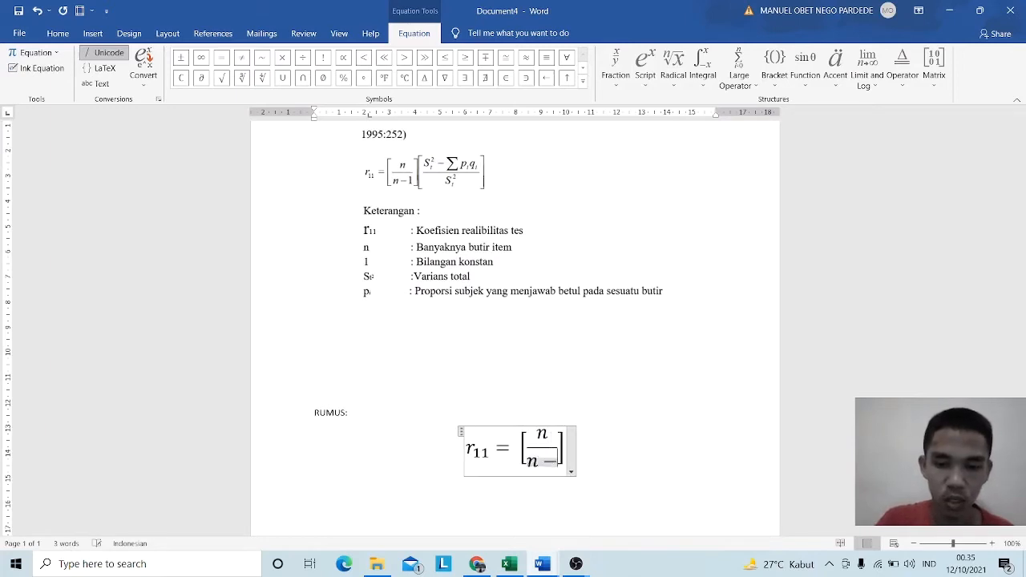
{"action": "type", "text": "1"}
{"action": "key", "text": "Right"}
{"action": "key", "text": "Right"}
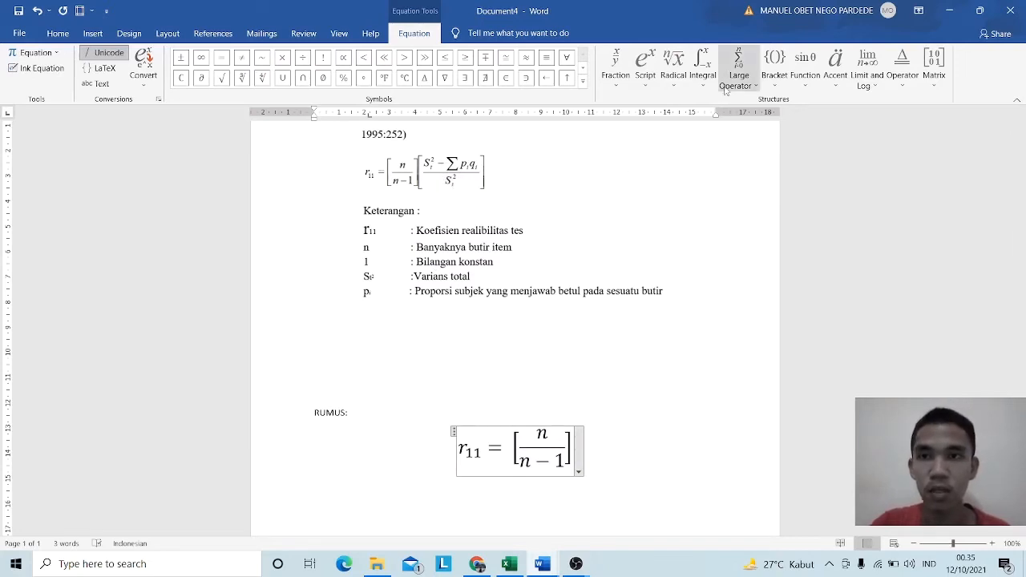
- Add a second pair of square brackets after the first and insert an empty stacked fraction inside them
{"action": "left_click", "coordinate": [776, 87]}
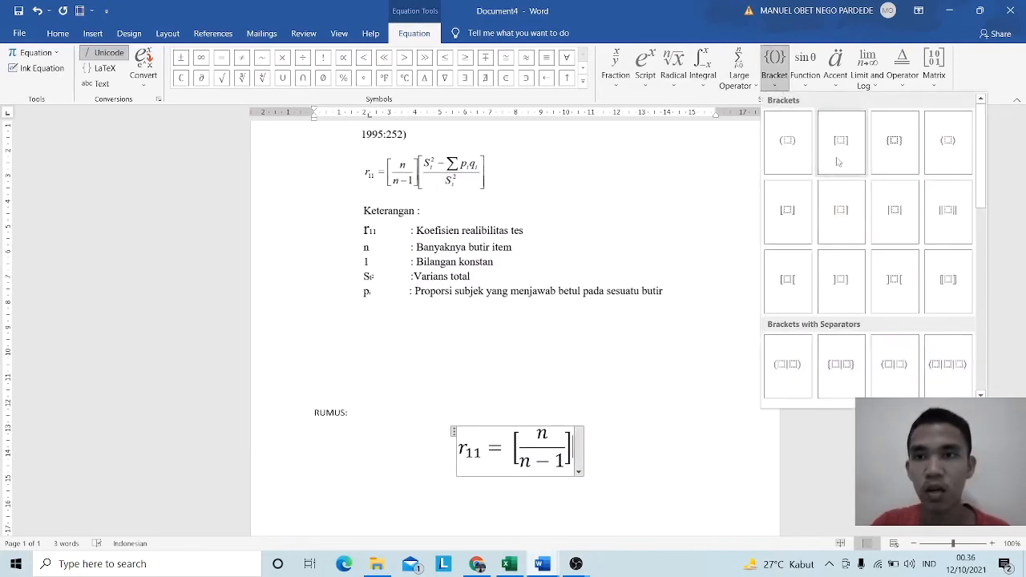
{"action": "left_click", "coordinate": [837, 162]}
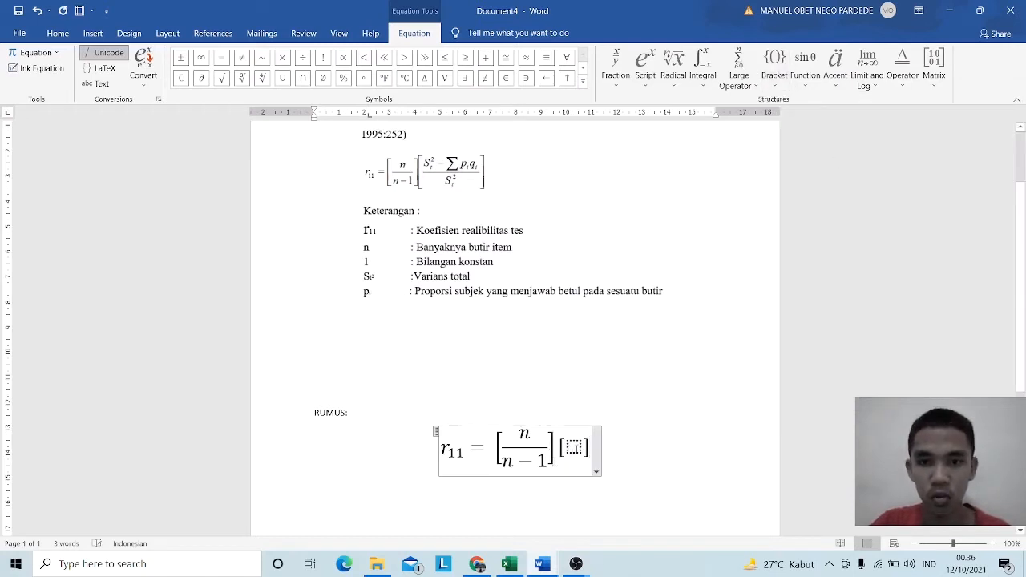
{"action": "left_click", "coordinate": [573, 448]}
{"action": "left_click", "coordinate": [616, 65]}
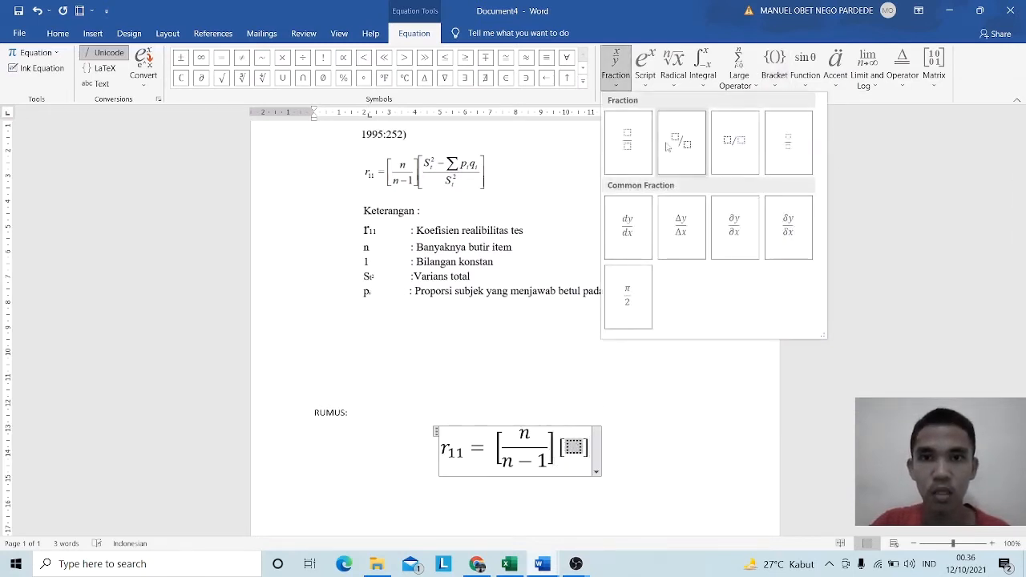
{"action": "left_click", "coordinate": [630, 143]}
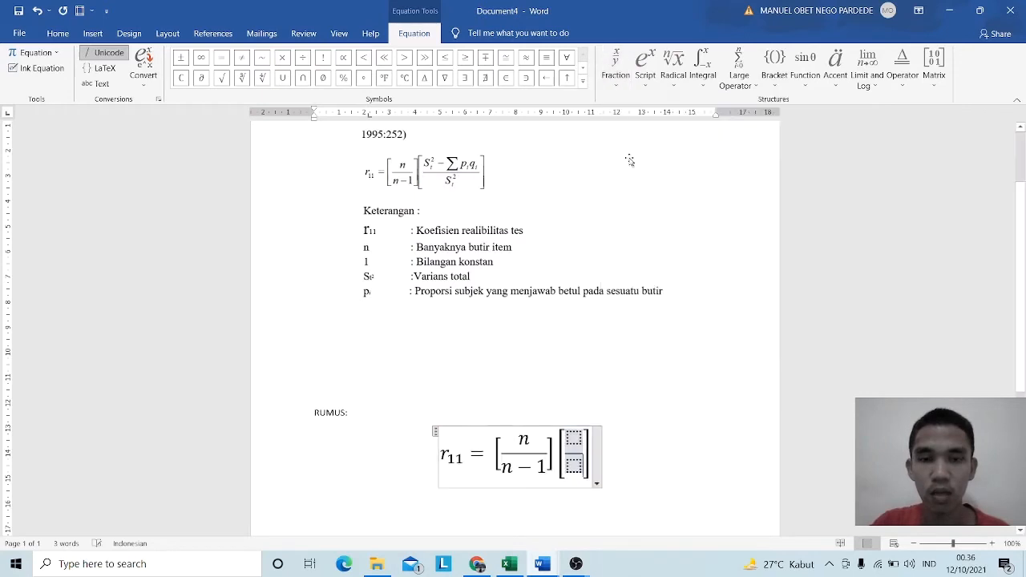
- Enter S with superscript 2 and subscript t, followed by a minus sign, in the numerator of the second bracketed fraction
{"action": "left_click", "coordinate": [577, 440]}
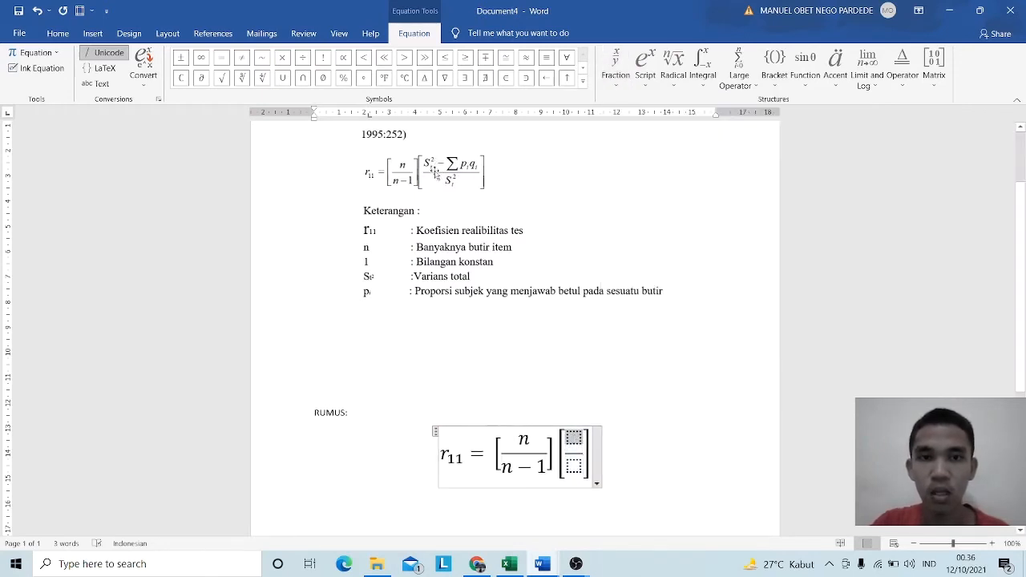
{"action": "left_click", "coordinate": [645, 80]}
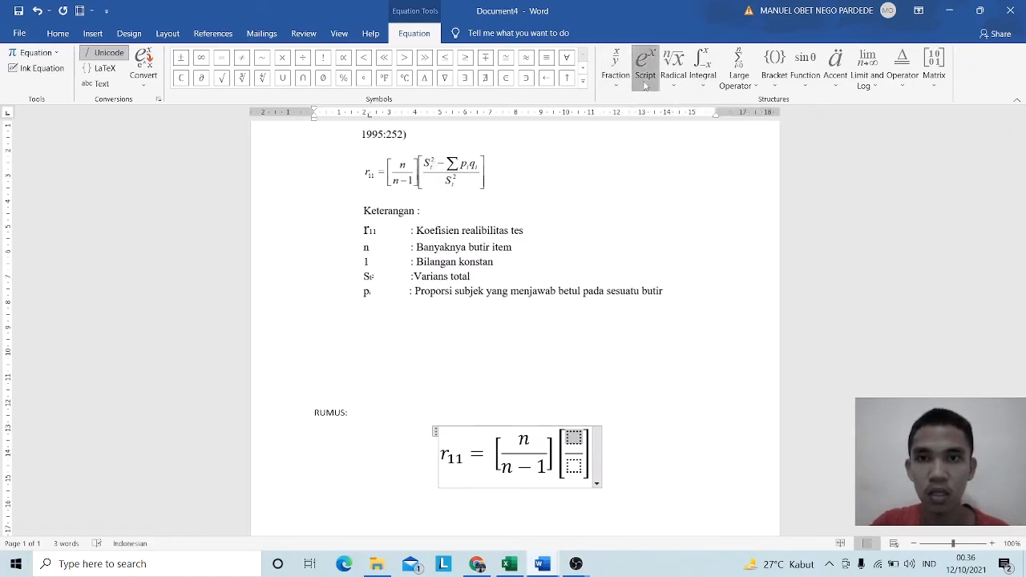
{"action": "left_click", "coordinate": [765, 142]}
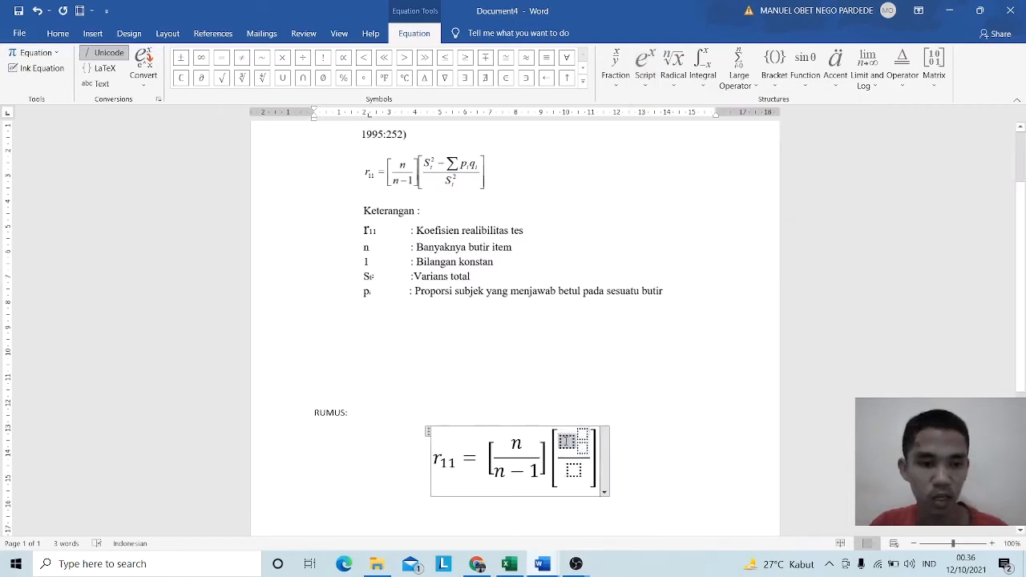
{"action": "type", "text": "S"}
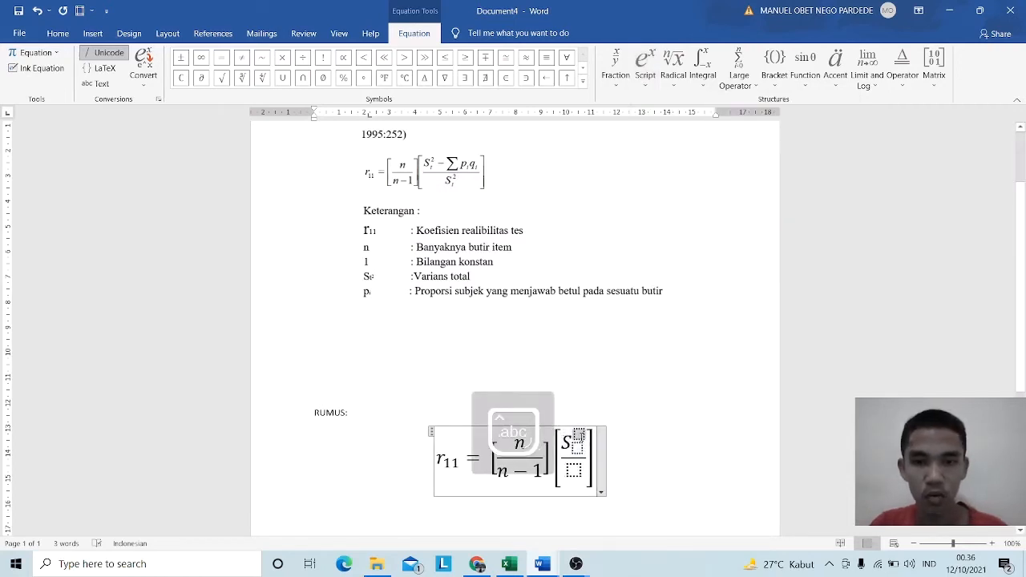
{"action": "type", "text": "2"}
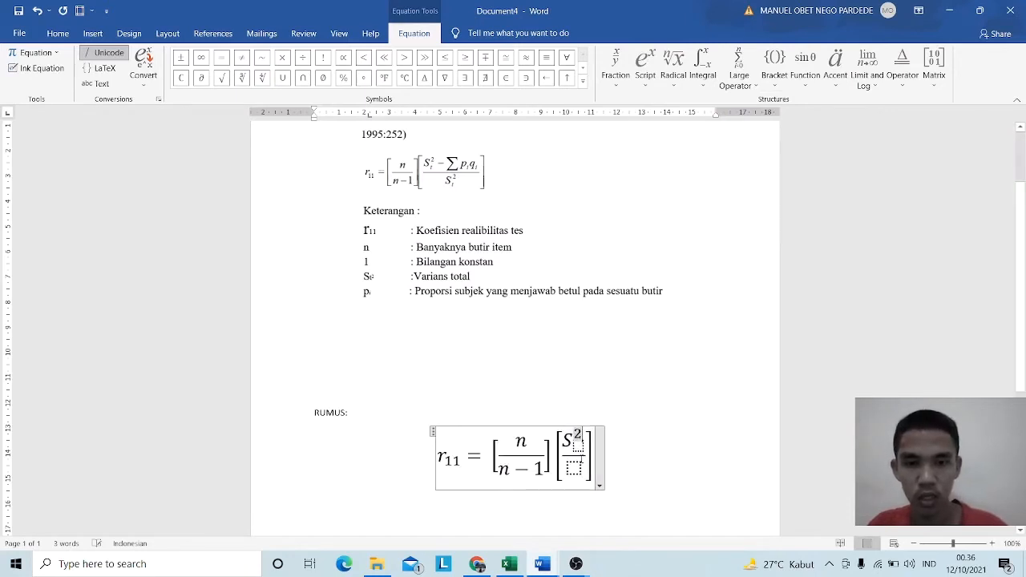
{"action": "key", "text": "Down"}
{"action": "type", "text": "i"}
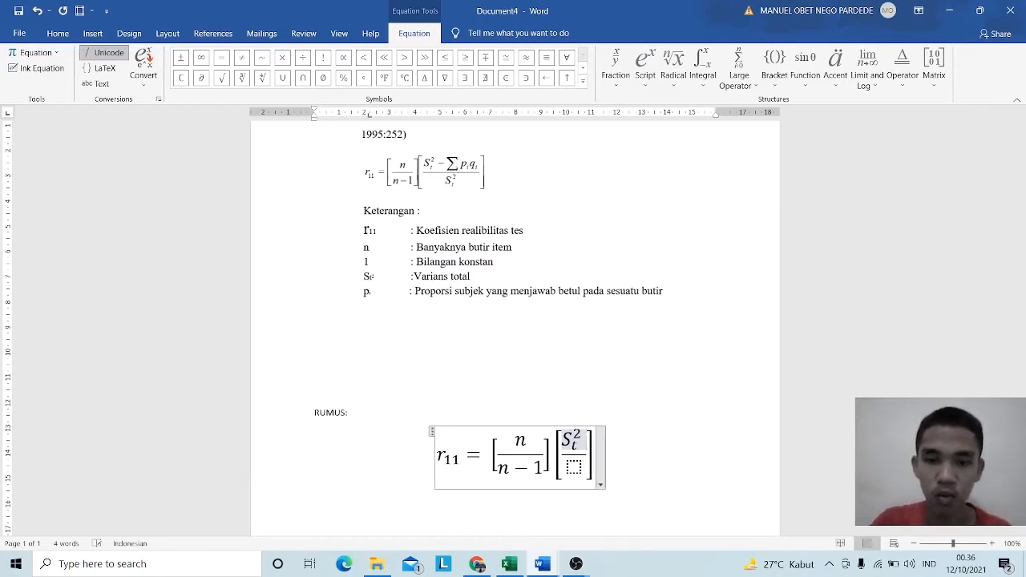
{"action": "type", "text": "-"}
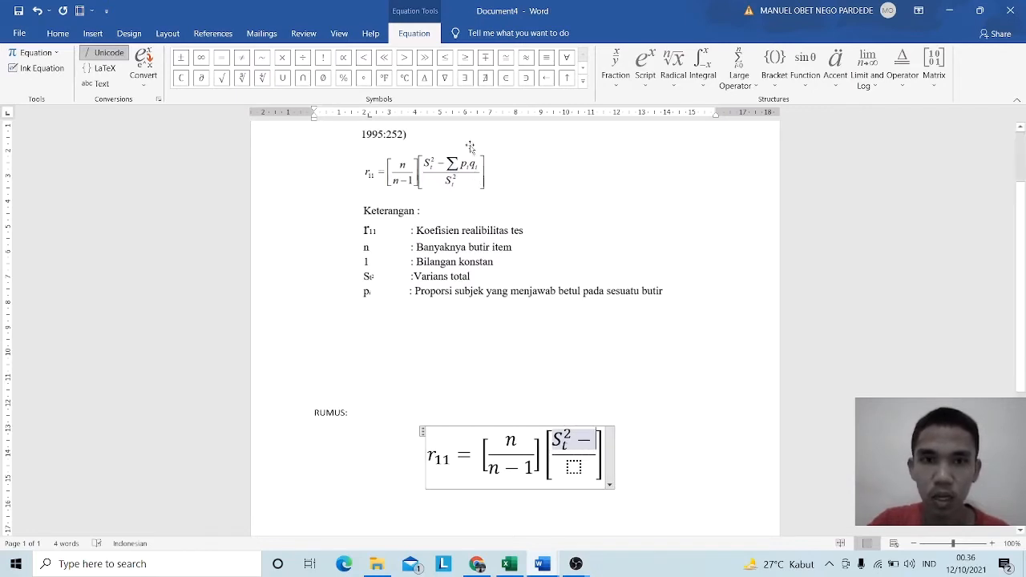
- Add a summation without limits after the minus sign and fill its placeholder with p subscript i
{"action": "left_click", "coordinate": [753, 87]}
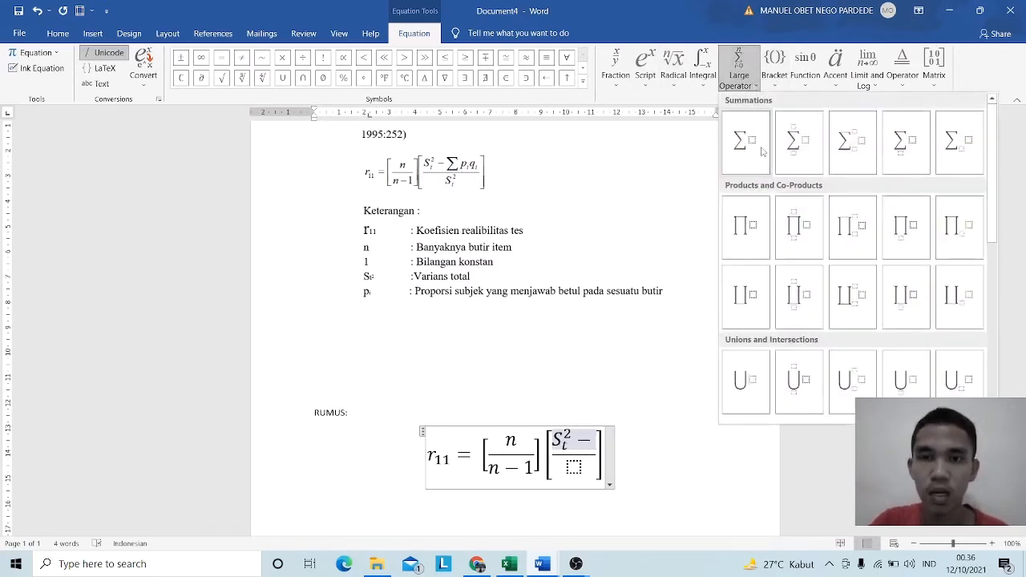
{"action": "left_click", "coordinate": [762, 152]}
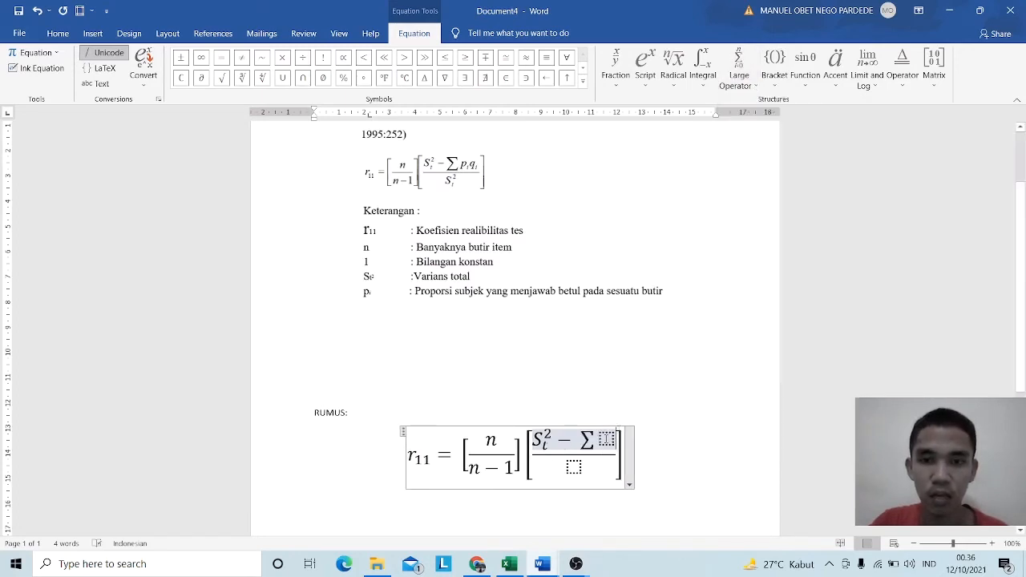
{"action": "left_click", "coordinate": [606, 439]}
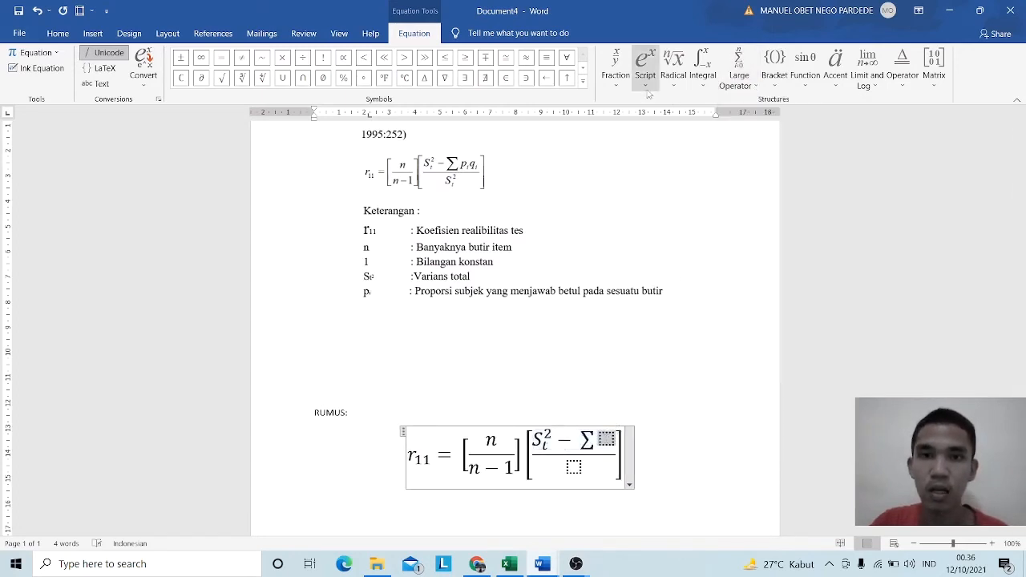
{"action": "left_click", "coordinate": [646, 80]}
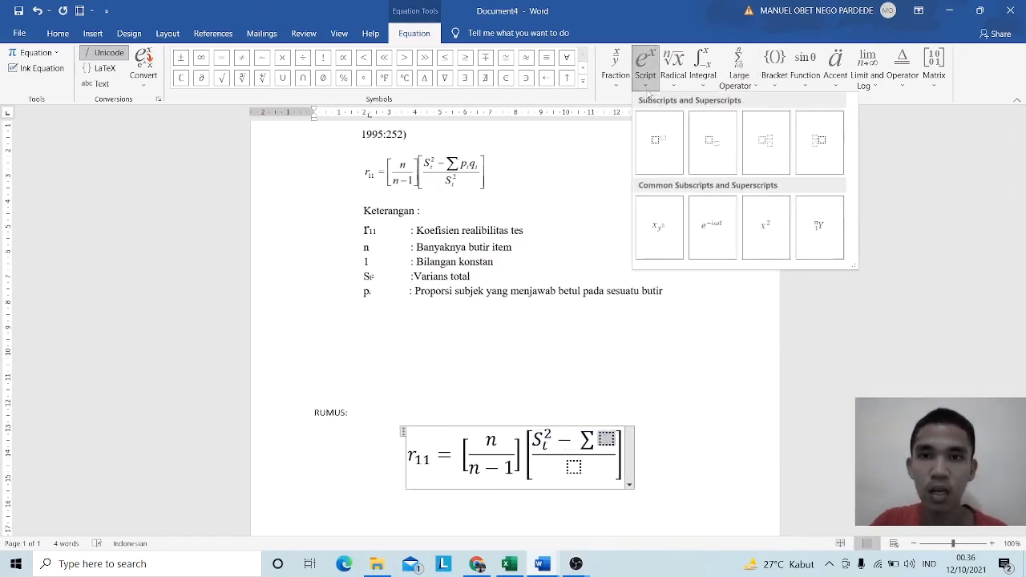
{"action": "left_click", "coordinate": [705, 150]}
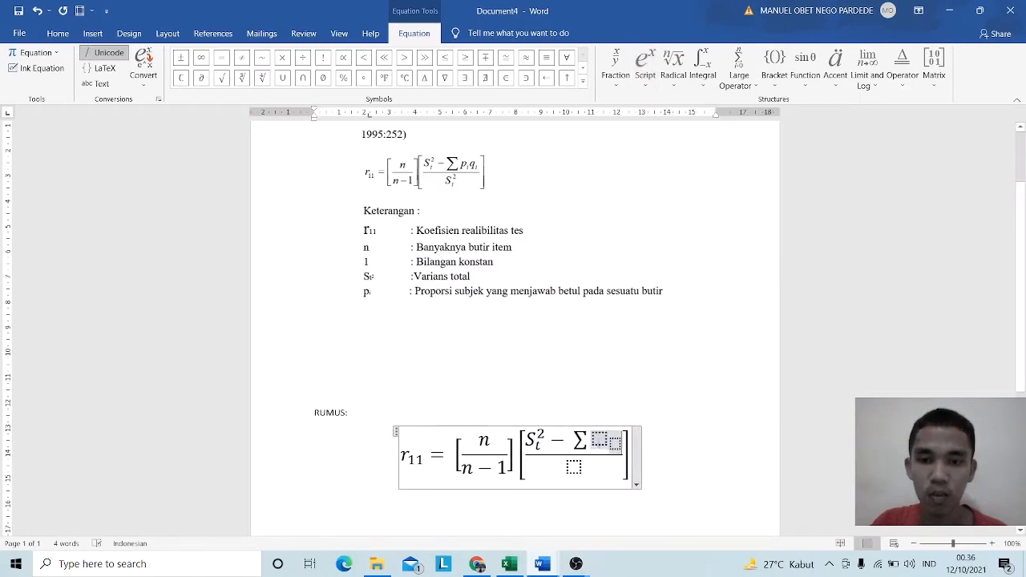
{"action": "type", "text": "p_"}
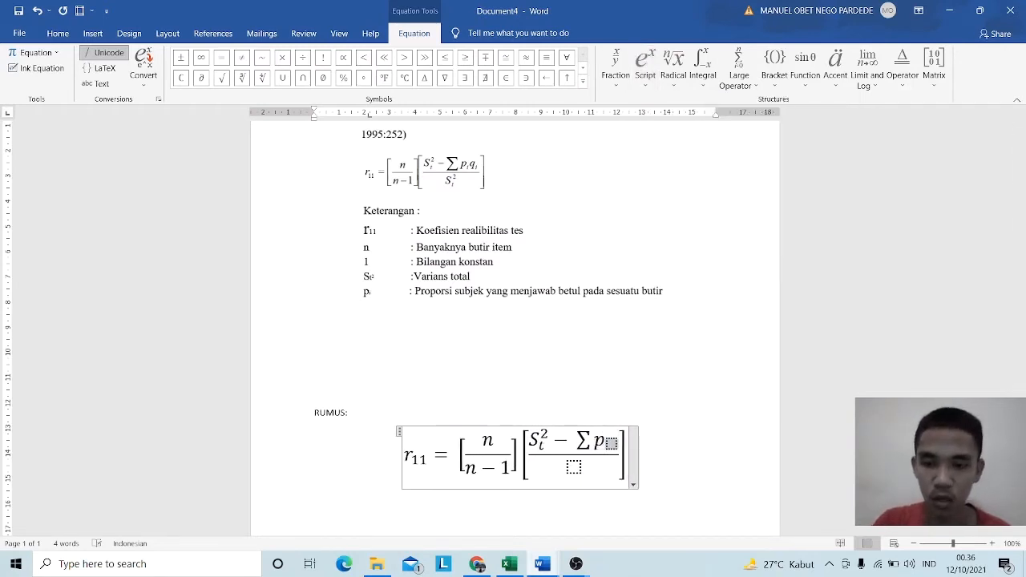
{"action": "type", "text": "i"}
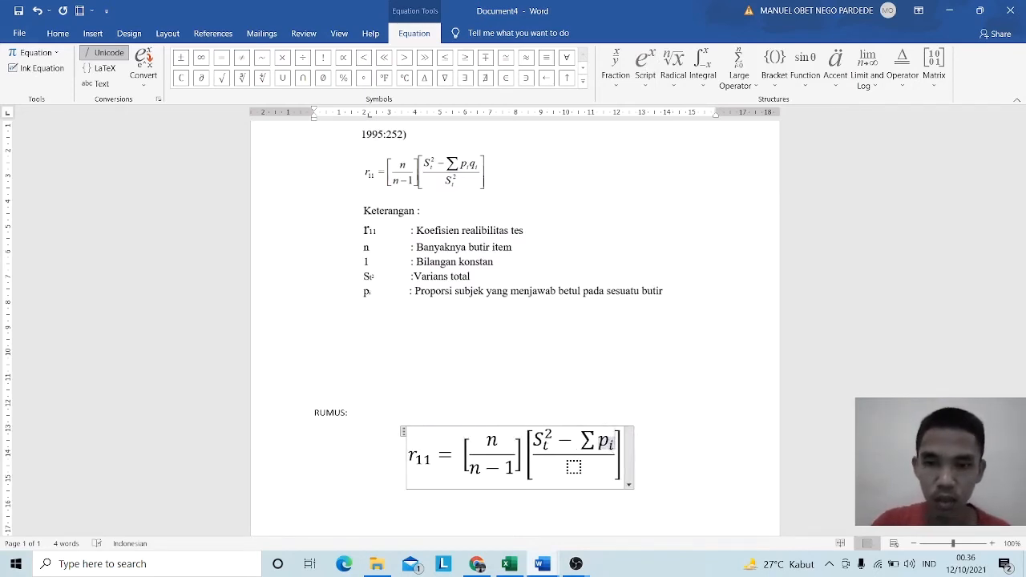
- Insert a subscript structure after p subscript i in the numerator and fill it with q subscript i
{"action": "left_click", "coordinate": [646, 66]}
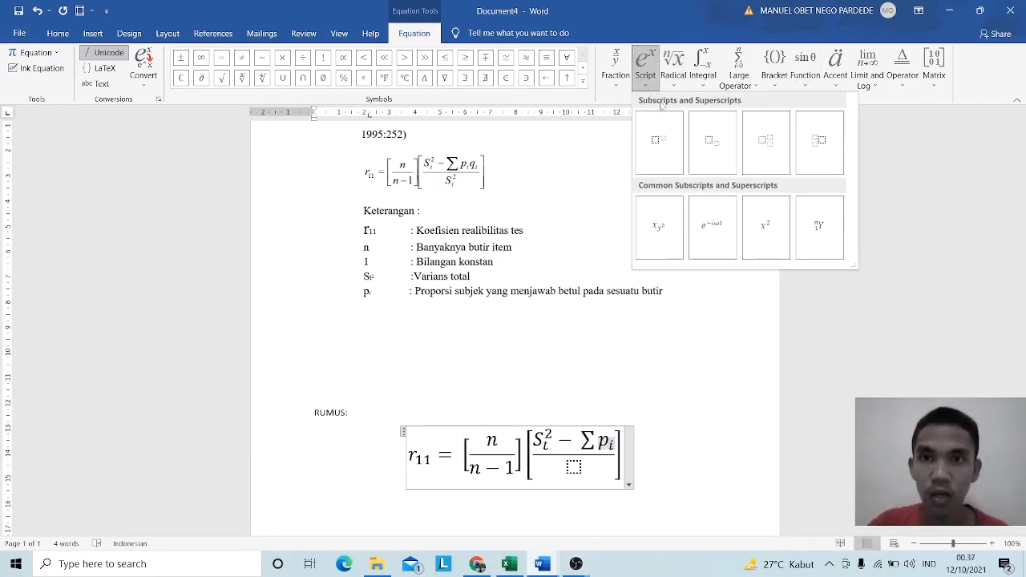
{"action": "left_click", "coordinate": [715, 160]}
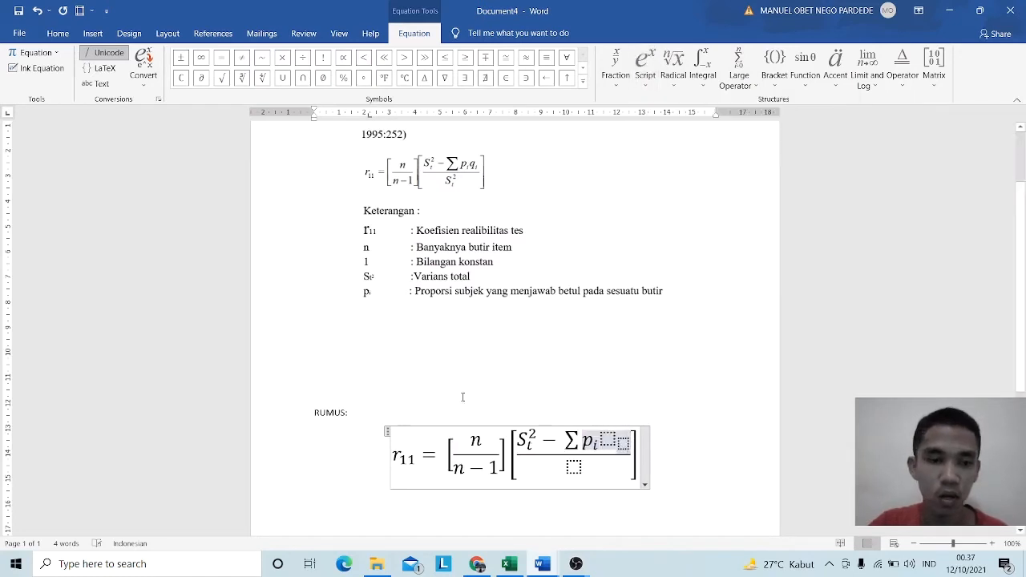
{"action": "type", "text": "q_"}
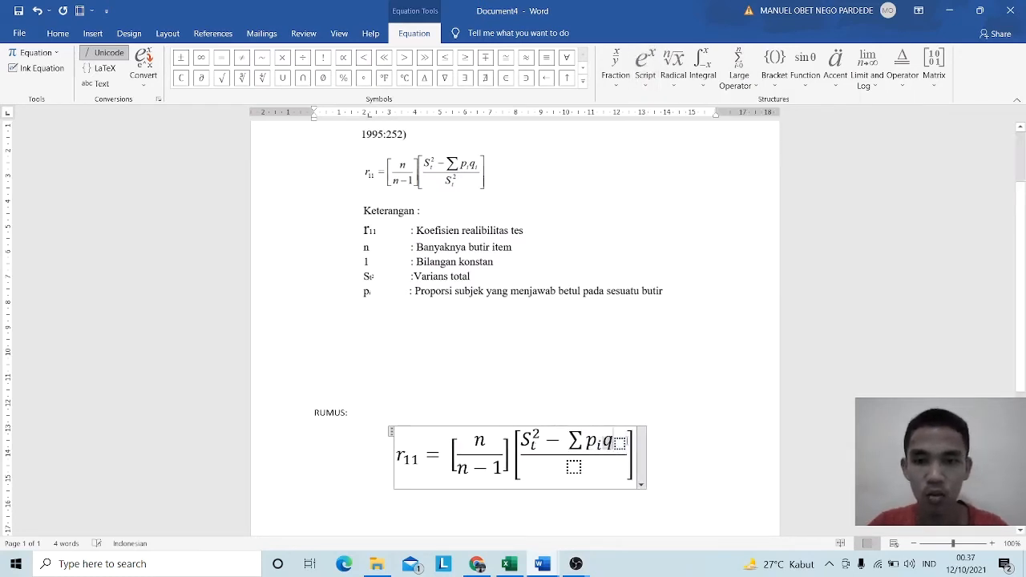
{"action": "type", "text": "i"}
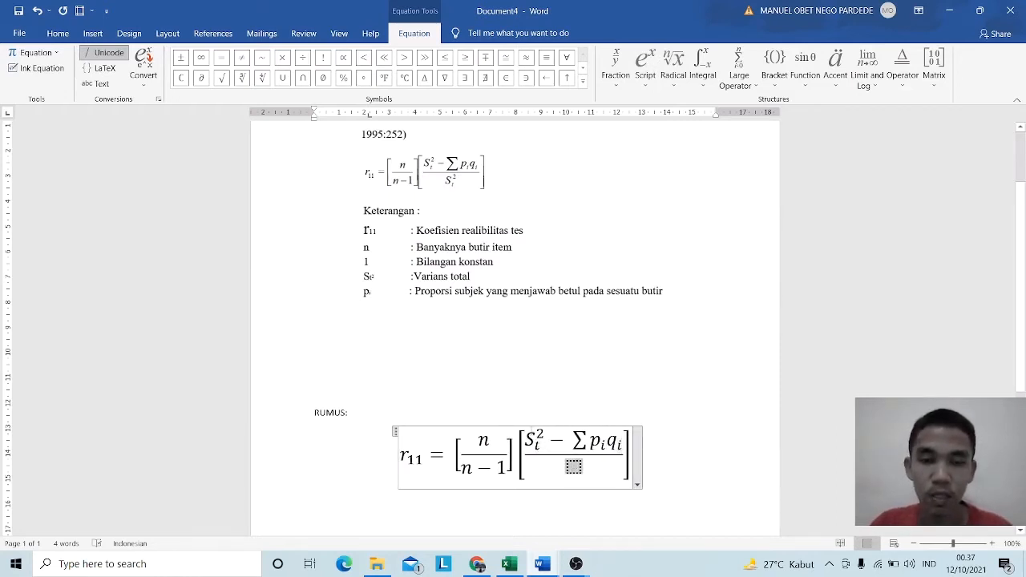
- Fill the denominator of the second bracketed fraction with S, superscript 2 and subscript t
{"action": "left_click", "coordinate": [644, 68]}
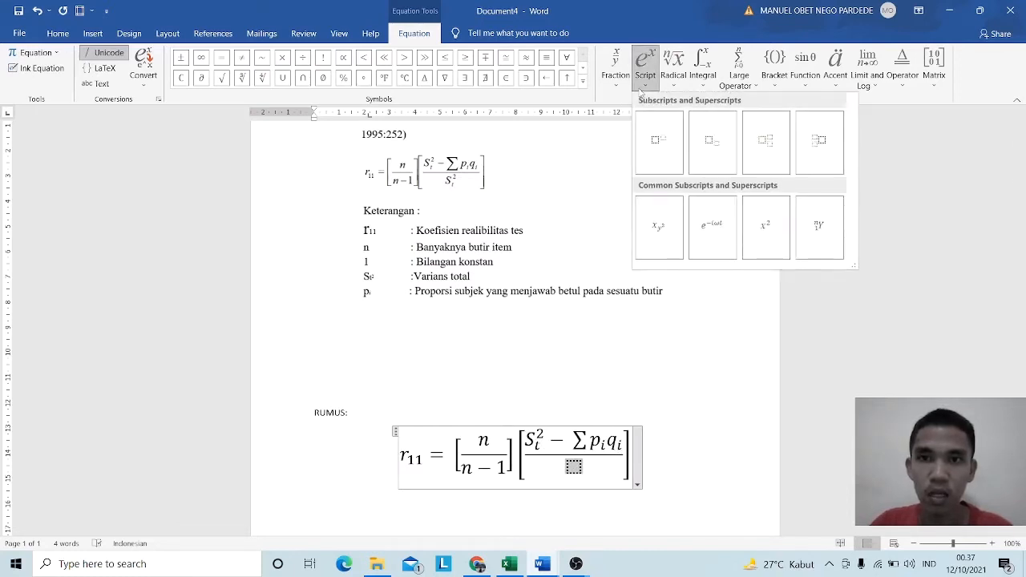
{"action": "left_click", "coordinate": [765, 142]}
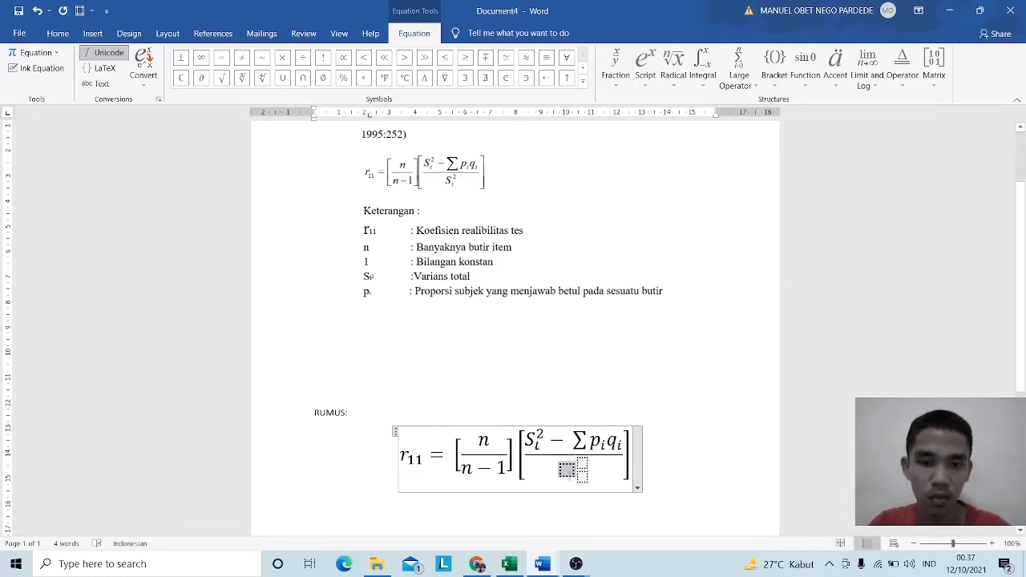
{"action": "key", "text": "Caps_Lock"}
{"action": "type", "text": "S"}
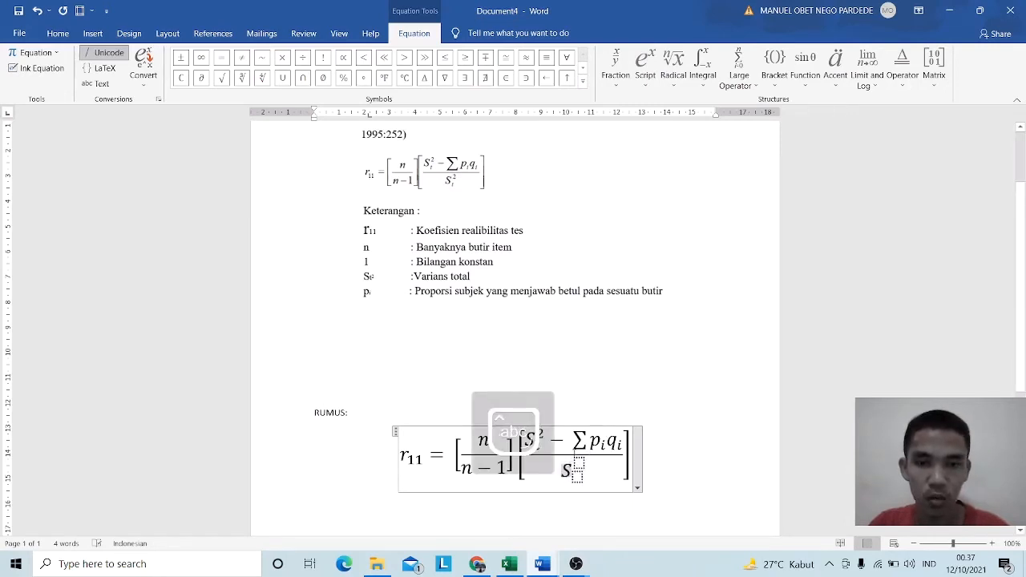
{"action": "key", "text": "Right"}
{"action": "key", "text": "Right"}
{"action": "type", "text": "2"}
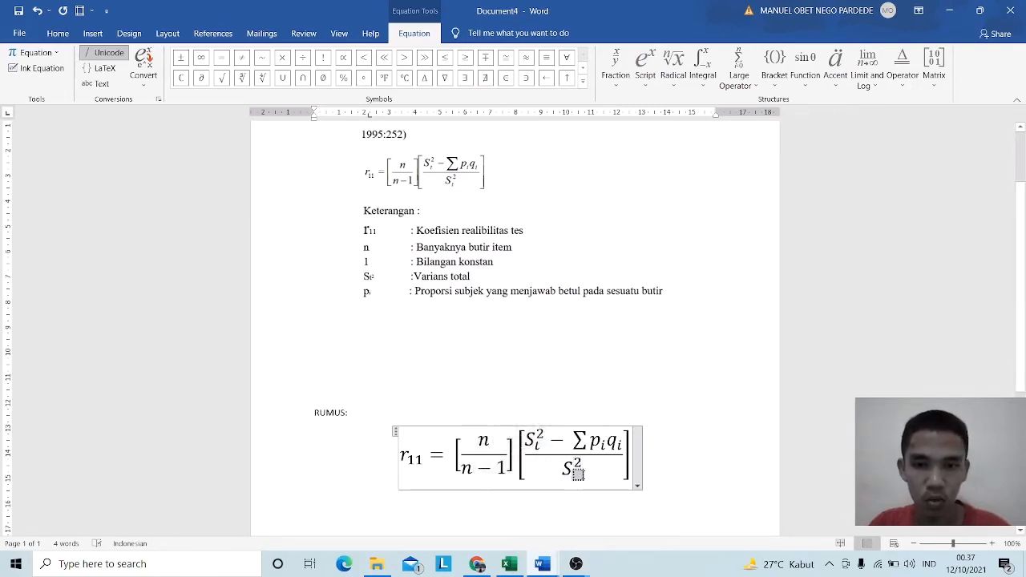
{"action": "type", "text": "t"}
{"action": "left_click", "coordinate": [596, 486]}
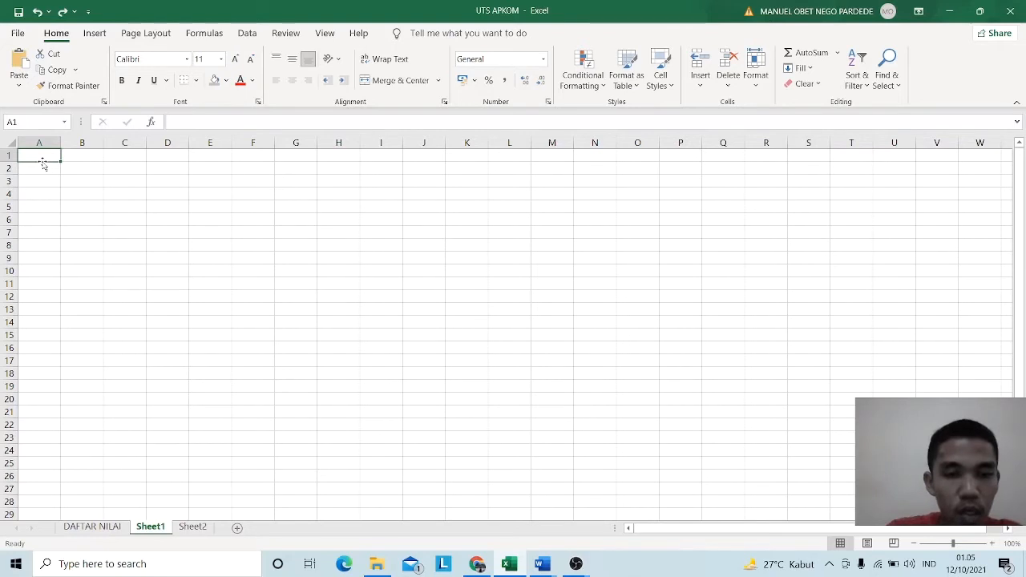
- In Sheet1 of the UTS APKOM workbook in Excel, enter the school heading SD SWASTA HKBP PAGAR JATI in cell A1
{"action": "key", "text": "Caps_Lock"}
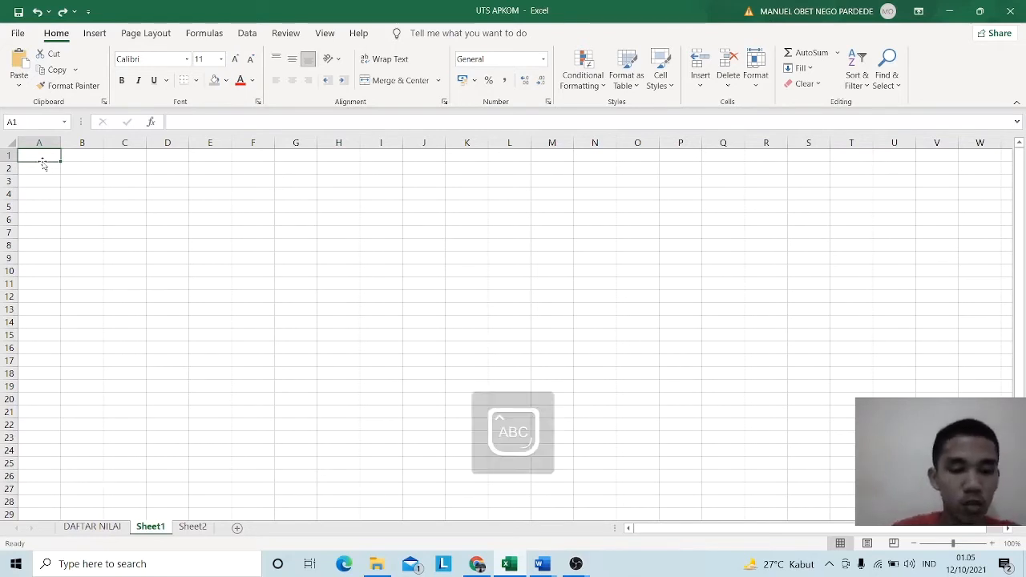
{"action": "type", "text": "S"}
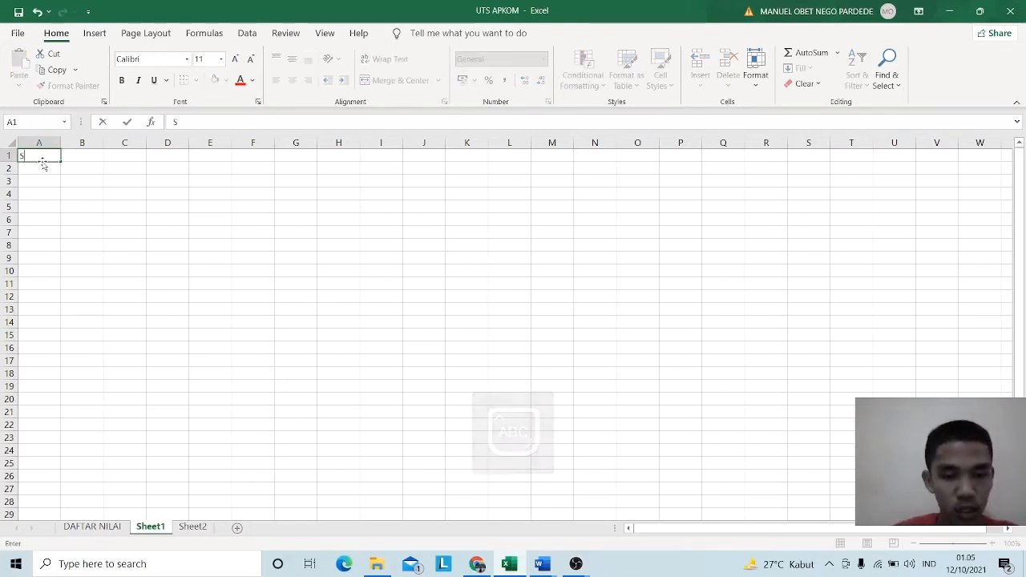
{"action": "type", "text": "D SWASTA"}
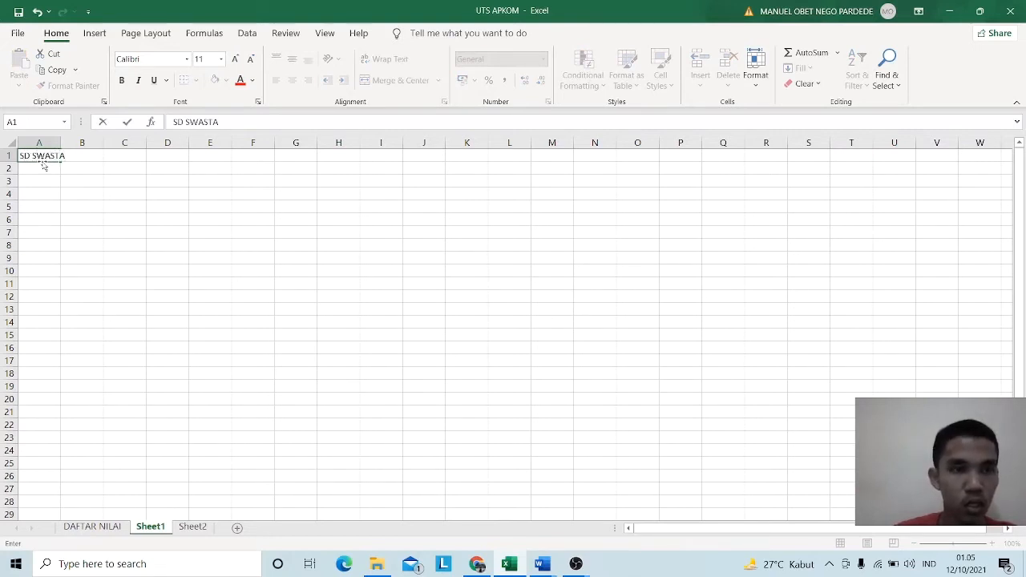
{"action": "type", "text": " H"}
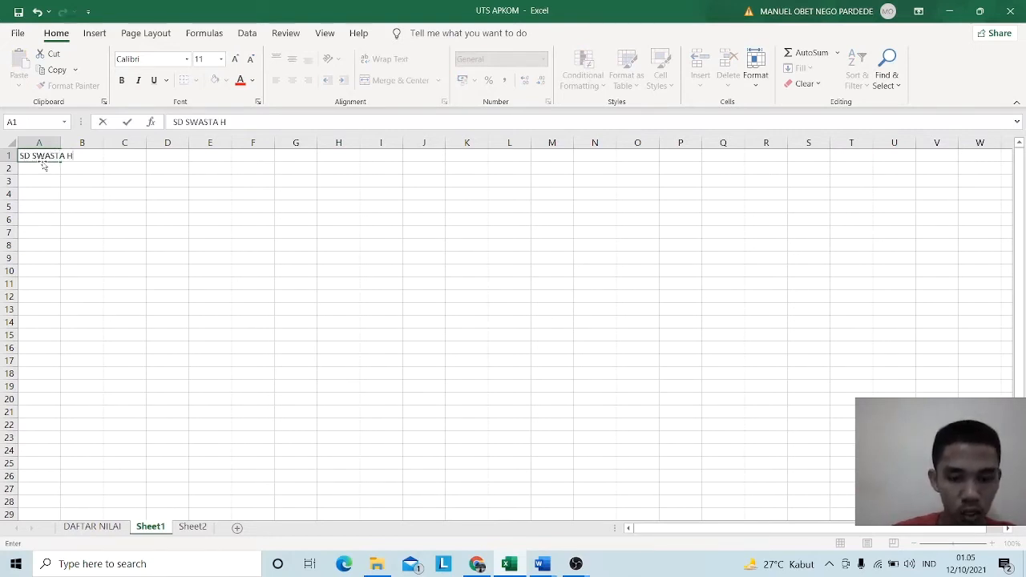
{"action": "type", "text": "KBP"}
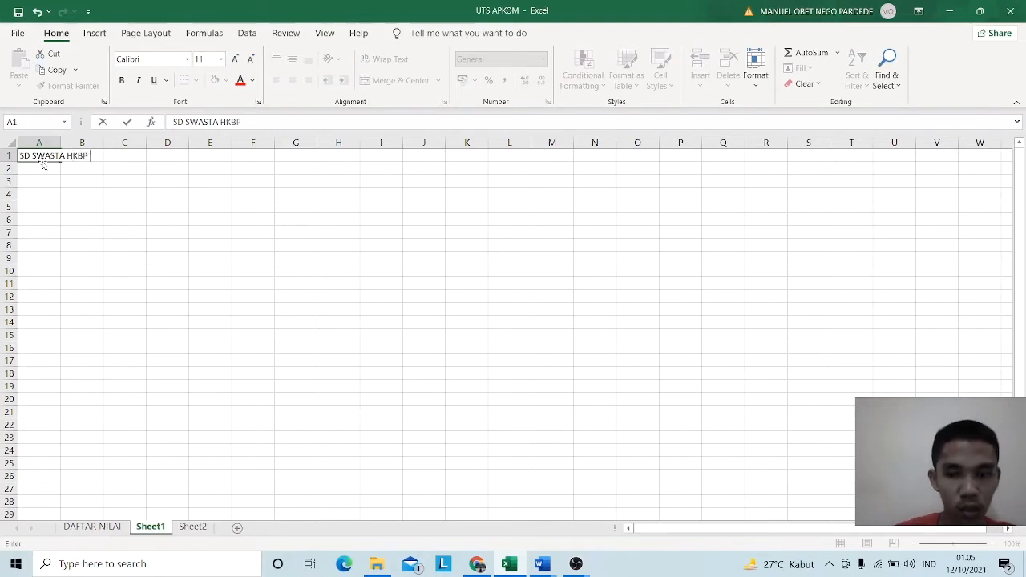
{"action": "type", "text": " PAGAR JATI"}
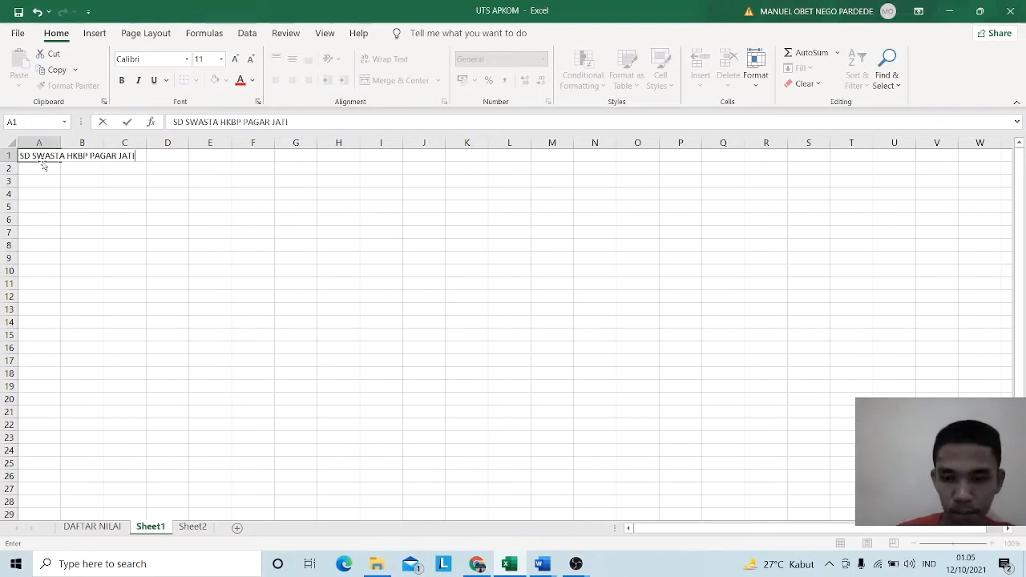
{"action": "key", "text": "Return"}
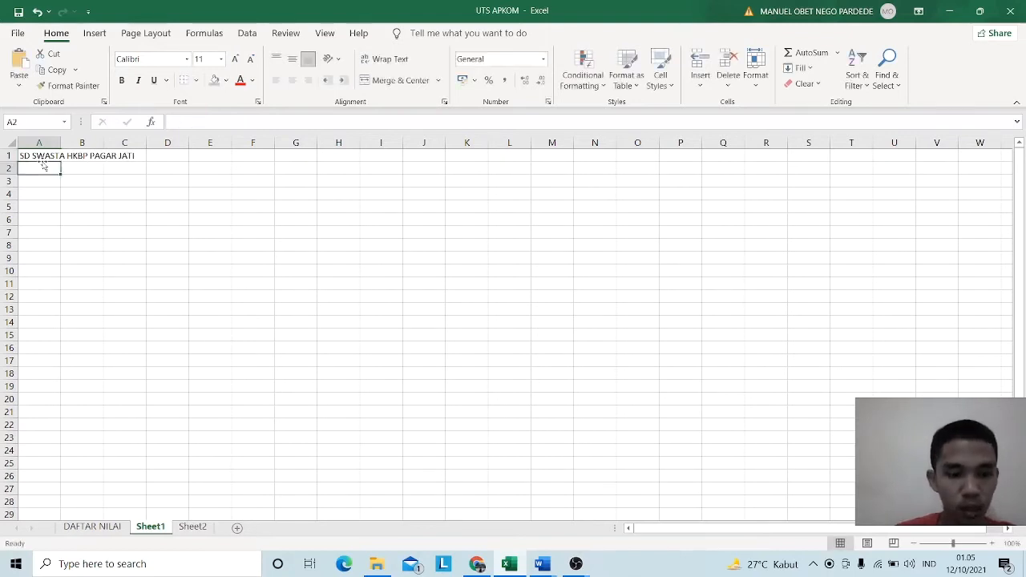
- Begin the school's address in cell A2 with the abbreviated street name followed by a comma
{"action": "type", "text": "J"}
{"action": "key", "text": "Caps_Lock"}
{"action": "type", "text": "l"}
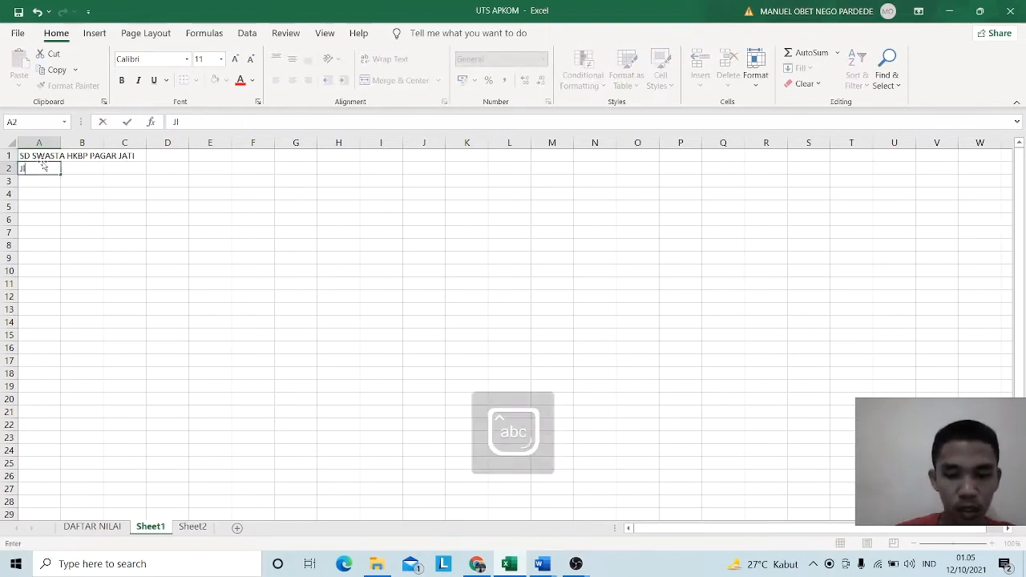
{"action": "type", "text": ". Pe"}
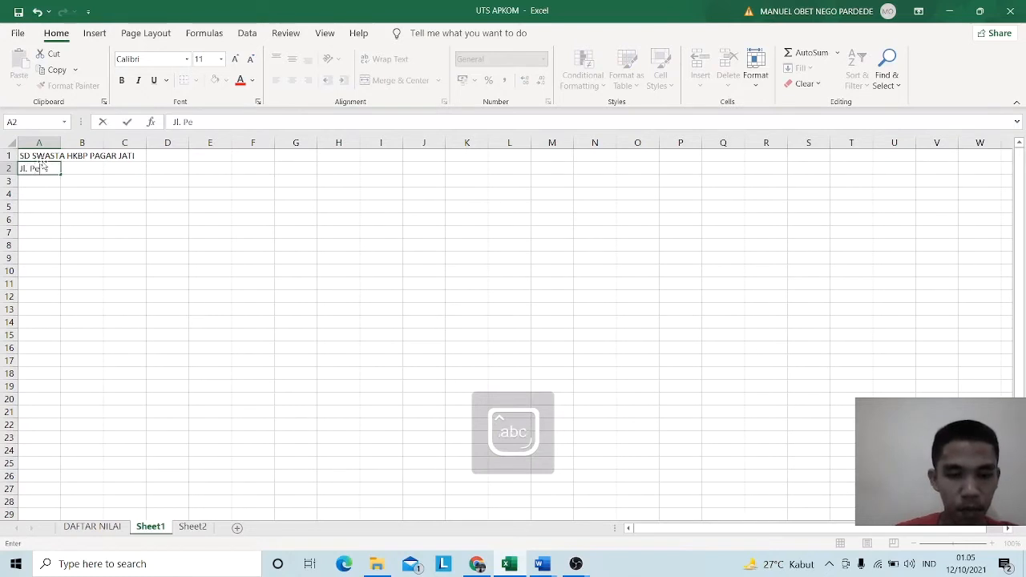
{"action": "type", "text": "katang"}
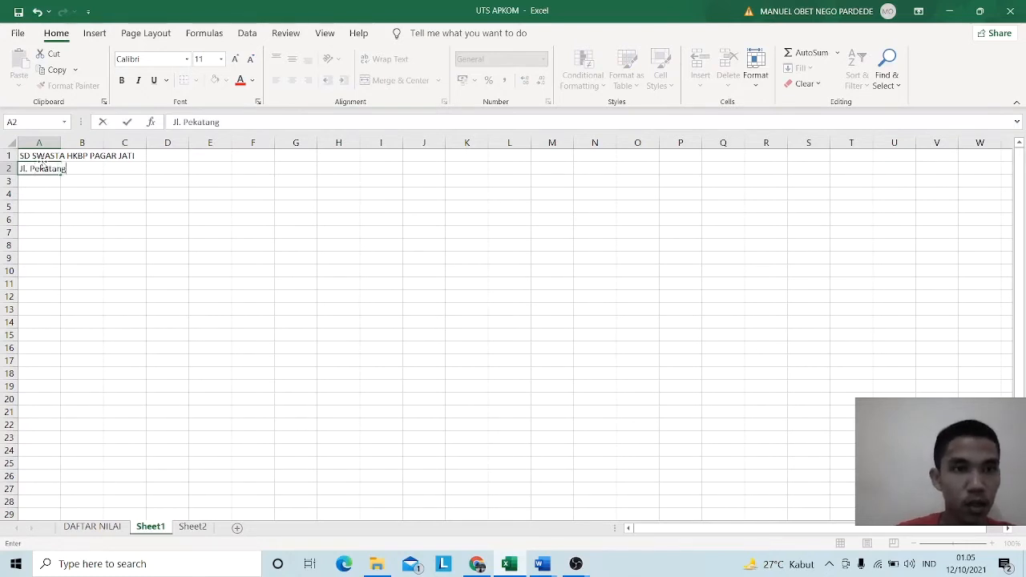
{"action": "key", "text": "BackSpace"}
{"action": "key", "text": "BackSpace"}
{"action": "key", "text": "BackSpace"}
{"action": "key", "text": "BackSpace"}
{"action": "key", "text": "BackSpace"}
{"action": "key", "text": "BackSpace"}
{"action": "key", "text": "BackSpace"}
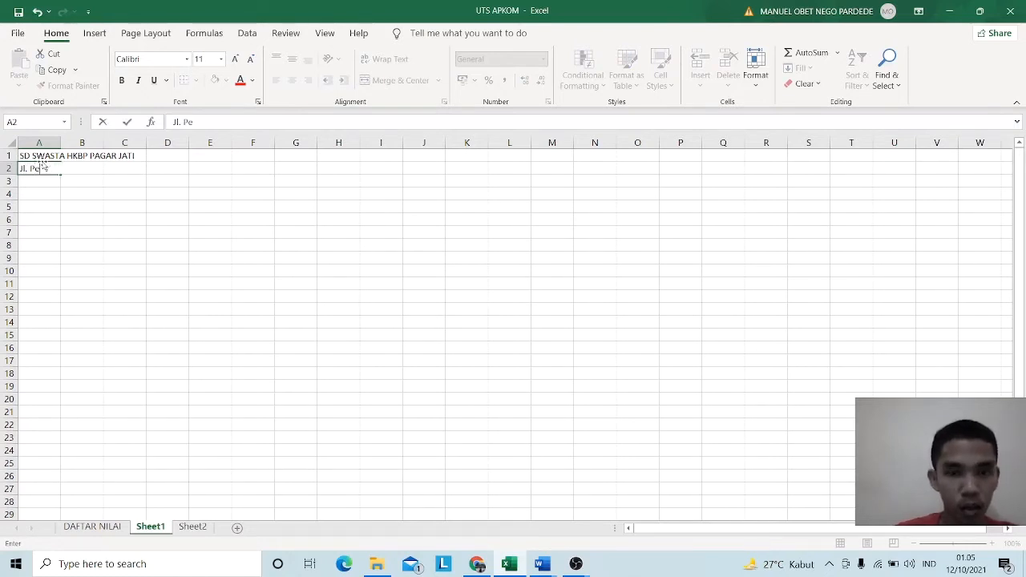
{"action": "type", "text": "ematang"}
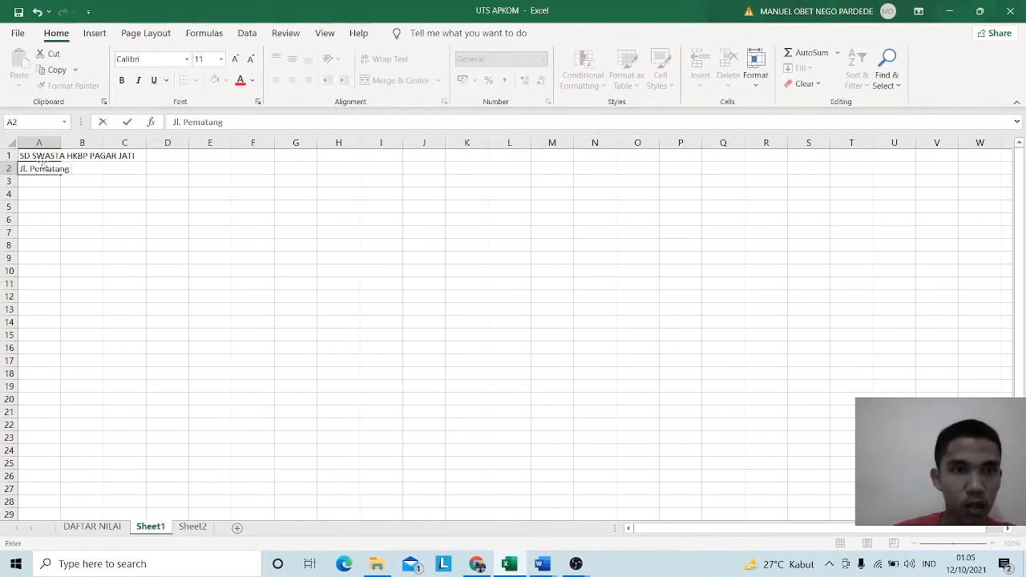
{"action": "key", "text": "Caps_Lock"}
{"action": "type", "text": "S"}
{"action": "key", "text": "Caps_Lock"}
{"action": "type", "text": "ian"}
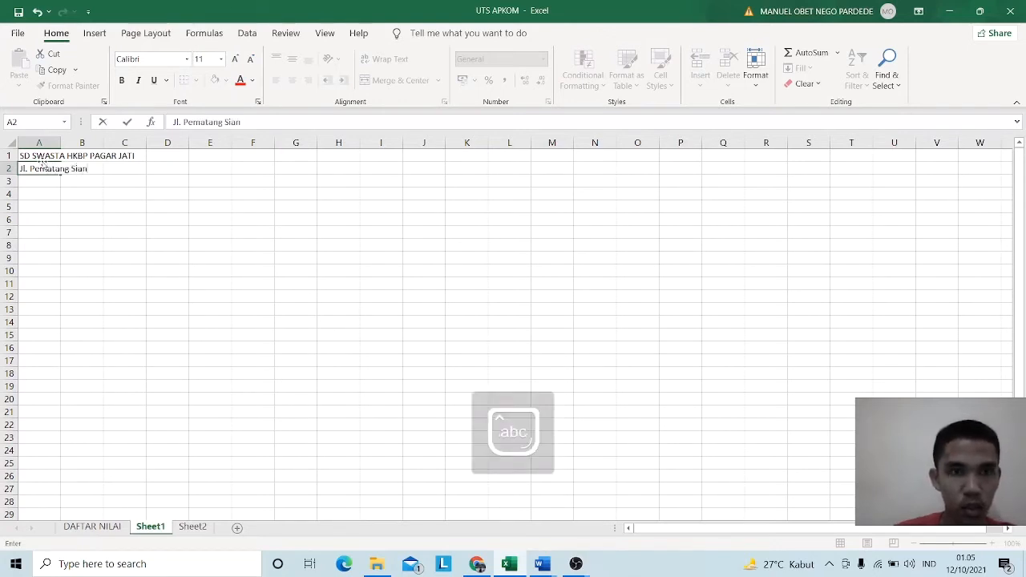
{"action": "type", "text": "tar,"}
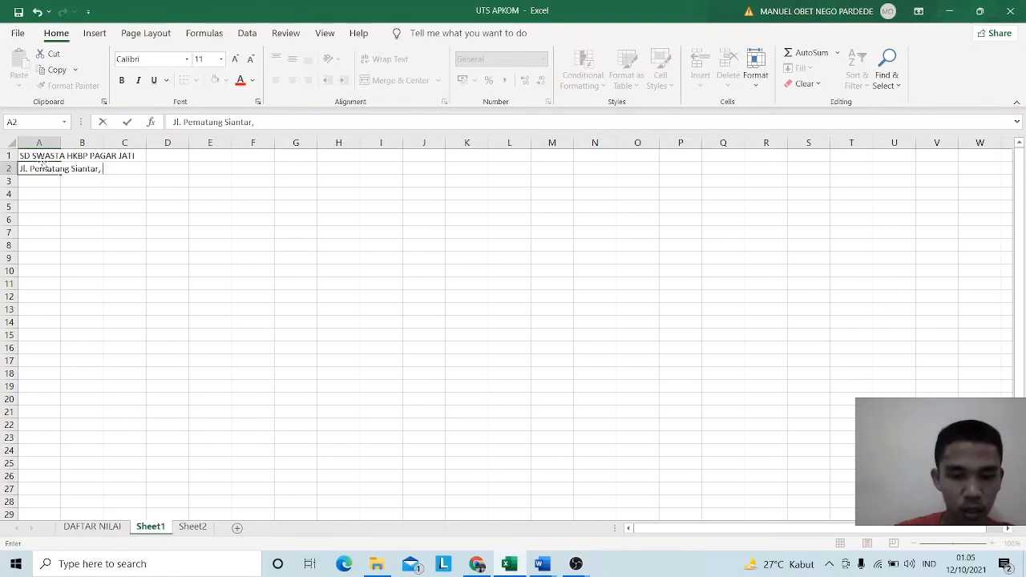
- Complete the school's address in cell A2 with the village name after the street
{"action": "key", "text": "Caps_Lock"}
{"action": "type", "text": "D"}
{"action": "key", "text": "Caps_Lock"}
{"action": "type", "text": "esa"}
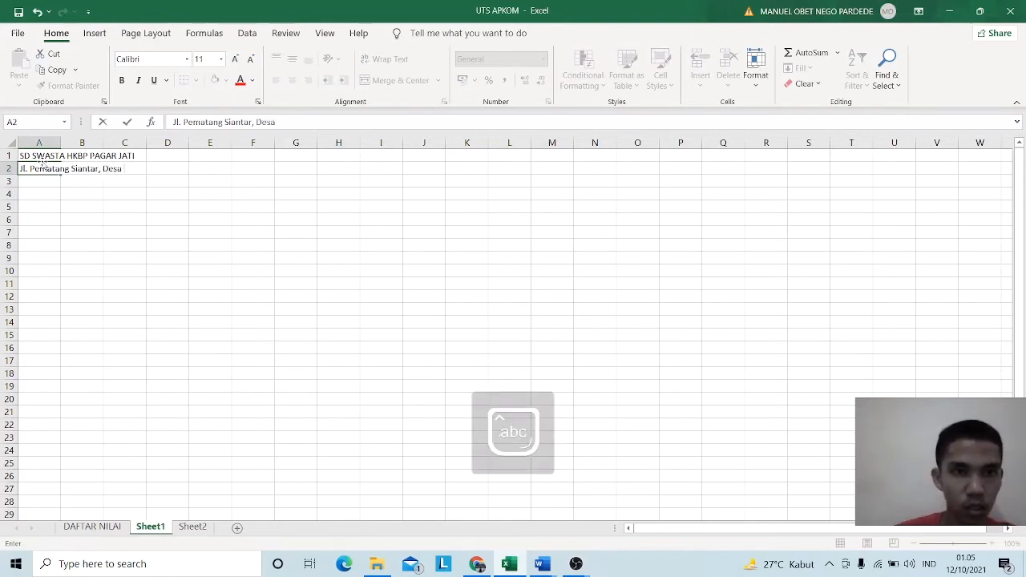
{"action": "key", "text": "Caps_Lock"}
{"action": "type", "text": "P"}
{"action": "key", "text": "Caps_Lock"}
{"action": "type", "text": "agar"}
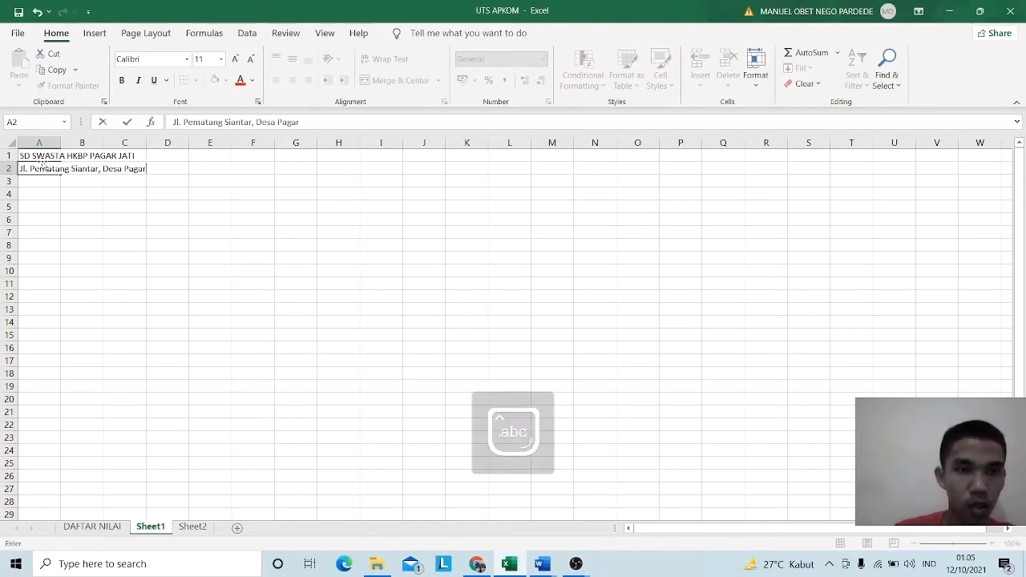
{"action": "key", "text": "Caps_Lock"}
{"action": "type", "text": "J"}
{"action": "key", "text": "Caps_Lock"}
{"action": "type", "text": "at"}
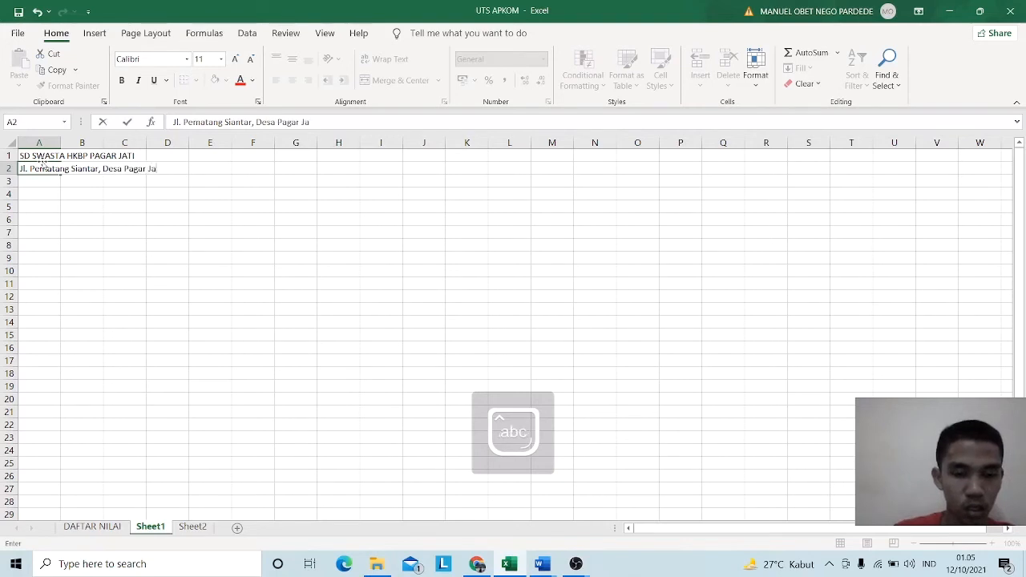
{"action": "type", "text": "i"}
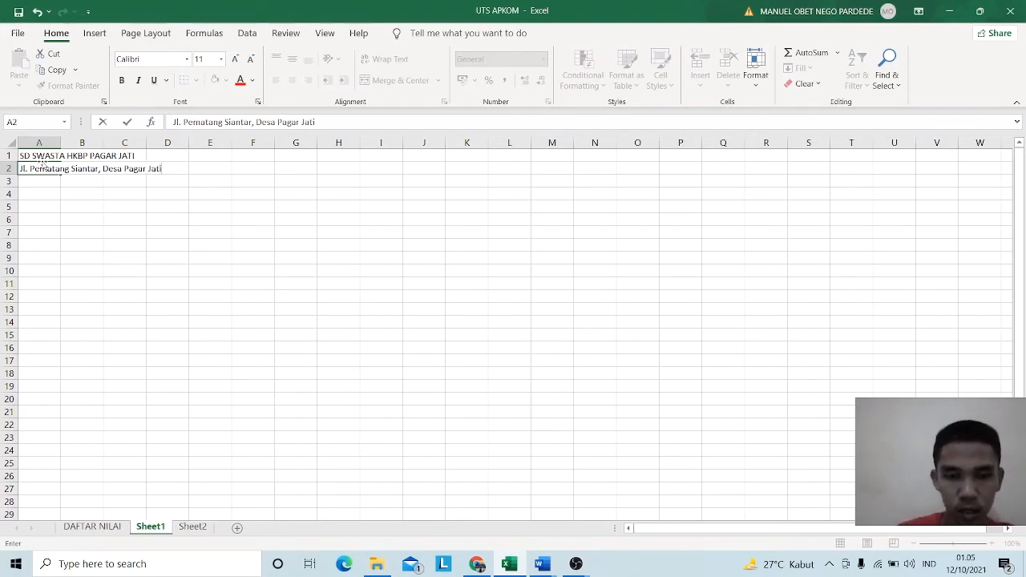
{"action": "key", "text": "Return"}
{"action": "key", "text": "Return"}
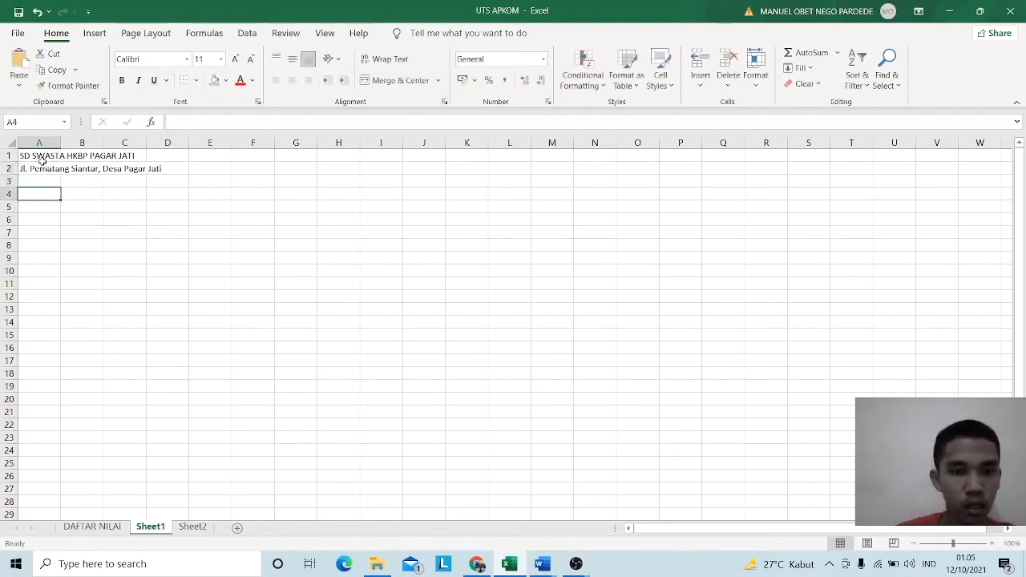
- Enter the title DAFTAR NILAI SISWA in cell A4, leaving row 3 blank beneath the school's address
{"action": "key", "text": "Caps_Lock"}
{"action": "type", "text": "D"}
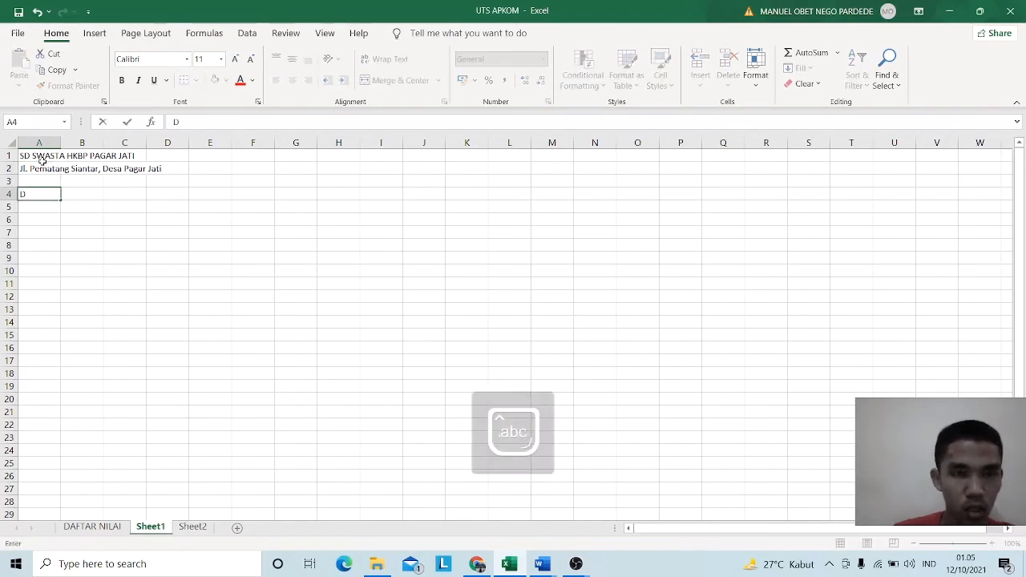
{"action": "type", "text": "A"}
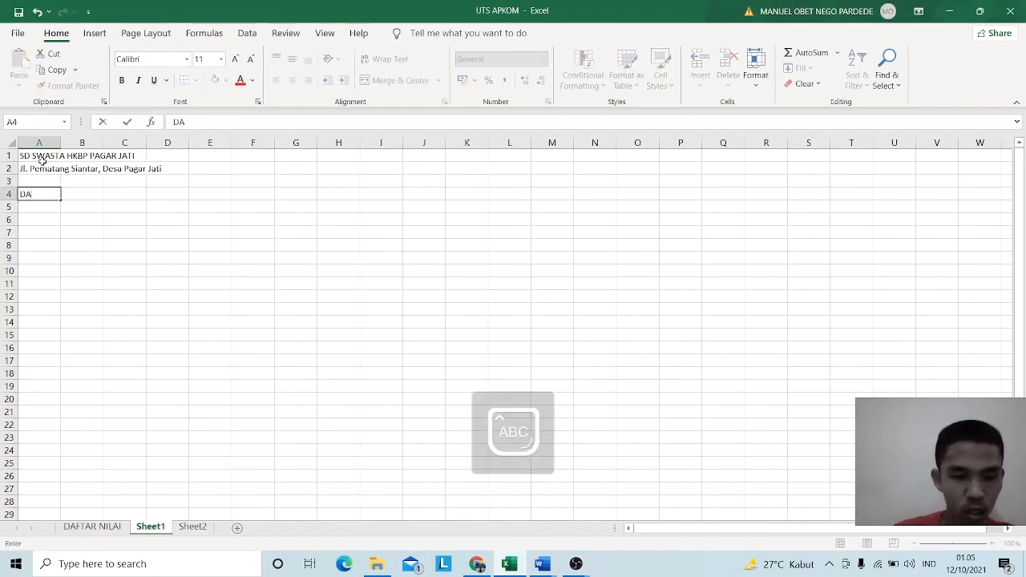
{"action": "type", "text": "FTAR NILAI"}
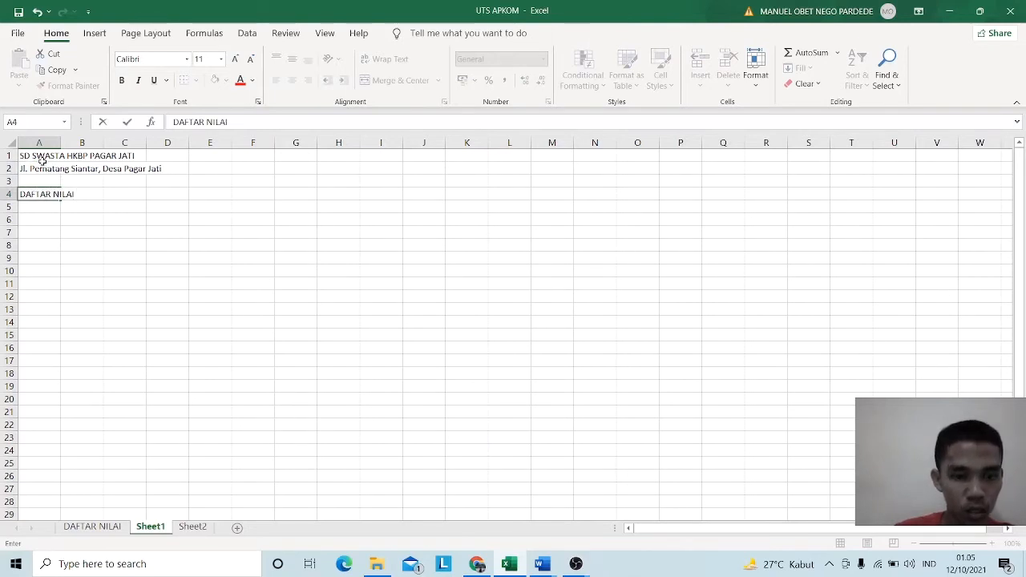
{"action": "type", "text": " SISWA"}
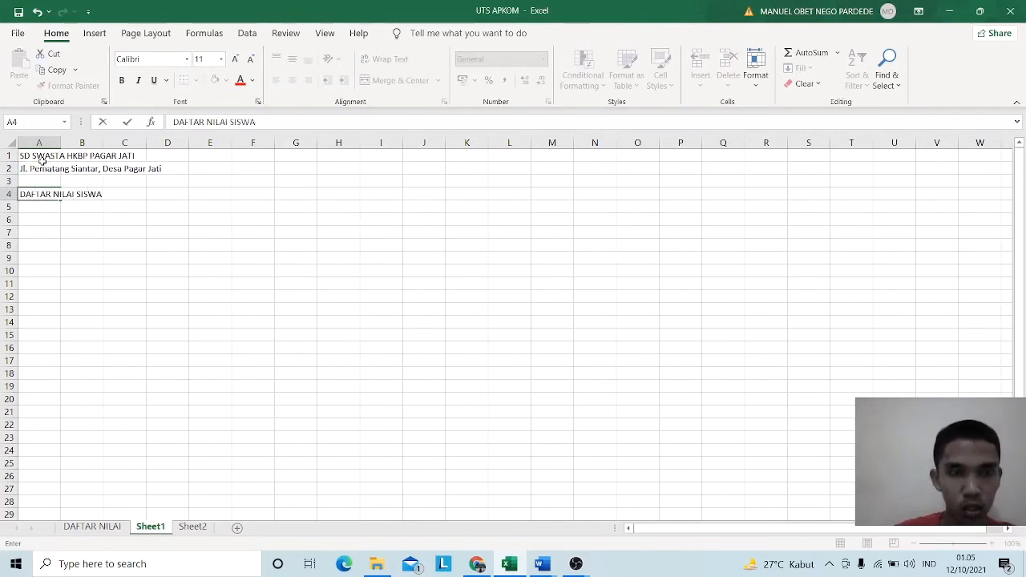
{"action": "key", "text": "Return"}
- Enter the subtitle SEMESTER GANJIL TAHUN PELAJARAN 2020/2021 in cell A5
{"action": "type", "text": "SE"}
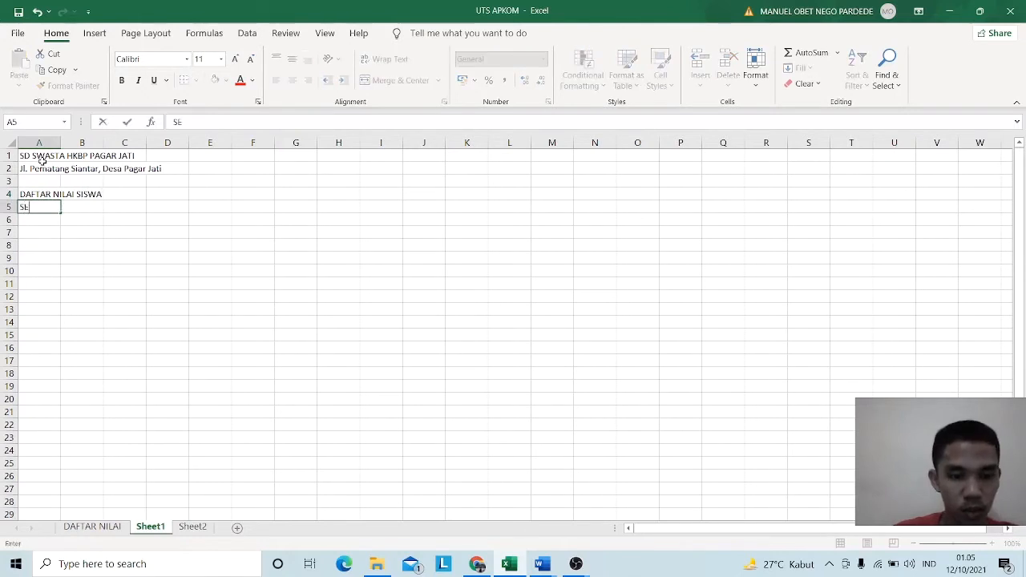
{"action": "type", "text": "MESTER"}
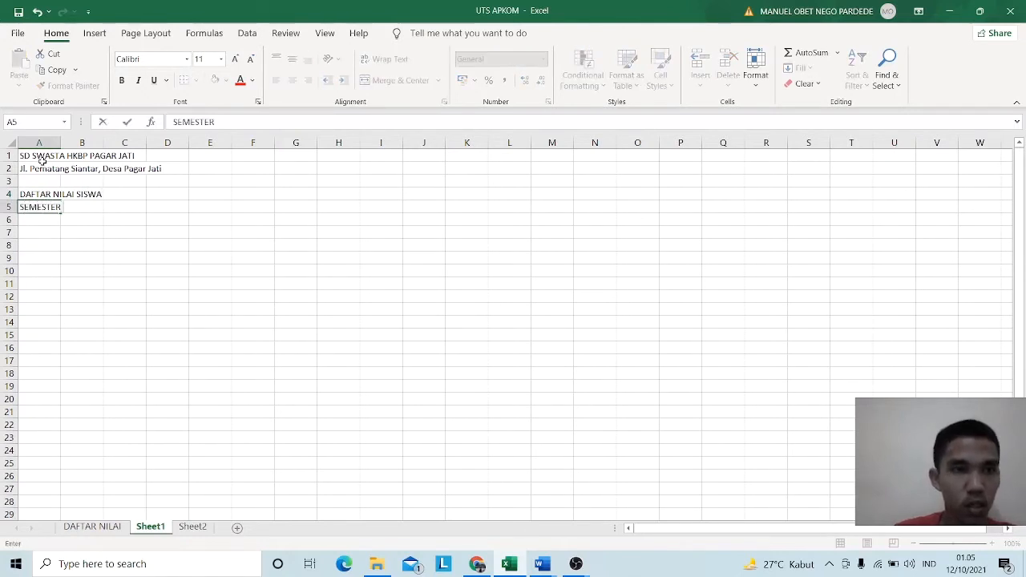
{"action": "type", "text": " GANJIL"}
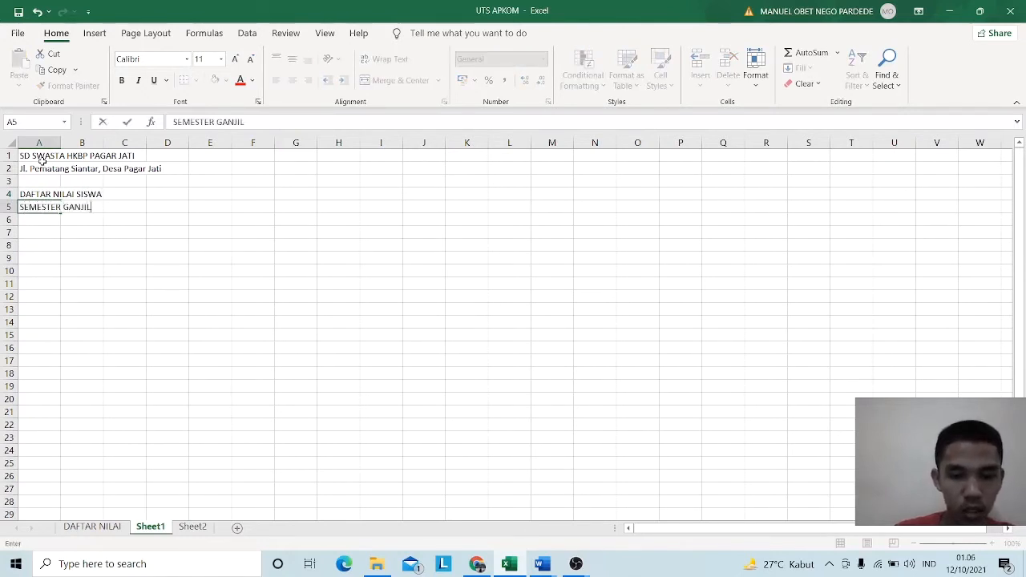
{"action": "type", "text": " TAHUN A"}
{"action": "key", "text": "BackSpace"}
{"action": "type", "text": "PE"}
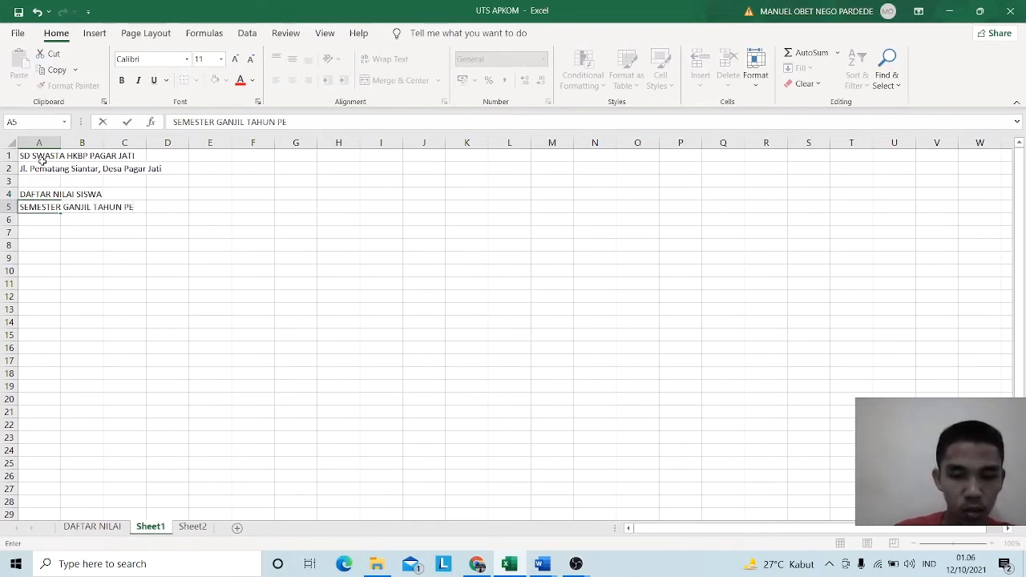
{"action": "type", "text": "LAJAR"}
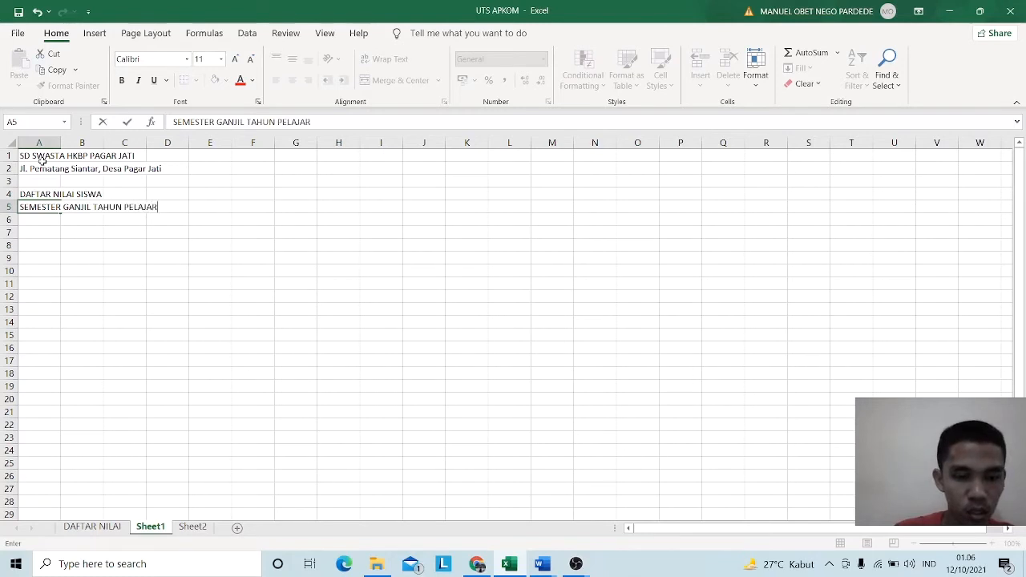
{"action": "type", "text": "AN 202"}
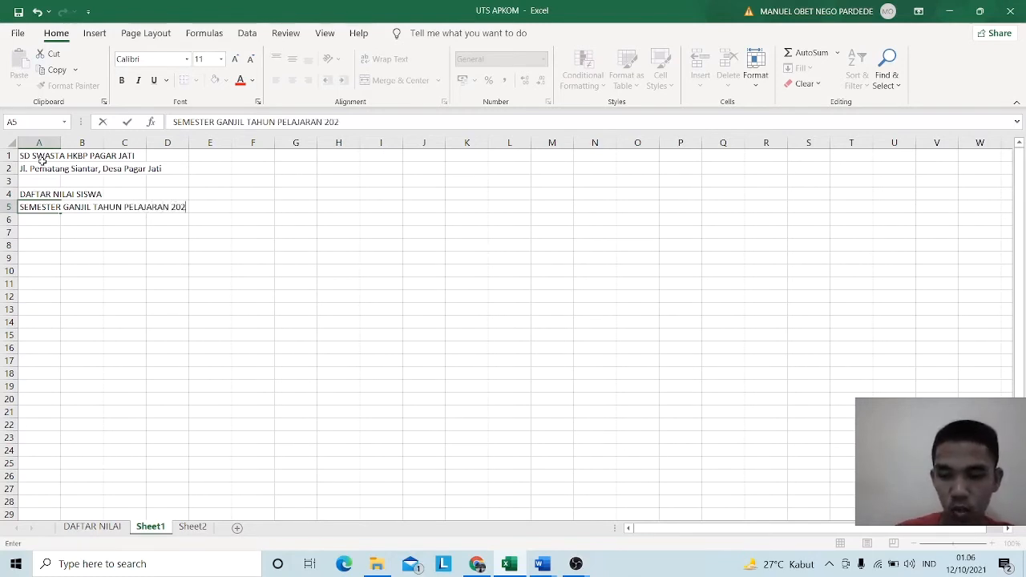
{"action": "type", "text": "0/2021"}
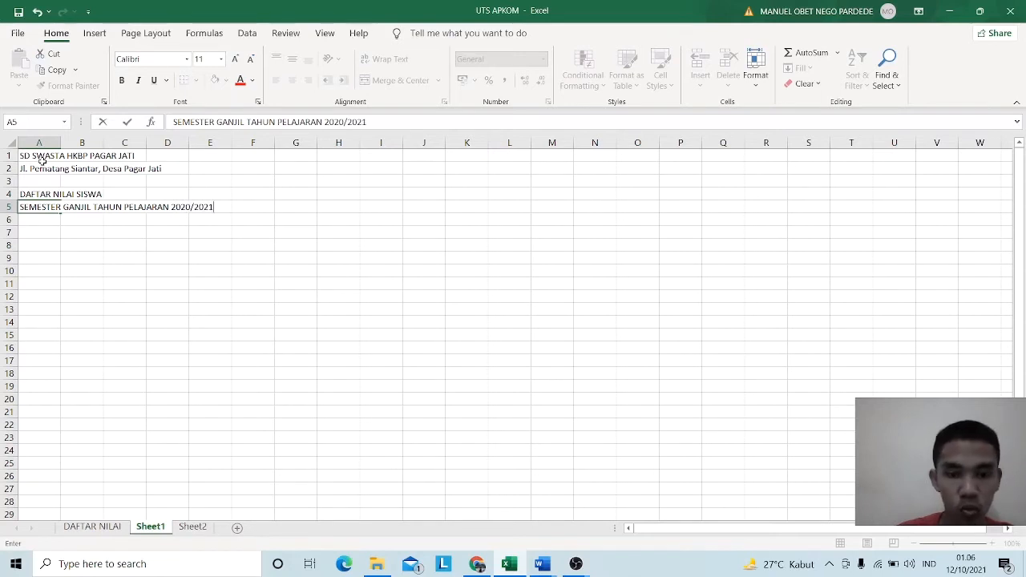
{"action": "key", "text": "Return"}
{"action": "key", "text": "Return"}
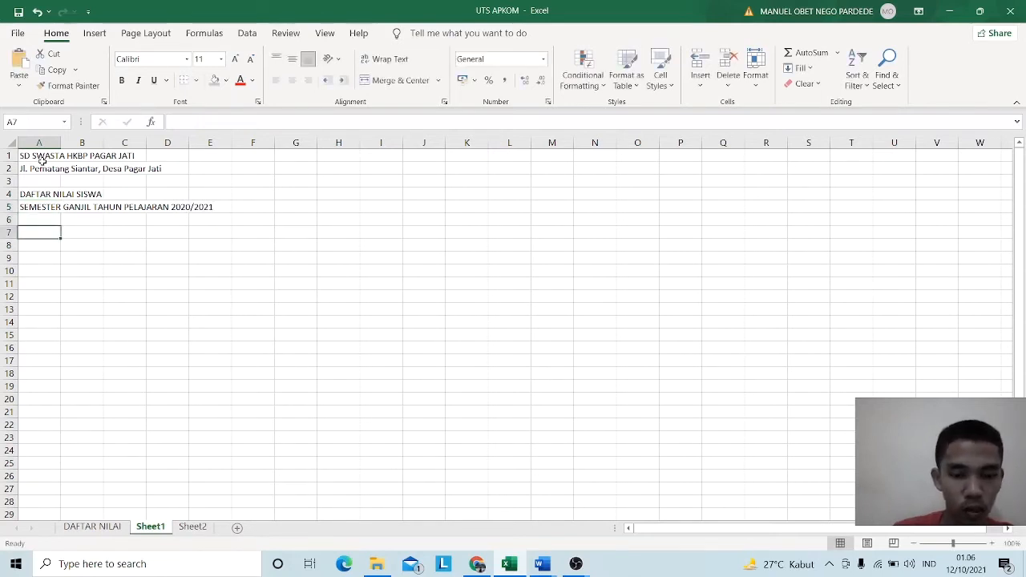
- Enter the labels Kelas, Mata Pelajaran and Guru in cells A7, A8 and A9
{"action": "type", "text": "Kelas"}
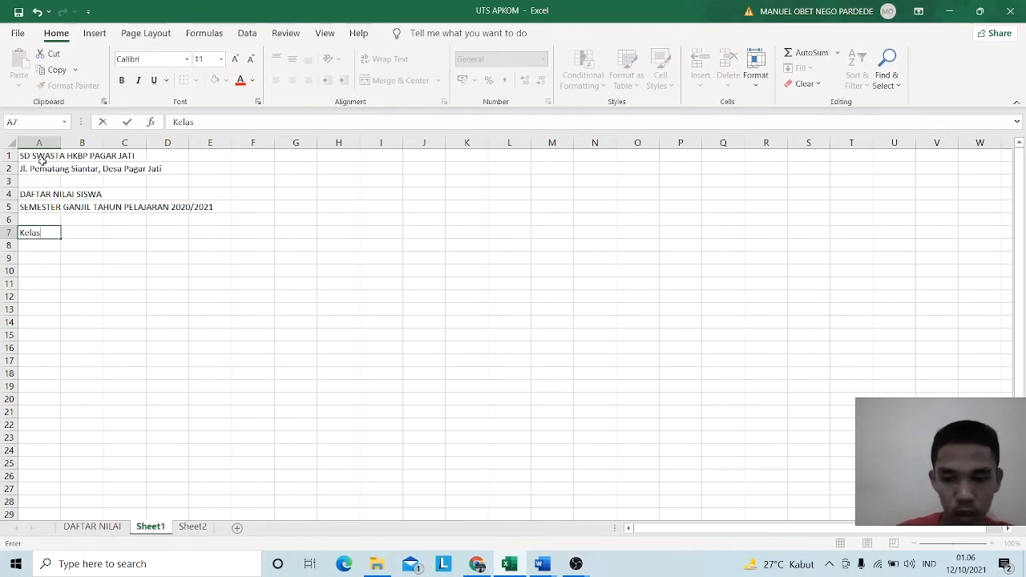
{"action": "key", "text": "Return"}
{"action": "type", "text": "M"}
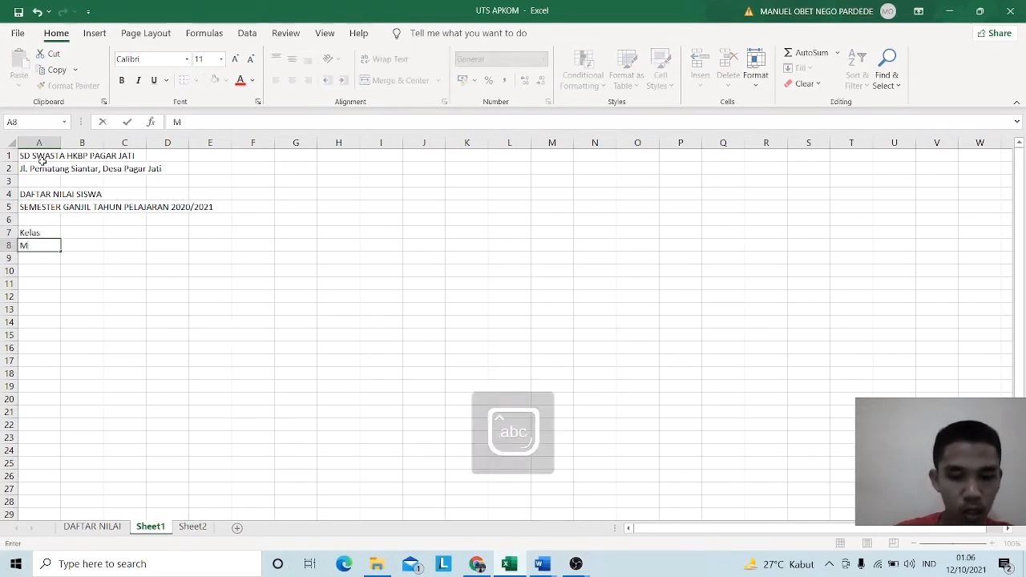
{"action": "type", "text": "ata Pe"}
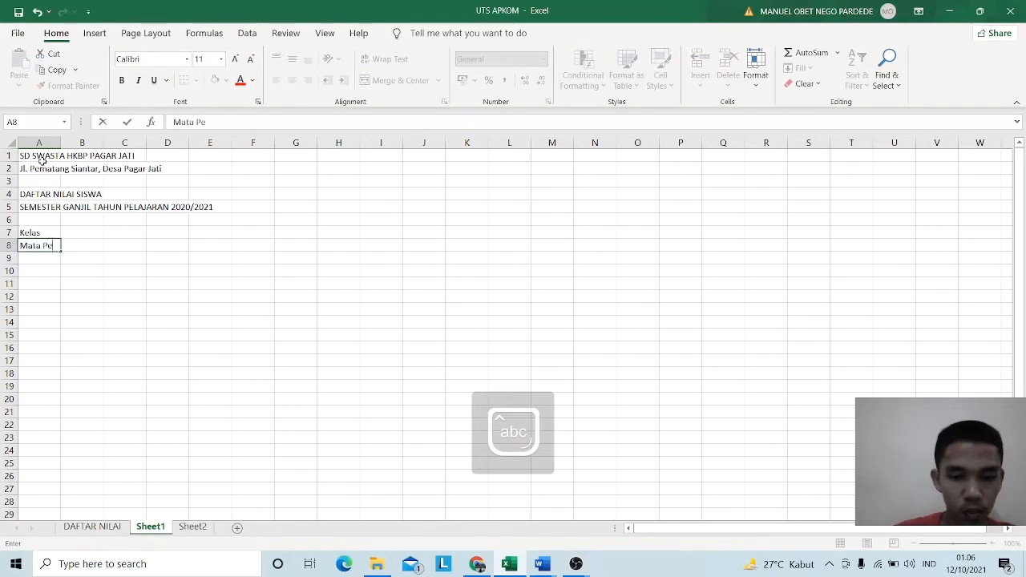
{"action": "type", "text": "lajaran"}
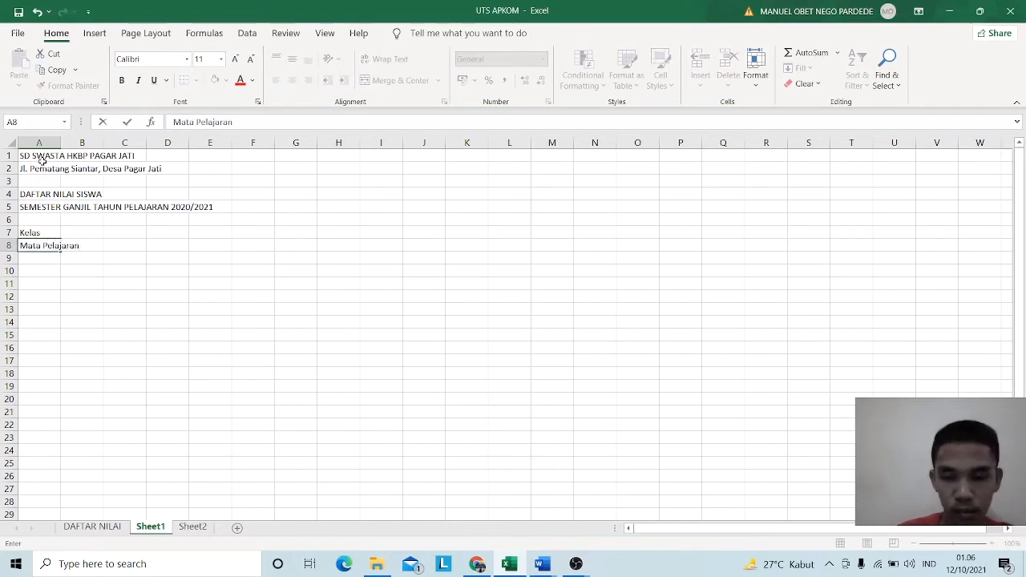
{"action": "key", "text": "Return"}
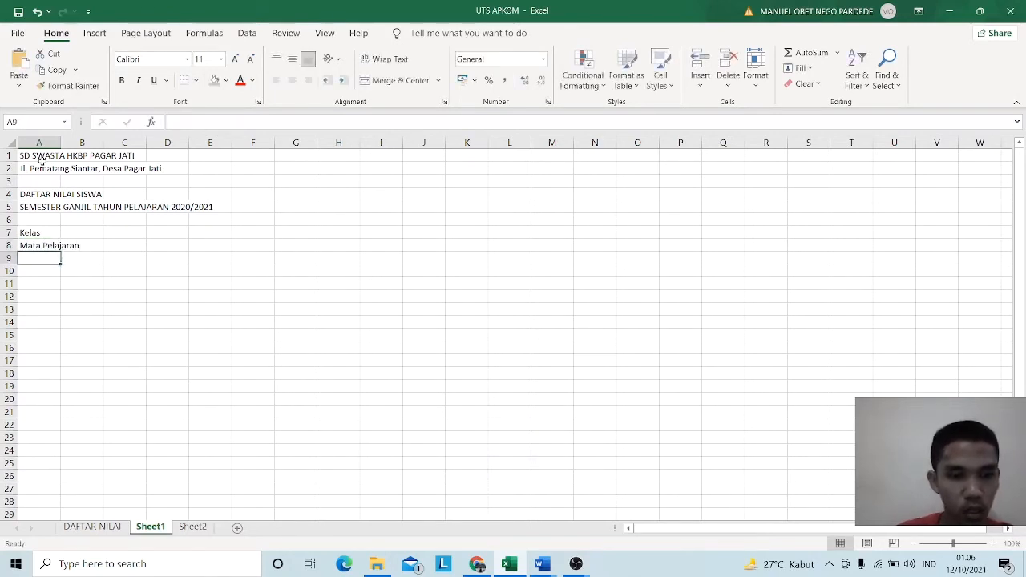
{"action": "type", "text": "Guru"}
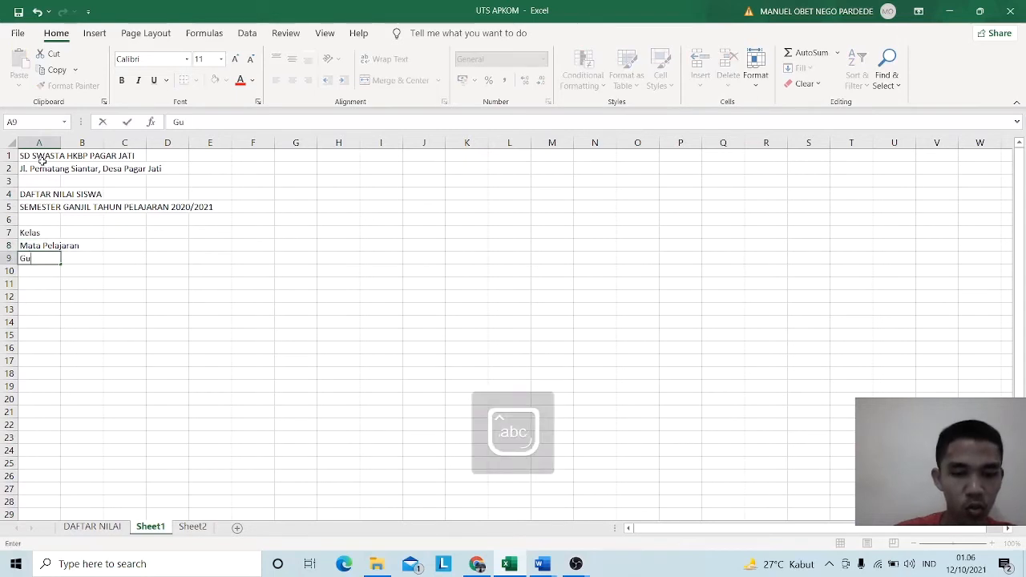
{"action": "key", "text": "Return"}
{"action": "key", "text": "Return"}
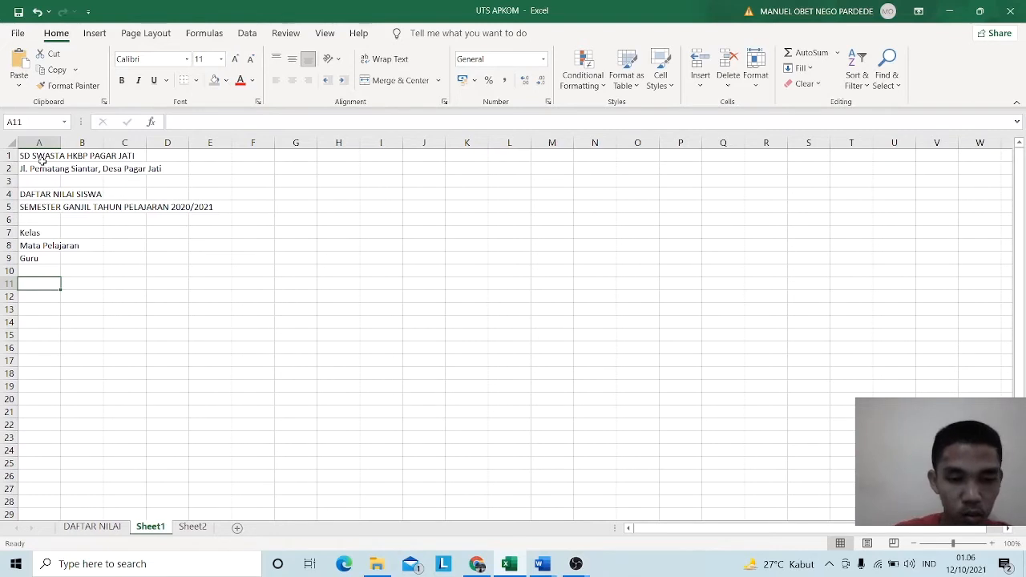
- Enter the table headers No., NIS, NISN, NAMA and L/P in cells A11 through E11
{"action": "type", "text": "N"}
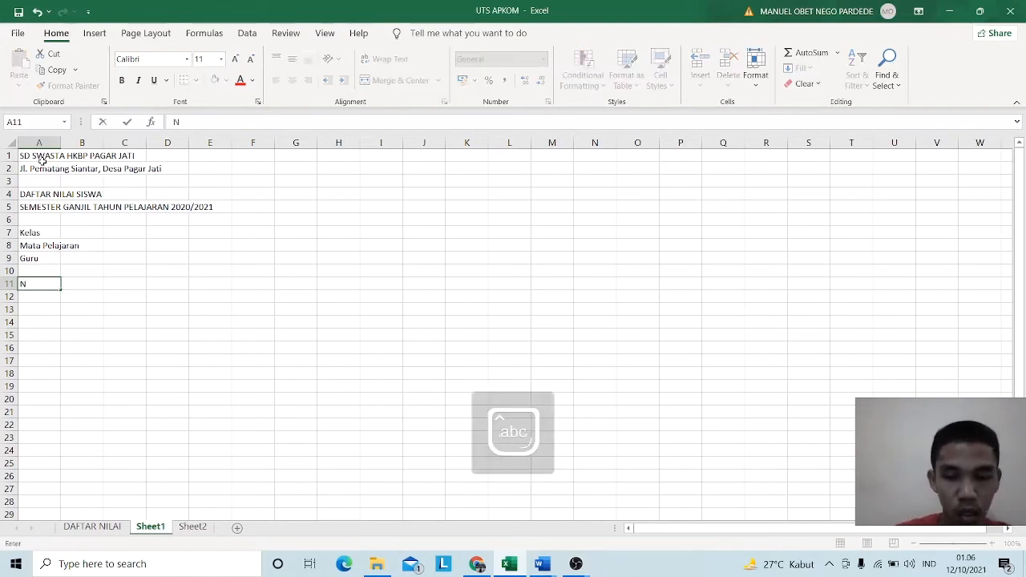
{"action": "type", "text": "o."}
{"action": "key", "text": "Tab"}
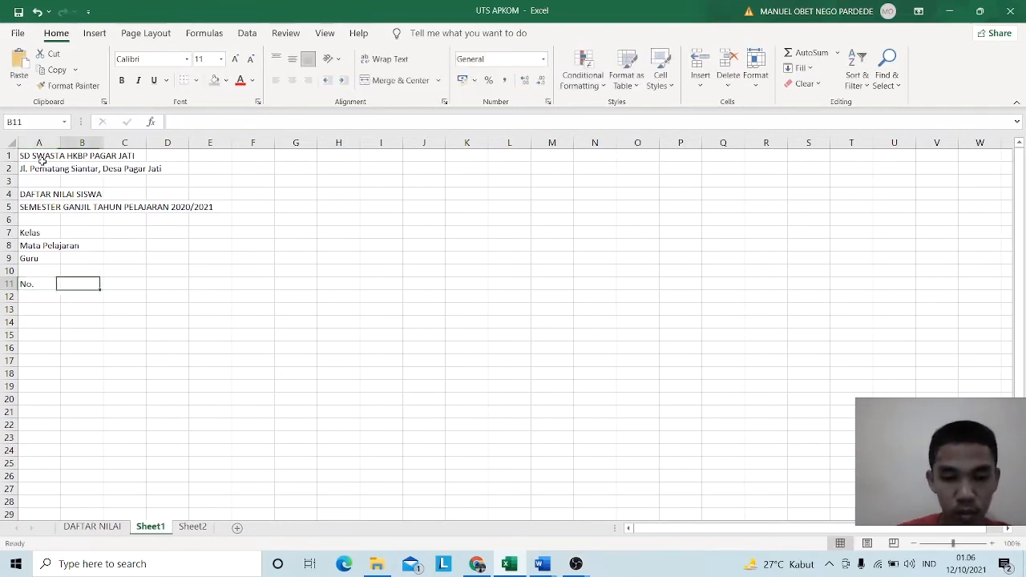
{"action": "type", "text": "NIS"}
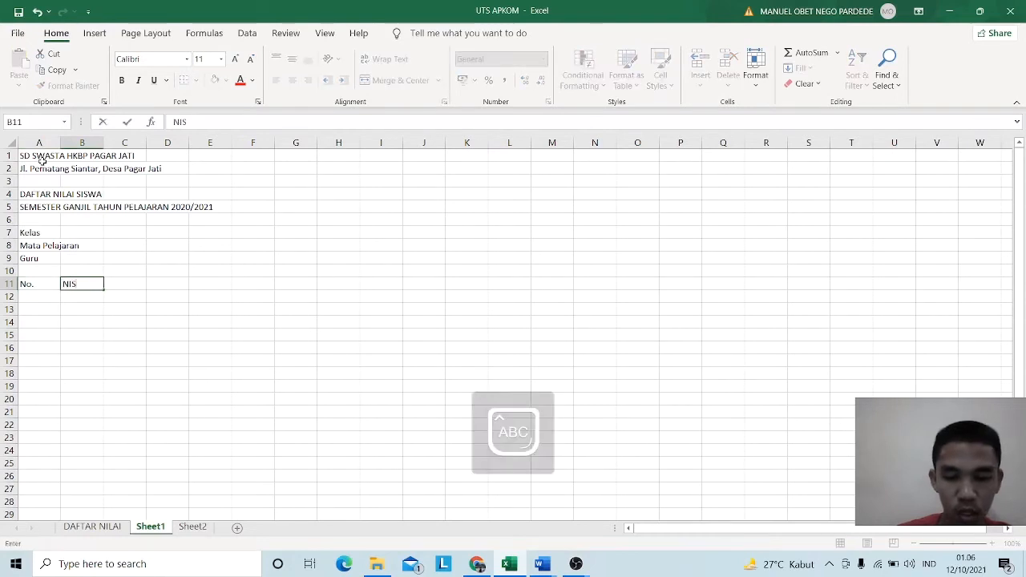
{"action": "key", "text": "Tab"}
{"action": "type", "text": "NISN"}
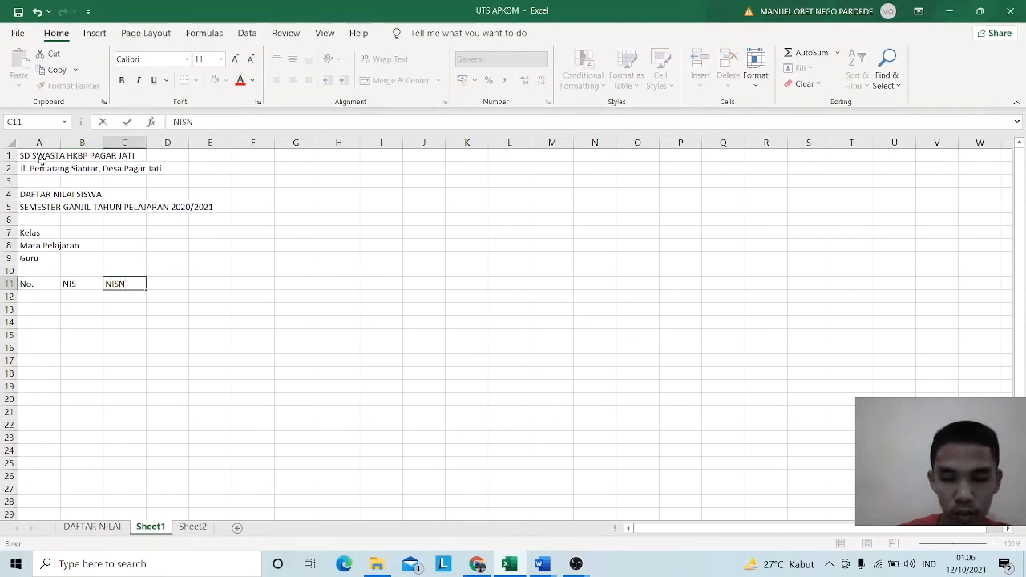
{"action": "key", "text": "Tab"}
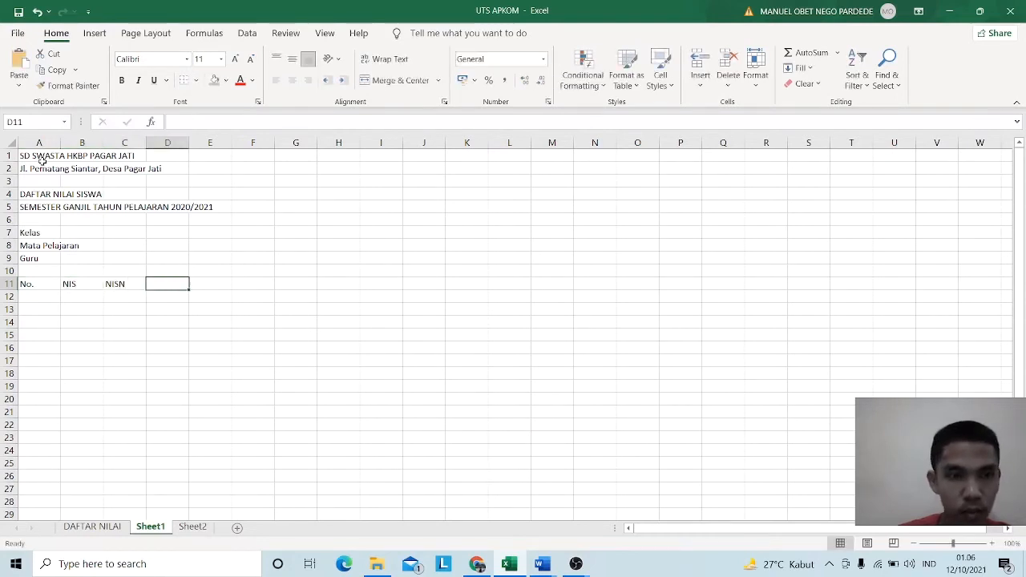
{"action": "type", "text": "NAMA"}
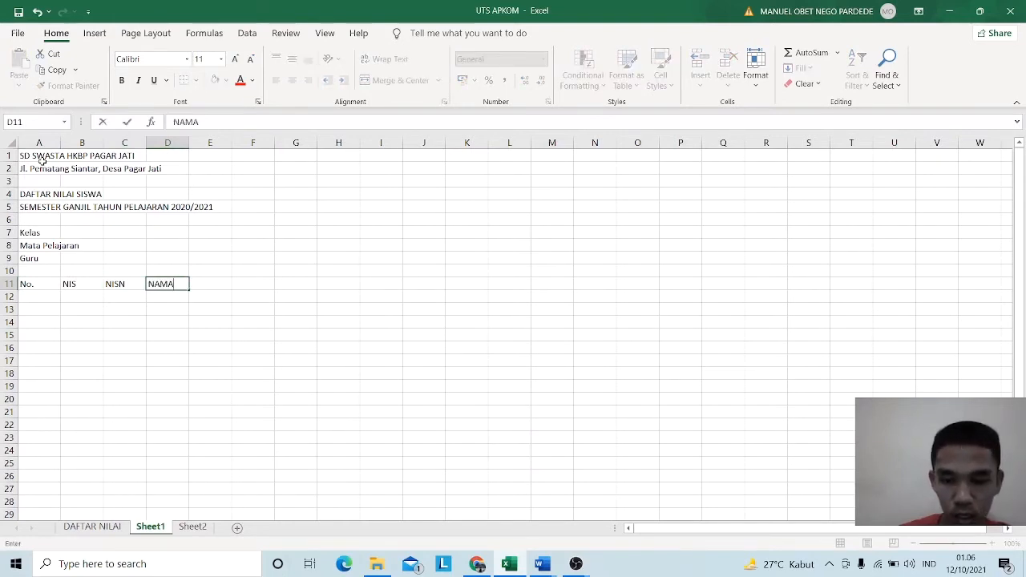
{"action": "key", "text": "Tab"}
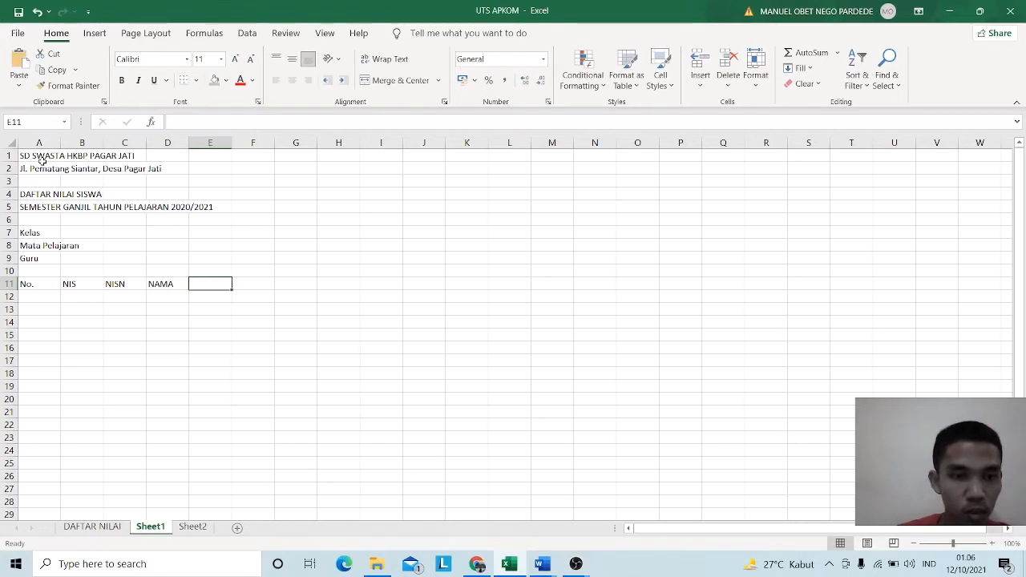
{"action": "type", "text": "L/P"}
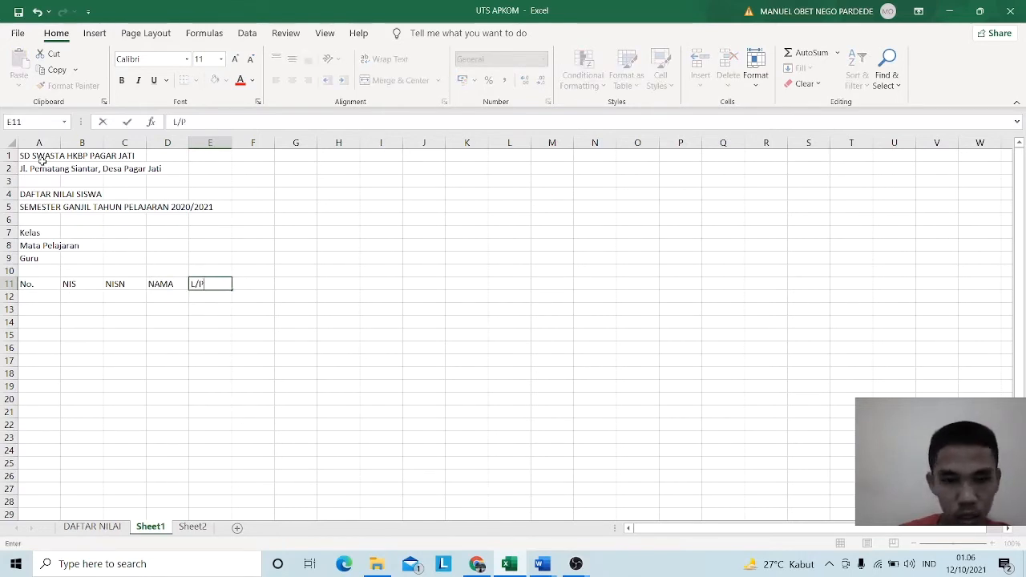
{"action": "key", "text": "Tab"}
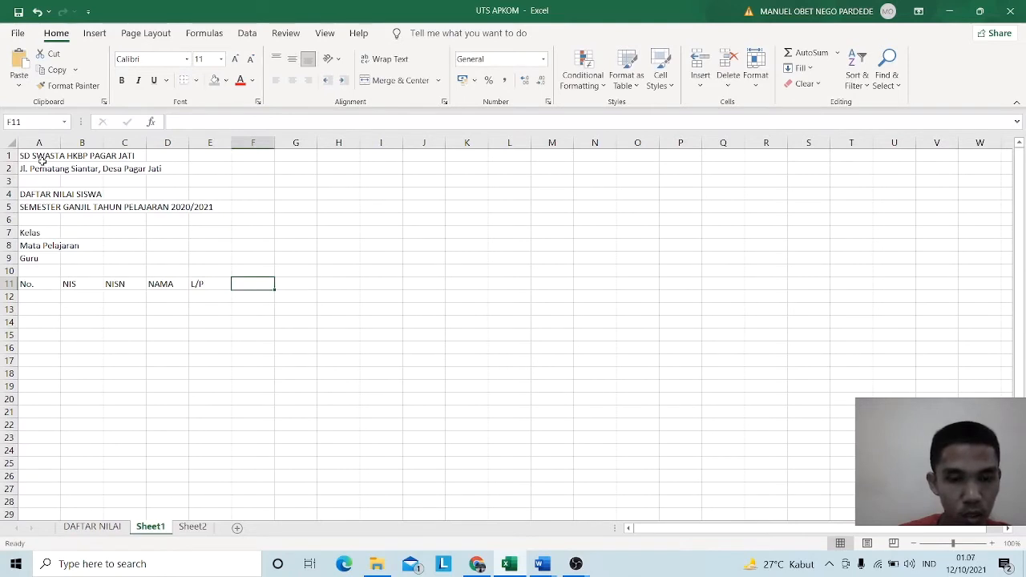
- Enter the group header NILAI SISWA in cell F11 and the subheader TUGAS beneath it in F12
{"action": "type", "text": "NILA"}
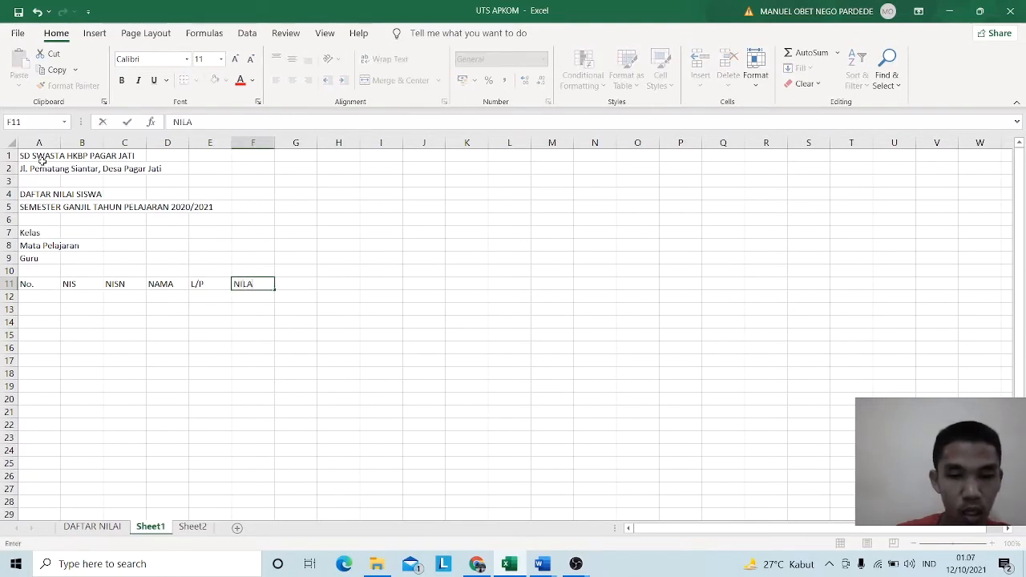
{"action": "type", "text": "I"}
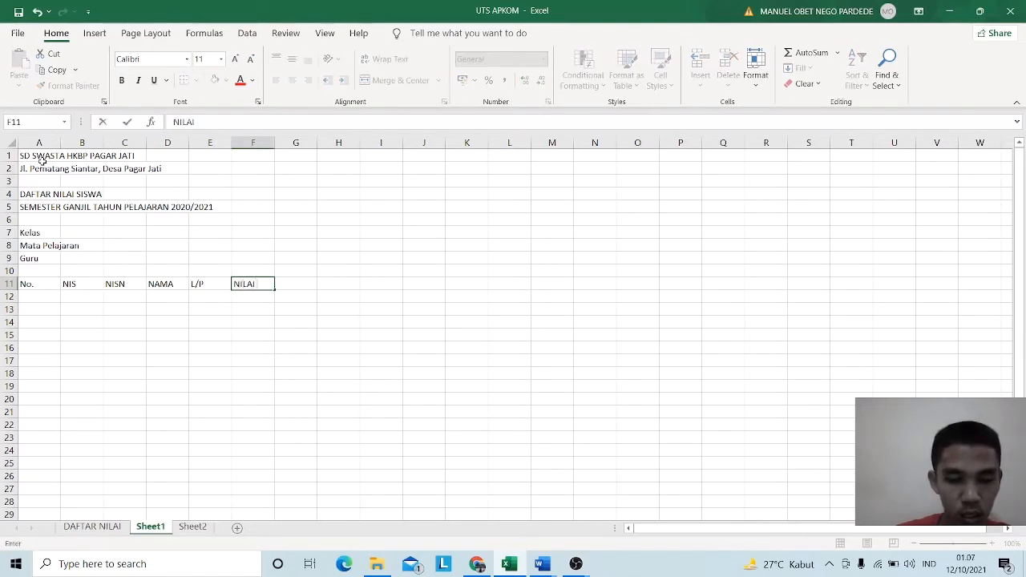
{"action": "type", "text": " SISWA"}
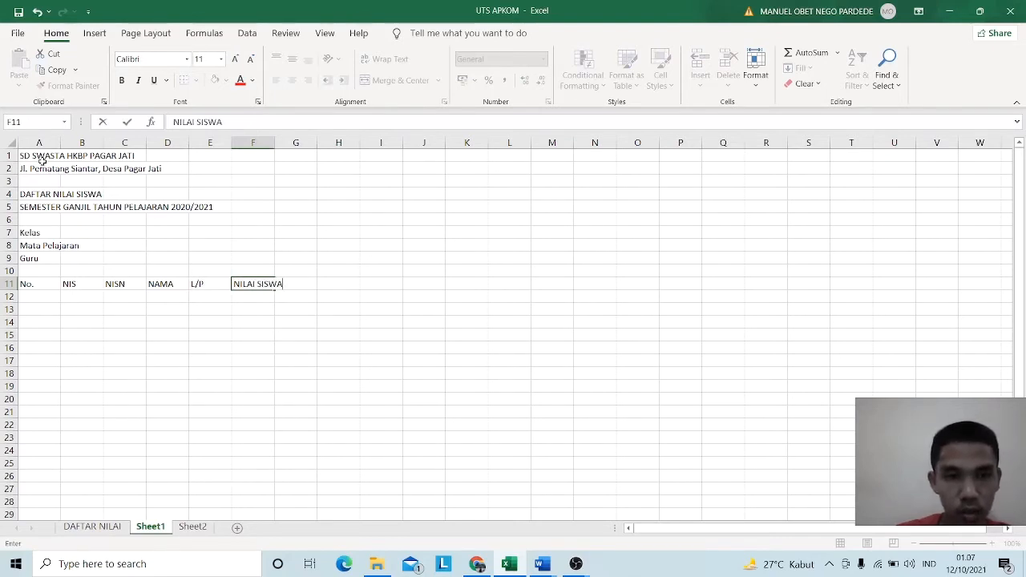
{"action": "key", "text": "Return"}
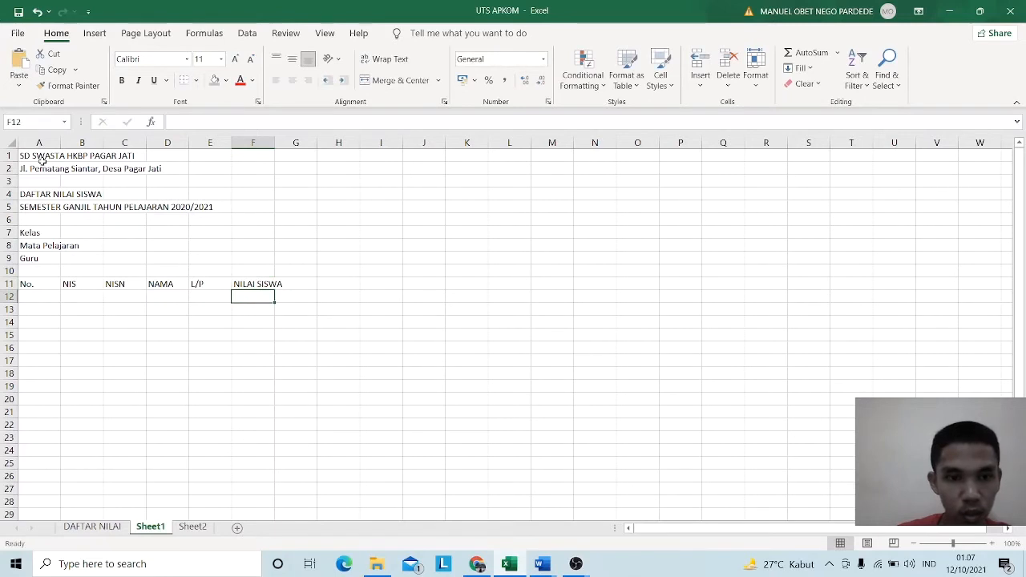
{"action": "type", "text": "1UGAS"}
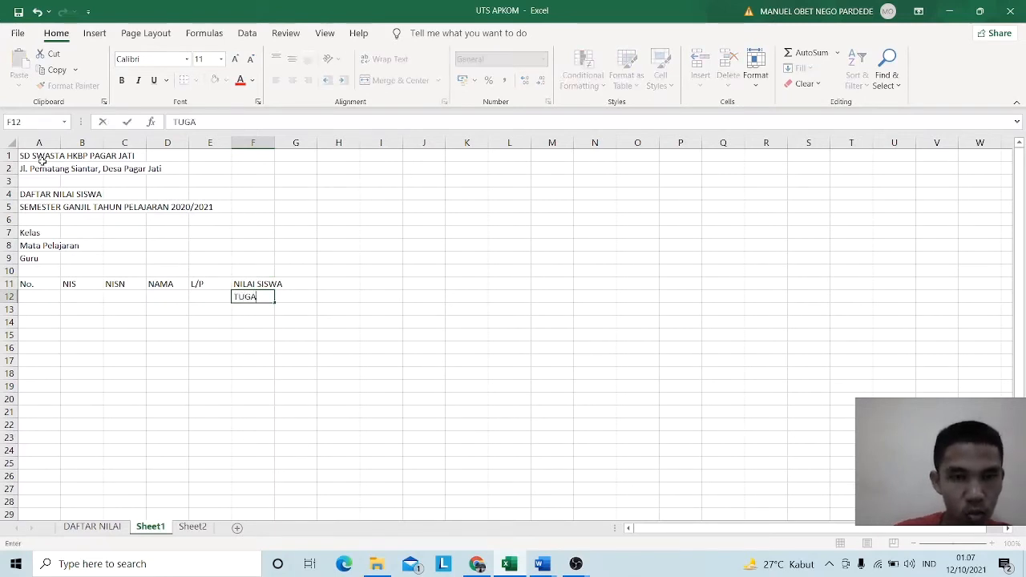
{"action": "key", "text": "Return"}
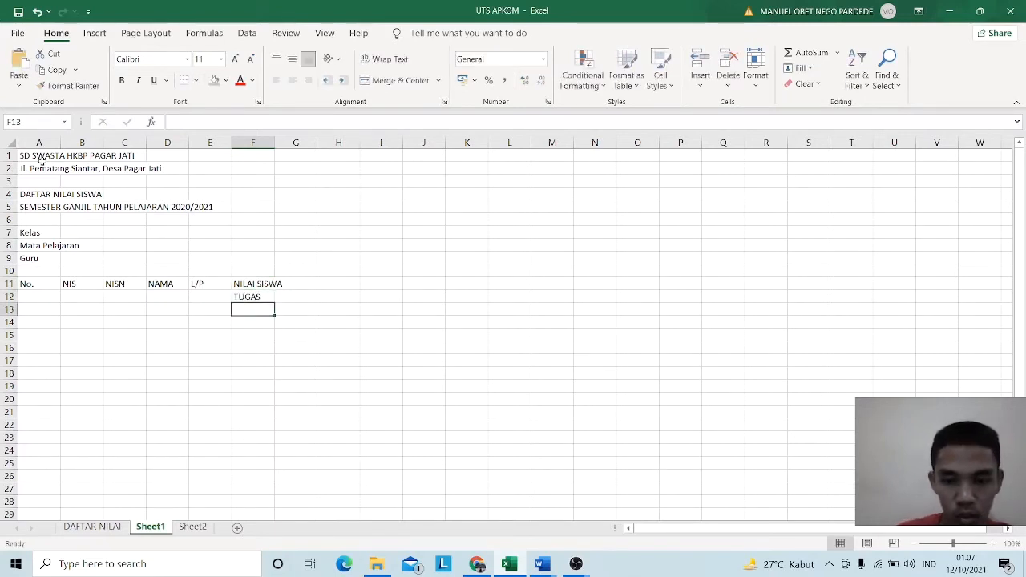
- Number the TUGAS columns 1 to 5 in cells F13 through J13
{"action": "type", "text": "1"}
{"action": "key", "text": "Tab"}
{"action": "type", "text": "2"}
{"action": "key", "text": "Tab"}
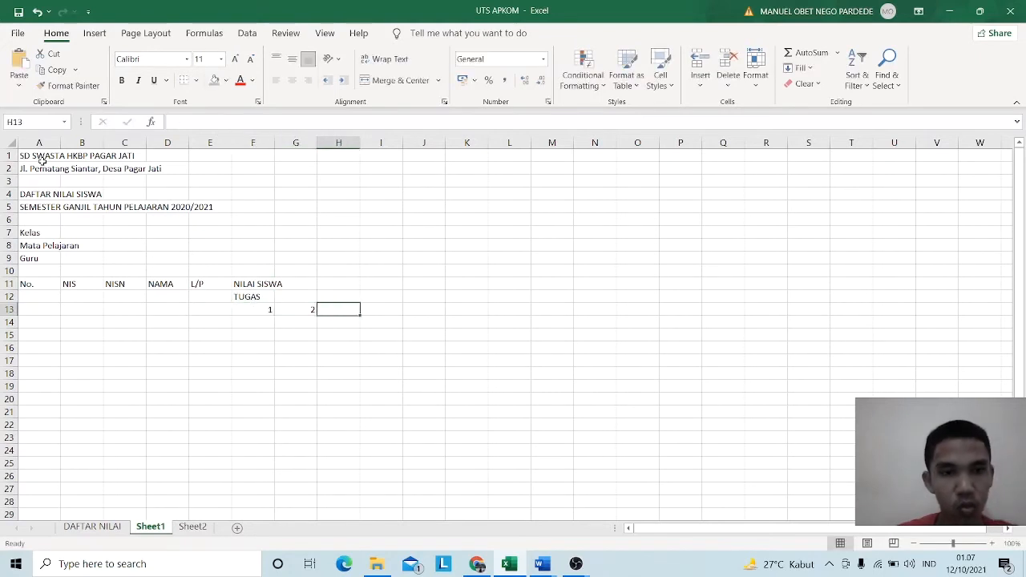
{"action": "type", "text": "3"}
{"action": "key", "text": "Tab"}
{"action": "type", "text": "4"}
{"action": "key", "text": "Tab"}
{"action": "type", "text": "5"}
{"action": "key", "text": "Tab"}
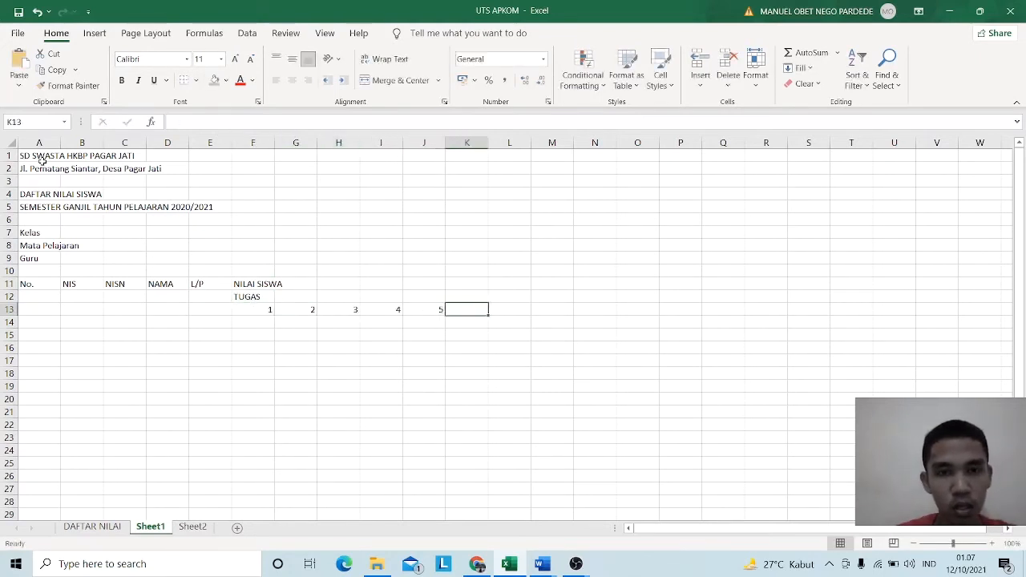
- Enter the headers JUMLAH in cell K12 and RATA RATA in cell L12 for the TUGAS scores
{"action": "key", "text": "Up"}
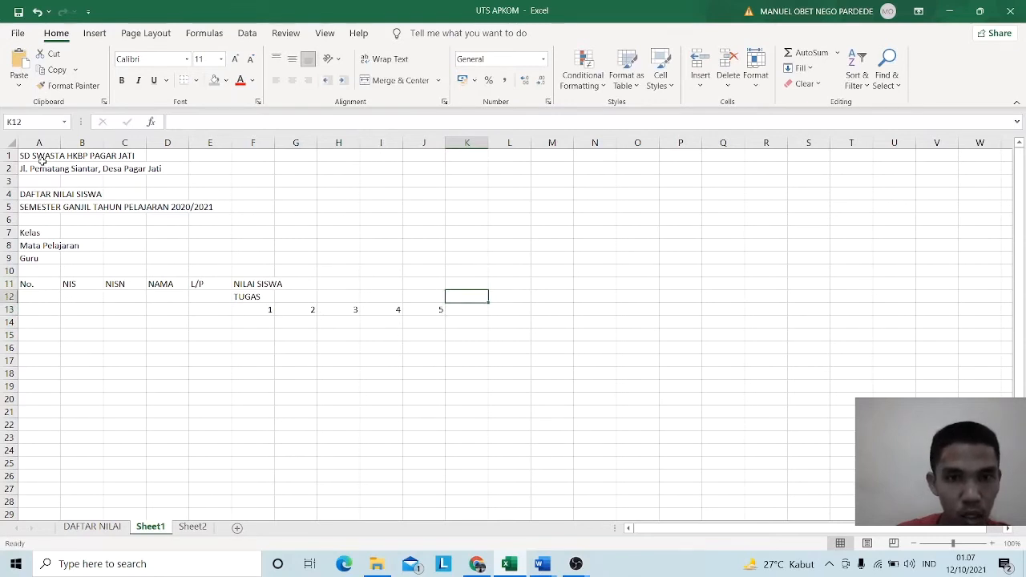
{"action": "type", "text": "JUMLAH"}
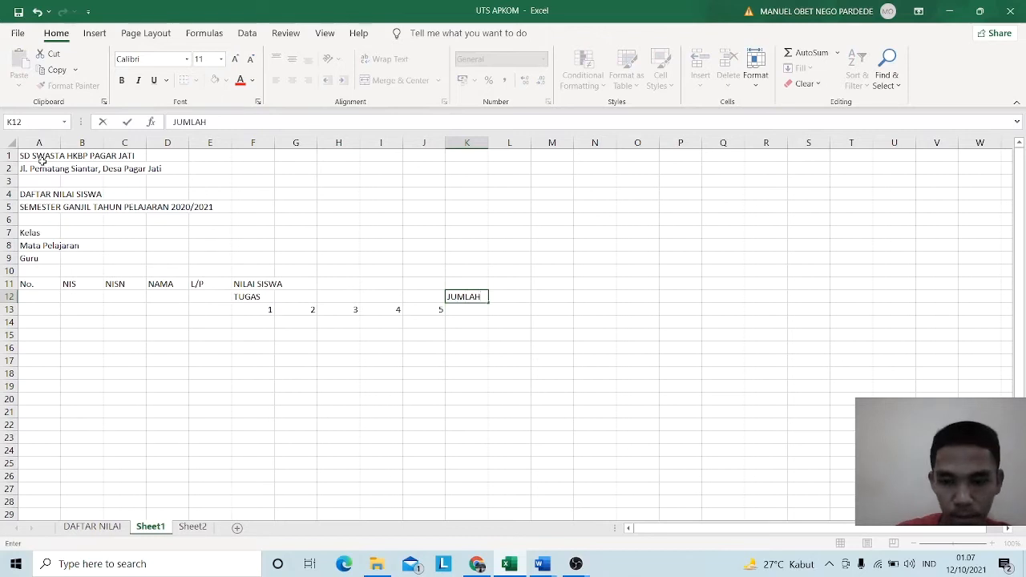
{"action": "key", "text": "Right"}
{"action": "type", "text": "RAT"}
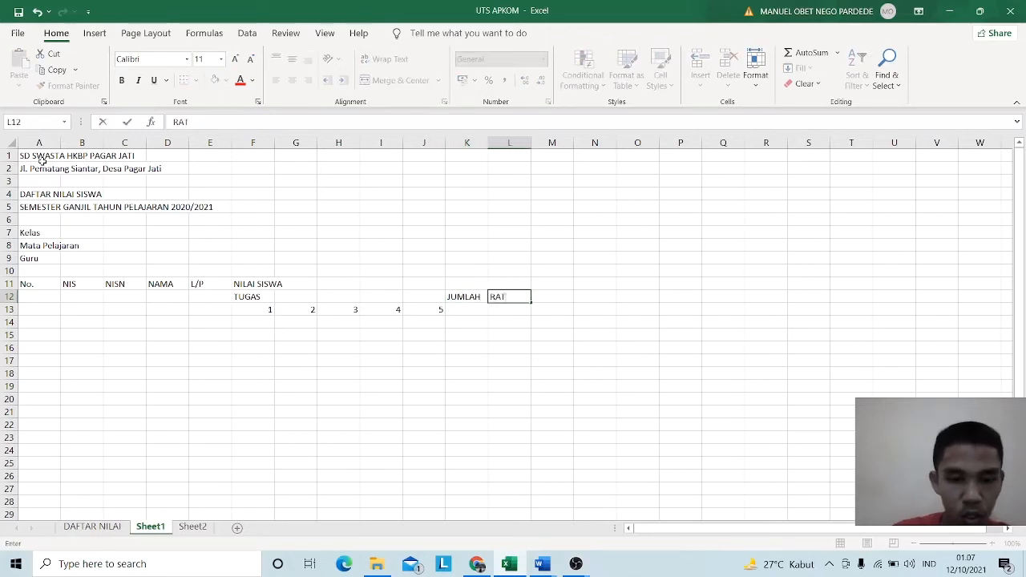
{"action": "type", "text": "A RATA"}
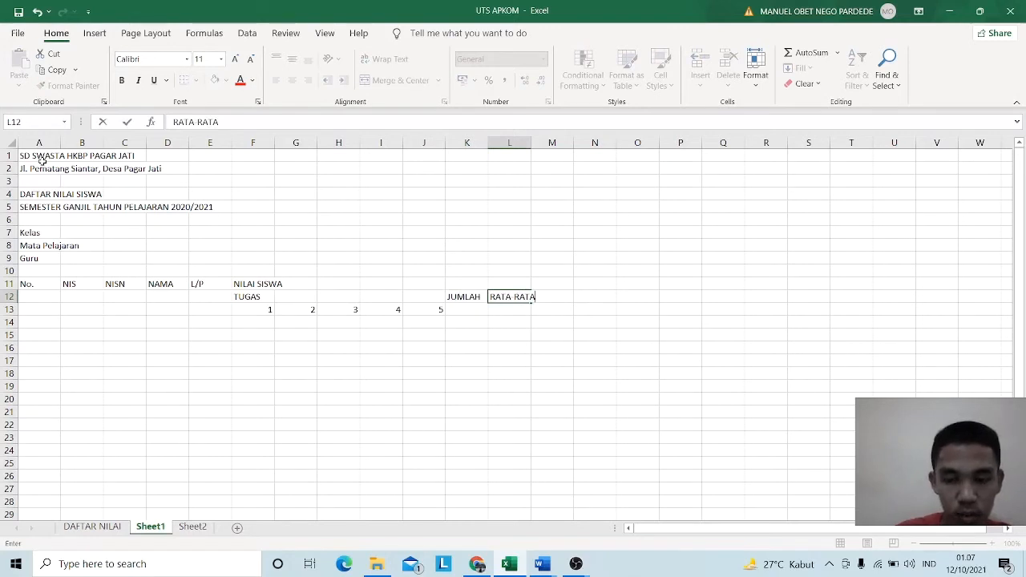
{"action": "key", "text": "Right"}
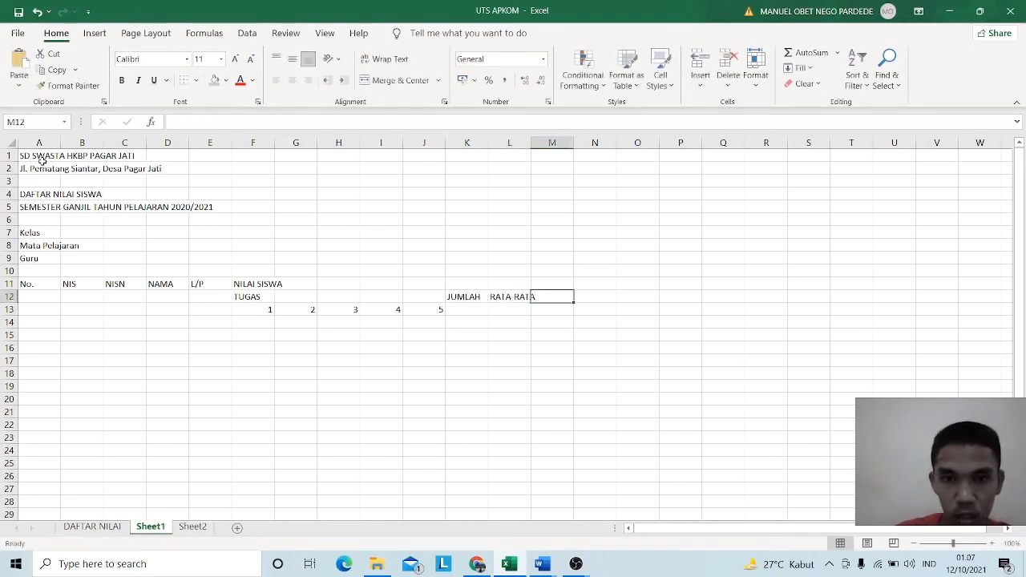
- Enter the subheader ULANGAN HARIAN in cell M12
{"action": "type", "text": "UKA"}
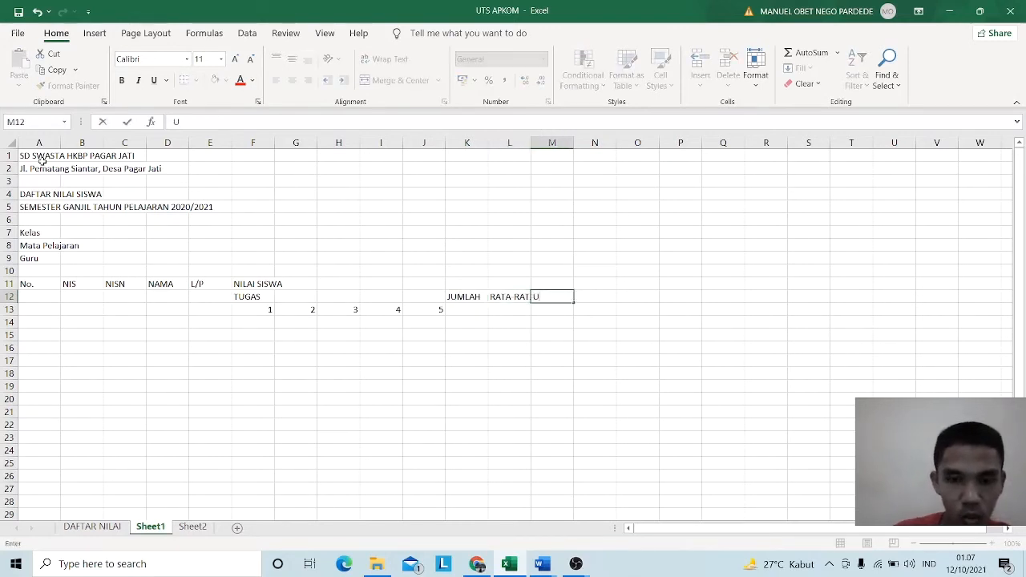
{"action": "key", "text": "BackSpace"}
{"action": "key", "text": "BackSpace"}
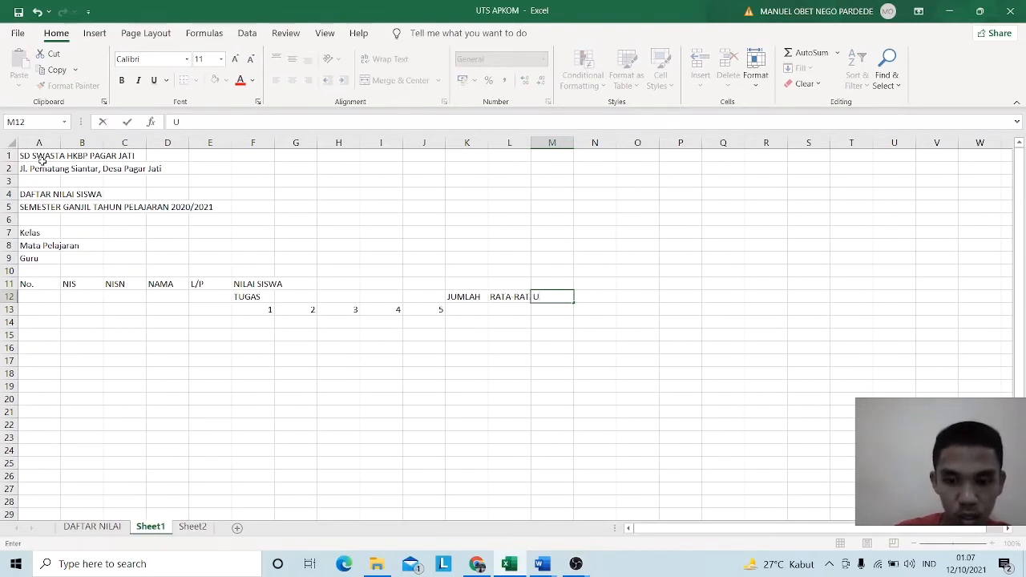
{"action": "type", "text": "LA"}
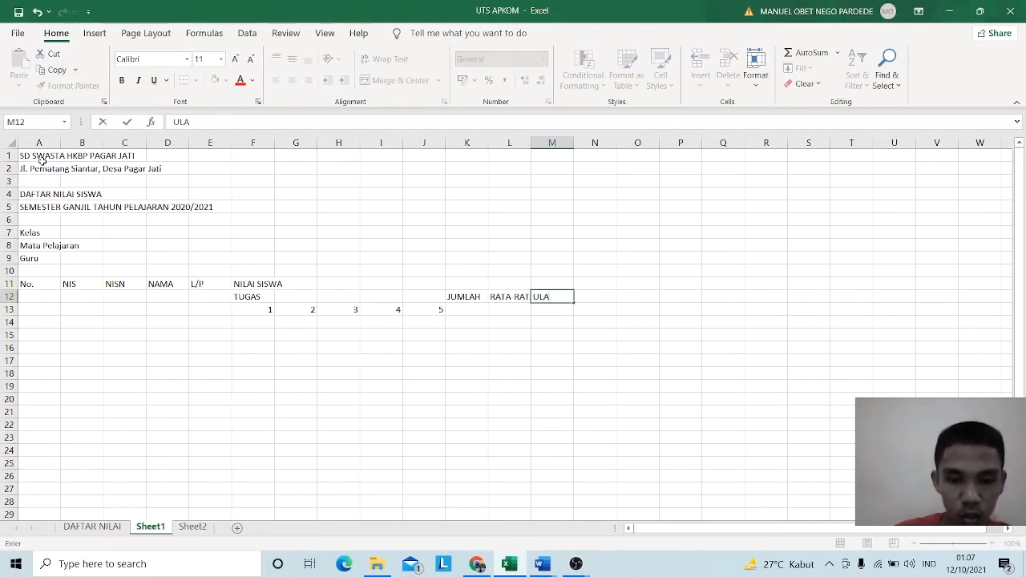
{"action": "type", "text": "NGAN HARIAN"}
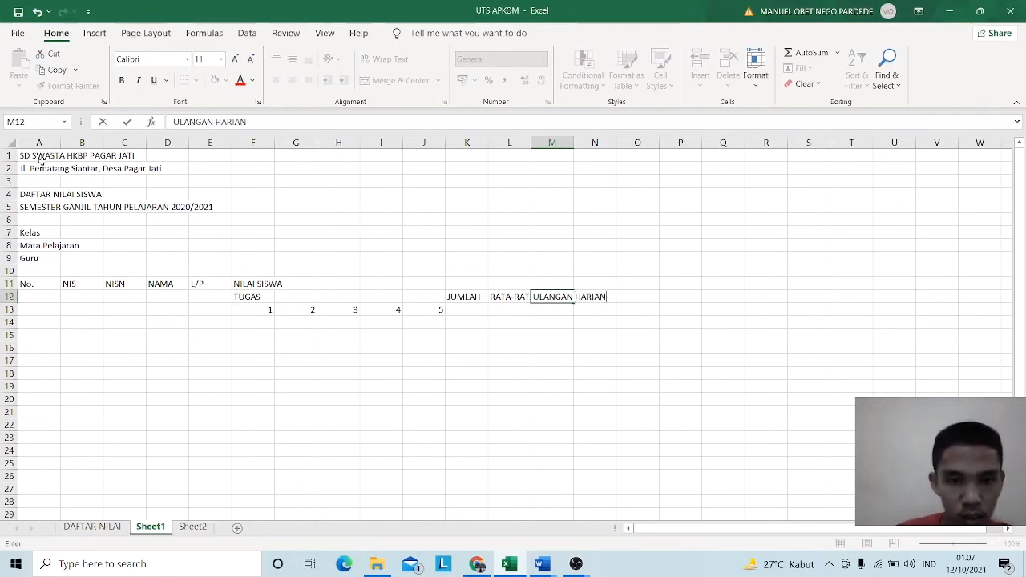
{"action": "key", "text": "Left"}
{"action": "key", "text": "Right"}
- Number the ULANGAN HARIAN columns 1 to 6 in cells M13 through R13
{"action": "key", "text": "Down"}
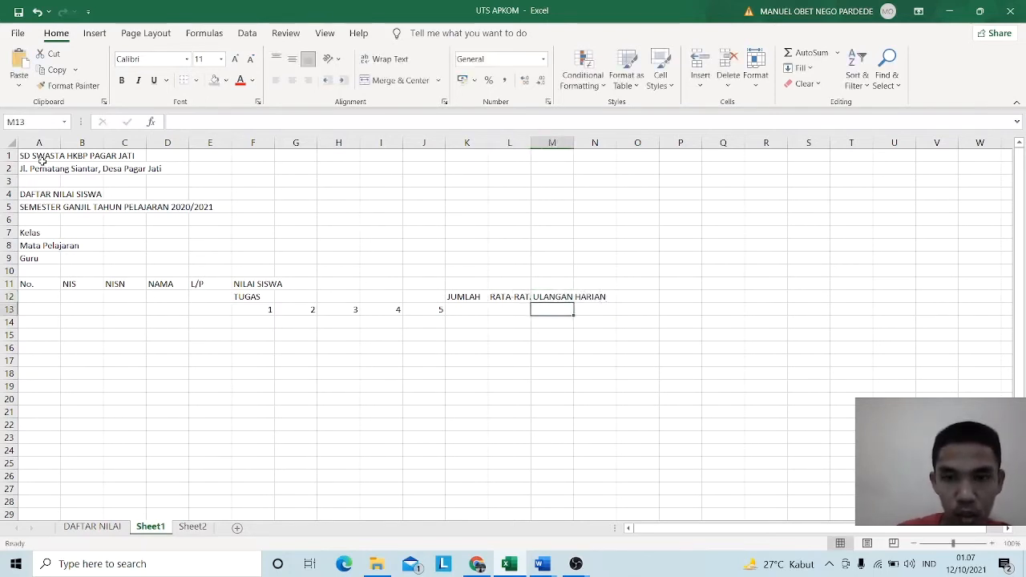
{"action": "type", "text": "1"}
{"action": "key", "text": "Right"}
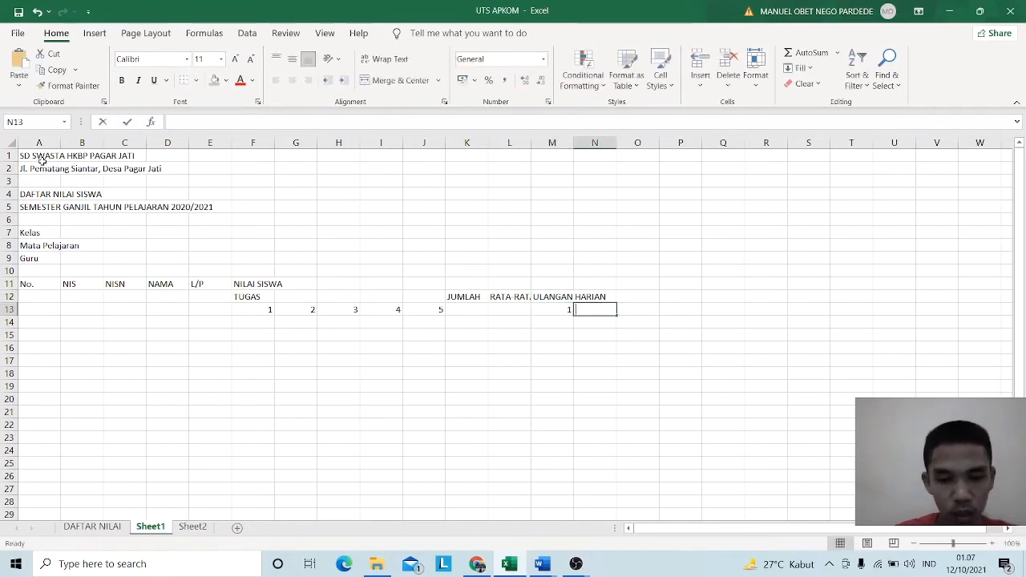
{"action": "type", "text": "2"}
{"action": "key", "text": "Right"}
{"action": "type", "text": "3"}
{"action": "key", "text": "Right"}
{"action": "key", "text": "Right"}
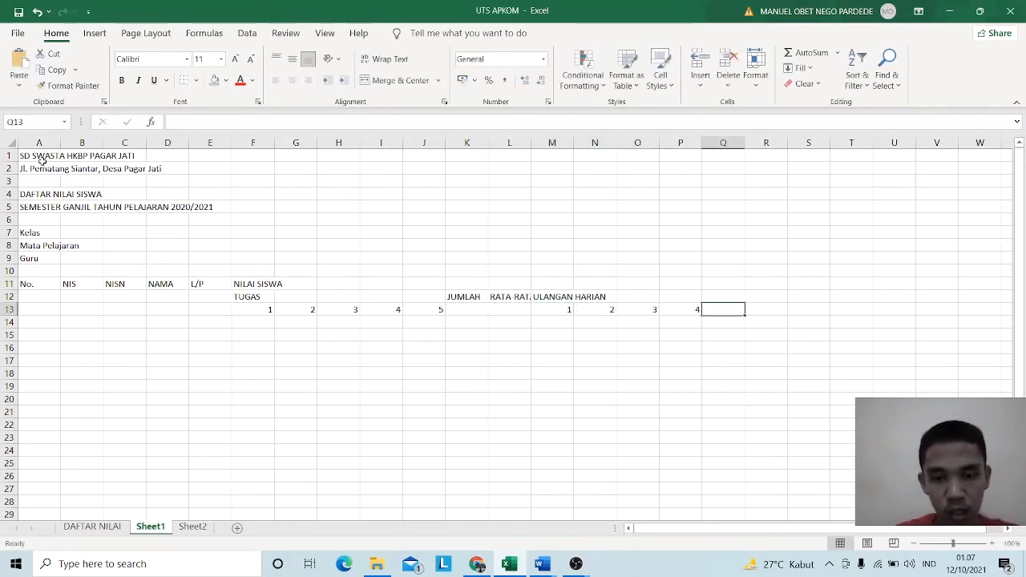
{"action": "type", "text": "5"}
{"action": "key", "text": "Right"}
{"action": "type", "text": "6"}
{"action": "key", "text": "Right"}
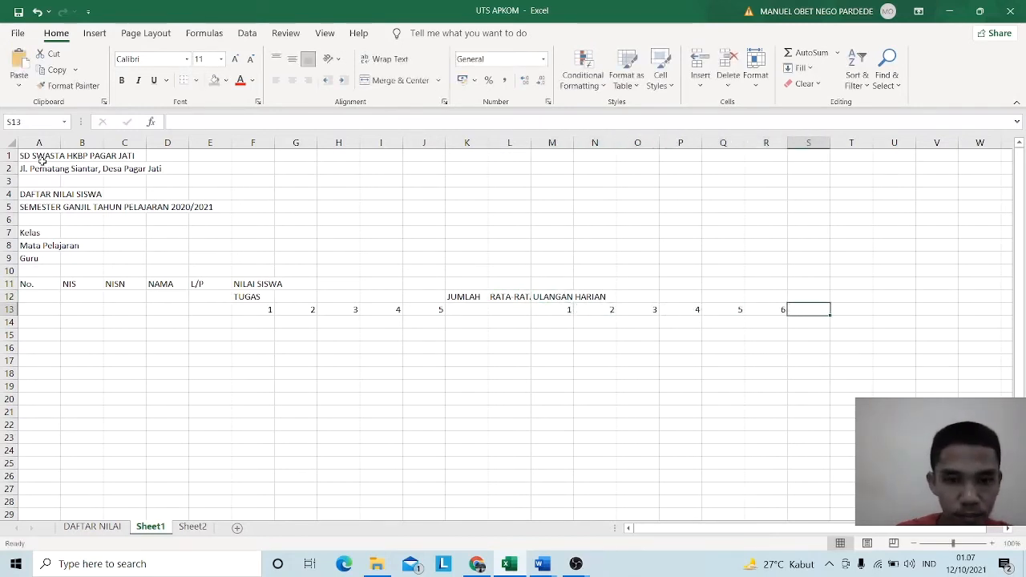
- Enter the headers JUMLAH in cell S12 and RATA RATA in cell T12 for the ULANGAN HARIAN scores
{"action": "key", "text": "Up"}
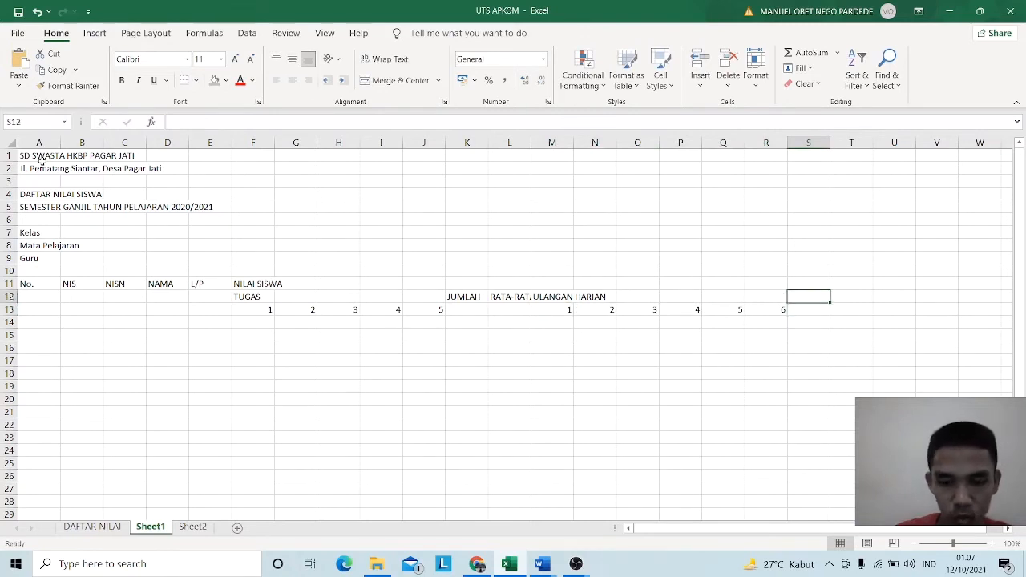
{"action": "type", "text": "JUMLAH"}
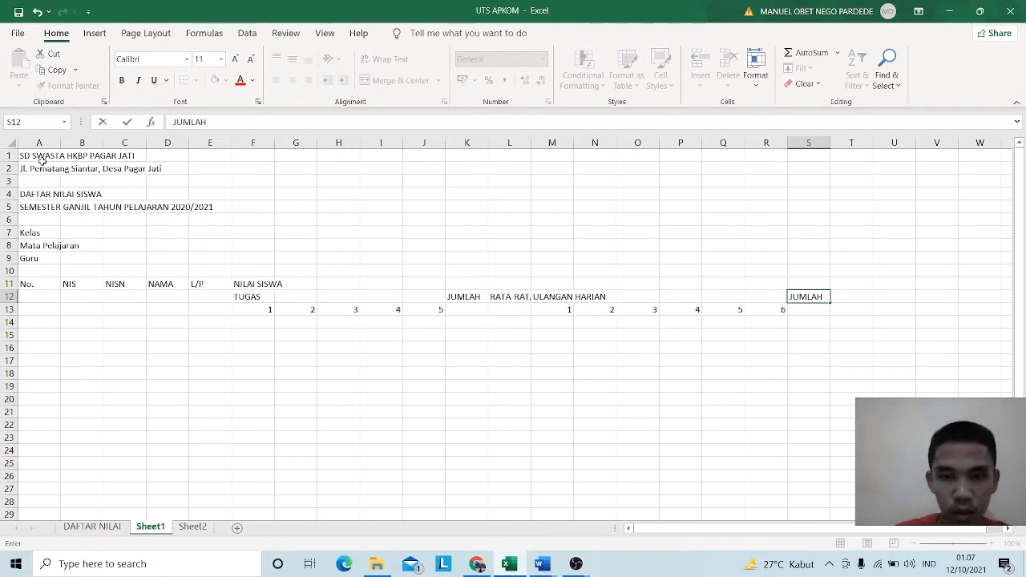
{"action": "key", "text": "Tab"}
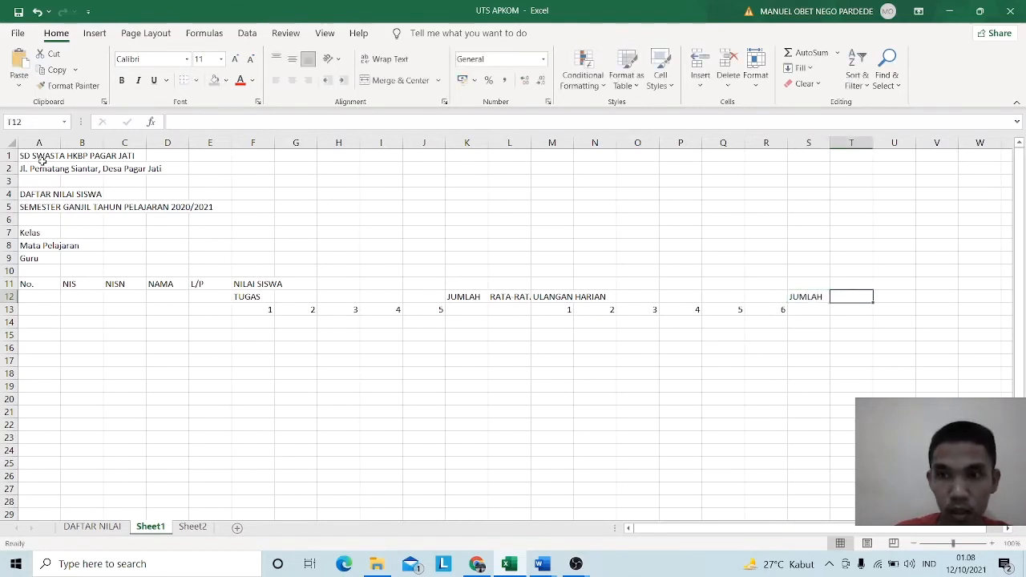
{"action": "type", "text": "RATA"}
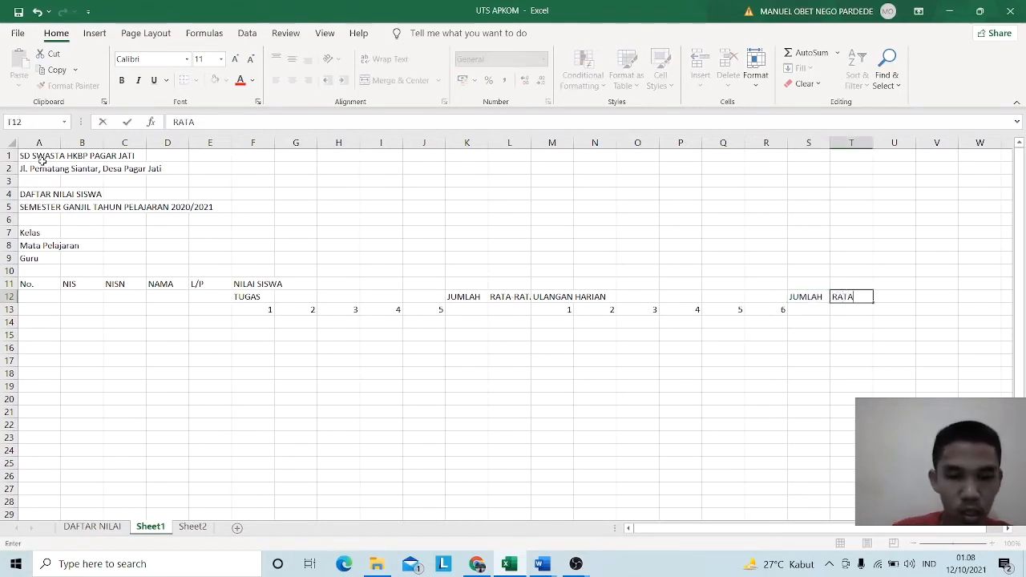
{"action": "type", "text": " R"}
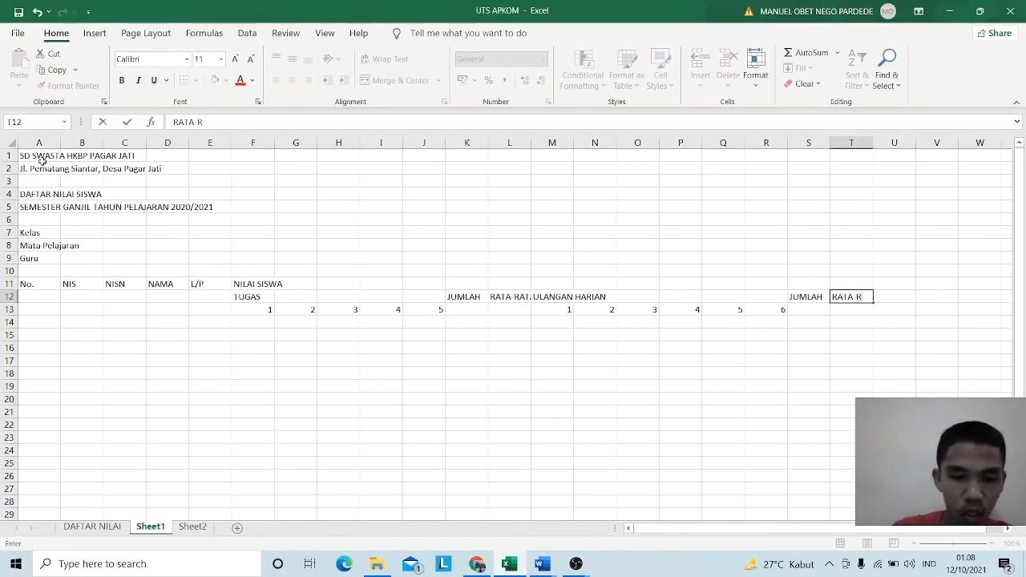
{"action": "type", "text": "ATA"}
{"action": "key", "text": "Tab"}
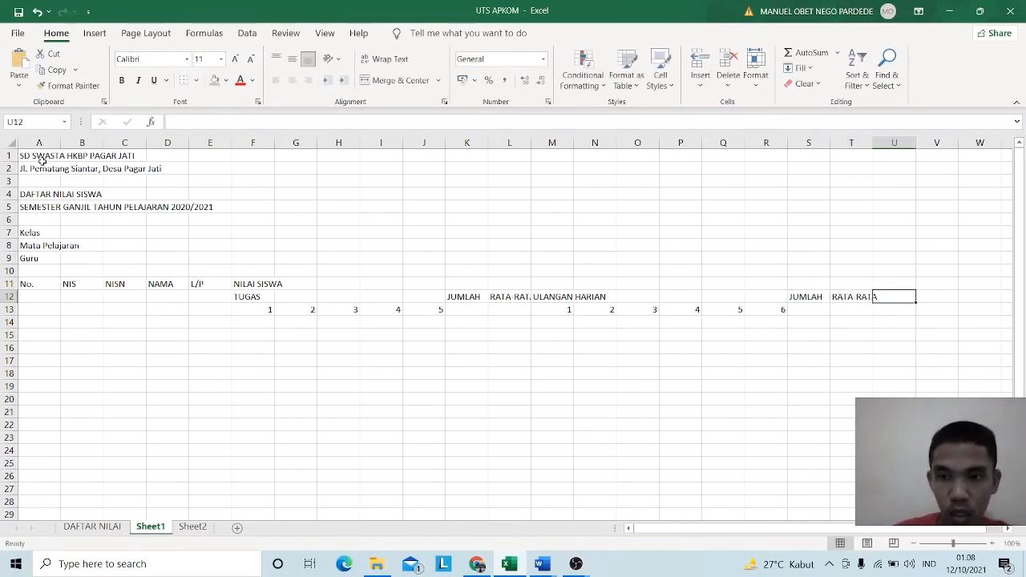
- Enter the headers UTS UAS in cell U12 and NILAI RAPORT in cell V12
{"action": "type", "text": "UT"}
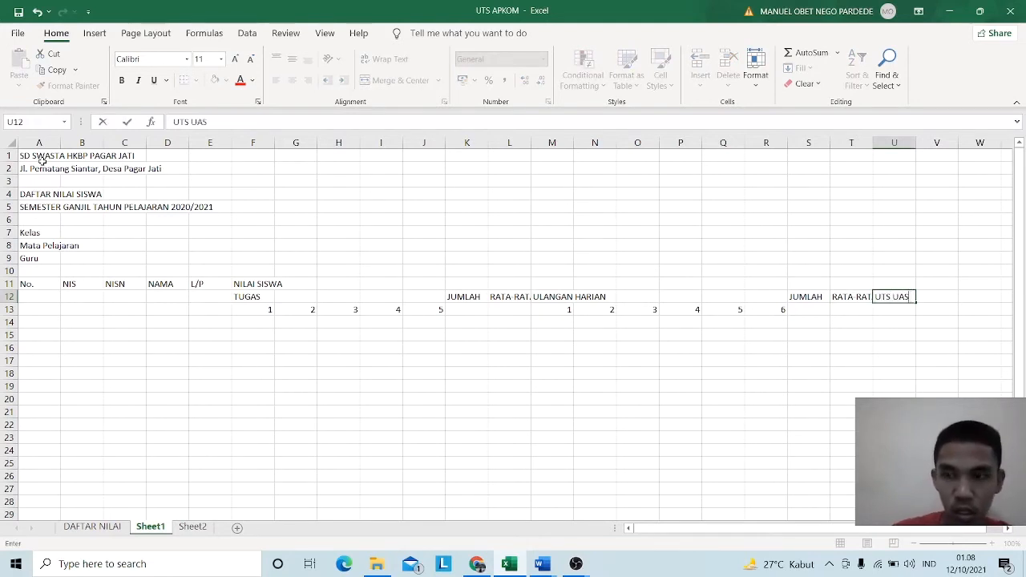
{"action": "type", "text": "S UAS"}
{"action": "key", "text": "Tab"}
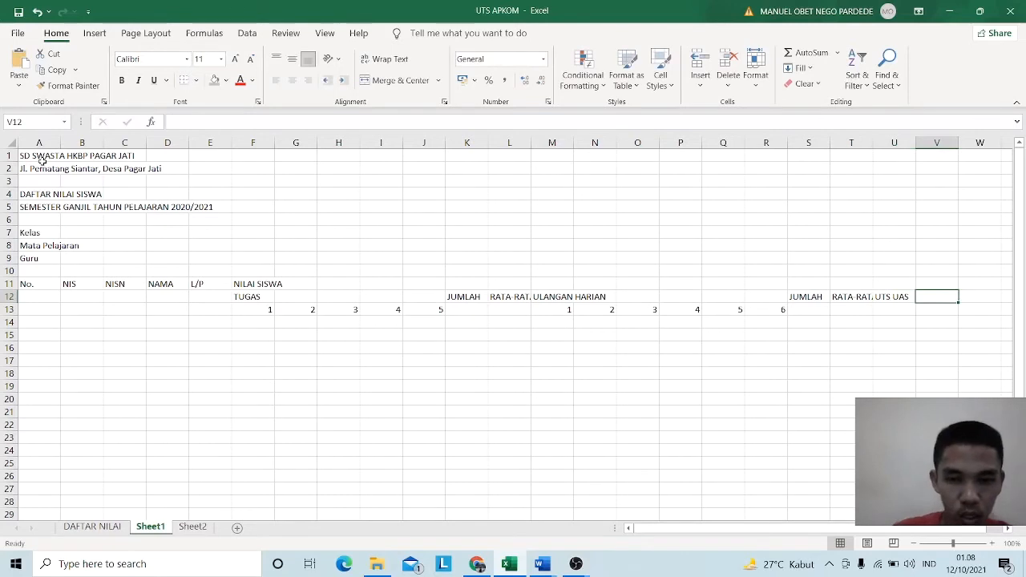
{"action": "type", "text": "NILAI RAPORT"}
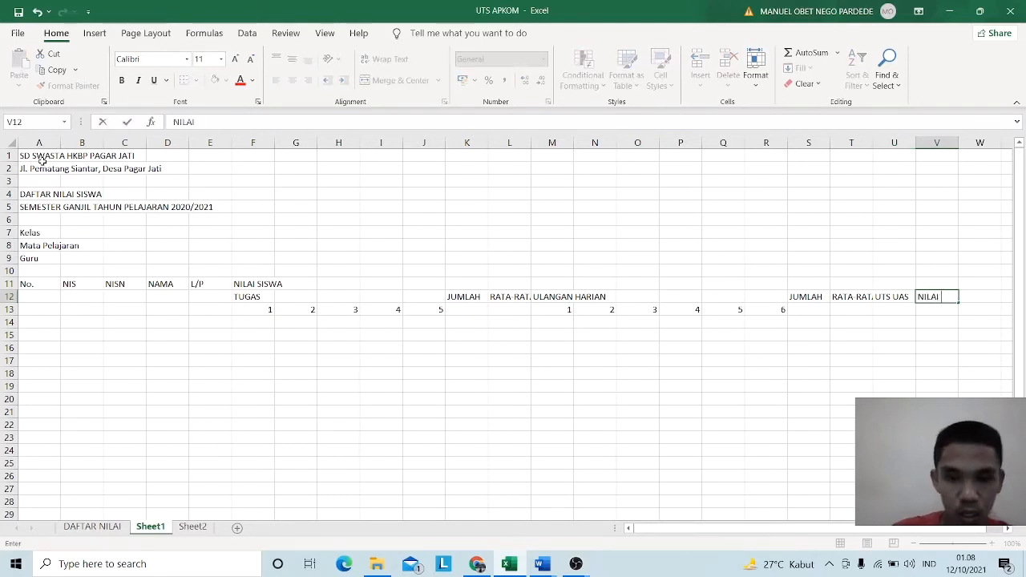
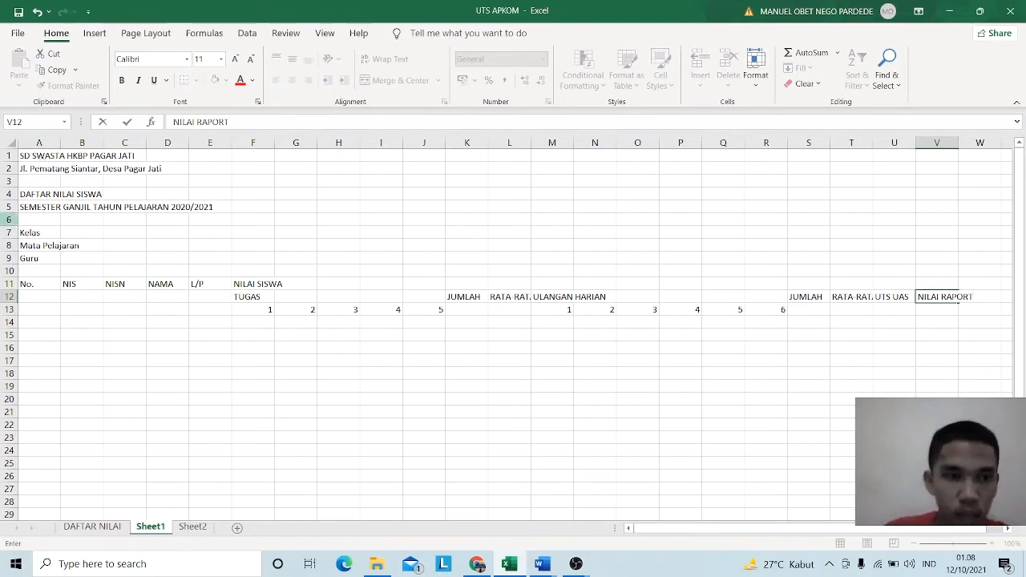
{"action": "left_click", "coordinate": [37, 287]}
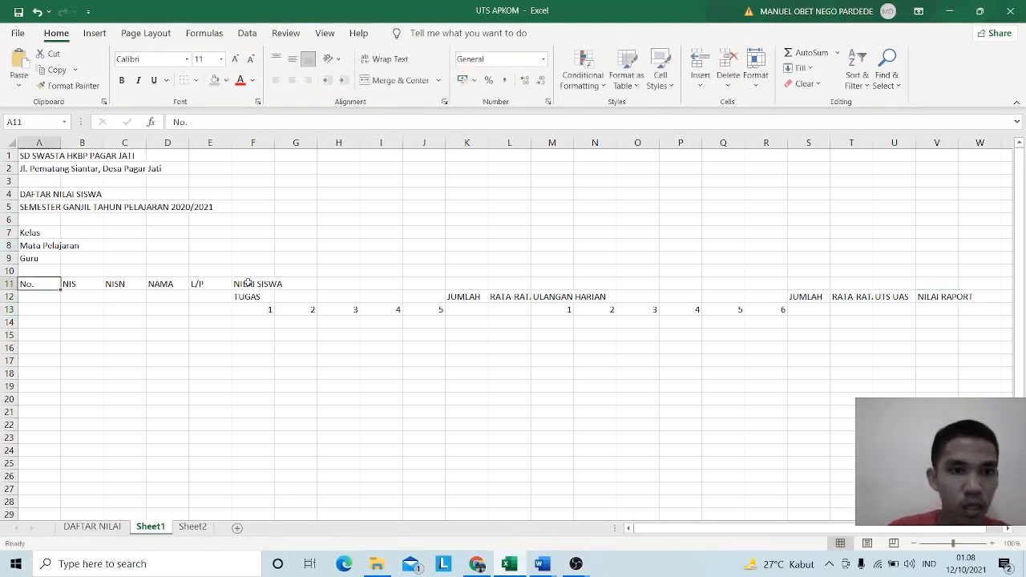
- Merge and center the group headers: NILAI SISWA across F11:V11, TUGAS across F12:J12 and ULANGAN HARIAN across M12:R12
{"action": "left_click_drag", "start_coordinate": [247, 284], "coordinate": [949, 286]}
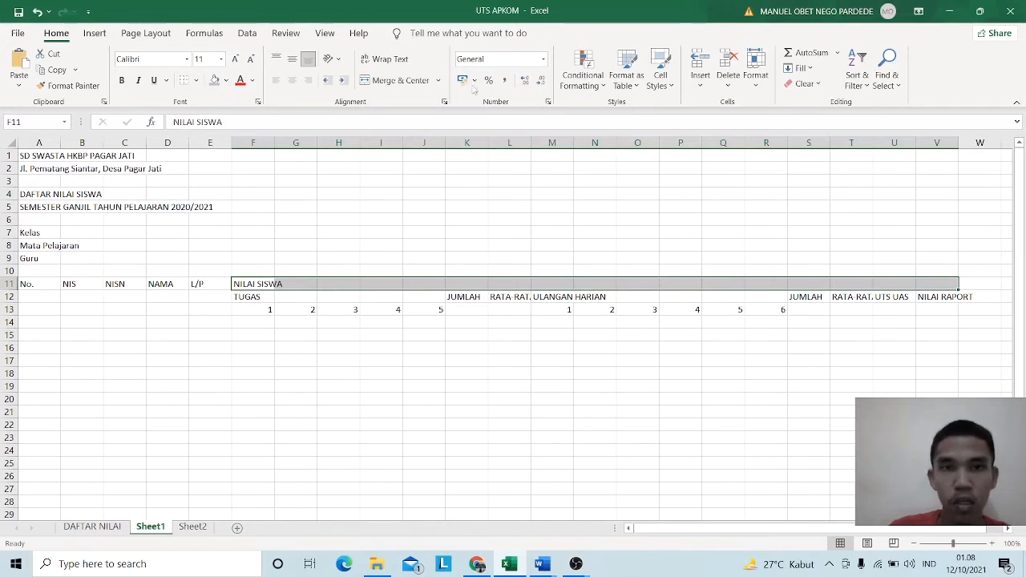
{"action": "left_click", "coordinate": [398, 80]}
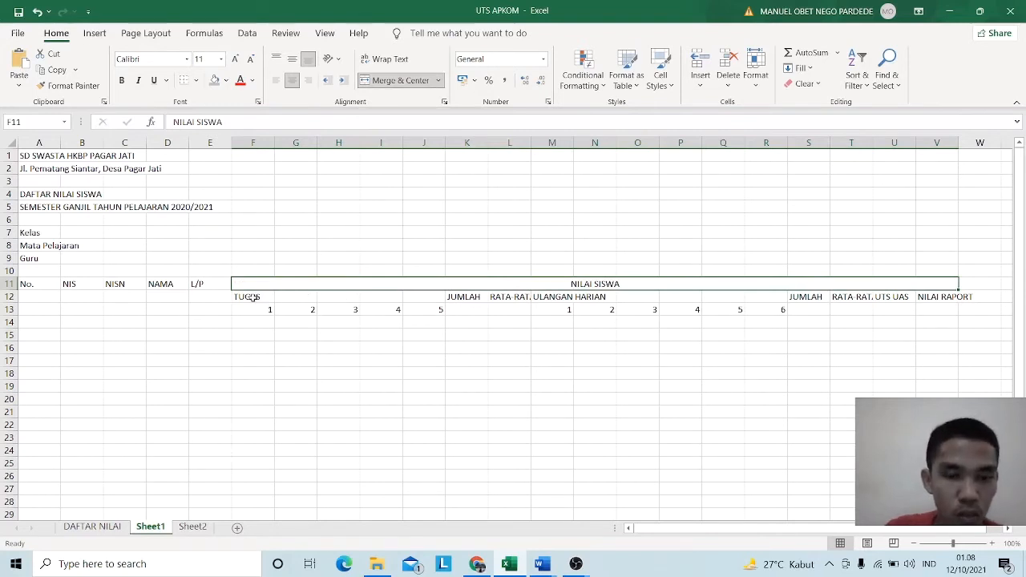
{"action": "left_click_drag", "start_coordinate": [253, 296], "coordinate": [418, 297]}
{"action": "left_click", "coordinate": [398, 80]}
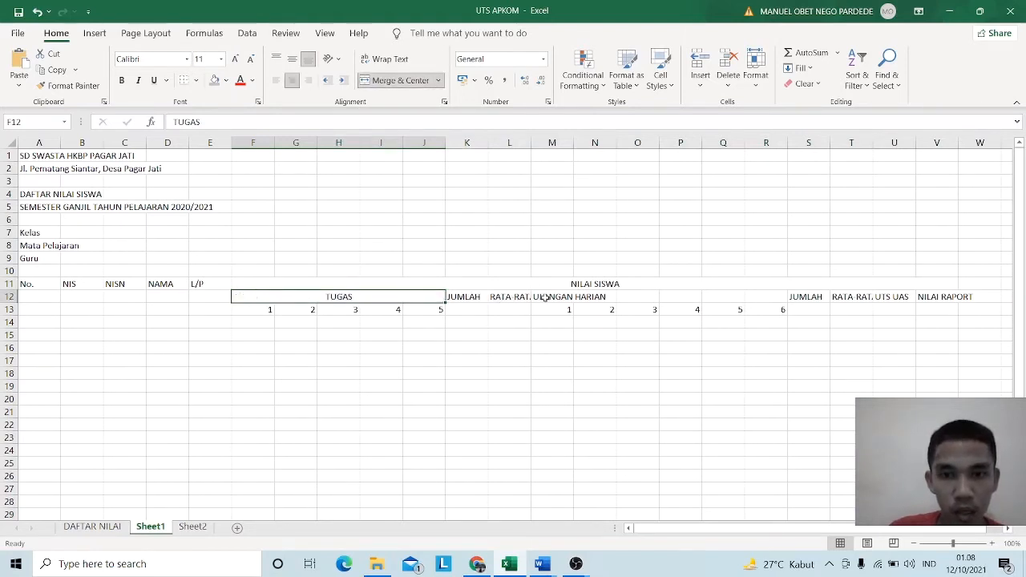
{"action": "left_click_drag", "start_coordinate": [544, 296], "coordinate": [772, 293]}
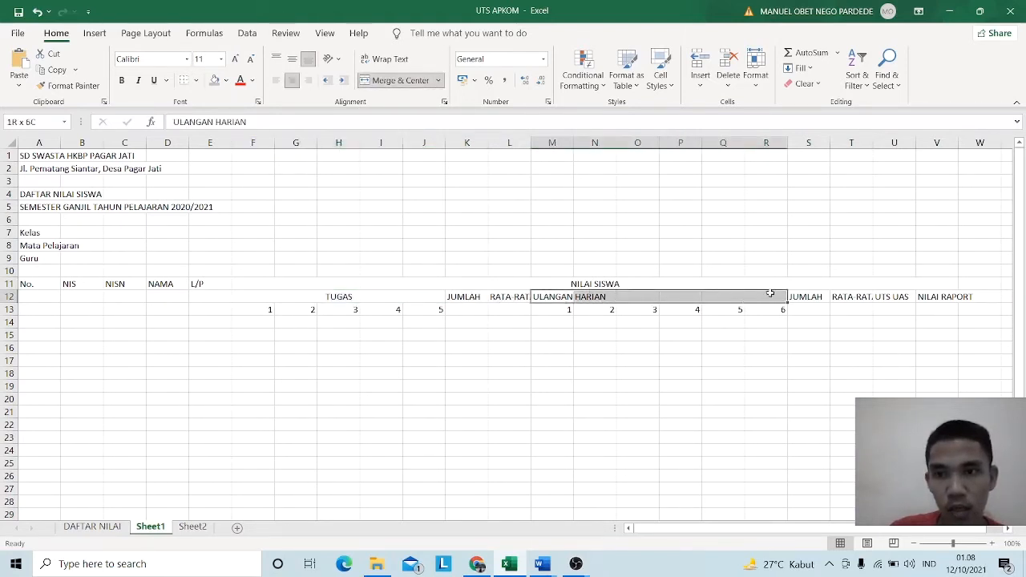
{"action": "left_click", "coordinate": [392, 81]}
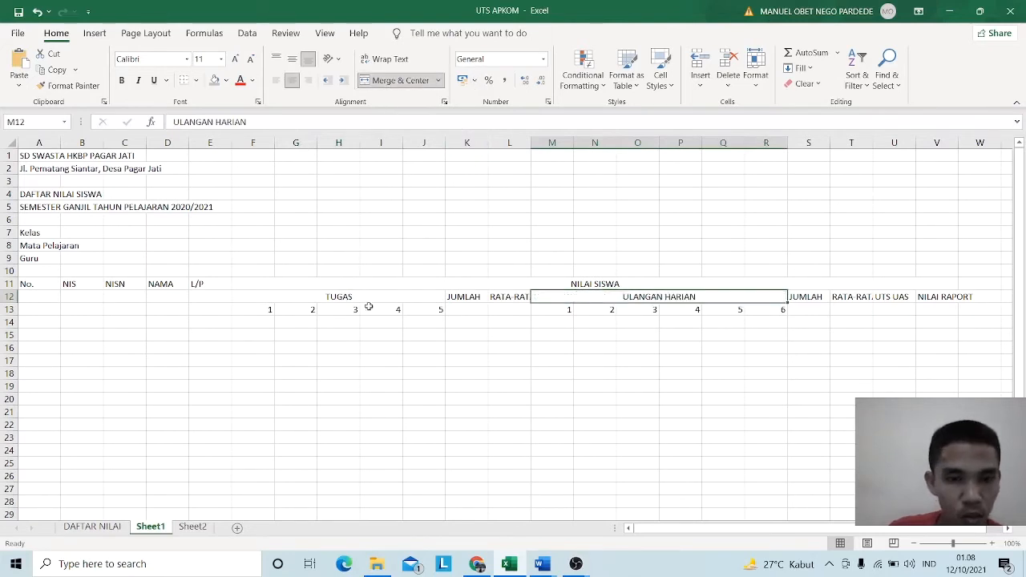
- Merge and center the No. header over A11:A13 and align it vertically to the middle
{"action": "left_click_drag", "start_coordinate": [24, 284], "coordinate": [36, 301]}
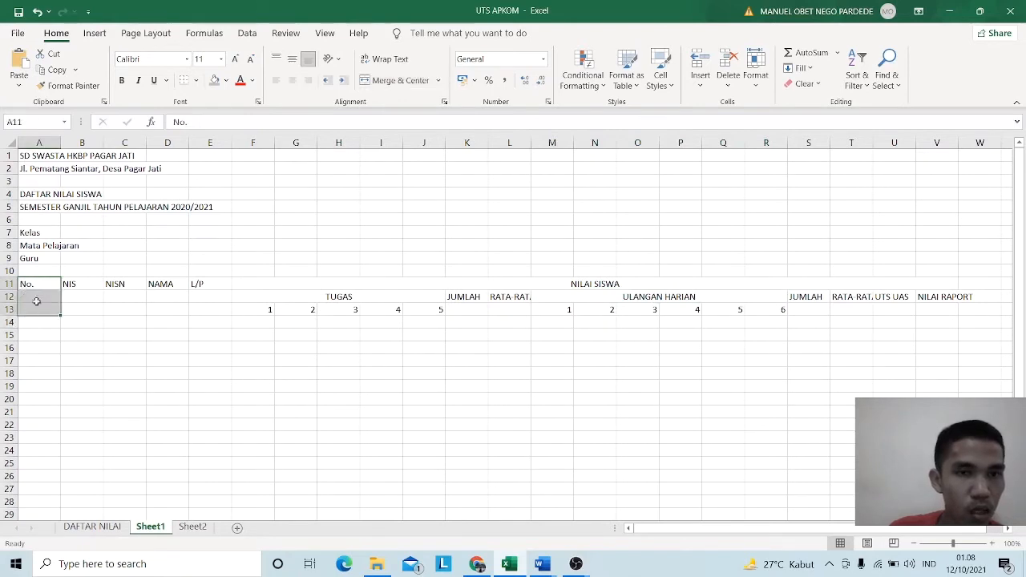
{"action": "left_click", "coordinate": [394, 80]}
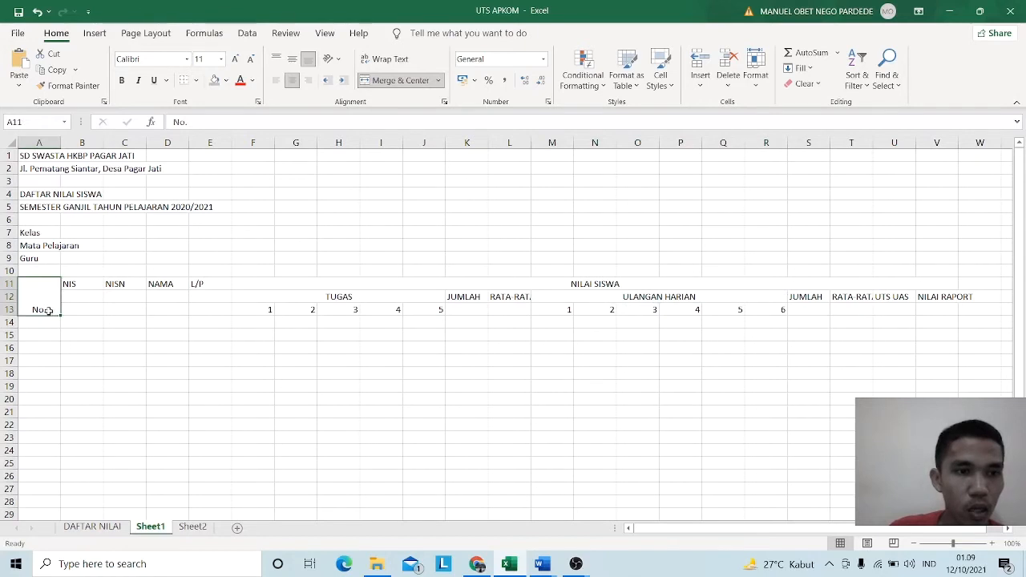
{"action": "left_click", "coordinate": [292, 59]}
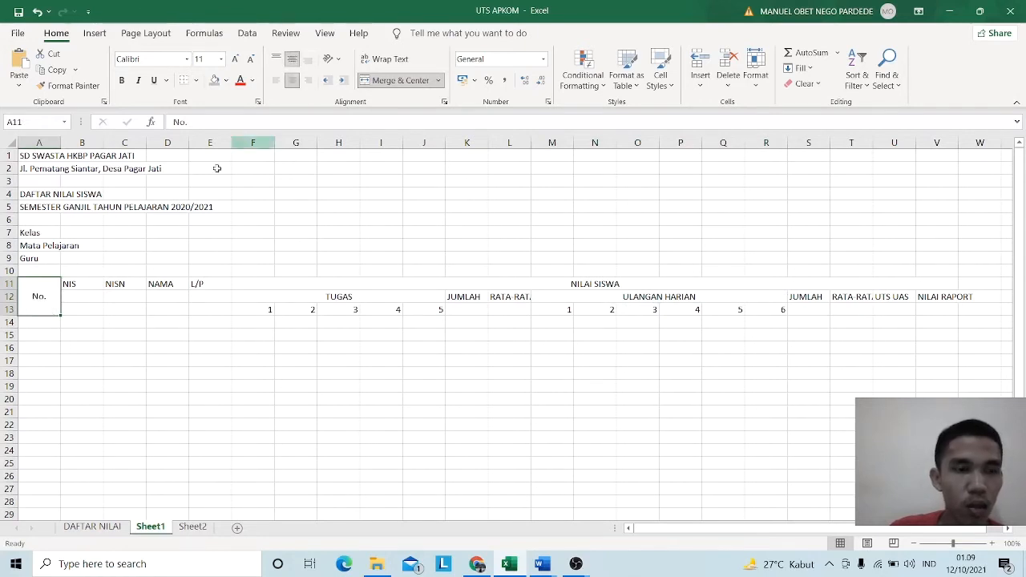
- Fill only the formatting of the merged No. header across to the NIS, NISN, NAMA and L/P headers in B11:E13
{"action": "left_click_drag", "start_coordinate": [60, 315], "coordinate": [175, 308]}
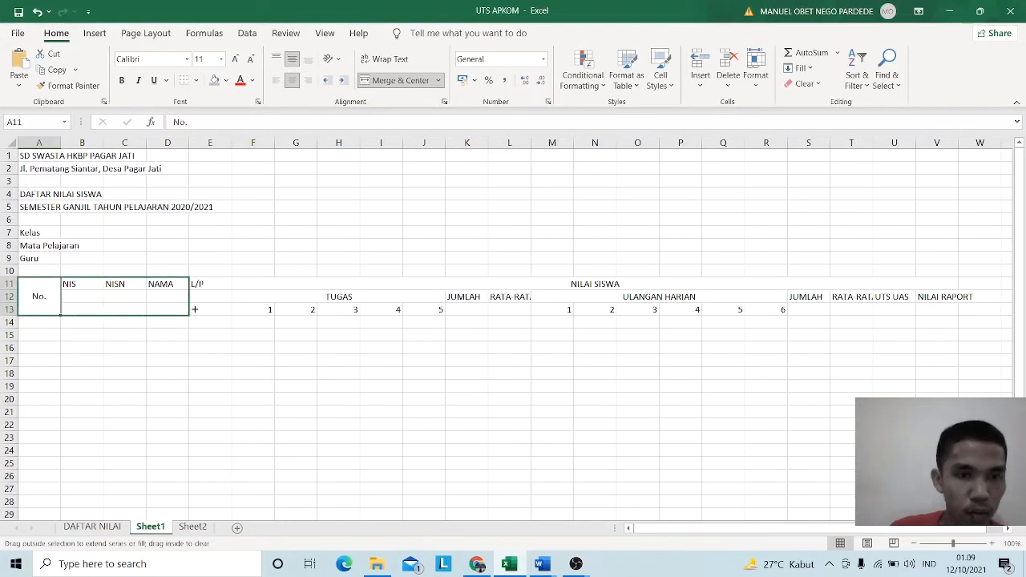
{"action": "left_click_drag", "start_coordinate": [194, 310], "coordinate": [216, 308]}
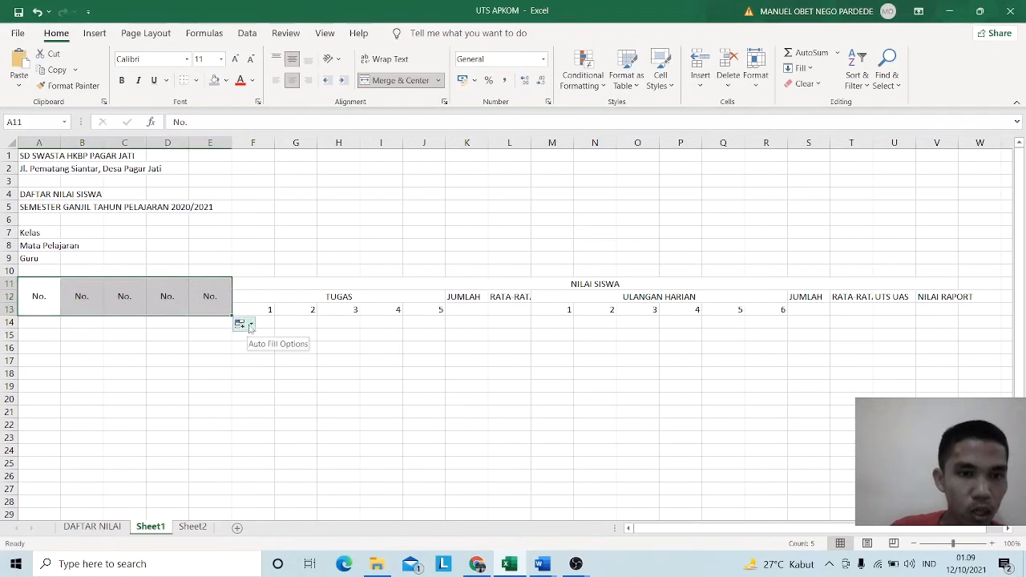
{"action": "left_click", "coordinate": [251, 324]}
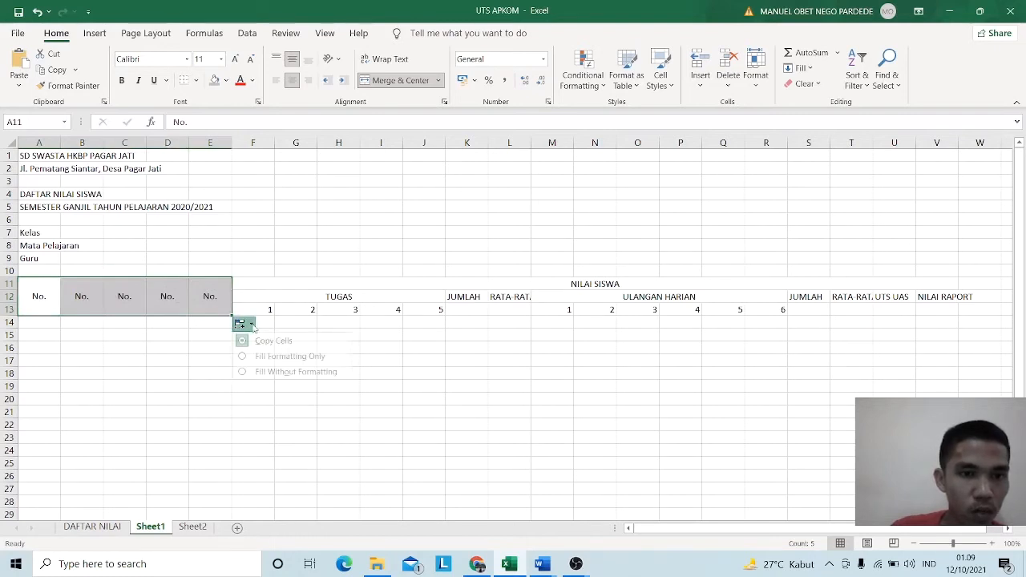
{"action": "left_click", "coordinate": [257, 358]}
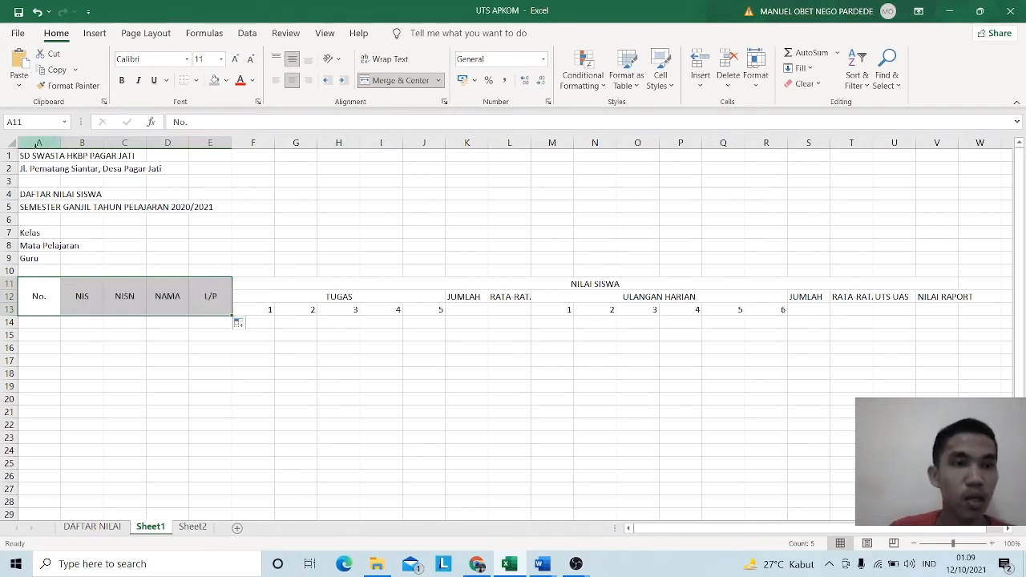
- Merge and center the school name across A1:V1 and the school address across A2:V2
{"action": "left_click_drag", "start_coordinate": [23, 158], "coordinate": [935, 157]}
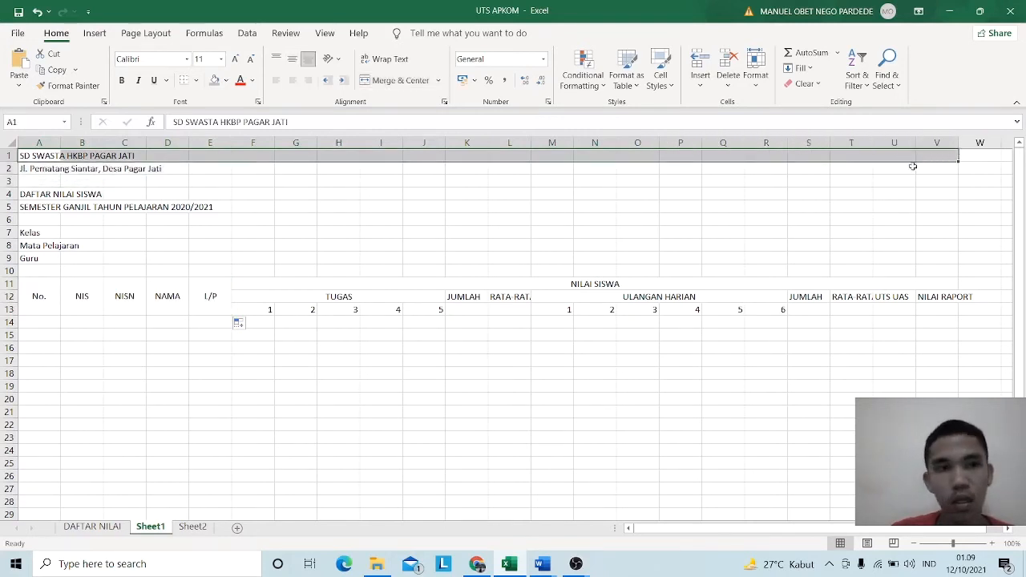
{"action": "left_click", "coordinate": [399, 81]}
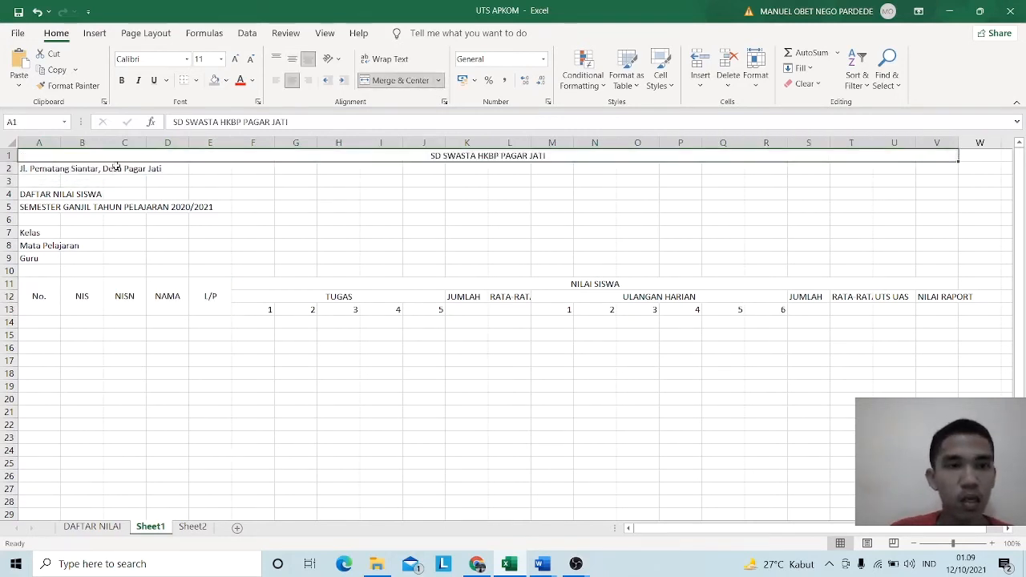
{"action": "left_click_drag", "start_coordinate": [112, 168], "coordinate": [160, 168]}
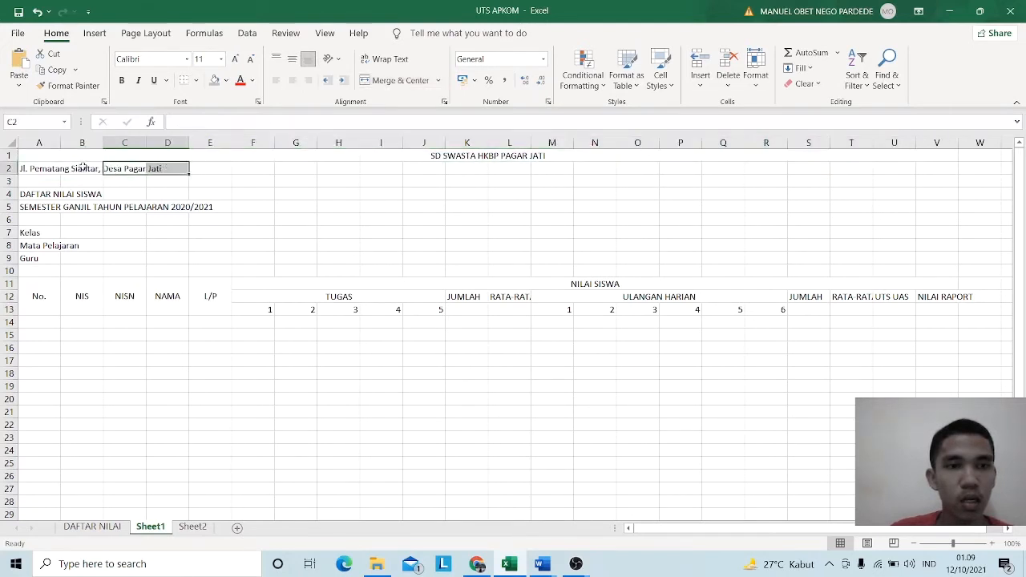
{"action": "left_click_drag", "start_coordinate": [39, 168], "coordinate": [914, 171]}
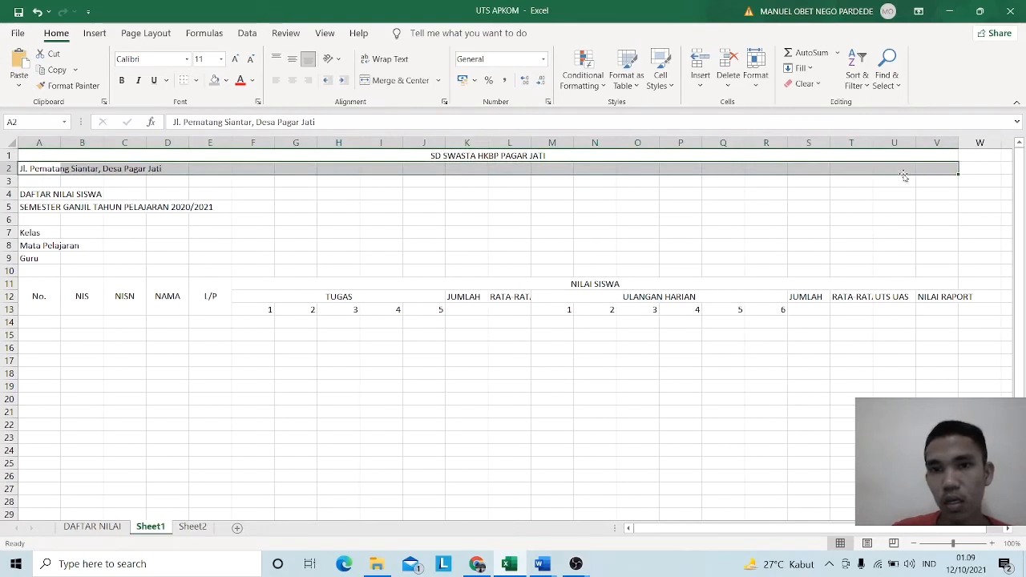
{"action": "left_click", "coordinate": [393, 82]}
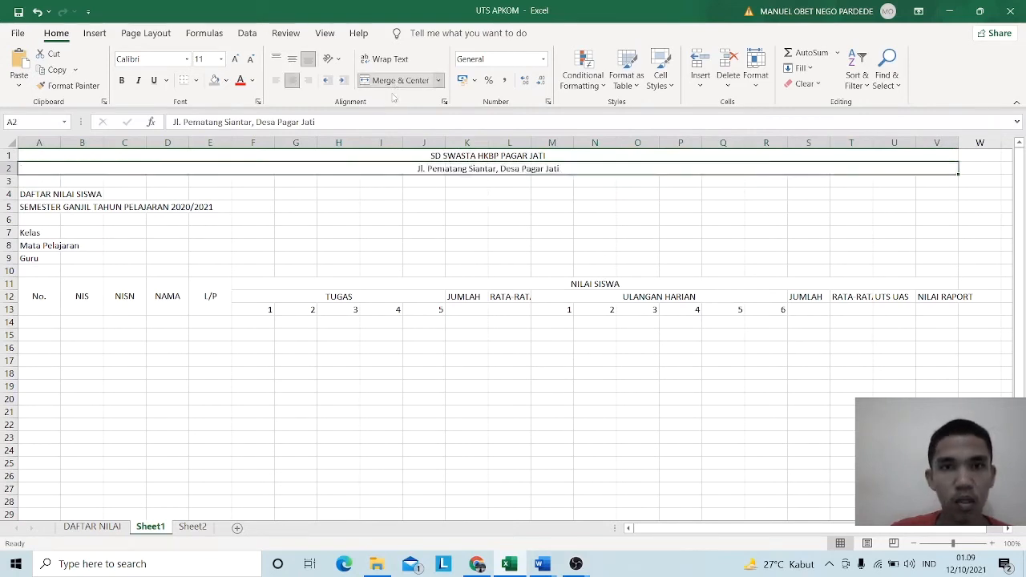
- Merge and center the title DAFTAR NILAI SISWA across A4:V4 and the semester line across A5:V5
{"action": "left_click_drag", "start_coordinate": [26, 197], "coordinate": [922, 194]}
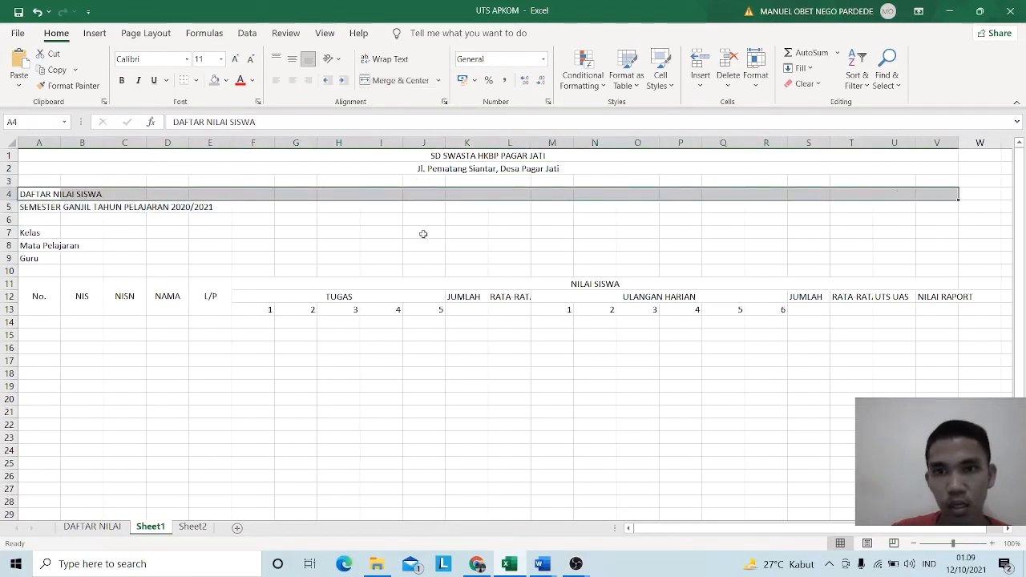
{"action": "left_click", "coordinate": [397, 80]}
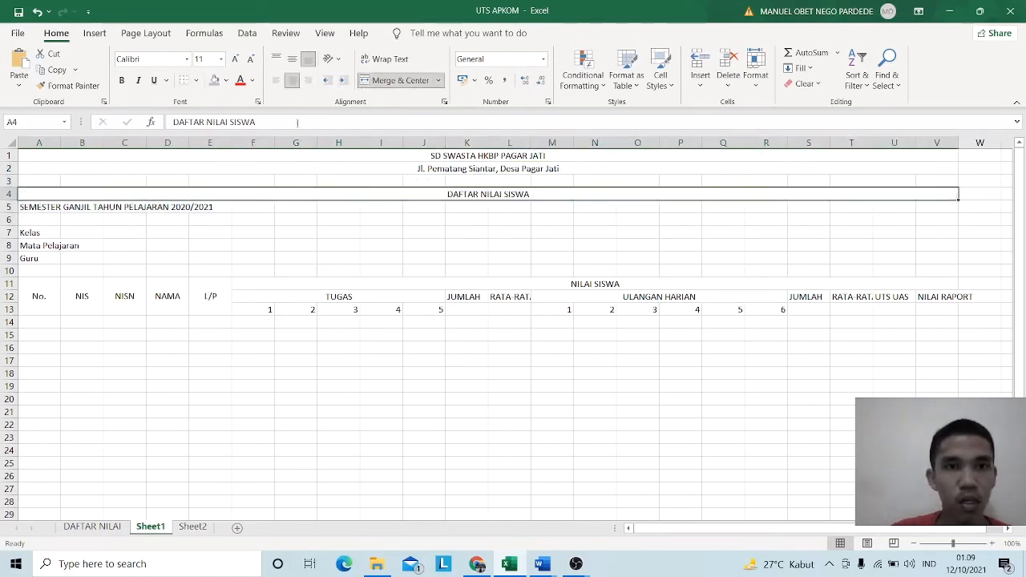
{"action": "left_click_drag", "start_coordinate": [37, 208], "coordinate": [944, 211]}
{"action": "left_click", "coordinate": [377, 79]}
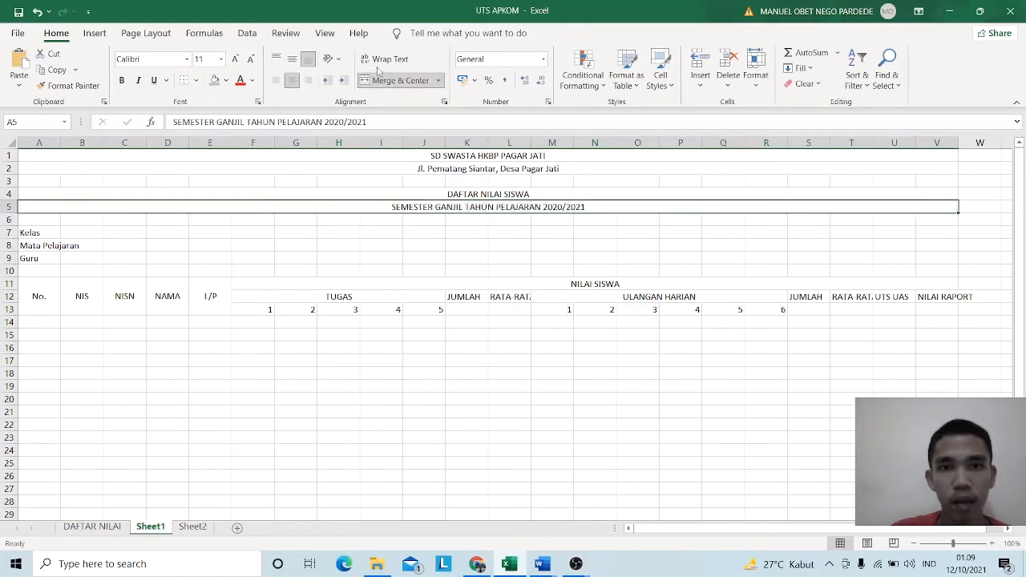
- Make the DAFTAR NILAI SISWA title in row 4 and the semester line in row 5 bold
{"action": "left_click", "coordinate": [533, 192]}
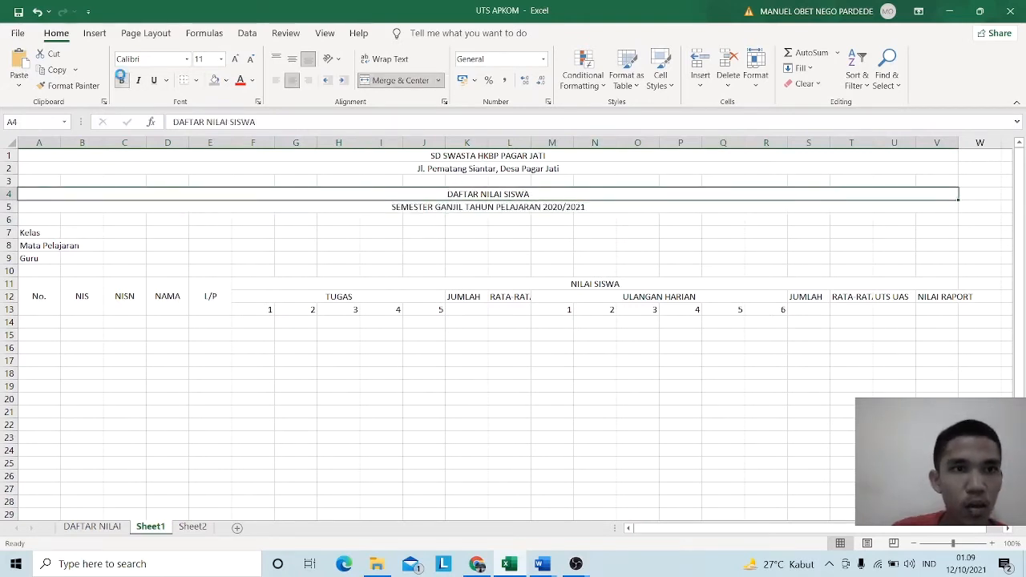
{"action": "left_click", "coordinate": [121, 80]}
{"action": "left_click", "coordinate": [450, 206]}
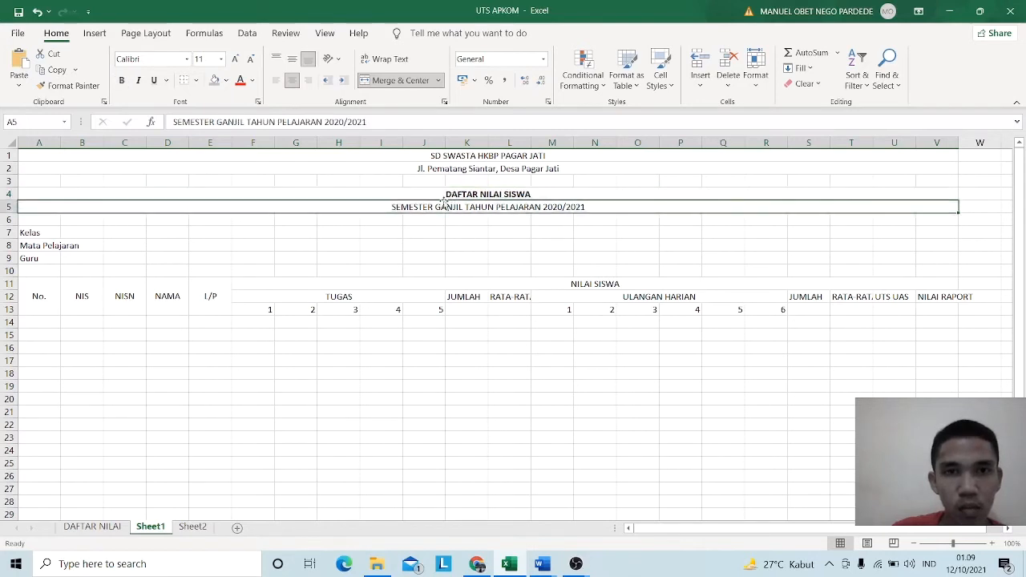
{"action": "left_click", "coordinate": [122, 81]}
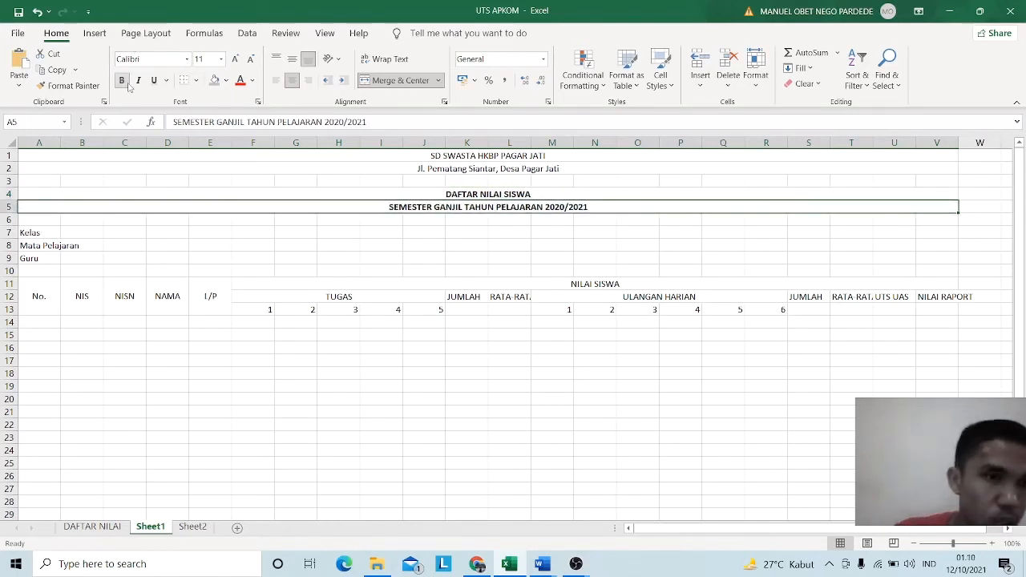
- Merge the Kelas, Mata Pelajaran and Guru labels each across columns A and B in rows 7 to 9, and left-align them
{"action": "left_click_drag", "start_coordinate": [26, 233], "coordinate": [76, 231]}
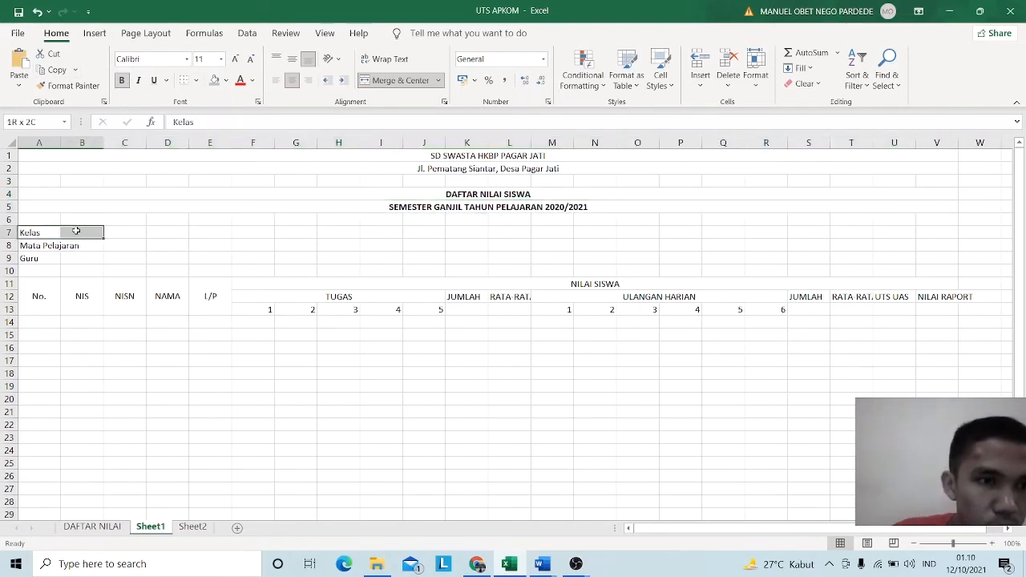
{"action": "left_click", "coordinate": [413, 84]}
{"action": "left_click_drag", "start_coordinate": [34, 245], "coordinate": [98, 245]}
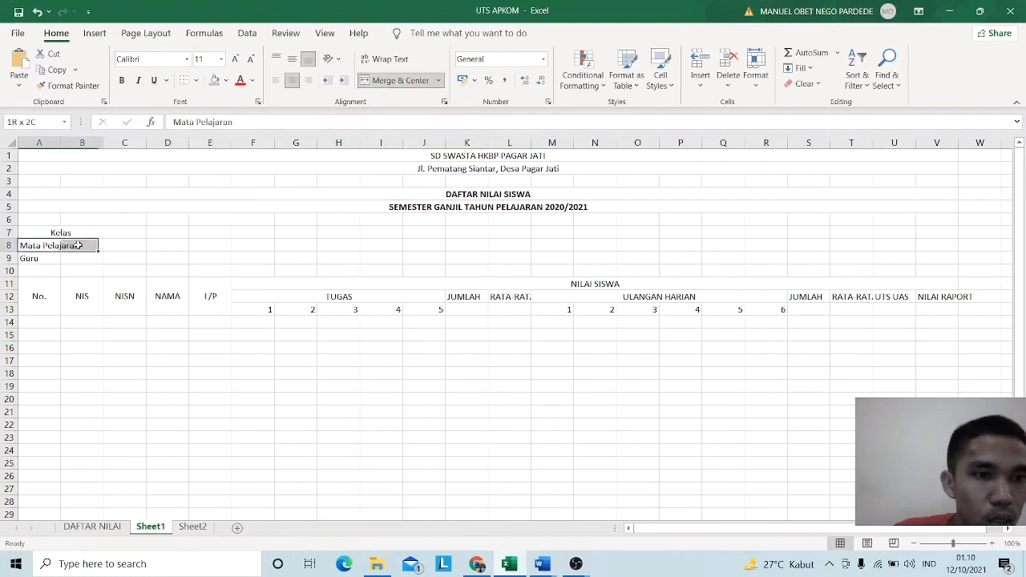
{"action": "left_click", "coordinate": [391, 83]}
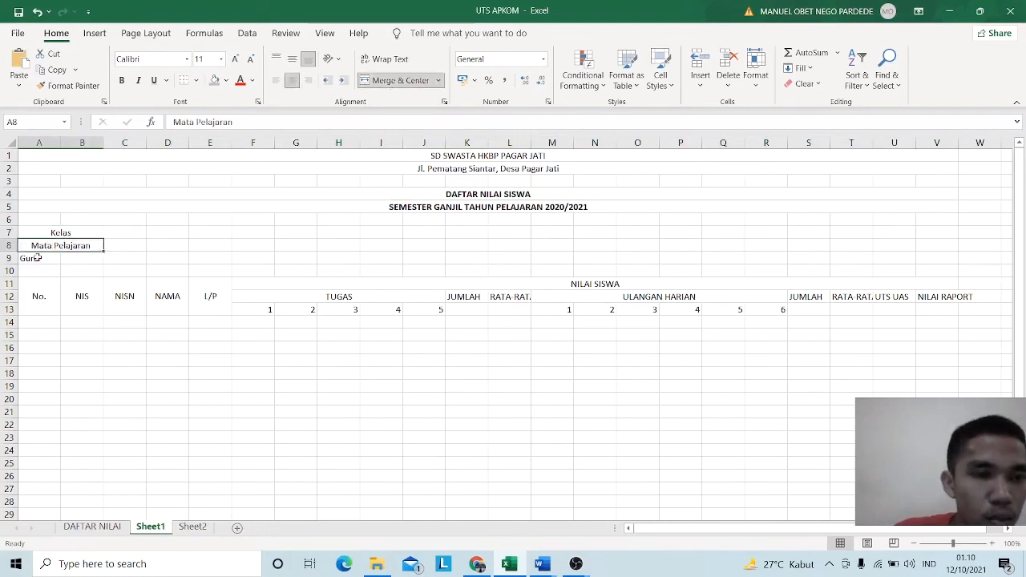
{"action": "left_click_drag", "start_coordinate": [35, 258], "coordinate": [73, 258]}
{"action": "left_click", "coordinate": [393, 80]}
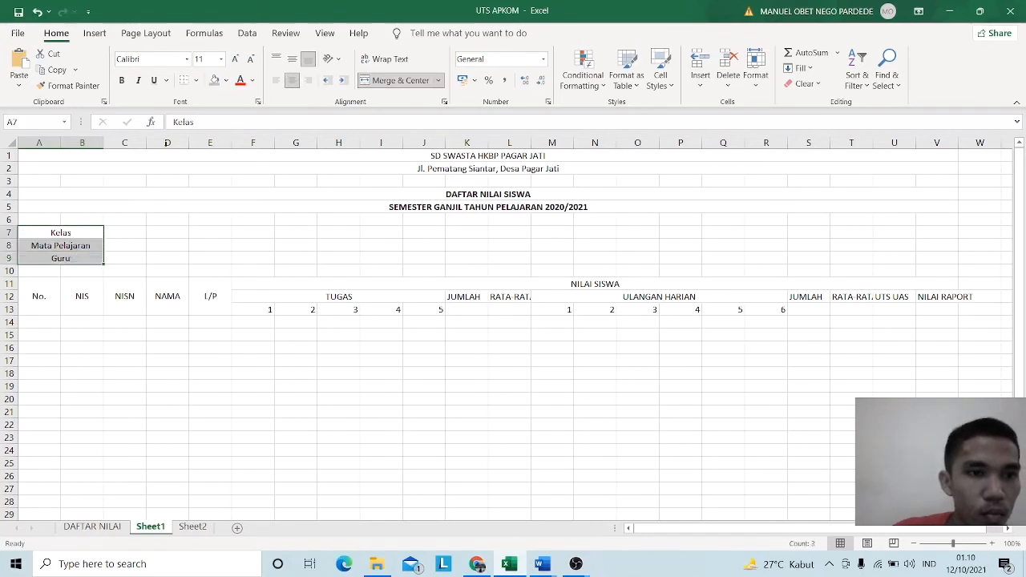
{"action": "left_click", "coordinate": [276, 80]}
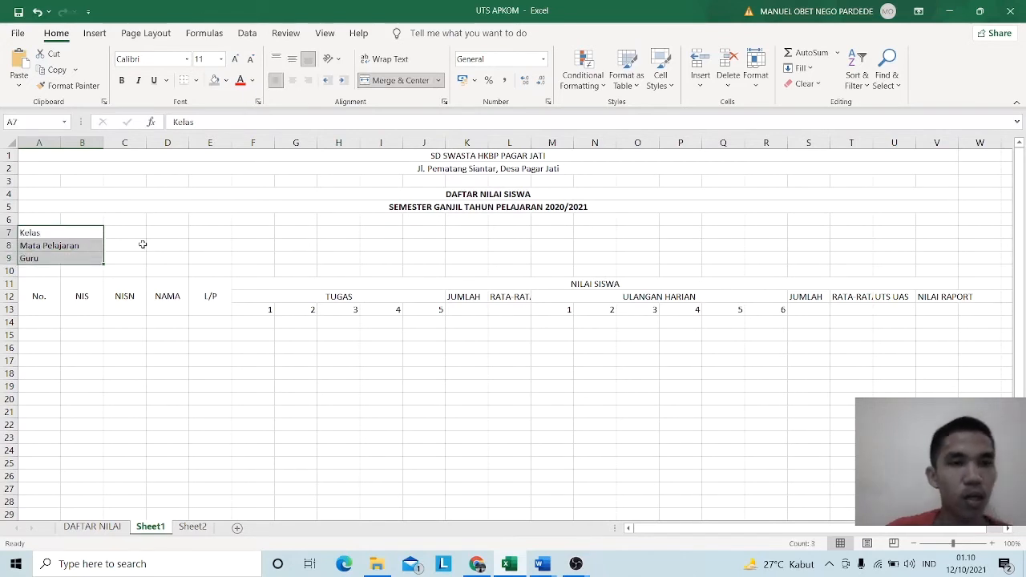
- Enter a colon in each of C7, C8 and C9 beside the class detail labels and center the colons
{"action": "left_click", "coordinate": [113, 230]}
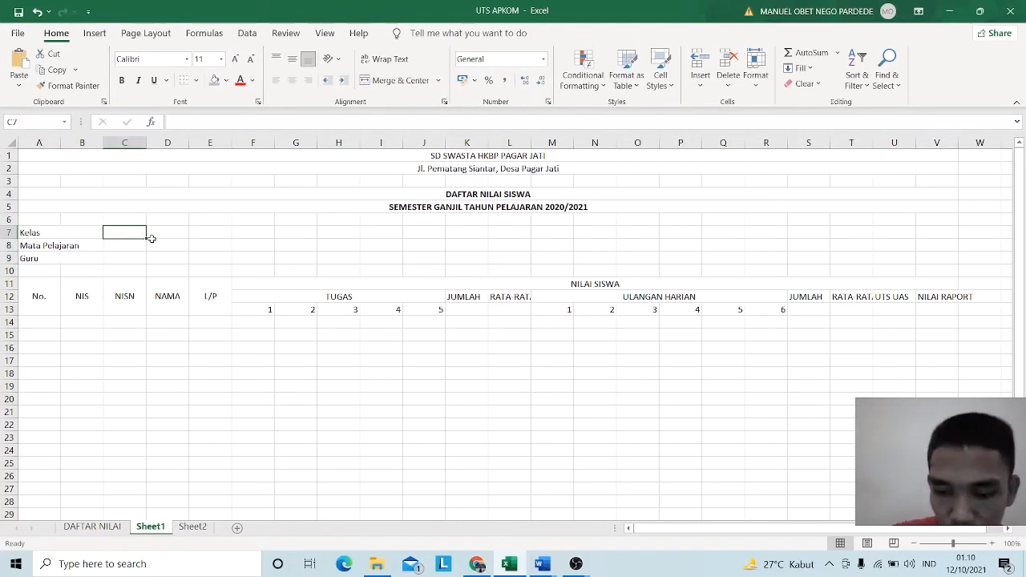
{"action": "type", "text": ":"}
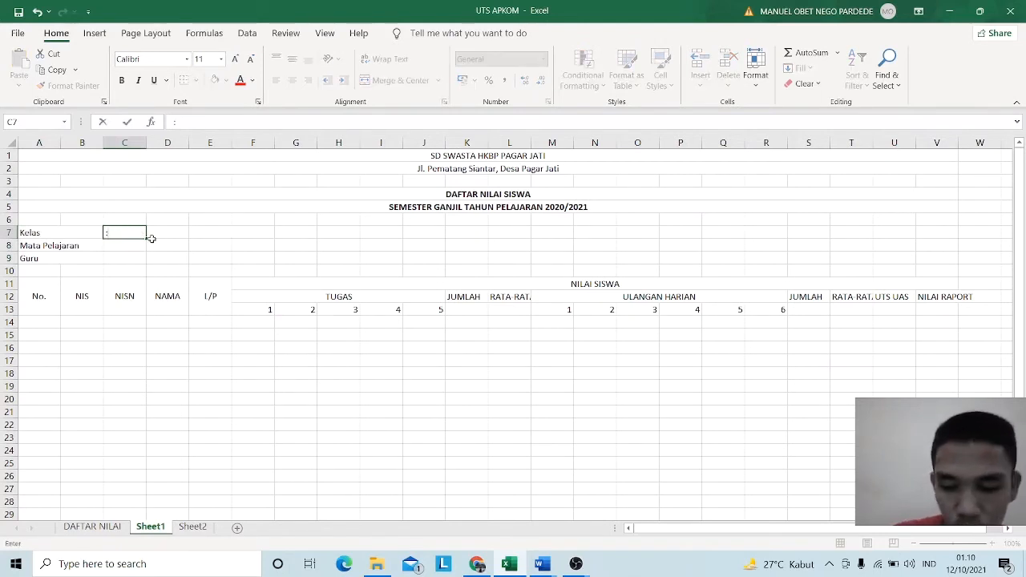
{"action": "key", "text": "Return"}
{"action": "type", "text": ":"}
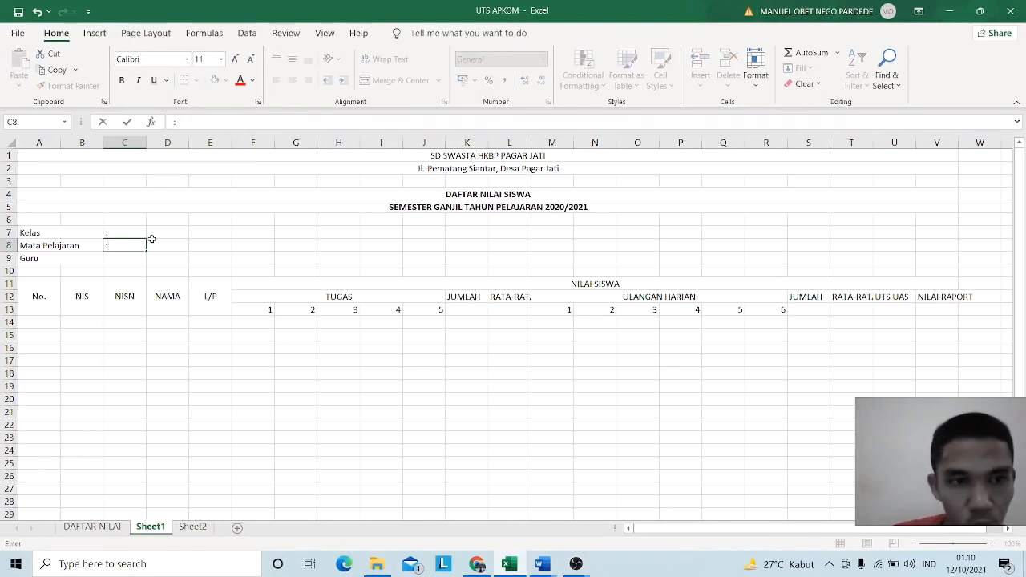
{"action": "key", "text": "Return"}
{"action": "type", "text": ":"}
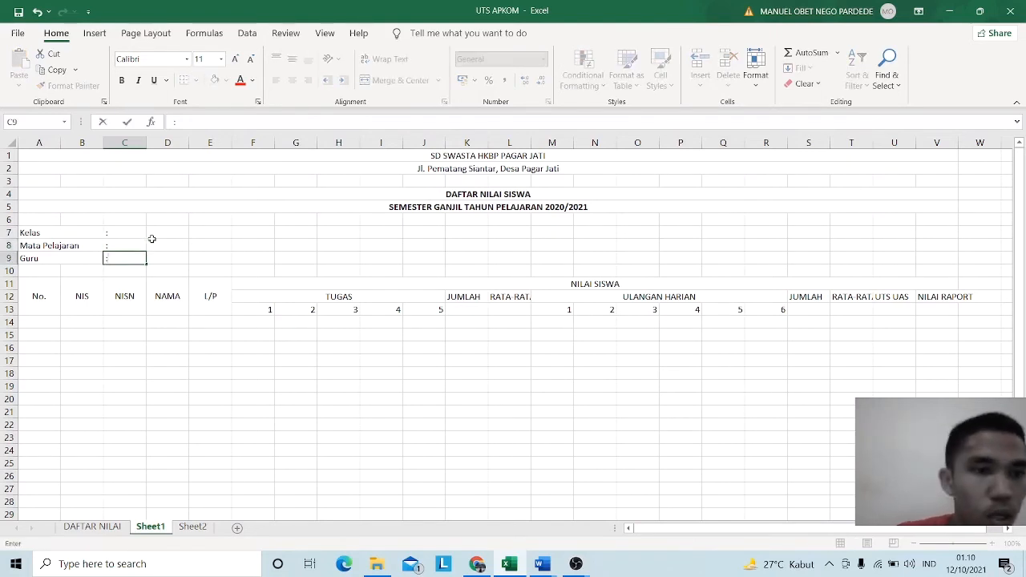
{"action": "left_click_drag", "start_coordinate": [137, 232], "coordinate": [137, 258]}
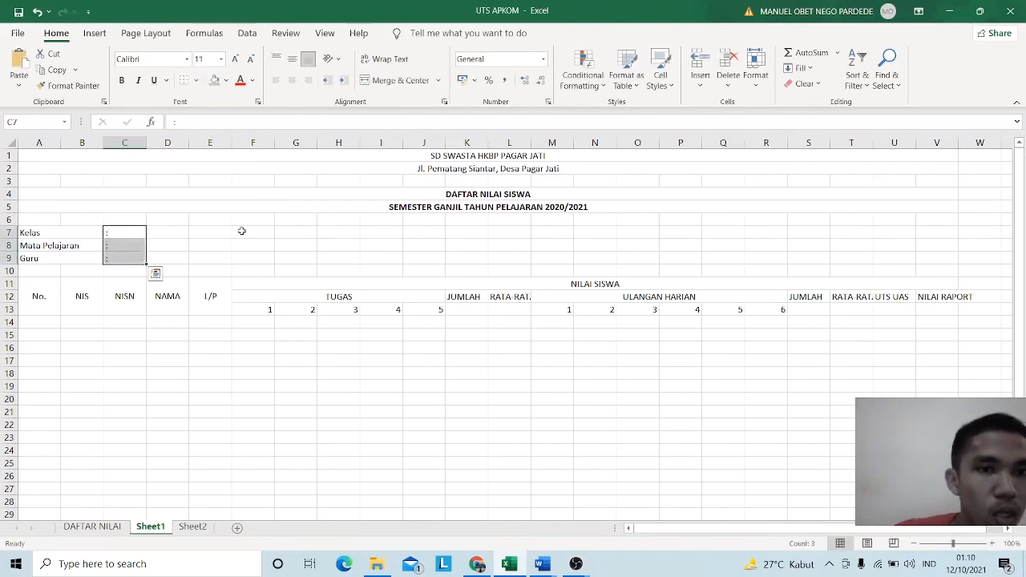
{"action": "left_click", "coordinate": [291, 80]}
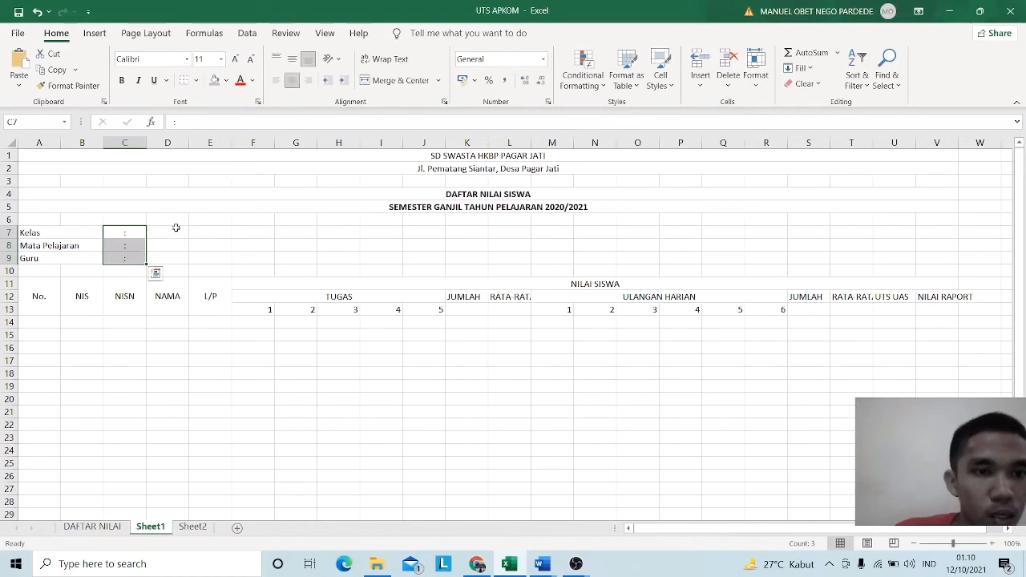
- Enter VI B as the Kelas value in D7, MATEMATIKA as the Mata Pelajaran in D8 and the teacher's name in D9
{"action": "left_click", "coordinate": [175, 231]}
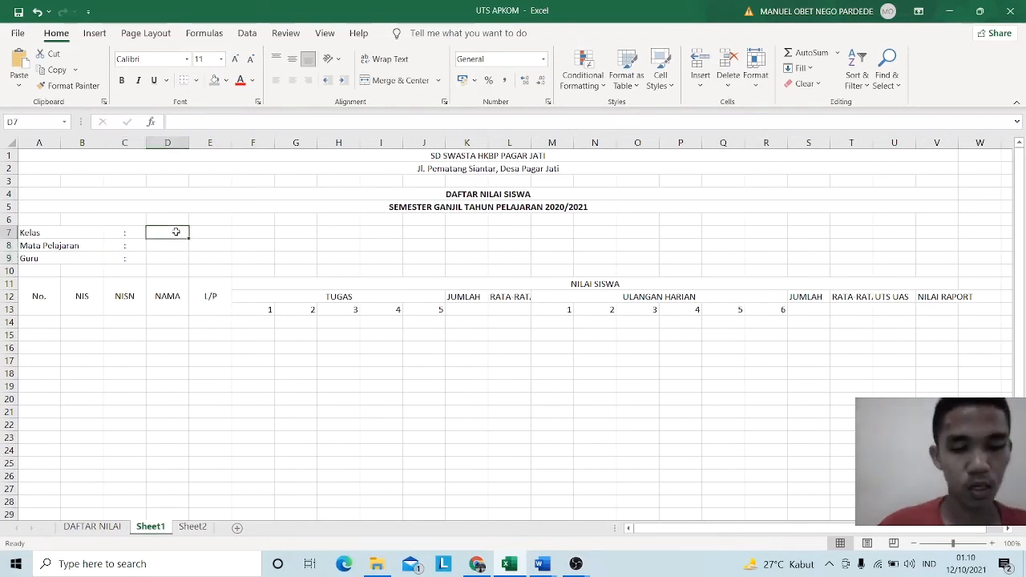
{"action": "type", "text": "VI"}
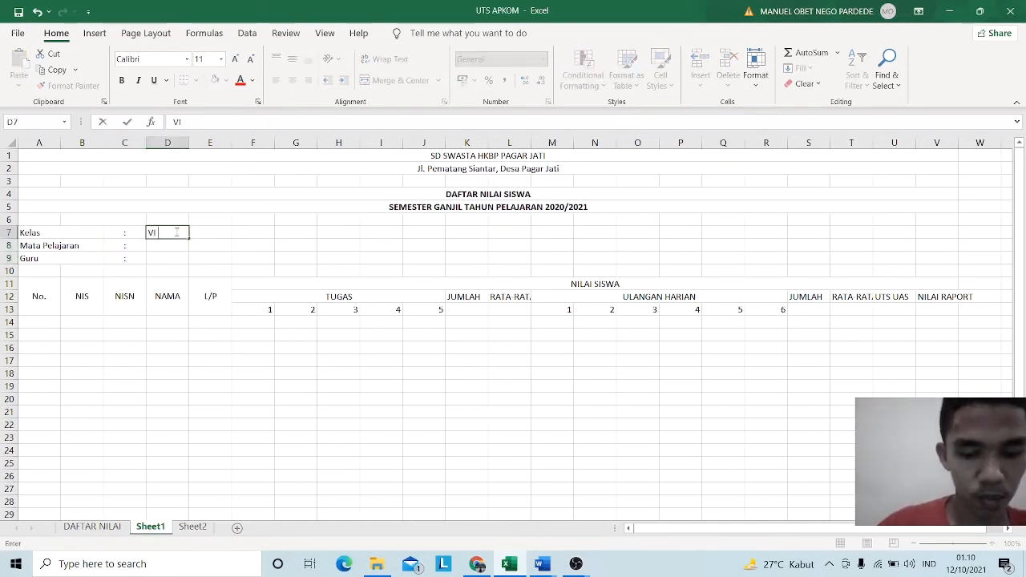
{"action": "type", "text": " B"}
{"action": "key", "text": "Return"}
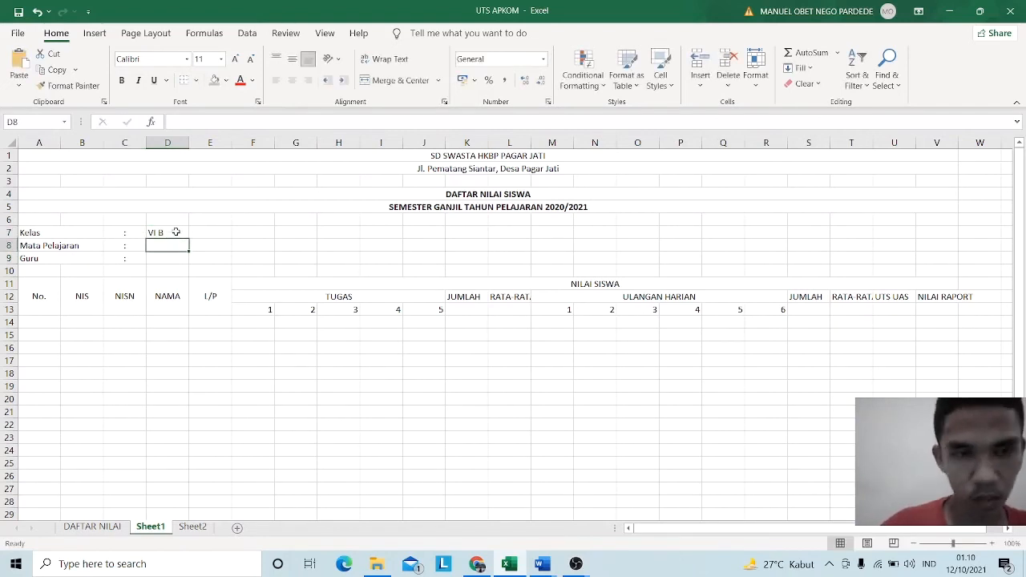
{"action": "type", "text": "MAITE"}
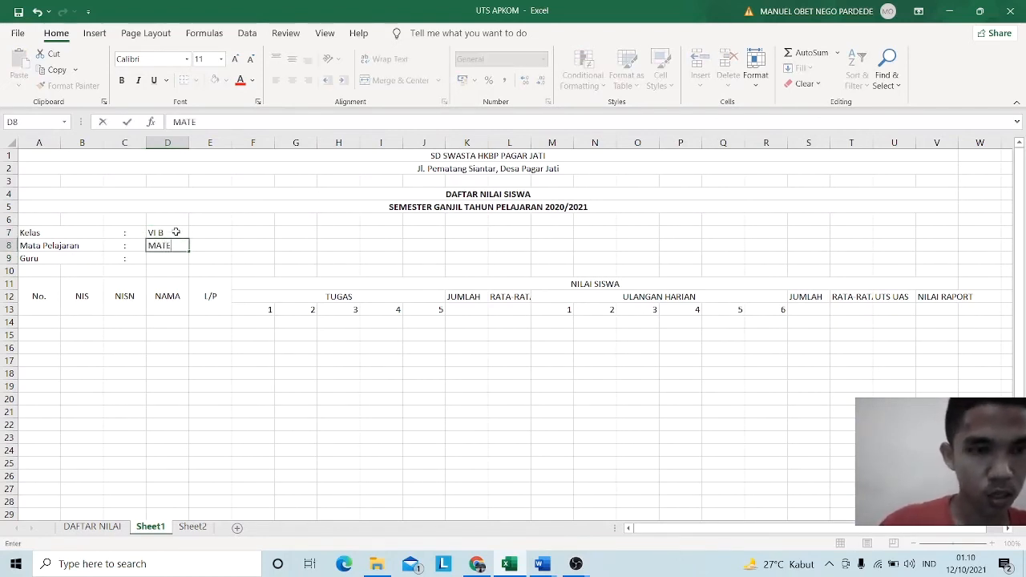
{"action": "type", "text": "MATIKA"}
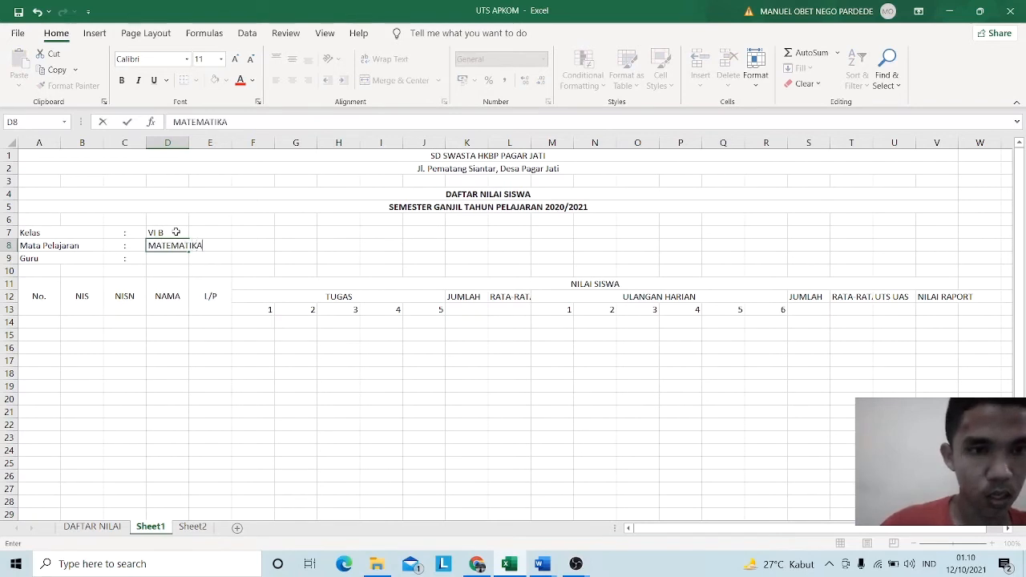
{"action": "key", "text": "Return"}
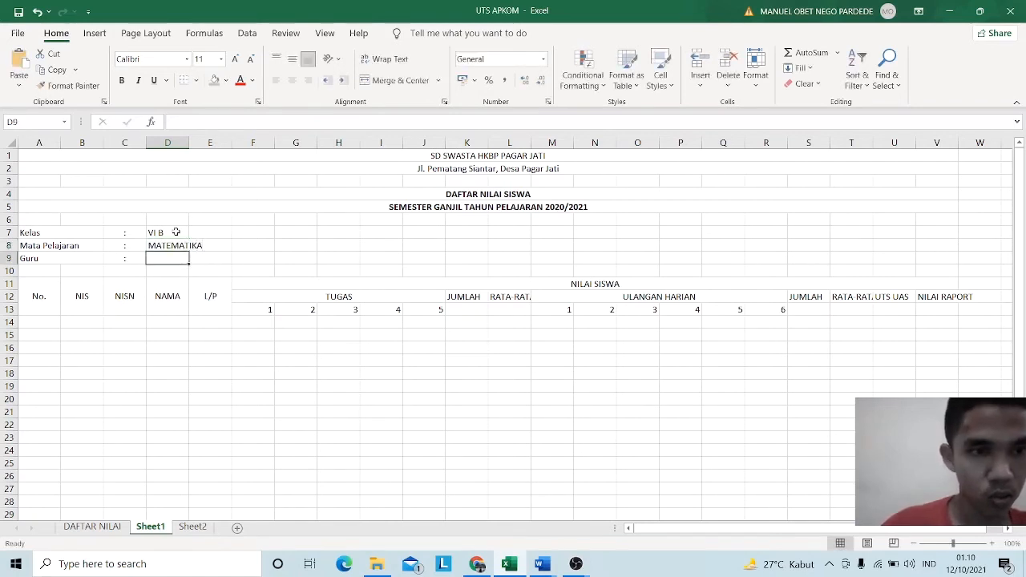
{"action": "type", "text": "MANUEL"}
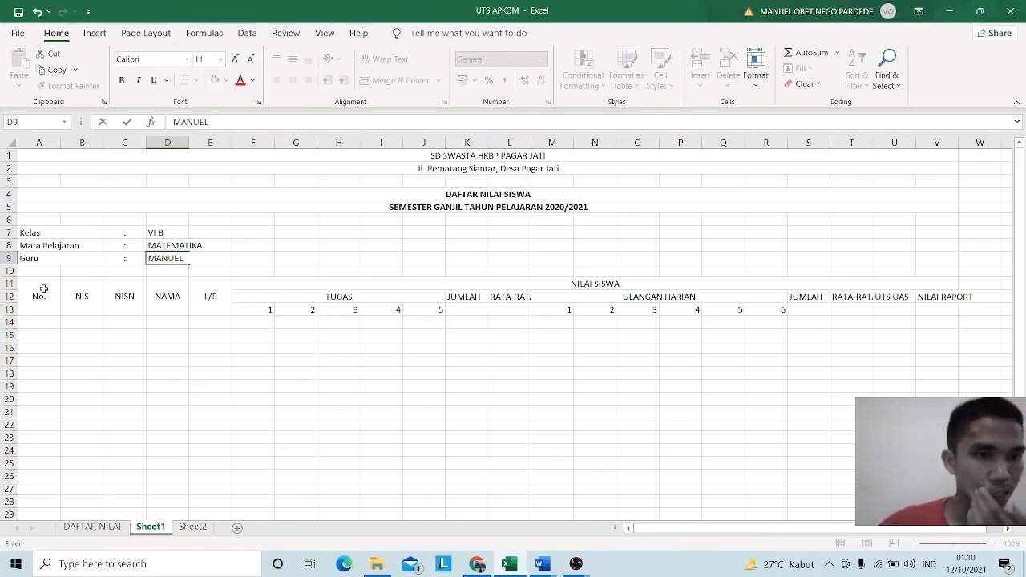
{"action": "left_click_drag", "start_coordinate": [39, 290], "coordinate": [935, 303]}
{"action": "left_click", "coordinate": [874, 338]}
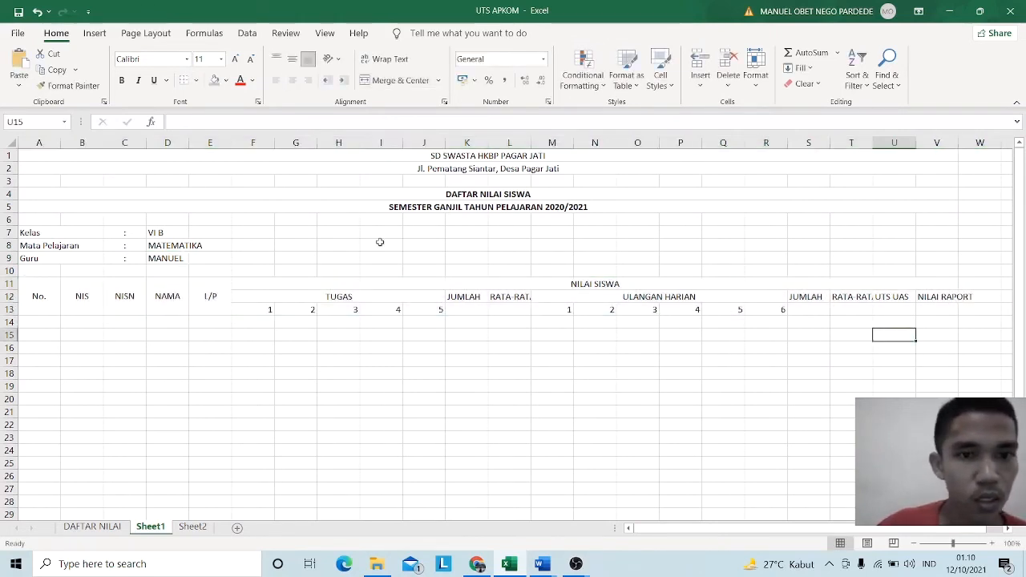
- Set the width of columns F through V to 5
{"action": "left_click_drag", "start_coordinate": [254, 144], "coordinate": [926, 132]}
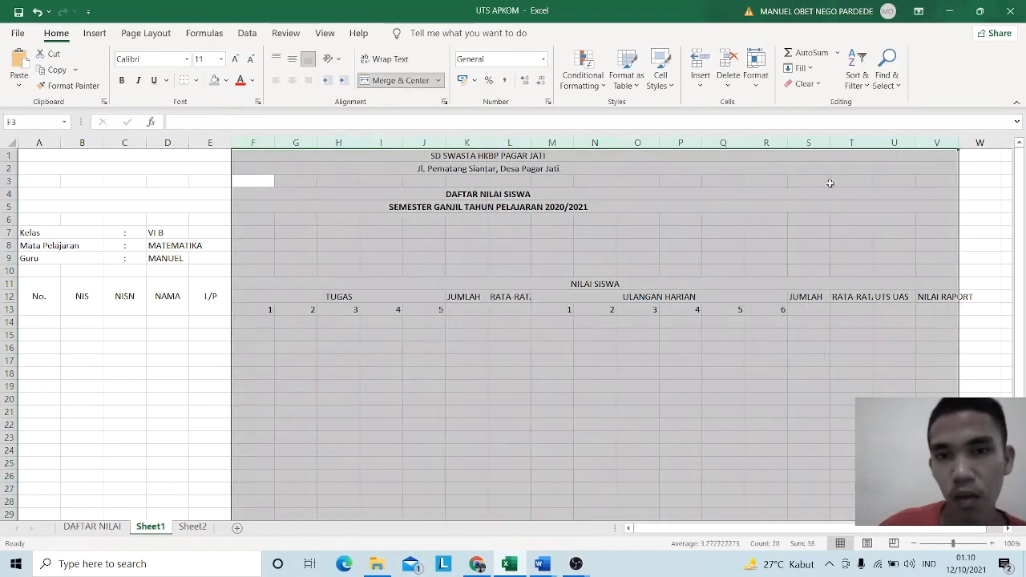
{"action": "right_click", "coordinate": [729, 241]}
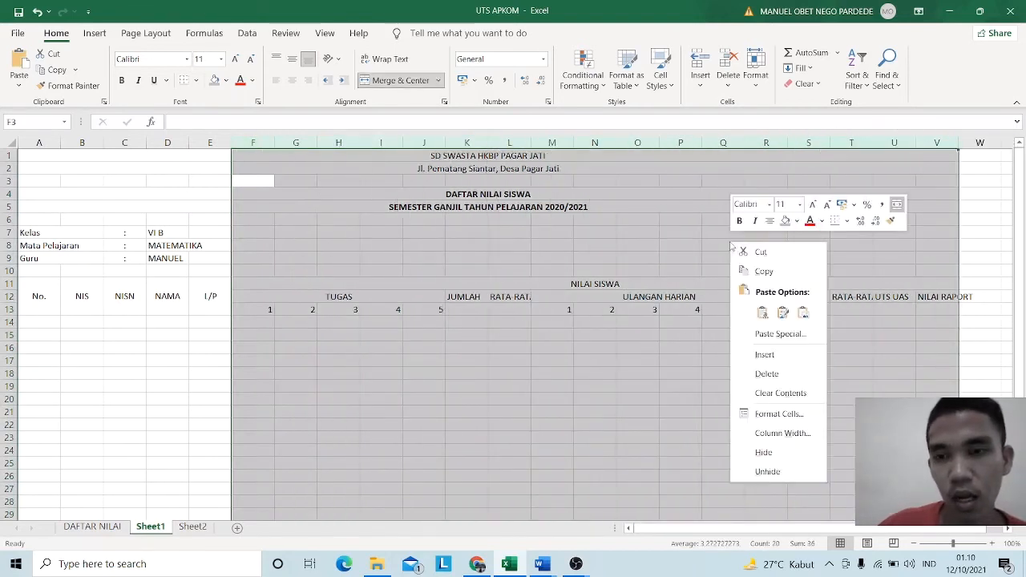
{"action": "left_click", "coordinate": [774, 433]}
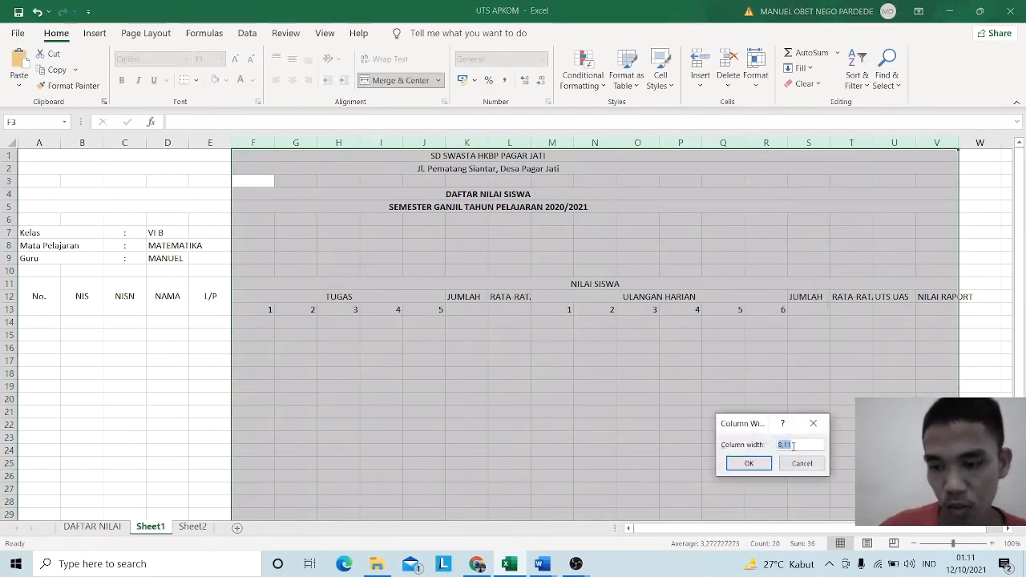
{"action": "type", "text": "5"}
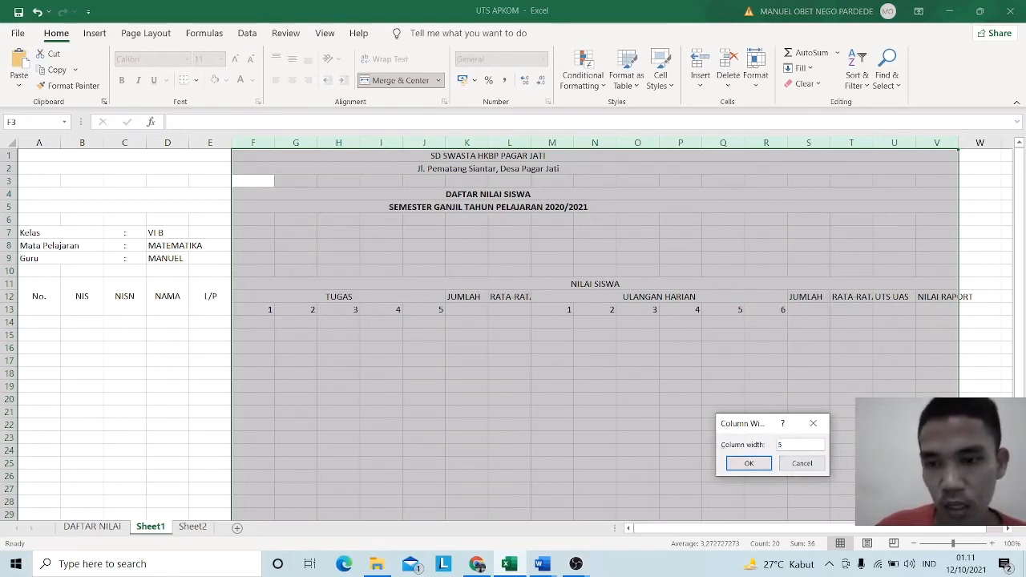
{"action": "left_click", "coordinate": [739, 464]}
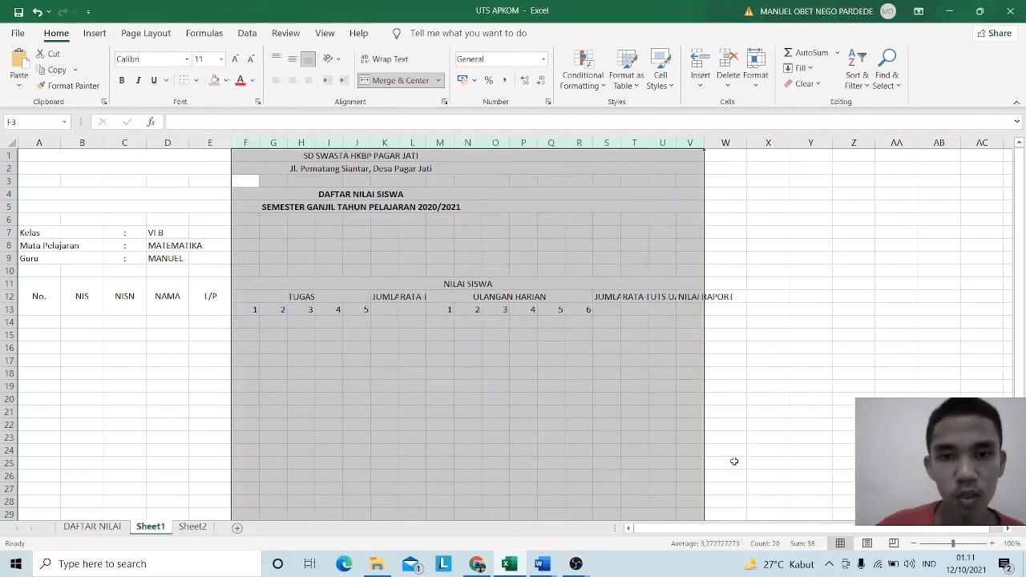
- Wrap the NILAI RAPORT header in V12, widen column V so RAPORT fits on one line, and center the header vertically and horizontally
{"action": "left_click", "coordinate": [735, 297]}
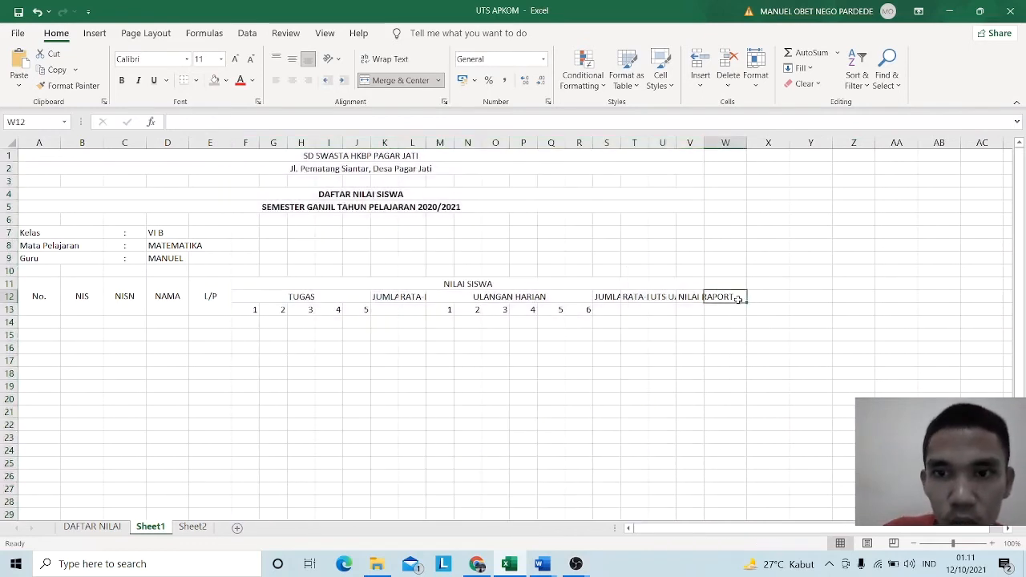
{"action": "left_click", "coordinate": [697, 297]}
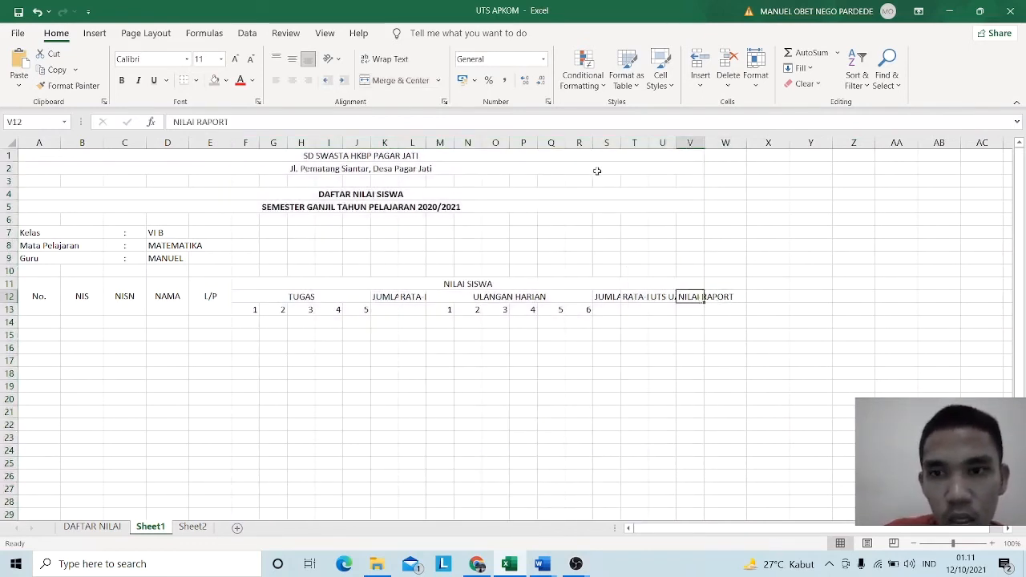
{"action": "left_click", "coordinate": [389, 58]}
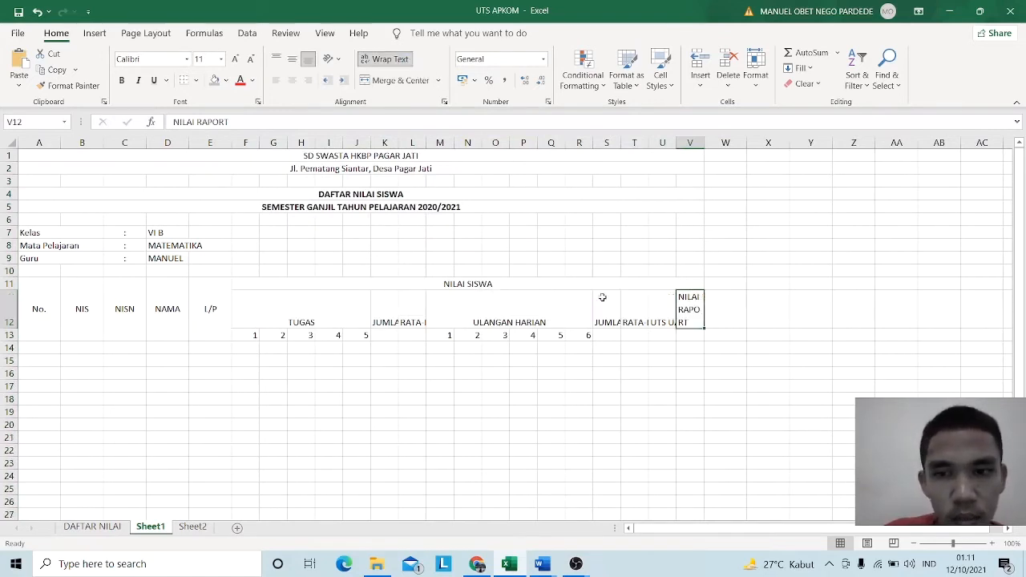
{"action": "left_click_drag", "start_coordinate": [705, 147], "coordinate": [717, 144]}
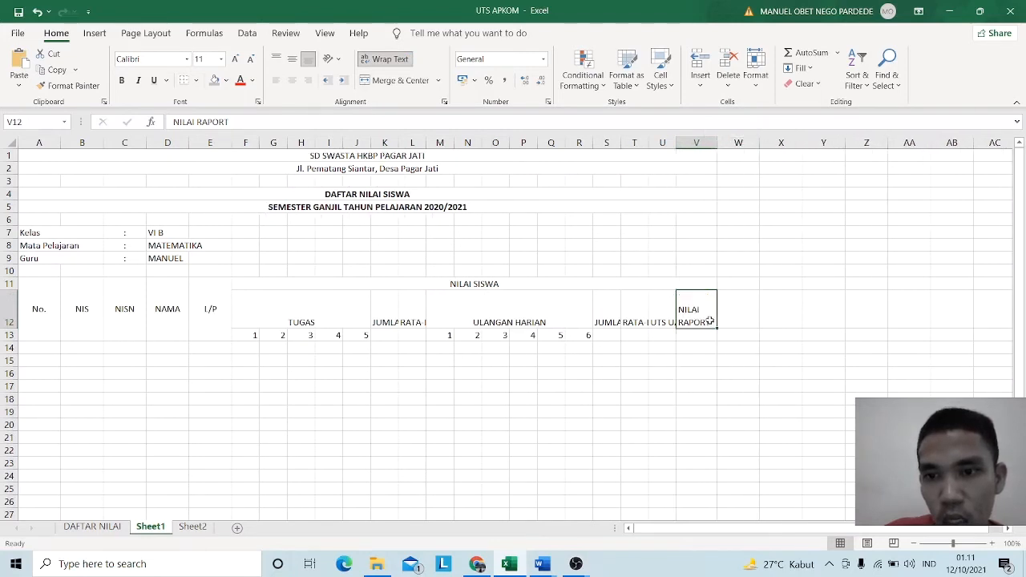
{"action": "left_click", "coordinate": [292, 58]}
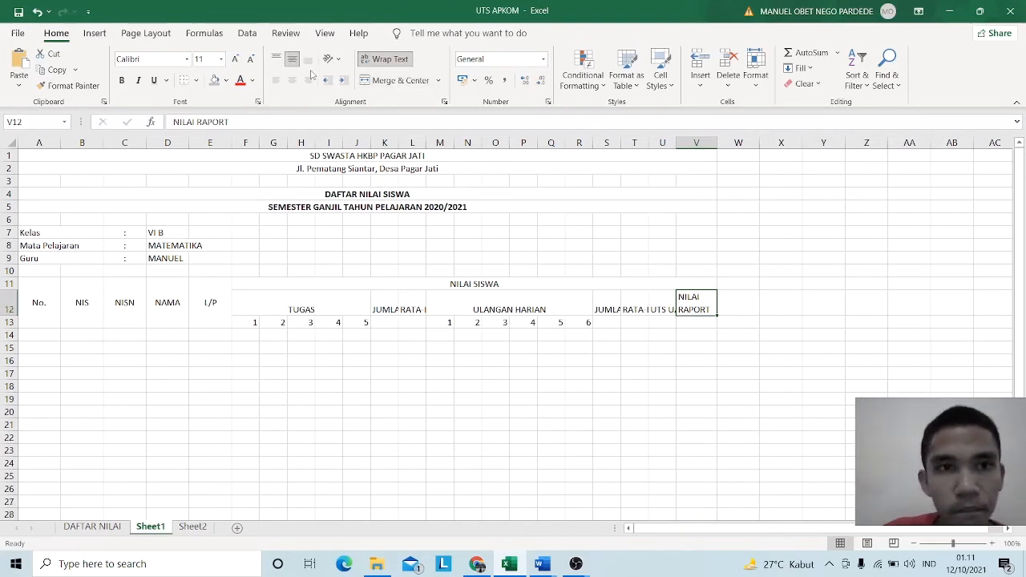
{"action": "left_click", "coordinate": [292, 80]}
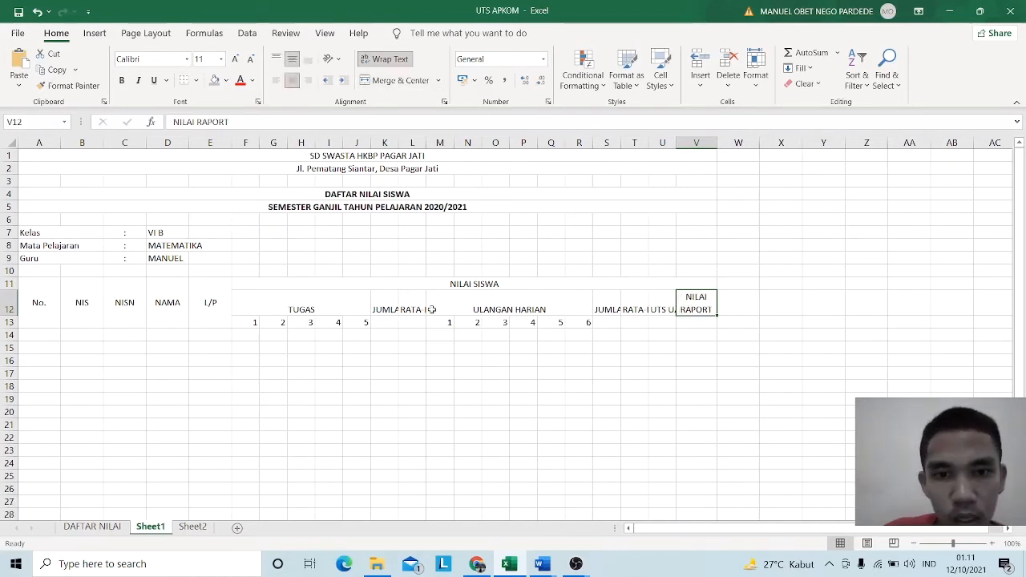
- Center the JUMLAH header in K12 vertically and horizontally, wrap its text and widen column K to fit the word on one line
{"action": "left_click", "coordinate": [385, 307]}
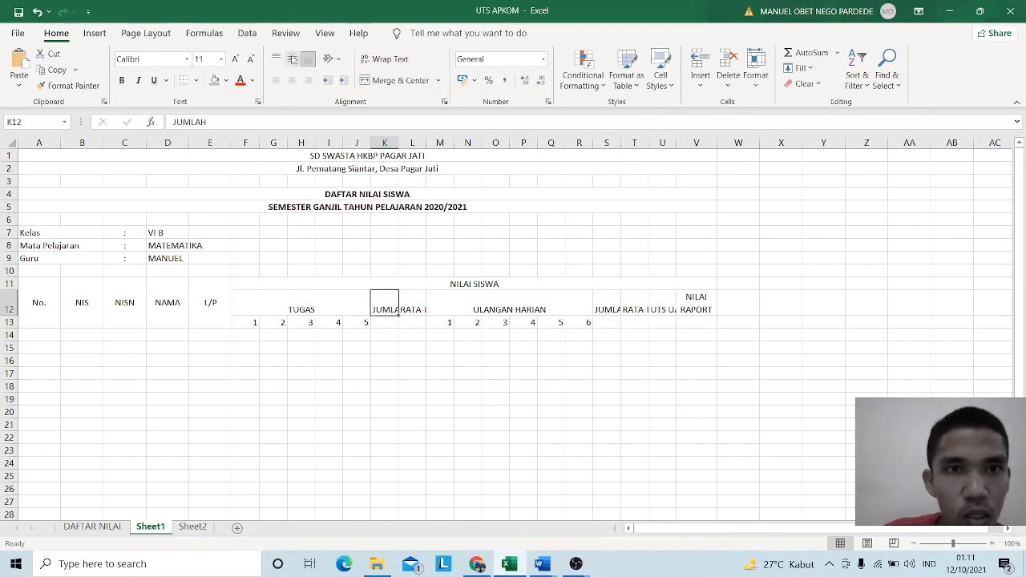
{"action": "left_click", "coordinate": [292, 60]}
{"action": "left_click", "coordinate": [292, 80]}
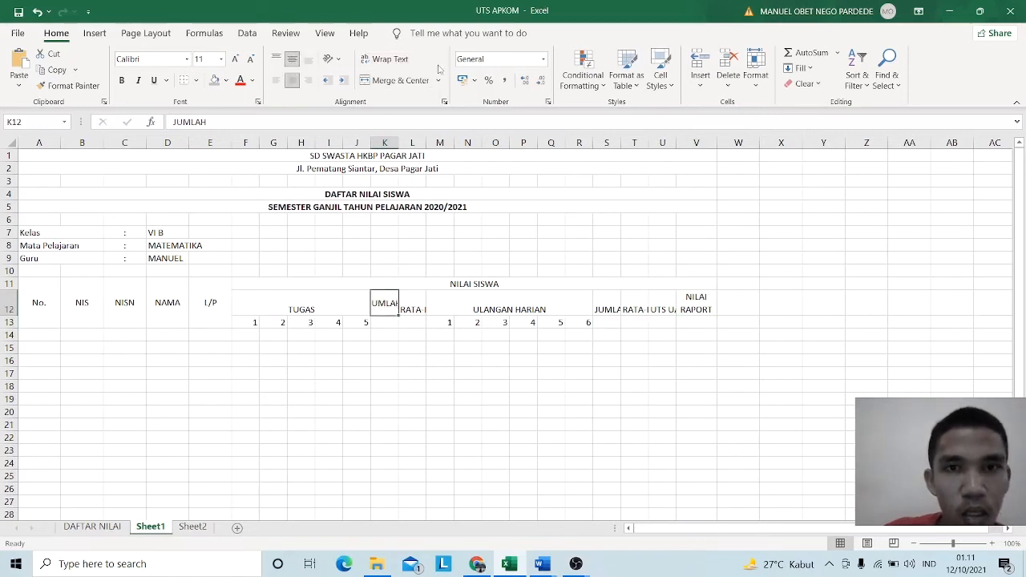
{"action": "left_click", "coordinate": [391, 59]}
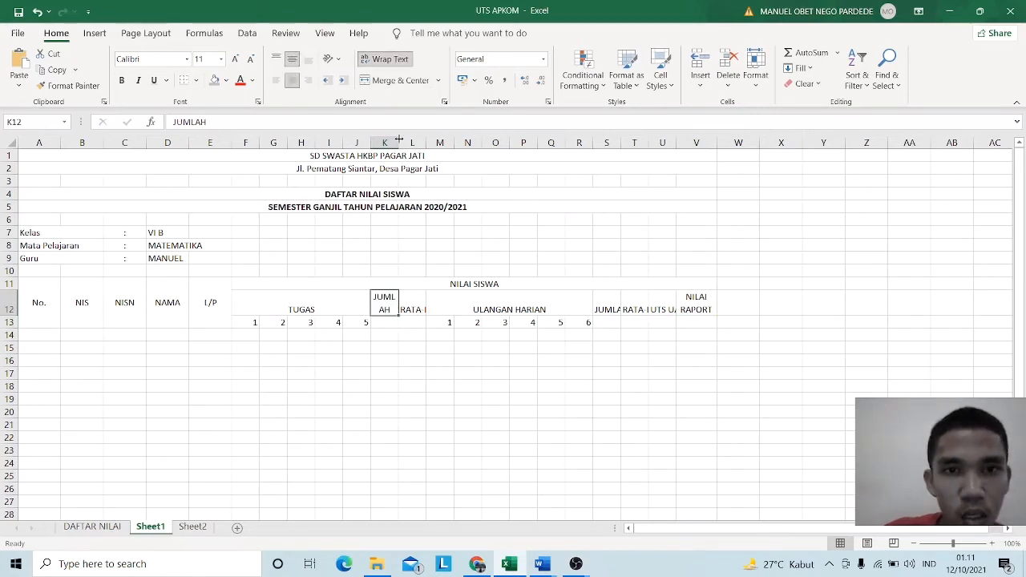
{"action": "left_click_drag", "start_coordinate": [398, 139], "coordinate": [412, 139]}
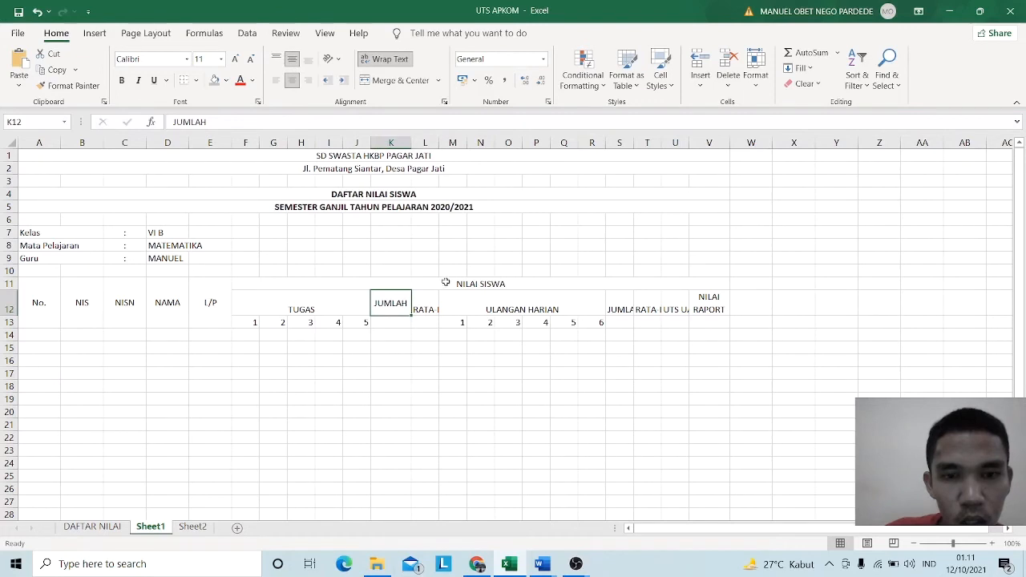
- Widen column L slightly and center the RATA-RATA header in L12 vertically and horizontally with wrapped text
{"action": "left_click_drag", "start_coordinate": [438, 138], "coordinate": [449, 138]}
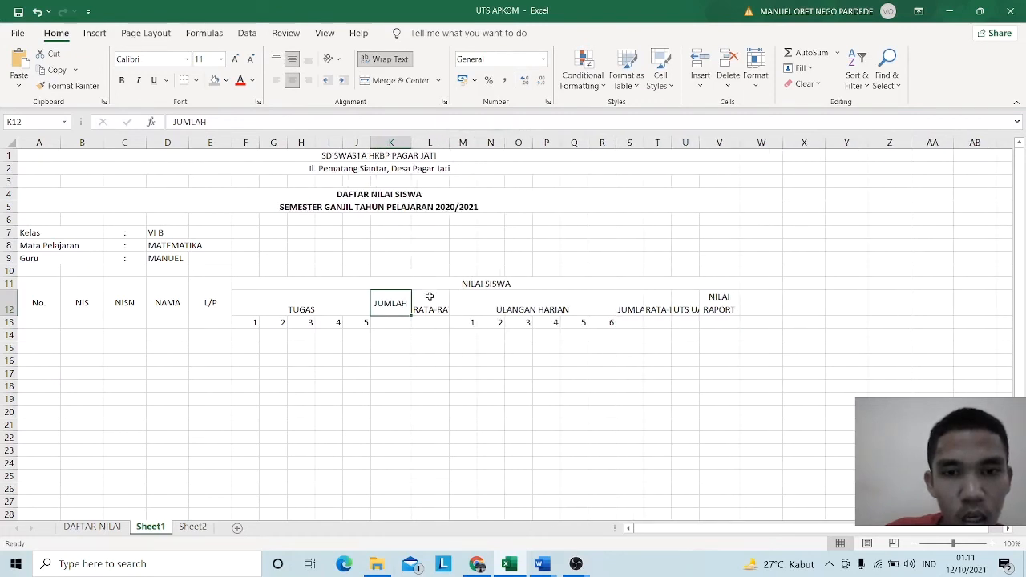
{"action": "left_click", "coordinate": [429, 297]}
{"action": "left_click", "coordinate": [292, 59]}
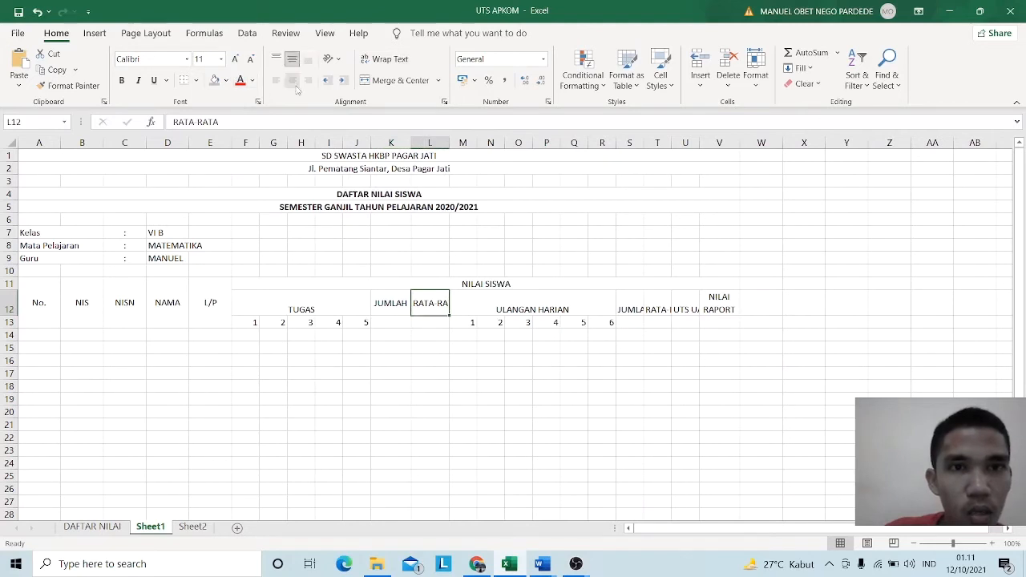
{"action": "left_click", "coordinate": [292, 80]}
{"action": "left_click", "coordinate": [389, 59]}
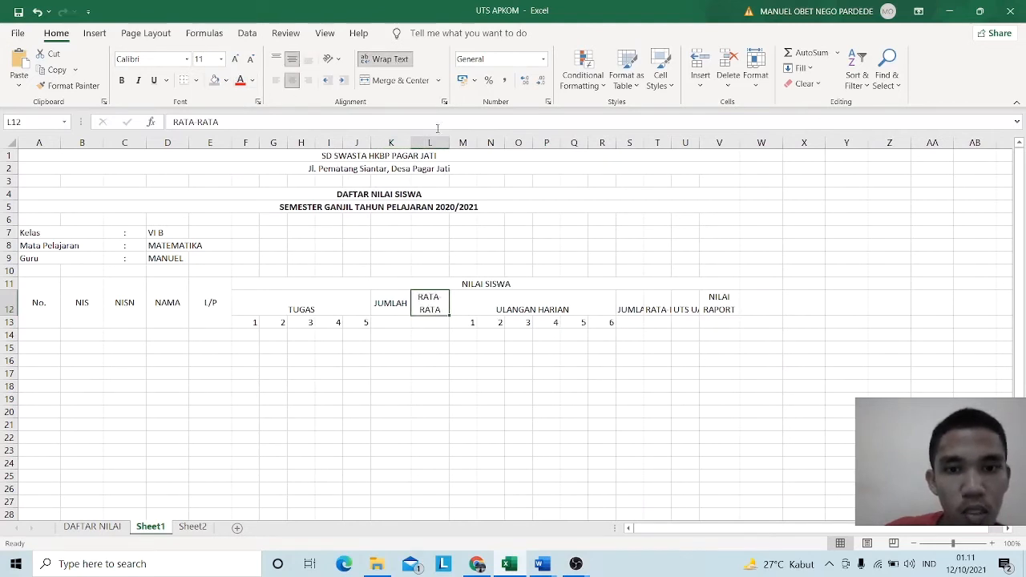
- Widen column S to fit the JUMLAH header in S12 and center it vertically and horizontally
{"action": "left_click", "coordinate": [630, 300]}
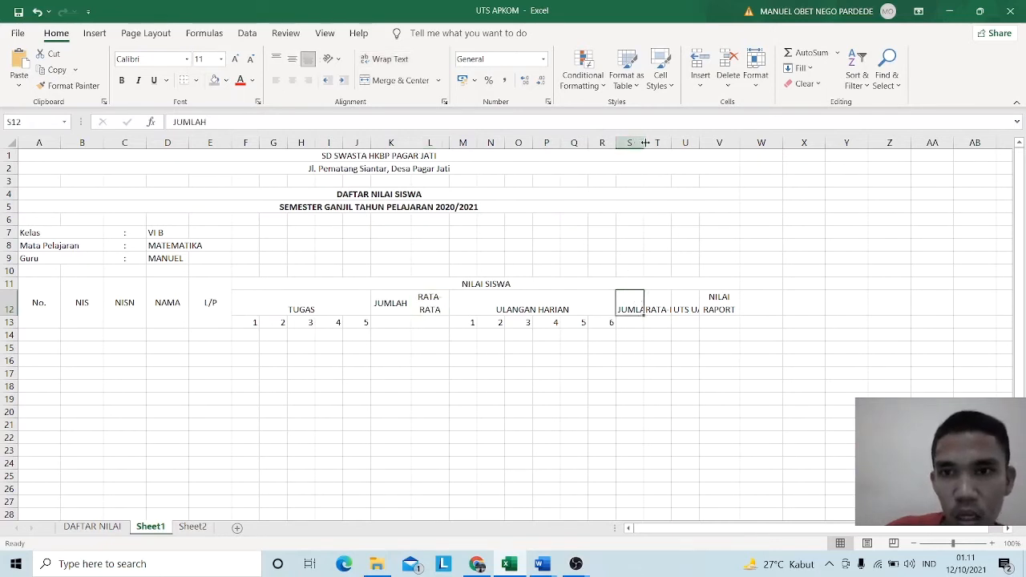
{"action": "left_click_drag", "start_coordinate": [643, 142], "coordinate": [655, 142]}
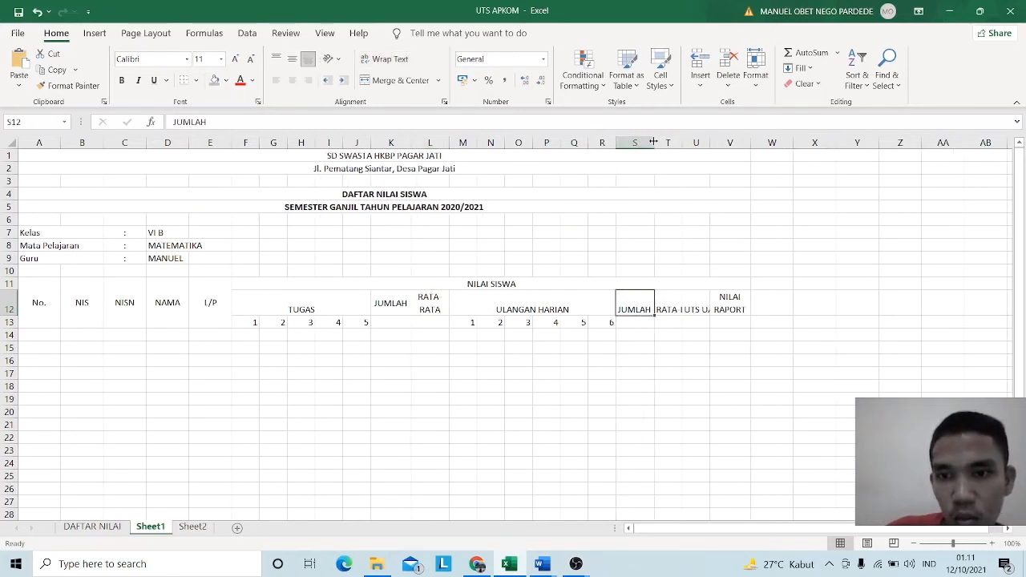
{"action": "left_click", "coordinate": [292, 80]}
{"action": "left_click", "coordinate": [292, 58]}
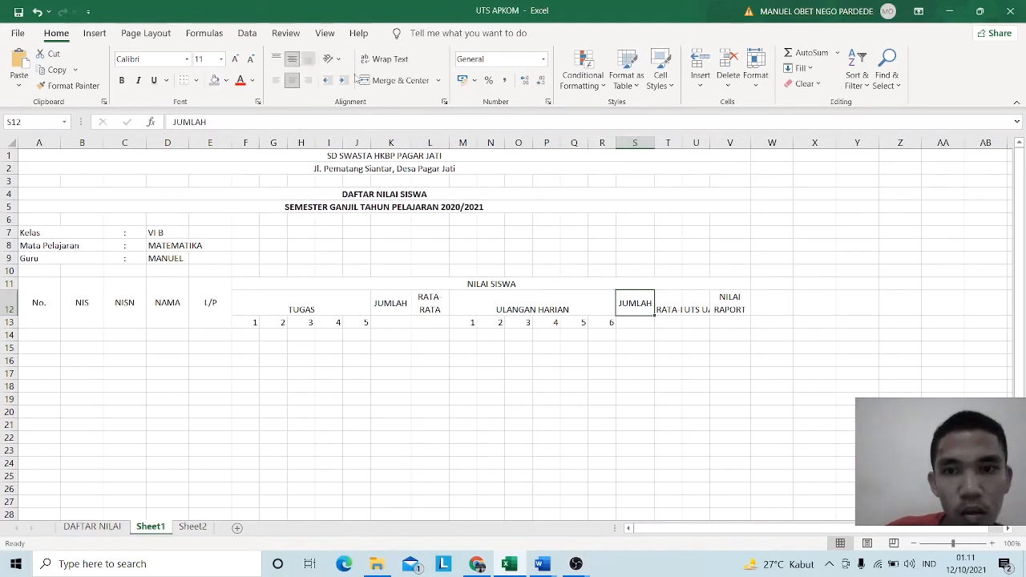
- Widen column T slightly, wrap the RATA-RATA header in T12 and center it vertically and horizontally
{"action": "left_click", "coordinate": [660, 301]}
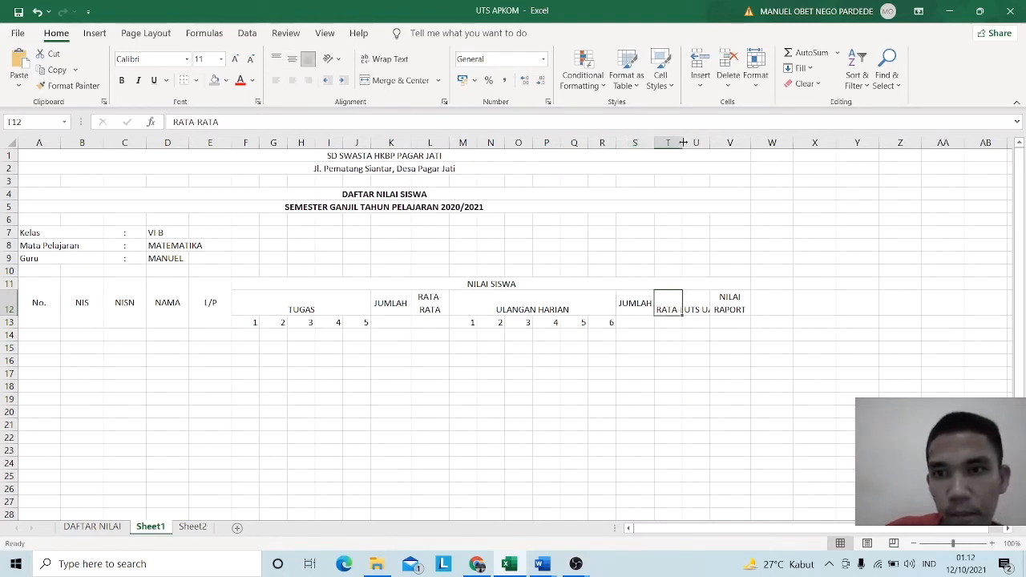
{"action": "left_click_drag", "start_coordinate": [683, 142], "coordinate": [691, 142]}
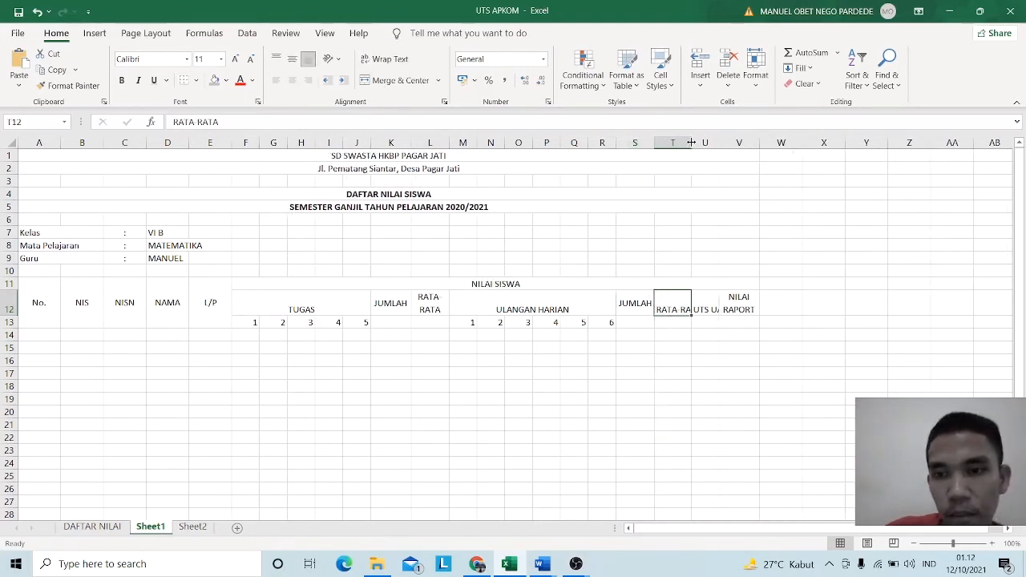
{"action": "left_click", "coordinate": [385, 58]}
{"action": "left_click", "coordinate": [292, 80]}
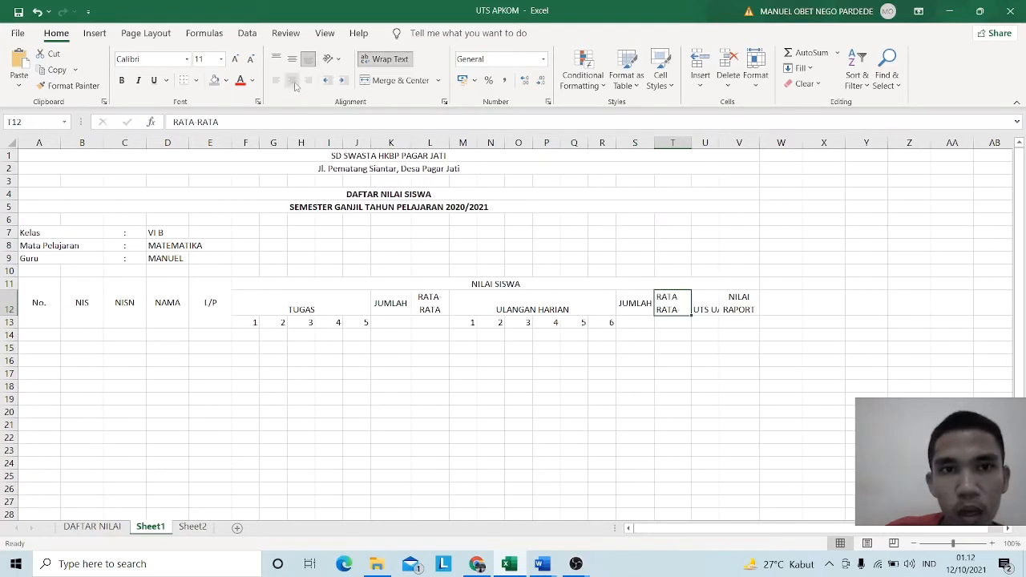
{"action": "left_click", "coordinate": [292, 58]}
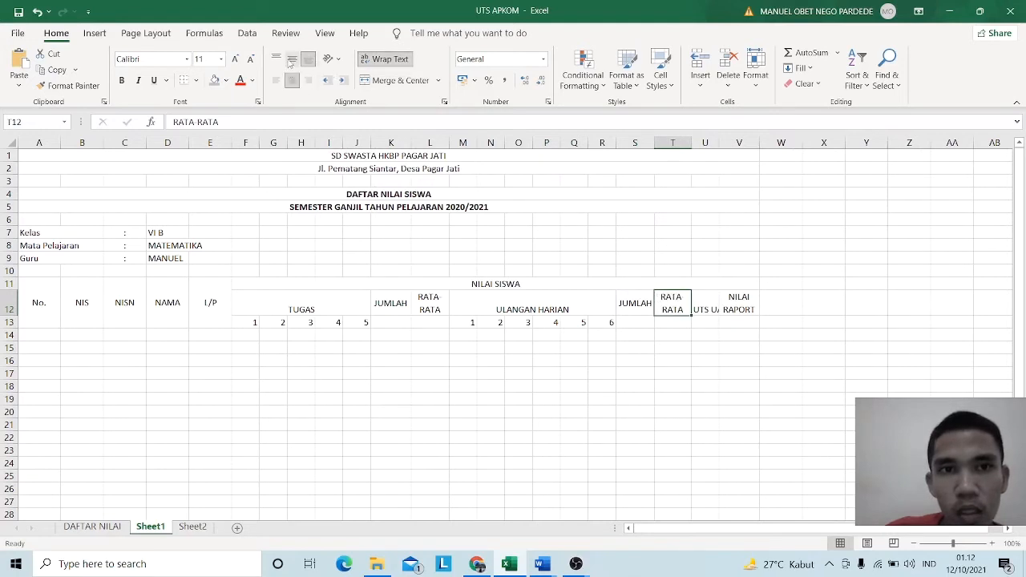
- Shorten the header in U12 to UTS and replace the header in V12 with UAS
{"action": "left_click", "coordinate": [709, 296]}
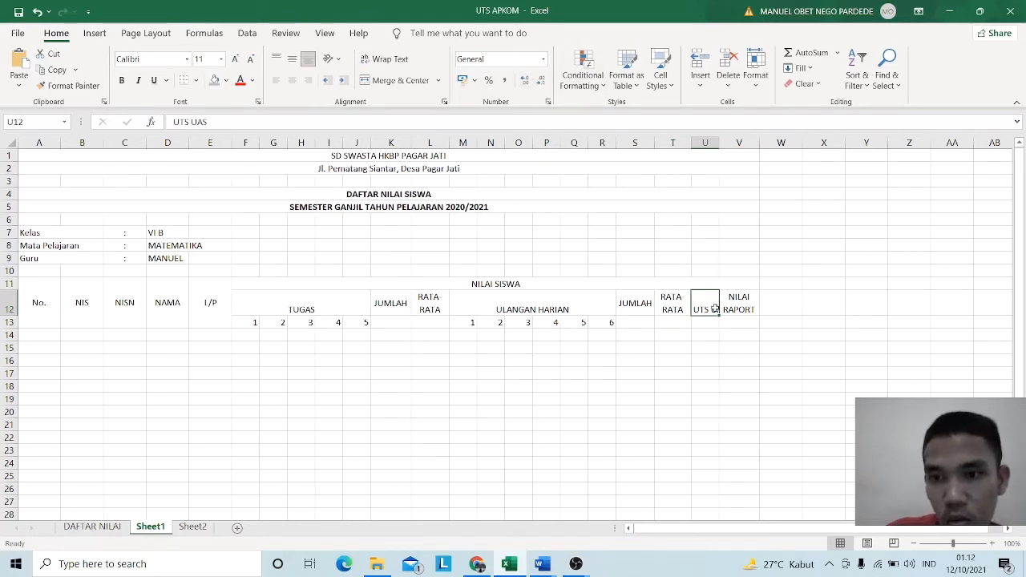
{"action": "left_click", "coordinate": [233, 121]}
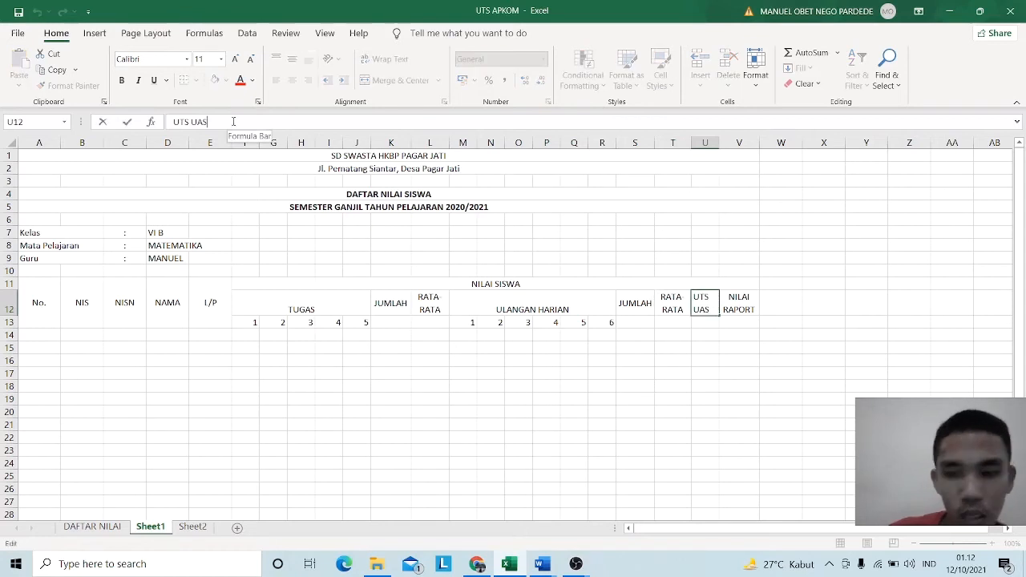
{"action": "key", "text": "BackSpace"}
{"action": "key", "text": "BackSpace"}
{"action": "key", "text": "BackSpace"}
{"action": "key", "text": "BackSpace"}
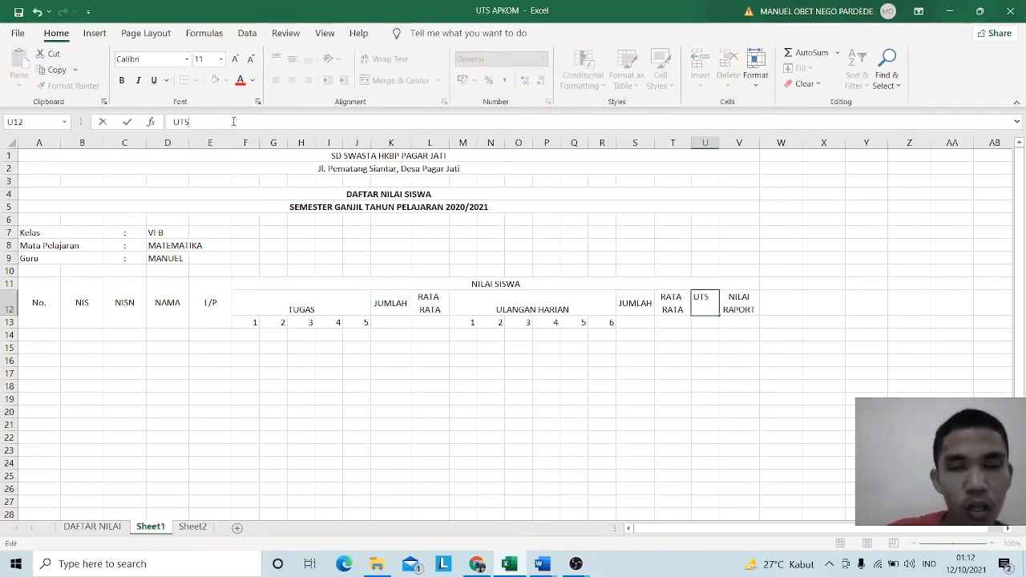
{"action": "left_click", "coordinate": [749, 308]}
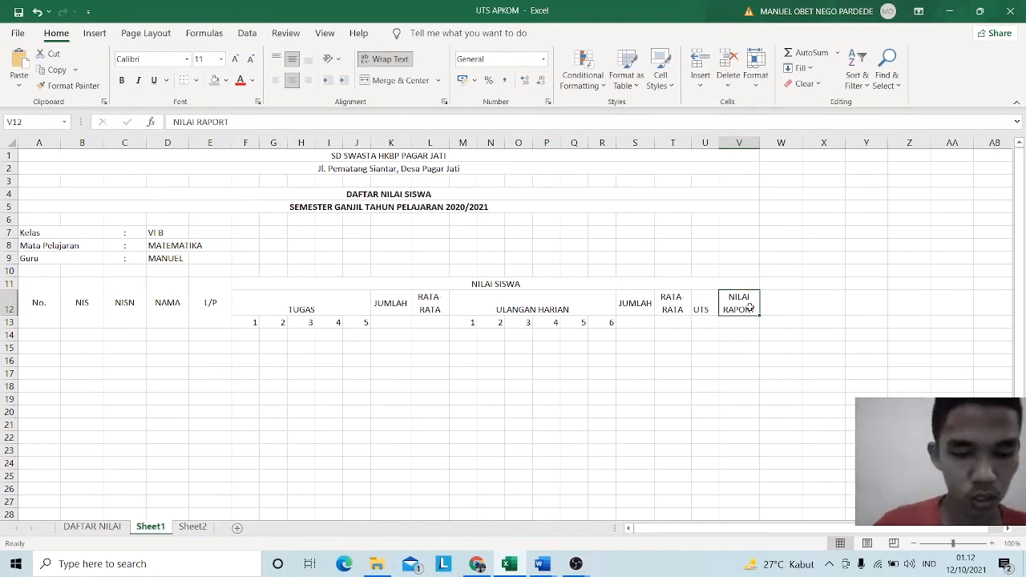
{"action": "type", "text": "UAS"}
{"action": "key", "text": "Tab"}
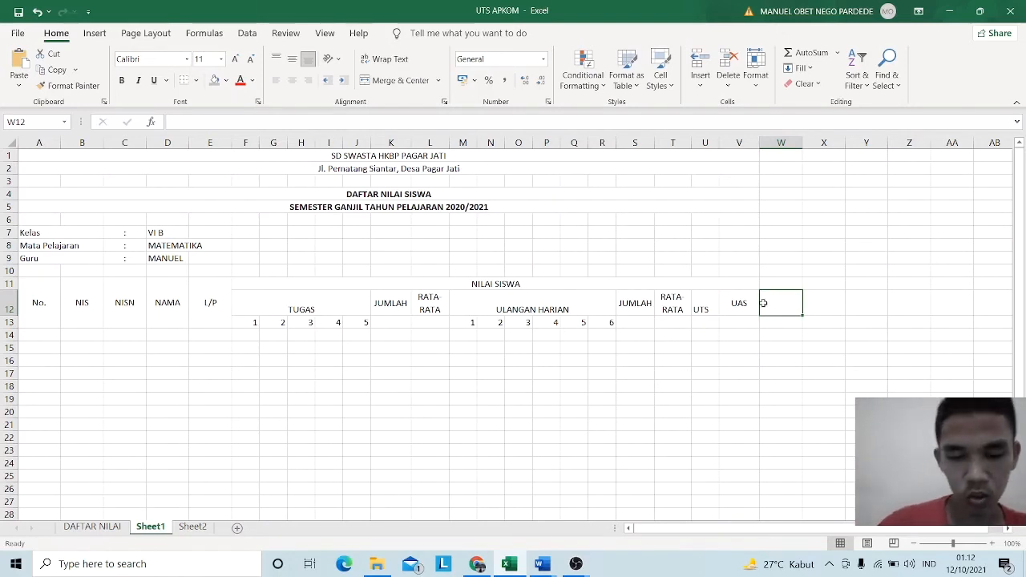
- Enter NILAI RAPORT as the header in W12, wrap its text and center it vertically and horizontally
{"action": "type", "text": "NILAI"}
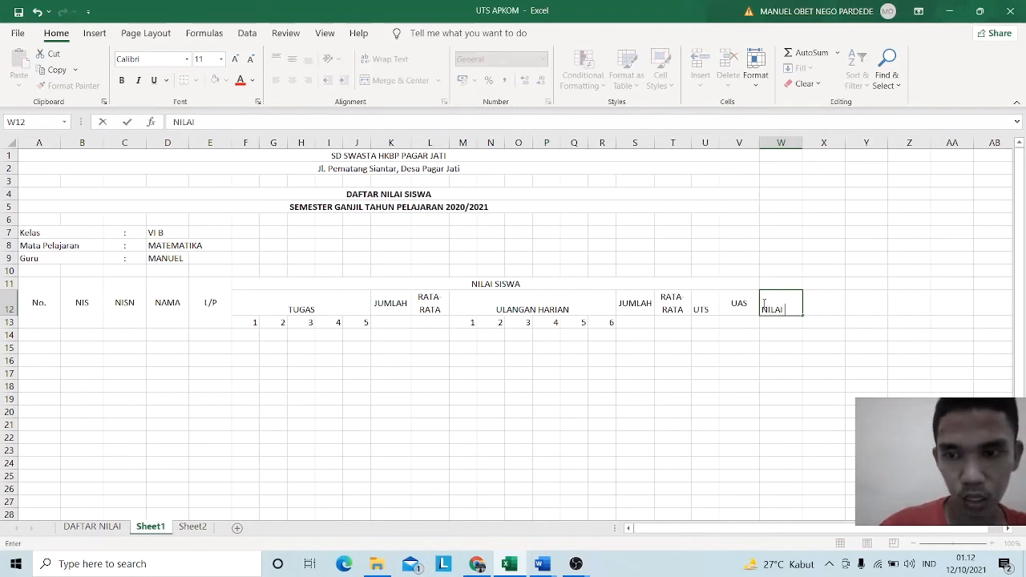
{"action": "type", "text": " RA"}
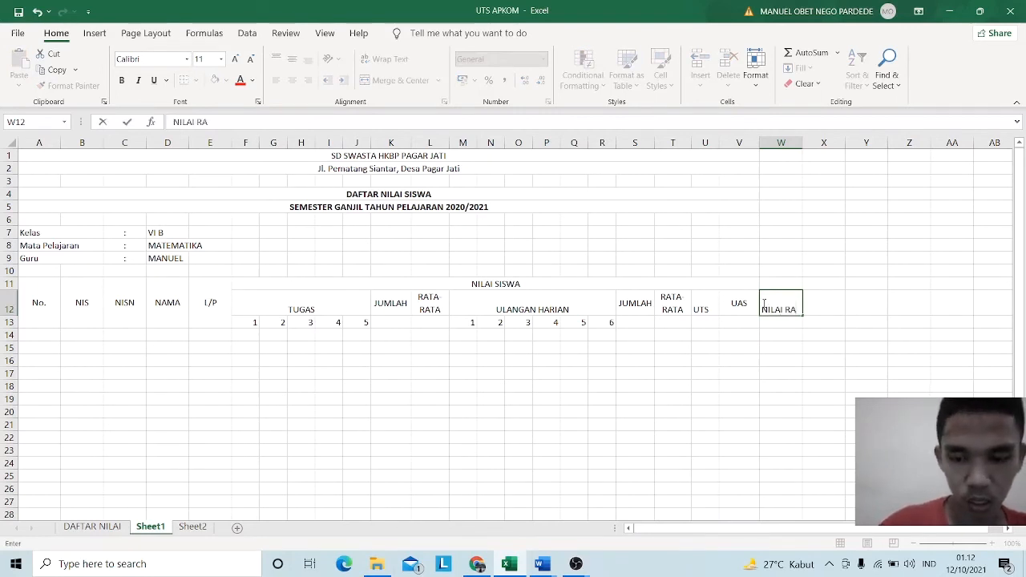
{"action": "type", "text": "PORT"}
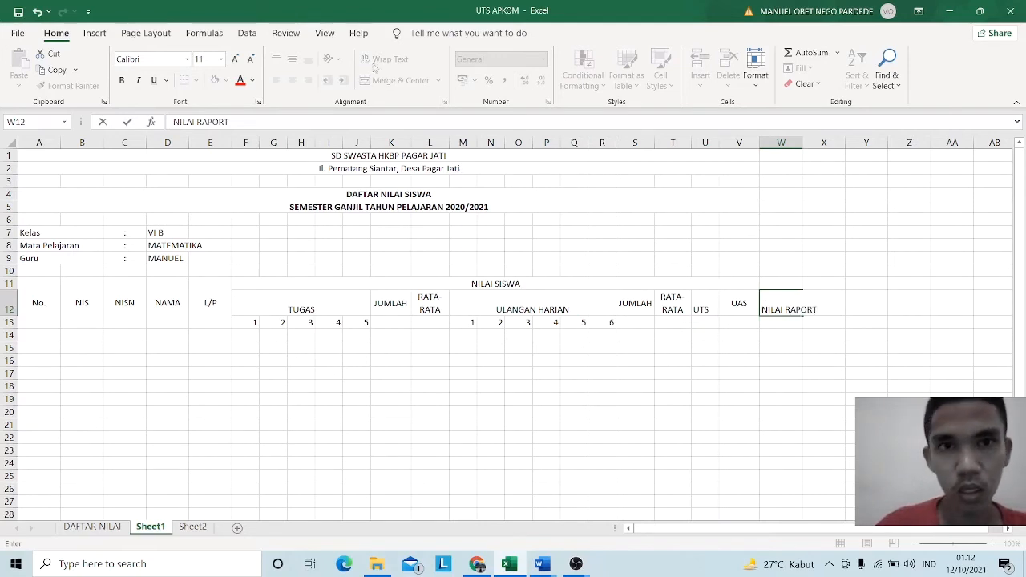
{"action": "left_click", "coordinate": [833, 376]}
{"action": "left_click", "coordinate": [811, 310]}
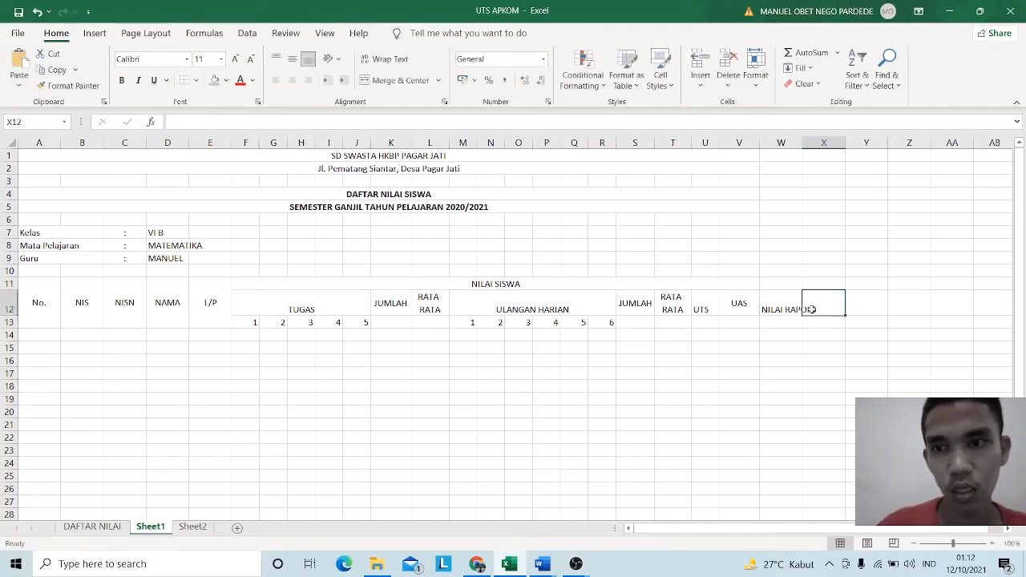
{"action": "left_click", "coordinate": [778, 306]}
{"action": "left_click", "coordinate": [384, 59]}
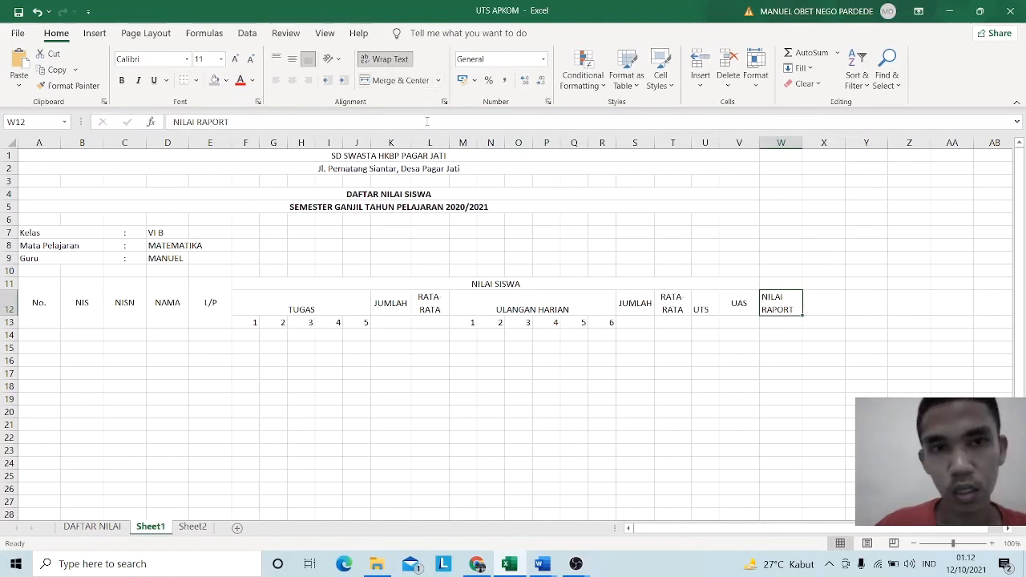
{"action": "left_click", "coordinate": [292, 80]}
{"action": "left_click", "coordinate": [292, 59]}
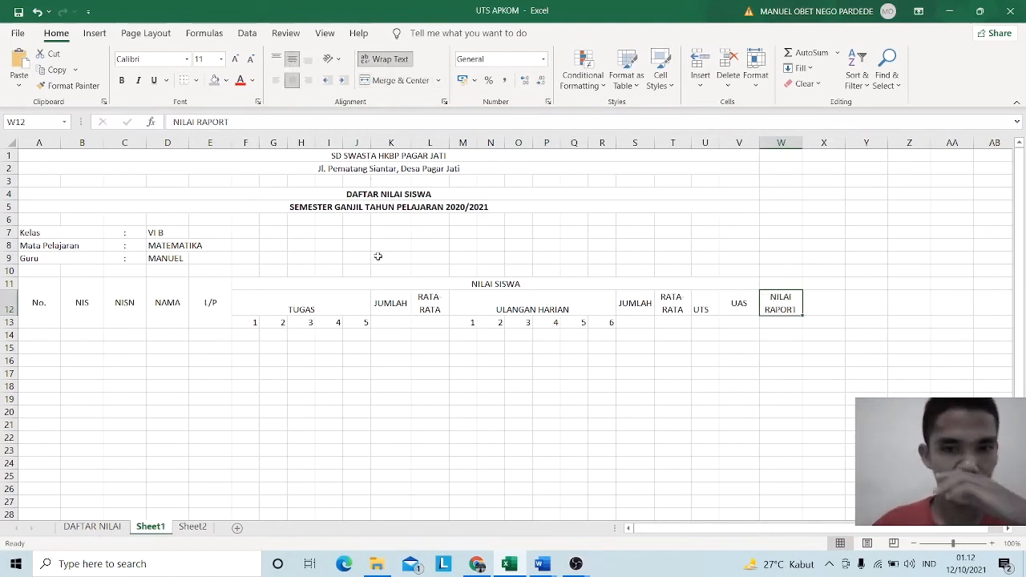
- Center the merged ULANGAN HARIAN and TUGAS headers in row 12 vertically
{"action": "left_click", "coordinate": [525, 310]}
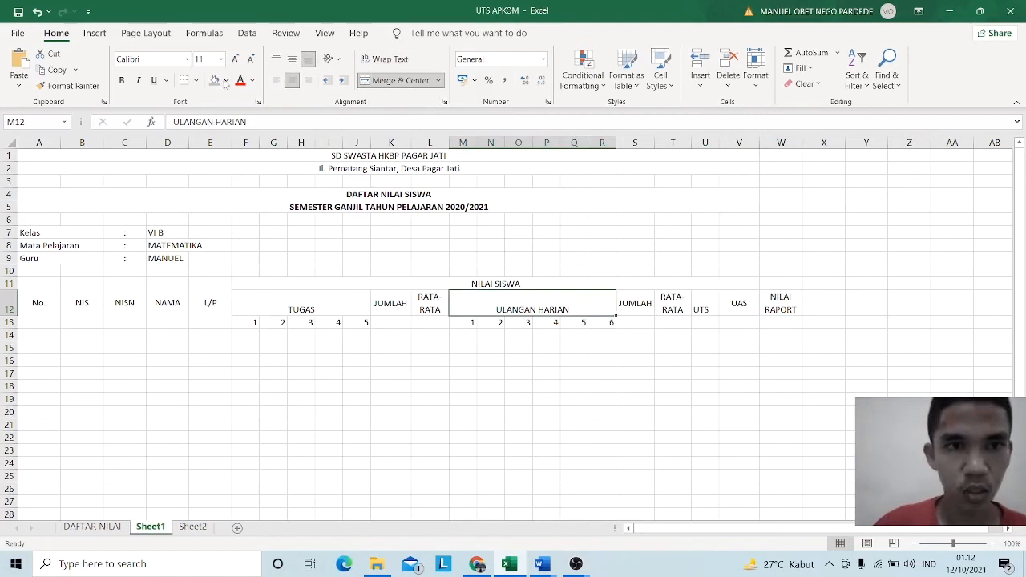
{"action": "left_click", "coordinate": [292, 60]}
{"action": "left_click", "coordinate": [304, 297]}
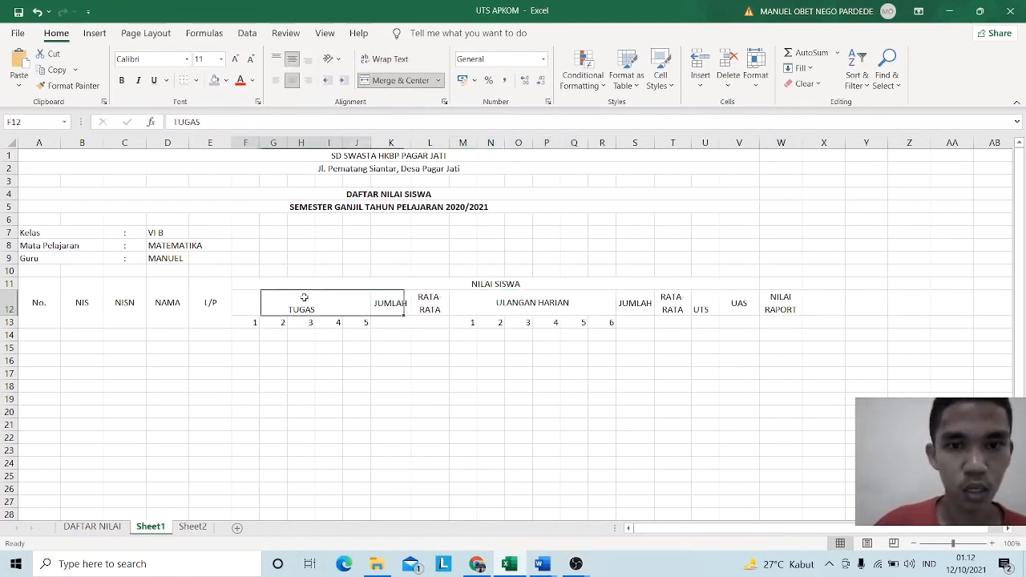
{"action": "left_click", "coordinate": [292, 60]}
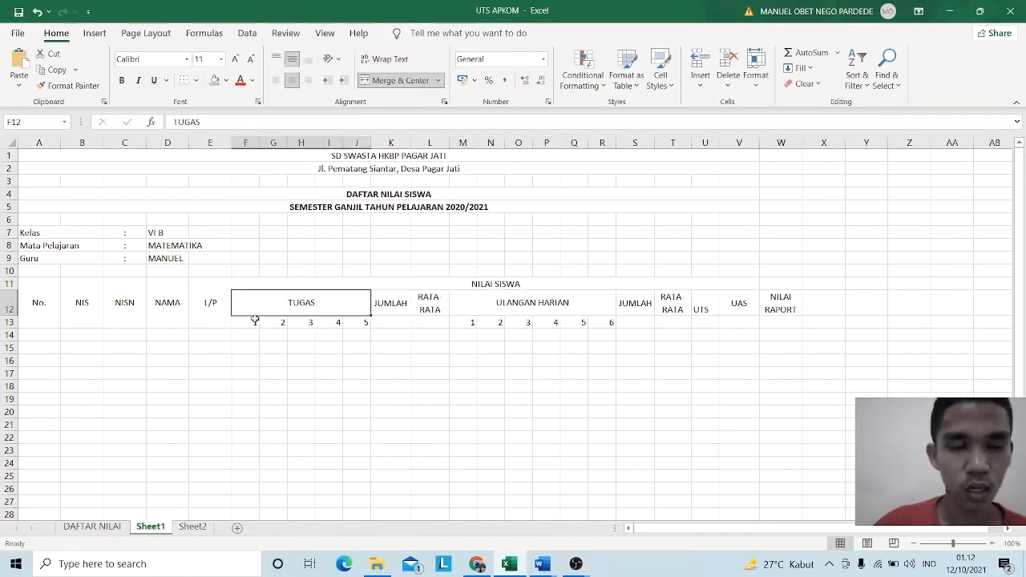
- Center the TUGAS numbers in F13:J13 and the ULANGAN HARIAN numbers in M13:R13
{"action": "left_click_drag", "start_coordinate": [241, 322], "coordinate": [357, 322]}
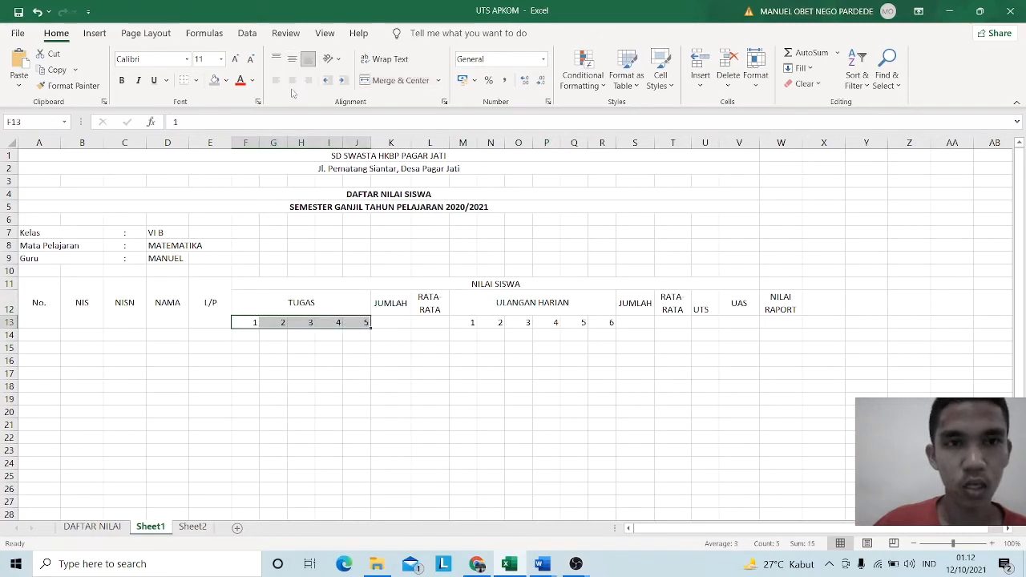
{"action": "left_click", "coordinate": [292, 59]}
{"action": "left_click_drag", "start_coordinate": [468, 323], "coordinate": [611, 322]}
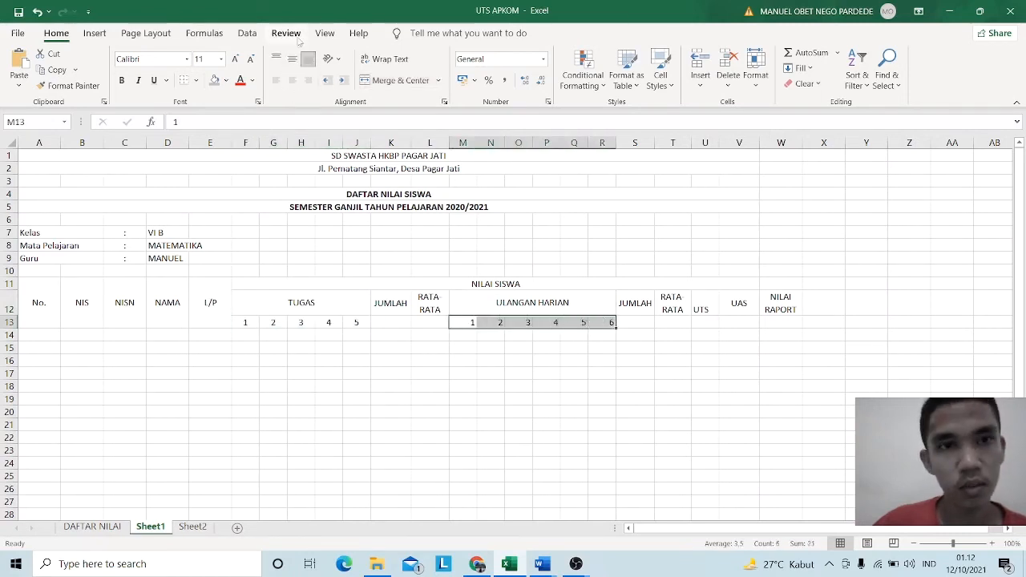
{"action": "left_click", "coordinate": [292, 80]}
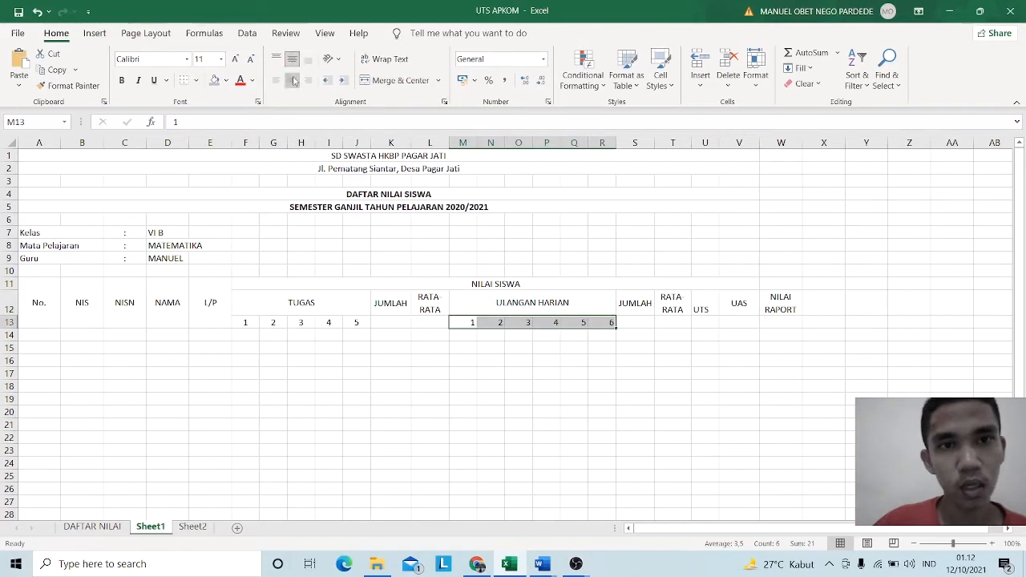
- Center the UTS header in U12 horizontally and vertically
{"action": "left_click", "coordinate": [711, 302]}
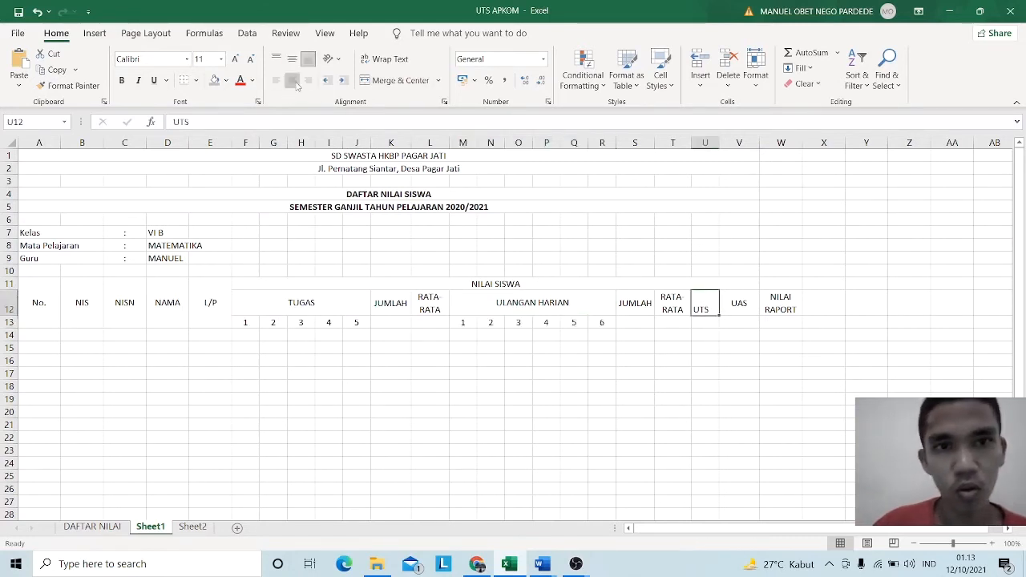
{"action": "left_click", "coordinate": [292, 80]}
{"action": "left_click", "coordinate": [292, 58]}
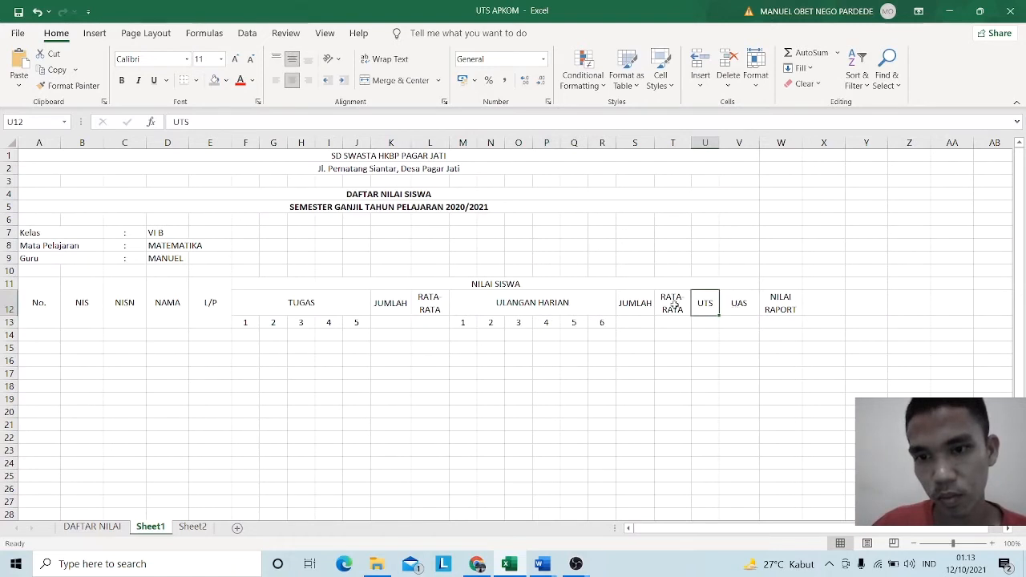
{"action": "left_click", "coordinate": [649, 304]}
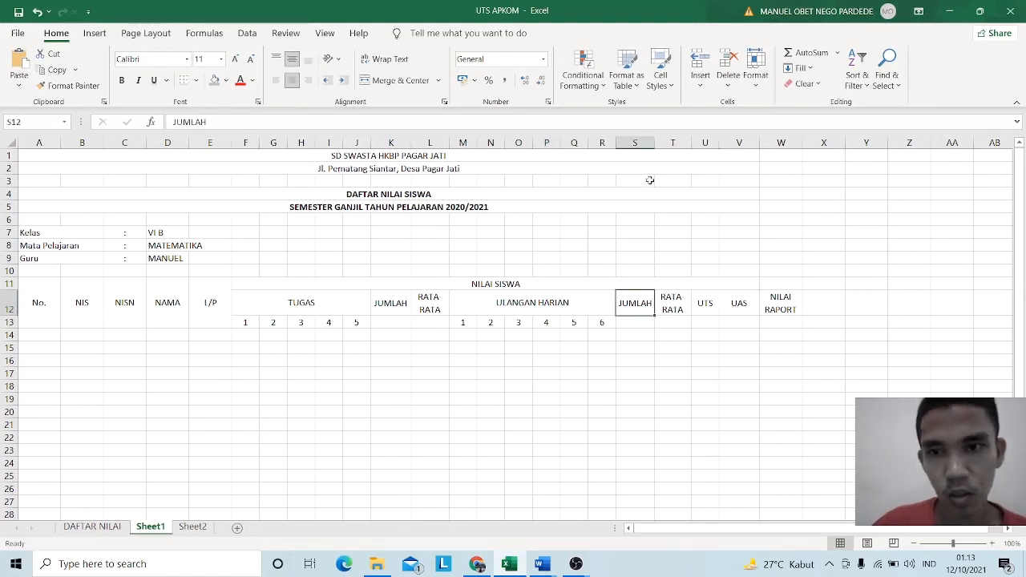
{"action": "left_click_drag", "start_coordinate": [654, 143], "coordinate": [654, 143]}
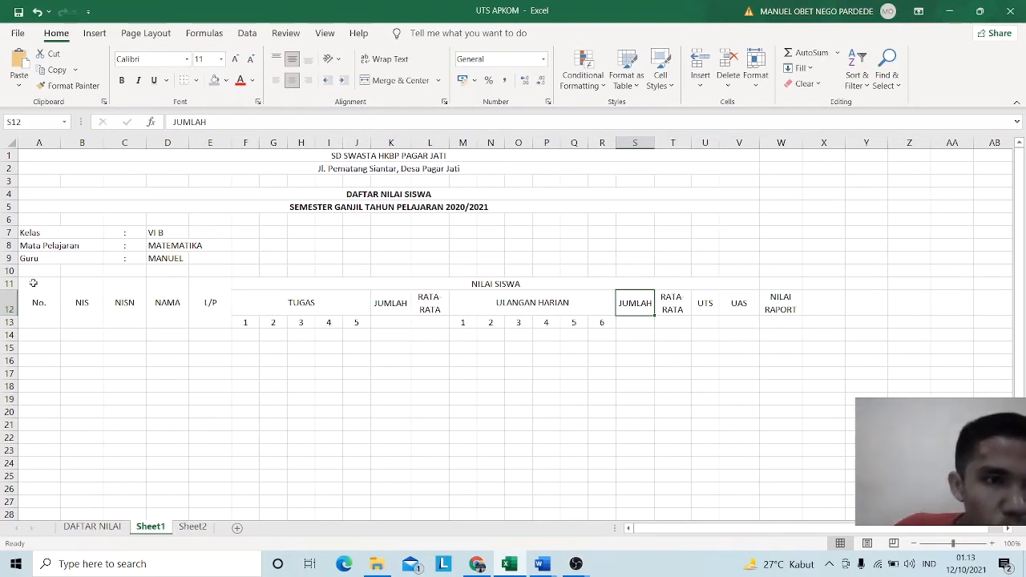
{"action": "left_click_drag", "start_coordinate": [26, 282], "coordinate": [363, 297]}
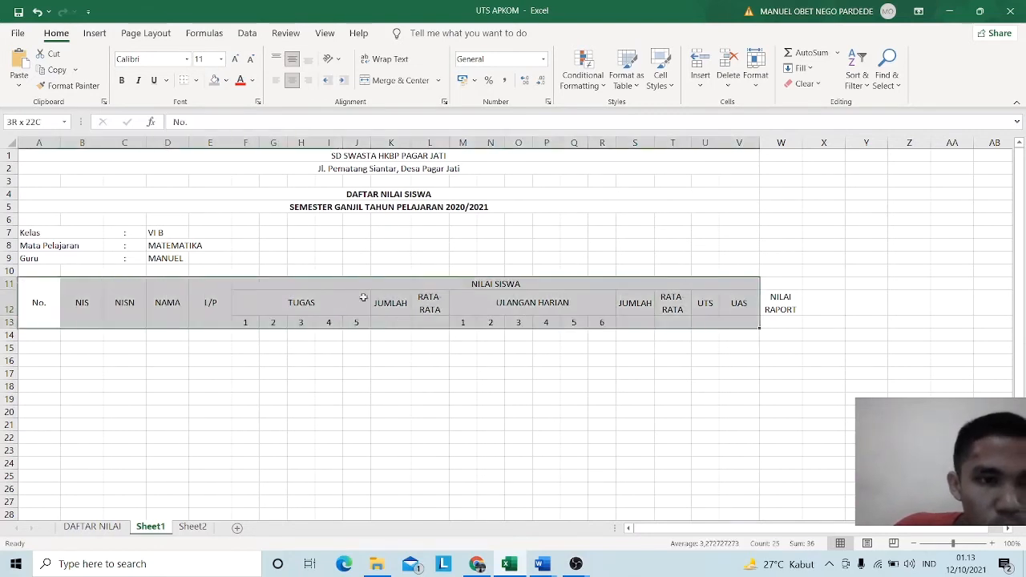
{"action": "left_click_drag", "start_coordinate": [525, 308], "coordinate": [559, 314]}
- Number the student rows in the No. column from 1 to 20, filling A14 down to A33
{"action": "left_click", "coordinate": [30, 333]}
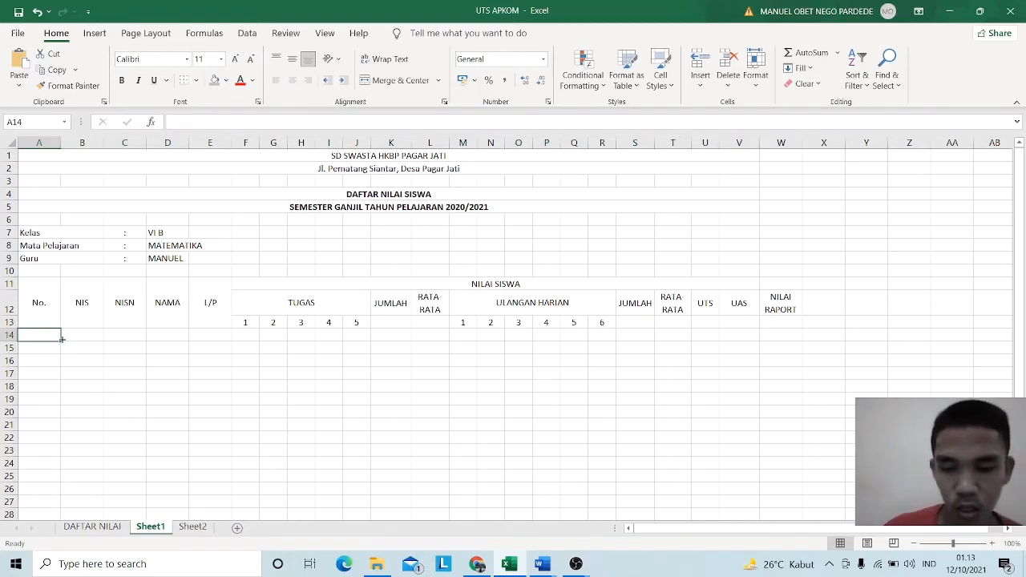
{"action": "type", "text": "1"}
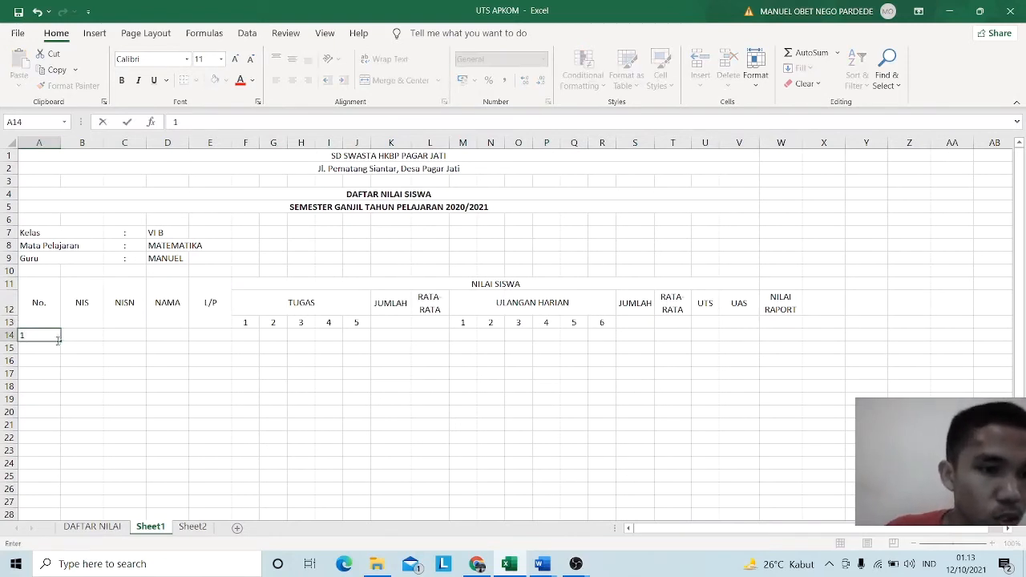
{"action": "left_click_drag", "start_coordinate": [61, 341], "coordinate": [51, 486]}
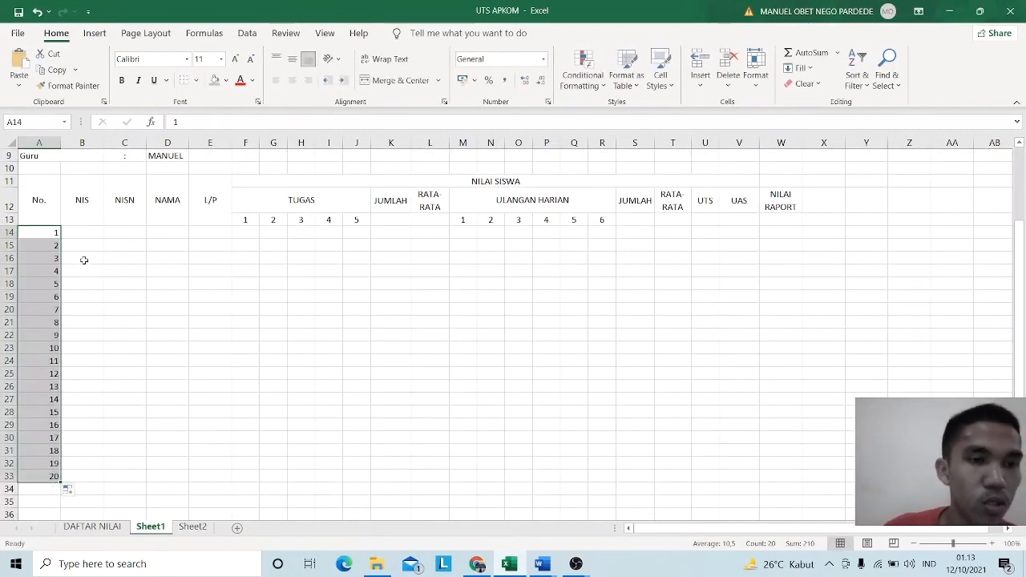
- Apply all borders to the grade table from A11 to W33, replacing a trial thick outside border
{"action": "left_click", "coordinate": [88, 233]}
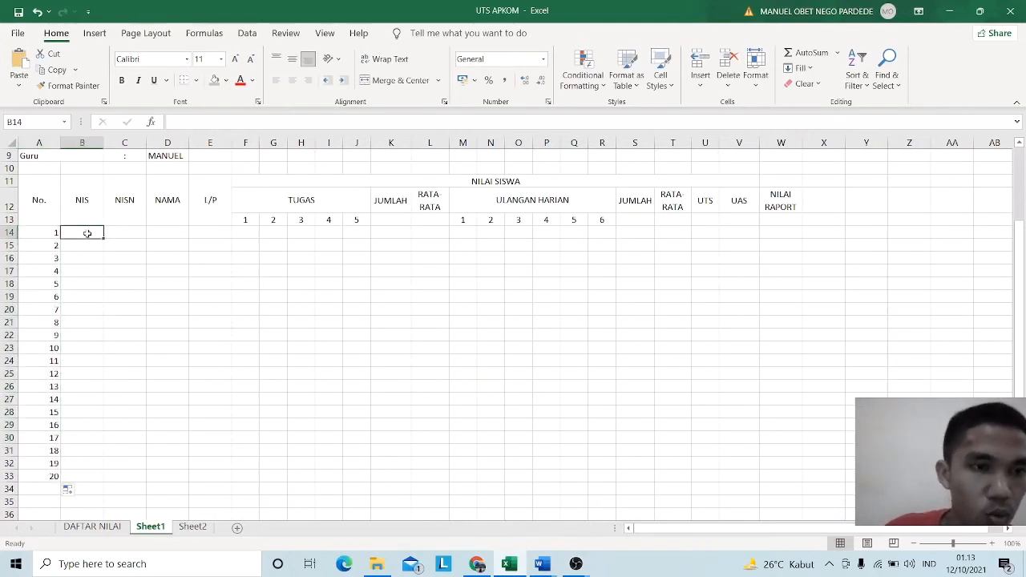
{"action": "left_click_drag", "start_coordinate": [40, 190], "coordinate": [767, 477]}
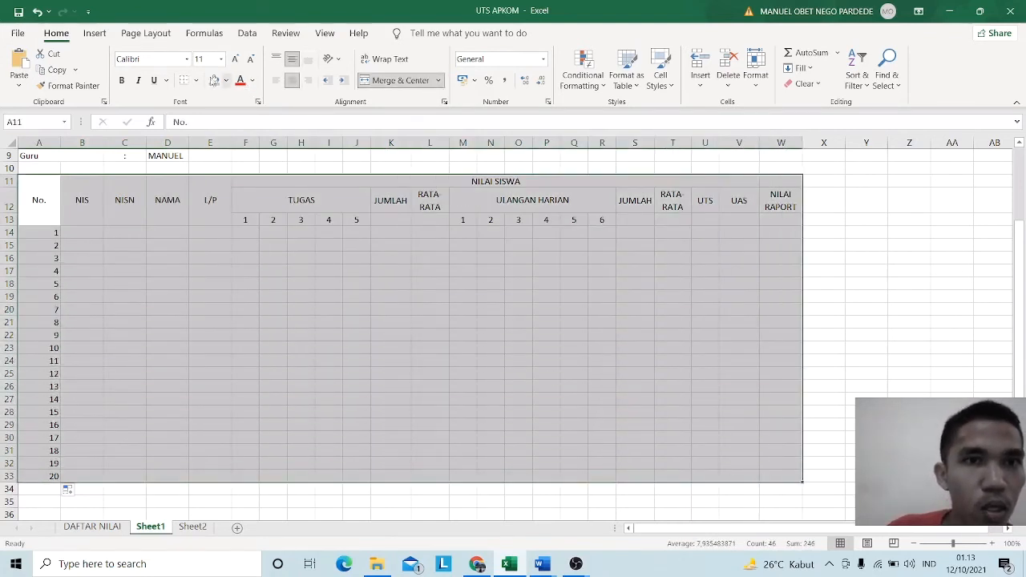
{"action": "left_click", "coordinate": [196, 80]}
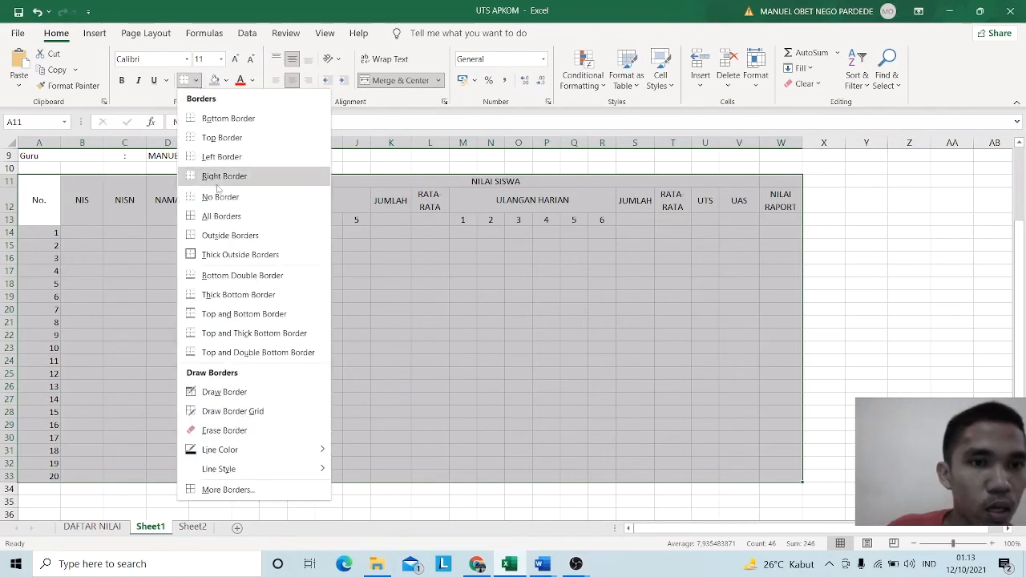
{"action": "left_click", "coordinate": [223, 254]}
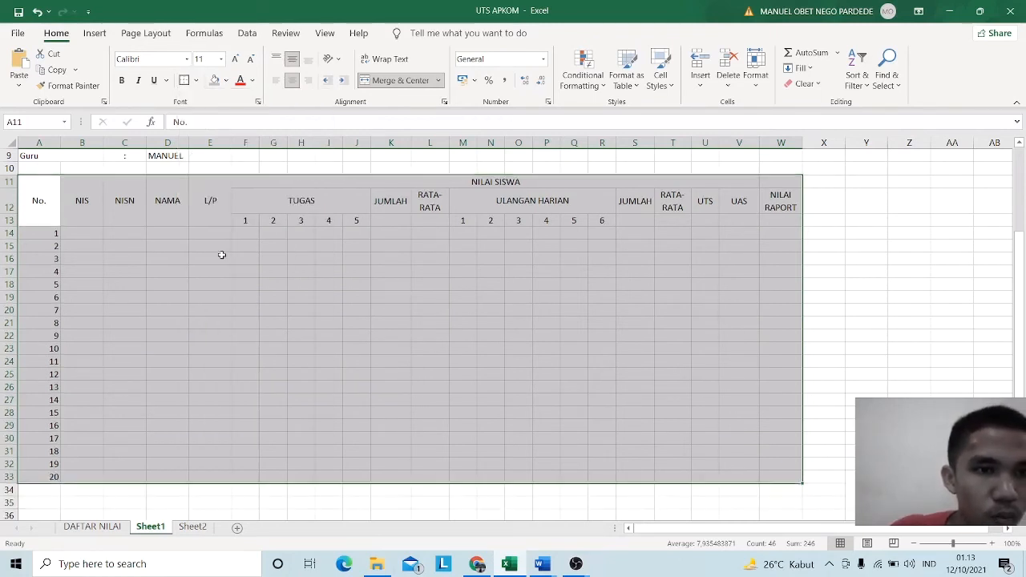
{"action": "left_click", "coordinate": [196, 81]}
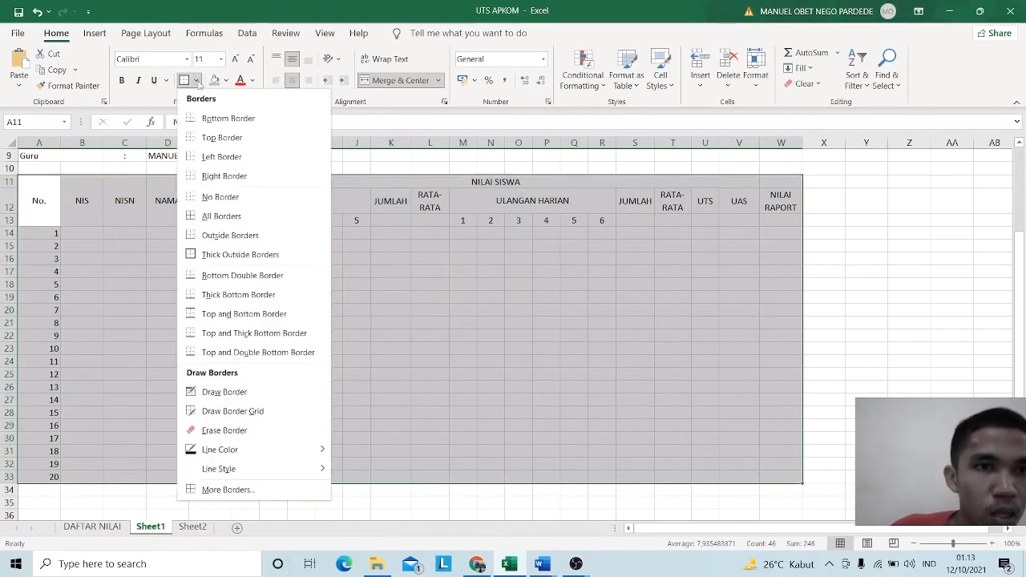
{"action": "left_click", "coordinate": [209, 218]}
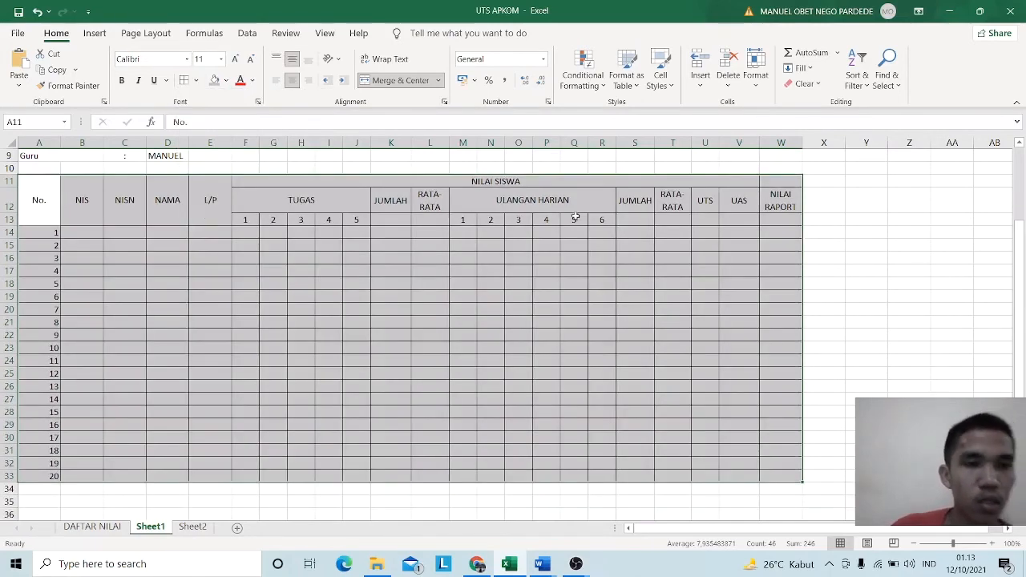
- Center the student numbers in the No. column, A14:A33, horizontally
{"action": "left_click", "coordinate": [862, 269]}
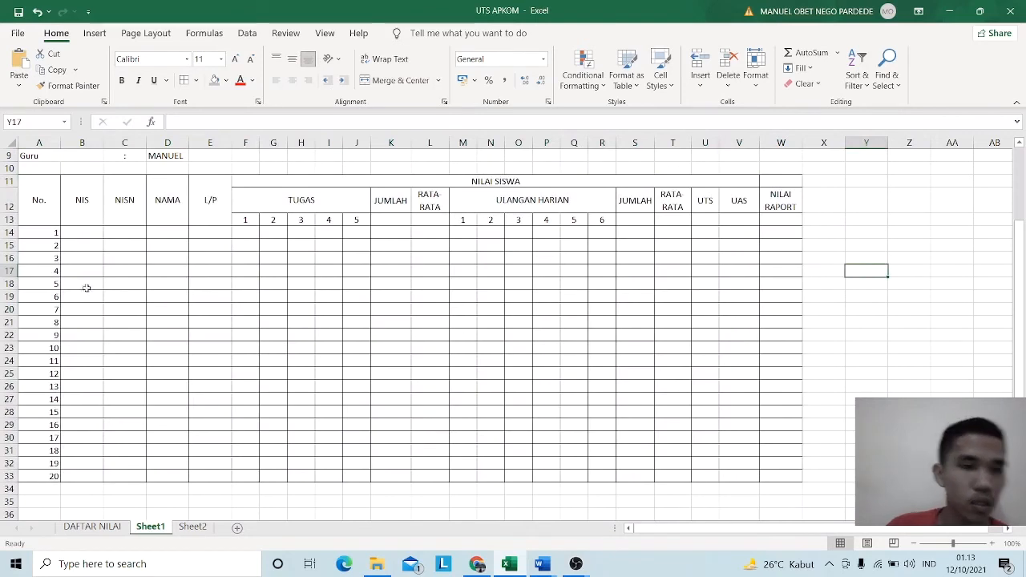
{"action": "left_click_drag", "start_coordinate": [47, 233], "coordinate": [52, 477]}
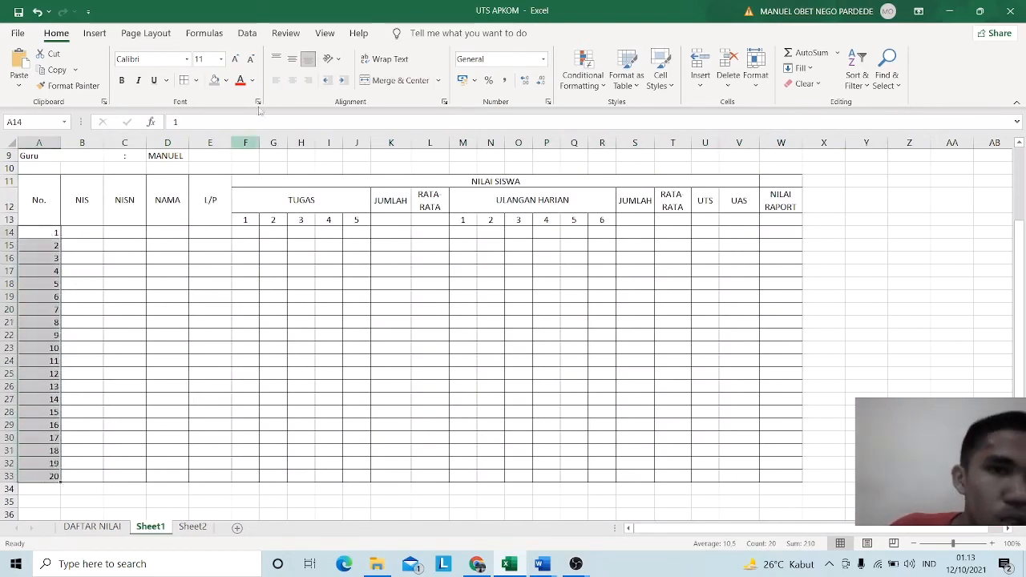
{"action": "left_click", "coordinate": [294, 81]}
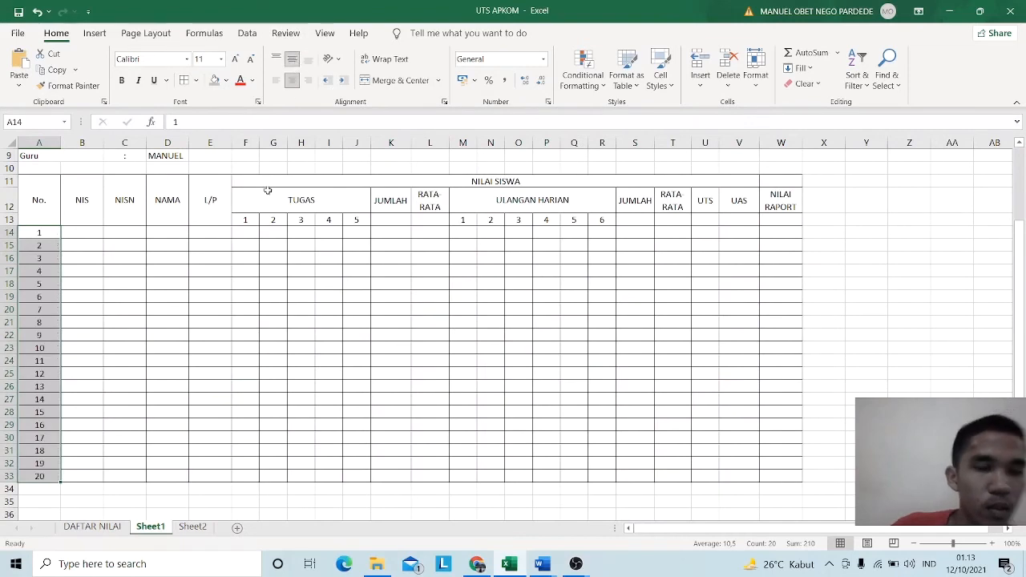
- Enter the first student's NIS in B14, fill the series down to B33, and center the column's numbers horizontally and vertically
{"action": "left_click", "coordinate": [82, 231]}
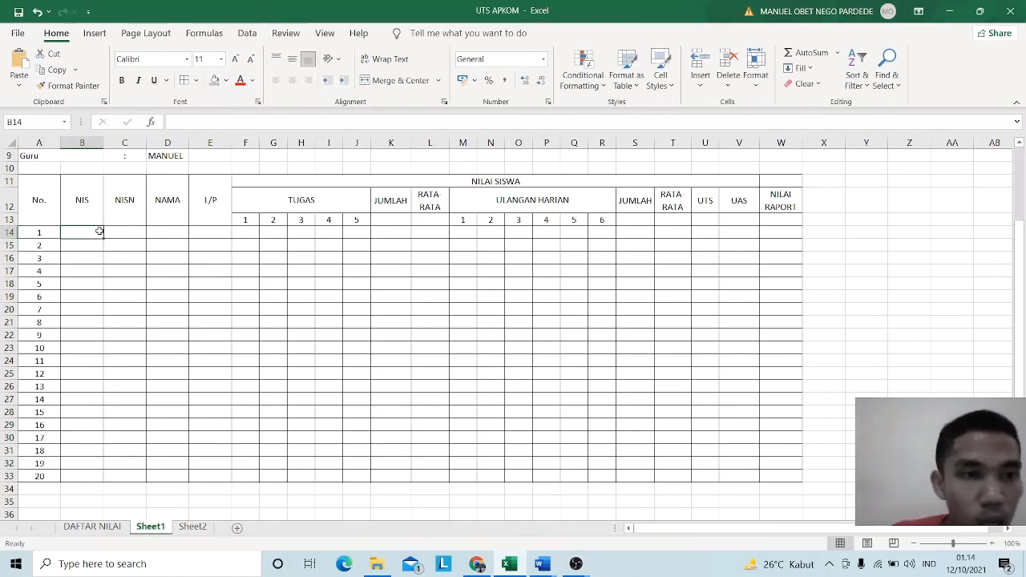
{"action": "type", "text": "1/01"}
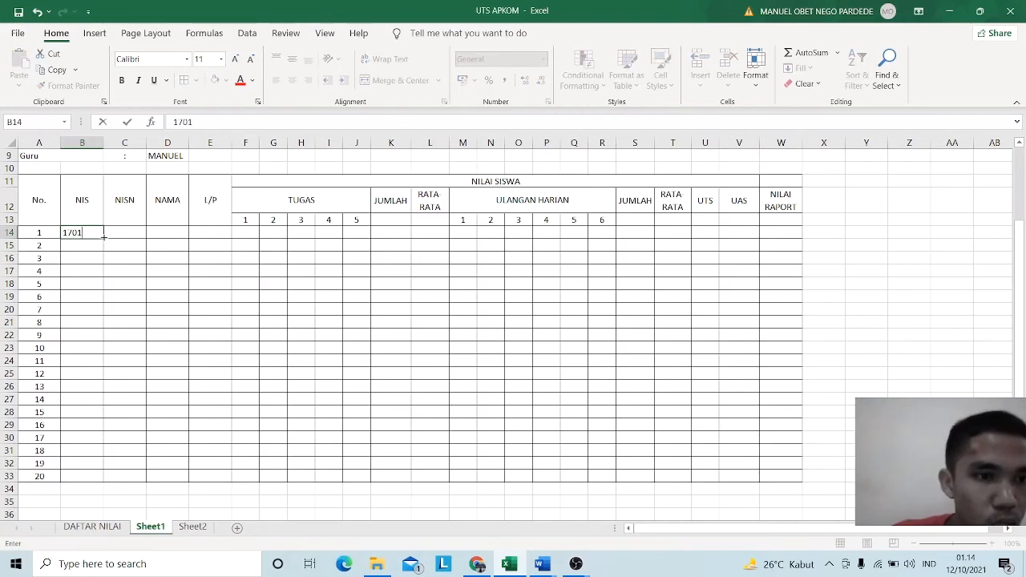
{"action": "left_click_drag", "start_coordinate": [103, 239], "coordinate": [106, 481]}
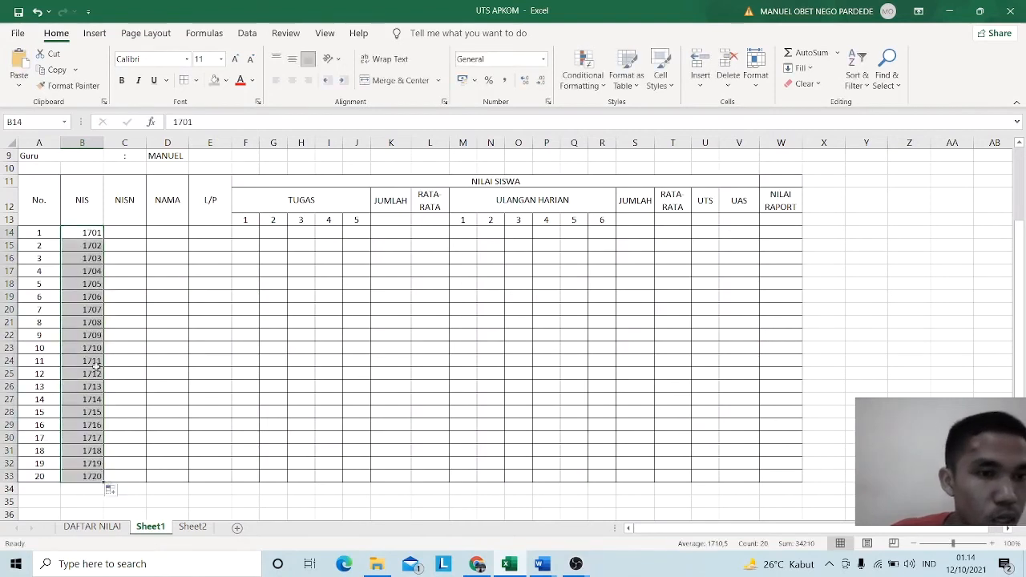
{"action": "left_click", "coordinate": [293, 80]}
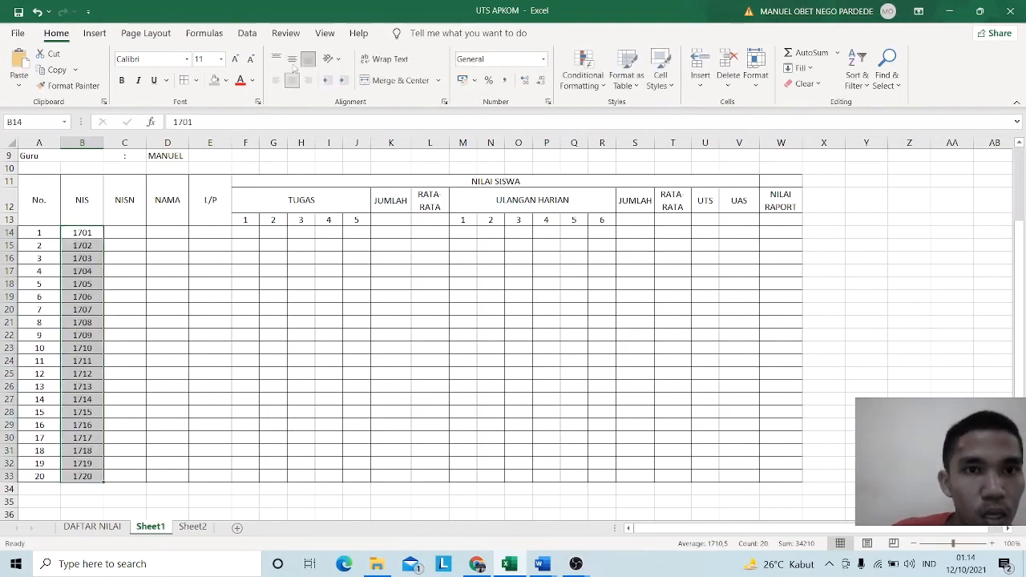
{"action": "left_click", "coordinate": [293, 59]}
- Enter the first student's NISN in C14, widen column C to fit it, and fill the series down to C33
{"action": "left_click", "coordinate": [132, 232]}
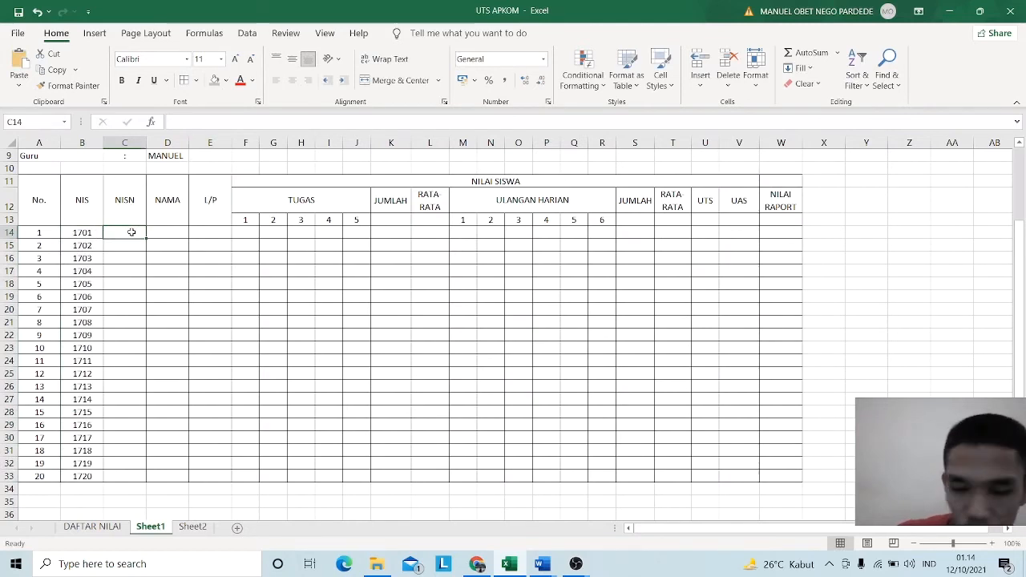
{"action": "type", "text": "201"}
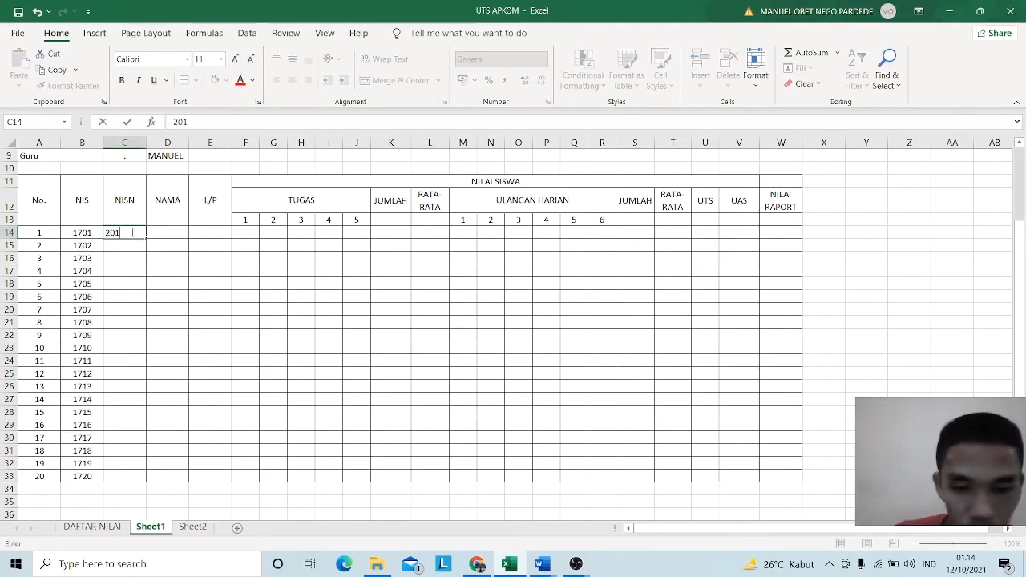
{"action": "type", "text": "709001"}
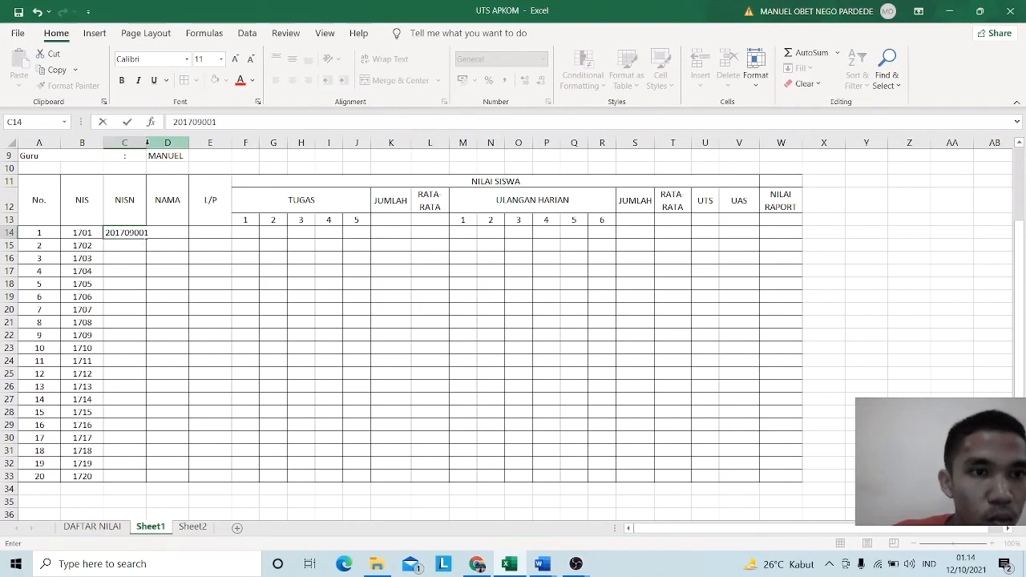
{"action": "left_click_drag", "start_coordinate": [145, 141], "coordinate": [151, 142]}
{"action": "left_click", "coordinate": [129, 232]}
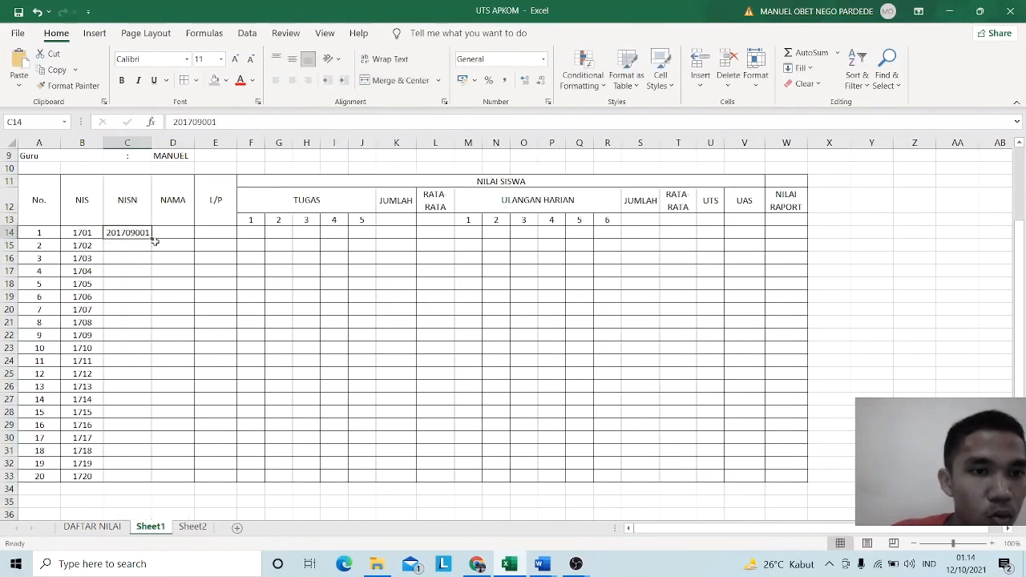
{"action": "left_click_drag", "start_coordinate": [153, 237], "coordinate": [141, 482]}
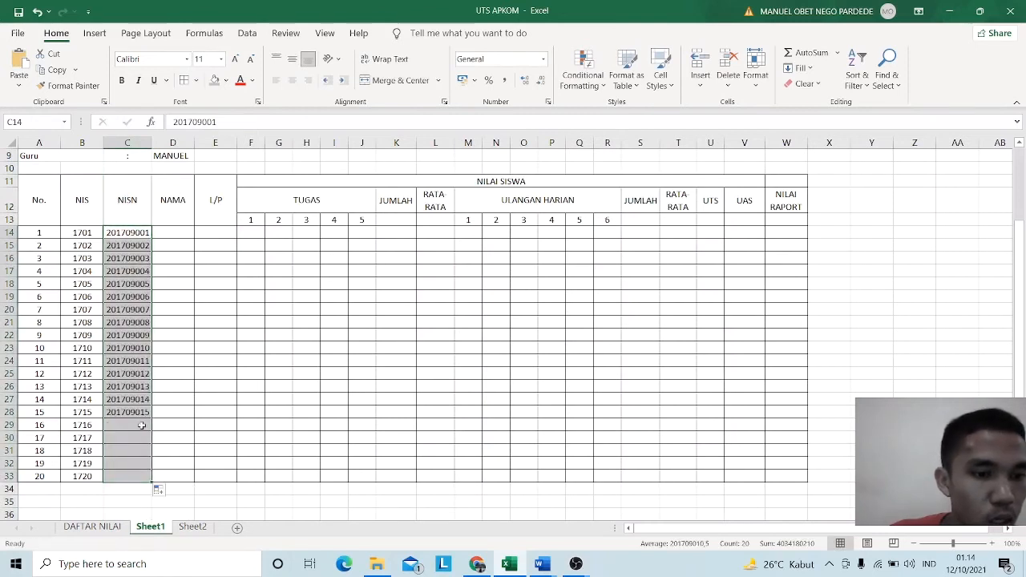
- Enter A as the first student's name in D14, and undo a trial fill down the NAMA column
{"action": "left_click", "coordinate": [171, 236]}
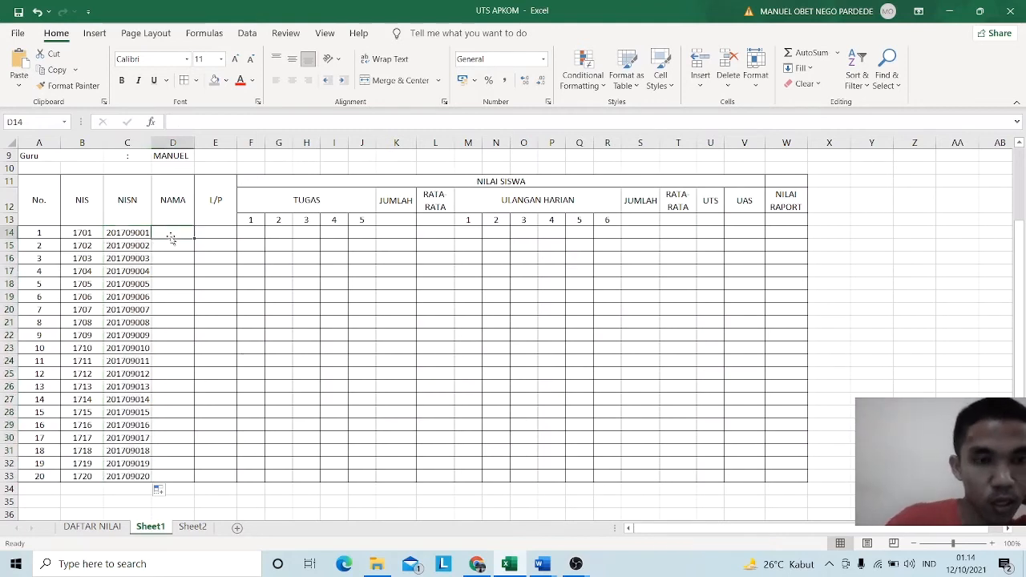
{"action": "type", "text": "A"}
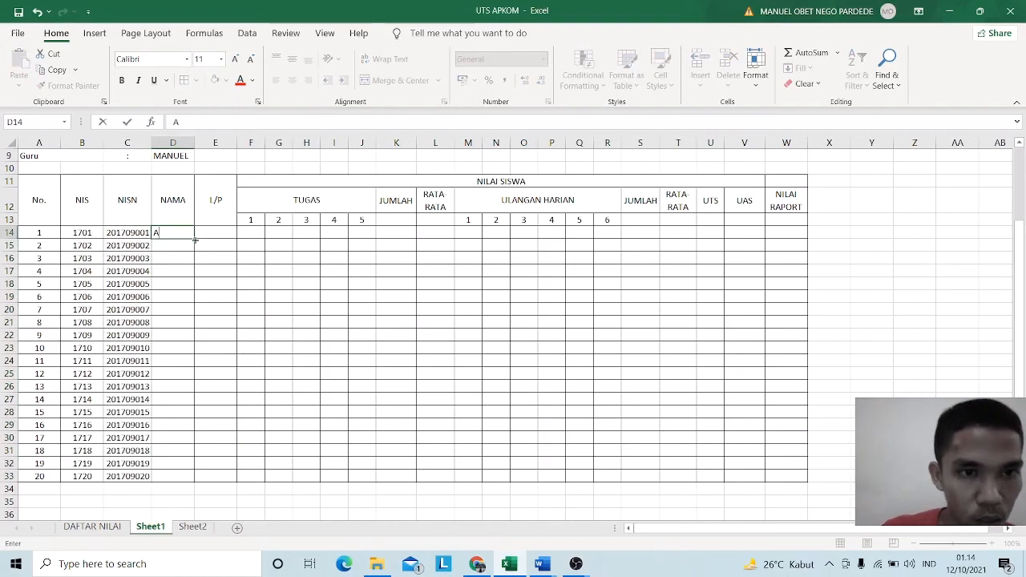
{"action": "left_click_drag", "start_coordinate": [194, 239], "coordinate": [197, 495]}
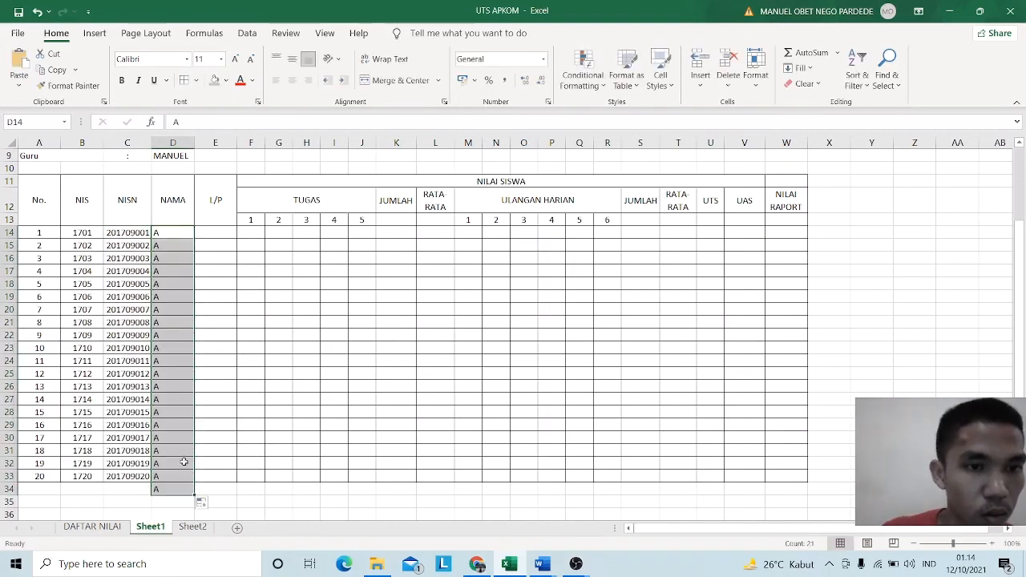
{"action": "left_click", "coordinate": [36, 11]}
- Enter the placeholder student names B through M in the NAMA column, one letter per cell from D15 to D26
{"action": "left_click", "coordinate": [164, 246]}
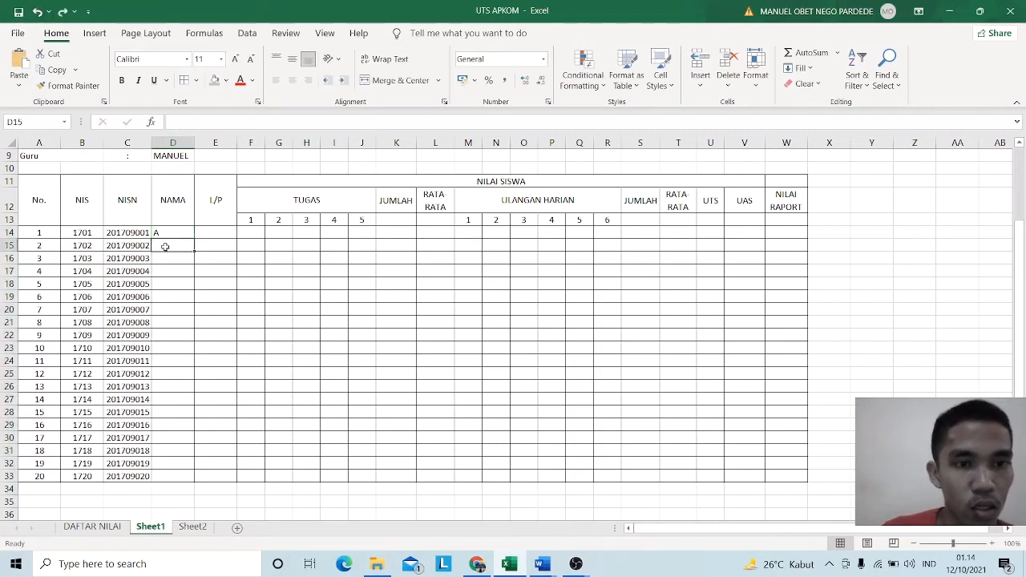
{"action": "type", "text": "B"}
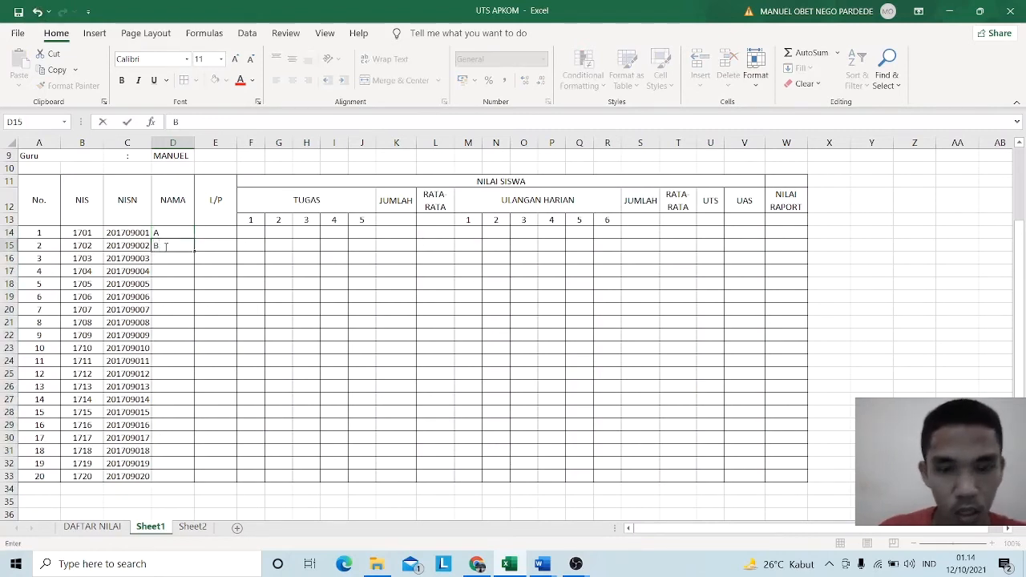
{"action": "key", "text": "Return"}
{"action": "type", "text": "C"}
{"action": "key", "text": "Return"}
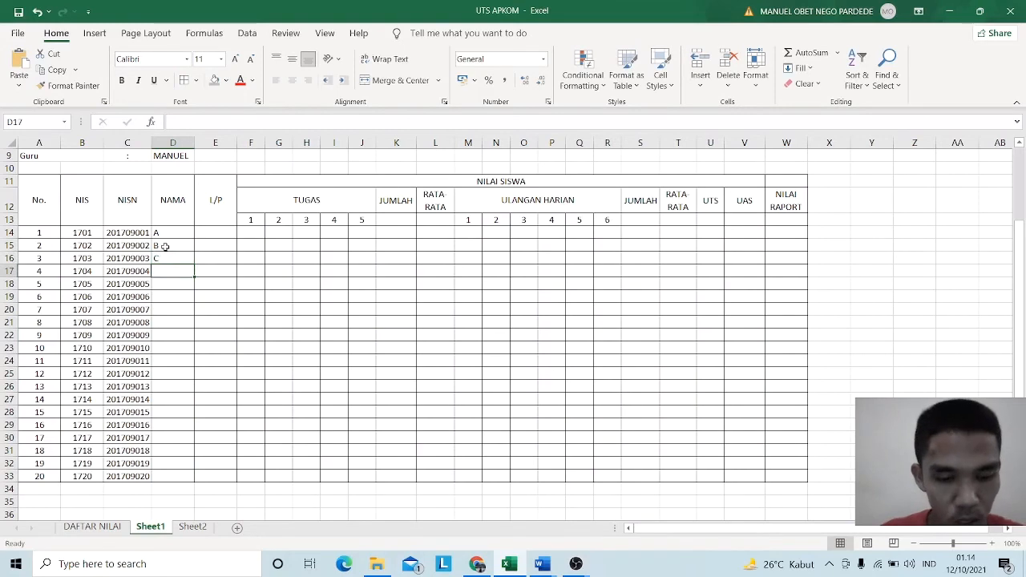
{"action": "type", "text": "D"}
{"action": "key", "text": "Return"}
{"action": "type", "text": "E"}
{"action": "key", "text": "Return"}
{"action": "type", "text": "F"}
{"action": "key", "text": "Return"}
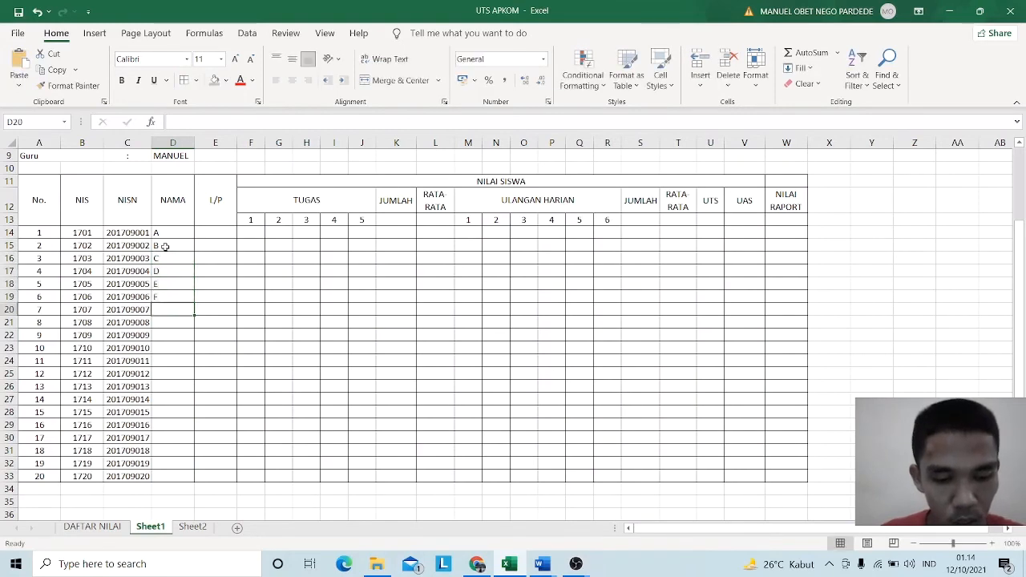
{"action": "type", "text": "G"}
{"action": "key", "text": "Return"}
{"action": "type", "text": "H"}
{"action": "key", "text": "Return"}
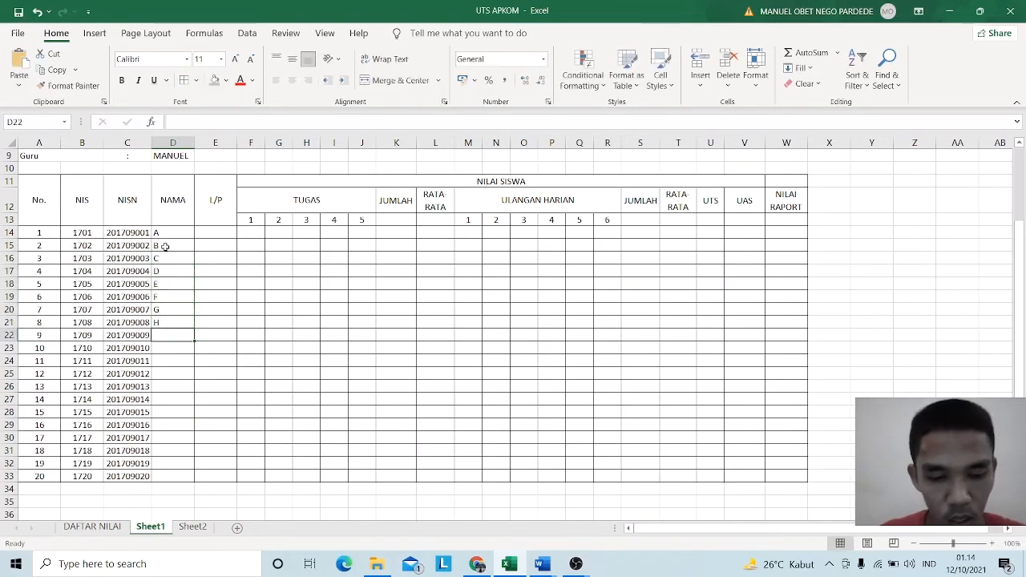
{"action": "type", "text": "I"}
{"action": "key", "text": "Return"}
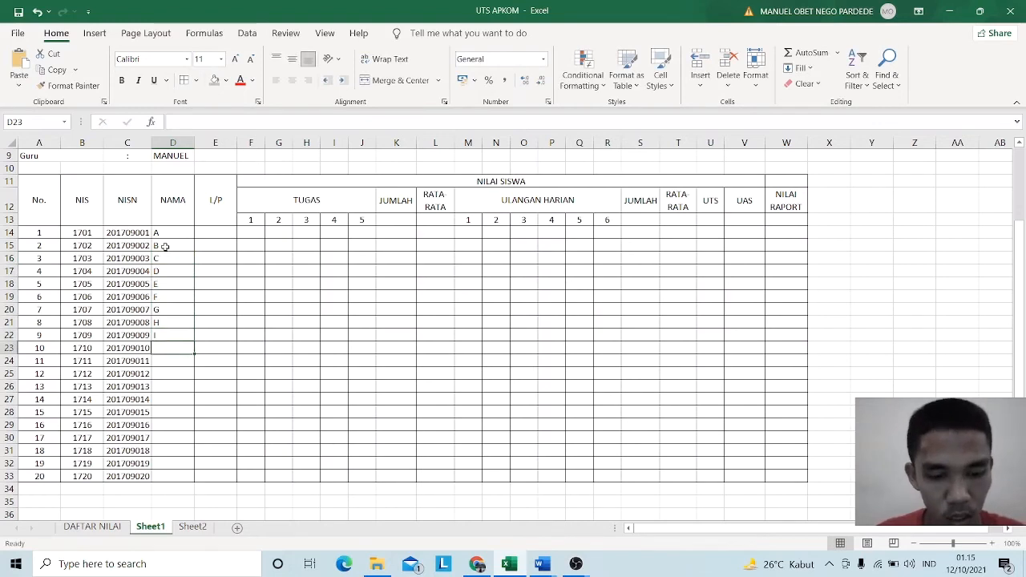
{"action": "type", "text": "J"}
{"action": "key", "text": "Return"}
{"action": "type", "text": "K"}
{"action": "key", "text": "Return"}
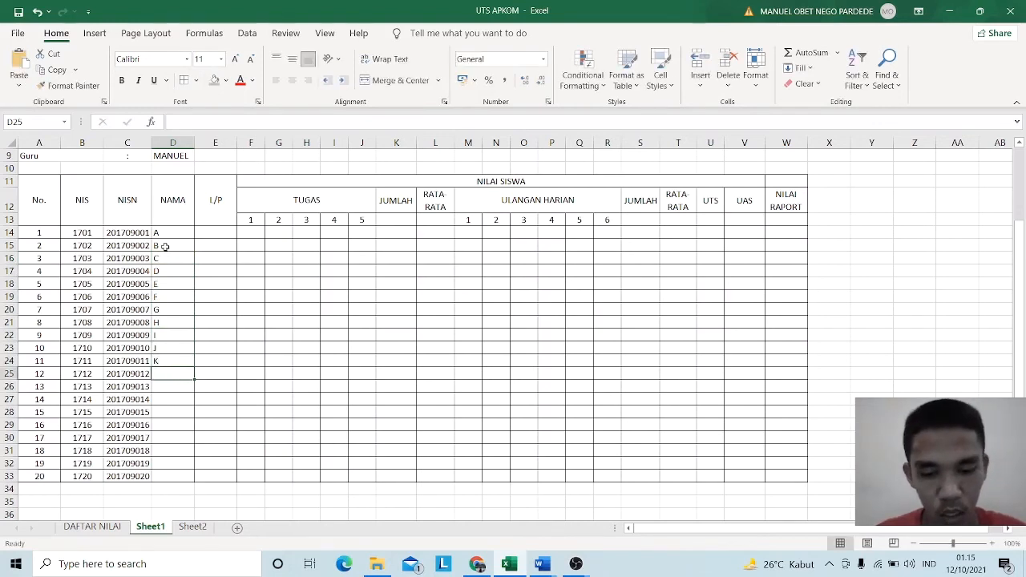
{"action": "type", "text": "L"}
{"action": "key", "text": "Return"}
{"action": "type", "text": "M"}
{"action": "key", "text": "Return"}
- Try to enter N as the student name in D27, clearing the autocompleted entry each time
{"action": "type", "text": "N"}
{"action": "key", "text": "Return"}
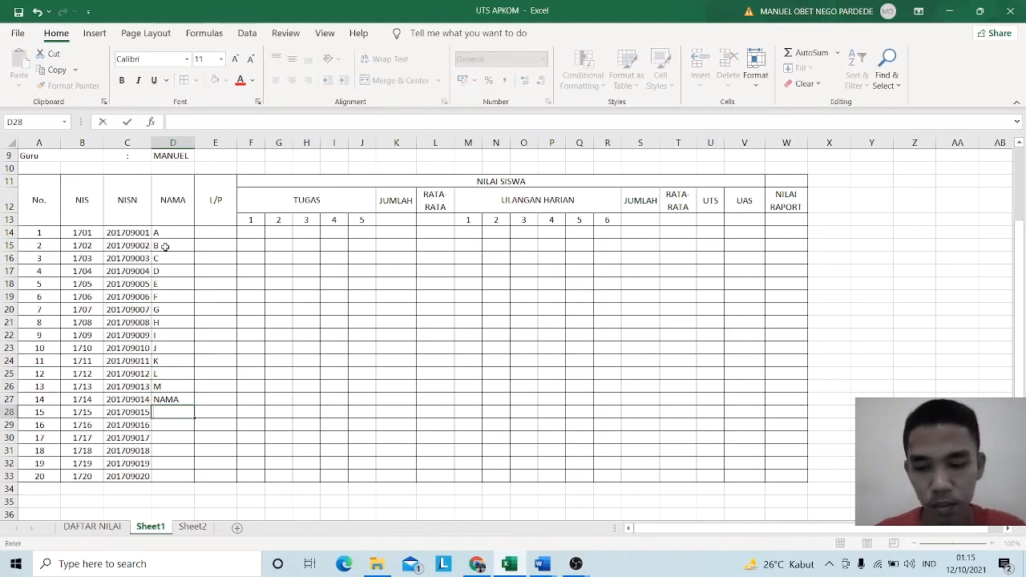
{"action": "key", "text": "Up"}
{"action": "key", "text": "BackSpace"}
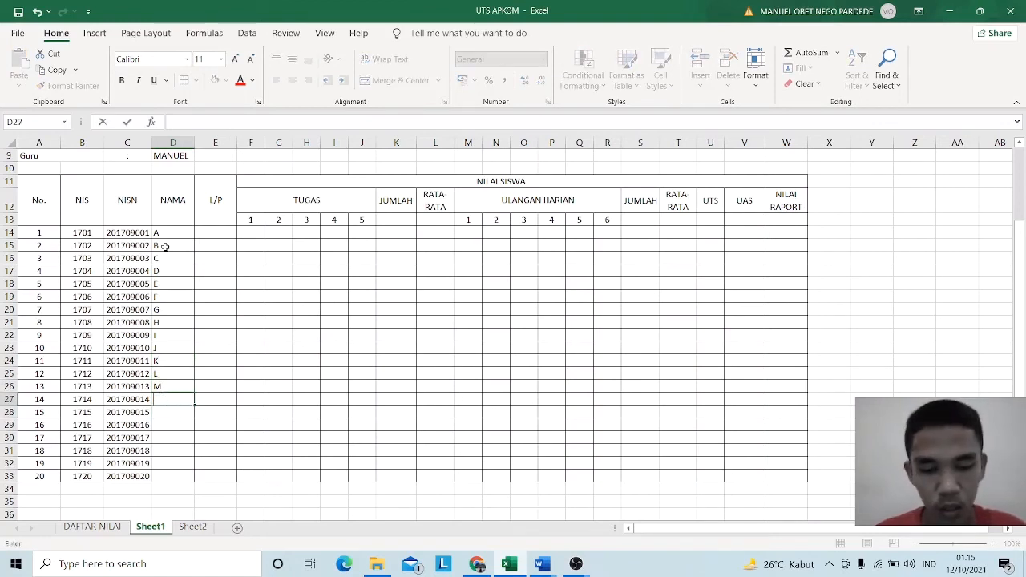
{"action": "type", "text": "N"}
{"action": "key", "text": "Return"}
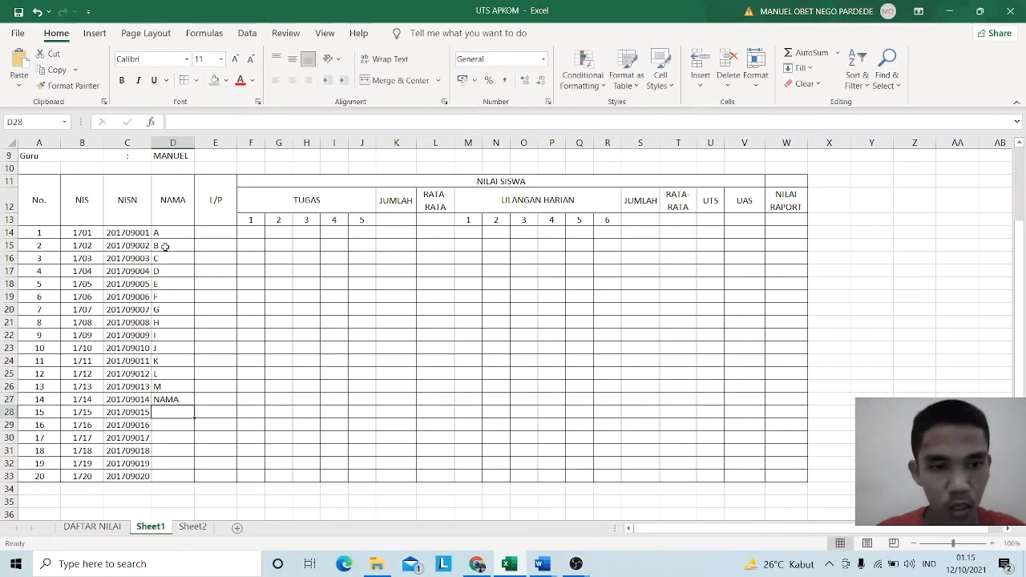
{"action": "key", "text": "Up"}
{"action": "key", "text": "BackSpace"}
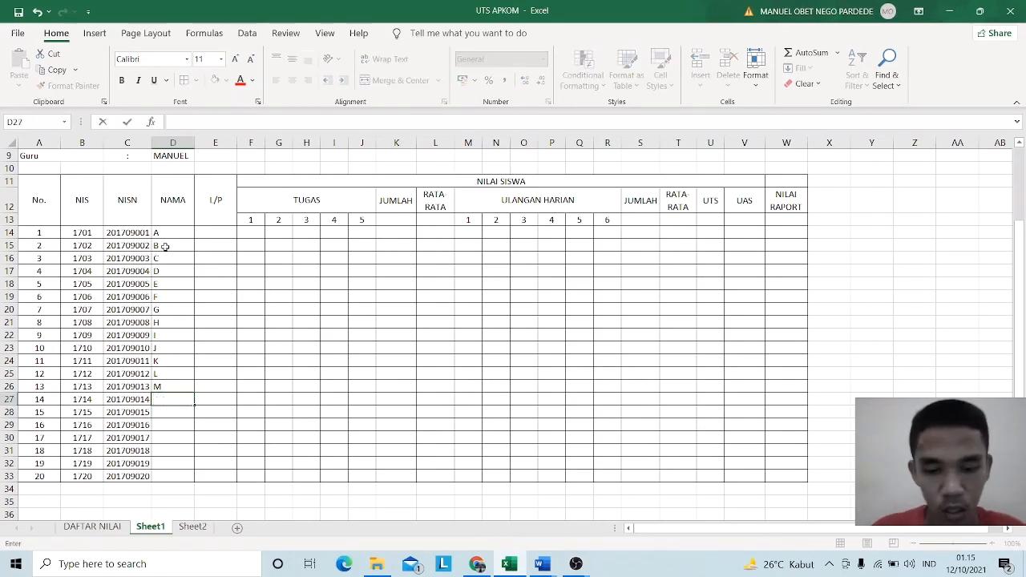
- Enter the placeholder student names N through T in D27 to D33, one letter per cell, and center the names in D14:D33
{"action": "type", "text": "N"}
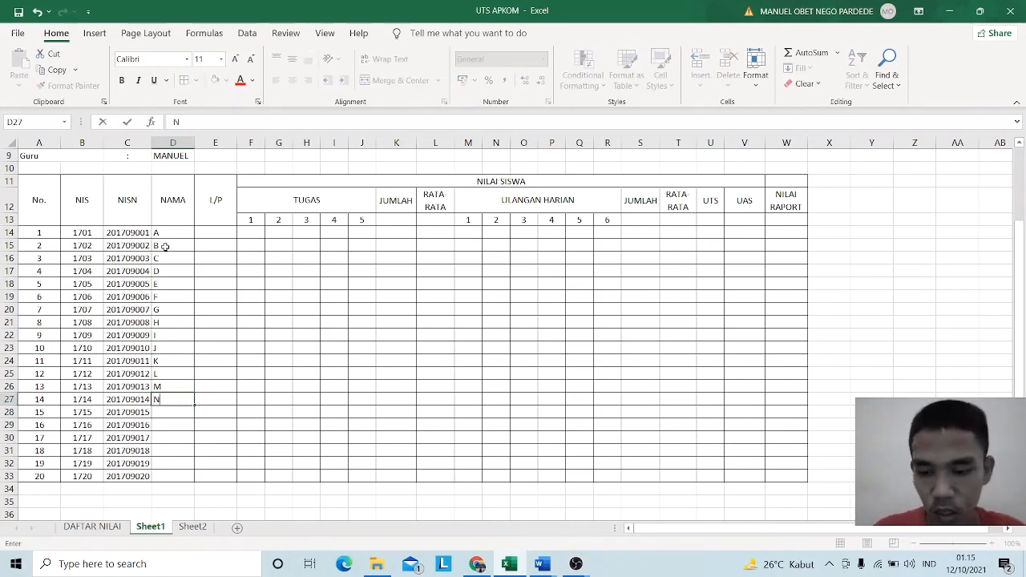
{"action": "key", "text": "Return"}
{"action": "type", "text": "O"}
{"action": "key", "text": "Return"}
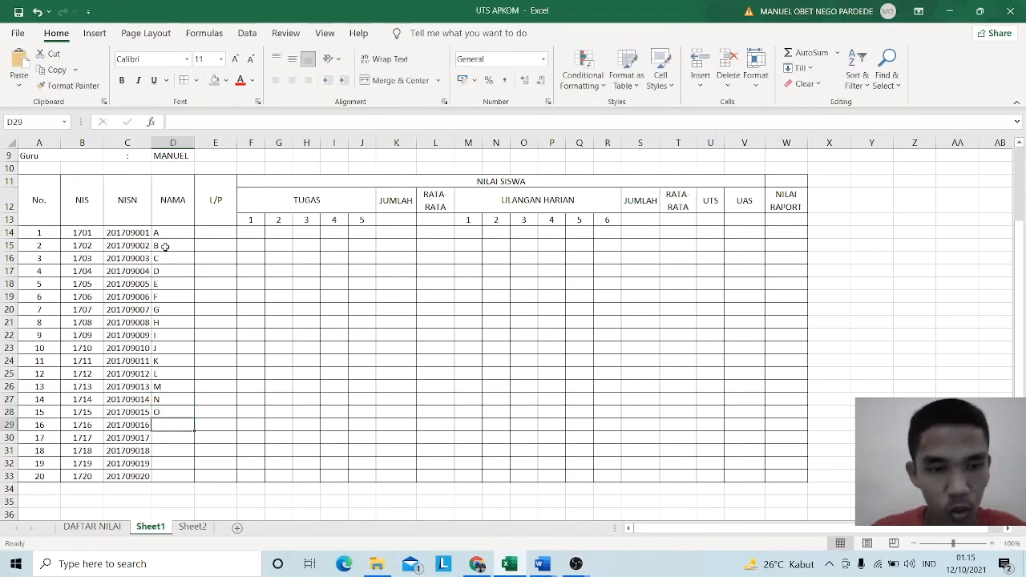
{"action": "type", "text": "P"}
{"action": "key", "text": "Return"}
{"action": "type", "text": "Q"}
{"action": "key", "text": "Return"}
{"action": "type", "text": "R"}
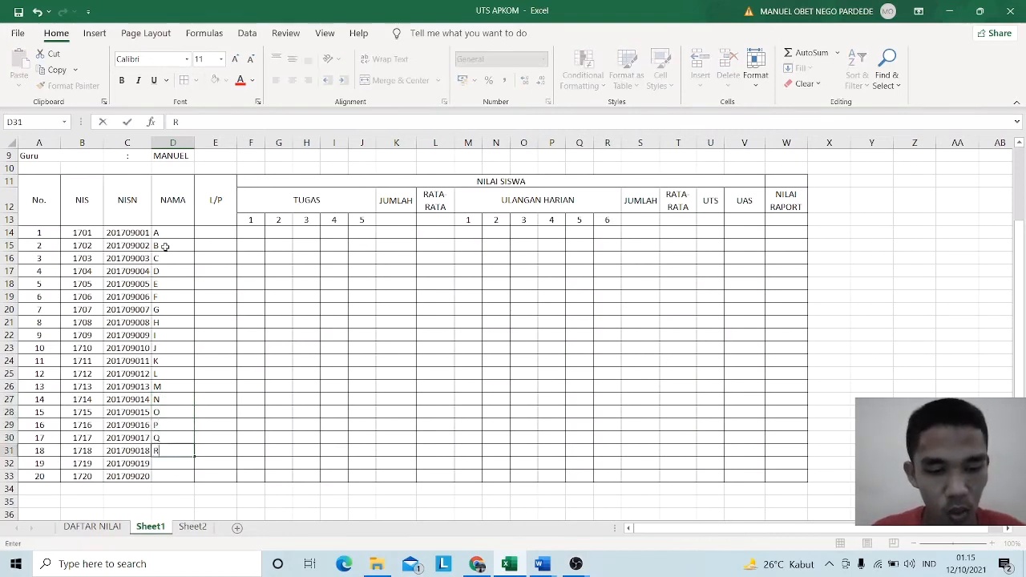
{"action": "key", "text": "Return"}
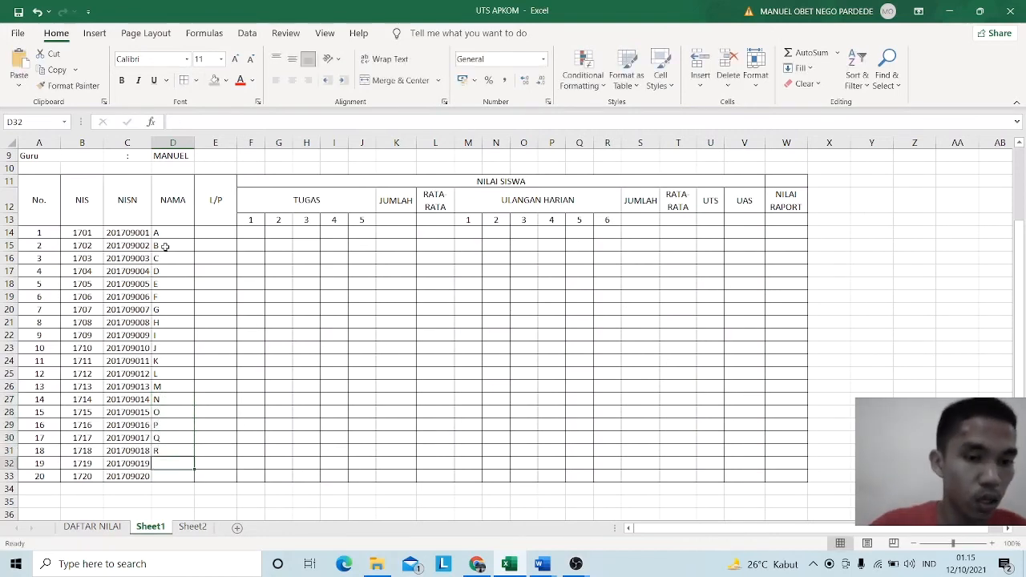
{"action": "type", "text": "S"}
{"action": "key", "text": "Return"}
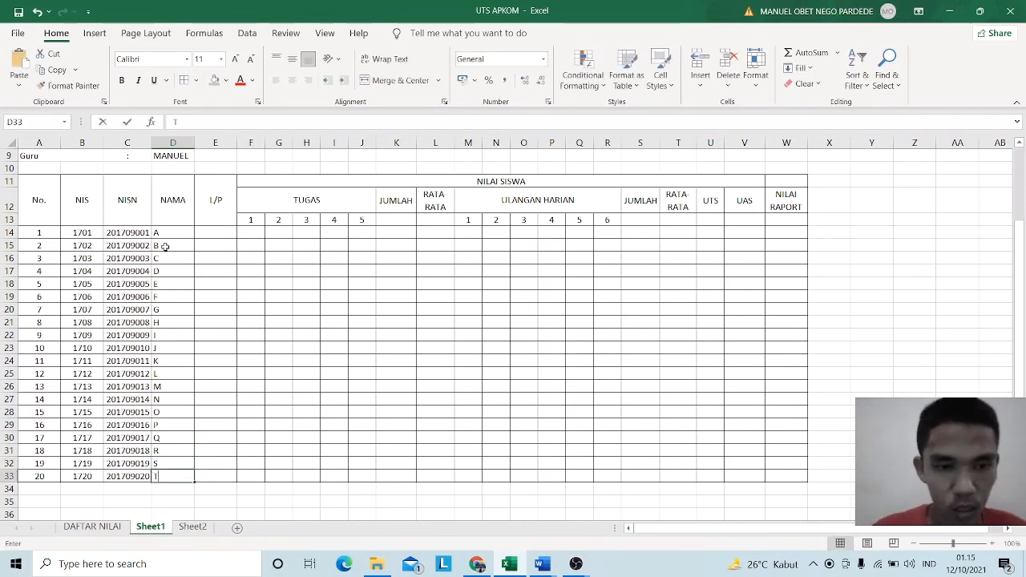
{"action": "type", "text": "T"}
{"action": "left_click_drag", "start_coordinate": [167, 234], "coordinate": [187, 476]}
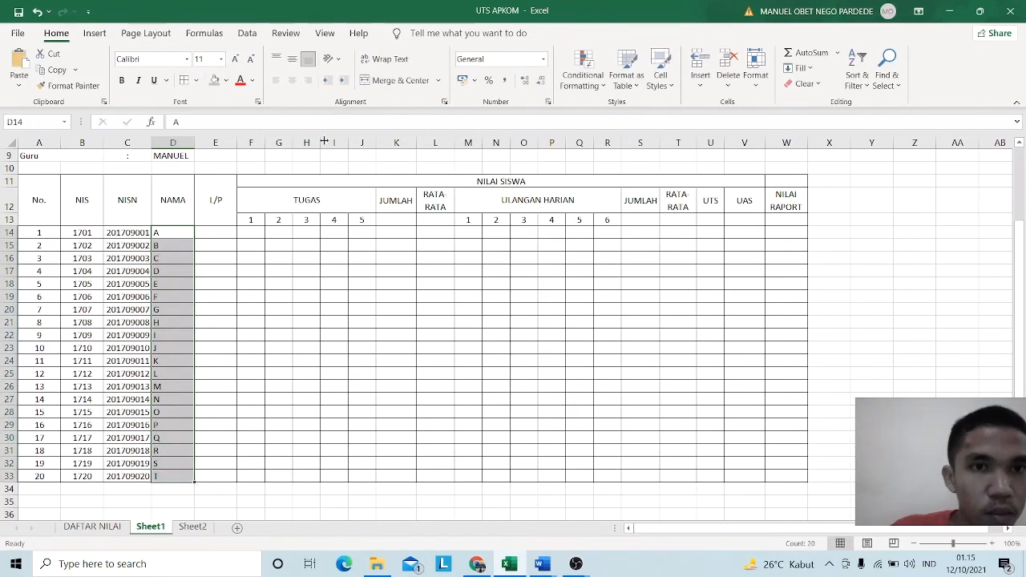
{"action": "left_click", "coordinate": [294, 80]}
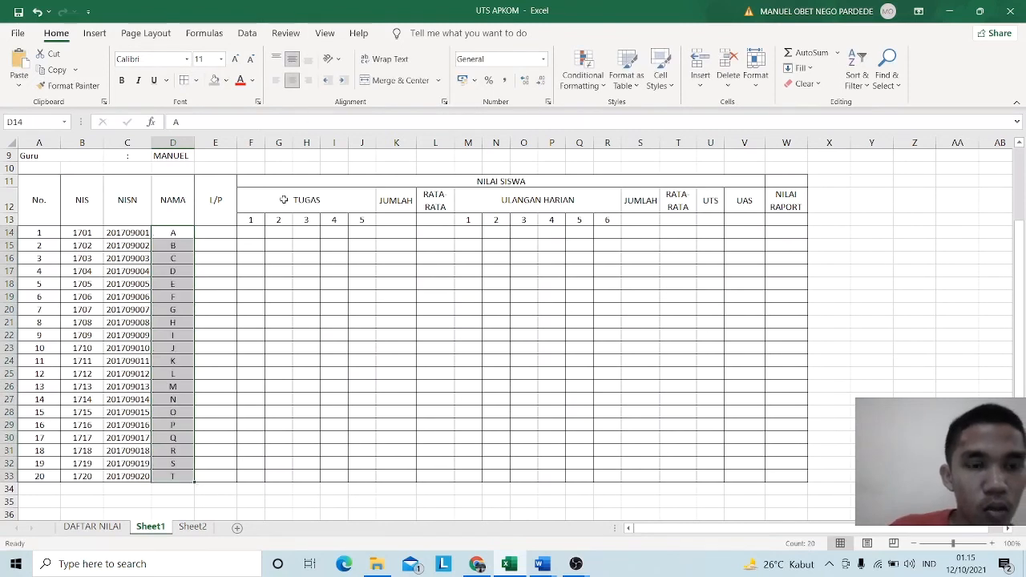
- Start filling the L/P column with L/P in E14 and P in E15
{"action": "left_click", "coordinate": [215, 234]}
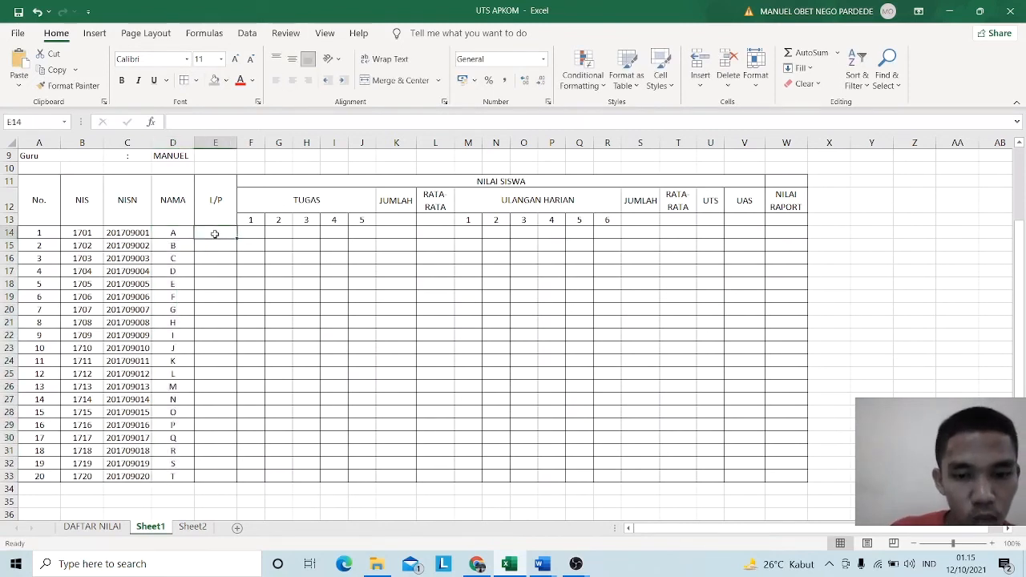
{"action": "type", "text": "L/P"}
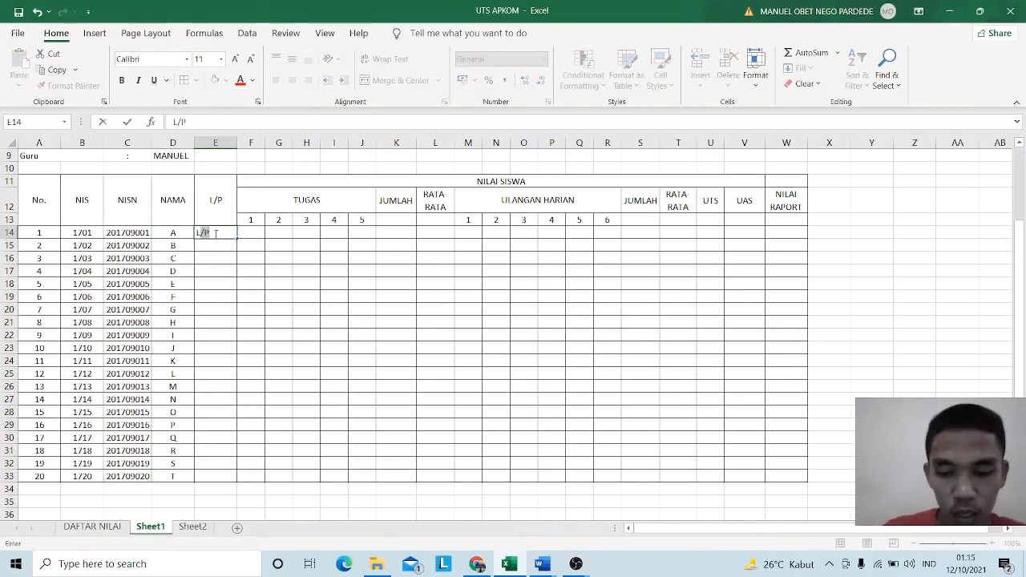
{"action": "key", "text": "Return"}
{"action": "type", "text": "P"}
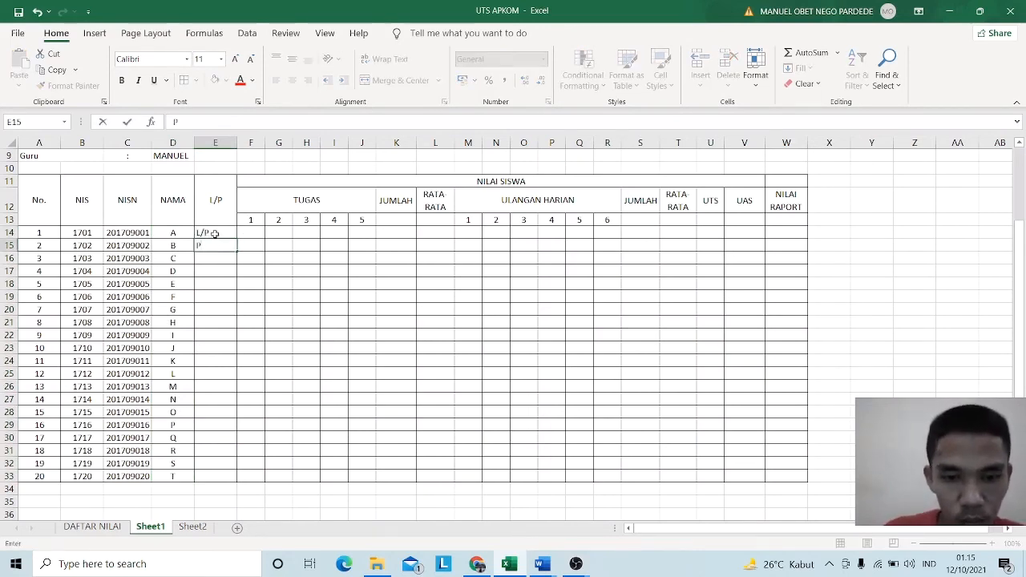
- Fill the L/P column for students C to G (E16:E20) with L/P, PP, L/P, L/P and PP
{"action": "key", "text": "Return"}
{"action": "type", "text": "L/P"}
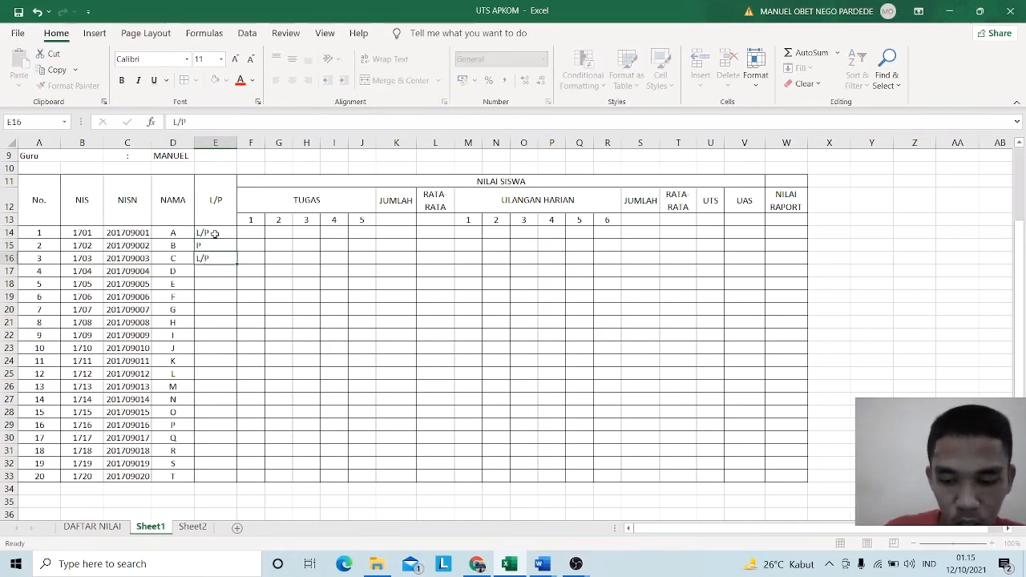
{"action": "key", "text": "Return"}
{"action": "type", "text": "PP"}
{"action": "key", "text": "Return"}
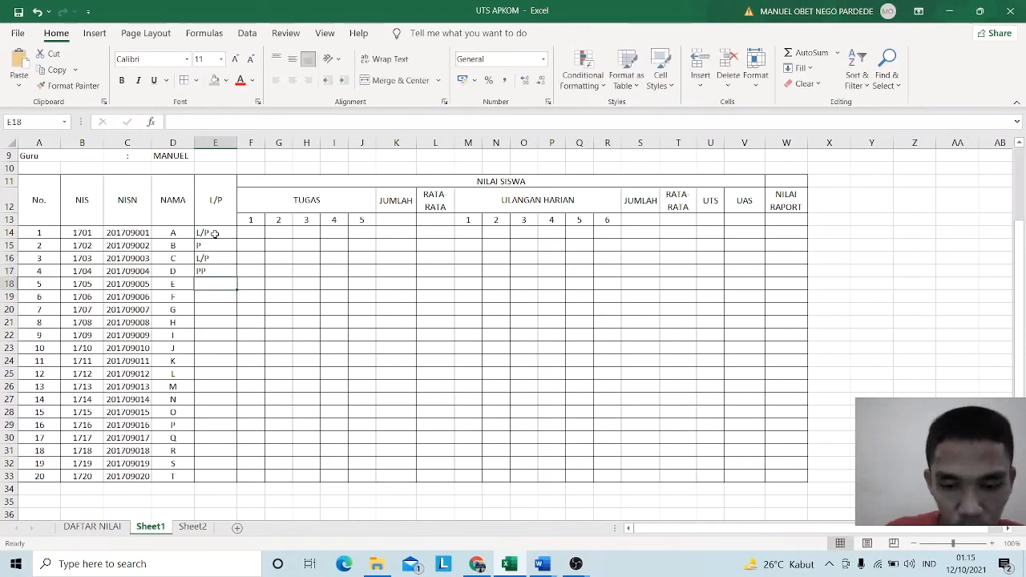
{"action": "type", "text": "L/P"}
{"action": "key", "text": "Return"}
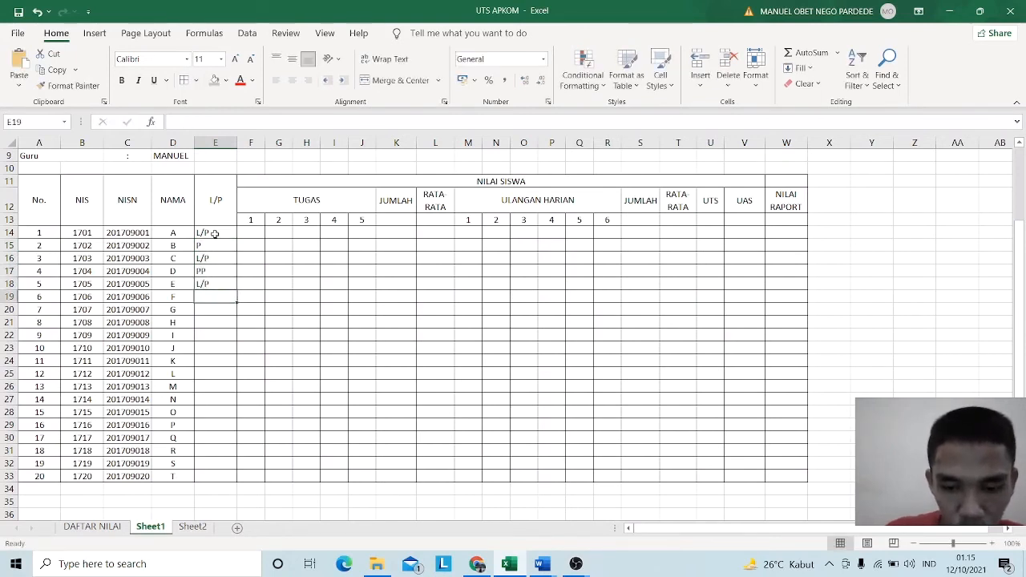
{"action": "type", "text": "L/P"}
{"action": "key", "text": "Return"}
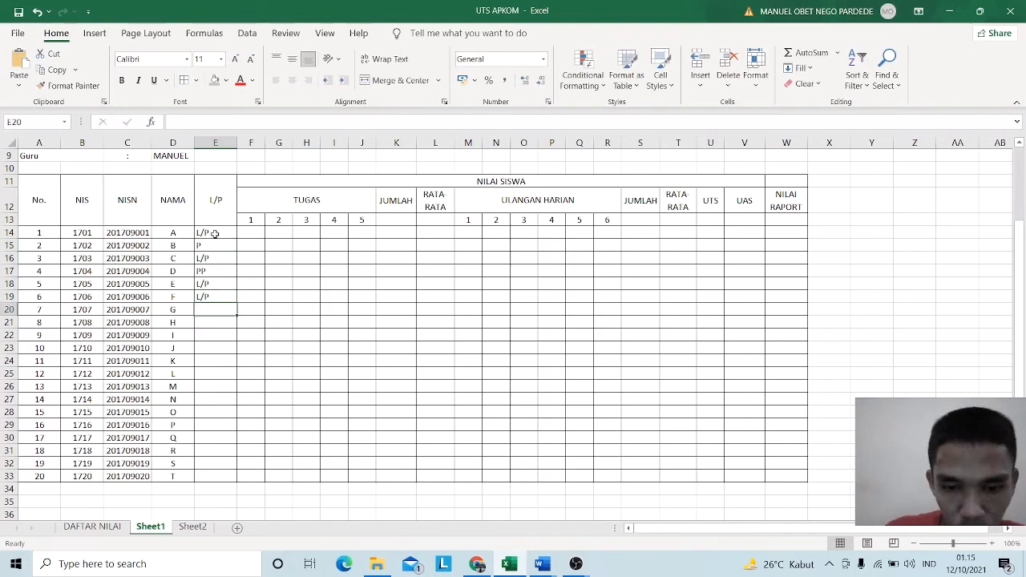
{"action": "type", "text": "PP"}
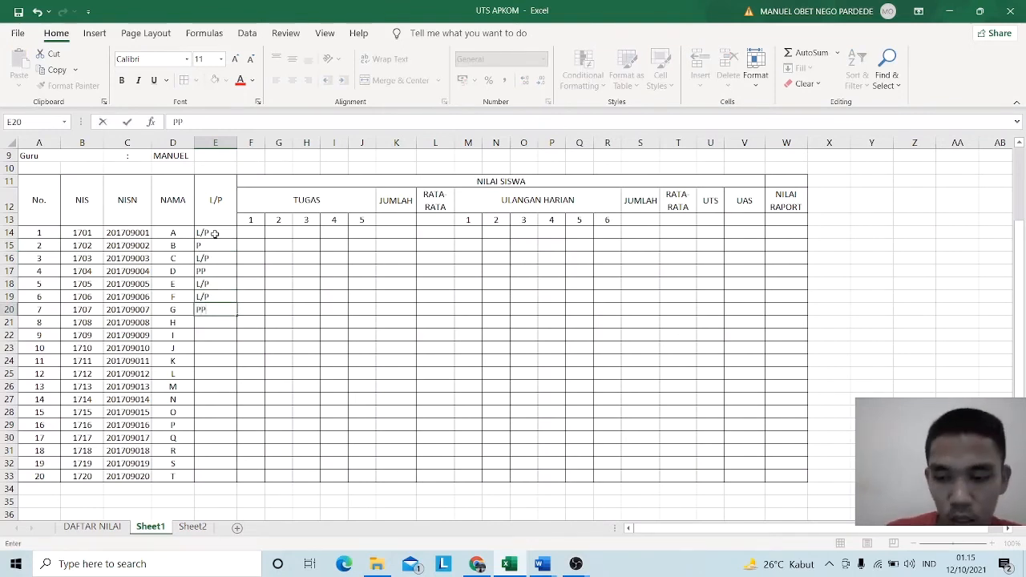
- Correct the L/P entries of students A and C in E14 and E16 to L
{"action": "left_click", "coordinate": [215, 233]}
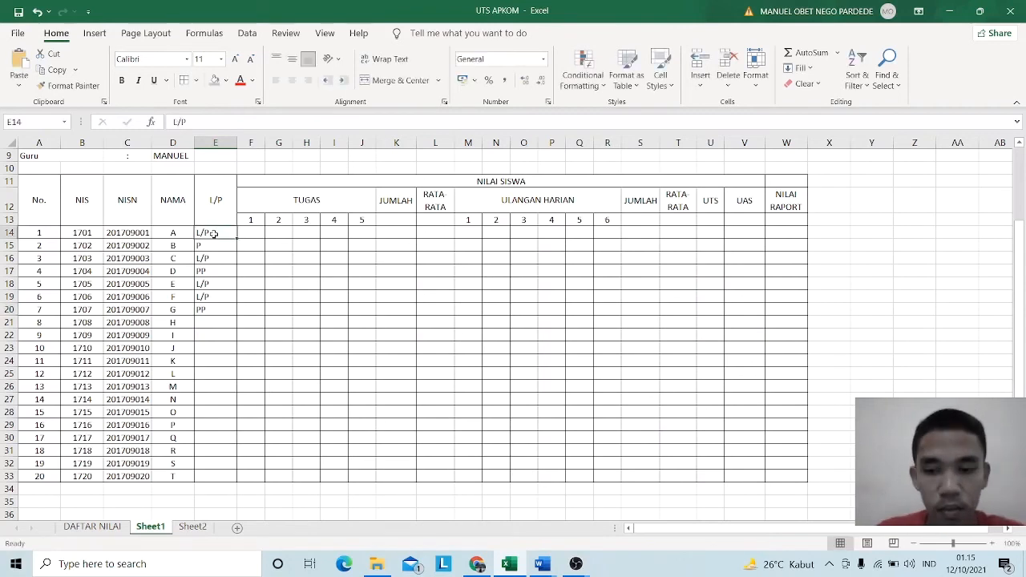
{"action": "key", "text": "Delete"}
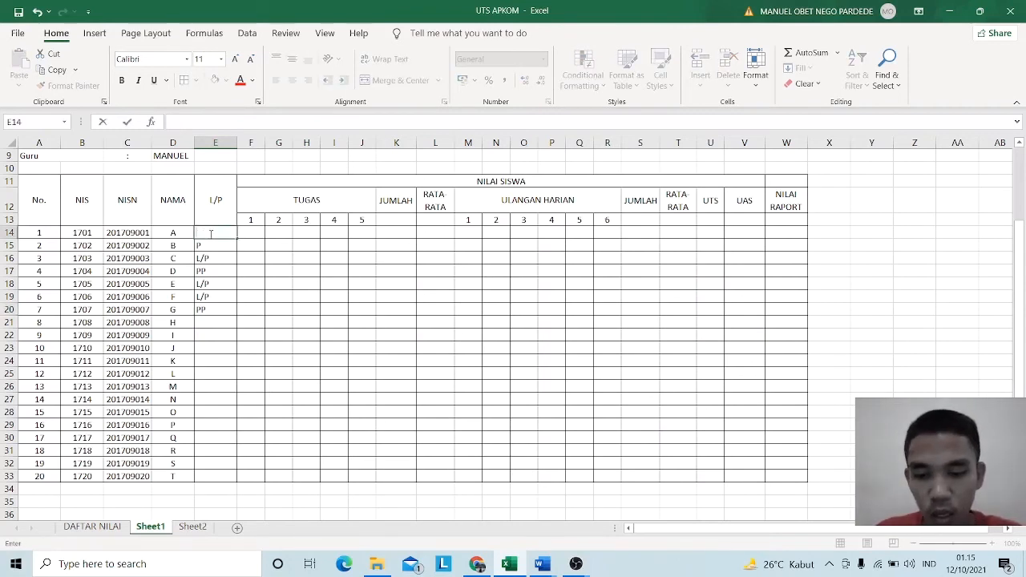
{"action": "type", "text": "L/P"}
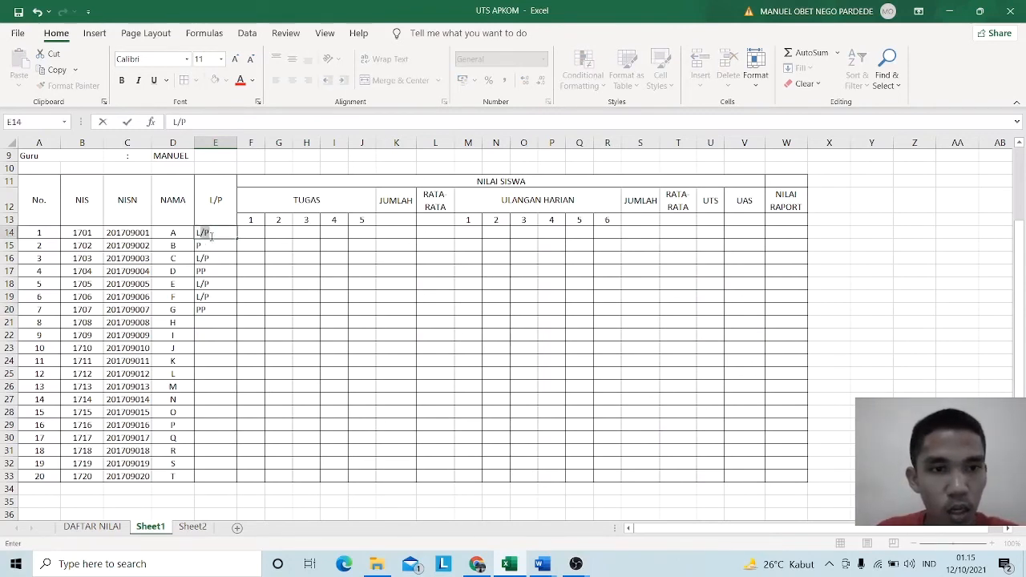
{"action": "left_click", "coordinate": [206, 232]}
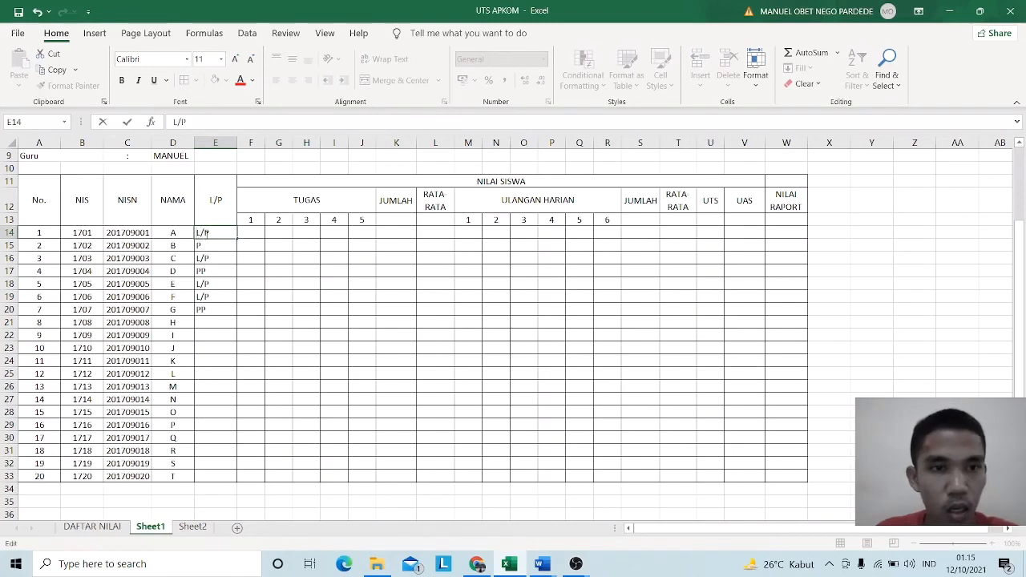
{"action": "key", "text": "BackSpace"}
{"action": "left_click", "coordinate": [214, 258]}
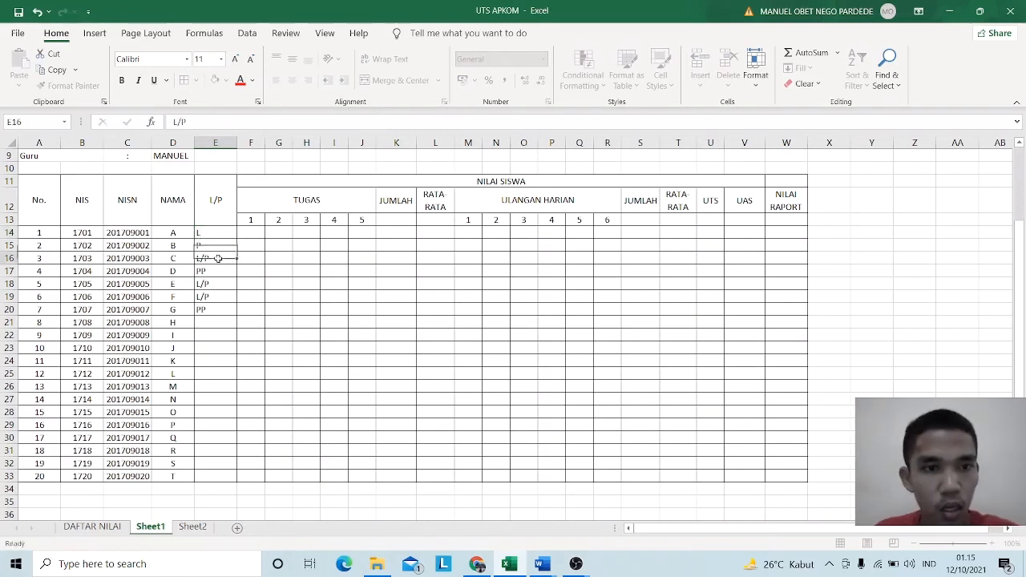
{"action": "key", "text": "BackSpace"}
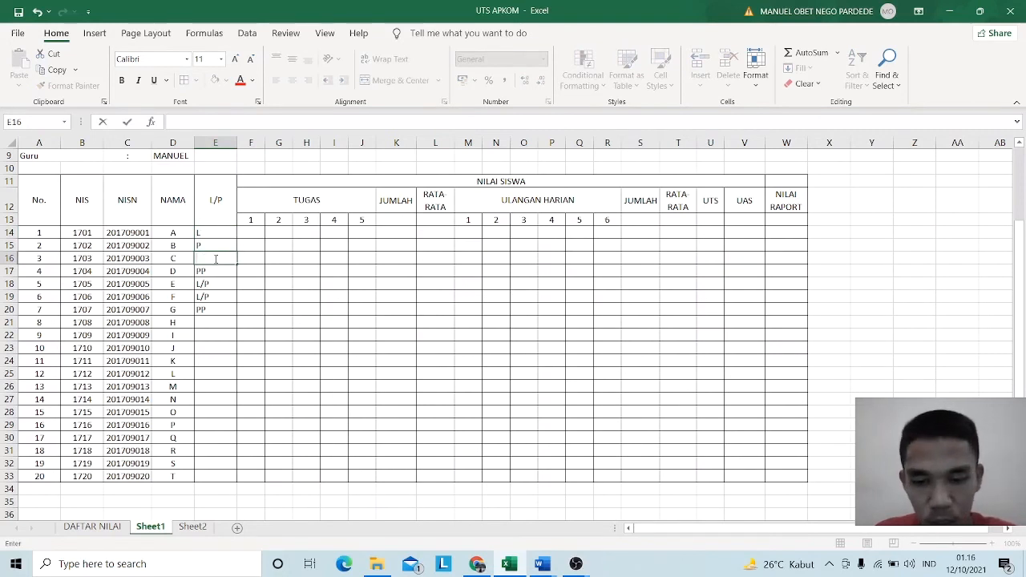
{"action": "type", "text": "L"}
- Correct the L/P entries of students D, E and F in E17:E19 to P, L and L
{"action": "left_click", "coordinate": [216, 271]}
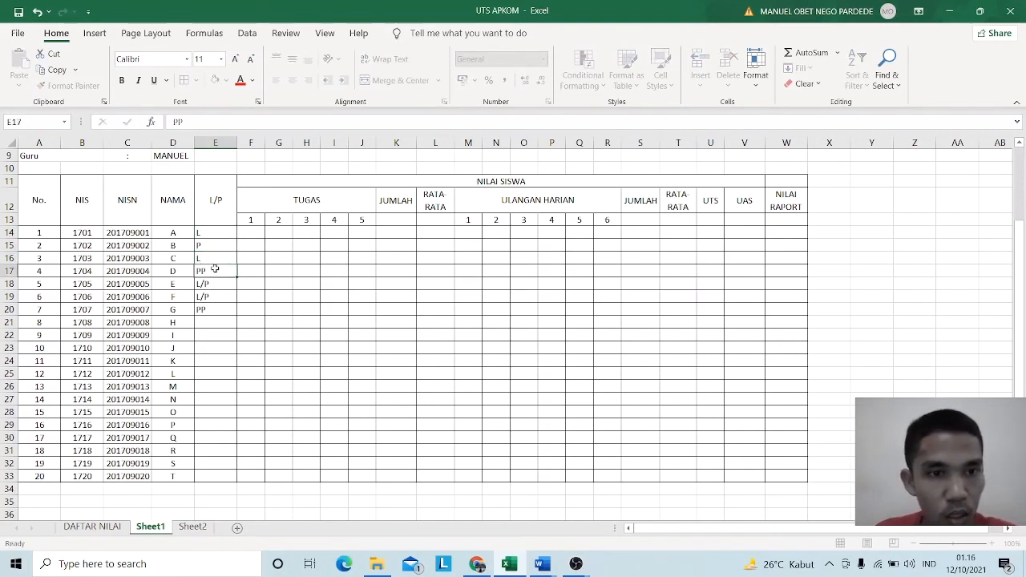
{"action": "key", "text": "BackSpace"}
{"action": "left_click", "coordinate": [215, 283]}
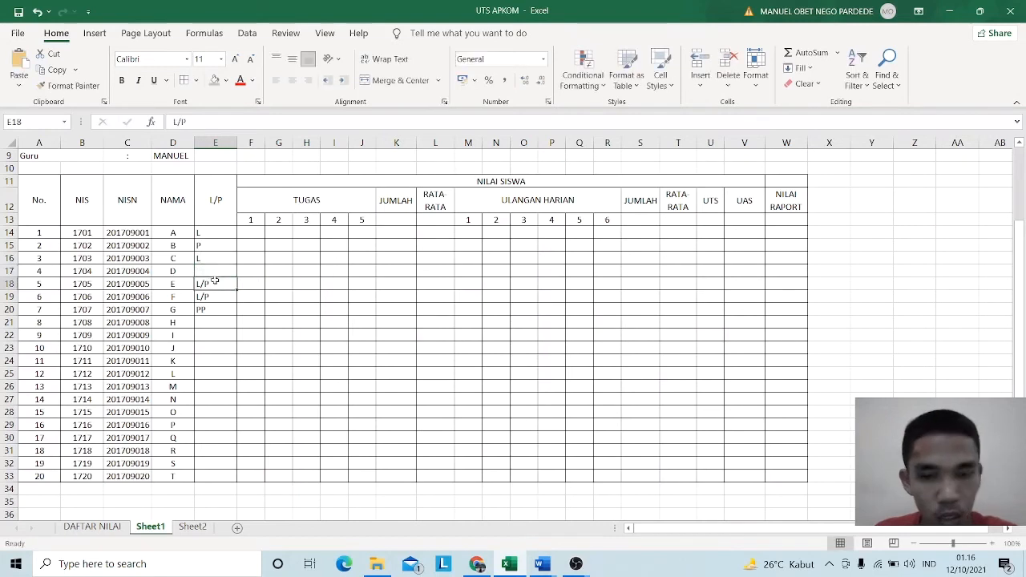
{"action": "key", "text": "BackSpace"}
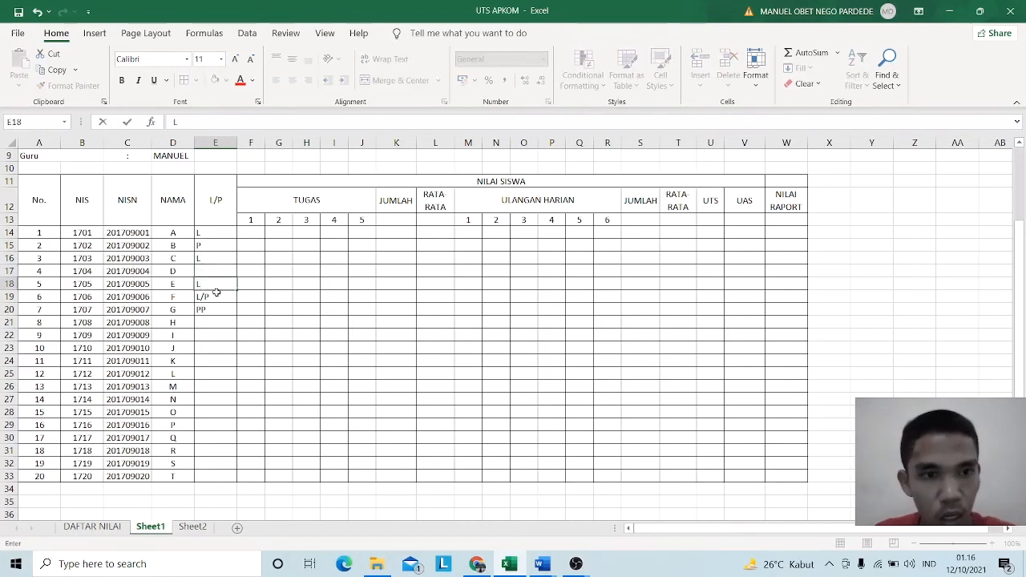
{"action": "type", "text": "L"}
{"action": "left_click", "coordinate": [216, 294]}
{"action": "key", "text": "BackSpace"}
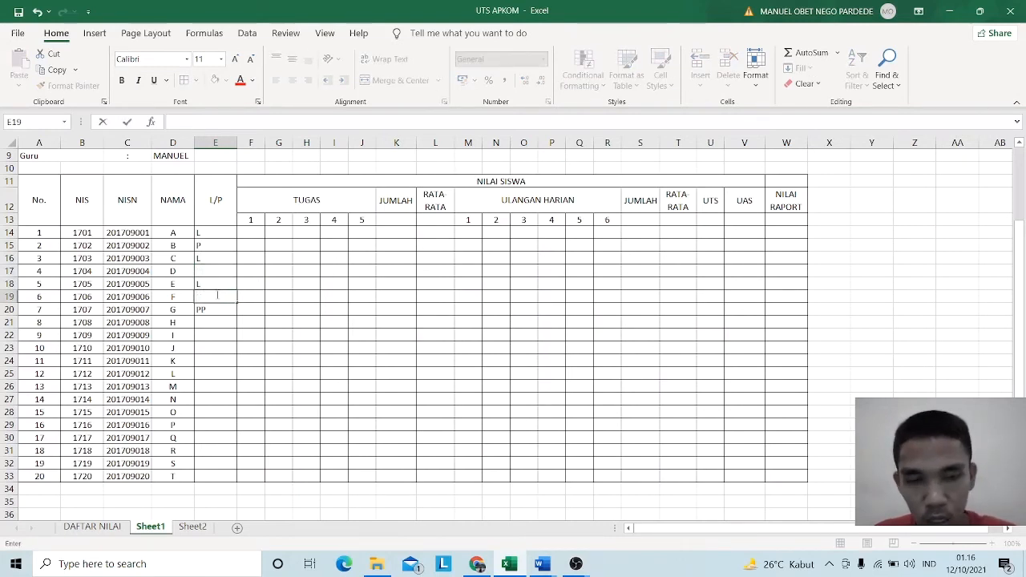
{"action": "type", "text": "L"}
{"action": "left_click", "coordinate": [216, 273]}
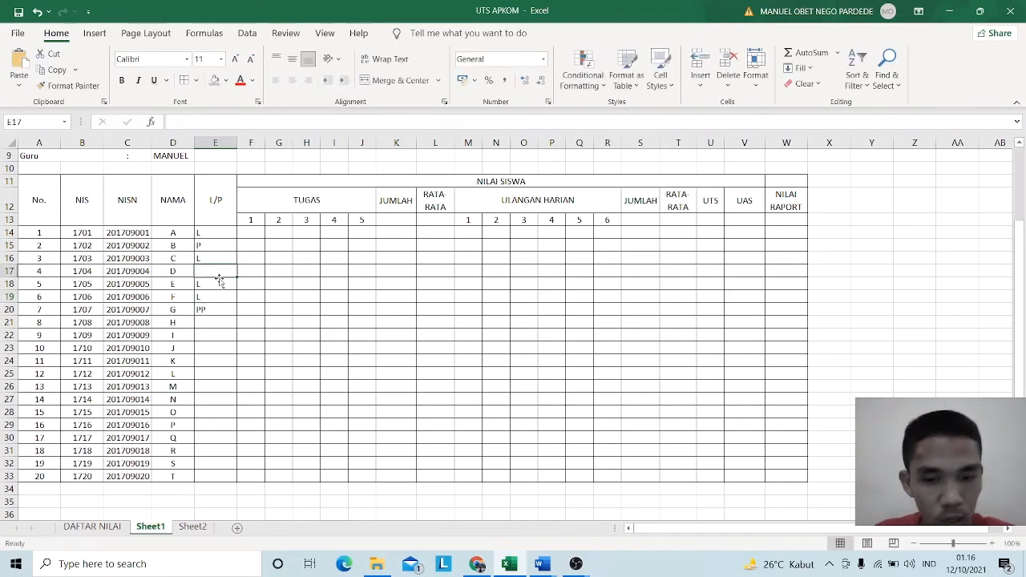
{"action": "type", "text": "P"}
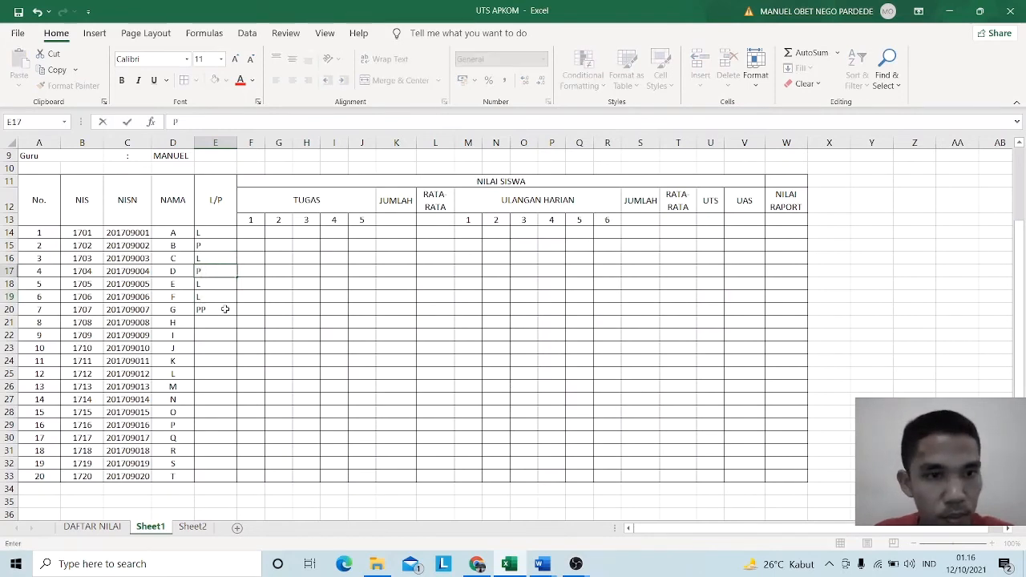
- Set the L/P entries of students G and H in E20 and E21 to P
{"action": "left_click", "coordinate": [226, 308]}
{"action": "key", "text": "BackSpace"}
{"action": "key", "text": "Return"}
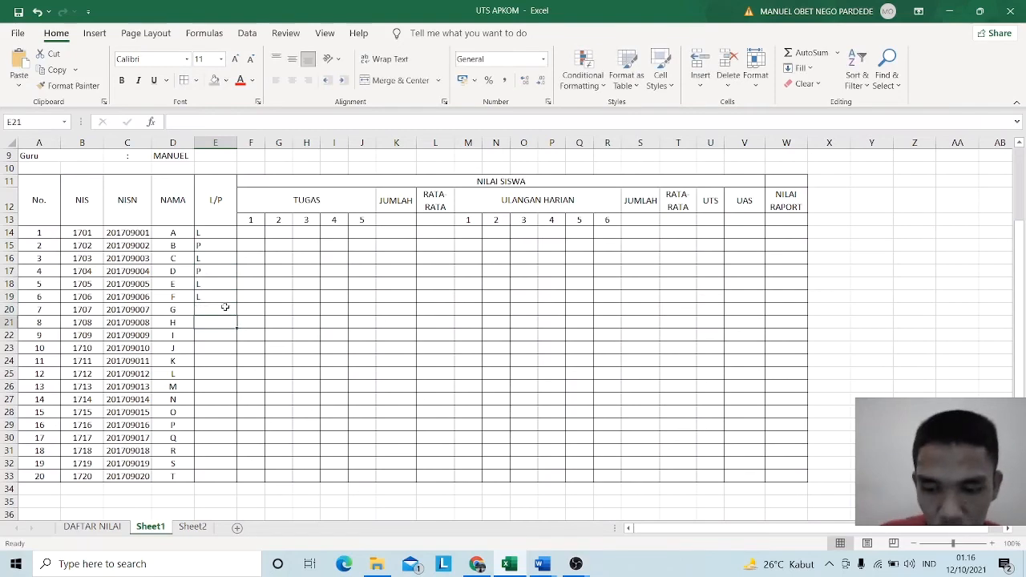
{"action": "type", "text": "P"}
{"action": "left_click", "coordinate": [225, 309]}
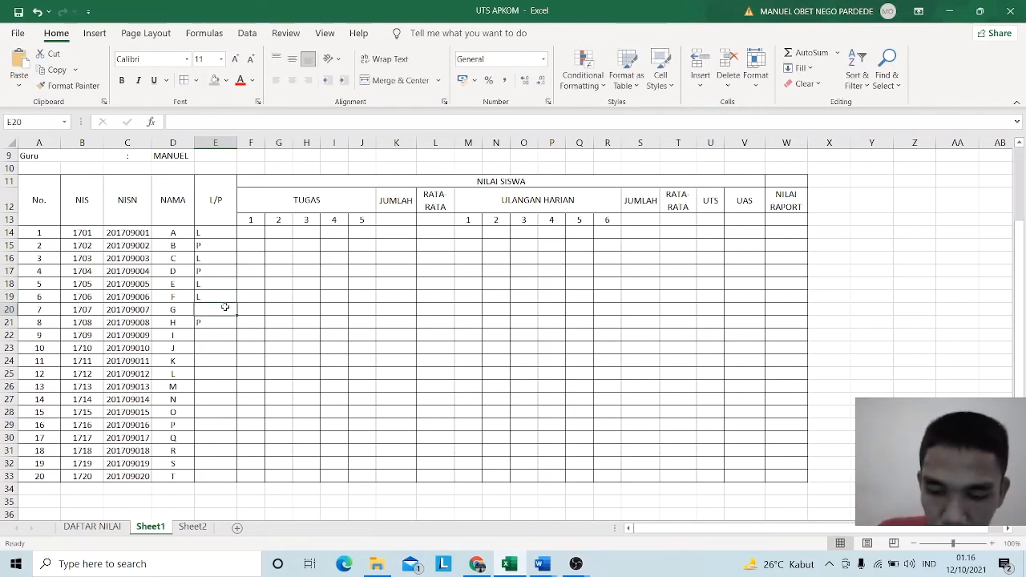
{"action": "type", "text": "P"}
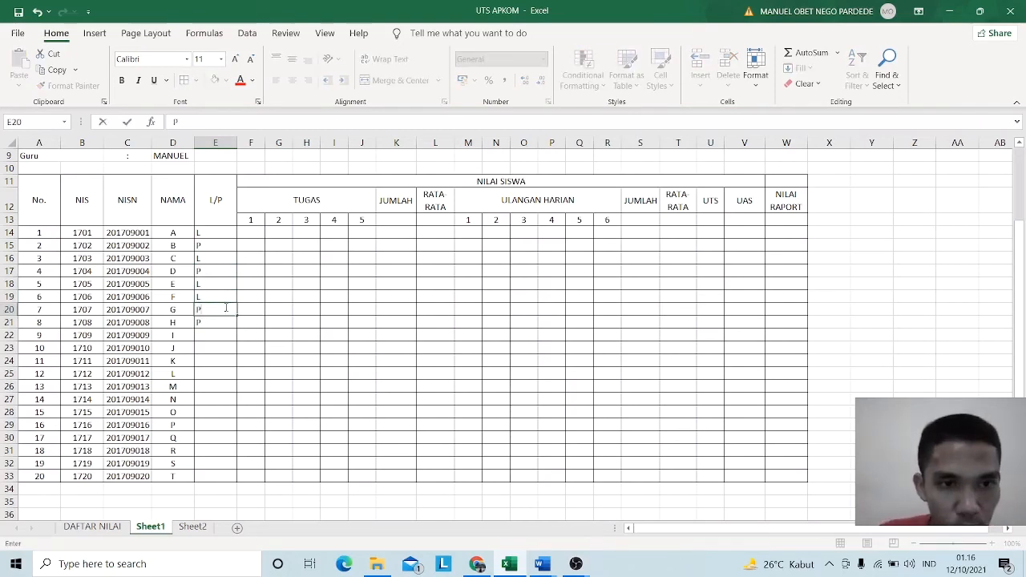
{"action": "key", "text": "Return"}
{"action": "key", "text": "Return"}
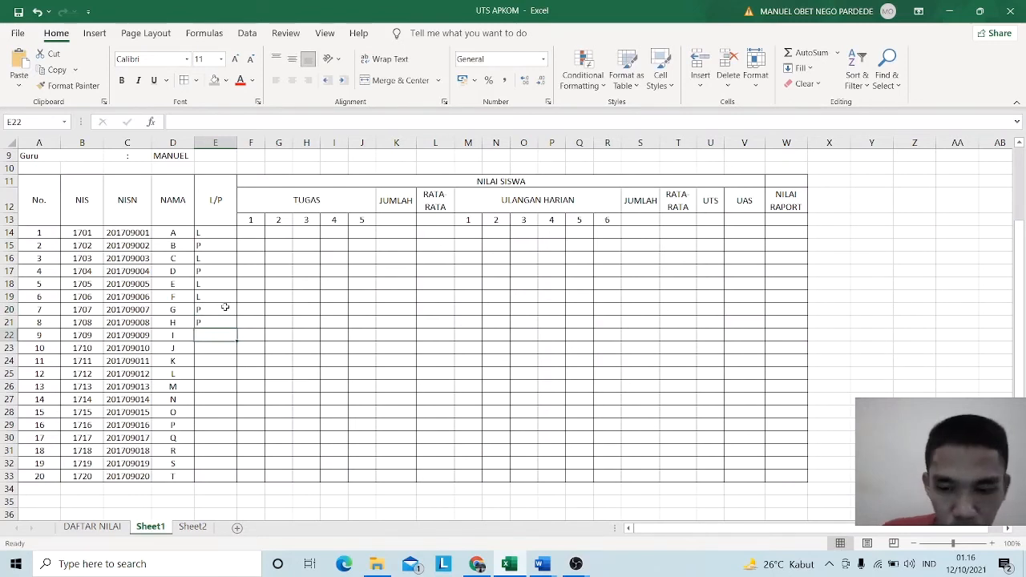
- Enter P, L, P and P in the L/P column for students I to L (E22:E25)
{"action": "type", "text": "P"}
{"action": "key", "text": "Return"}
{"action": "type", "text": "L"}
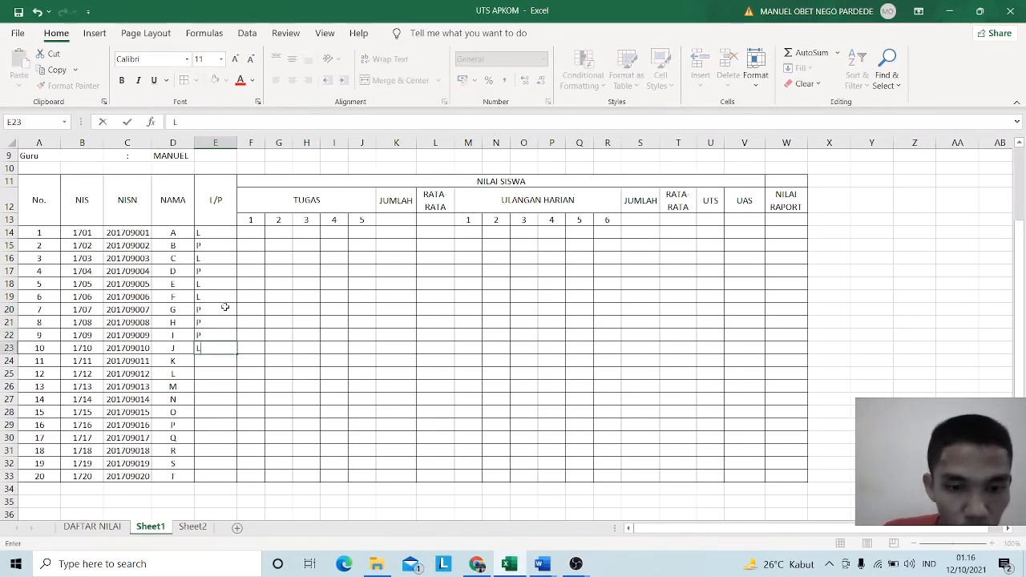
{"action": "key", "text": "Return"}
{"action": "type", "text": "P"}
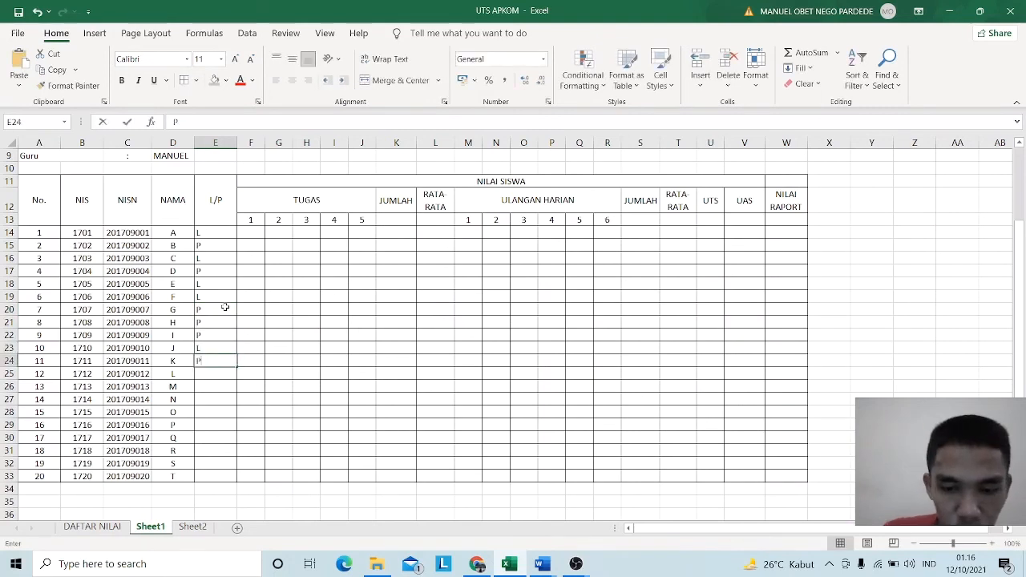
{"action": "key", "text": "Return"}
{"action": "type", "text": "P"}
{"action": "key", "text": "Return"}
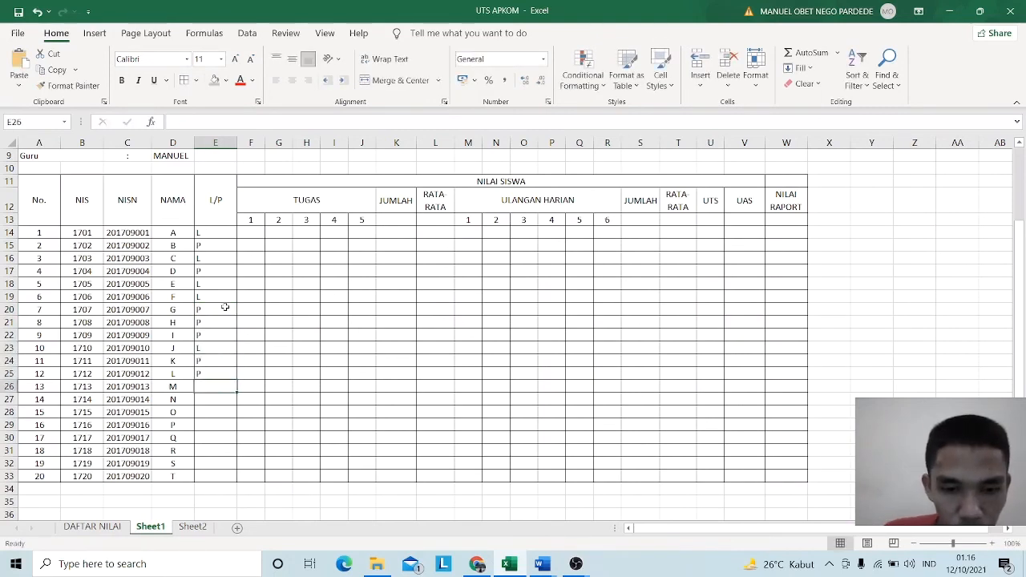
- Enter L, P and L in the L/P column for students M to O (E26:E28)
{"action": "type", "text": "L"}
{"action": "key", "text": "Return"}
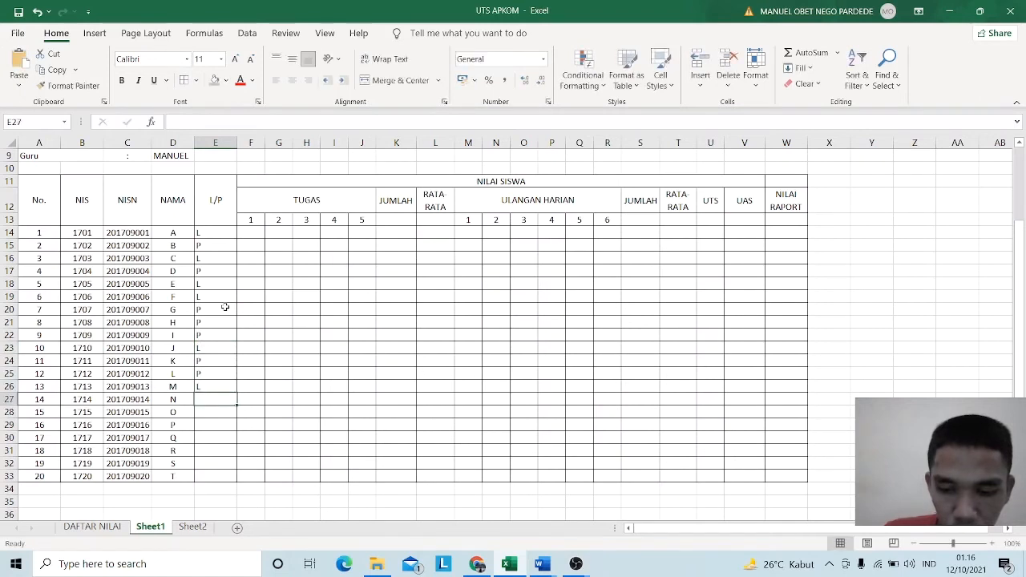
{"action": "type", "text": "P"}
{"action": "key", "text": "Return"}
{"action": "type", "text": "L"}
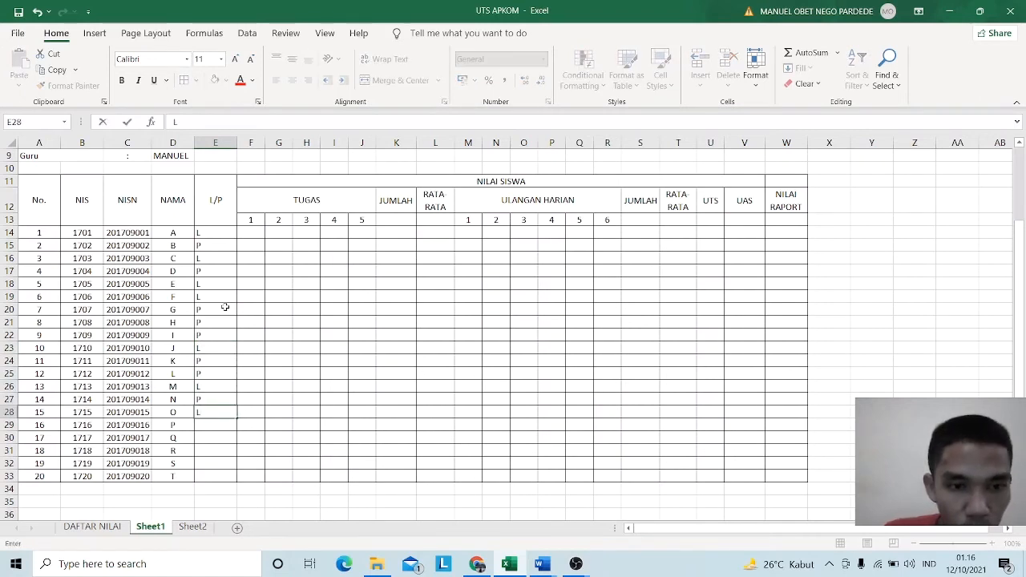
{"action": "key", "text": "Return"}
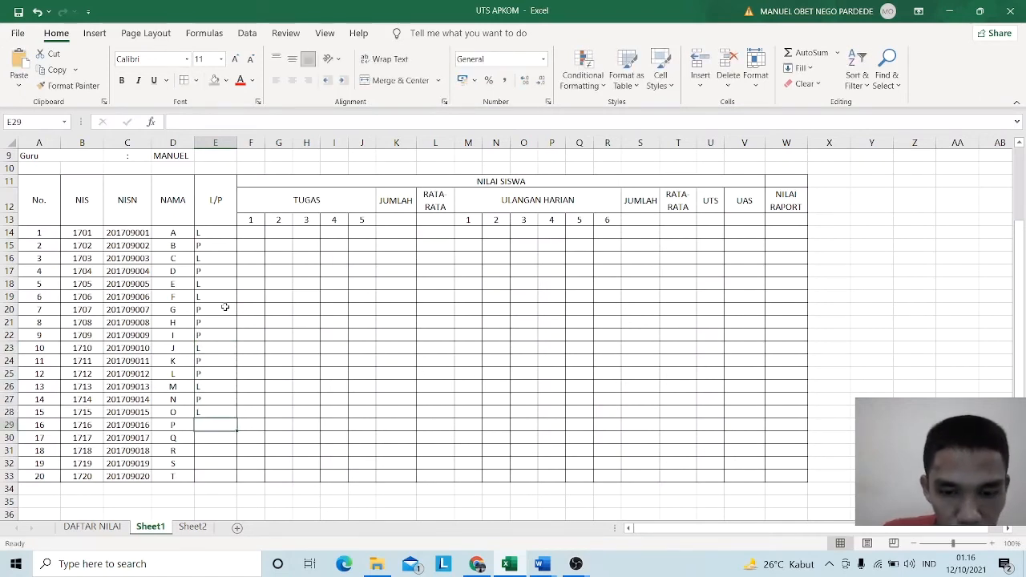
- Enter P, L, L, P and P in the L/P column for students P to T (E29:E33)
{"action": "type", "text": "P"}
{"action": "key", "text": "Return"}
{"action": "type", "text": "L"}
{"action": "key", "text": "Return"}
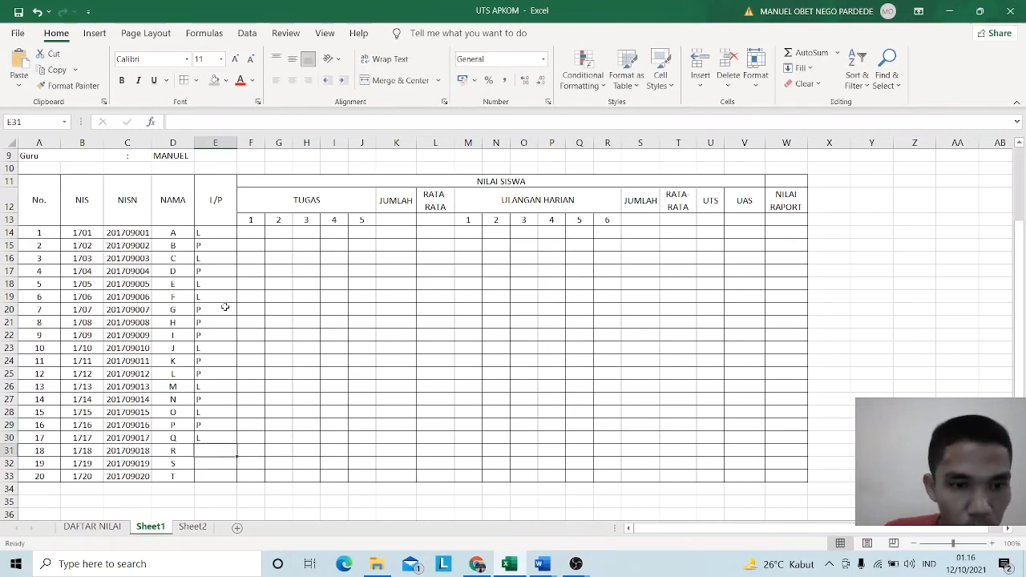
{"action": "type", "text": "L"}
{"action": "key", "text": "Return"}
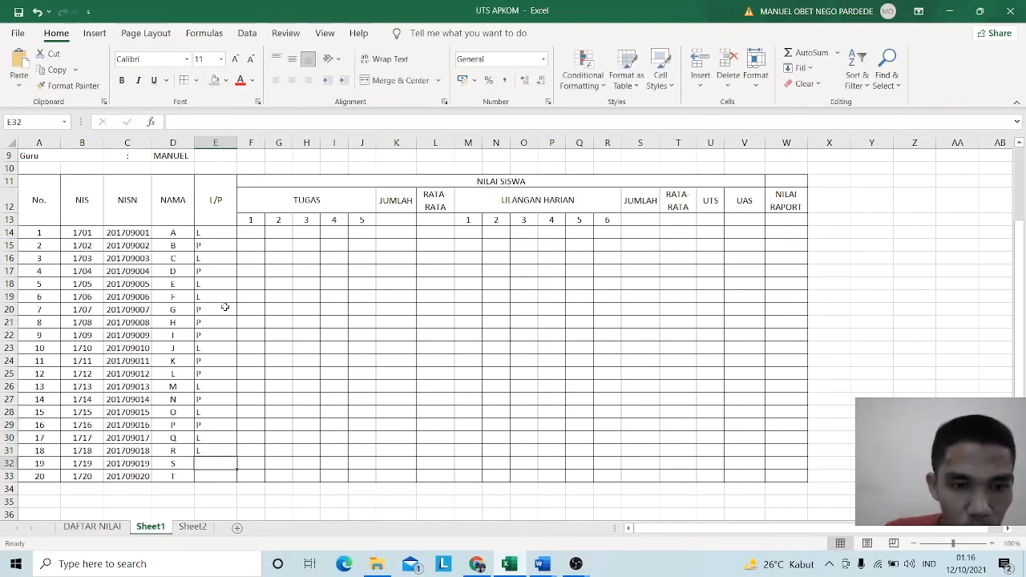
{"action": "type", "text": "P"}
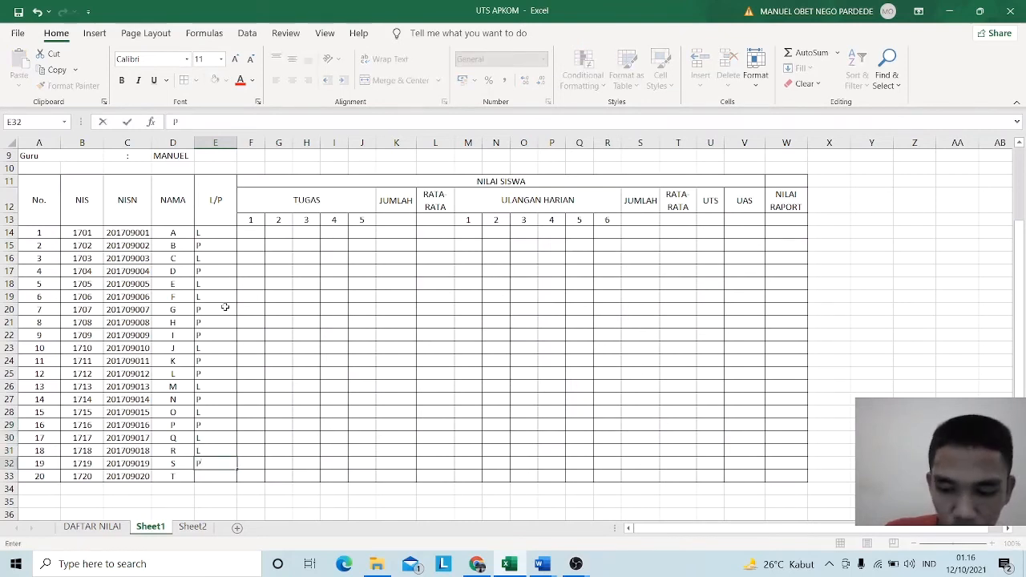
{"action": "key", "text": "Return"}
{"action": "type", "text": "P"}
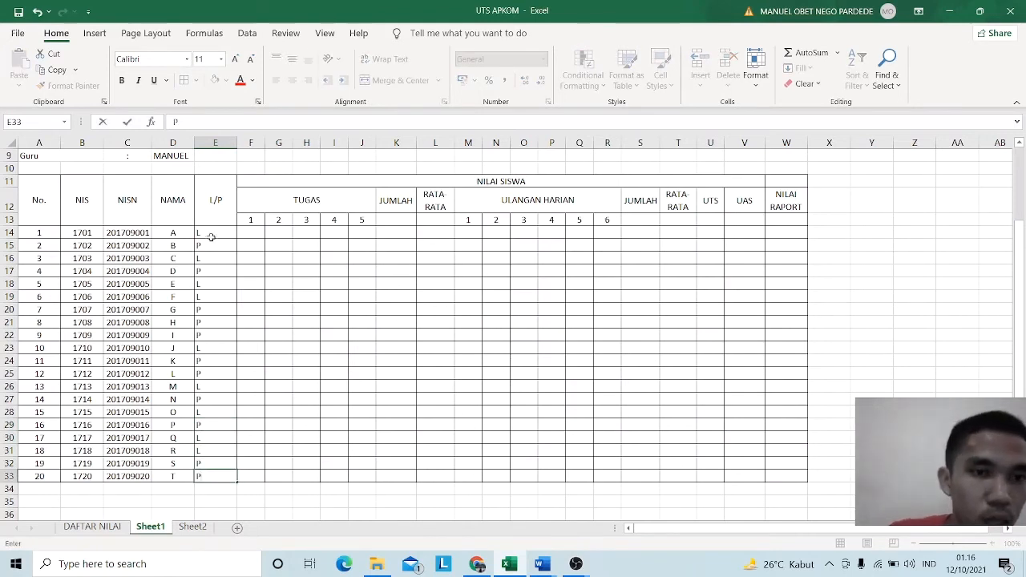
- Center the L/P entries in E14:E33 horizontally and align them to the middle vertically
{"action": "left_click_drag", "start_coordinate": [211, 234], "coordinate": [230, 480]}
{"action": "left_click", "coordinate": [292, 80]}
{"action": "left_click", "coordinate": [285, 33]}
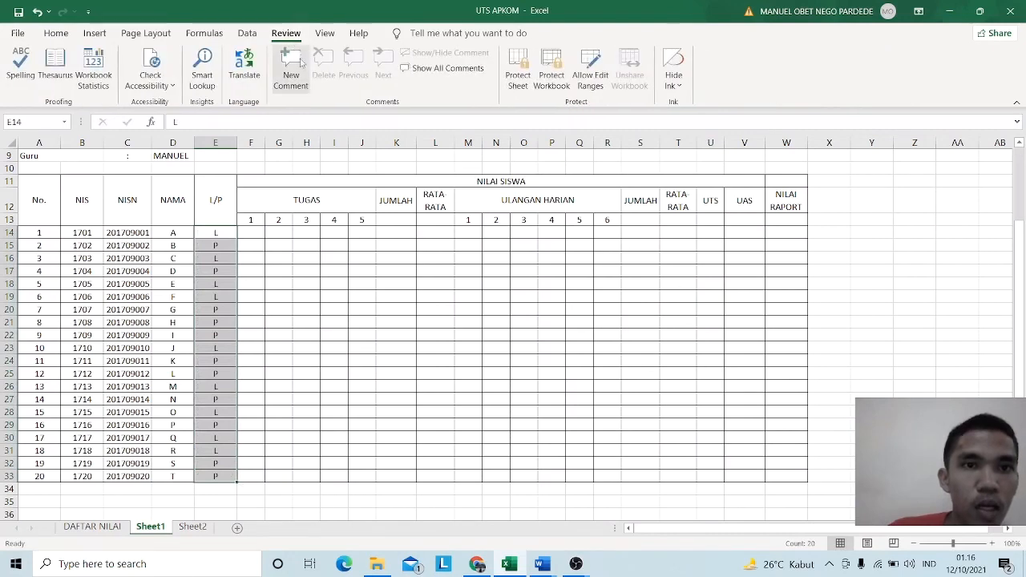
{"action": "left_click", "coordinate": [18, 33]}
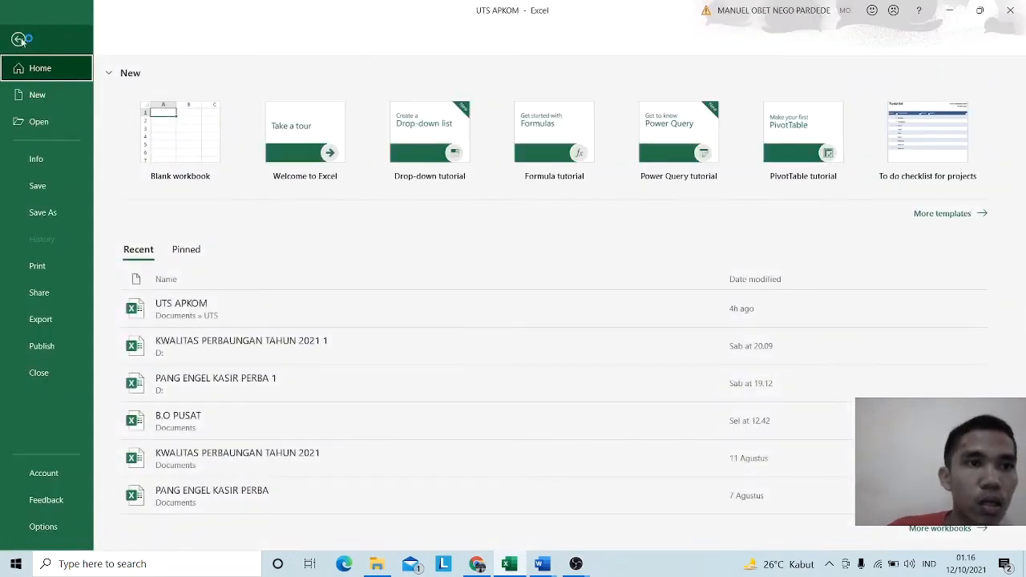
{"action": "left_click", "coordinate": [18, 39]}
{"action": "left_click", "coordinate": [54, 36]}
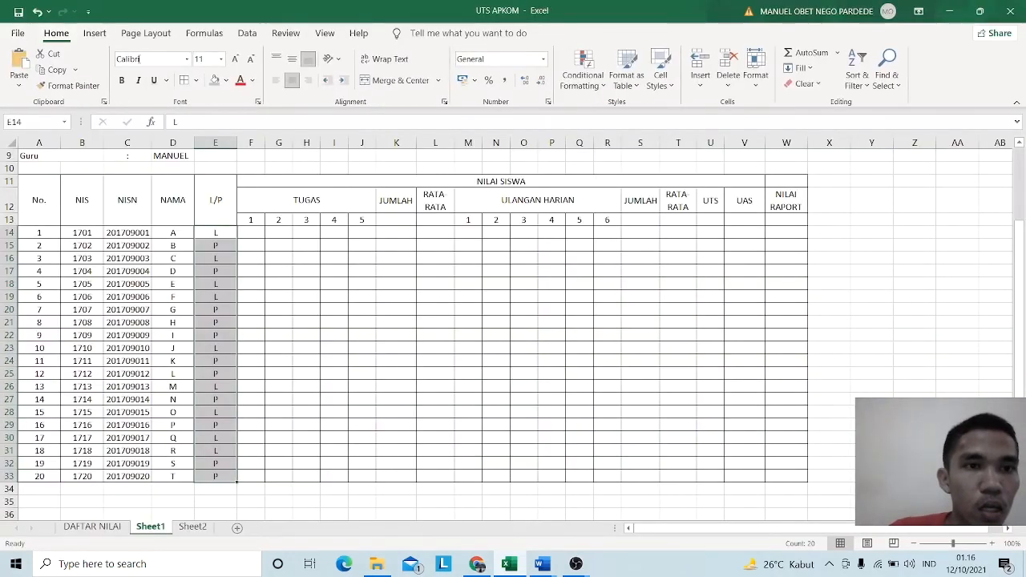
{"action": "left_click", "coordinate": [294, 62]}
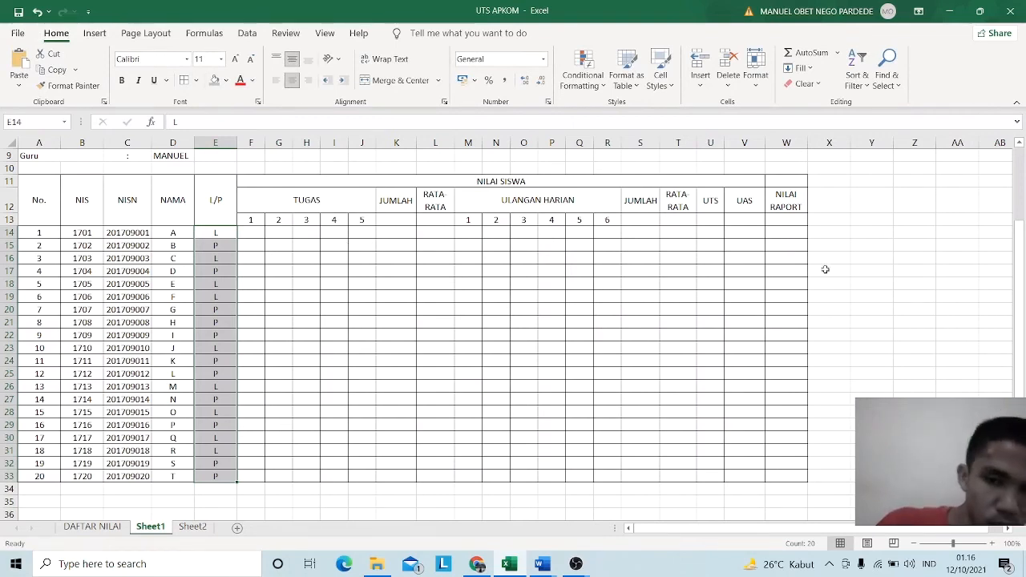
- Enter =RANDBETWEEN(70;100) in Y13 and fill the formula down to Y33
{"action": "left_click", "coordinate": [865, 222]}
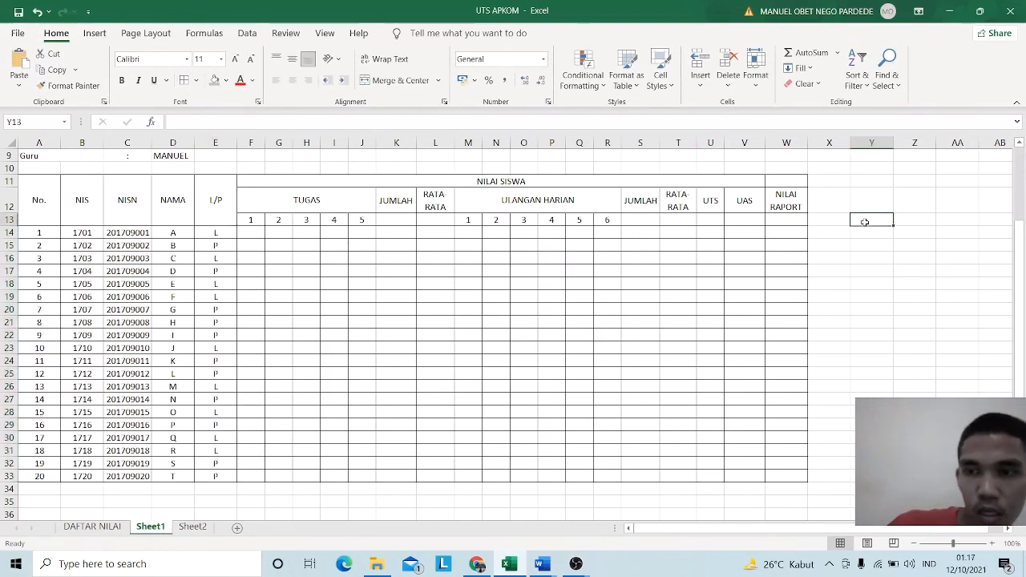
{"action": "type", "text": "="}
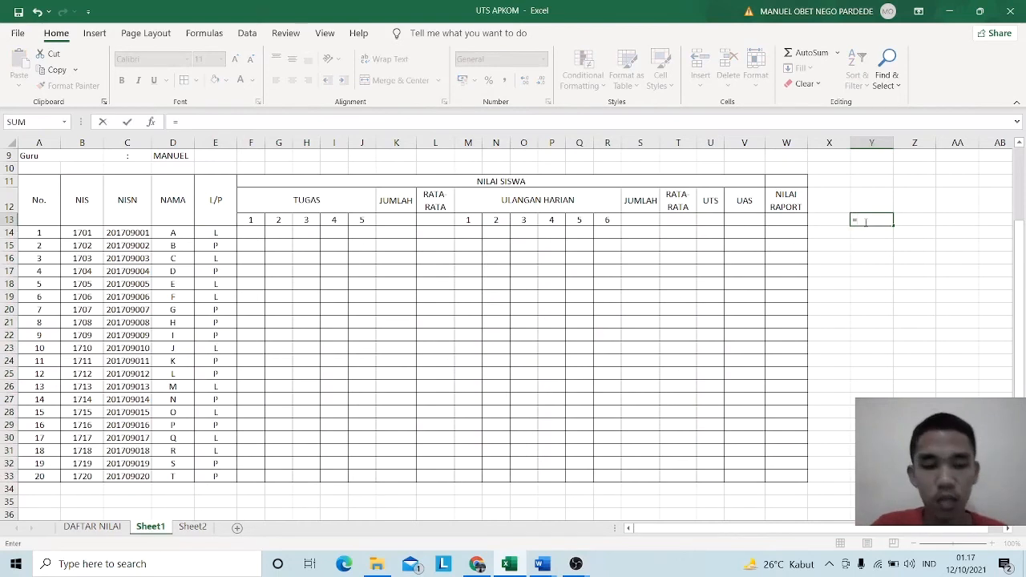
{"action": "type", "text": "RAN"}
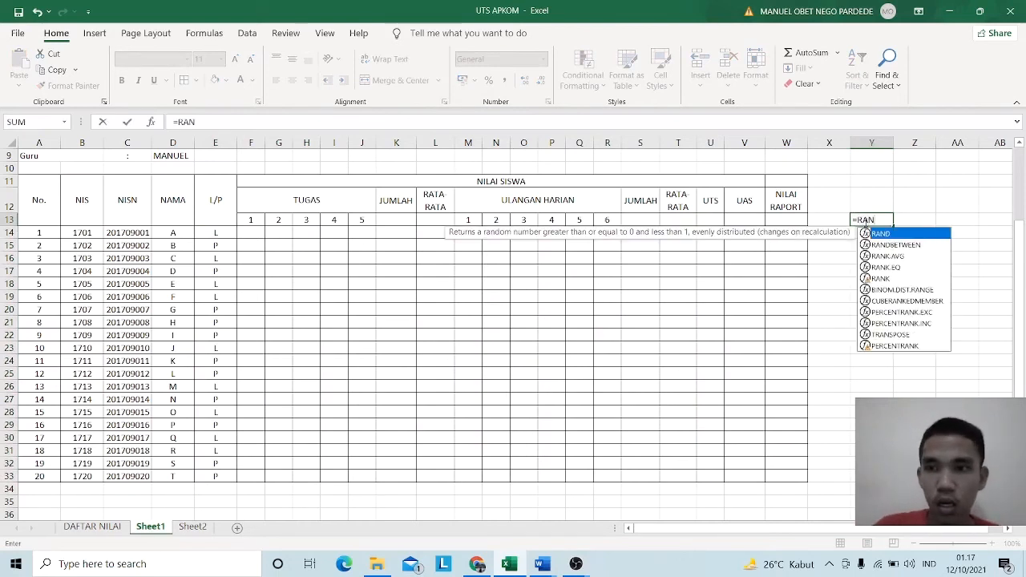
{"action": "left_click", "coordinate": [933, 244]}
{"action": "double_click", "coordinate": [933, 245]}
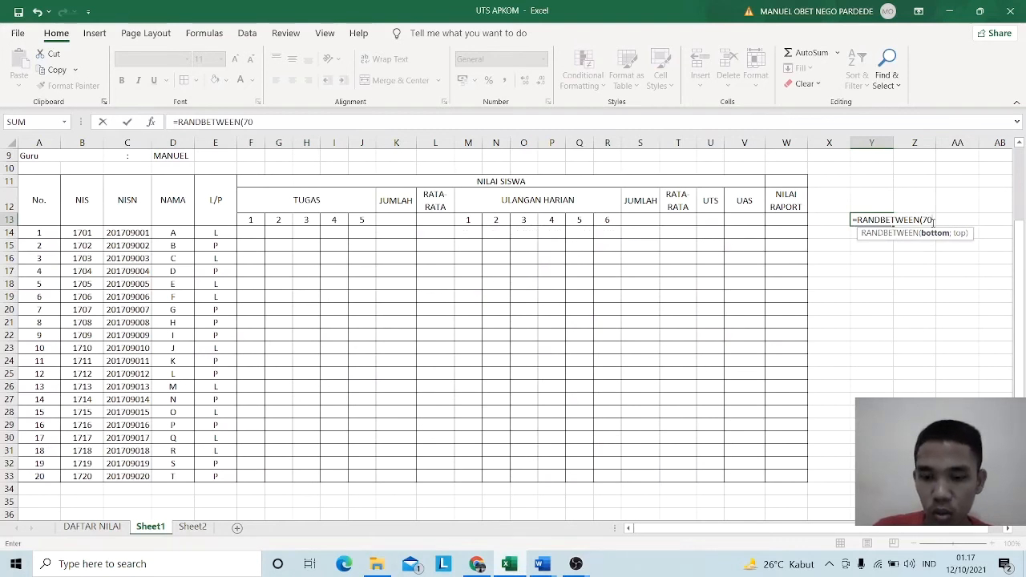
{"action": "type", "text": "70;100"}
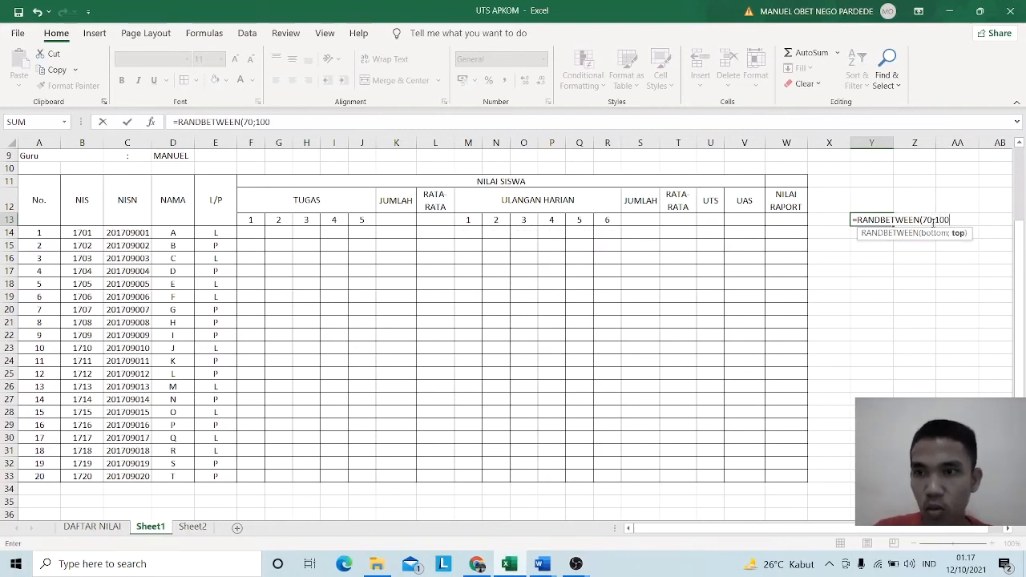
{"action": "type", "text": ")"}
{"action": "key", "text": "Return"}
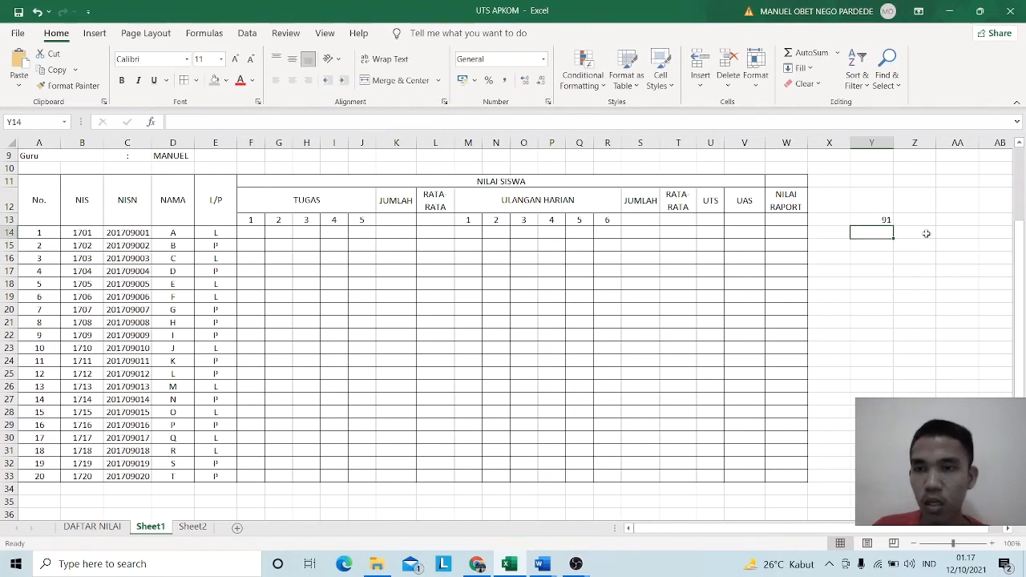
{"action": "left_click", "coordinate": [880, 218]}
{"action": "left_click_drag", "start_coordinate": [892, 227], "coordinate": [892, 478]}
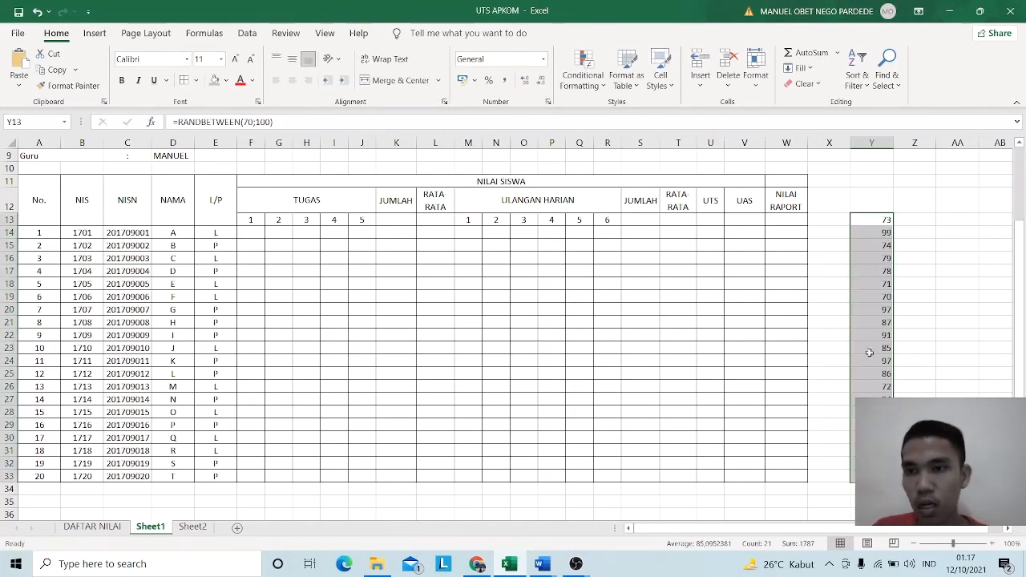
- Copy the random numbers in Y13:Y33 and paste them as values into the TUGAS 1 column starting at F14
{"action": "right_click", "coordinate": [863, 226]}
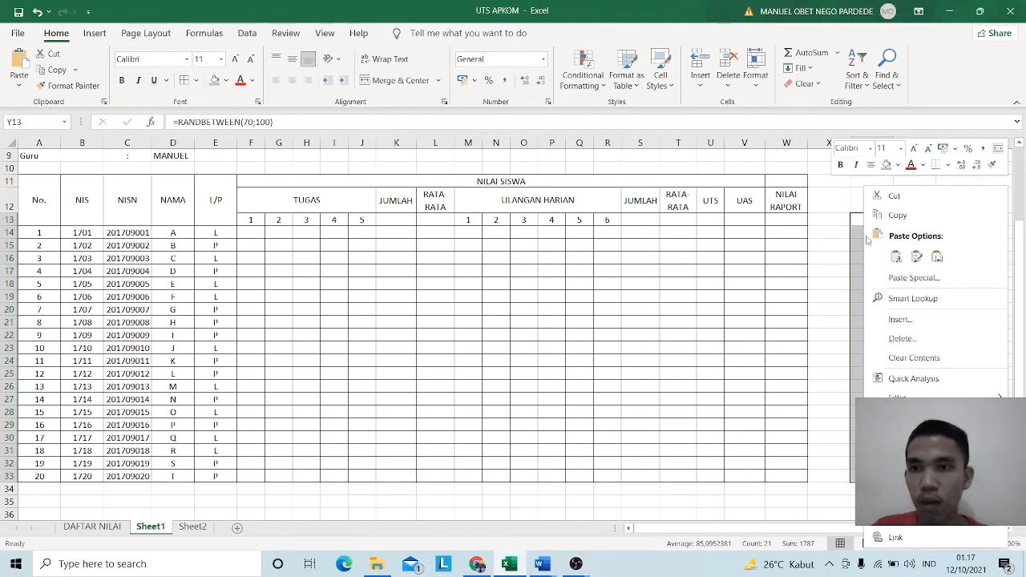
{"action": "left_click", "coordinate": [896, 213]}
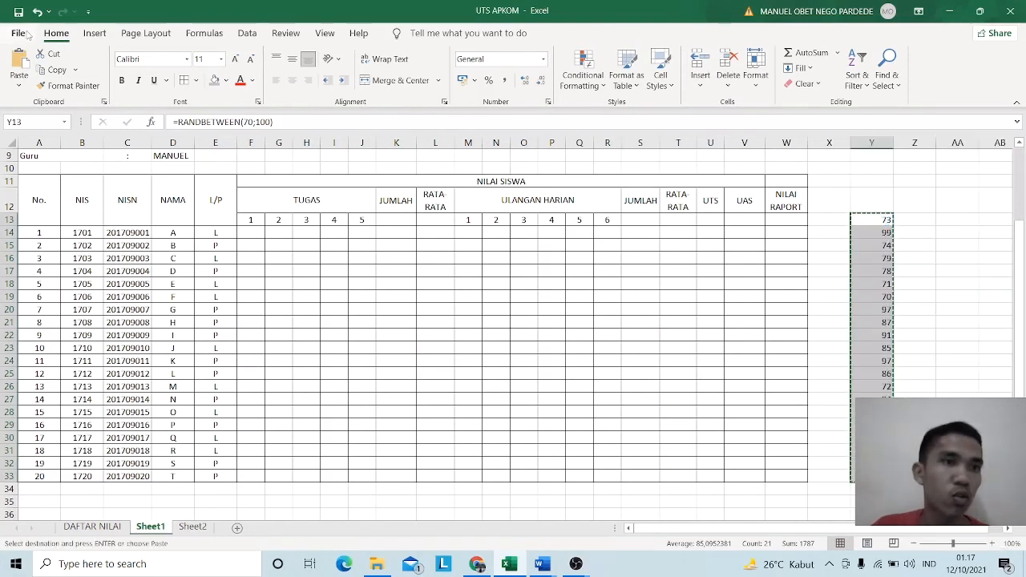
{"action": "left_click", "coordinate": [19, 81]}
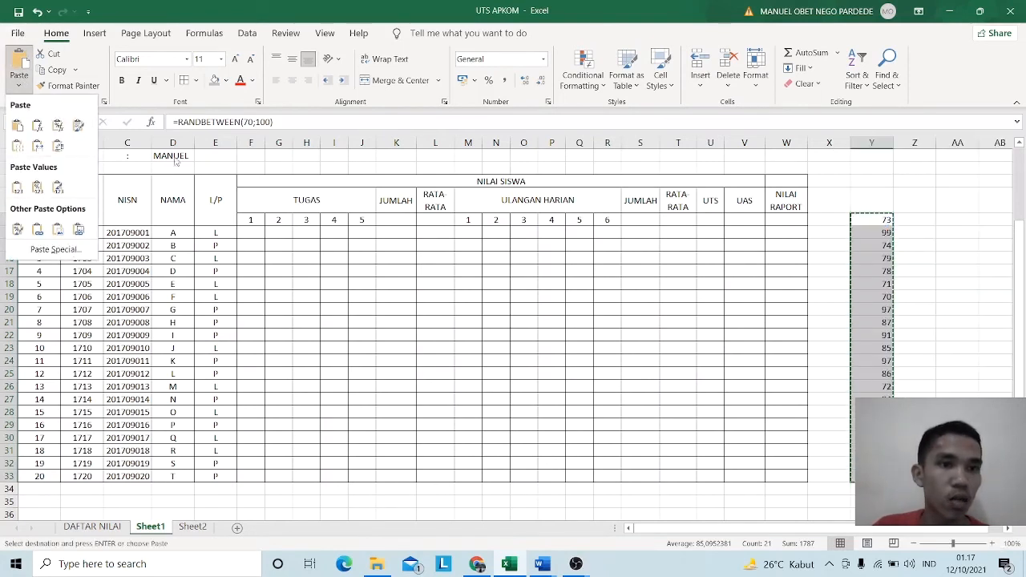
{"action": "left_click", "coordinate": [257, 234]}
{"action": "left_click", "coordinate": [251, 232]}
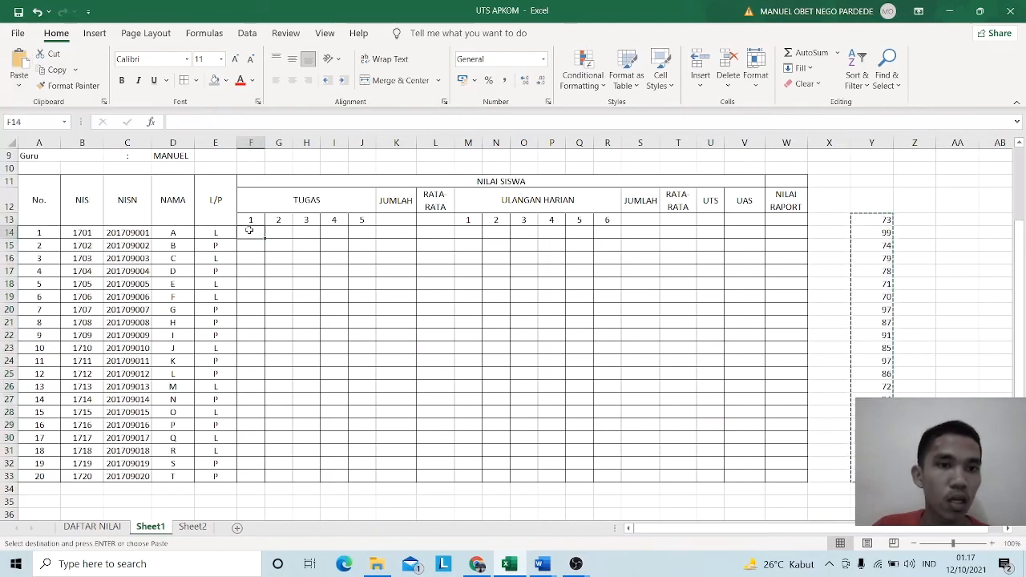
{"action": "left_click", "coordinate": [20, 83]}
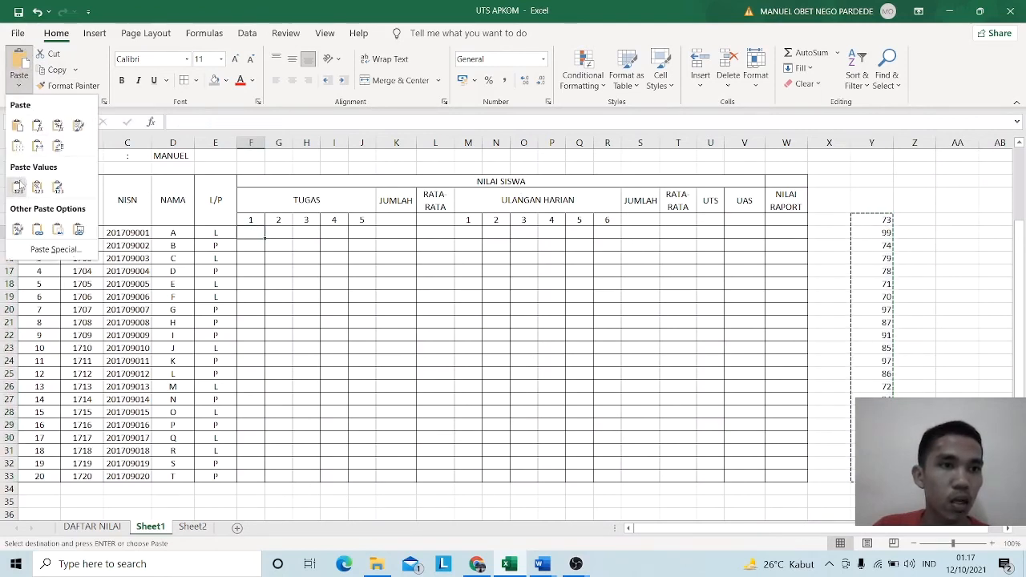
{"action": "left_click", "coordinate": [16, 187]}
- Paste the copied random numbers as values into the TUGAS 2 and 3 columns, starting at G14 and H14
{"action": "key", "text": "Right"}
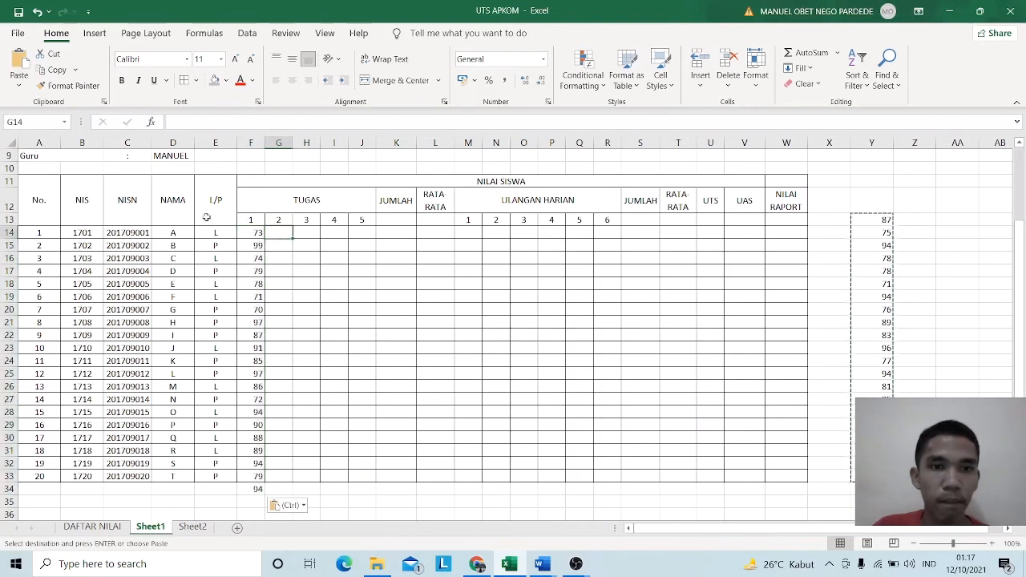
{"action": "left_click", "coordinate": [20, 83]}
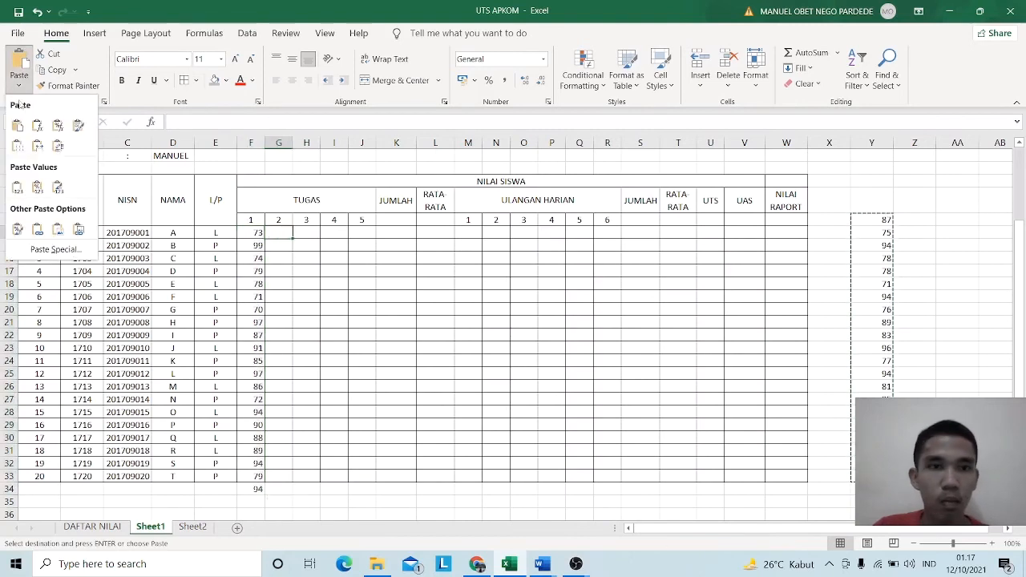
{"action": "left_click", "coordinate": [17, 187]}
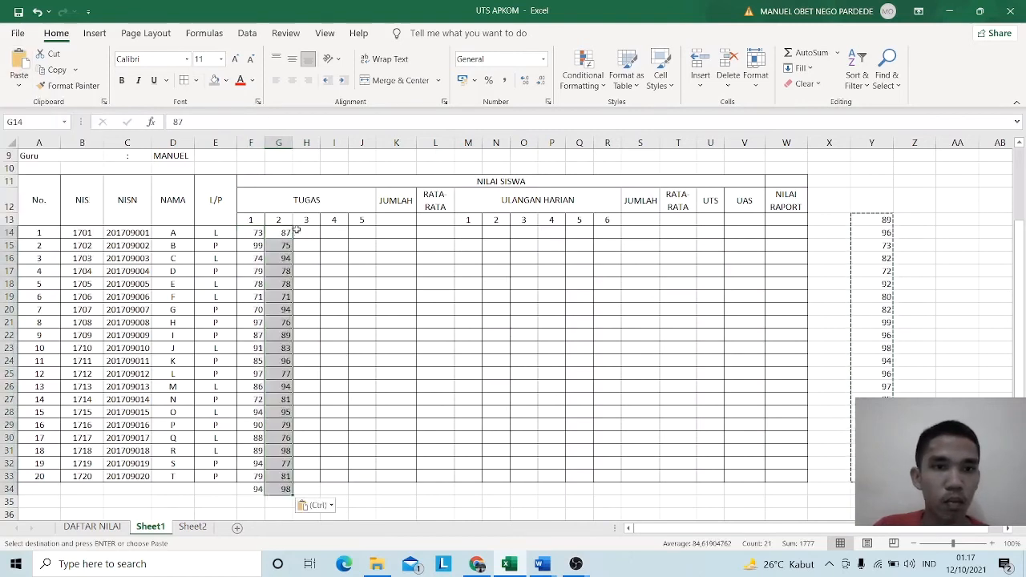
{"action": "key", "text": "Right"}
{"action": "left_click", "coordinate": [20, 83]}
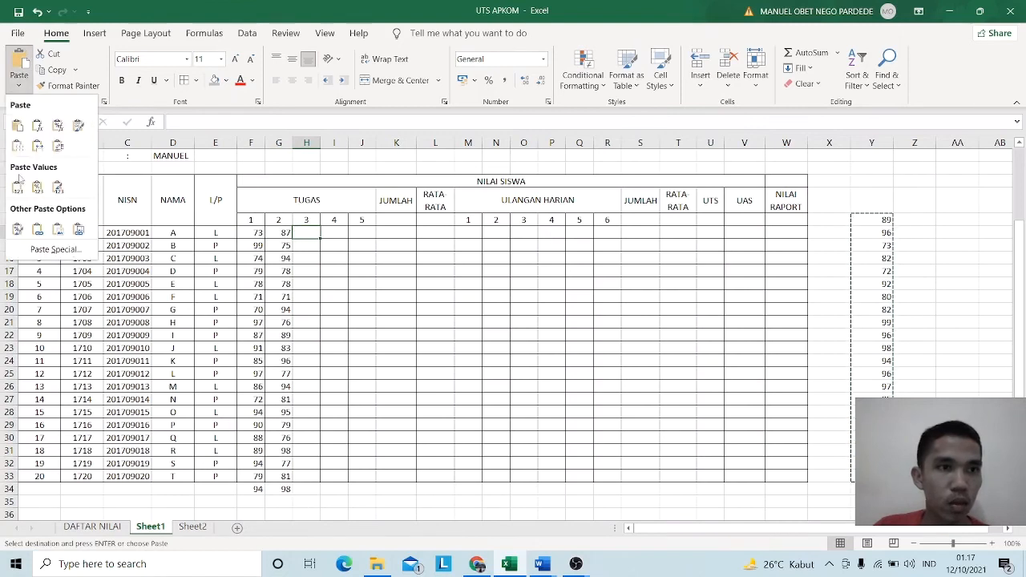
{"action": "left_click", "coordinate": [18, 187]}
- Paste the copied random numbers as values into the TUGAS 4 and 5 columns, starting at I14 and J14
{"action": "key", "text": "Right"}
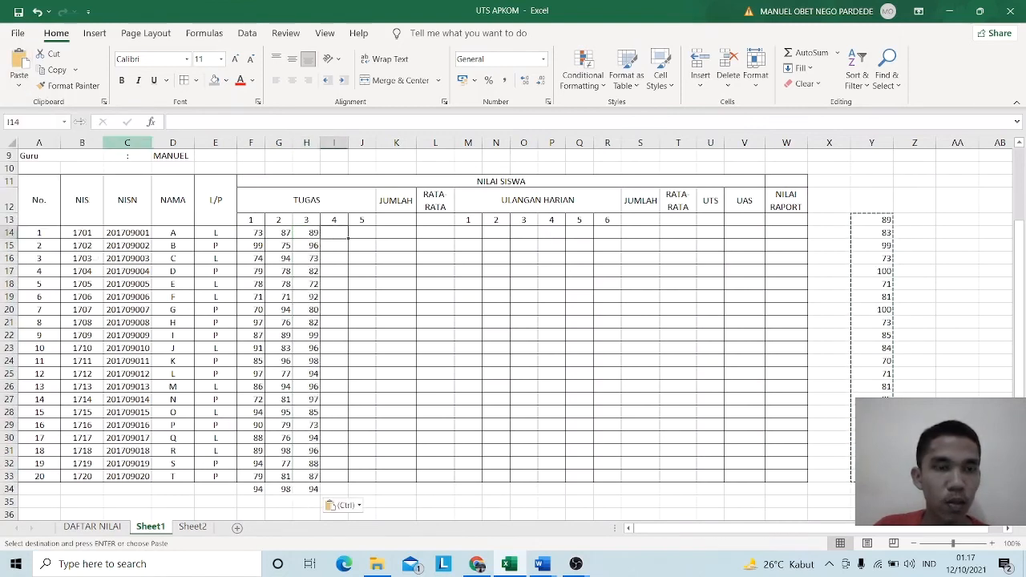
{"action": "left_click", "coordinate": [20, 84]}
{"action": "left_click", "coordinate": [17, 186]}
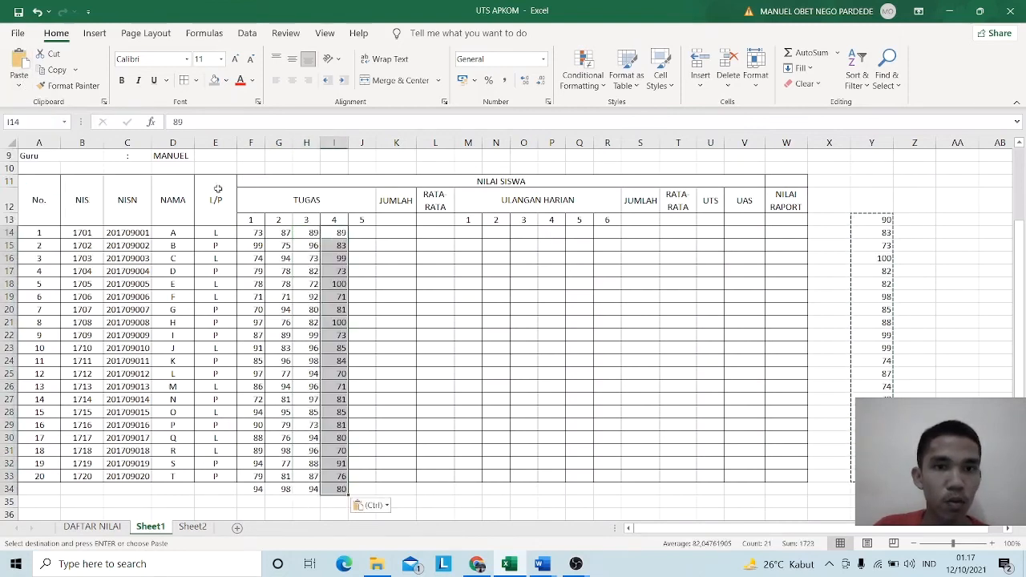
{"action": "left_click", "coordinate": [358, 232]}
{"action": "left_click", "coordinate": [19, 80]}
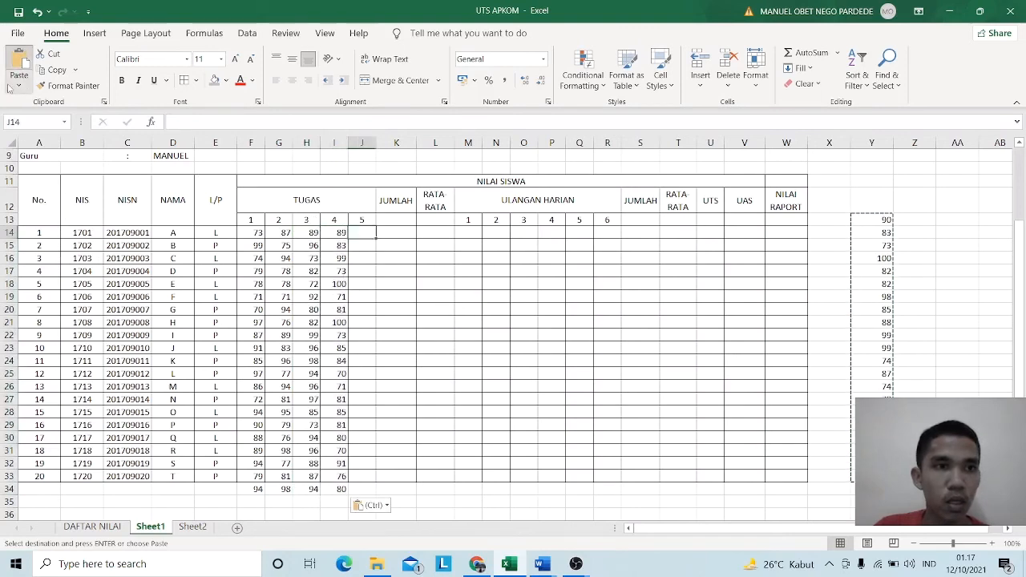
{"action": "left_click", "coordinate": [17, 188]}
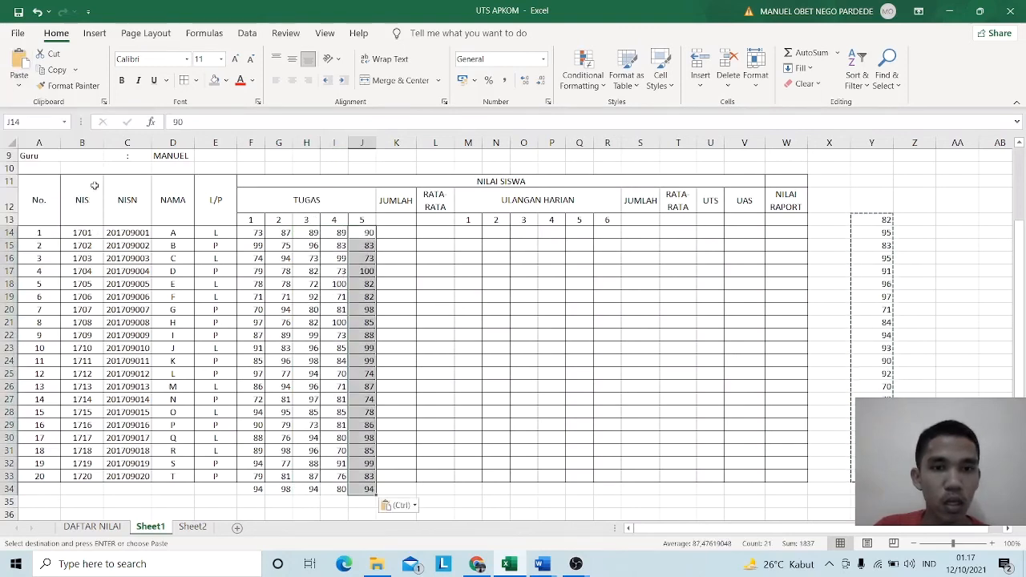
- Paste the copied random numbers as values into the ULANGAN HARIAN 1 and 2 columns, starting at M14 and N14
{"action": "left_click", "coordinate": [468, 232]}
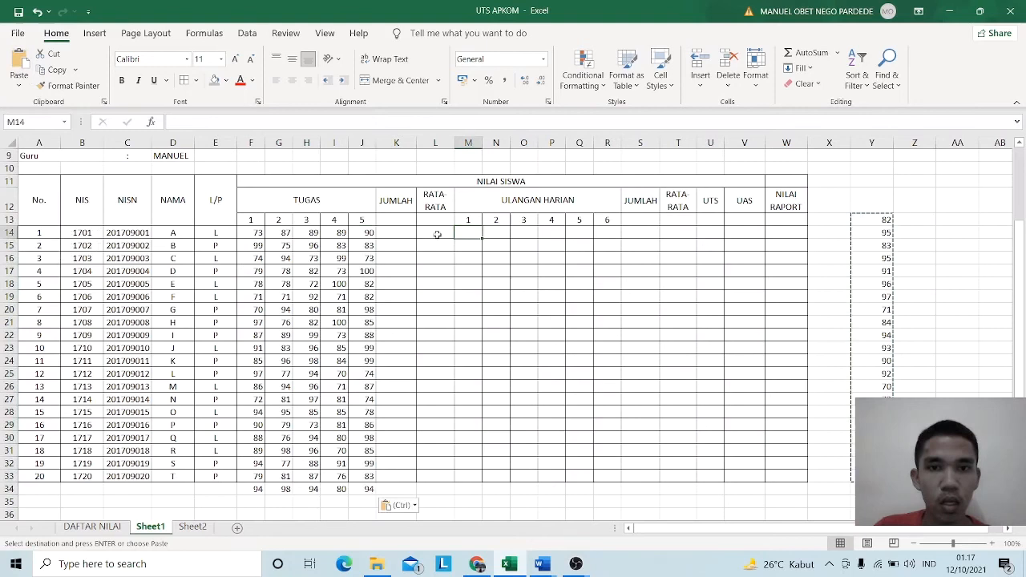
{"action": "left_click", "coordinate": [20, 81]}
{"action": "left_click", "coordinate": [18, 187]}
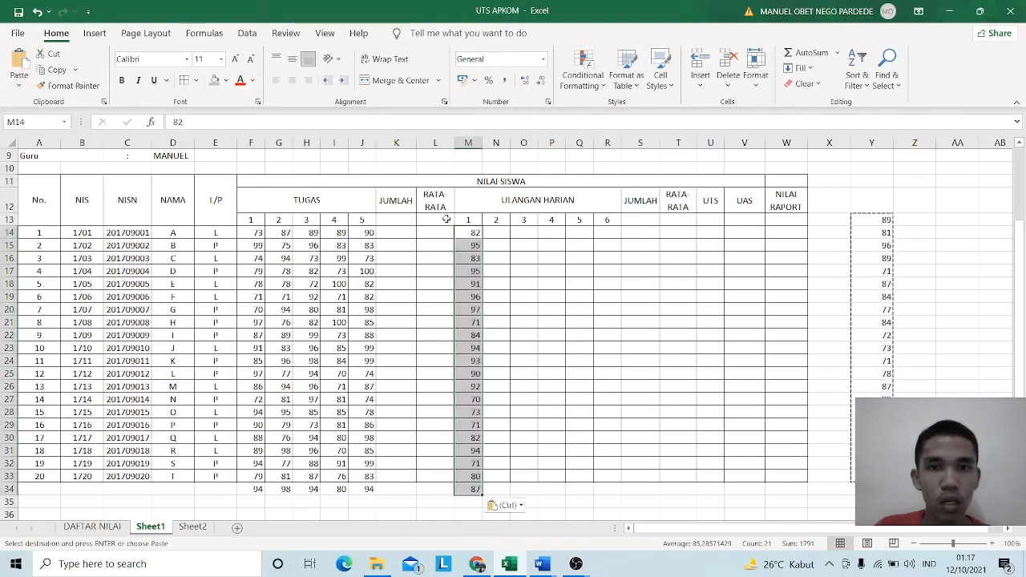
{"action": "left_click", "coordinate": [486, 230]}
{"action": "left_click", "coordinate": [19, 80]}
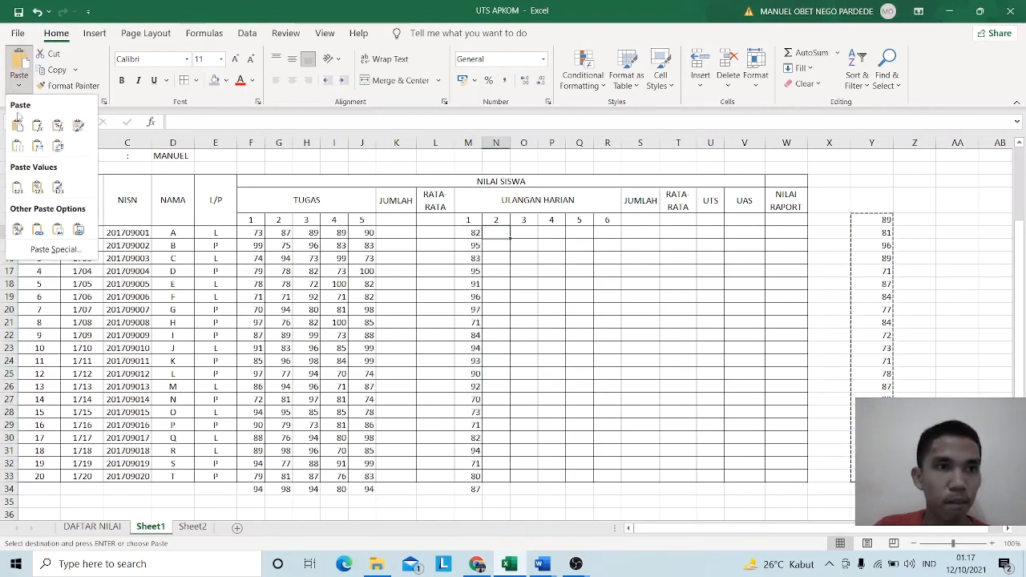
{"action": "left_click", "coordinate": [17, 187]}
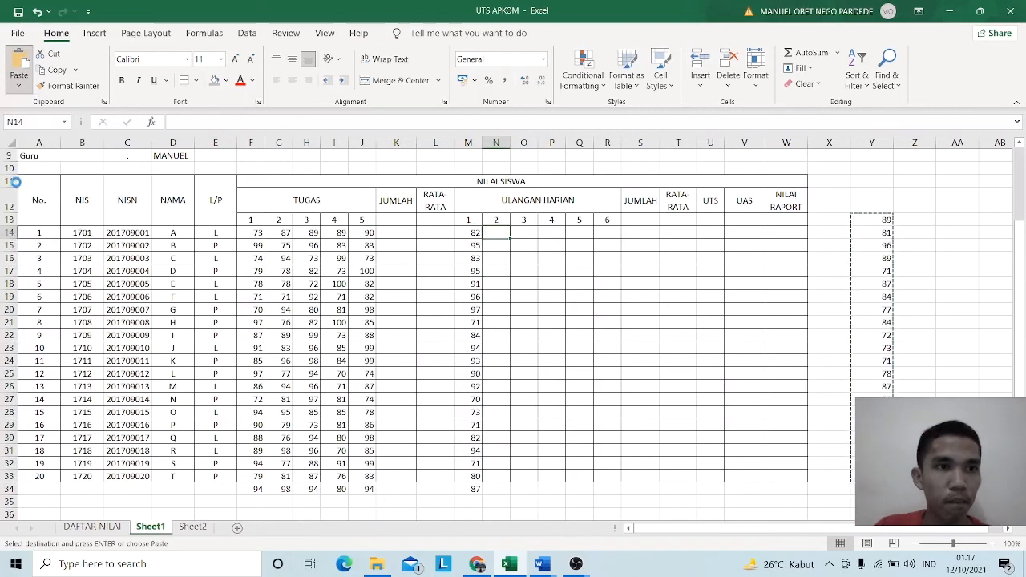
- Paste the copied random numbers as values into the ULANGAN HARIAN 3 and 4 columns, starting at O14 and P14
{"action": "left_click", "coordinate": [513, 236]}
{"action": "left_click", "coordinate": [16, 86]}
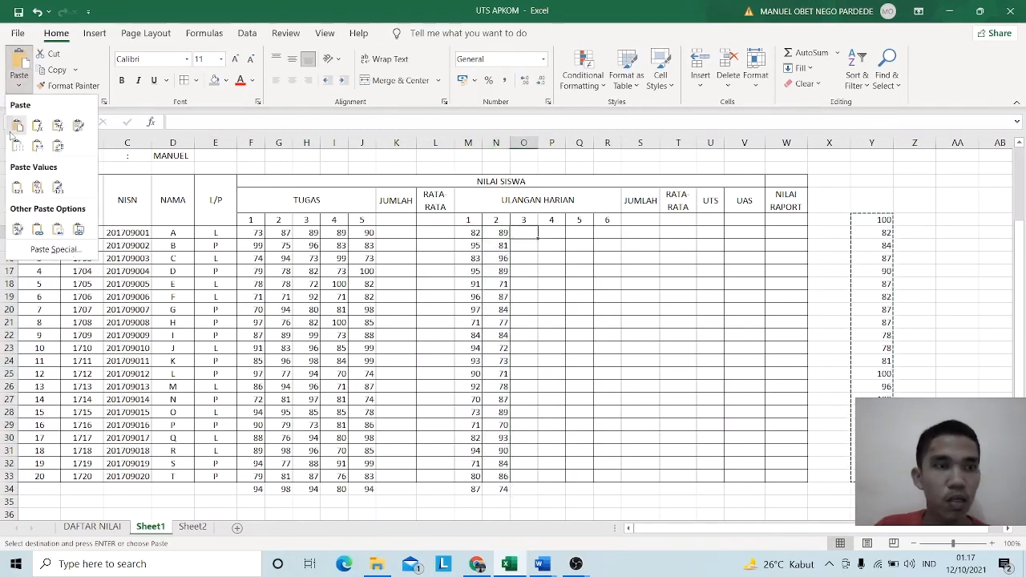
{"action": "left_click", "coordinate": [17, 187]}
{"action": "left_click", "coordinate": [542, 234]}
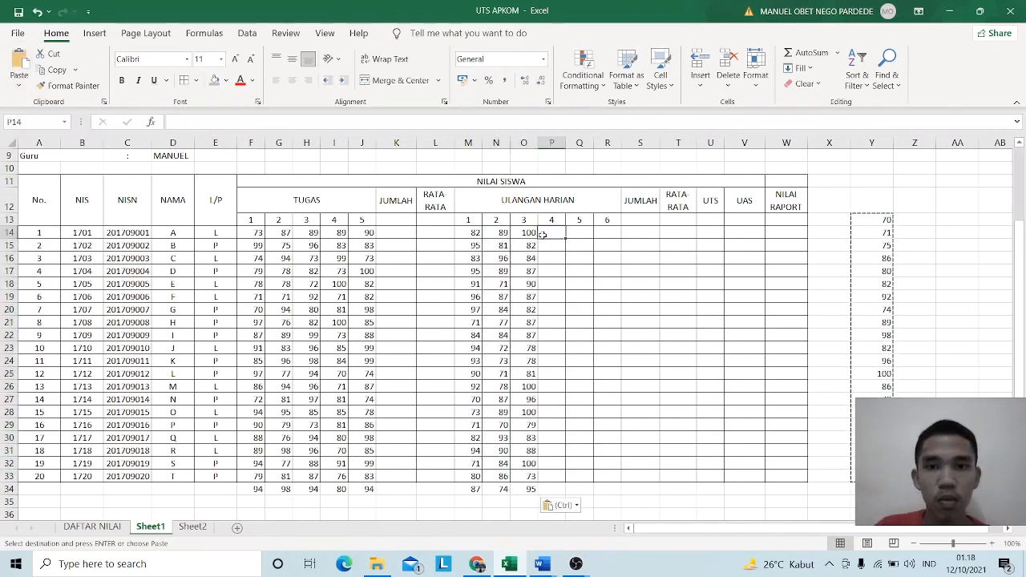
{"action": "left_click", "coordinate": [19, 84]}
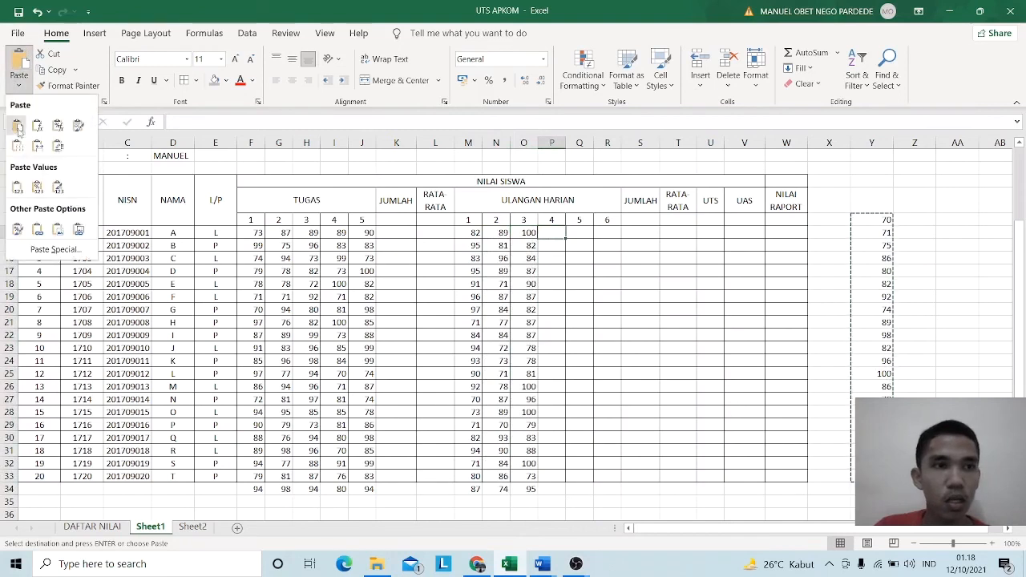
{"action": "left_click", "coordinate": [17, 188]}
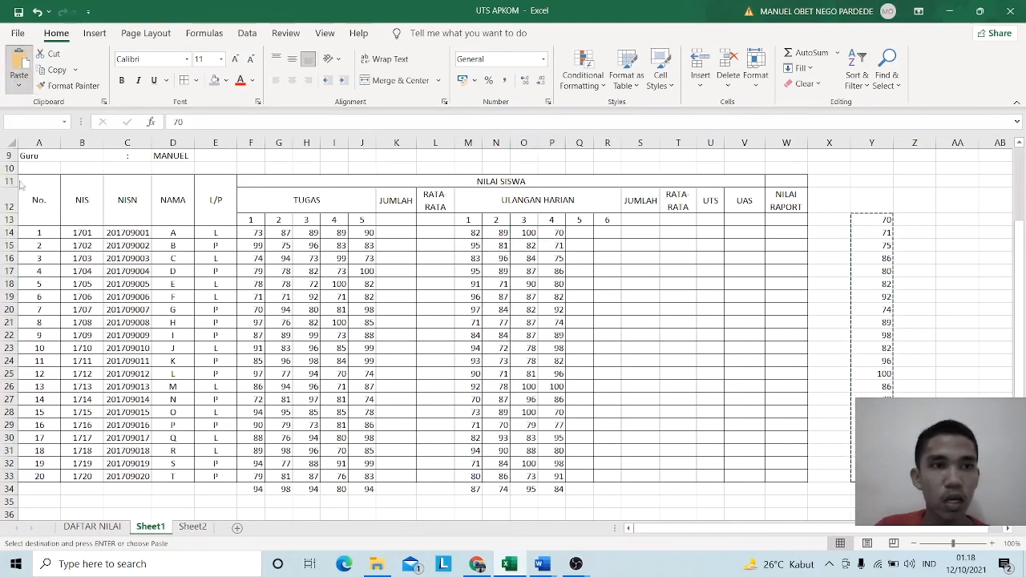
- Paste the copied random numbers as values into the ULANGAN HARIAN 5 and 6 columns, starting at Q14 and R14
{"action": "left_click", "coordinate": [573, 233]}
{"action": "left_click", "coordinate": [22, 83]}
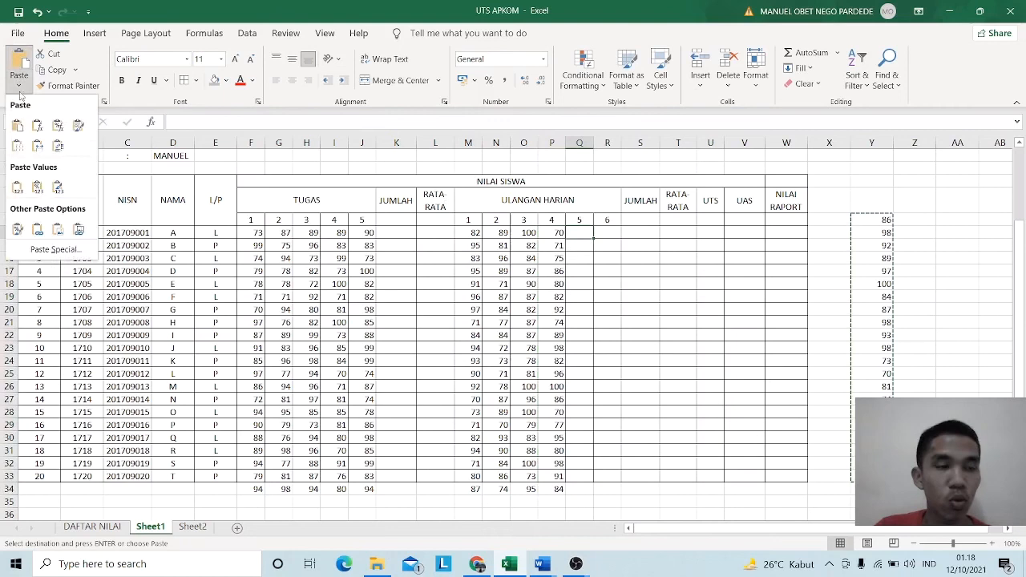
{"action": "left_click", "coordinate": [16, 186]}
{"action": "left_click", "coordinate": [597, 232]}
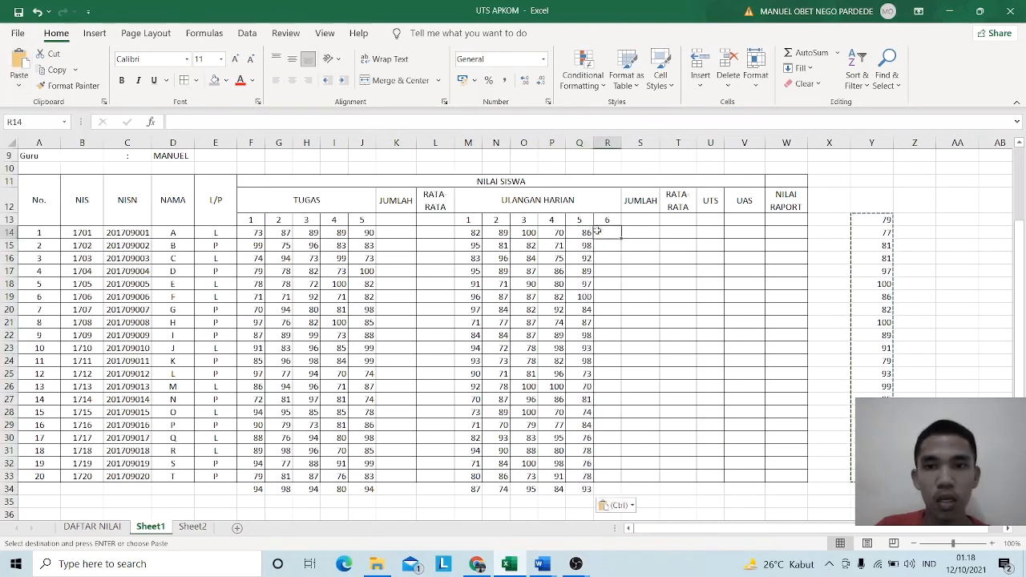
{"action": "left_click", "coordinate": [19, 84]}
{"action": "left_click", "coordinate": [12, 183]}
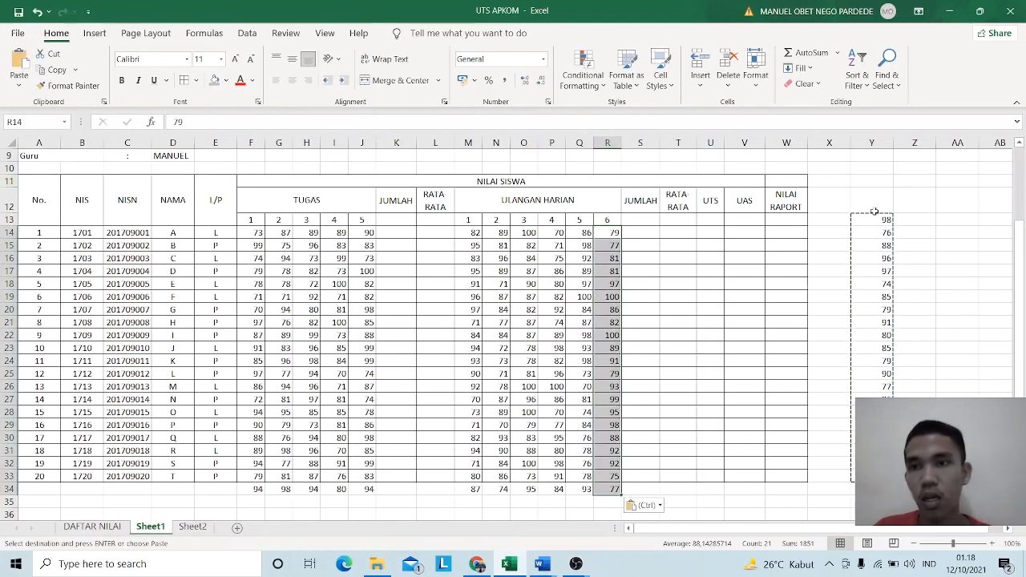
- Remove the random-number helper formulas from column Y
{"action": "left_click", "coordinate": [865, 155]}
{"action": "left_click", "coordinate": [868, 143]}
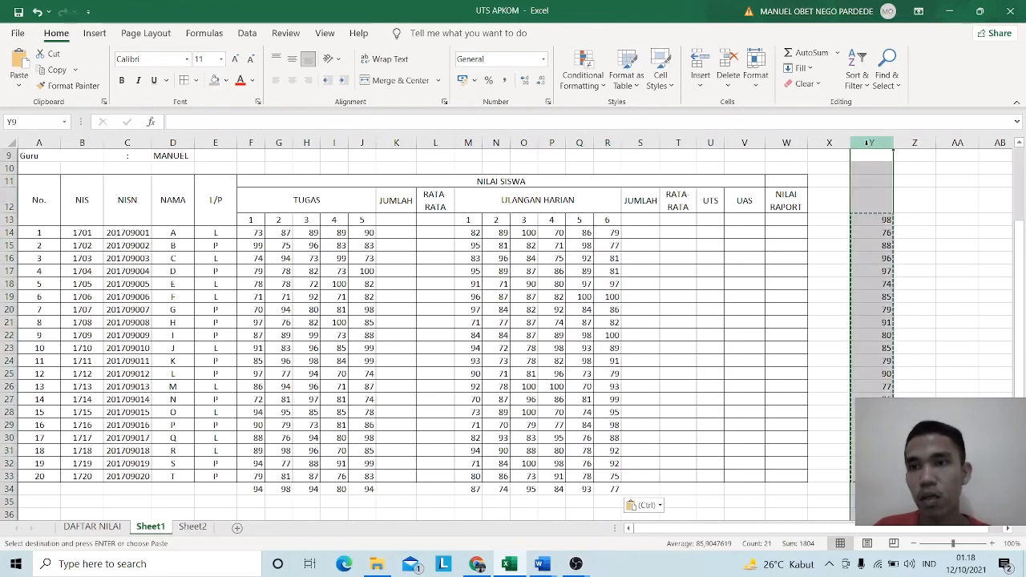
{"action": "right_click", "coordinate": [868, 144]}
{"action": "left_click", "coordinate": [917, 297]}
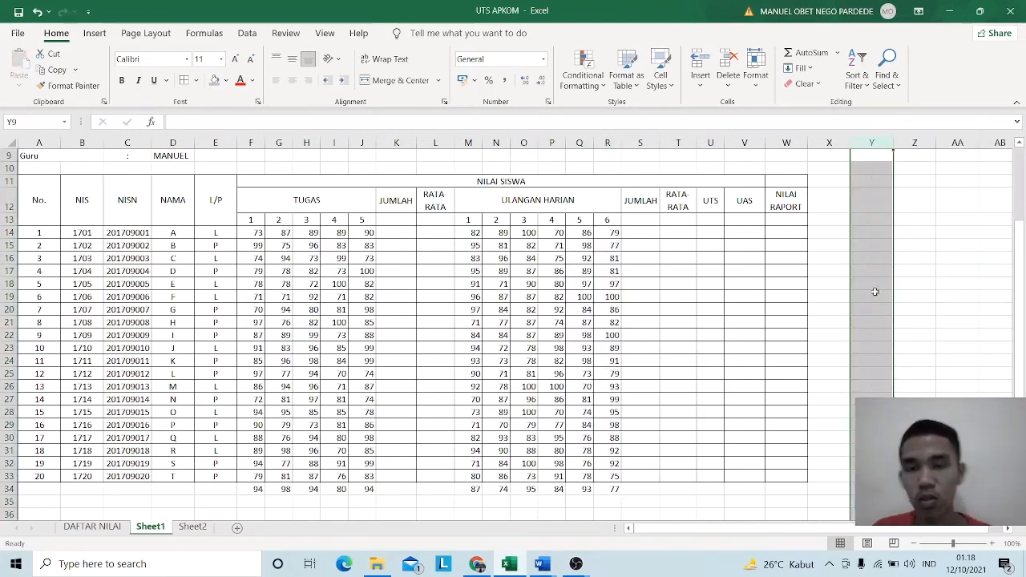
- Merge the TUGAS section's JUMLAH and RATA-RATA headers in columns K and L vertically across rows 12 and 13
{"action": "left_click", "coordinate": [388, 231]}
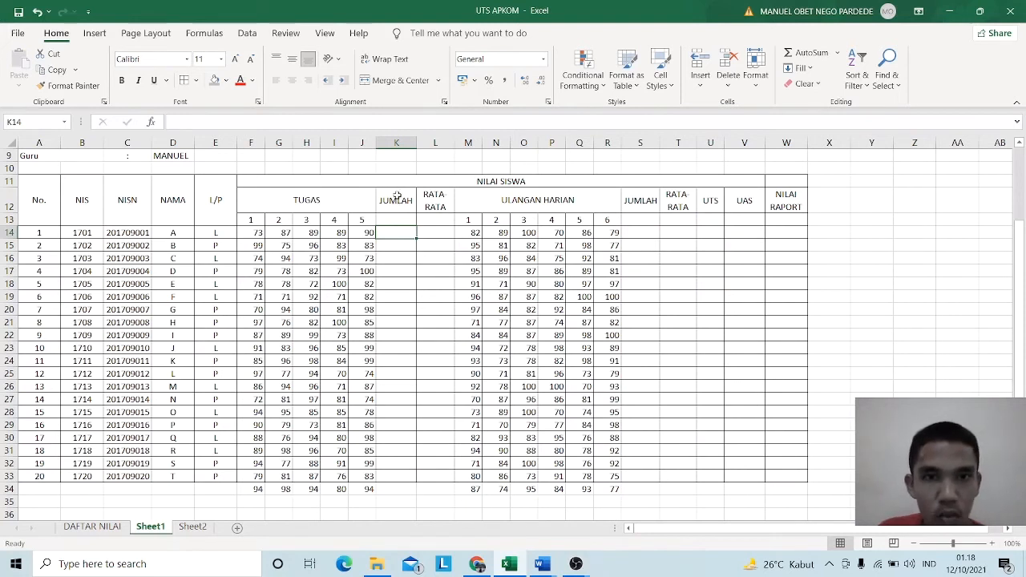
{"action": "left_click", "coordinate": [396, 196]}
{"action": "left_click_drag", "start_coordinate": [396, 206], "coordinate": [435, 218]}
{"action": "left_click", "coordinate": [398, 81]}
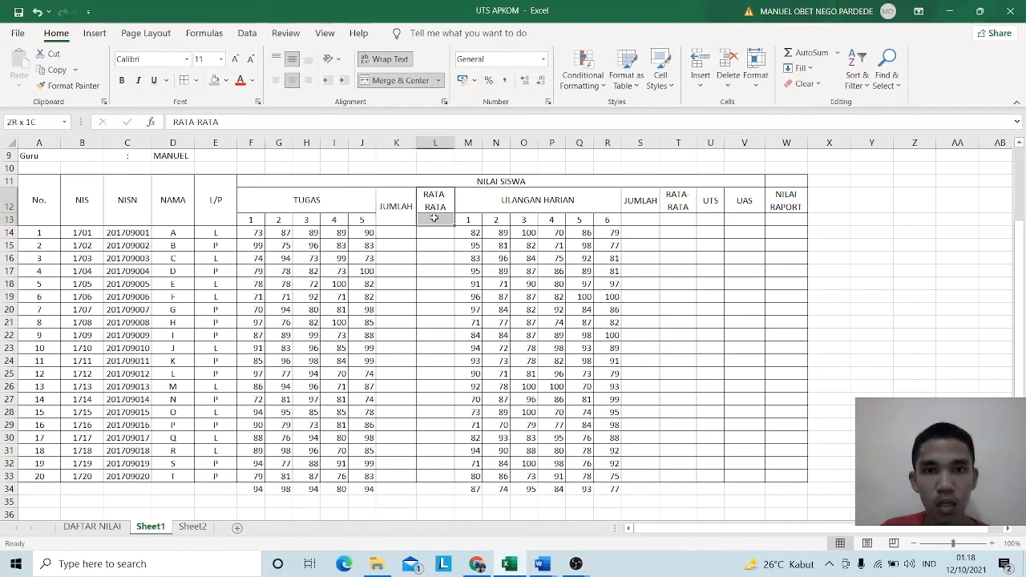
{"action": "left_click", "coordinate": [400, 80]}
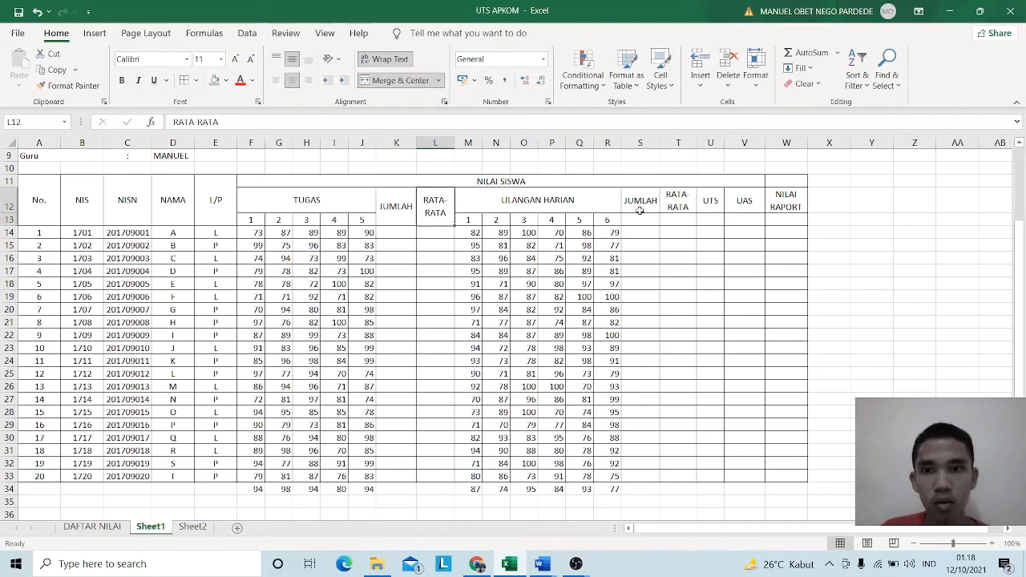
- Merge the JUMLAH header in S12:S13 and extend only its formatting across the headers through column W
{"action": "left_click_drag", "start_coordinate": [640, 208], "coordinate": [641, 221]}
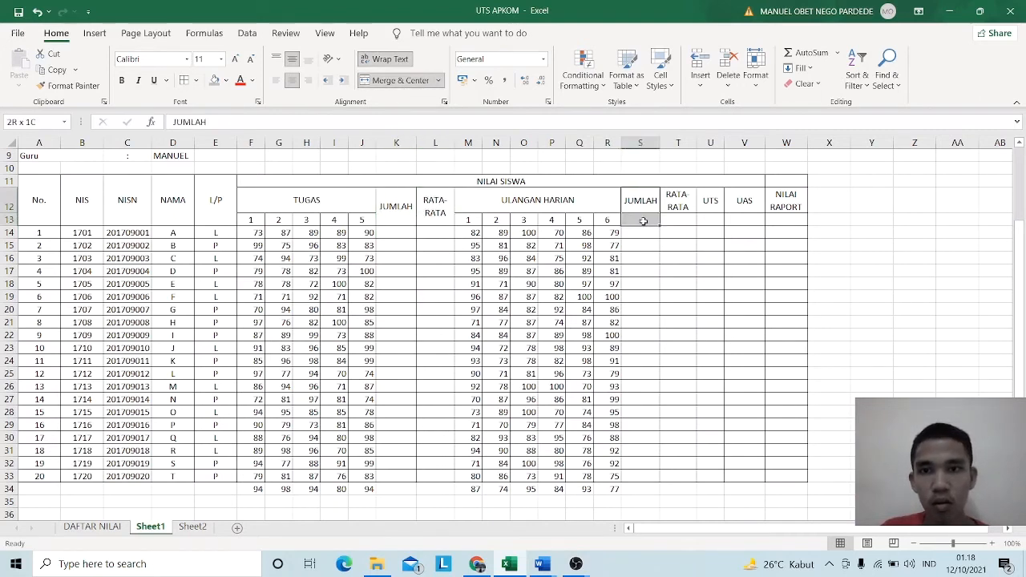
{"action": "left_click", "coordinate": [398, 80]}
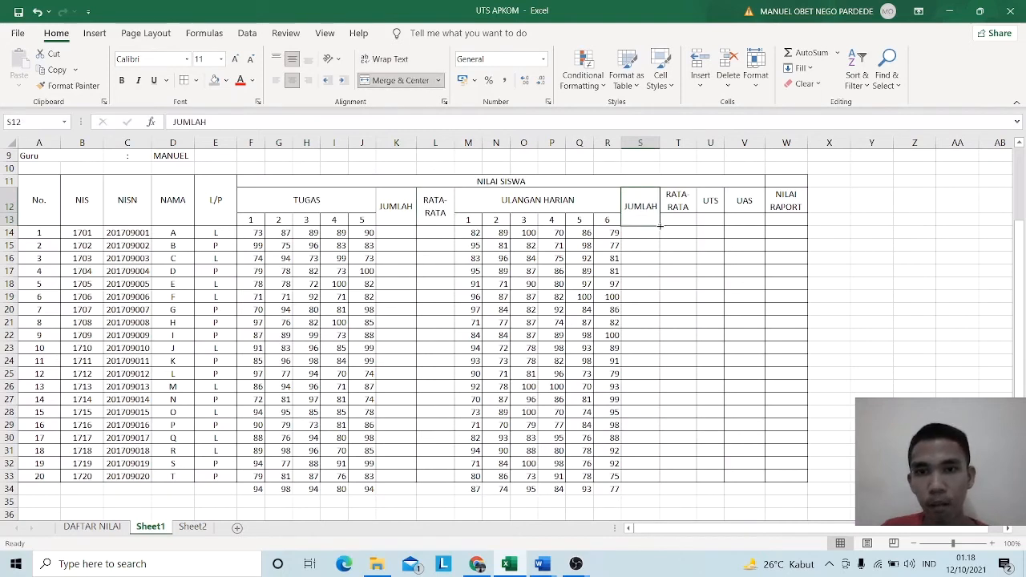
{"action": "left_click_drag", "start_coordinate": [660, 226], "coordinate": [796, 220]}
{"action": "left_click", "coordinate": [816, 222]}
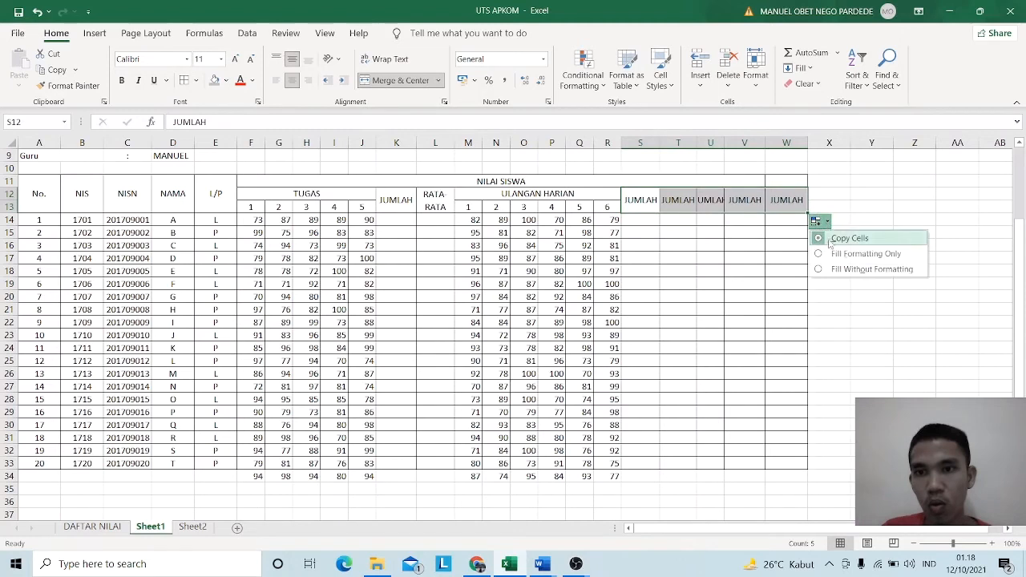
{"action": "left_click", "coordinate": [830, 239]}
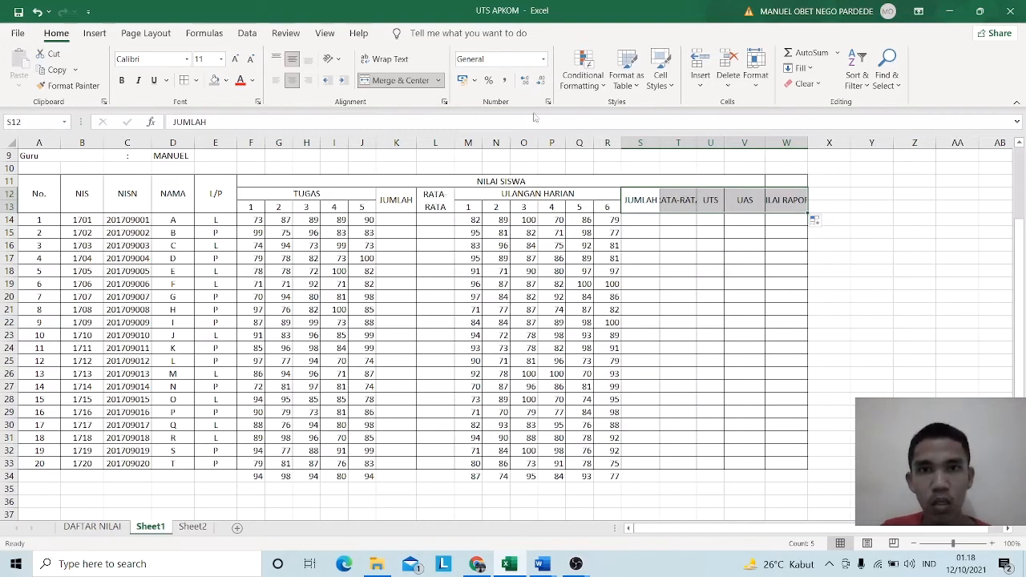
- Wrap the text of the RATA-RATA header in T12 and the NILAI RAPORT header in W12
{"action": "left_click", "coordinate": [677, 200]}
{"action": "left_click", "coordinate": [389, 58]}
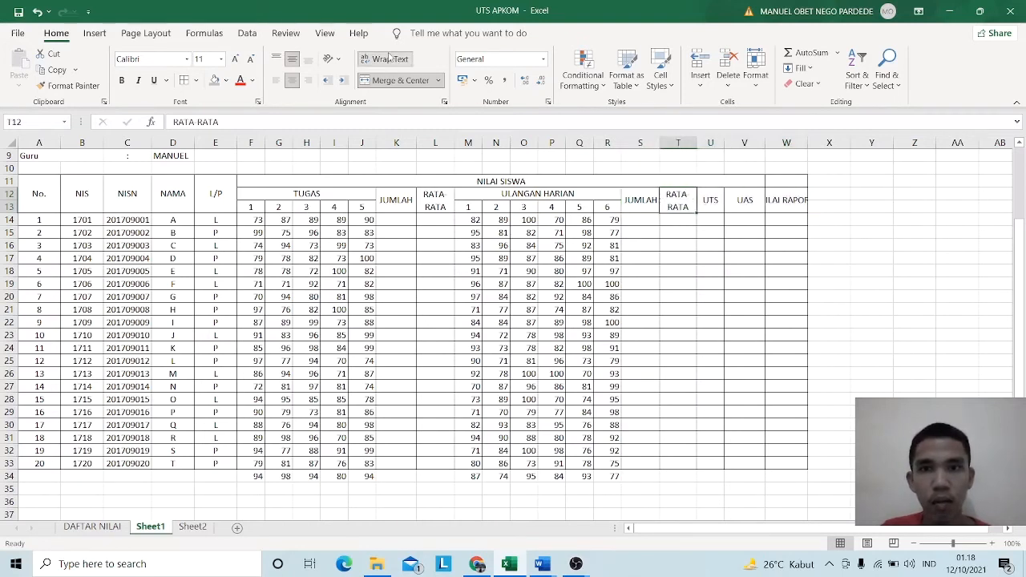
{"action": "left_click", "coordinate": [787, 205]}
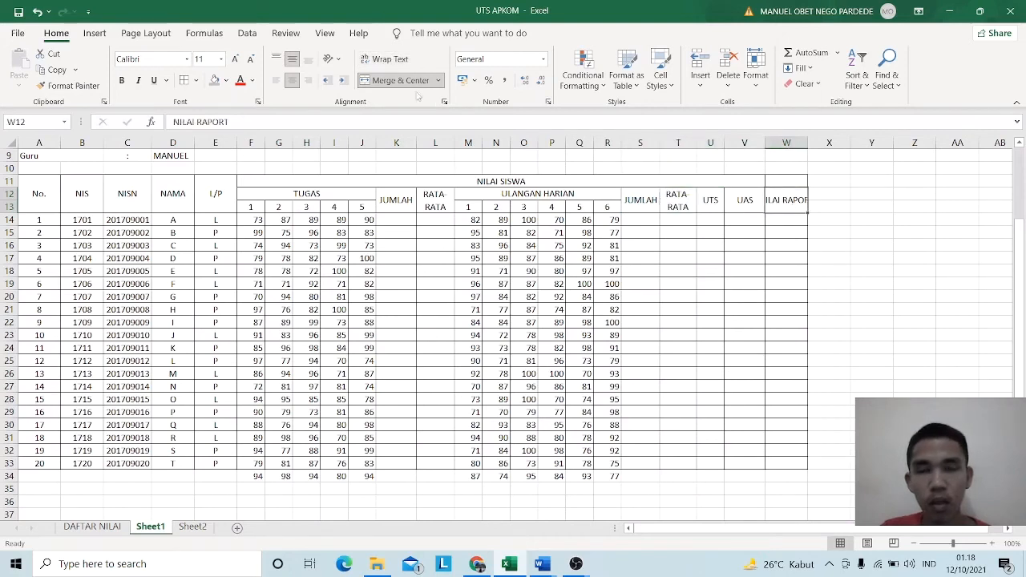
{"action": "left_click", "coordinate": [392, 58]}
{"action": "left_click", "coordinate": [885, 257]}
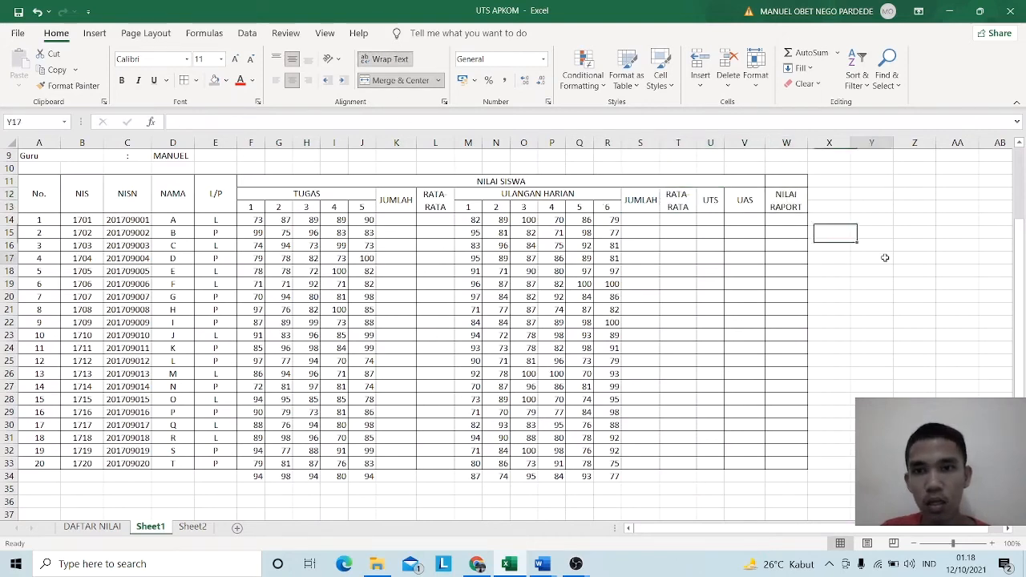
- Total the TUGAS scores in the JUMLAH column with =SUM(F14:J14) in K14, filled down to K33
{"action": "left_click", "coordinate": [405, 222]}
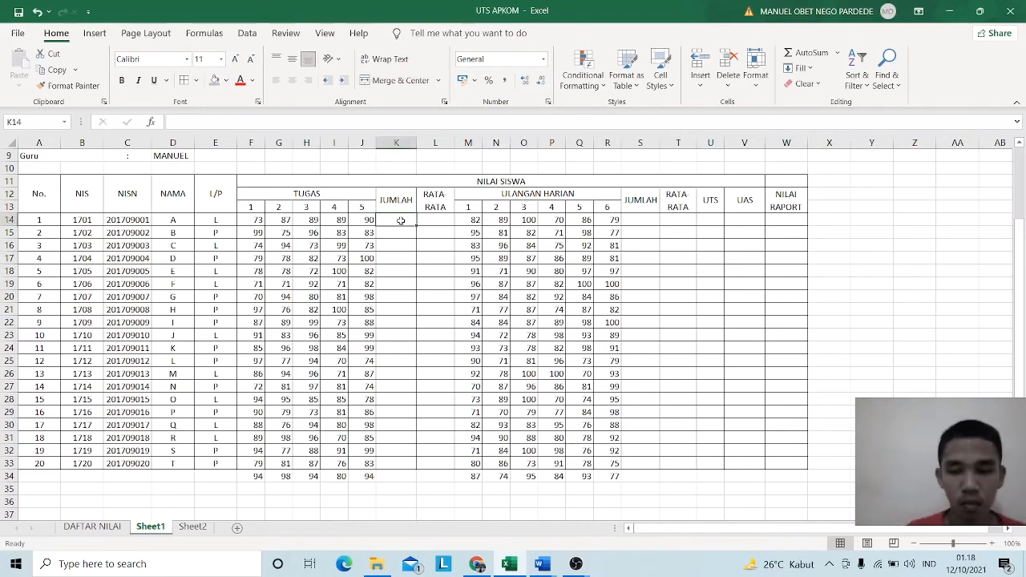
{"action": "type", "text": "="}
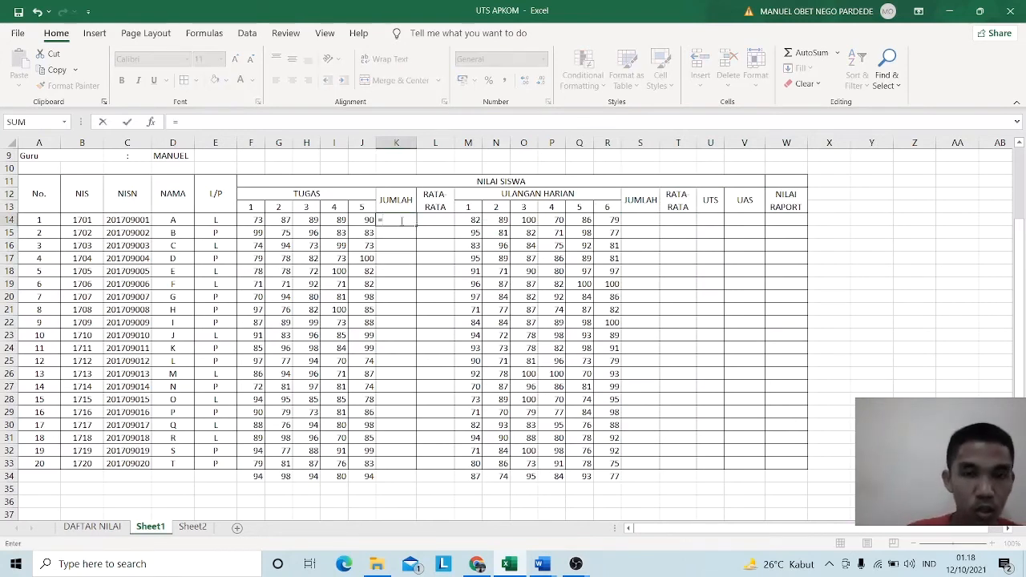
{"action": "type", "text": "SUM"}
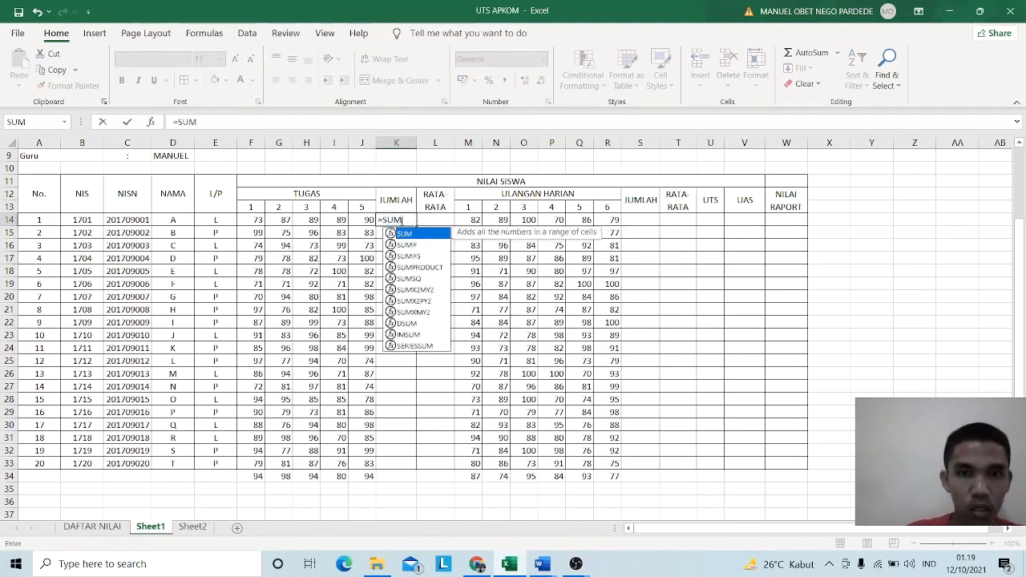
{"action": "double_click", "coordinate": [416, 233]}
{"action": "left_click_drag", "start_coordinate": [251, 223], "coordinate": [355, 221]}
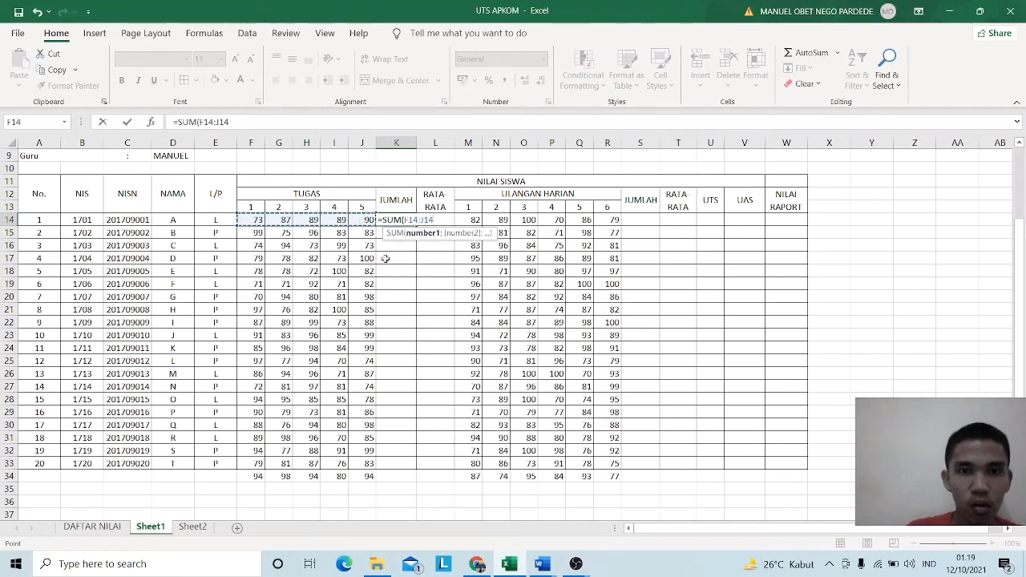
{"action": "key", "text": "Return"}
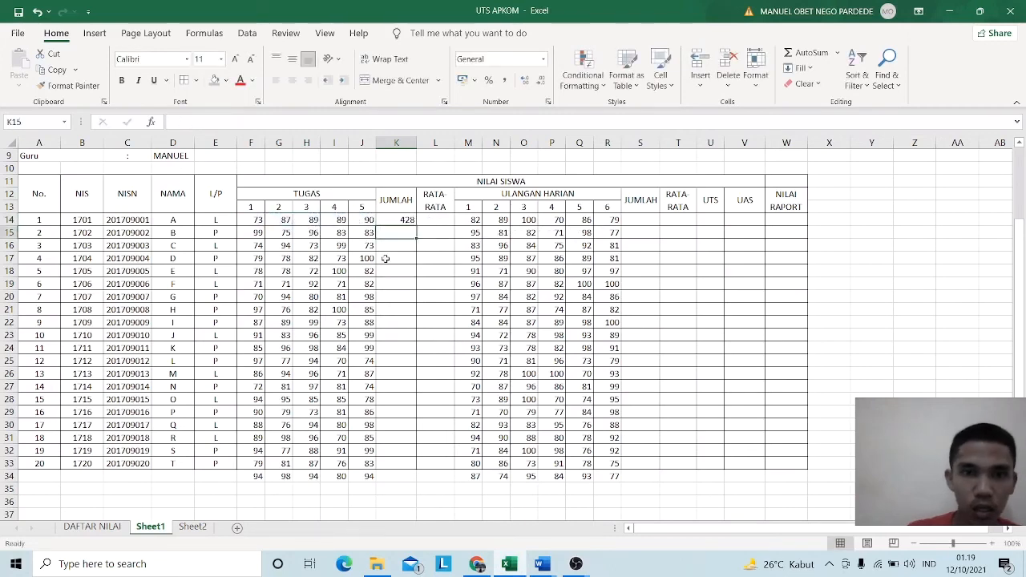
{"action": "left_click", "coordinate": [411, 219]}
{"action": "left_click_drag", "start_coordinate": [417, 226], "coordinate": [410, 465]}
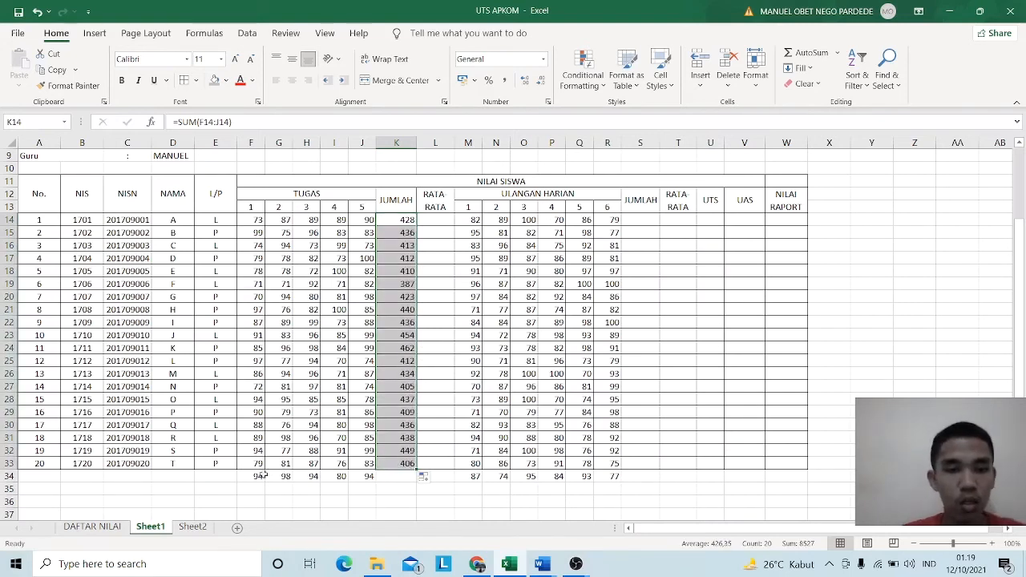
- Clear the surplus scores below the table in F34:R34
{"action": "left_click_drag", "start_coordinate": [258, 476], "coordinate": [619, 478]}
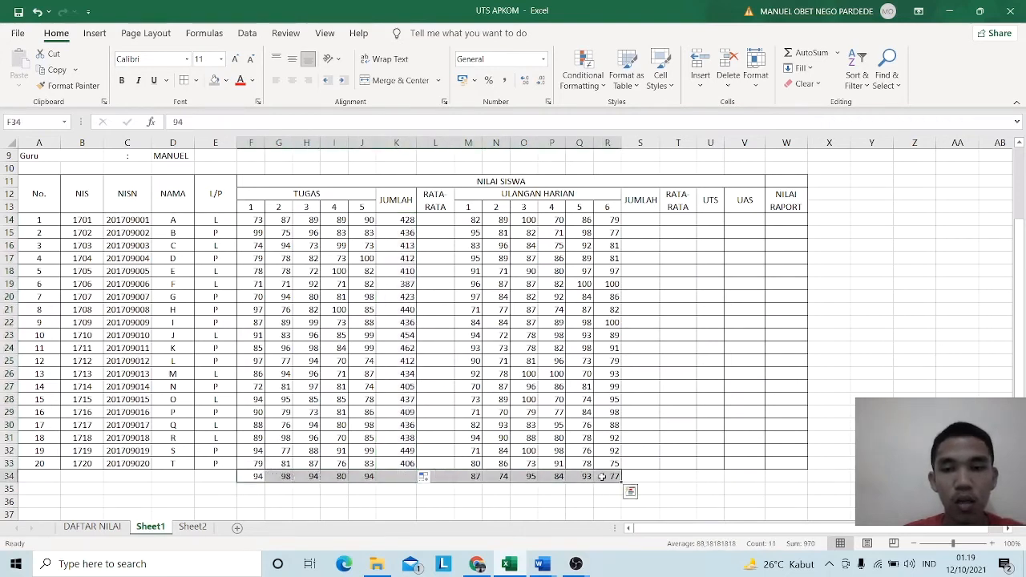
{"action": "right_click", "coordinate": [536, 476]}
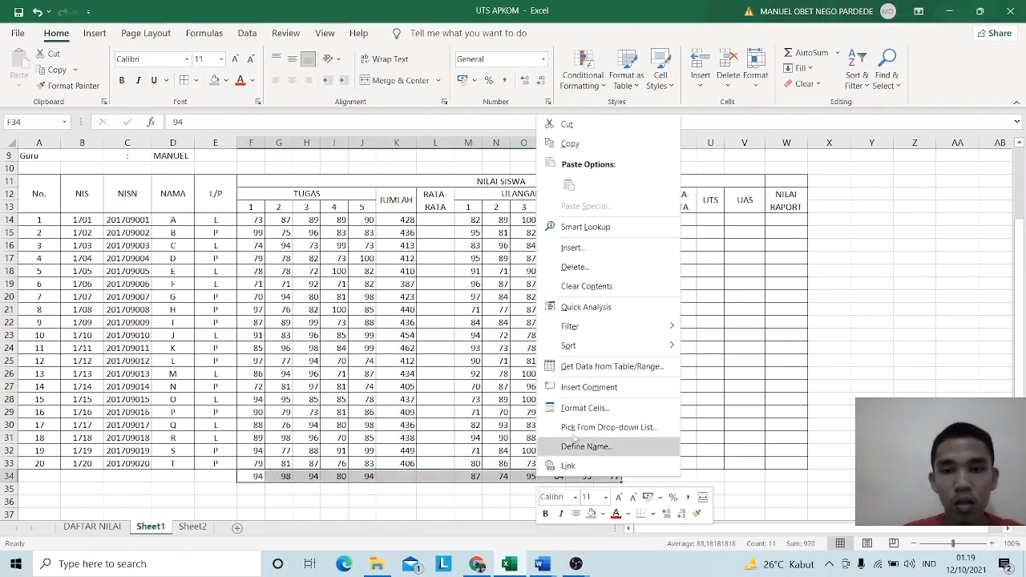
{"action": "left_click", "coordinate": [585, 286]}
{"action": "left_click", "coordinate": [642, 485]}
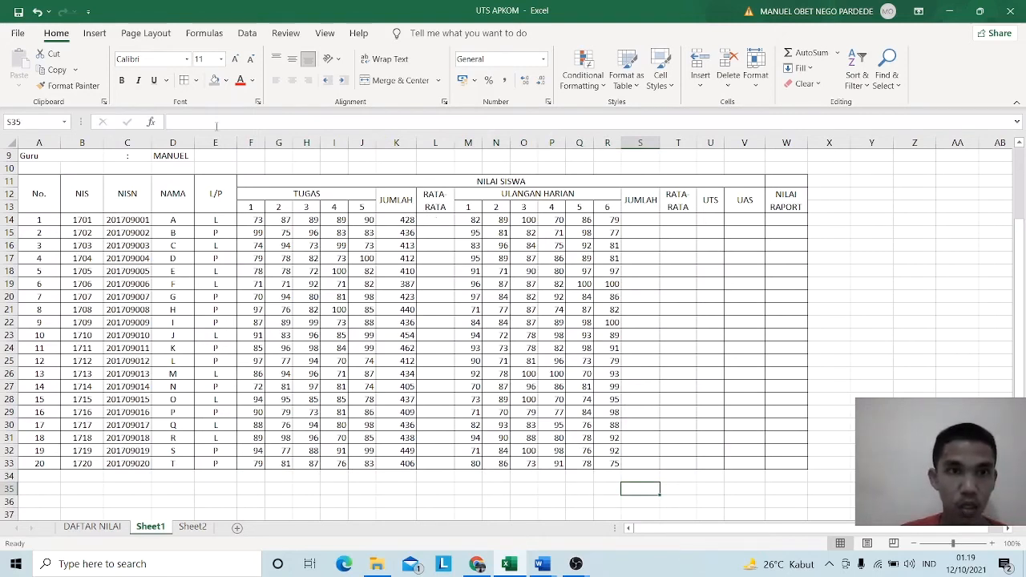
- Average the first student's TUGAS scores by entering =AVERAGE(F14:J14) in L14
{"action": "left_click", "coordinate": [420, 217]}
{"action": "left_click", "coordinate": [207, 123]}
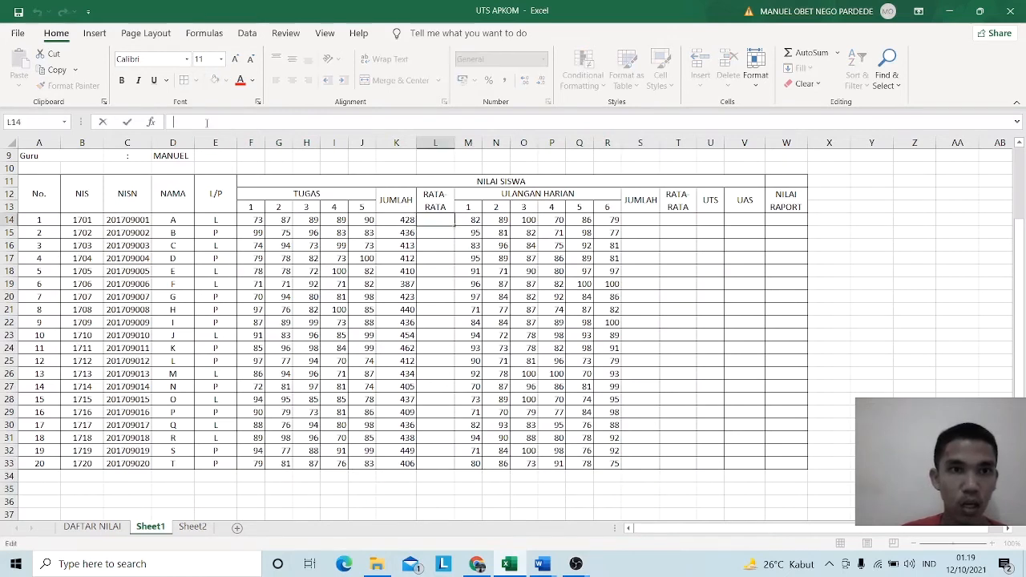
{"action": "type", "text": "=A"}
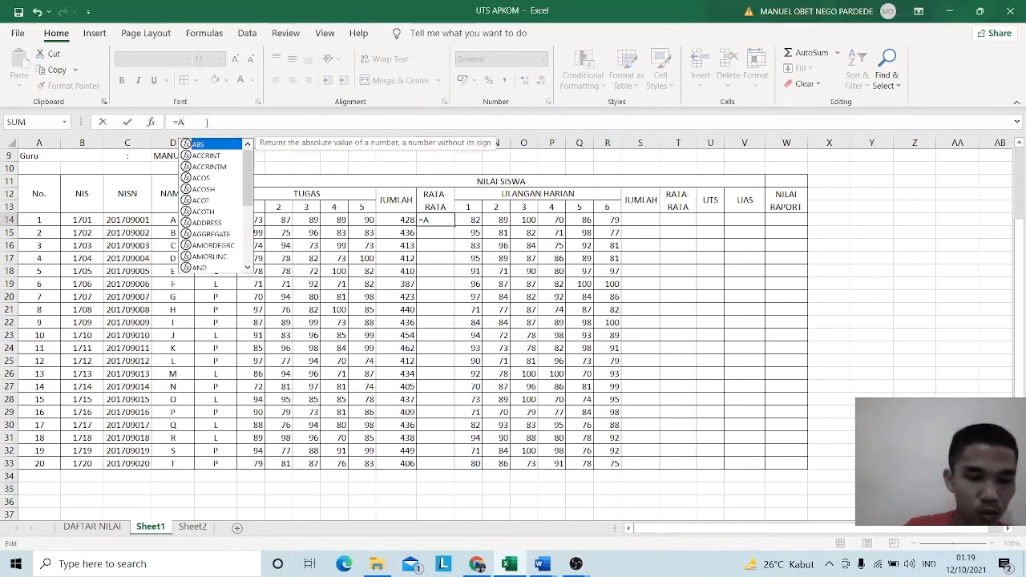
{"action": "type", "text": "VE"}
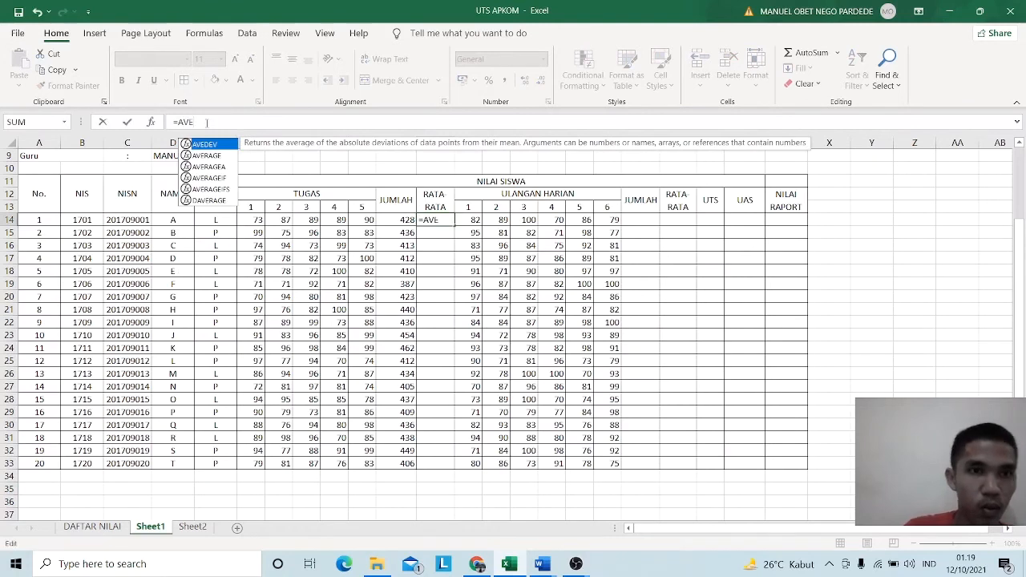
{"action": "left_click", "coordinate": [224, 154]}
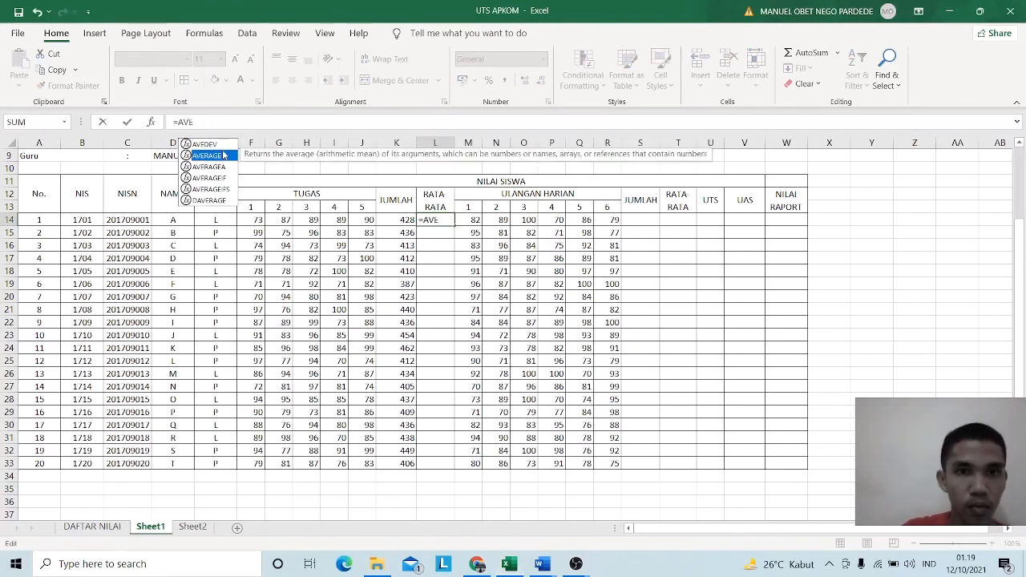
{"action": "double_click", "coordinate": [223, 155]}
{"action": "left_click_drag", "start_coordinate": [255, 219], "coordinate": [367, 220]}
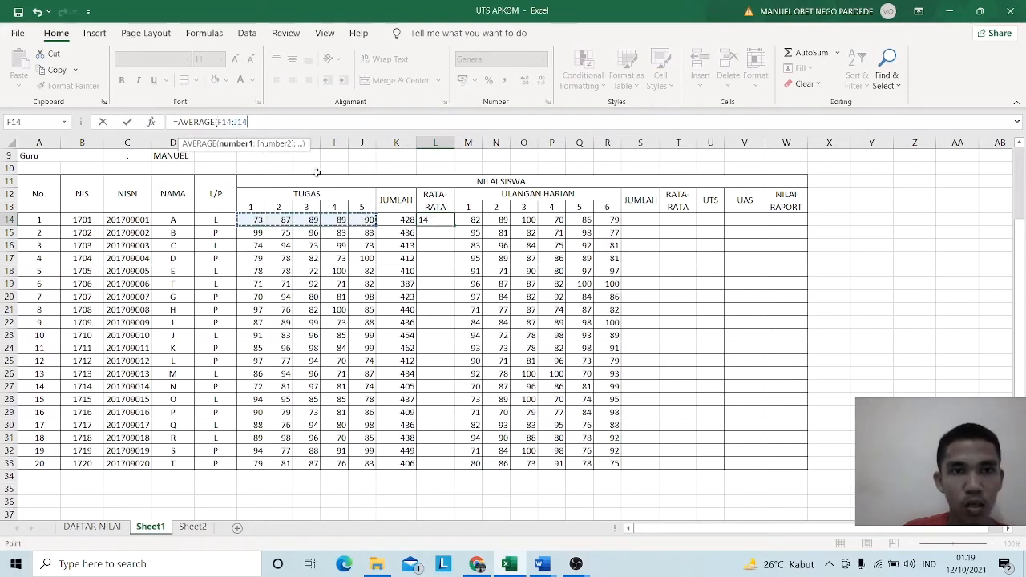
{"action": "key", "text": "Return"}
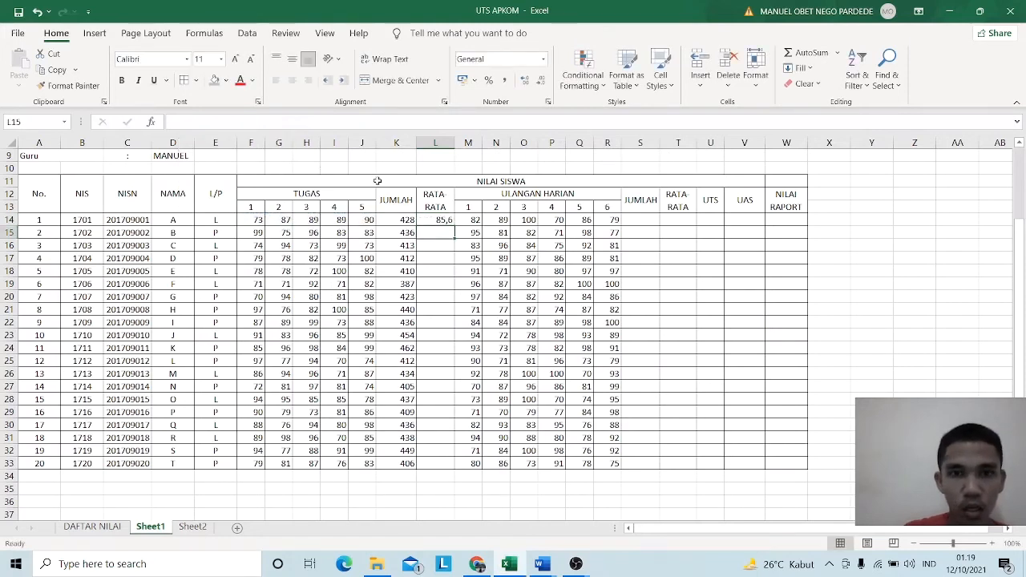
- Fill the TUGAS average formula down to L33 and display the averages without decimals
{"action": "left_click", "coordinate": [447, 217]}
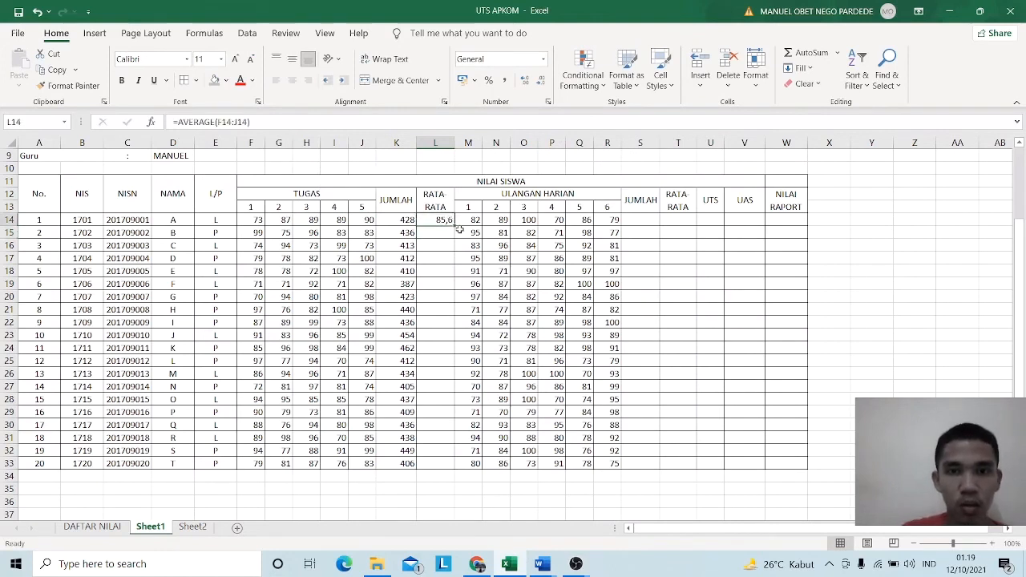
{"action": "left_click_drag", "start_coordinate": [456, 226], "coordinate": [466, 466]}
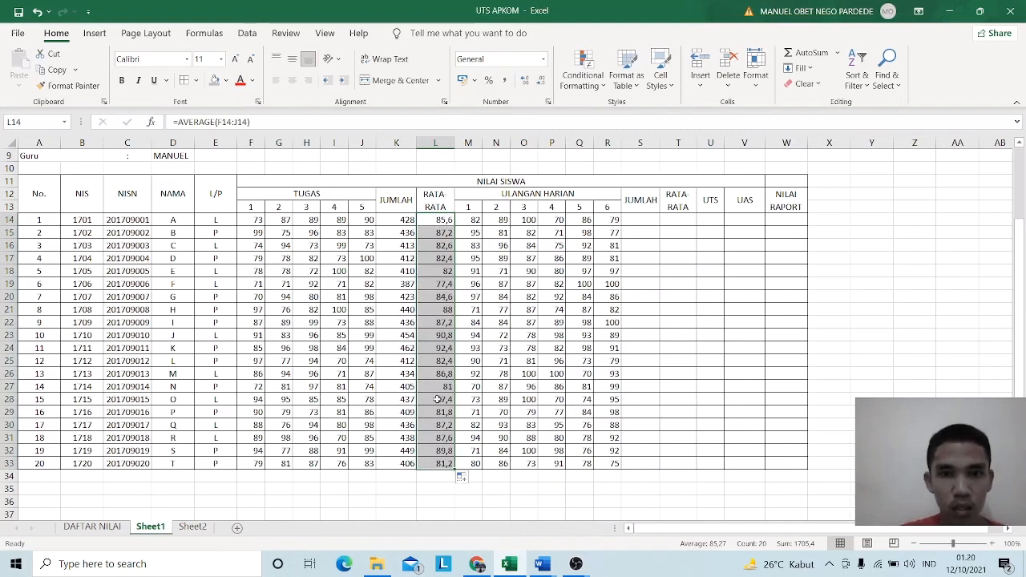
{"action": "left_click", "coordinate": [541, 80]}
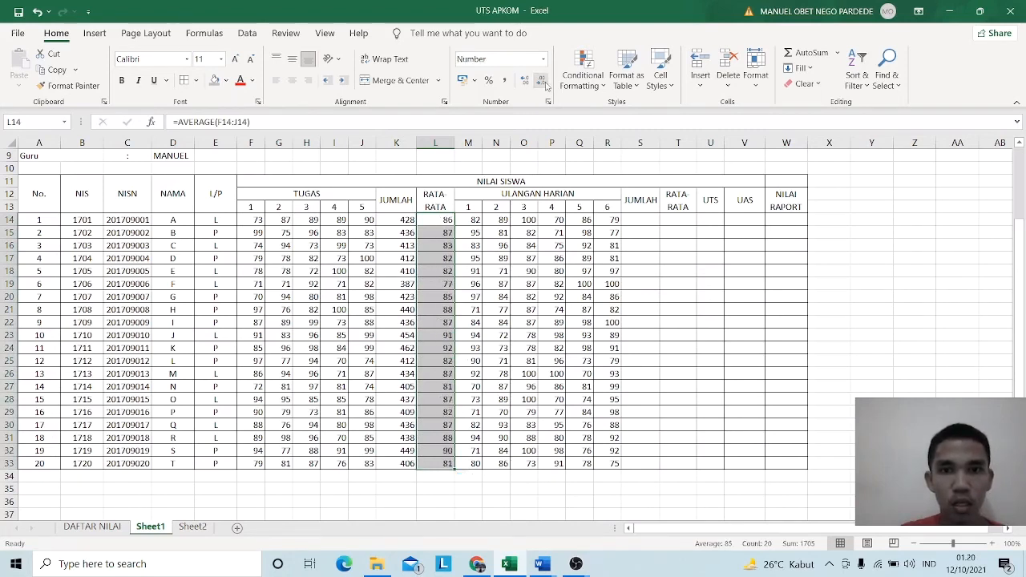
- Total the ULANGAN HARIAN scores in the JUMLAH column with =SUM(M14:R14) in S14, filled down to S33
{"action": "left_click", "coordinate": [635, 218]}
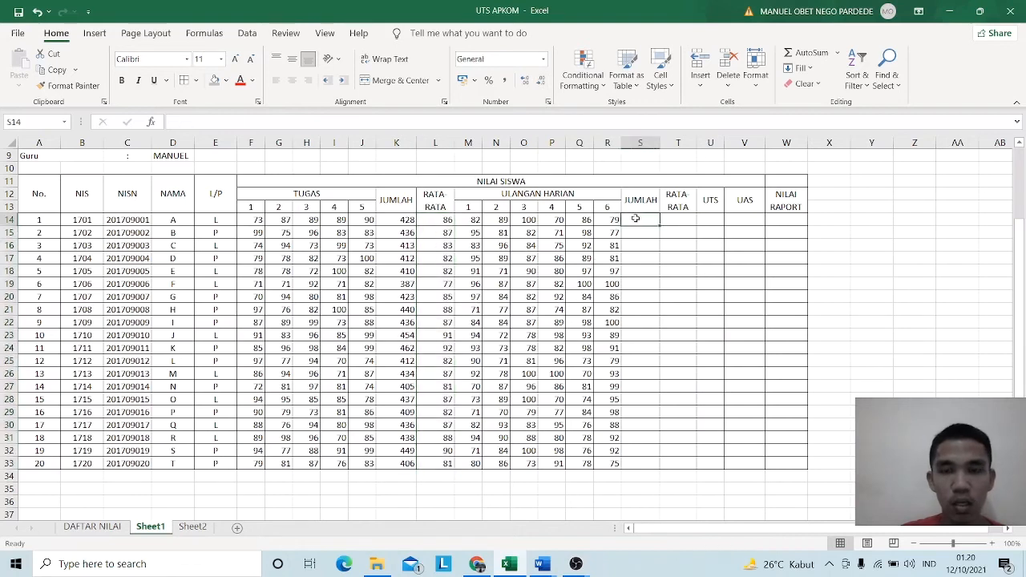
{"action": "type", "text": "="}
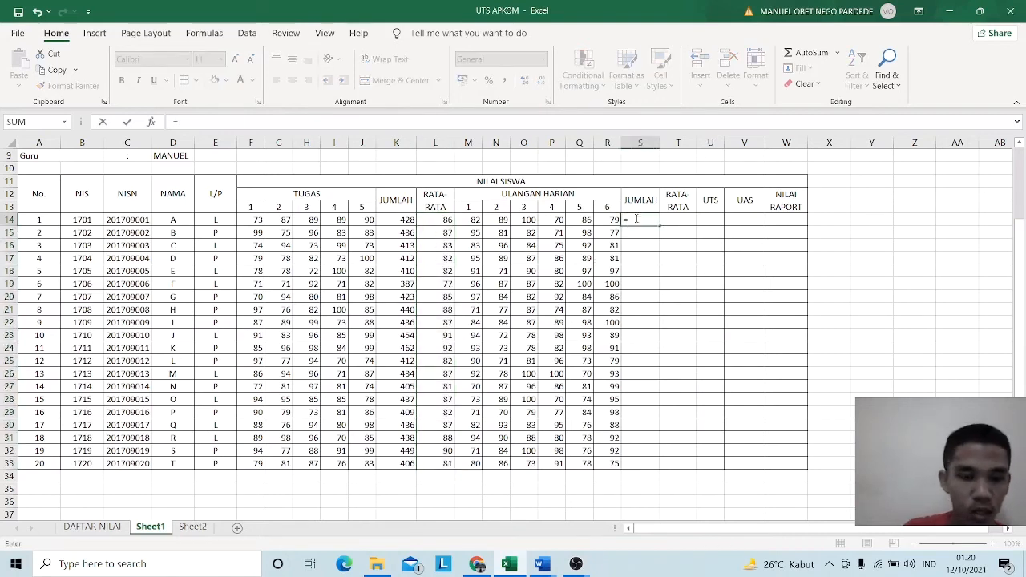
{"action": "type", "text": "S"}
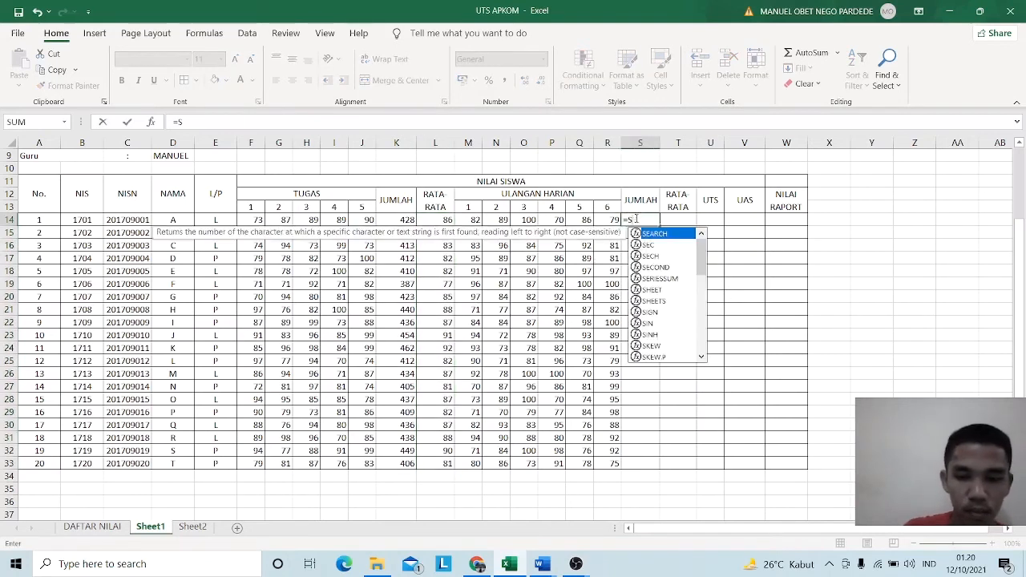
{"action": "type", "text": "UM"}
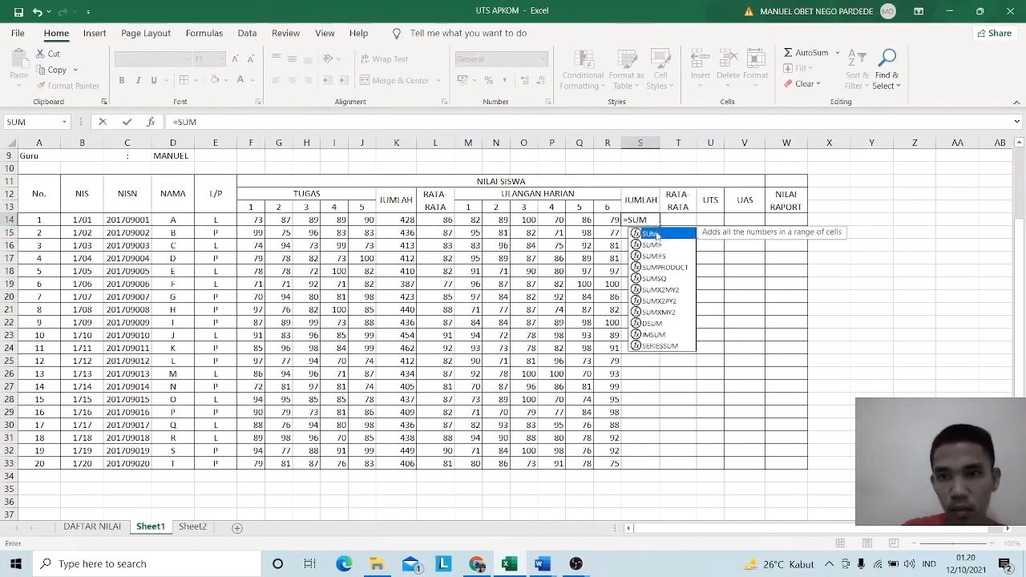
{"action": "double_click", "coordinate": [657, 234]}
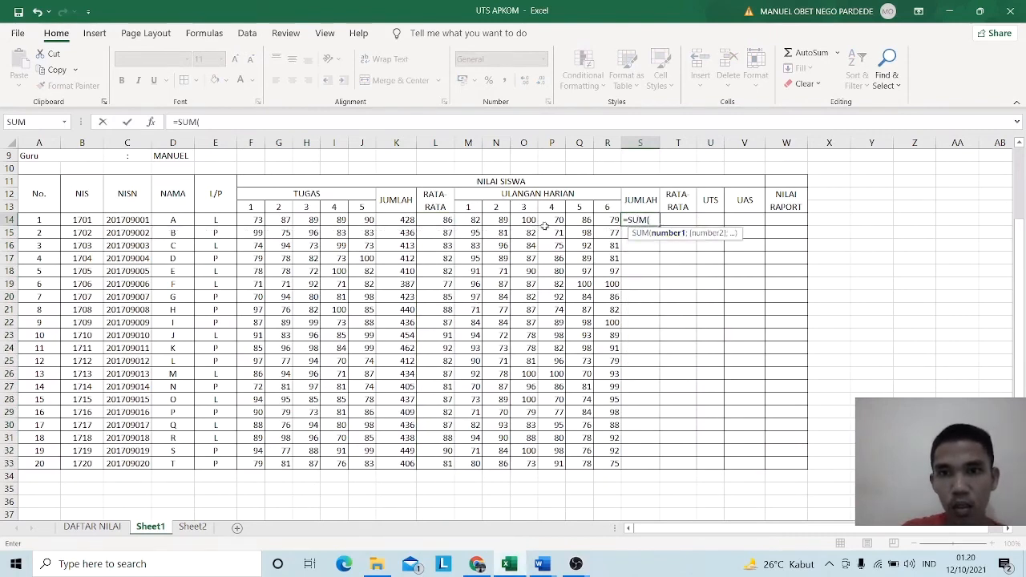
{"action": "left_click", "coordinate": [475, 220]}
{"action": "left_click_drag", "start_coordinate": [474, 220], "coordinate": [607, 219]}
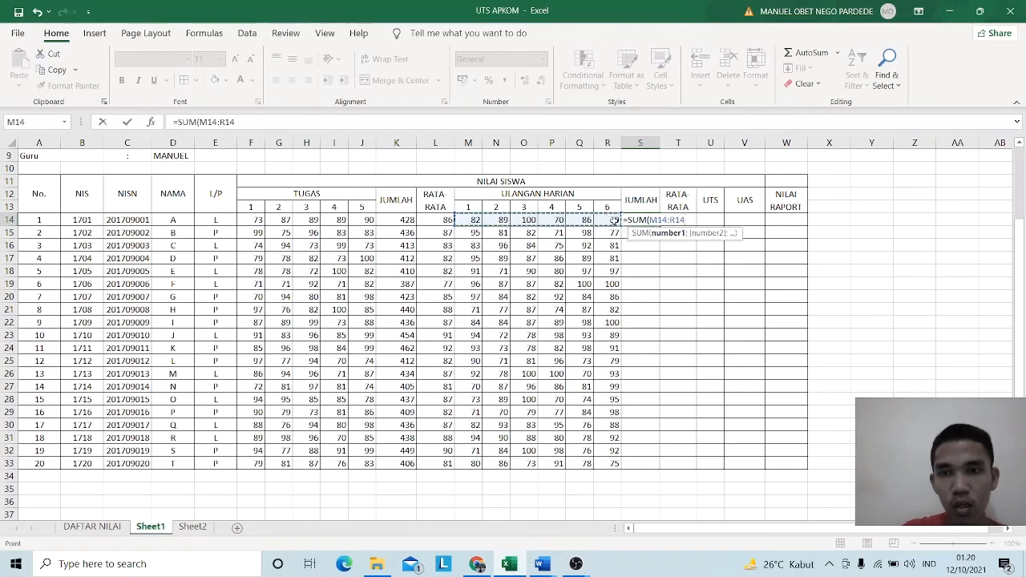
{"action": "key", "text": "Return"}
{"action": "left_click", "coordinate": [651, 221]}
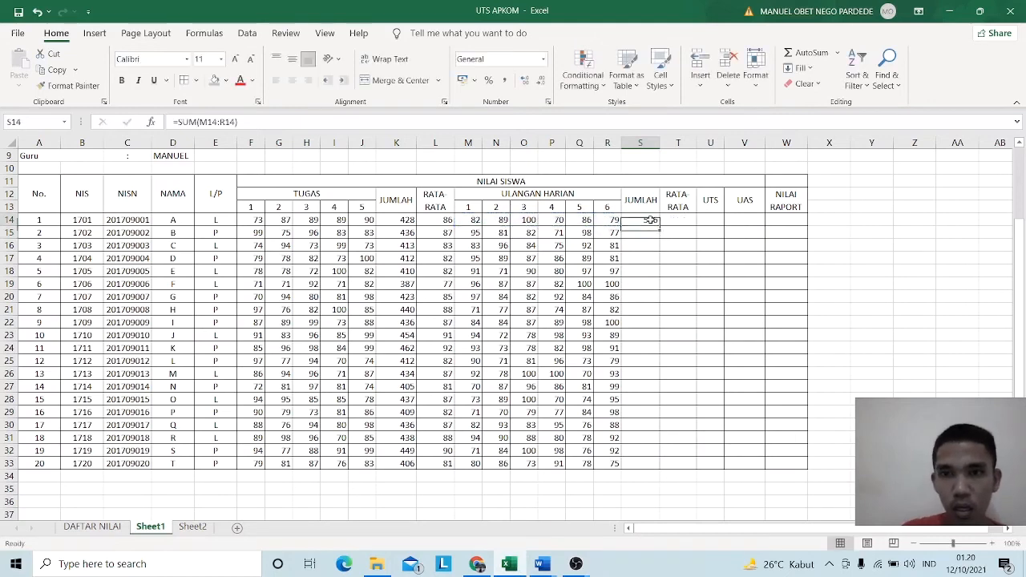
{"action": "left_click_drag", "start_coordinate": [659, 227], "coordinate": [645, 469]}
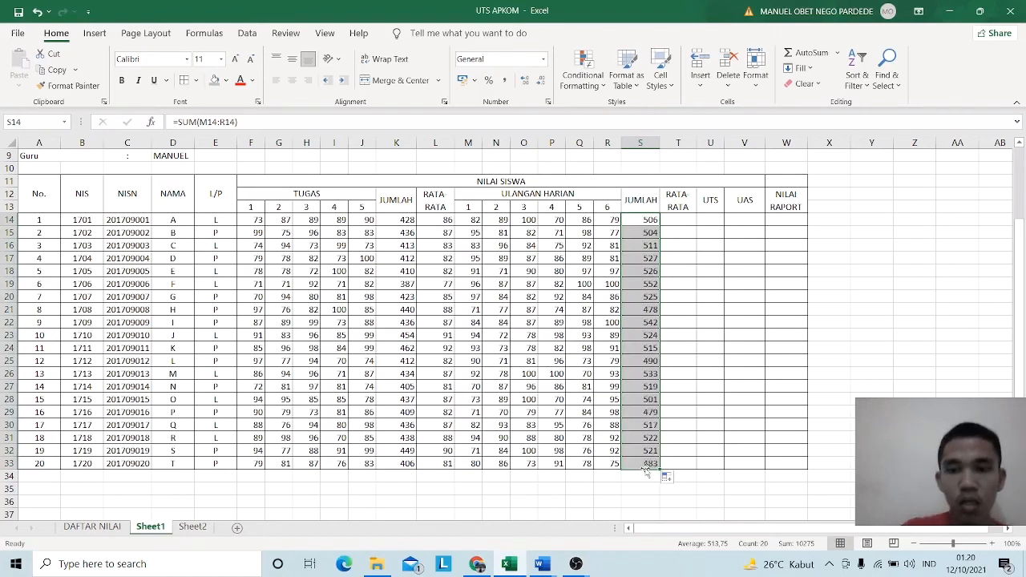
- Average the first student's ULANGAN HARIAN scores by entering =AVERAGE(M14:R14) in T14
{"action": "left_click", "coordinate": [681, 219]}
{"action": "left_click", "coordinate": [189, 121]}
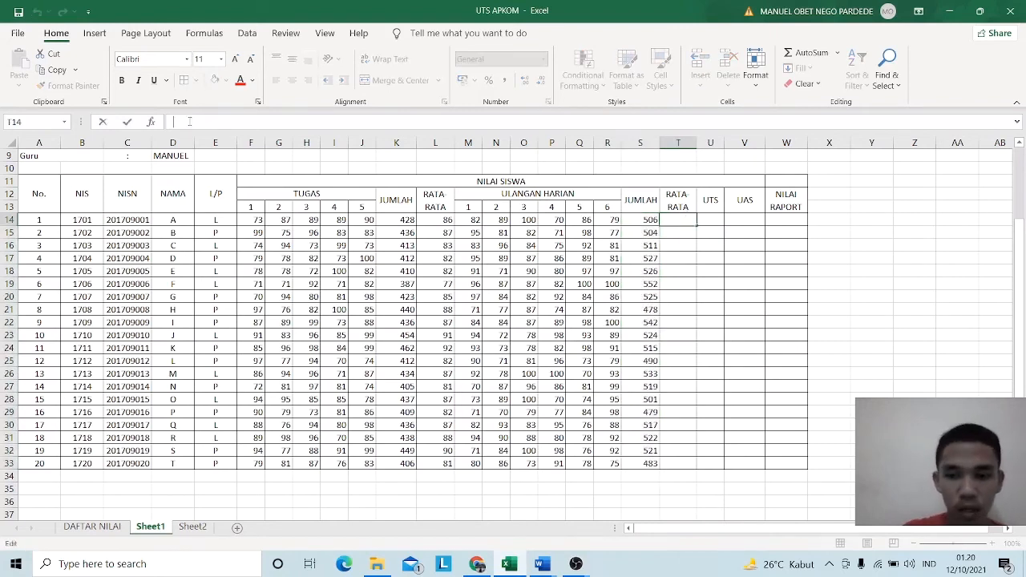
{"action": "type", "text": "=AVE"}
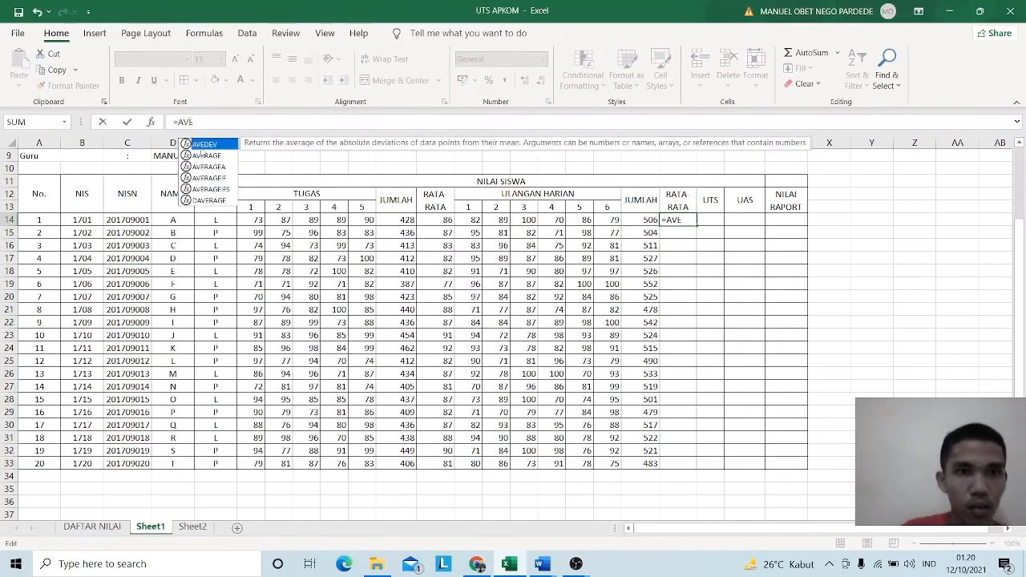
{"action": "double_click", "coordinate": [203, 154]}
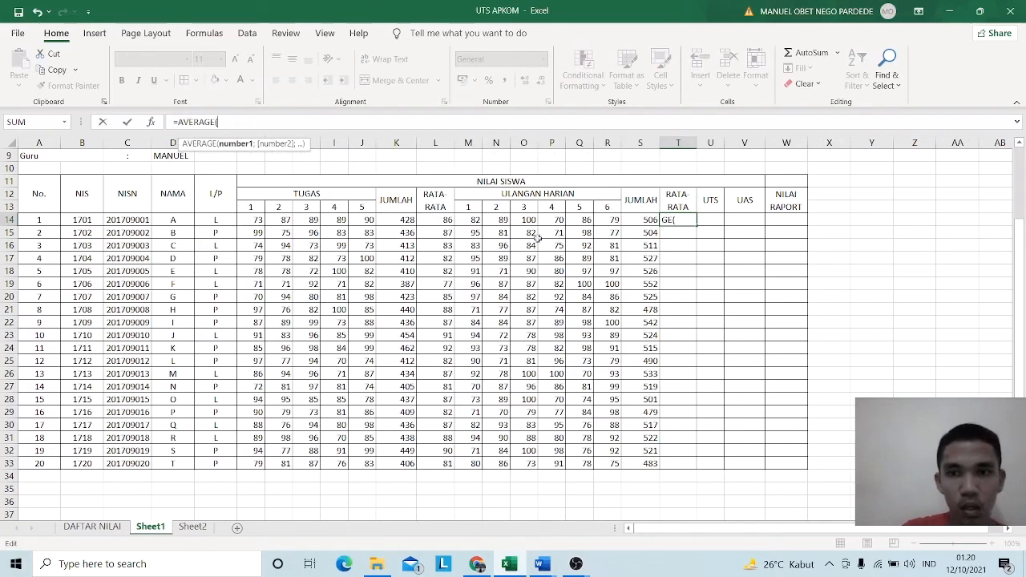
{"action": "left_click_drag", "start_coordinate": [474, 221], "coordinate": [607, 222]}
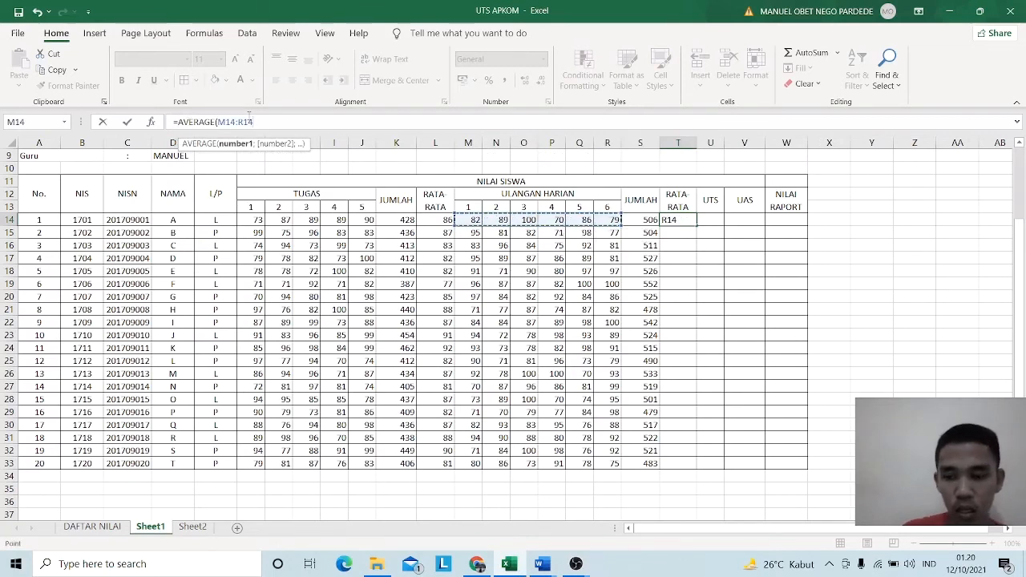
{"action": "key", "text": "Return"}
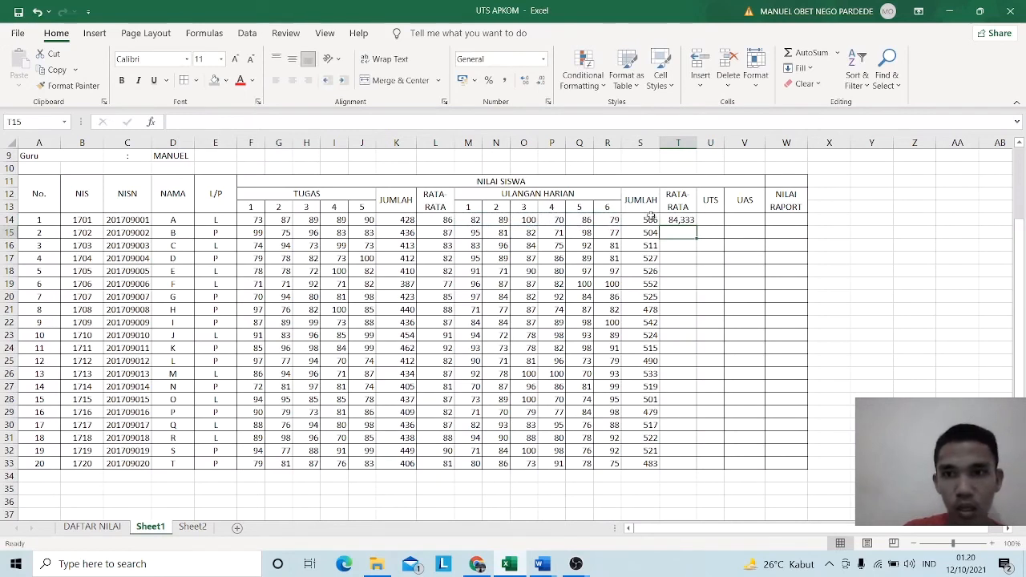
- Fill the ULANGAN HARIAN average formula down to T33 and display the averages without decimals
{"action": "left_click", "coordinate": [678, 220]}
{"action": "left_click_drag", "start_coordinate": [696, 225], "coordinate": [682, 457]}
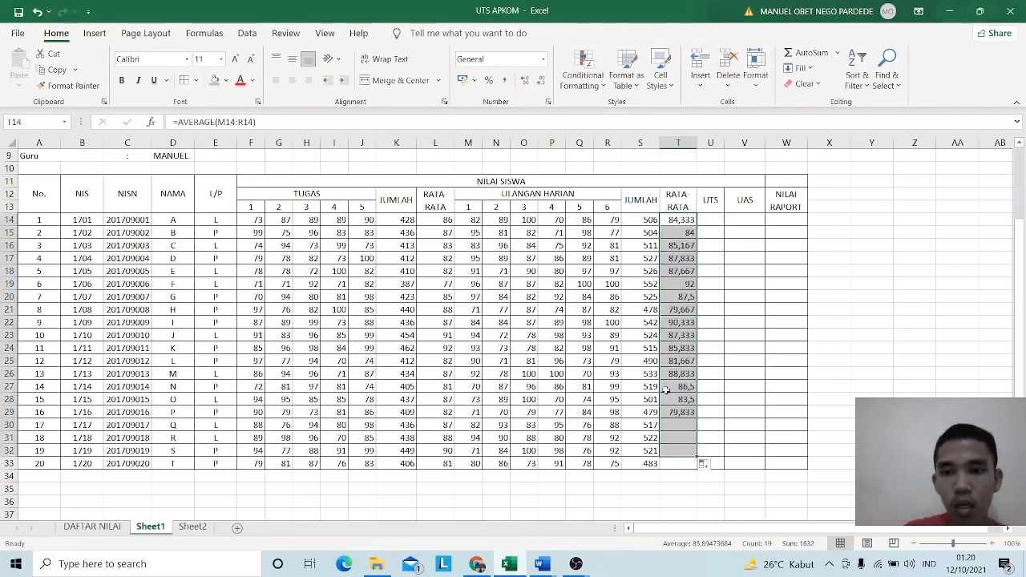
{"action": "left_click", "coordinate": [541, 81]}
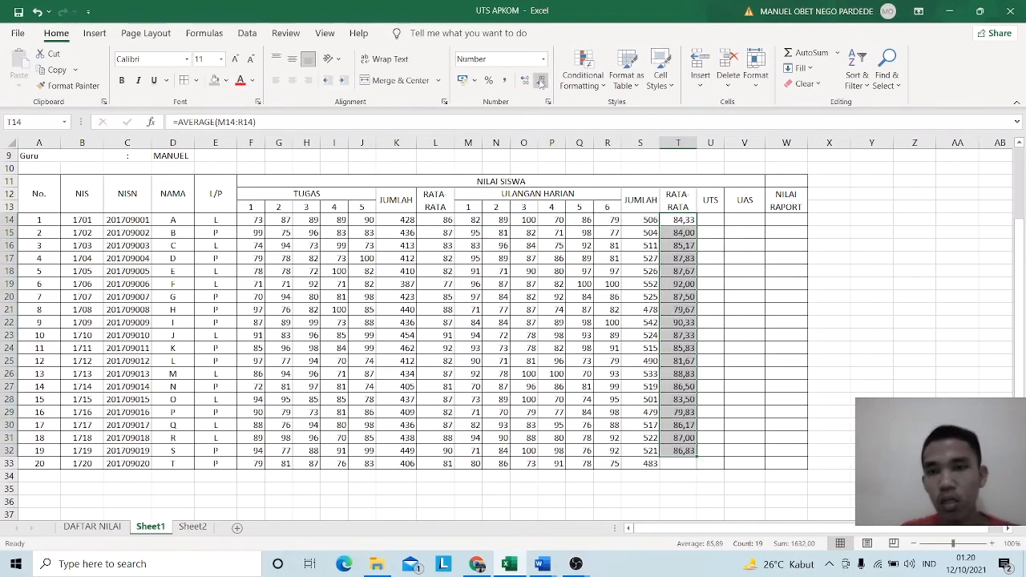
{"action": "left_click", "coordinate": [541, 80]}
{"action": "left_click", "coordinate": [541, 80]}
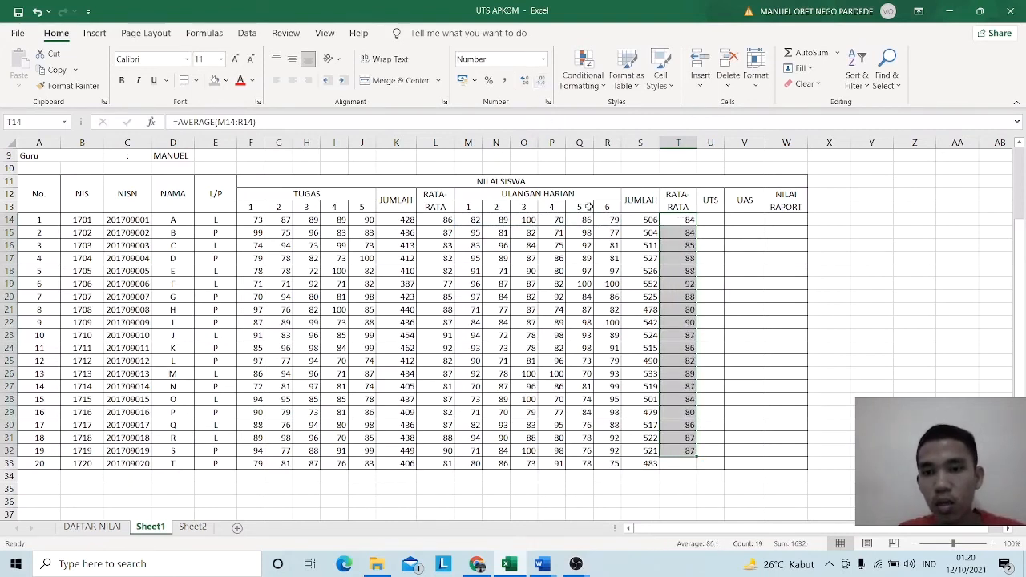
{"action": "left_click_drag", "start_coordinate": [699, 455], "coordinate": [699, 471]}
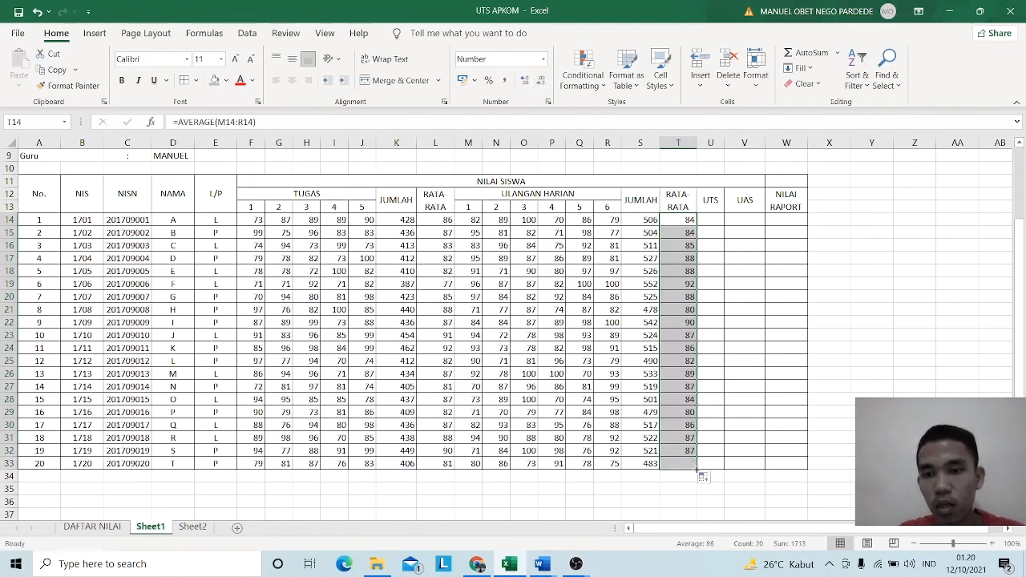
- Generate random scores in helper column Y with =RANDBETWEEN(70;99) in Y14, filled down to Y33
{"action": "left_click", "coordinate": [711, 220]}
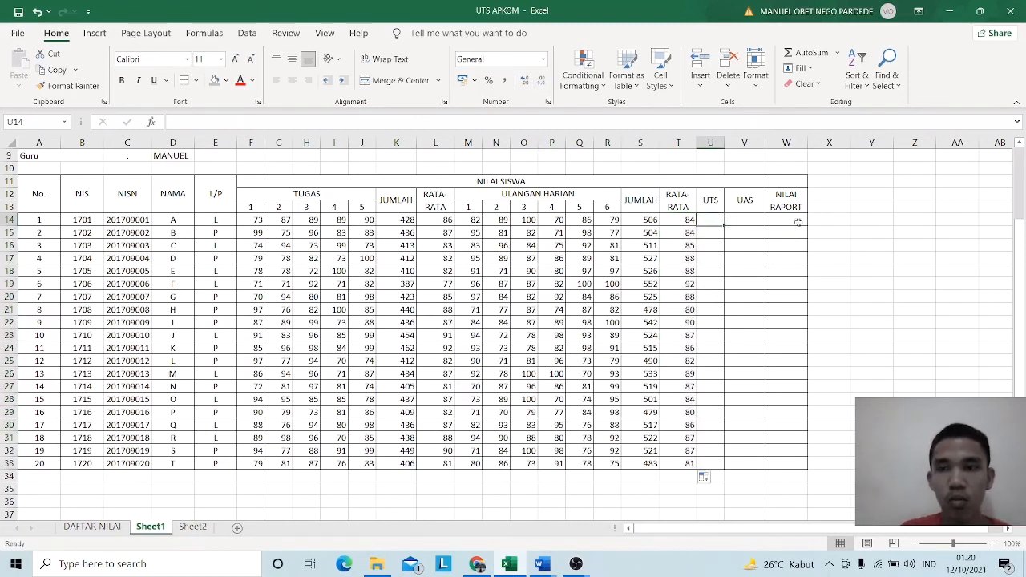
{"action": "left_click", "coordinate": [881, 220]}
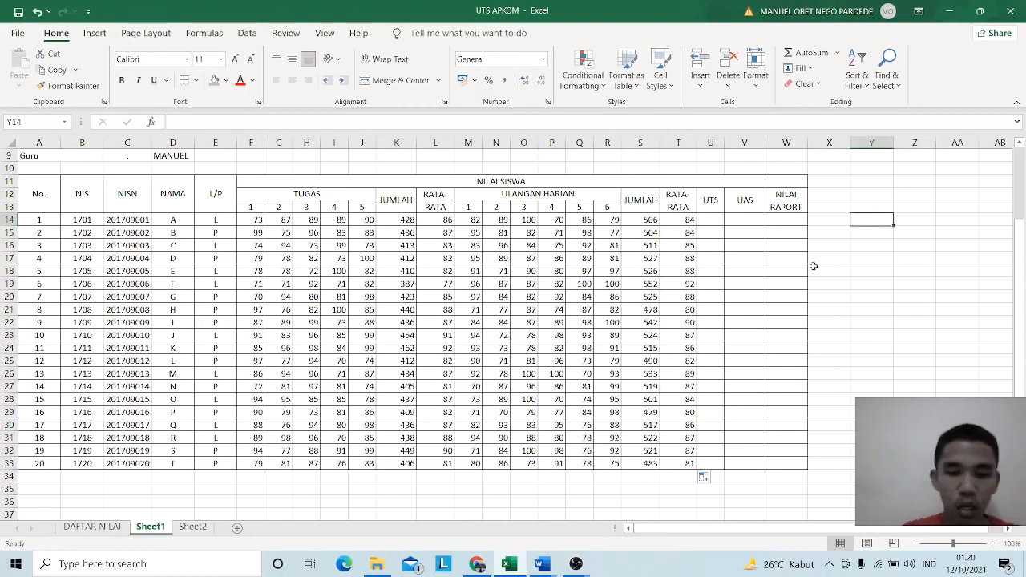
{"action": "type", "text": "=RAN"}
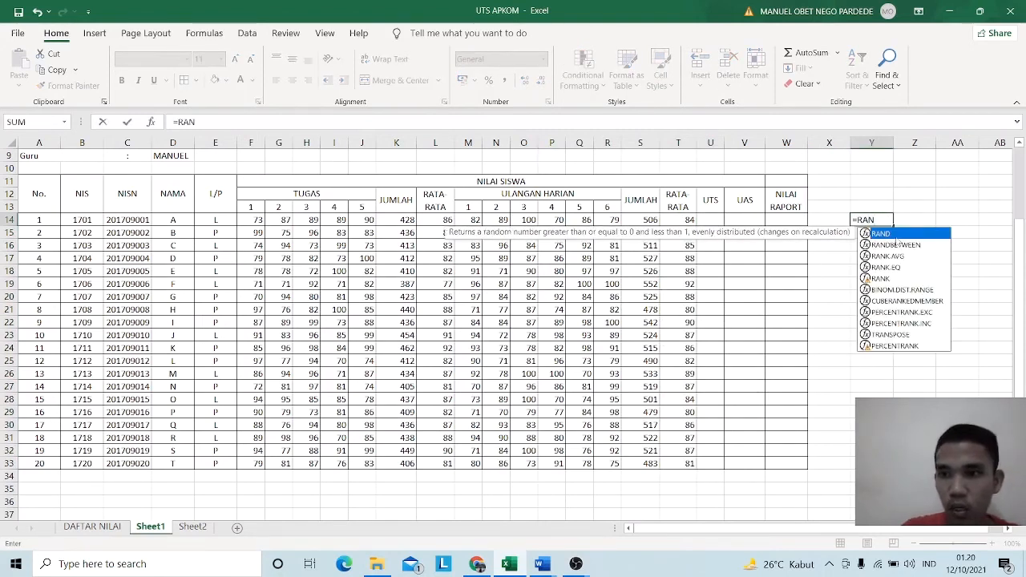
{"action": "left_click", "coordinate": [895, 244]}
{"action": "double_click", "coordinate": [895, 244]}
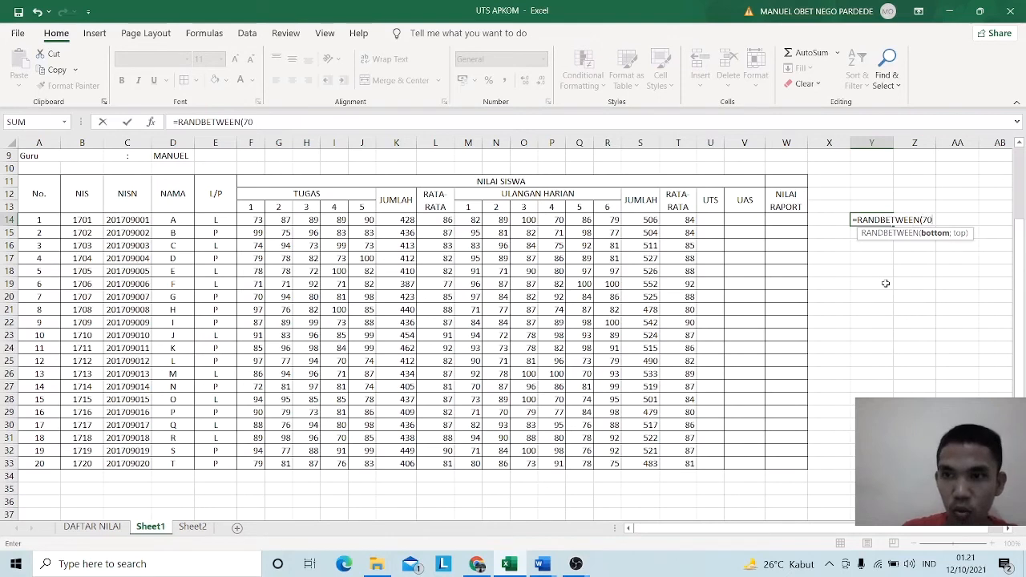
{"action": "type", "text": "70;99"}
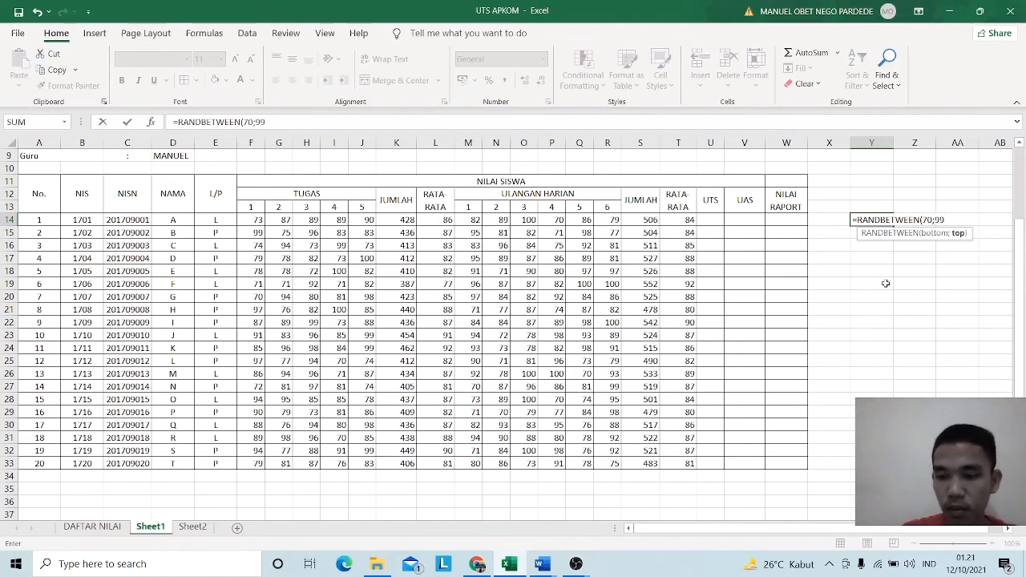
{"action": "key", "text": "Return"}
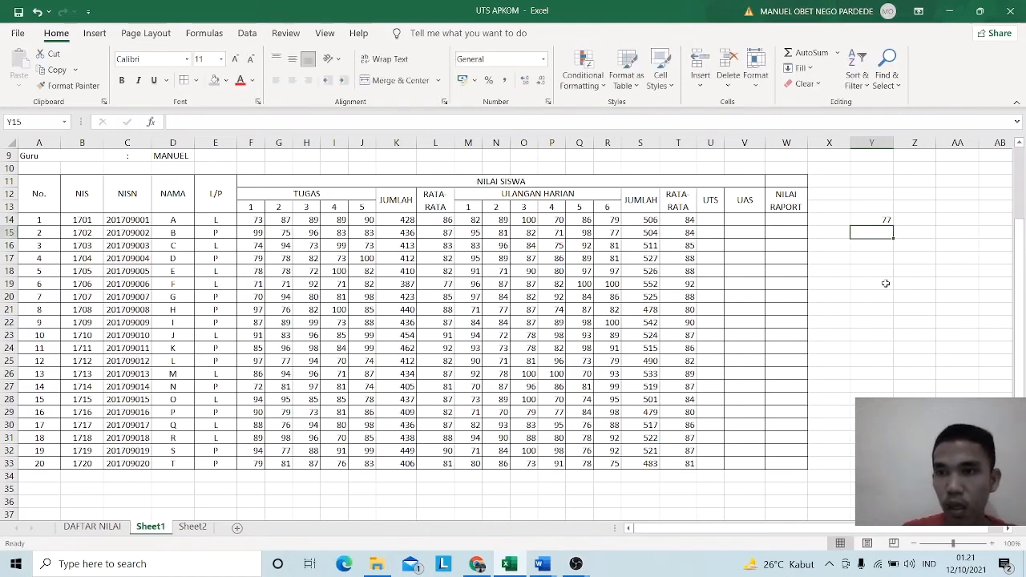
{"action": "left_click", "coordinate": [885, 220]}
{"action": "left_click_drag", "start_coordinate": [892, 227], "coordinate": [881, 468]}
- Copy the random scores in Y14:Y33 and paste them as values into the UTS column from U14 and the UAS column from V14
{"action": "right_click", "coordinate": [880, 267]}
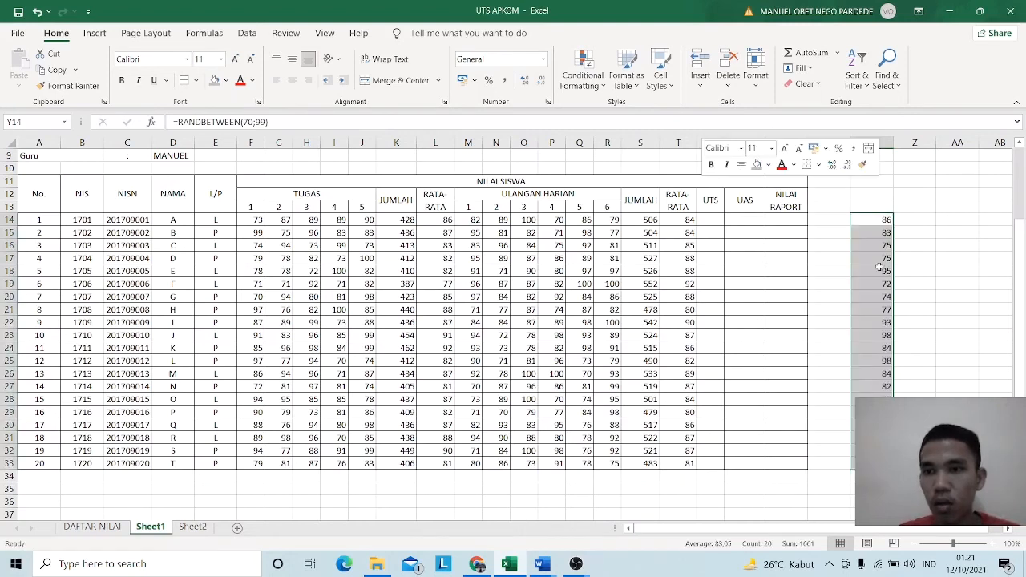
{"action": "left_click", "coordinate": [766, 215]}
{"action": "left_click", "coordinate": [711, 220]}
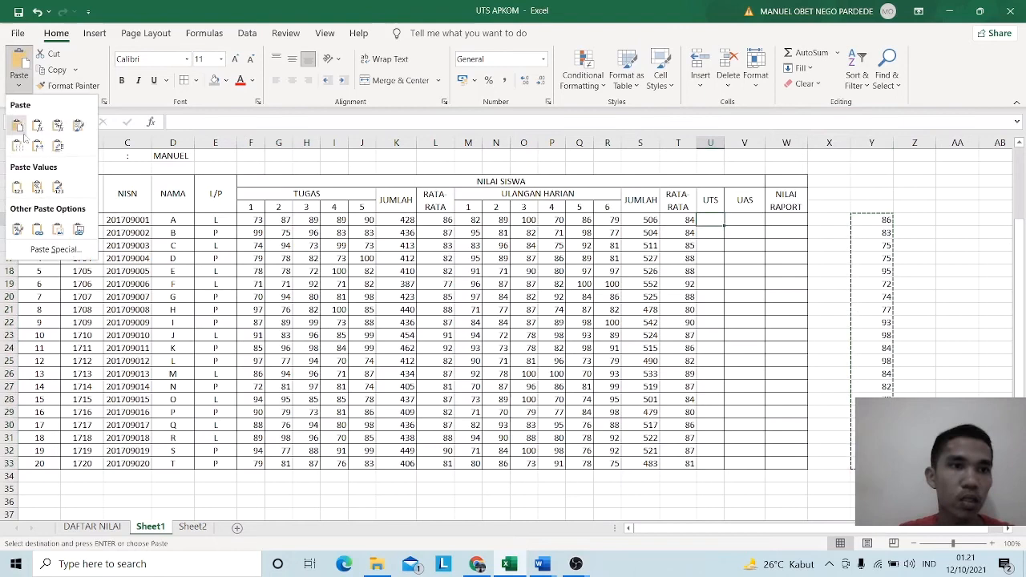
{"action": "left_click", "coordinate": [17, 187]}
{"action": "left_click", "coordinate": [741, 217]}
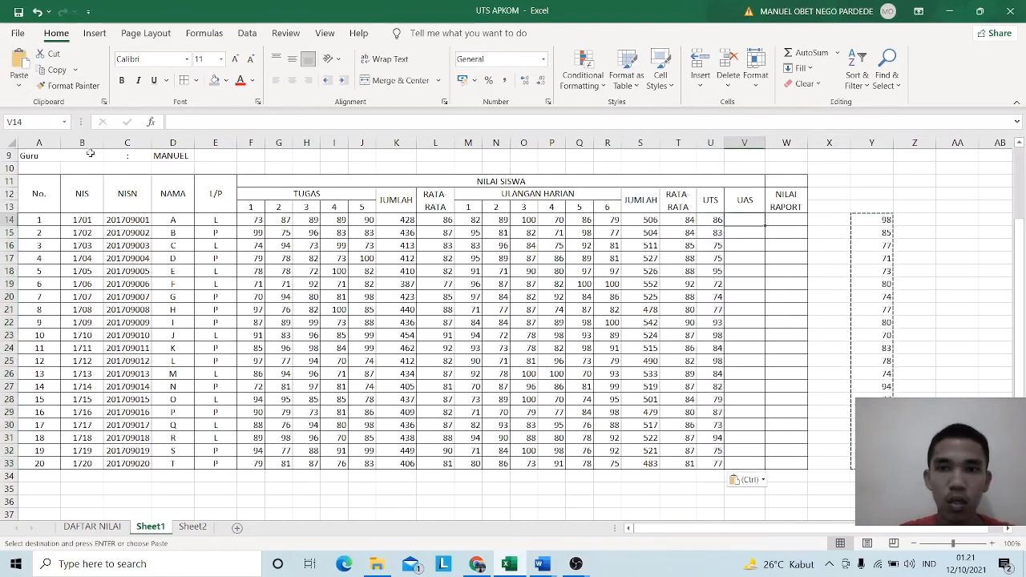
{"action": "left_click", "coordinate": [19, 80]}
{"action": "left_click", "coordinate": [17, 185]}
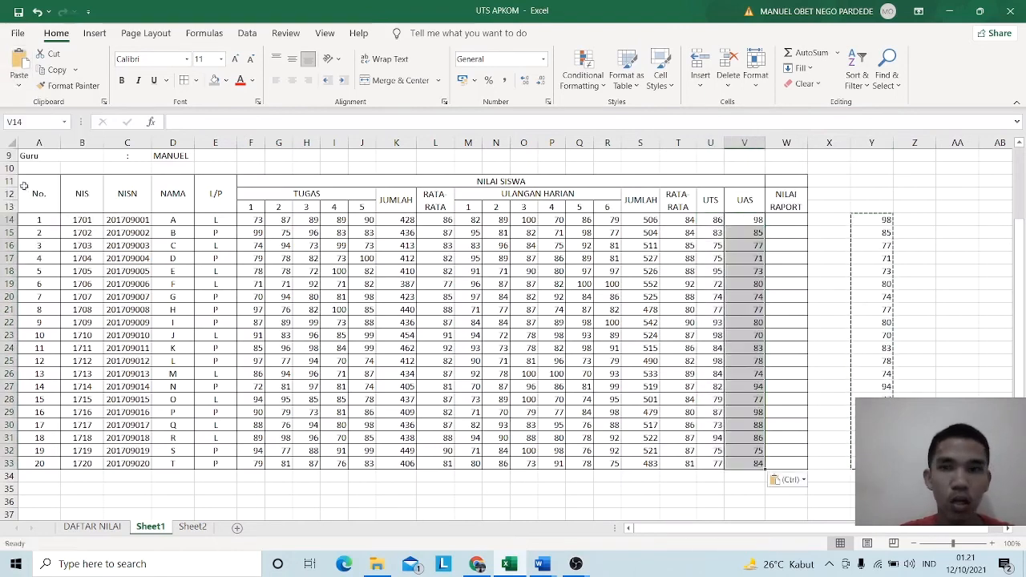
- Clear the contents of helper column Y
{"action": "left_click", "coordinate": [864, 145]}
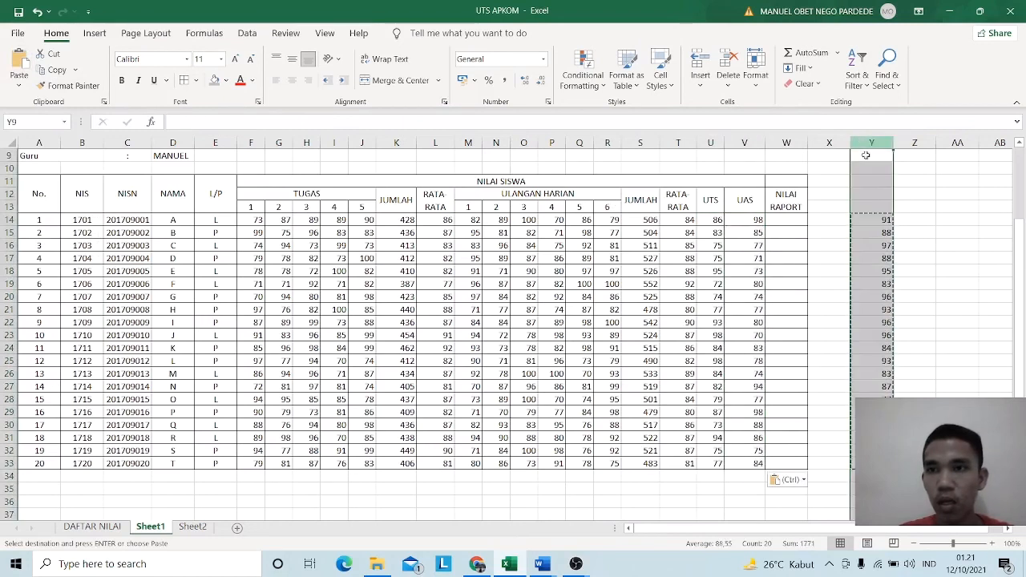
{"action": "right_click", "coordinate": [866, 154]}
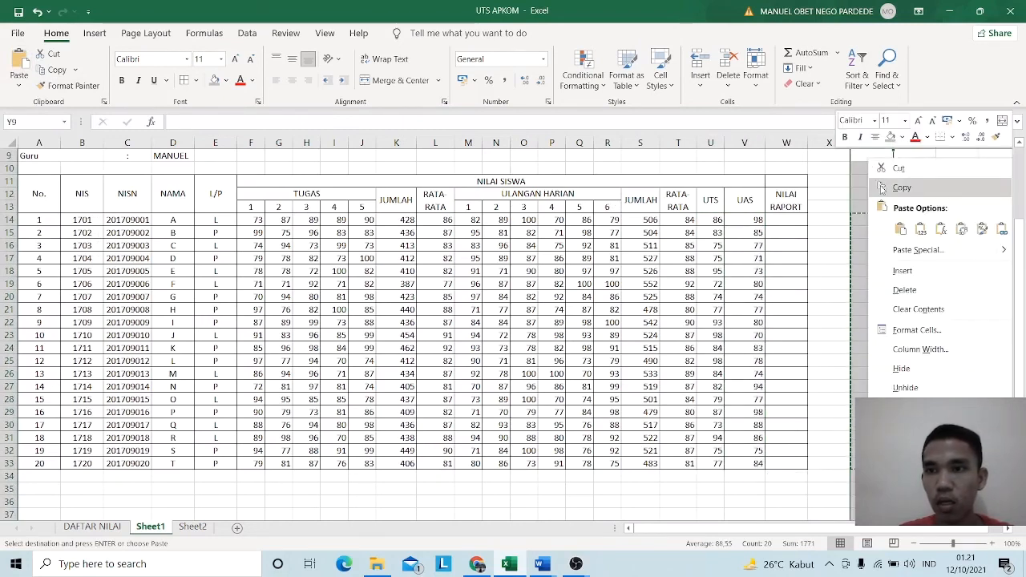
{"action": "left_click", "coordinate": [926, 311]}
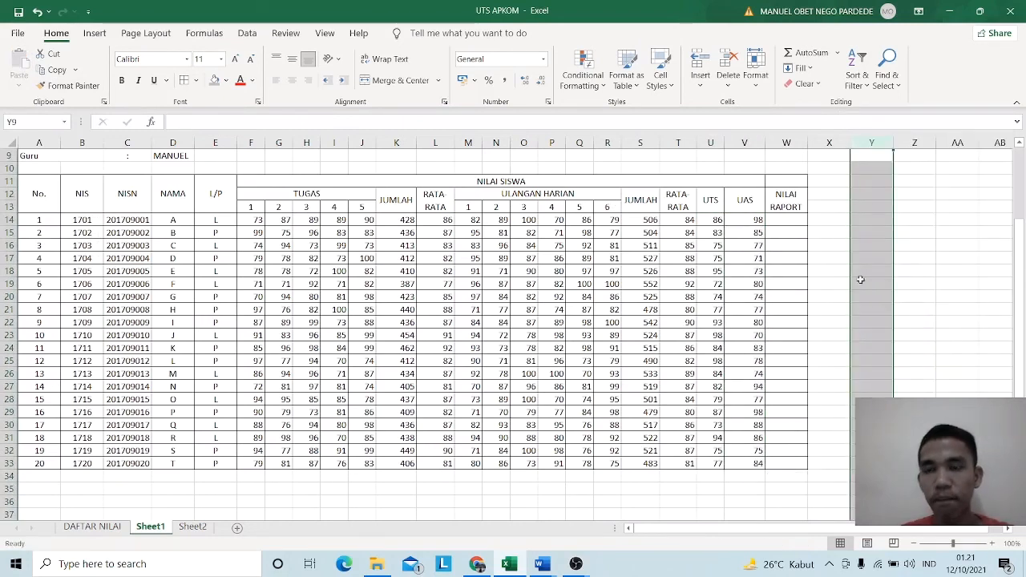
{"action": "left_click", "coordinate": [860, 208]}
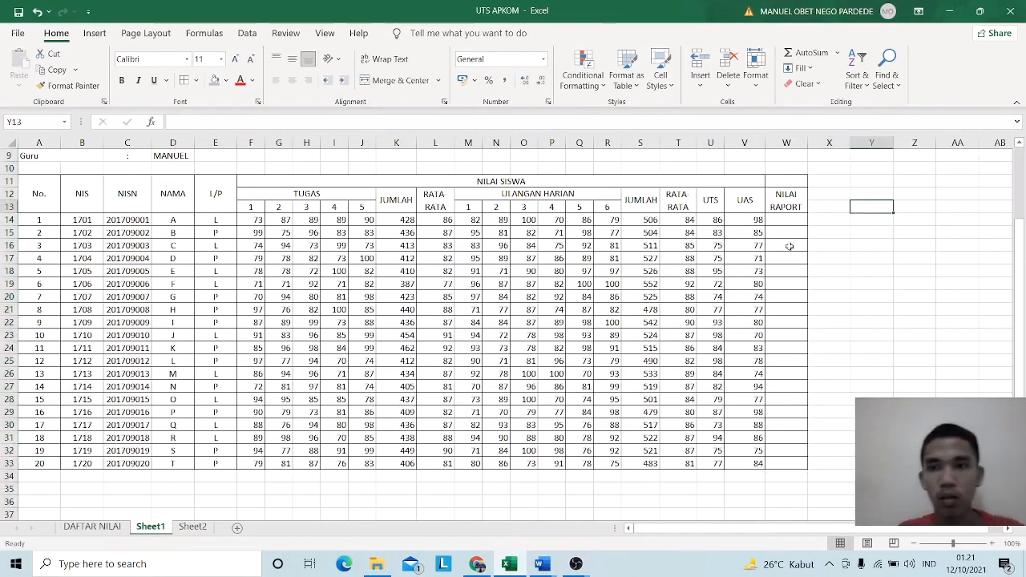
{"action": "left_click", "coordinate": [864, 231]}
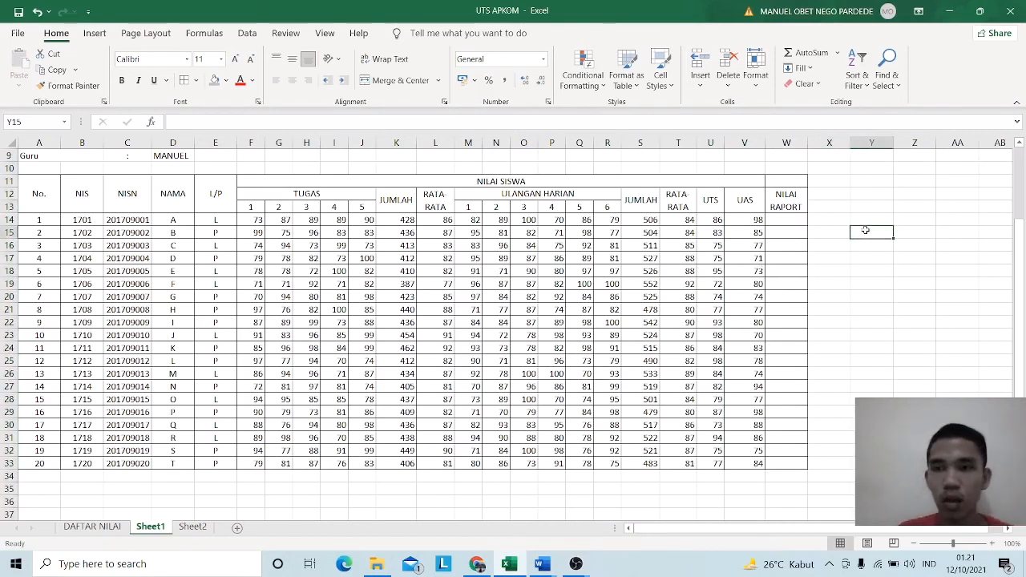
- Enter the weight table headers NILAI in Z14 and BOBOT in AA14
{"action": "left_click", "coordinate": [914, 224]}
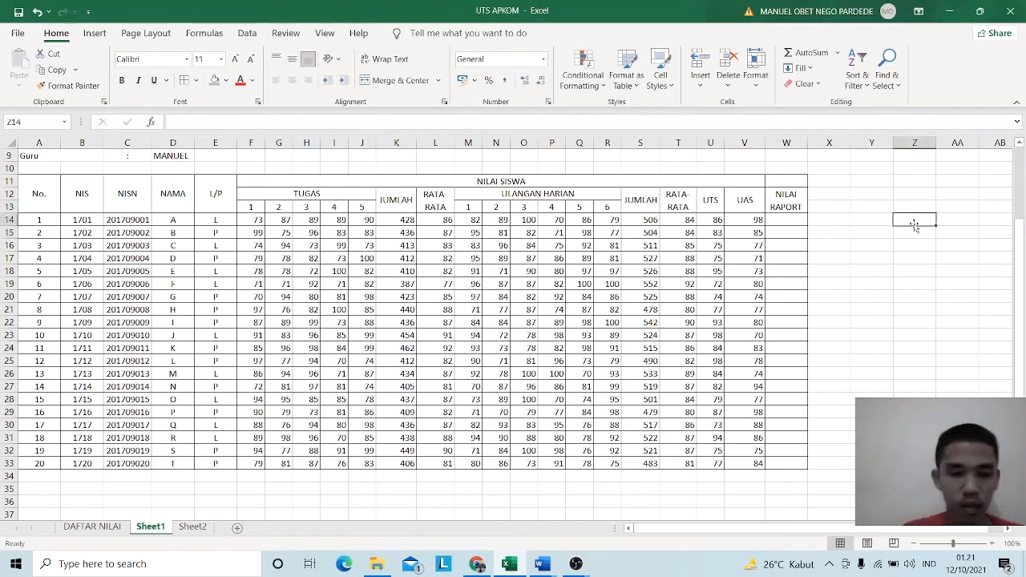
{"action": "type", "text": "N"}
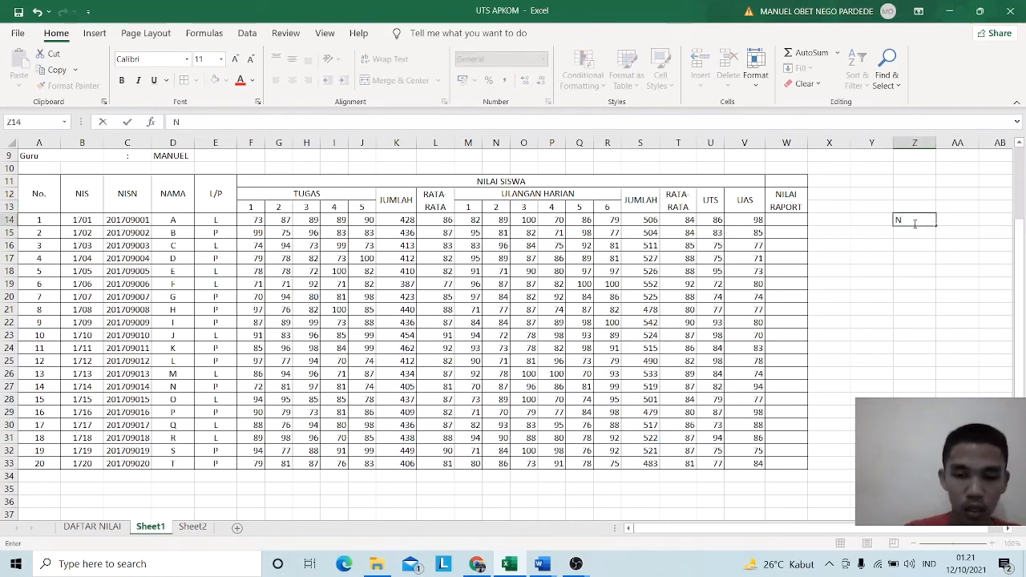
{"action": "type", "text": "ILAI"}
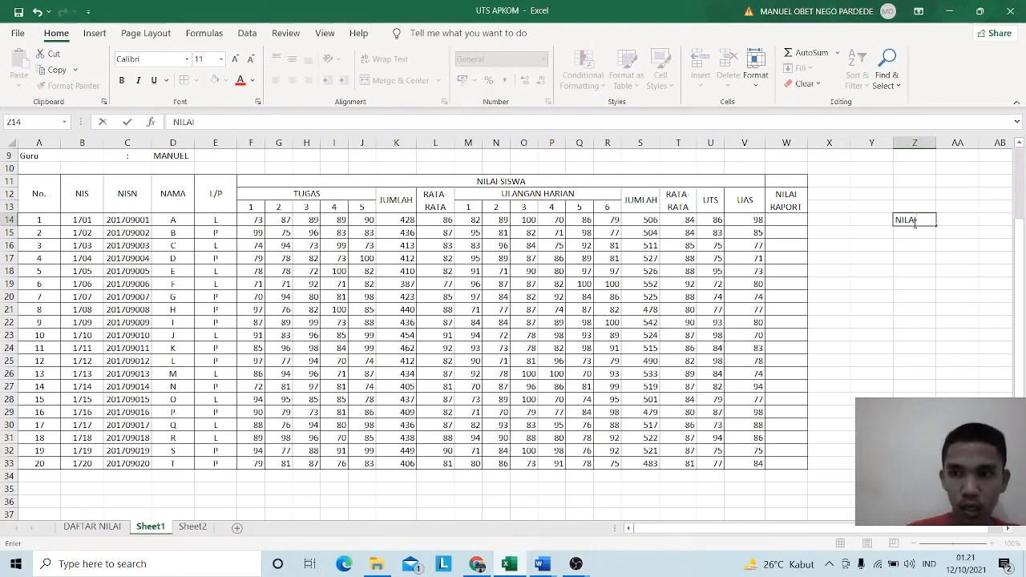
{"action": "key", "text": "Tab"}
{"action": "type", "text": "BOBOT"}
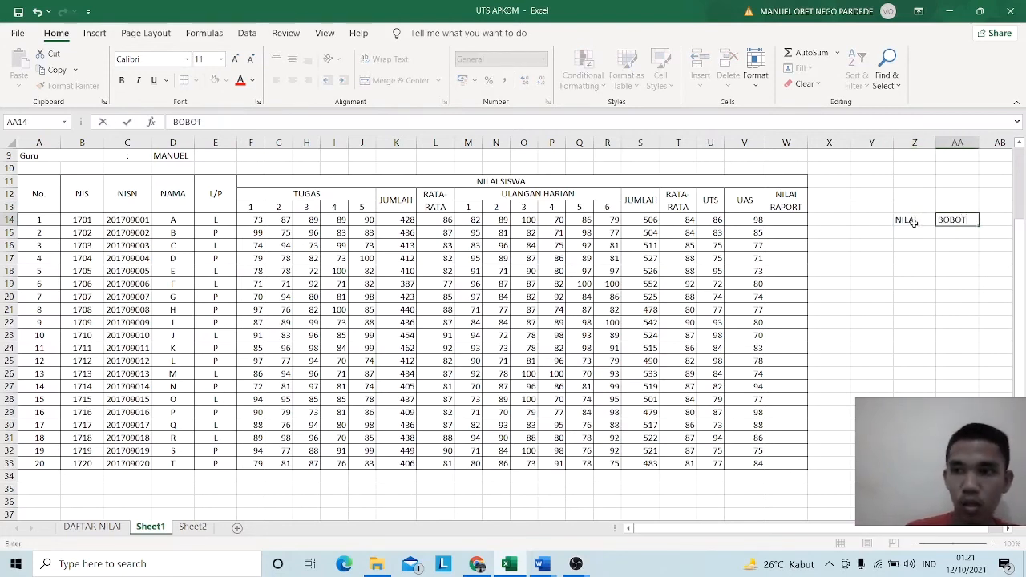
{"action": "left_click", "coordinate": [914, 223]}
- List the score components TUGAS, UH, UTS and UAS in Z15:Z18 under the NILAI header
{"action": "left_click", "coordinate": [915, 229]}
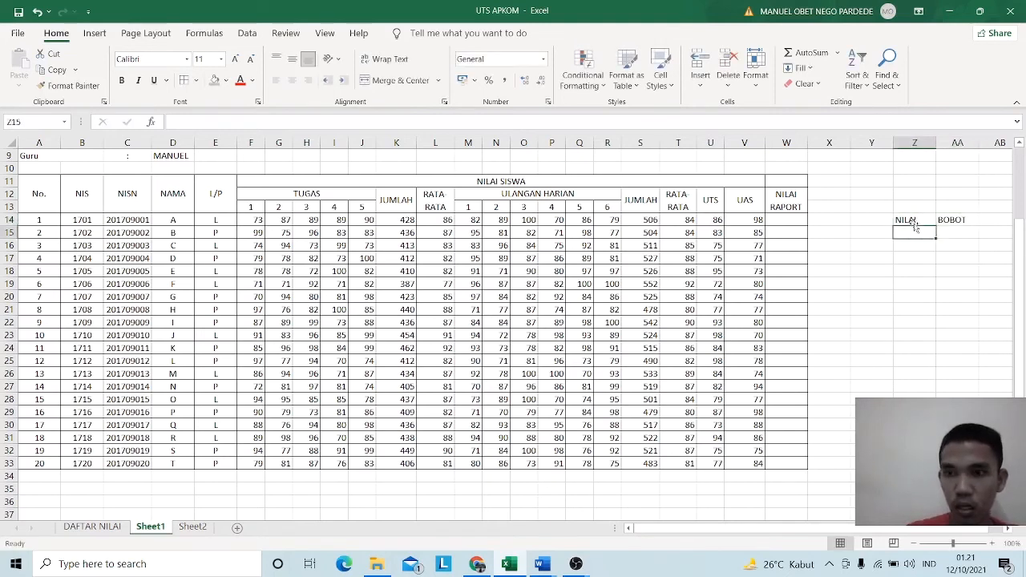
{"action": "type", "text": "1"}
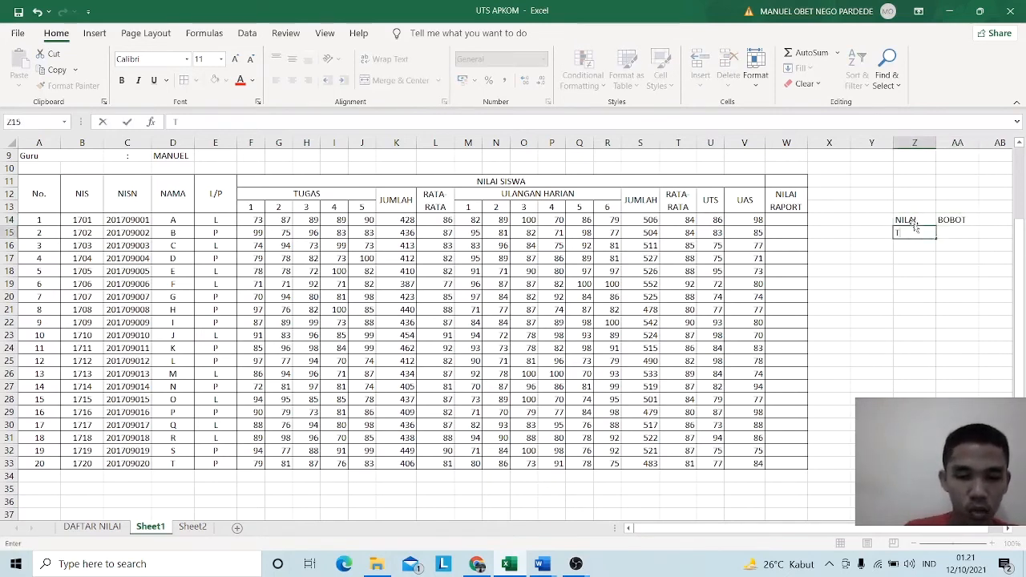
{"action": "type", "text": "UGAS"}
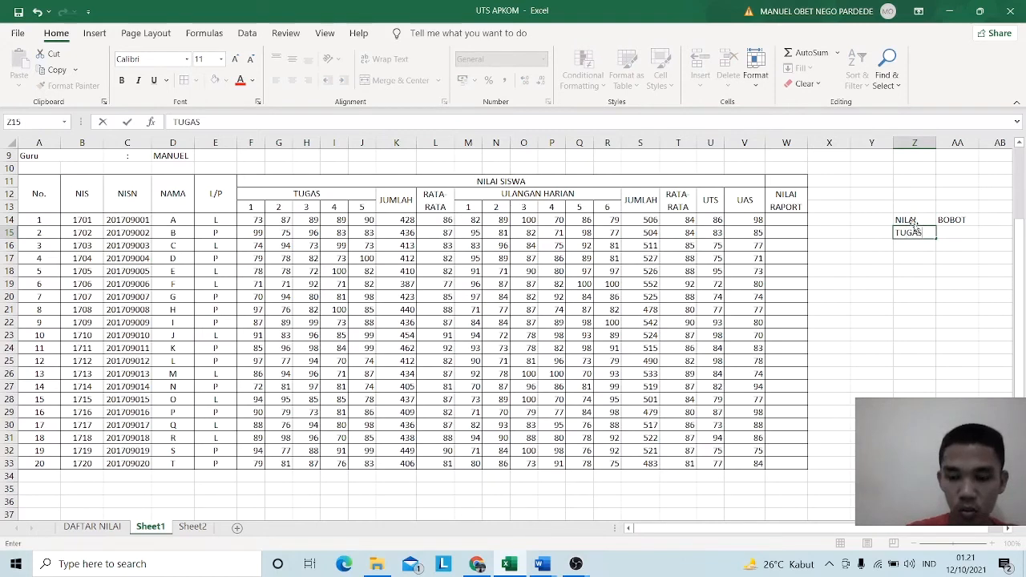
{"action": "key", "text": "Return"}
{"action": "type", "text": "U"}
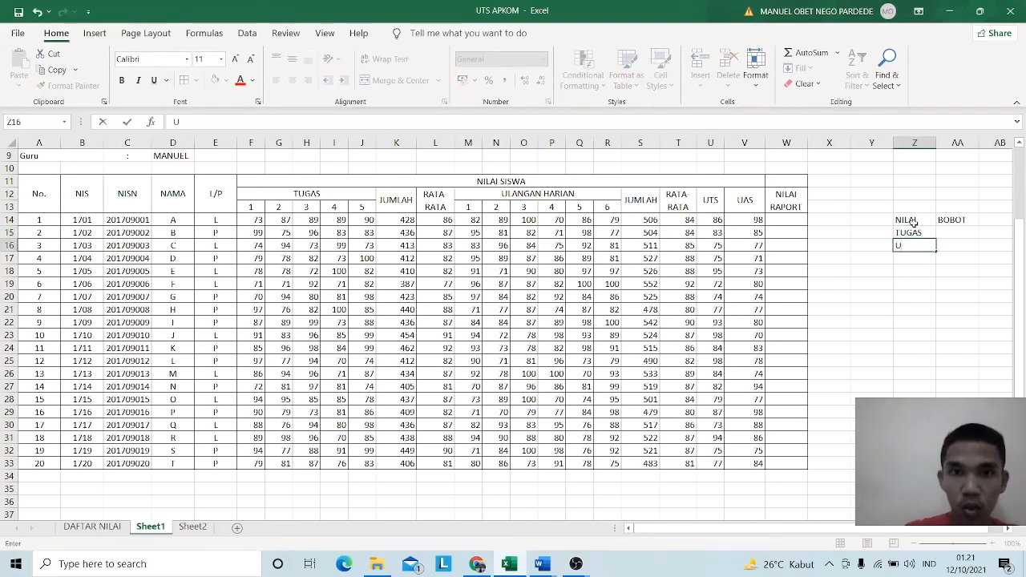
{"action": "type", "text": "H"}
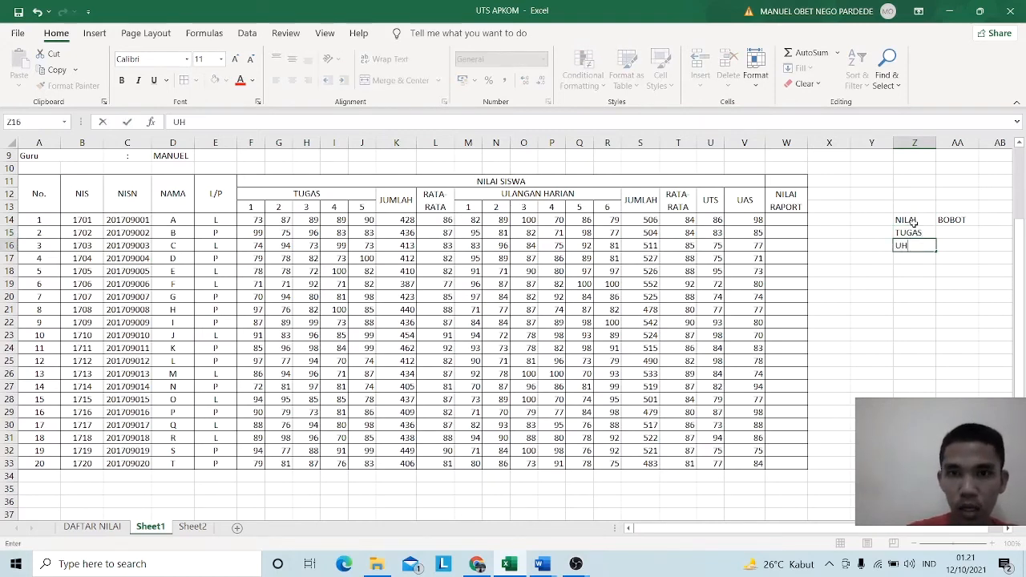
{"action": "key", "text": "Return"}
{"action": "type", "text": "UTS"}
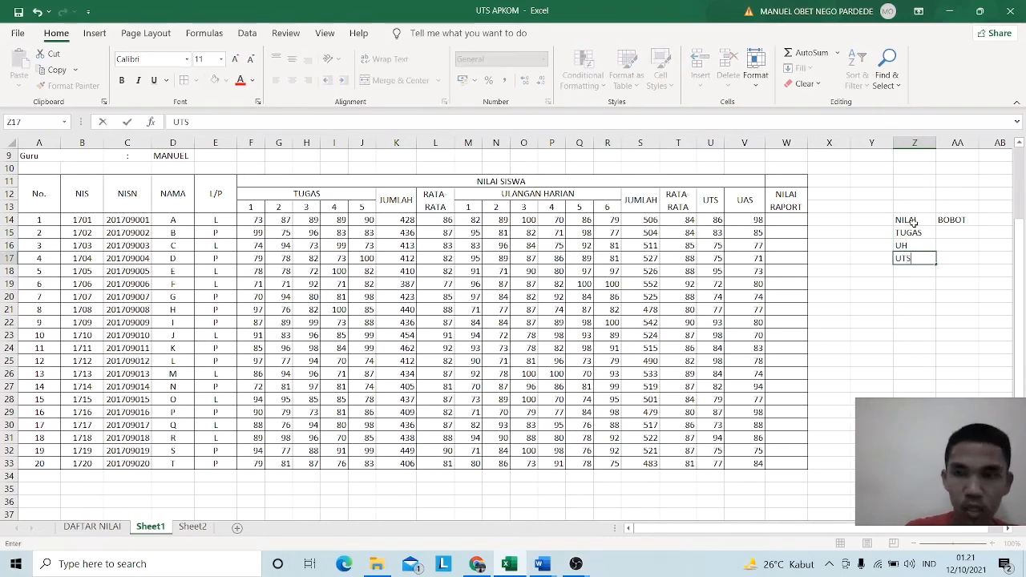
{"action": "key", "text": "Left"}
{"action": "key", "text": "Right"}
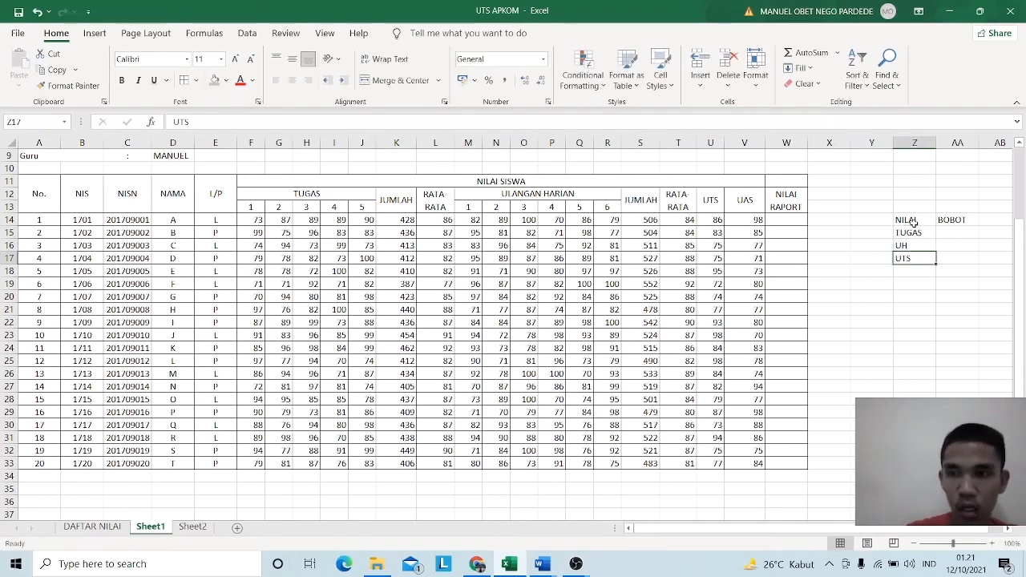
{"action": "key", "text": "Down"}
{"action": "key", "text": "Down"}
{"action": "key", "text": "Up"}
{"action": "type", "text": "UAS"}
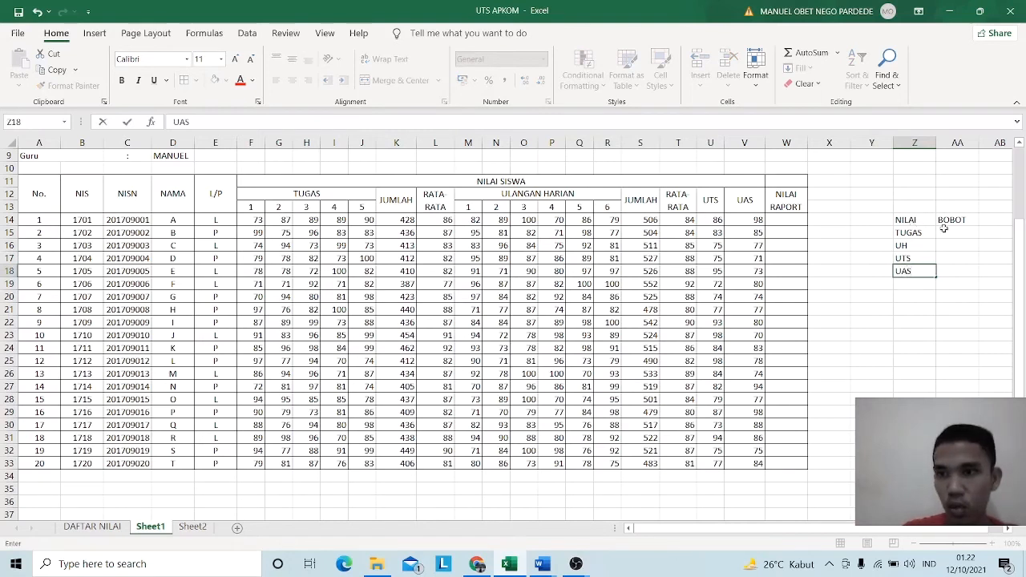
- Enter the BOBOT weights in AA15:AA18: 2 for TUGAS, 2 for UH, 3 for UTS and 3 for UAS
{"action": "left_click", "coordinate": [944, 230]}
{"action": "type", "text": "2"}
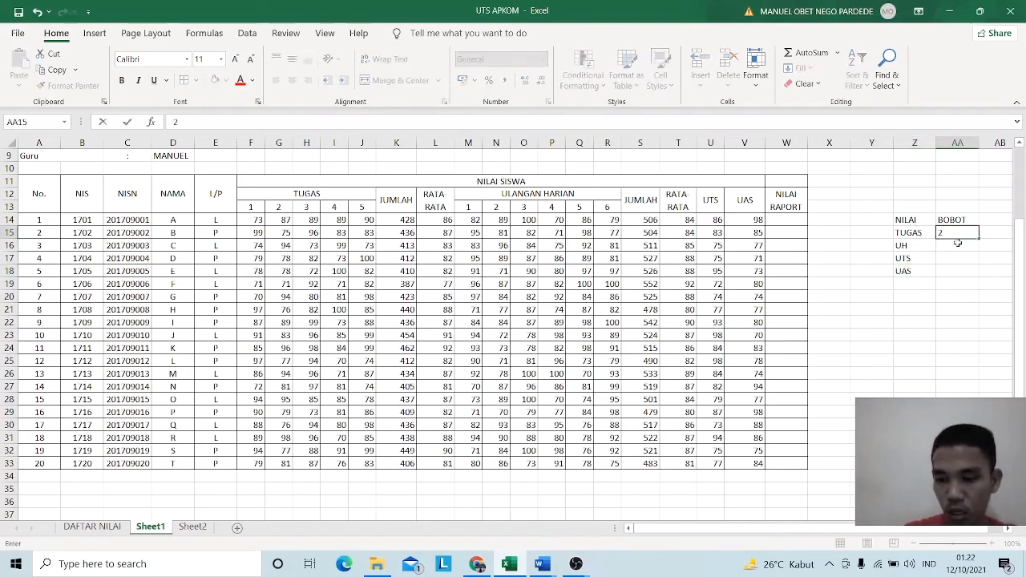
{"action": "key", "text": "Return"}
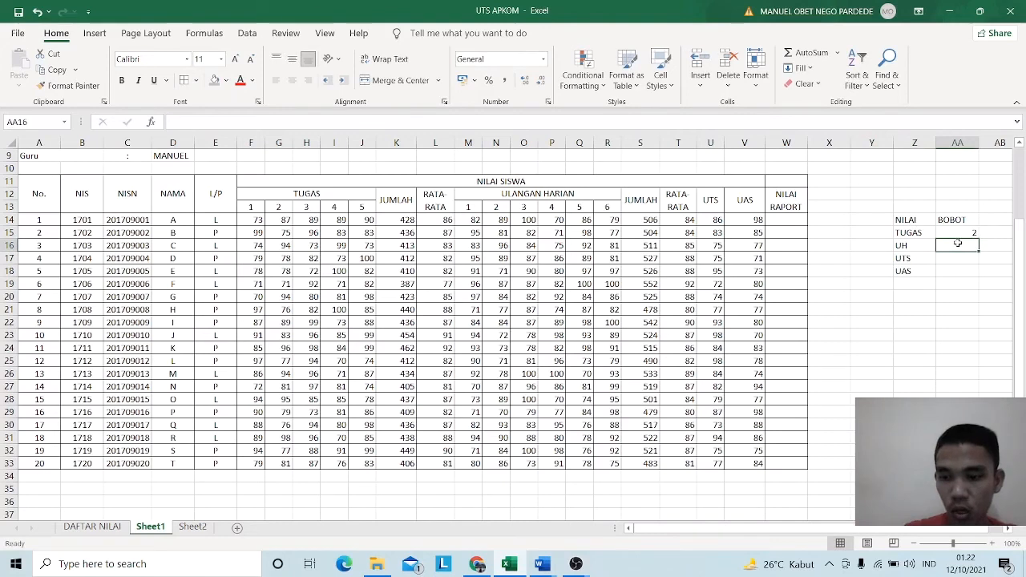
{"action": "type", "text": "2"}
{"action": "key", "text": "Return"}
{"action": "type", "text": "3"}
{"action": "key", "text": "Return"}
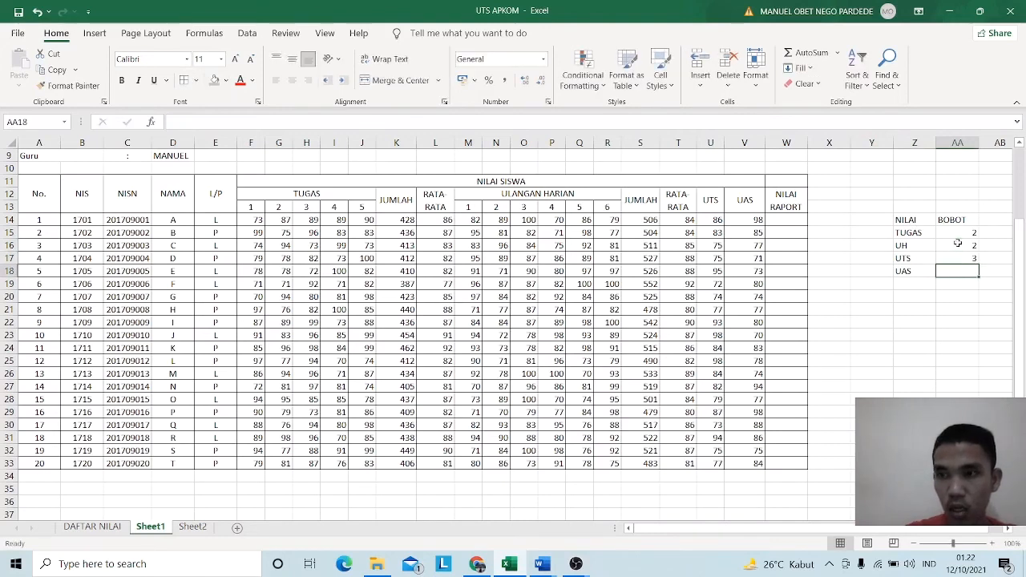
{"action": "type", "text": "3"}
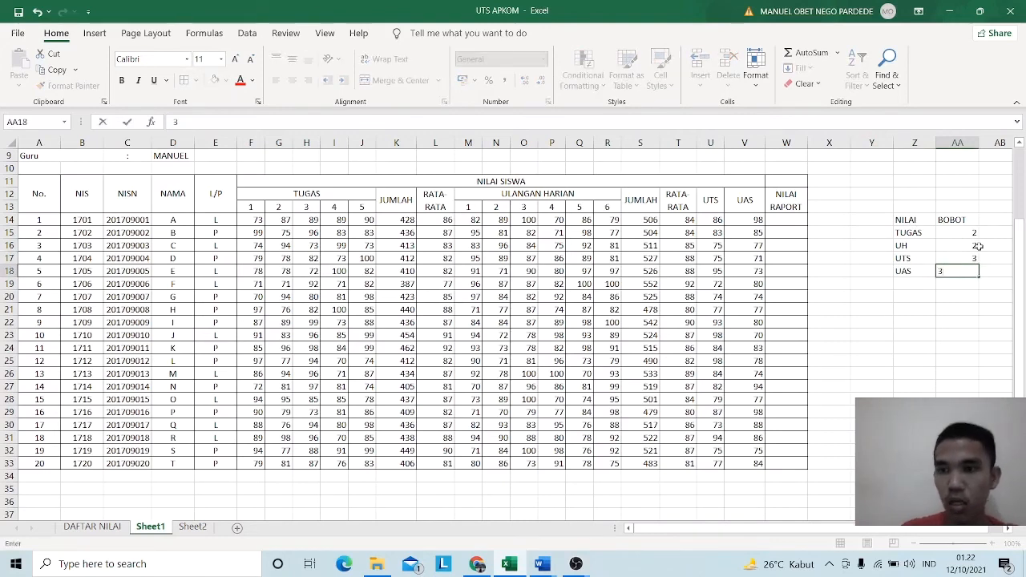
{"action": "left_click", "coordinate": [941, 292]}
- Label Z20 as TOTAL B. and sum the weights in AA20 with =SUM(AA15:AA18)
{"action": "left_click", "coordinate": [923, 297]}
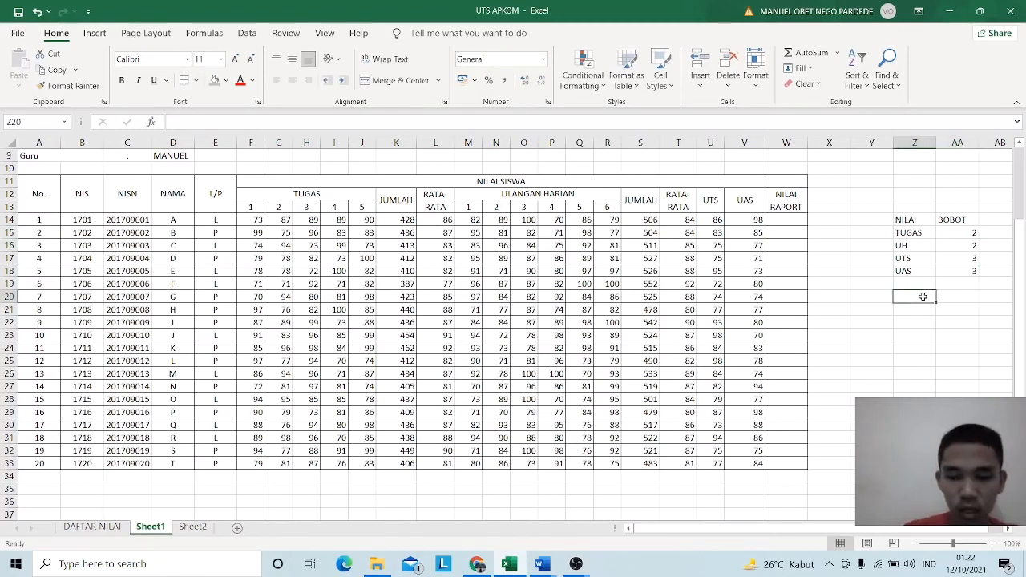
{"action": "type", "text": "JU"}
{"action": "key", "text": "BackSpace"}
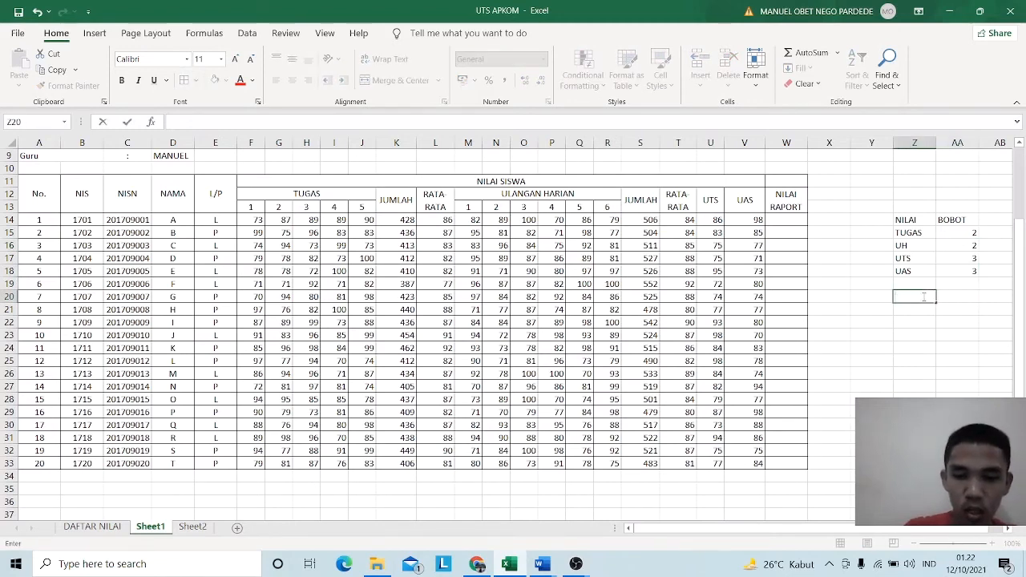
{"action": "type", "text": "OTA"}
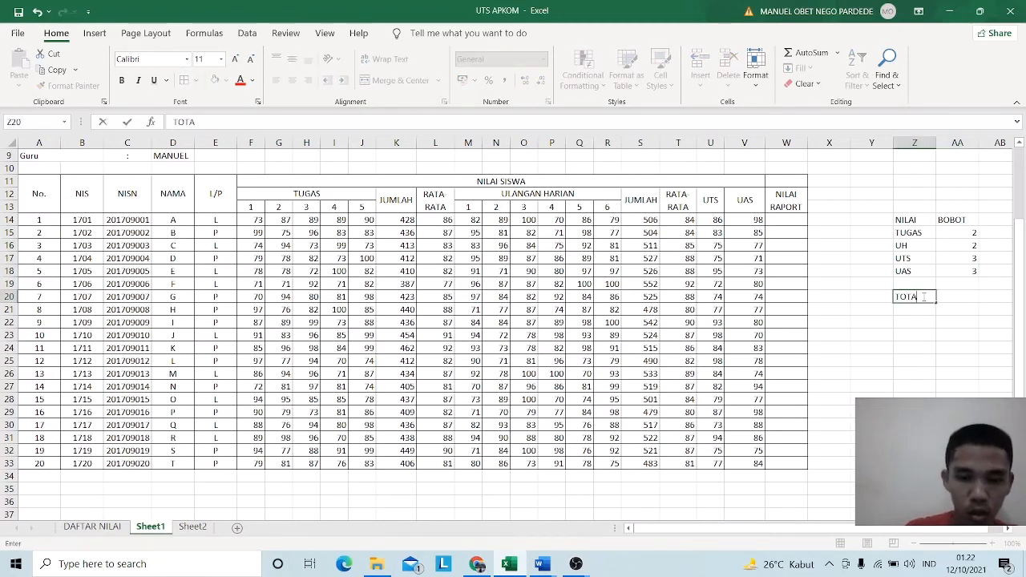
{"action": "type", "text": "L B."}
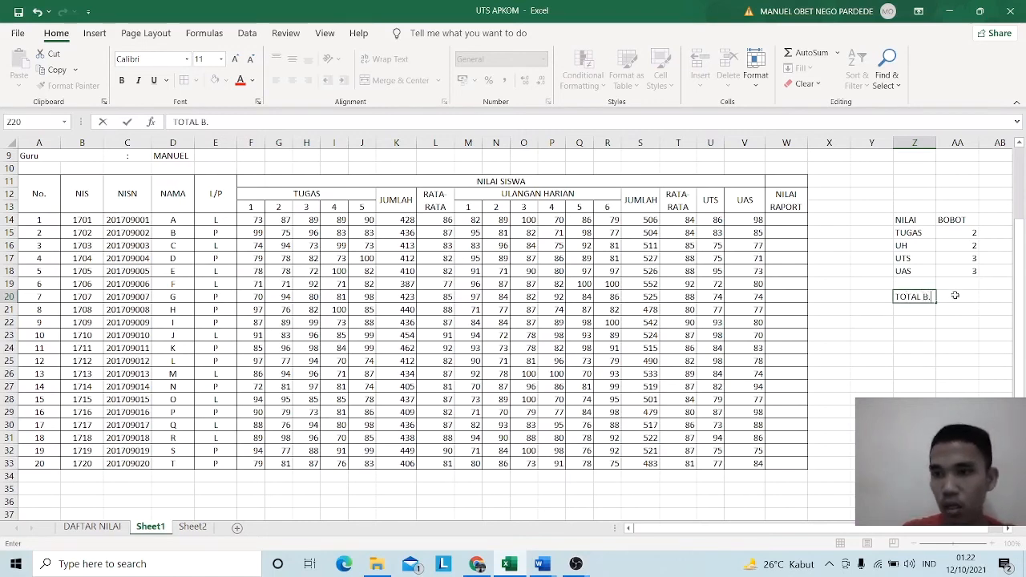
{"action": "left_click", "coordinate": [953, 299]}
{"action": "type", "text": "="}
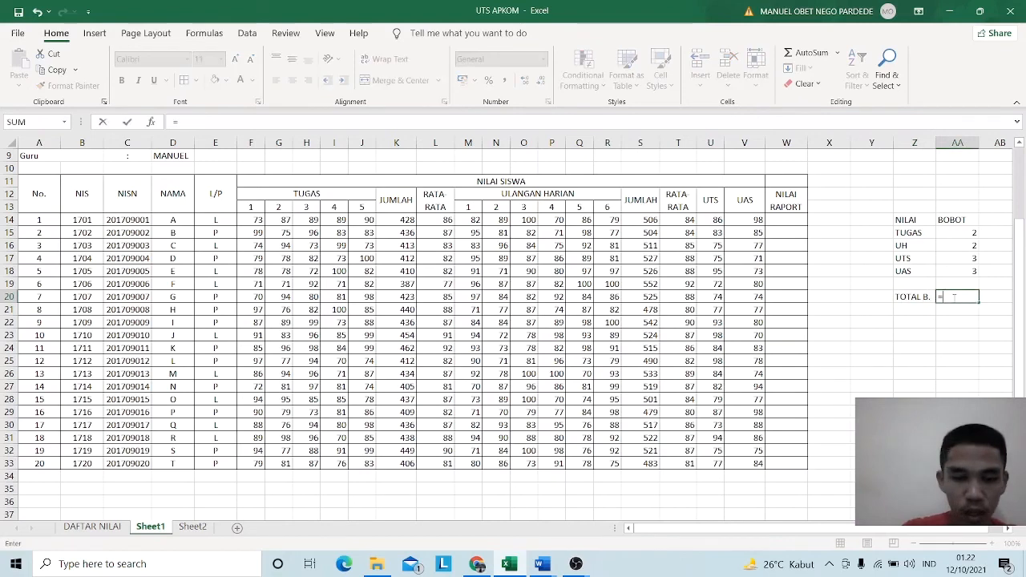
{"action": "type", "text": "SUM"}
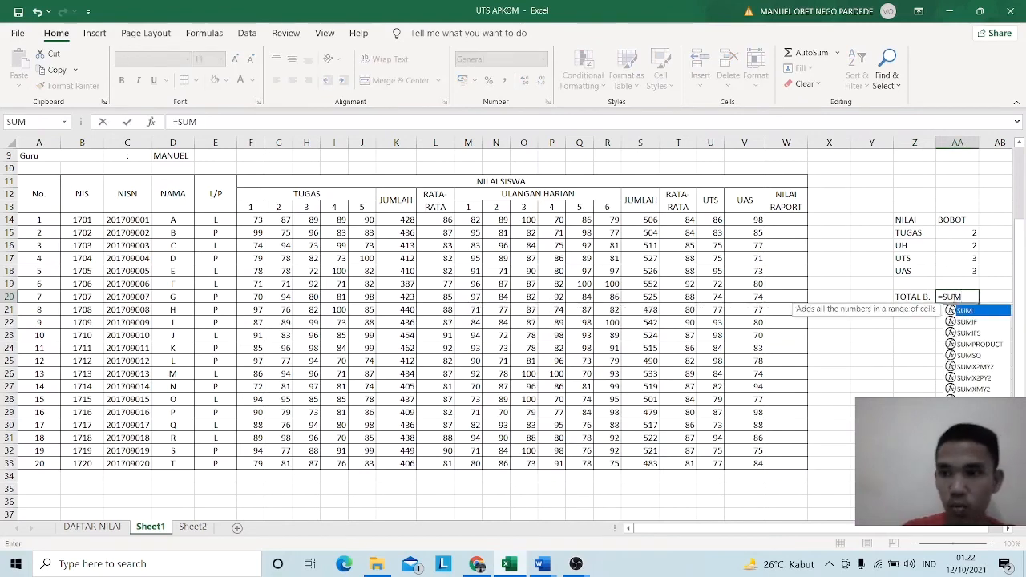
{"action": "double_click", "coordinate": [965, 311]}
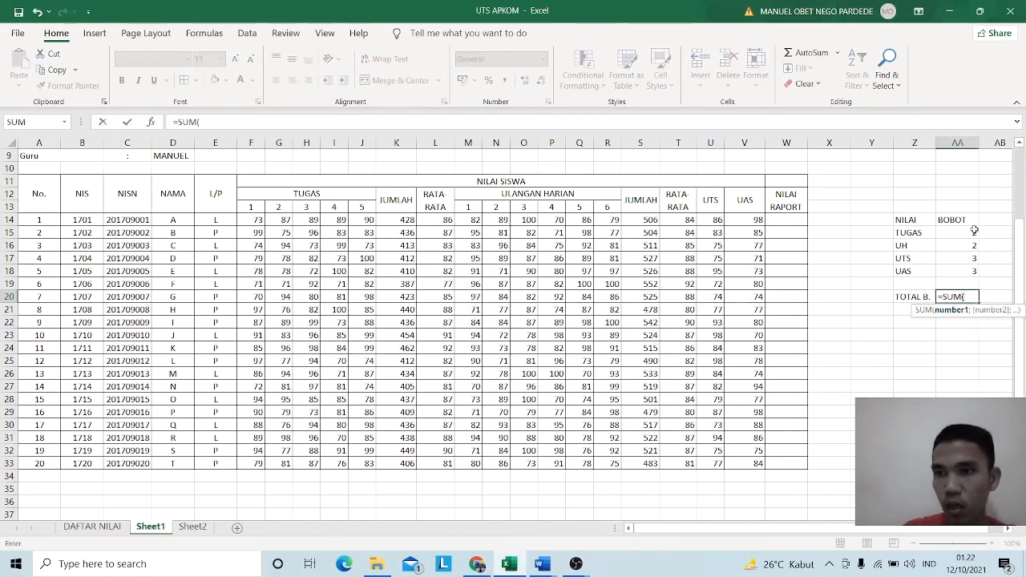
{"action": "left_click_drag", "start_coordinate": [972, 231], "coordinate": [975, 271]}
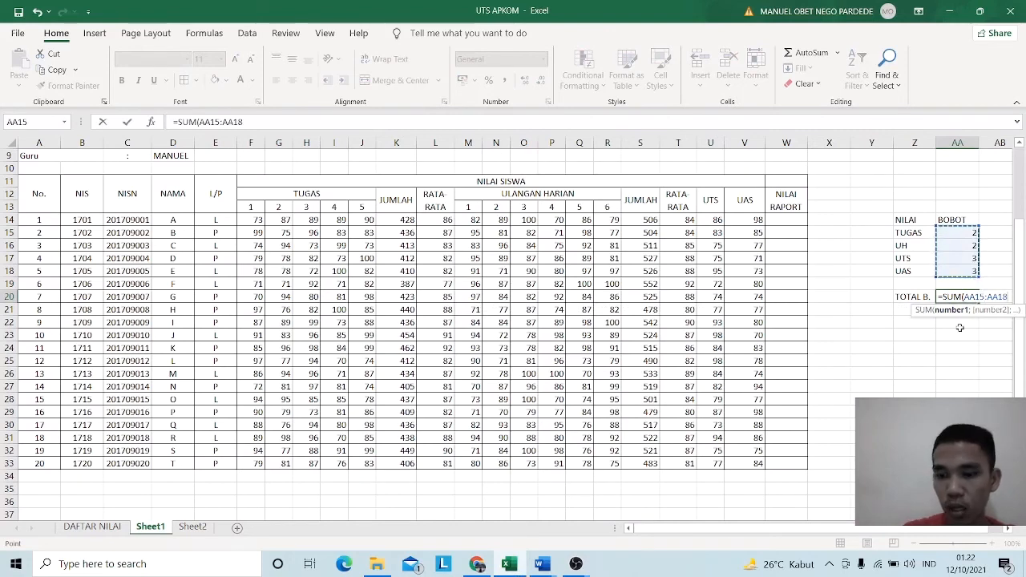
{"action": "key", "text": "Return"}
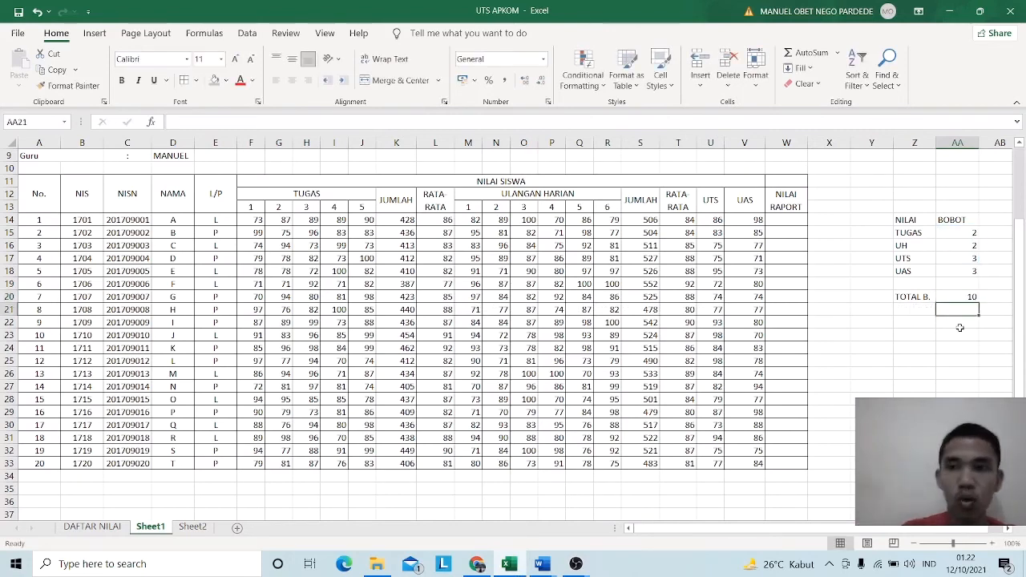
- Enter the first part of the NILAI RAPORT formula in W14 as =((L14*2)+(T14*2)+(U14))
{"action": "left_click", "coordinate": [779, 220]}
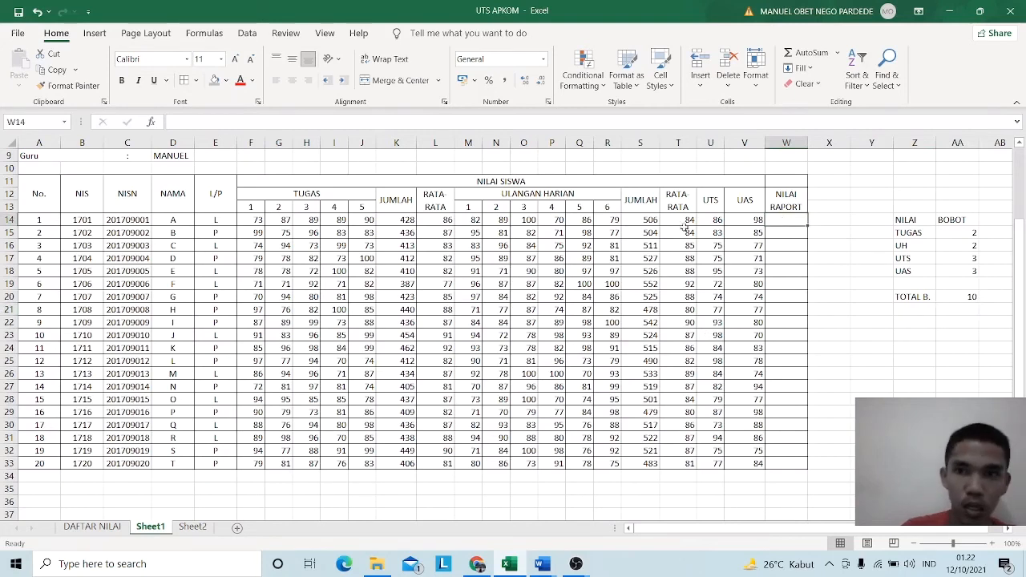
{"action": "left_click", "coordinate": [304, 124]}
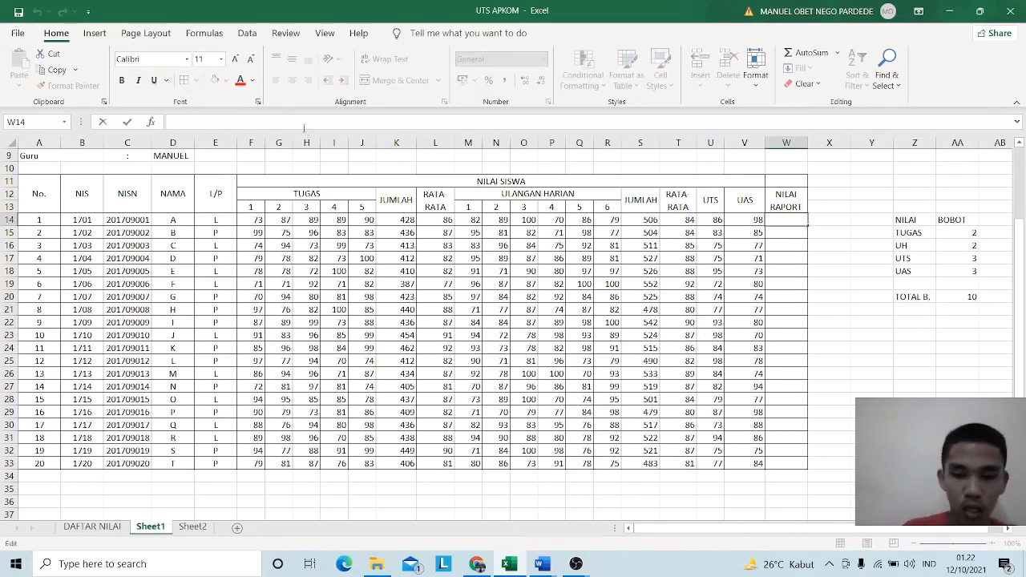
{"action": "type", "text": "=(("}
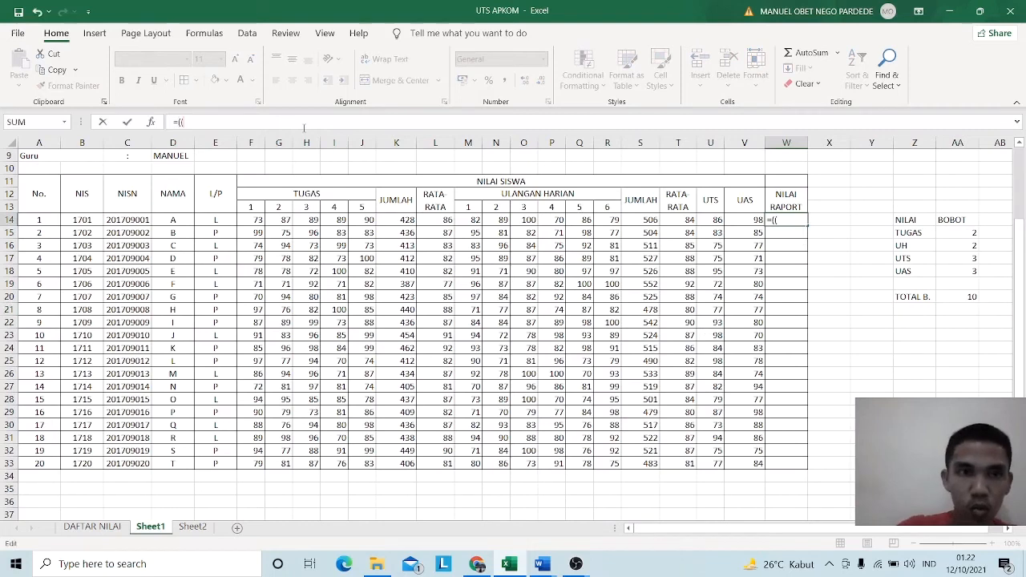
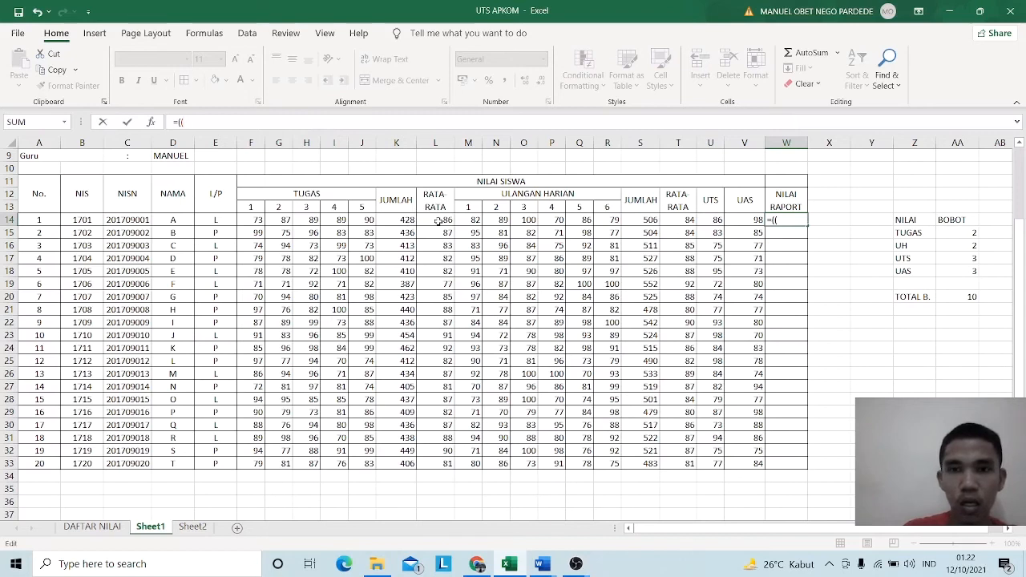
{"action": "left_click", "coordinate": [438, 221]}
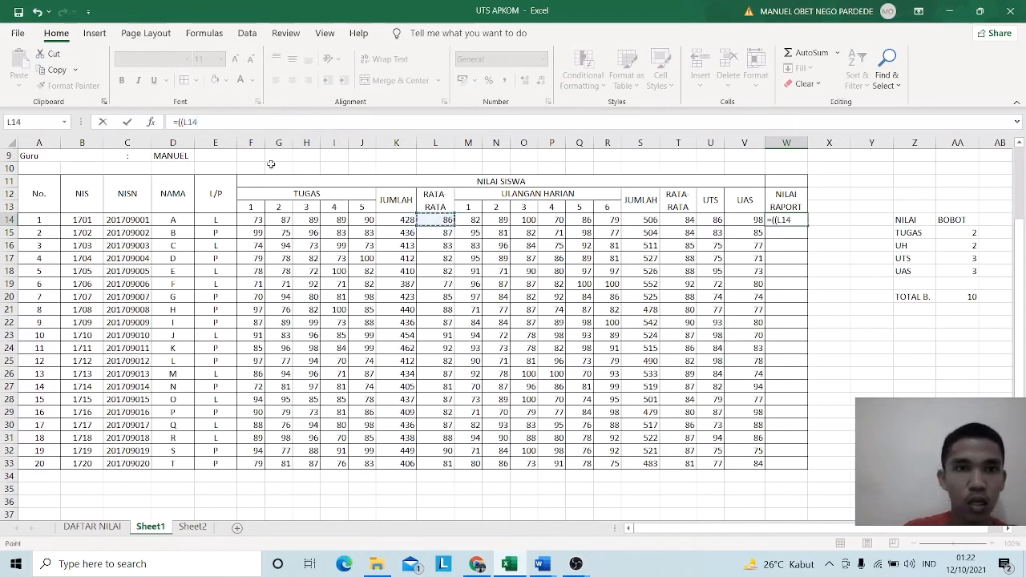
{"action": "type", "text": "*"}
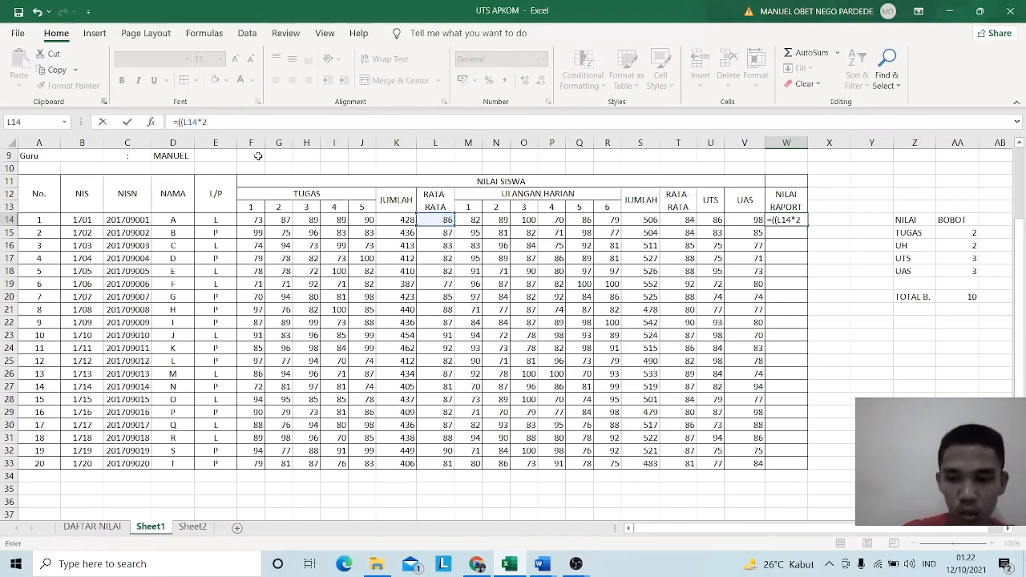
{"action": "type", "text": "2)+"}
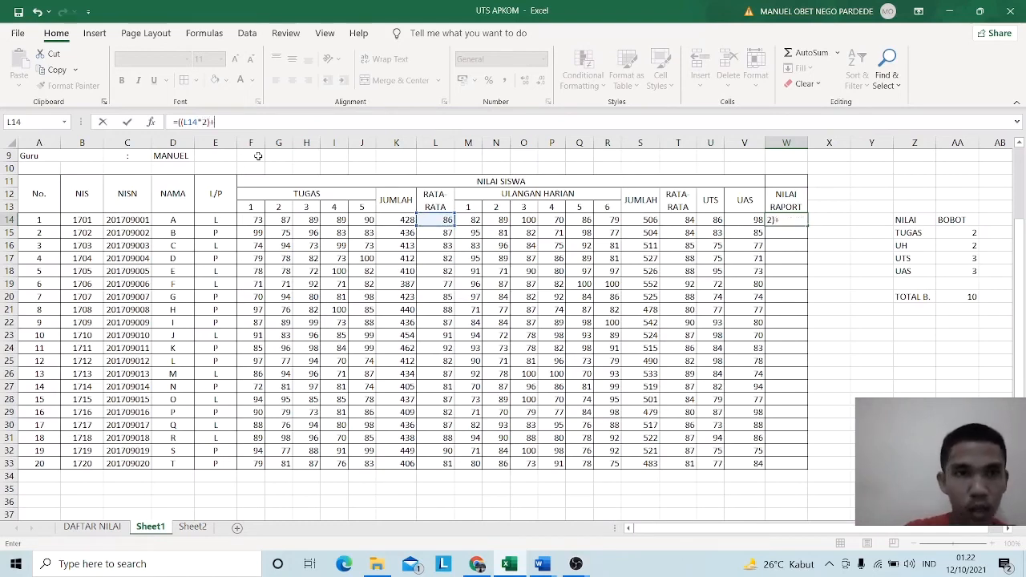
{"action": "type", "text": "("}
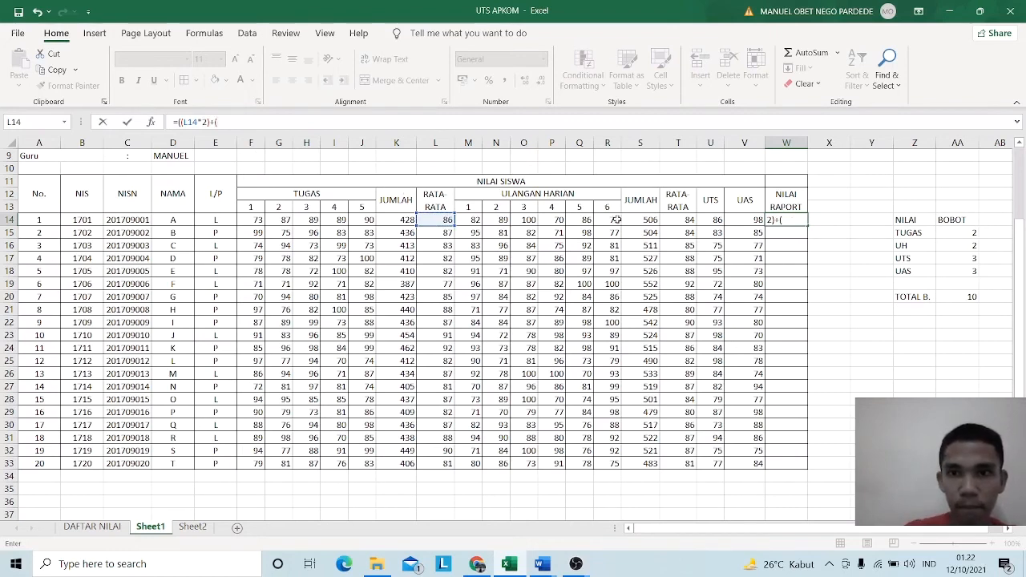
{"action": "left_click", "coordinate": [677, 219]}
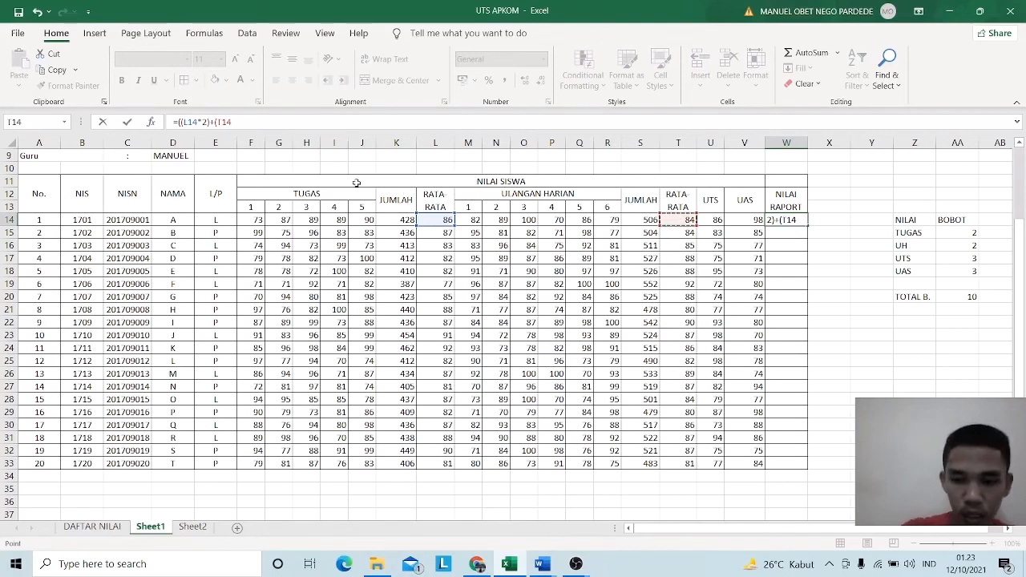
{"action": "type", "text": "*"}
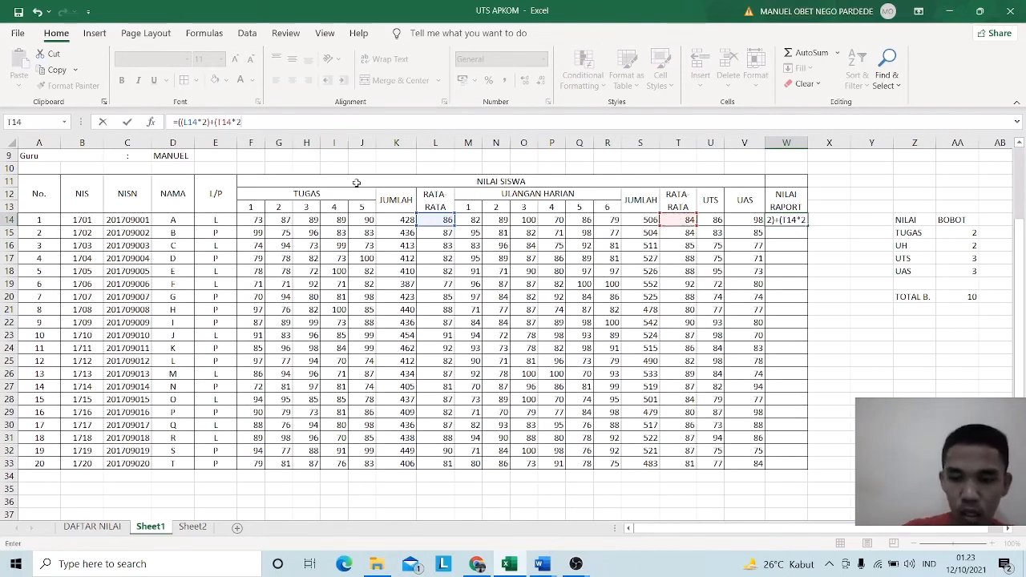
{"action": "type", "text": "2)+("}
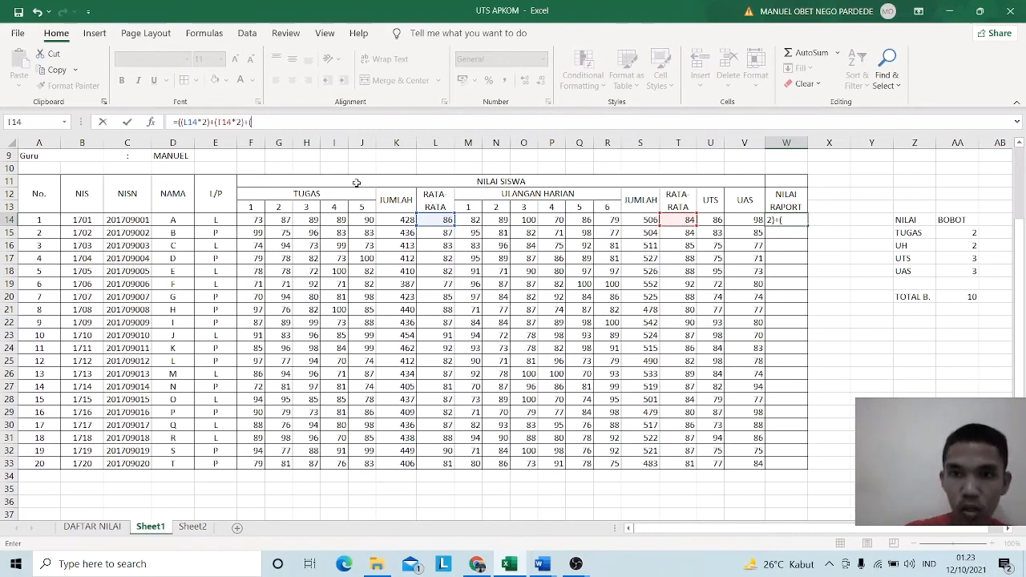
{"action": "left_click", "coordinate": [703, 219]}
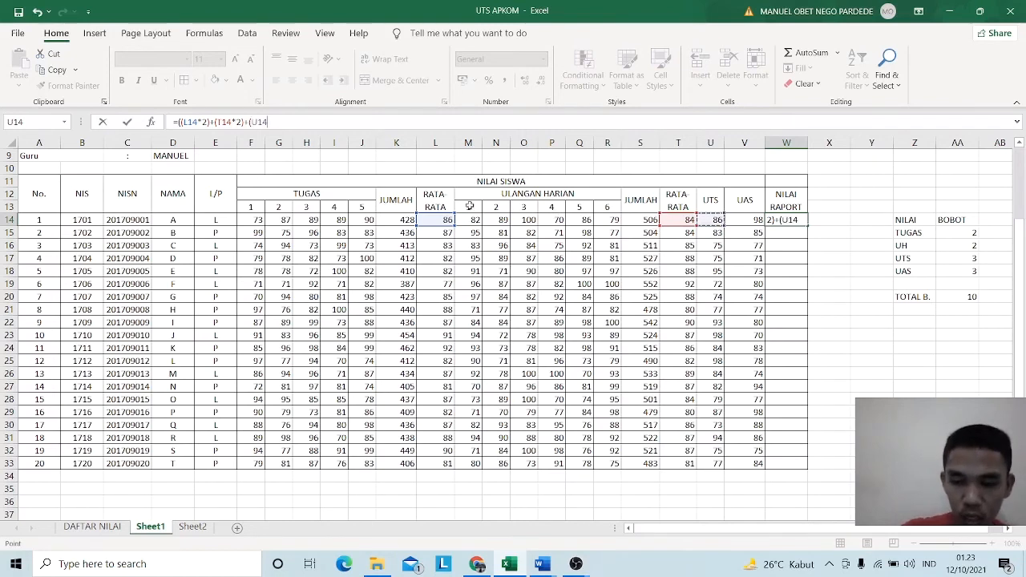
{"action": "key", "text": "Return"}
{"action": "key", "text": "Return"}
{"action": "key", "text": "Return"}
{"action": "key", "text": "Return"}
{"action": "key", "text": "Return"}
{"action": "key", "text": "Return"}
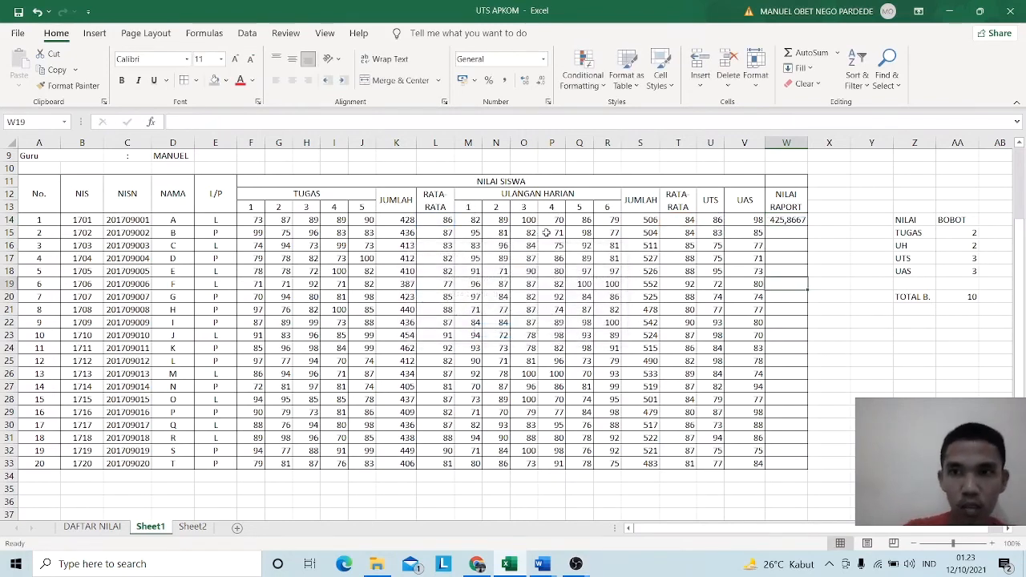
- Extend the W14 formula by multiplying U14 by 3 and adding (V14*3) for the UAS score
{"action": "left_click", "coordinate": [786, 219]}
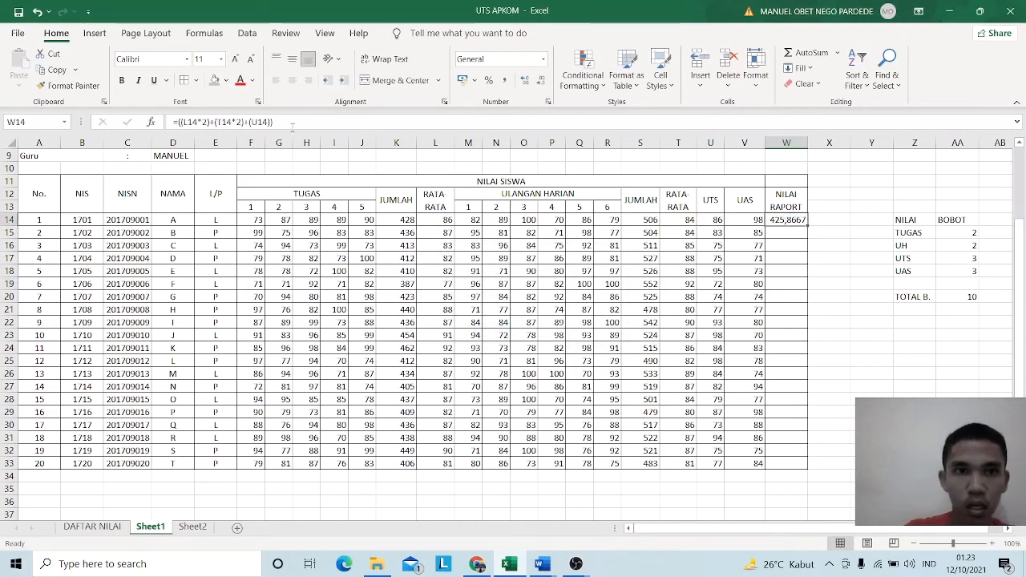
{"action": "left_click", "coordinate": [271, 122]}
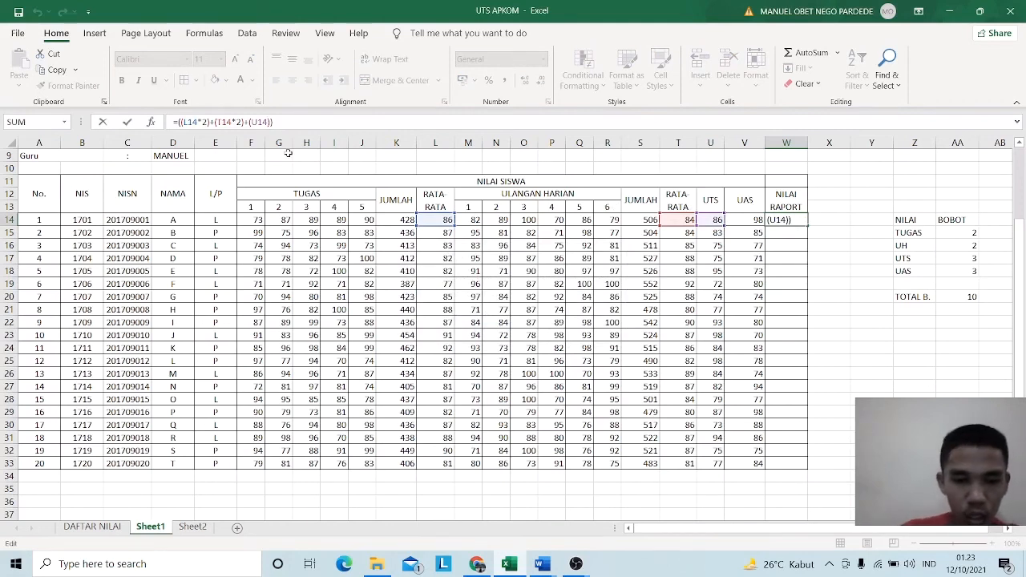
{"action": "type", "text": "*"}
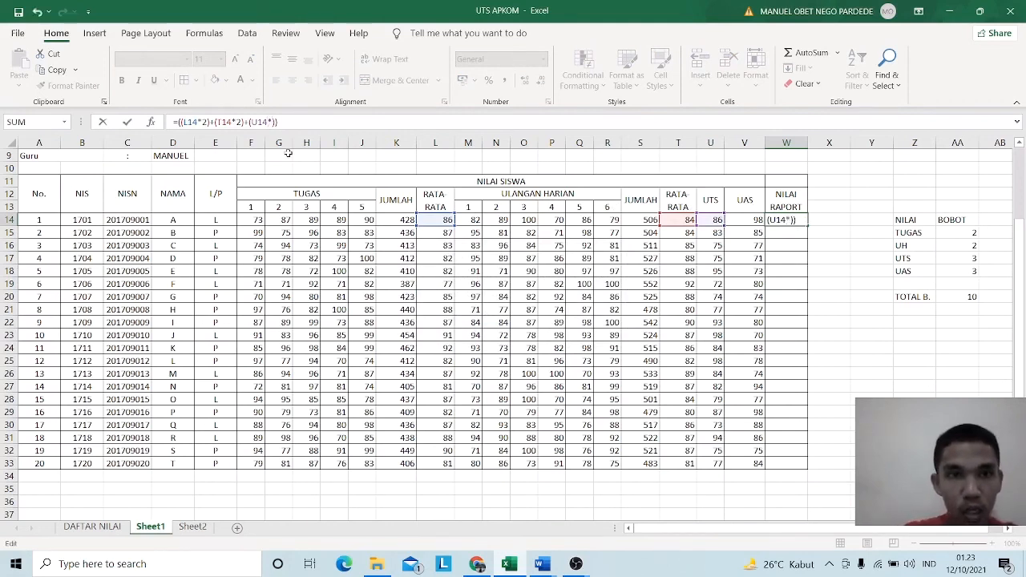
{"action": "type", "text": "3)"}
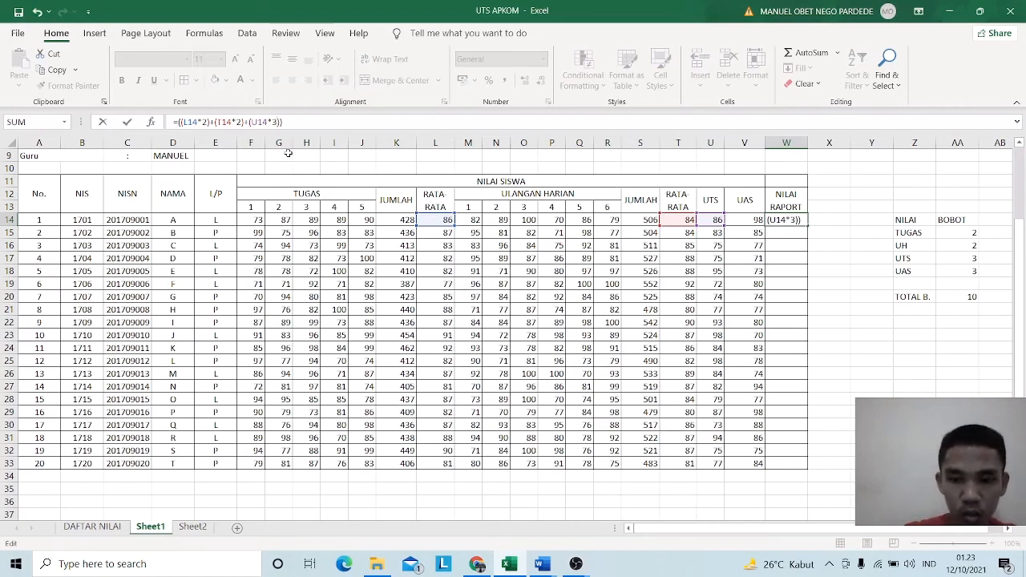
{"action": "type", "text": "+"}
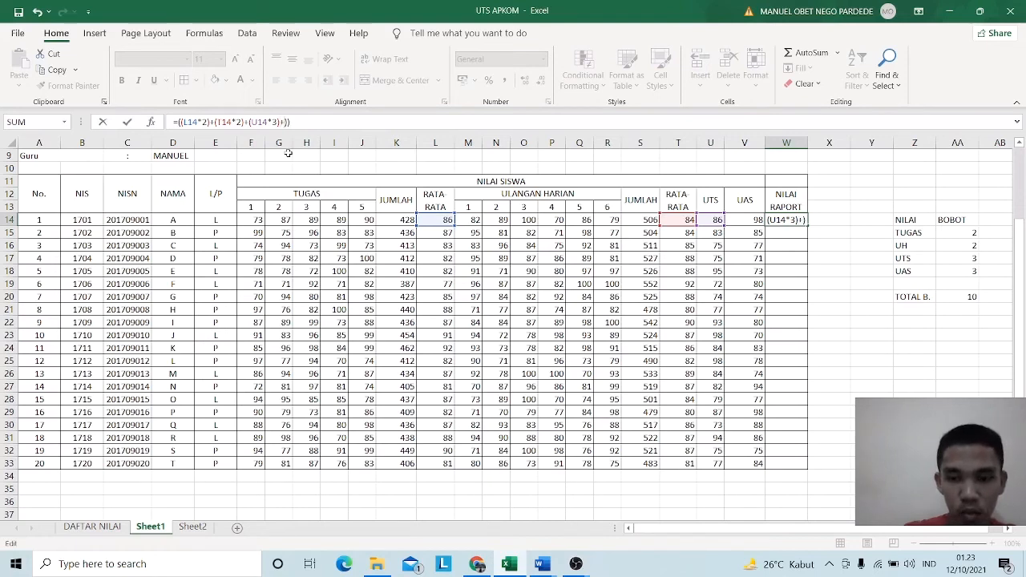
{"action": "type", "text": "("}
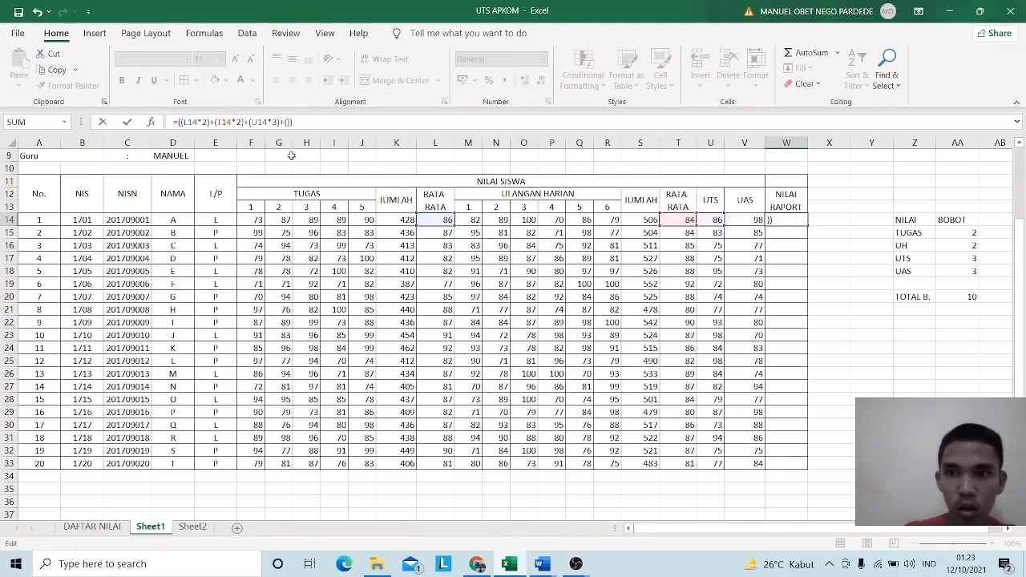
{"action": "left_click", "coordinate": [738, 221]}
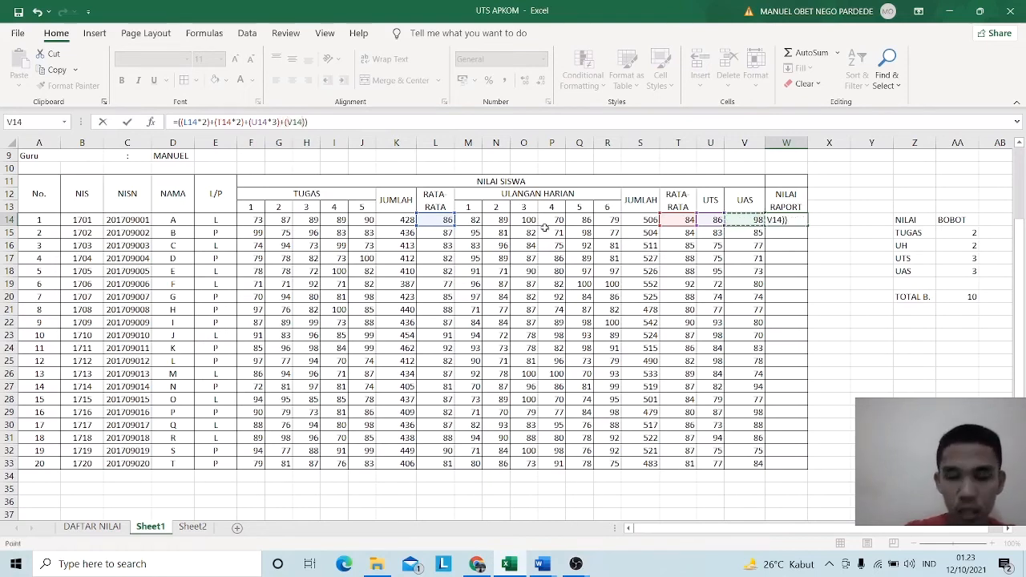
{"action": "type", "text": "*"}
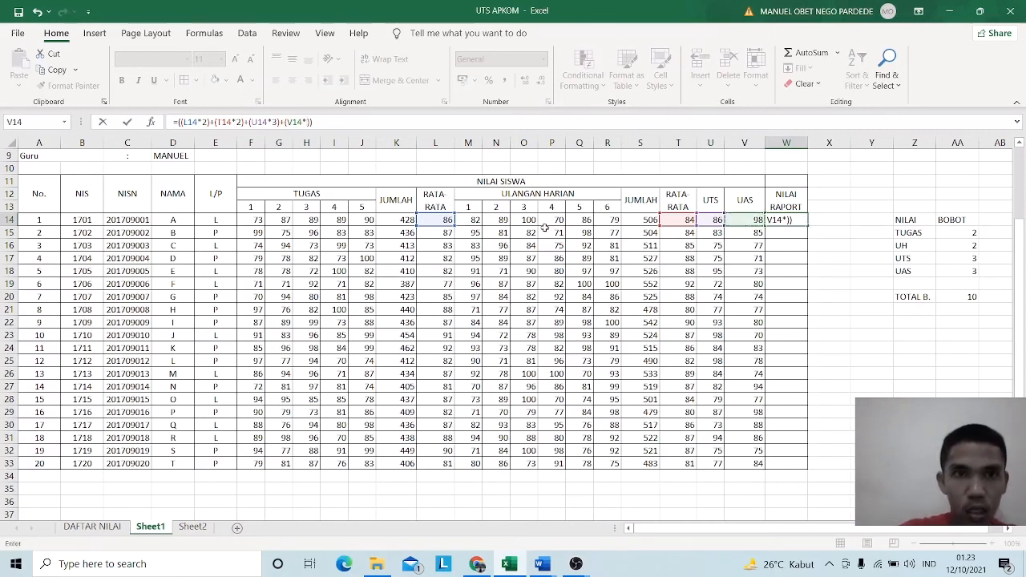
{"action": "type", "text": "3"}
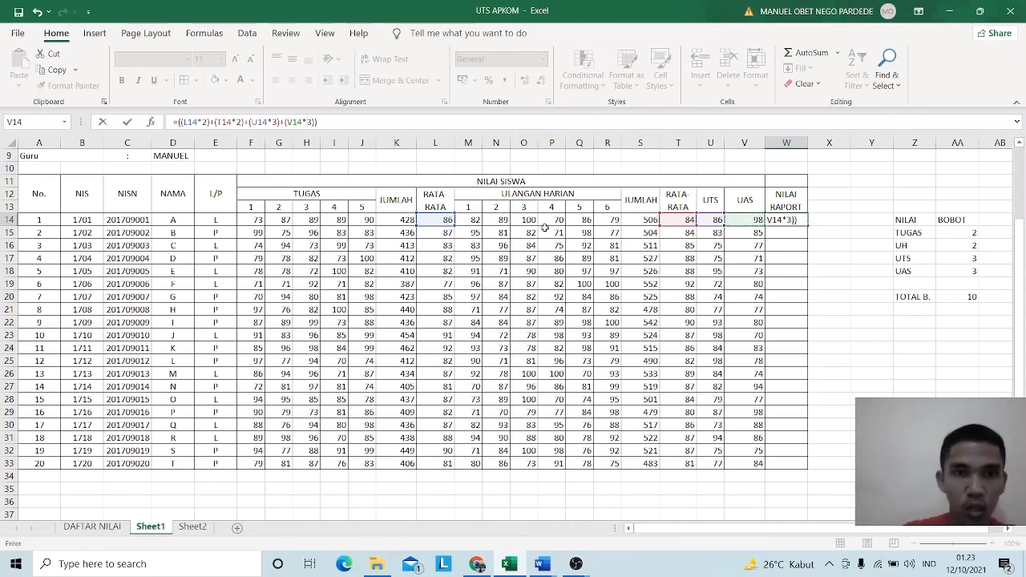
{"action": "left_click", "coordinate": [376, 124]}
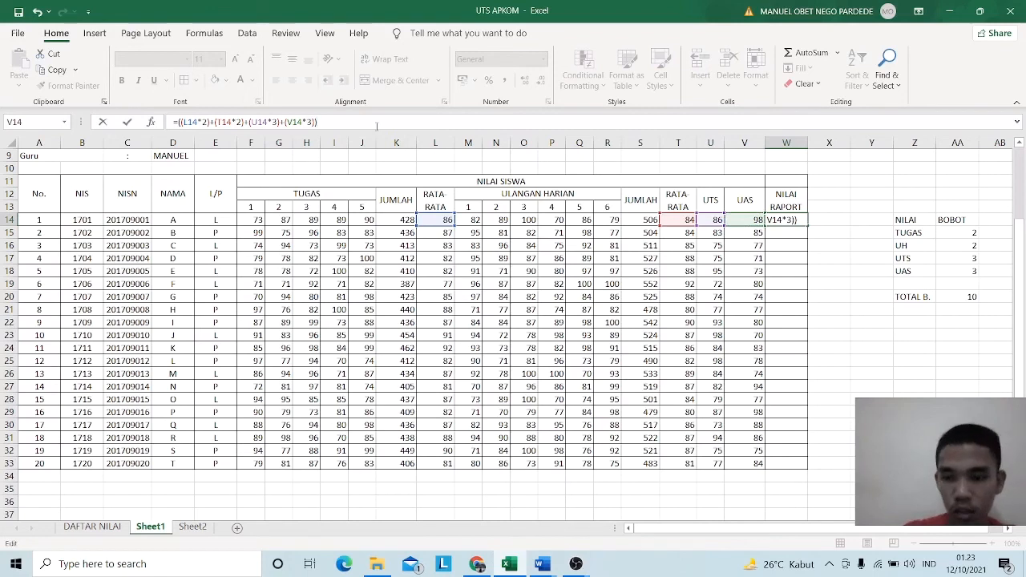
{"action": "key", "text": "Return"}
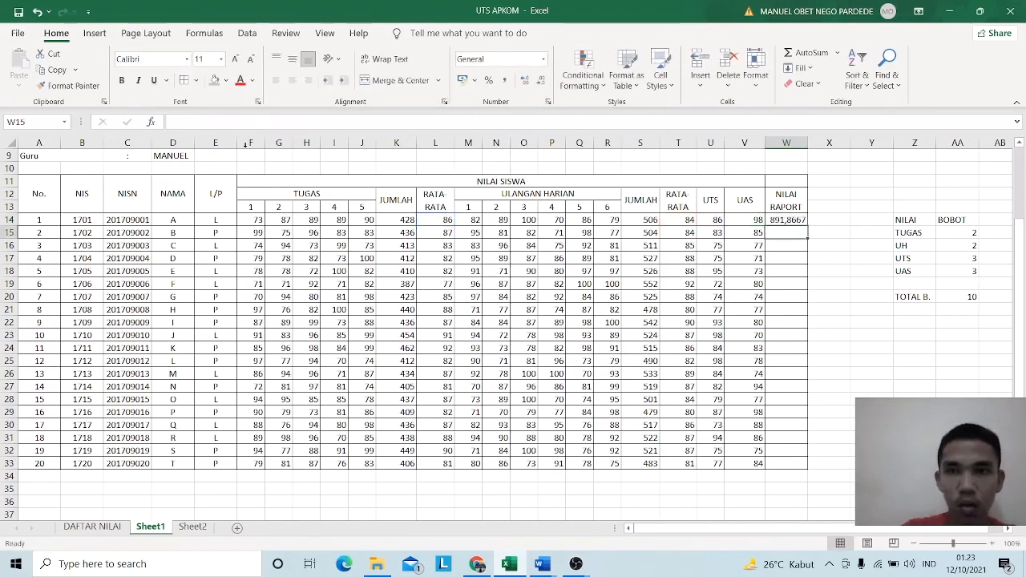
- Divide the weighted sum in W14 by 10, making the formula =((L14*2)+(T14*2)+(U14*3)+(V14*3))/10
{"action": "left_click", "coordinate": [795, 221]}
{"action": "left_click", "coordinate": [341, 122]}
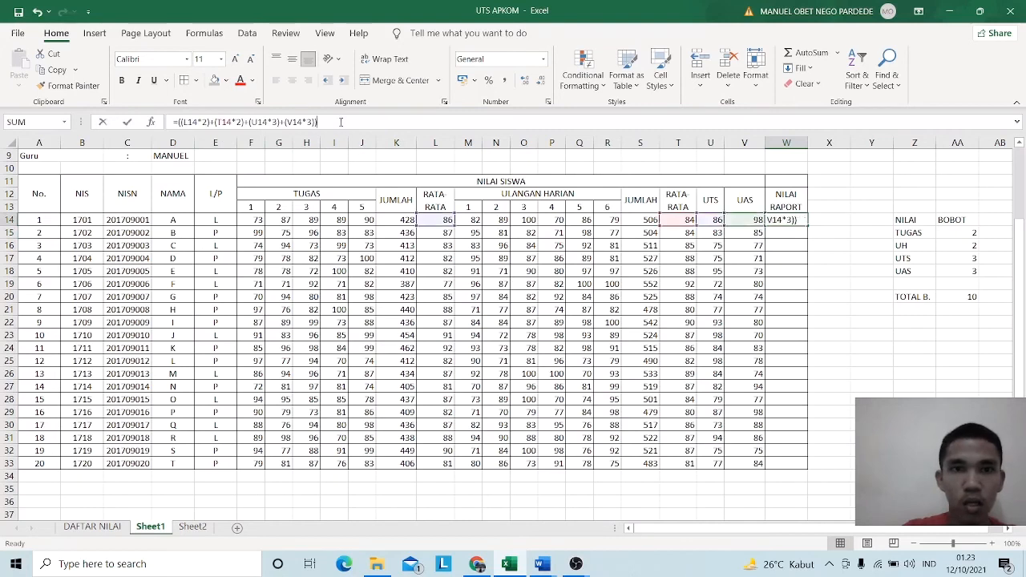
{"action": "type", "text": "/1"}
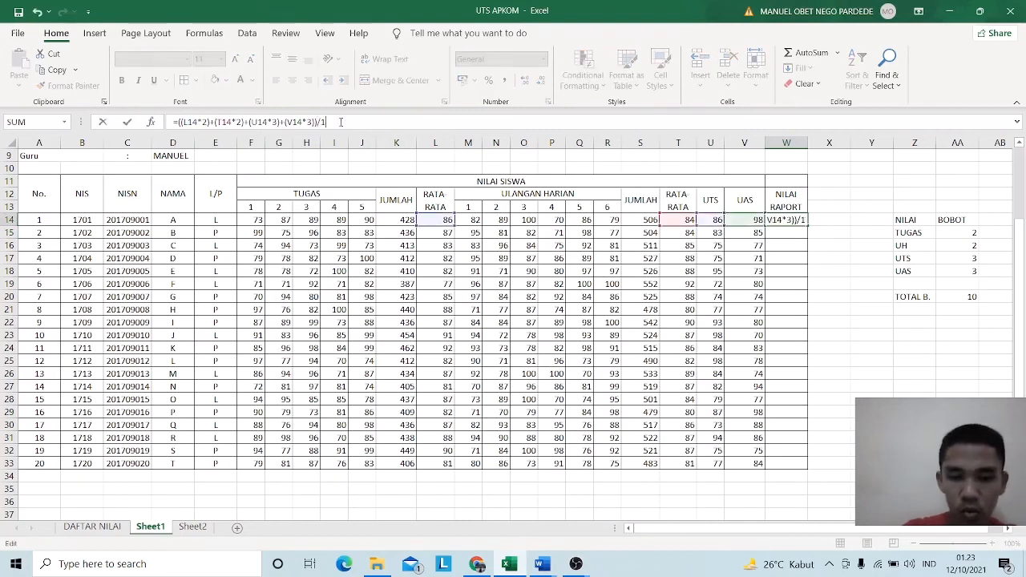
{"action": "type", "text": "0"}
{"action": "key", "text": "Return"}
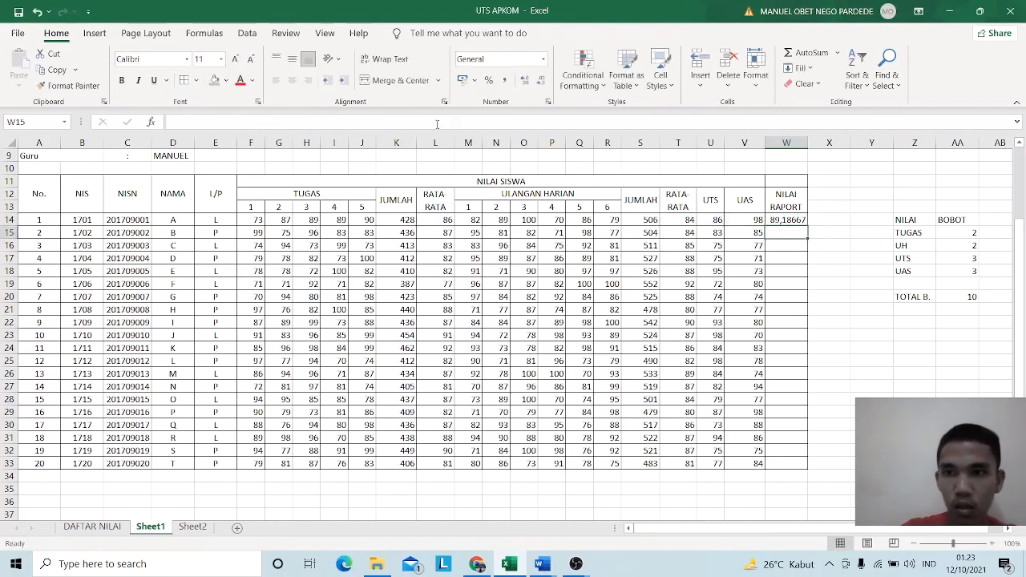
- Fill the W14 formula down through W33 and format the NILAI RAPORT scores with no decimal places
{"action": "left_click", "coordinate": [777, 221]}
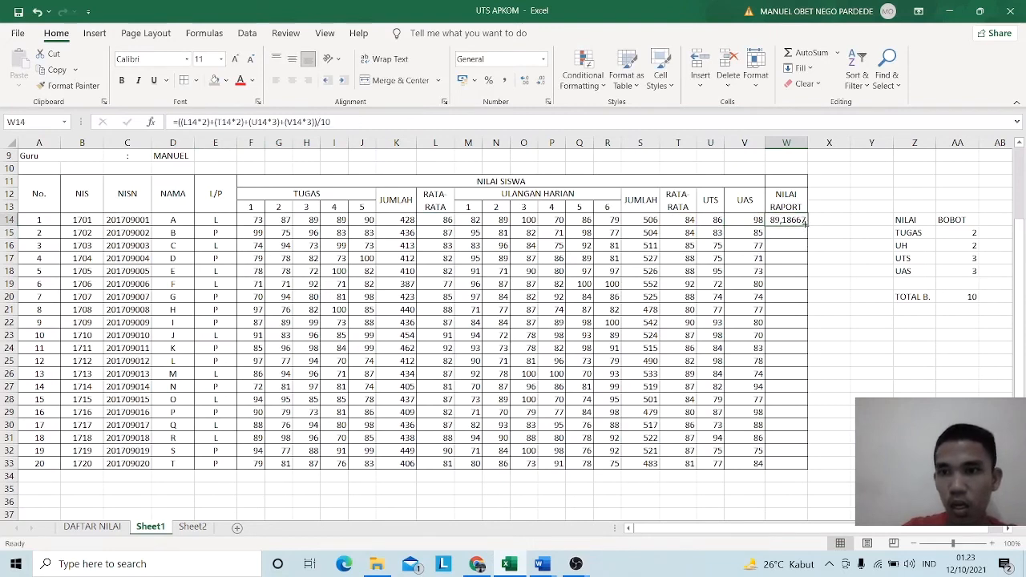
{"action": "left_click_drag", "start_coordinate": [804, 225], "coordinate": [805, 474]}
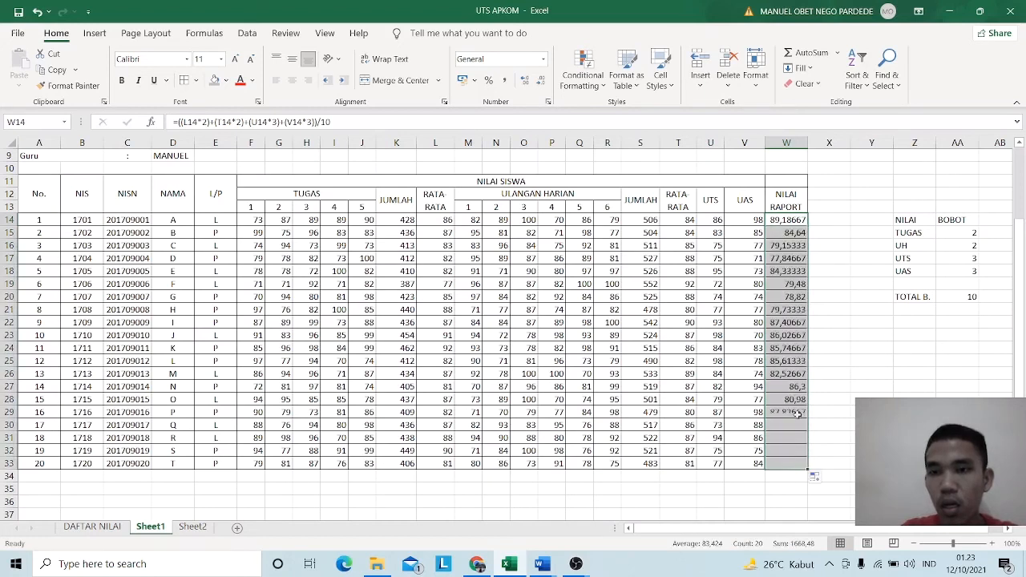
{"action": "left_click", "coordinate": [540, 79]}
{"action": "left_click", "coordinate": [540, 79]}
{"action": "left_click", "coordinate": [540, 80]}
{"action": "left_click", "coordinate": [540, 79]}
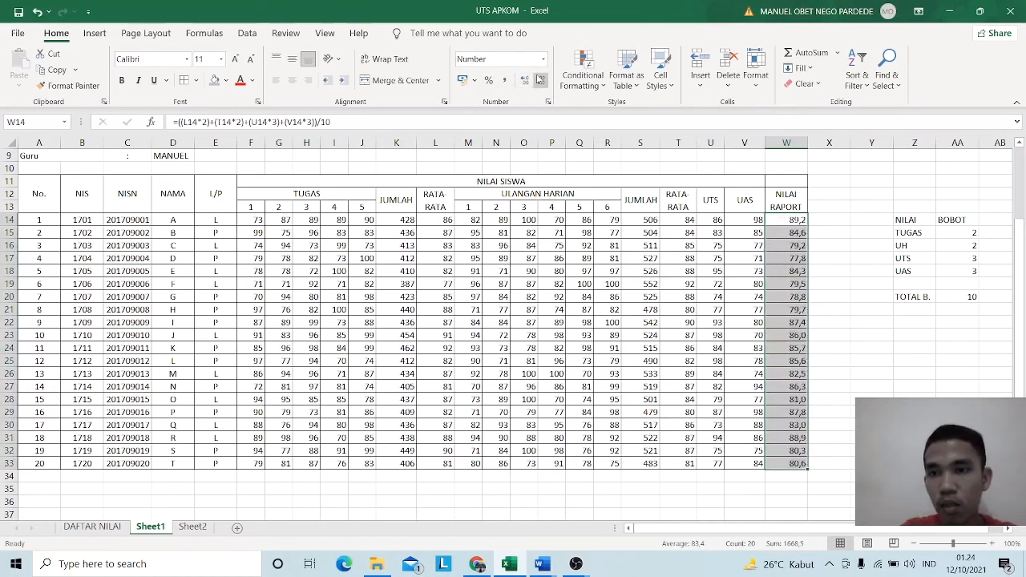
{"action": "left_click", "coordinate": [540, 79]}
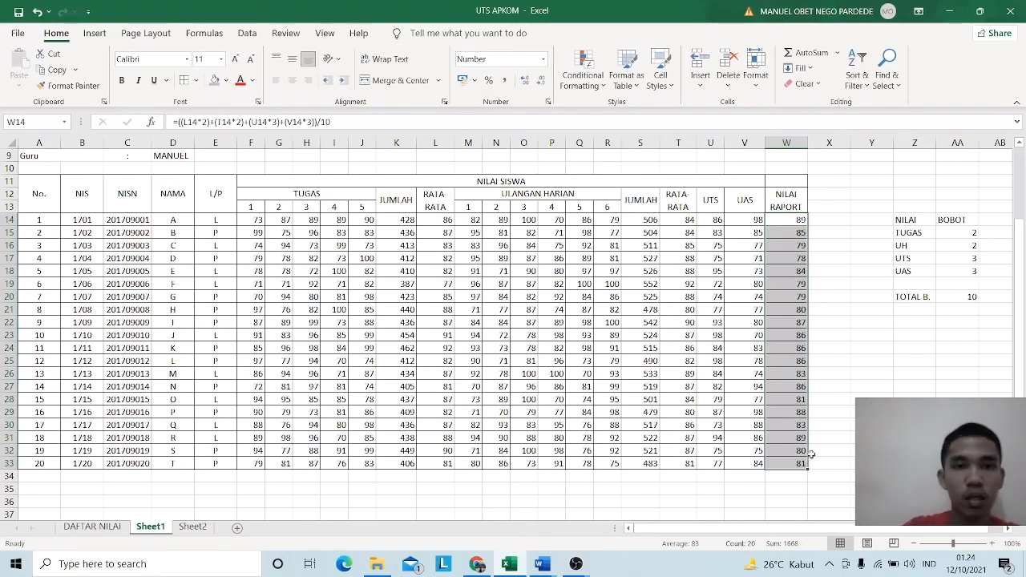
- Enter the summary labels LAKI-LAKI, PEREMPUAN and JUMLAH in cells S7, S8 and S9 above the grade table
{"action": "scroll", "coordinate": [657, 287], "scroll_direction": "up", "scroll_amount": 3}
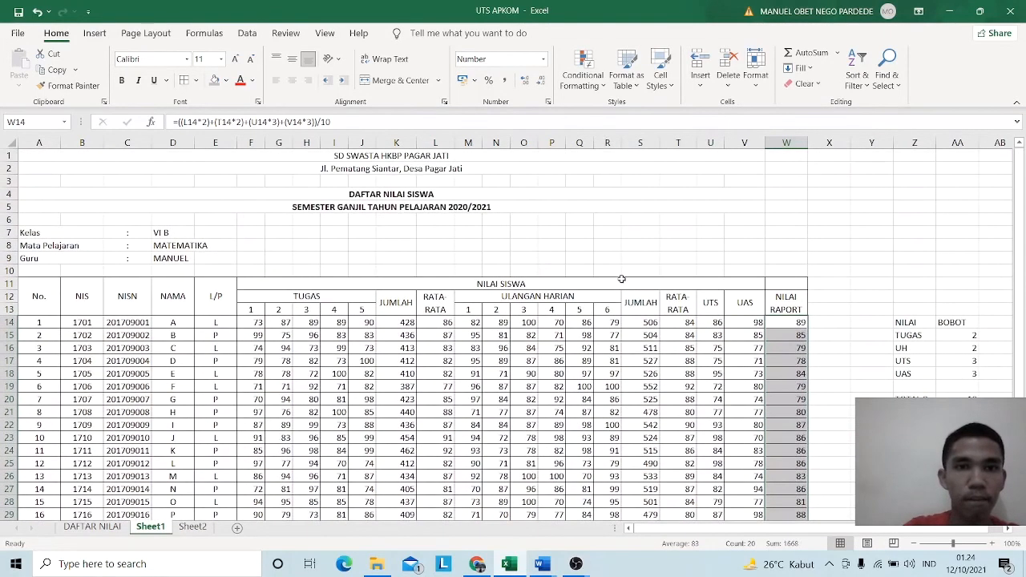
{"action": "left_click", "coordinate": [627, 222]}
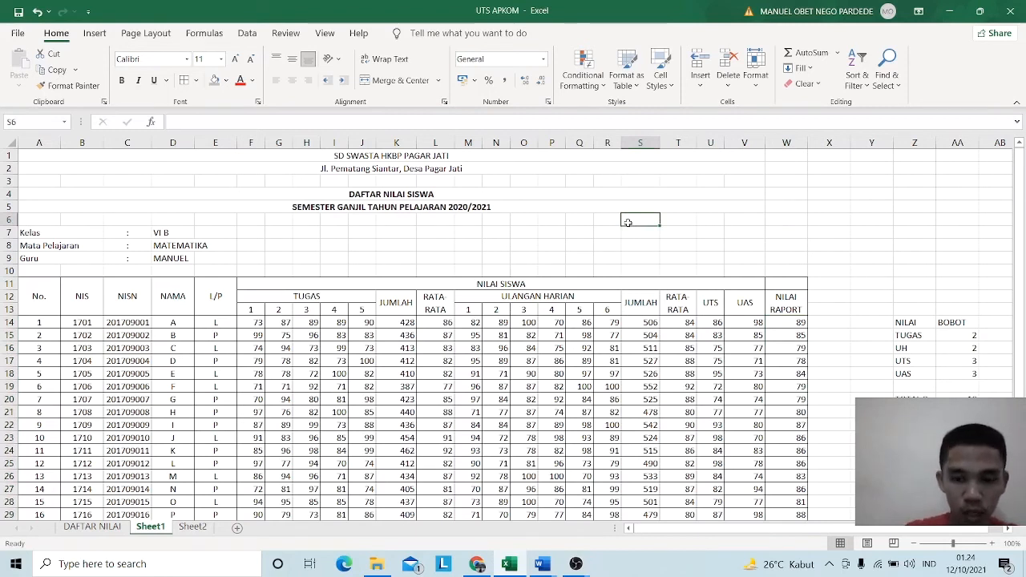
{"action": "key", "text": "Return"}
{"action": "type", "text": "LAKI"}
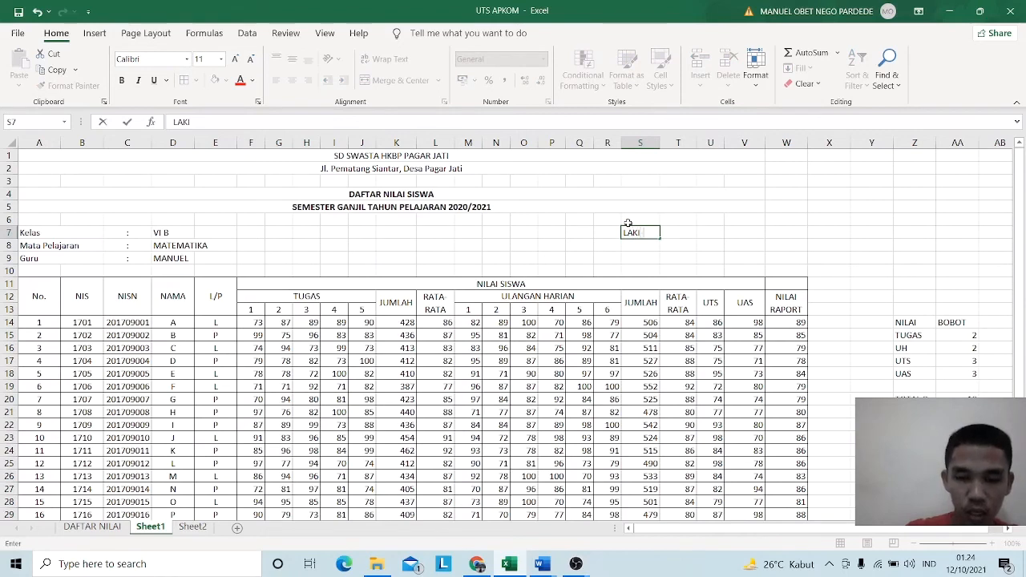
{"action": "type", "text": "-LAKI"}
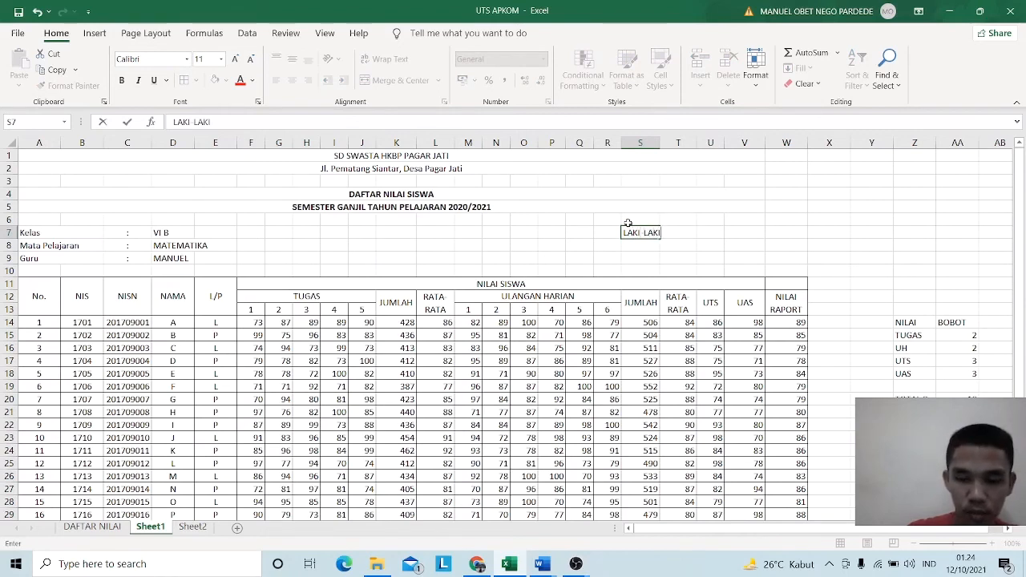
{"action": "key", "text": "Return"}
{"action": "type", "text": "PERE"}
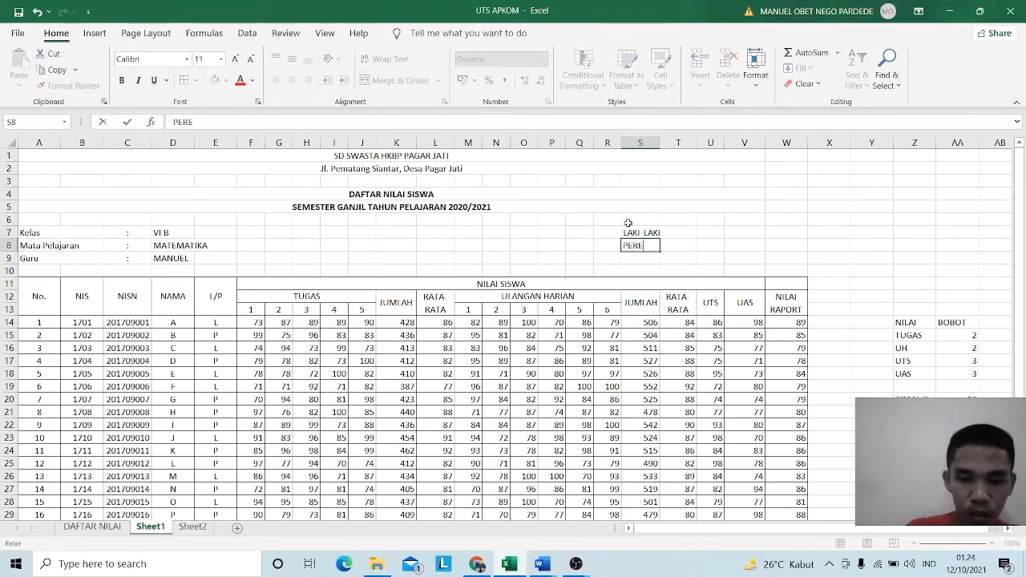
{"action": "type", "text": "MPUAN"}
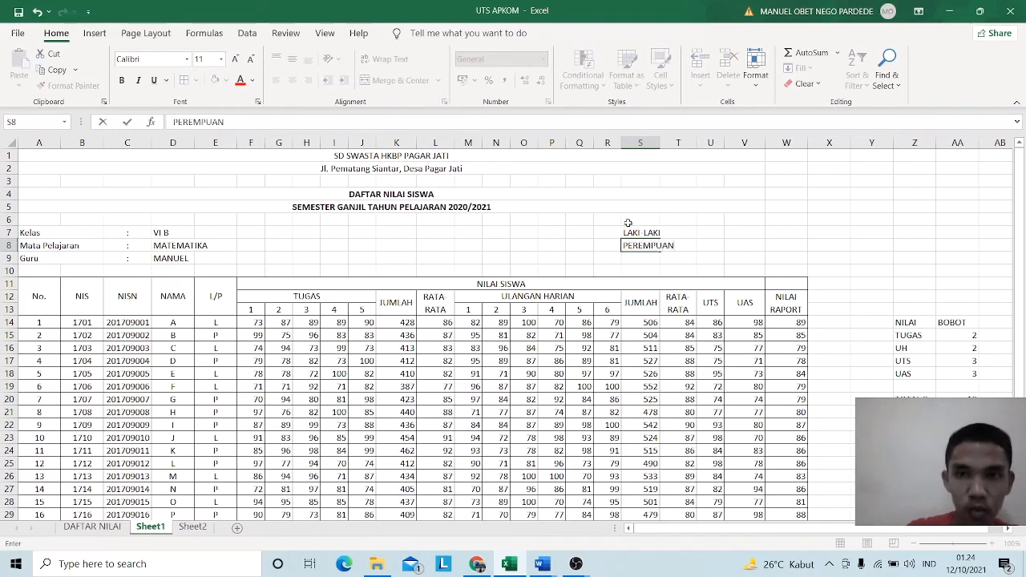
{"action": "key", "text": "Left"}
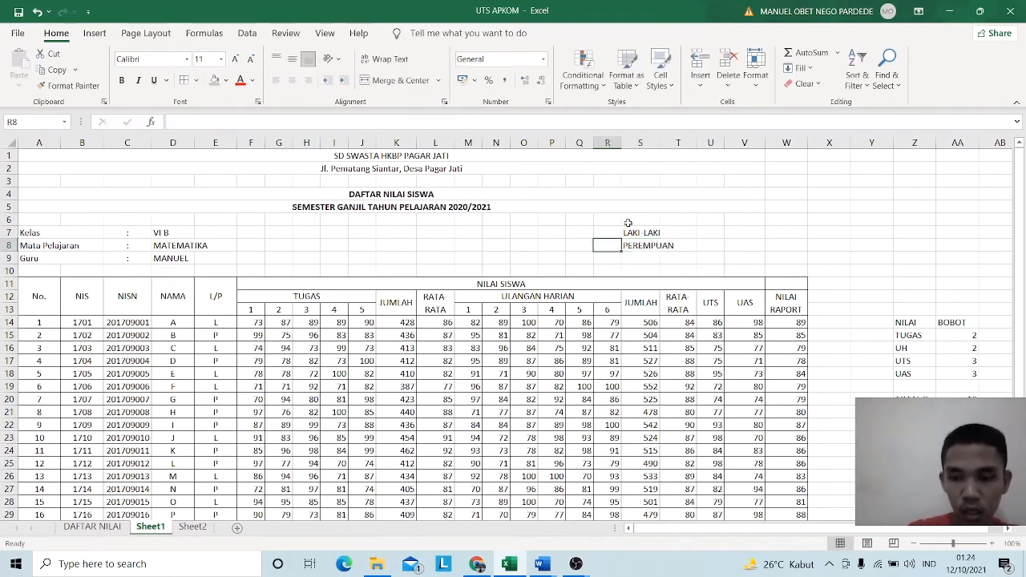
{"action": "key", "text": "Down"}
{"action": "key", "text": "Right"}
{"action": "type", "text": "JUML"}
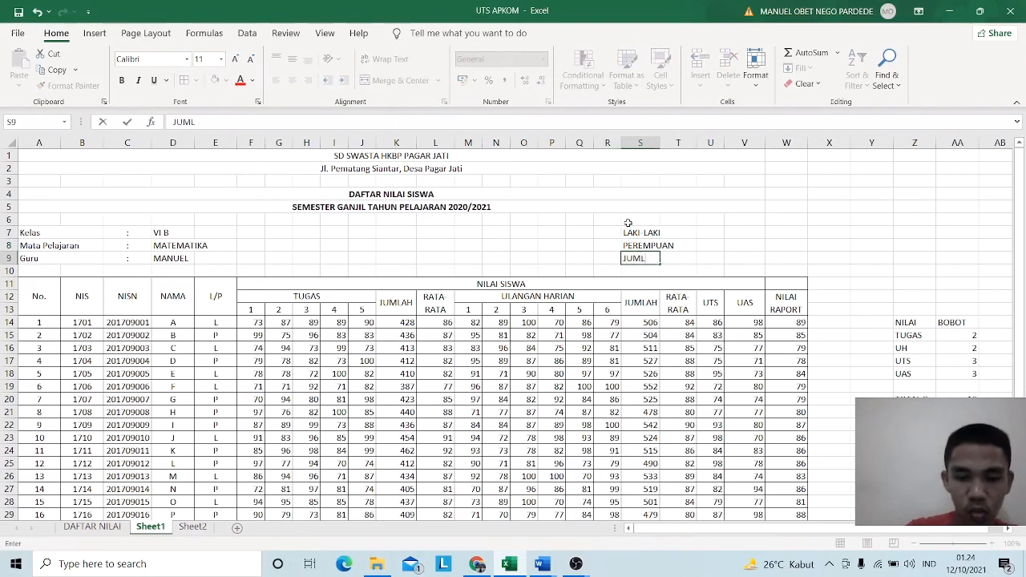
{"action": "type", "text": "AH"}
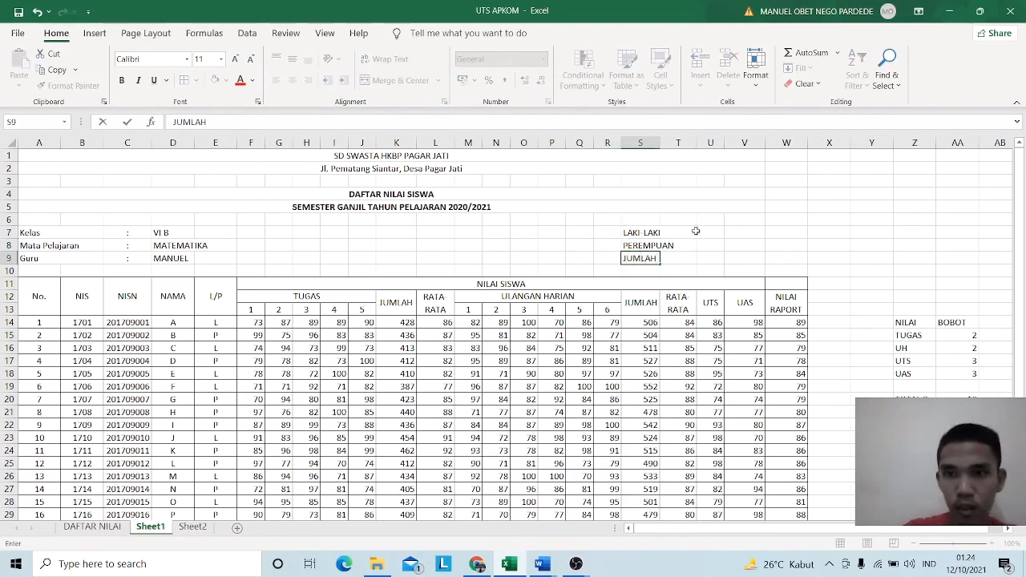
- Merge columns S and T separately in rows 7, 8 and 9 for the three summary labels
{"action": "left_click", "coordinate": [661, 233]}
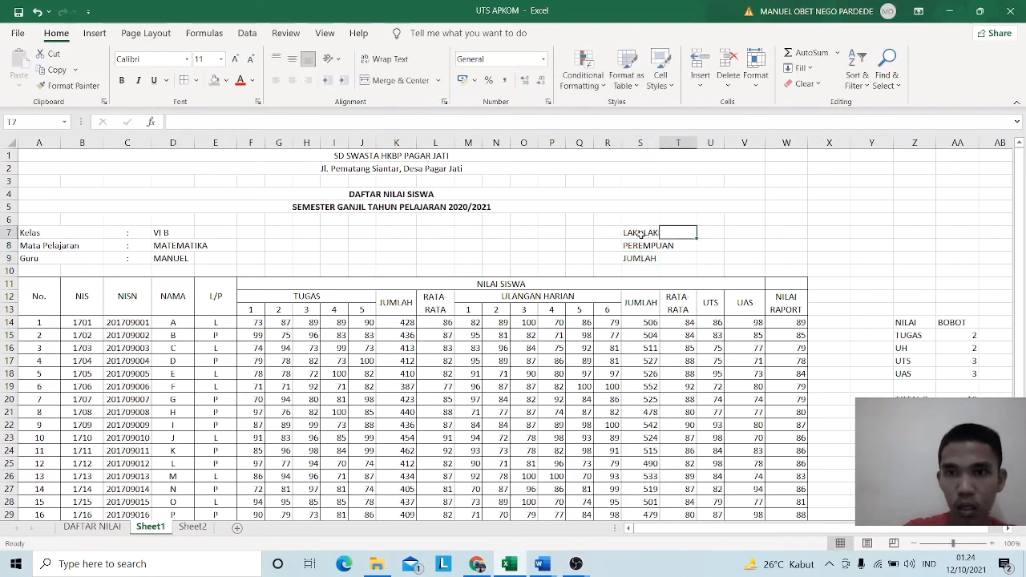
{"action": "left_click_drag", "start_coordinate": [641, 232], "coordinate": [677, 232]}
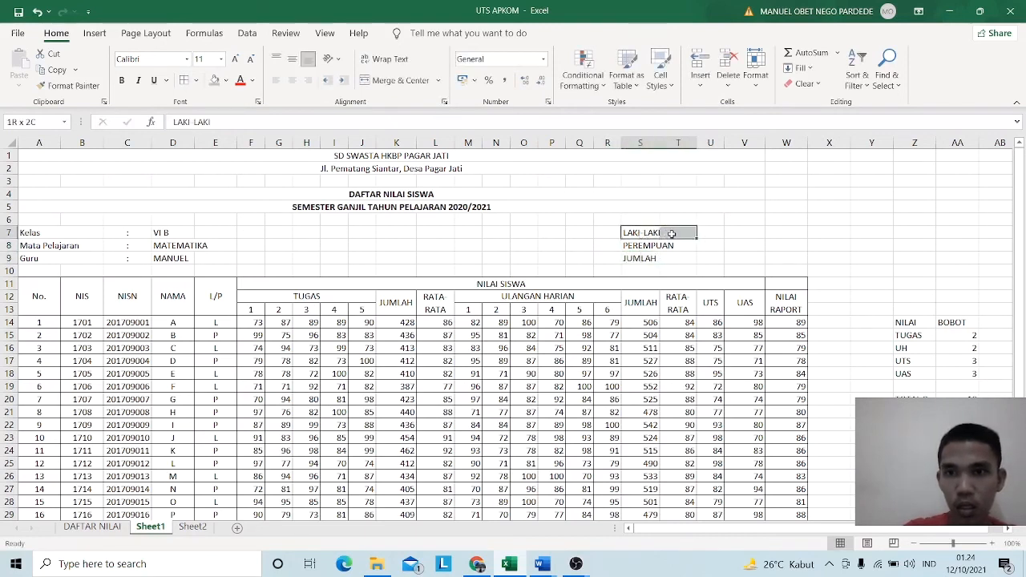
{"action": "left_click", "coordinate": [393, 81]}
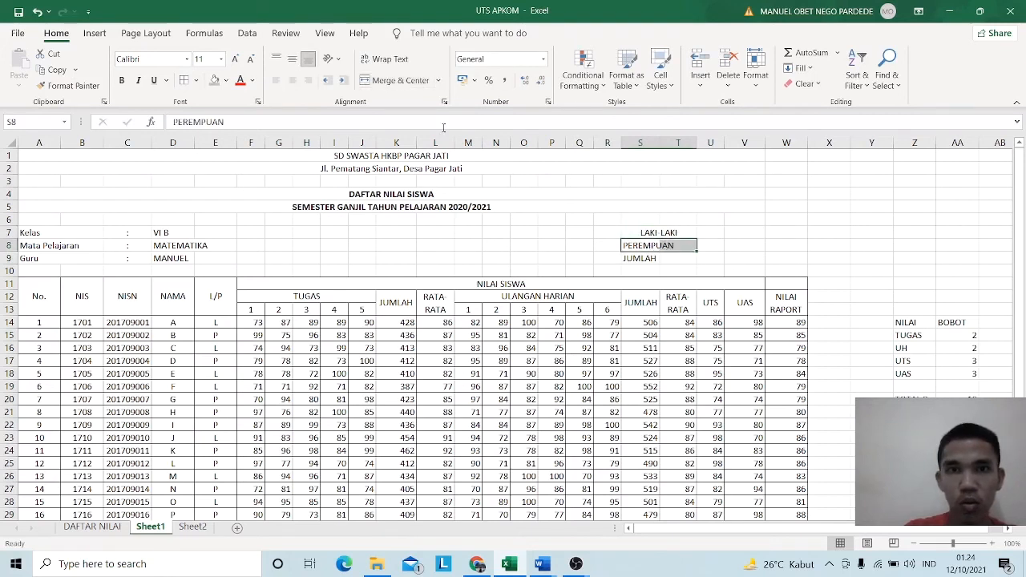
{"action": "left_click", "coordinate": [395, 80]}
{"action": "left_click", "coordinate": [649, 260]}
{"action": "left_click_drag", "start_coordinate": [649, 261], "coordinate": [690, 258]}
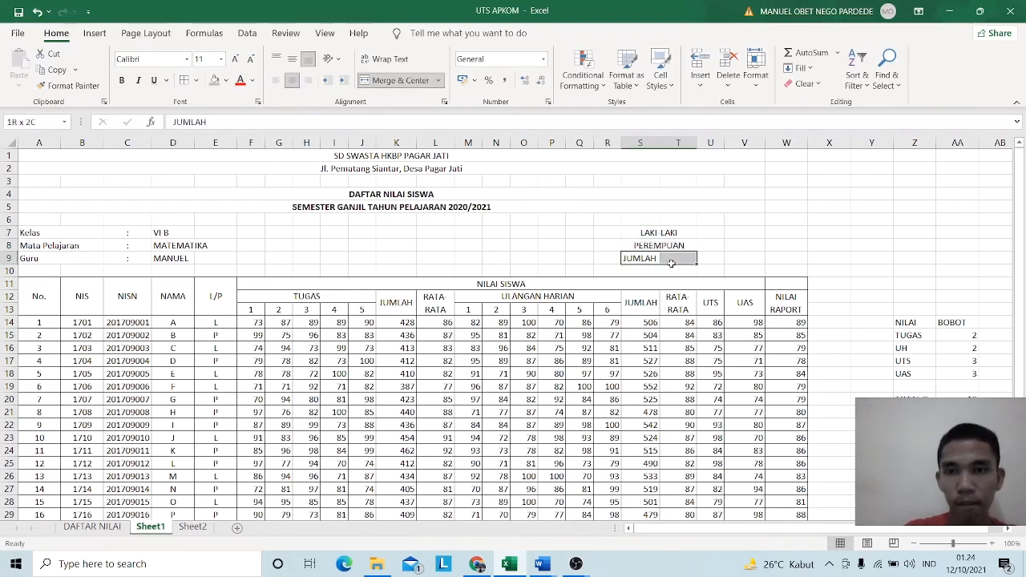
{"action": "left_click", "coordinate": [395, 80]}
- Align the merged LAKI-LAKI, PEREMPUAN and JUMLAH labels to the left and vertically to the middle
{"action": "left_click_drag", "start_coordinate": [645, 232], "coordinate": [652, 259]}
{"action": "left_click", "coordinate": [277, 81]}
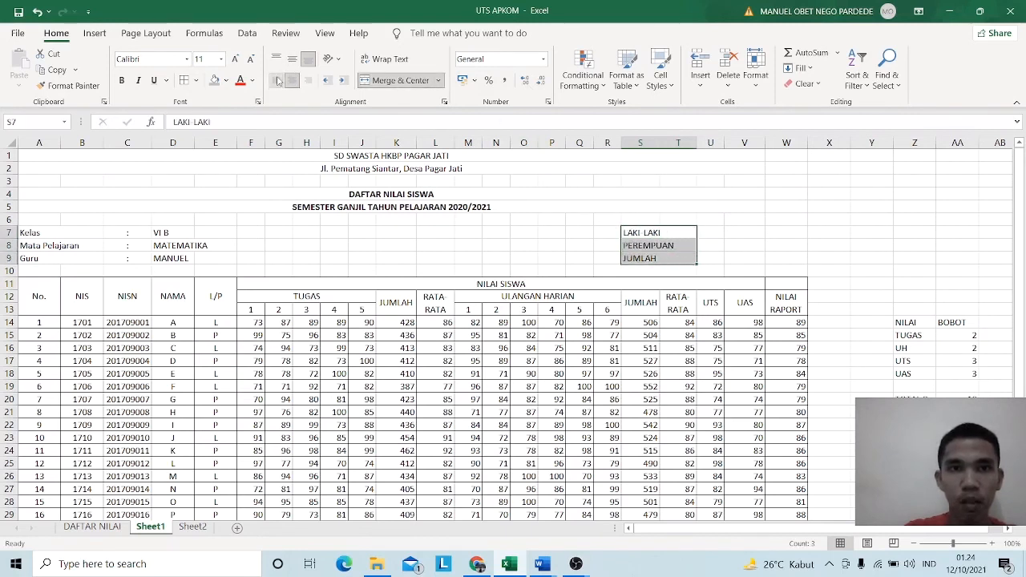
{"action": "left_click", "coordinate": [292, 59]}
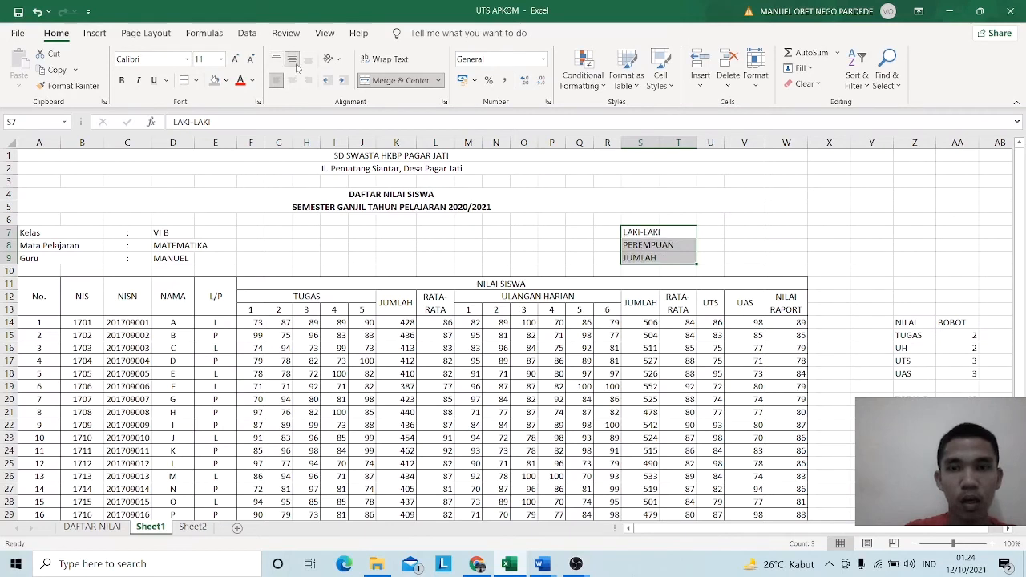
- Enter a colon in each of the cells U7, U8 and U9 beside the summary labels
{"action": "left_click", "coordinate": [718, 232]}
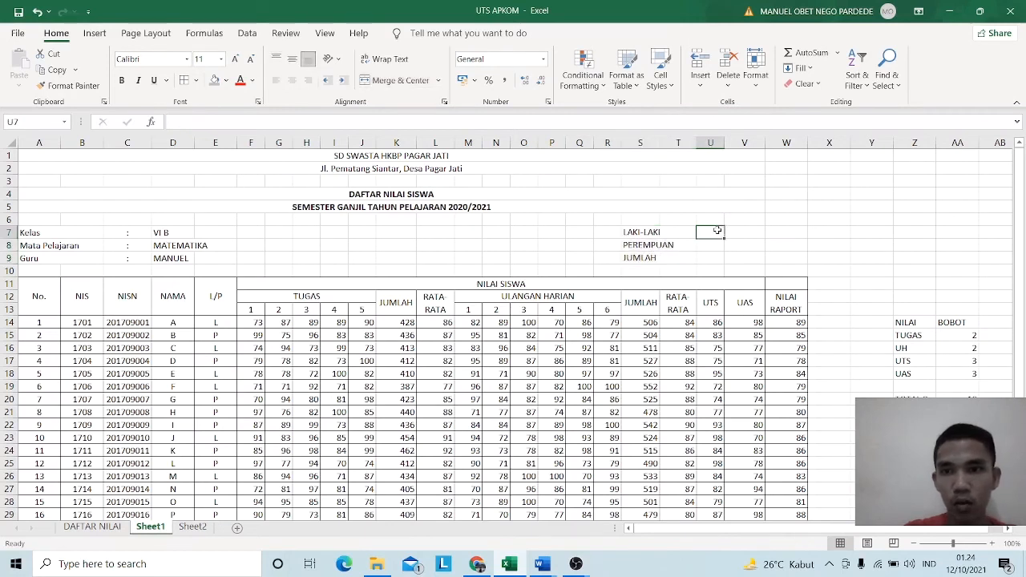
{"action": "type", "text": ":"}
{"action": "key", "text": "Return"}
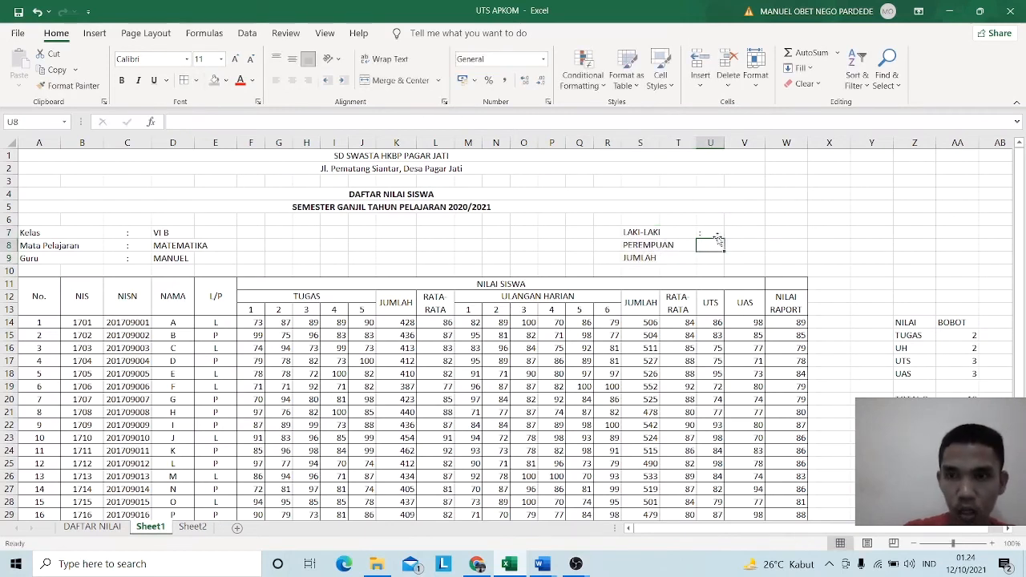
{"action": "type", "text": ":"}
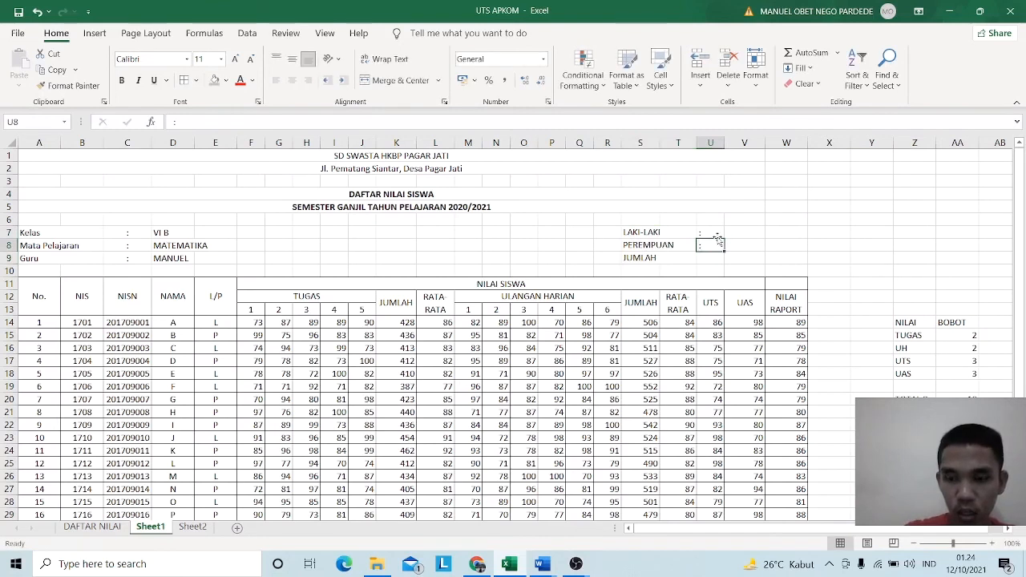
{"action": "key", "text": "Return"}
{"action": "type", "text": ":"}
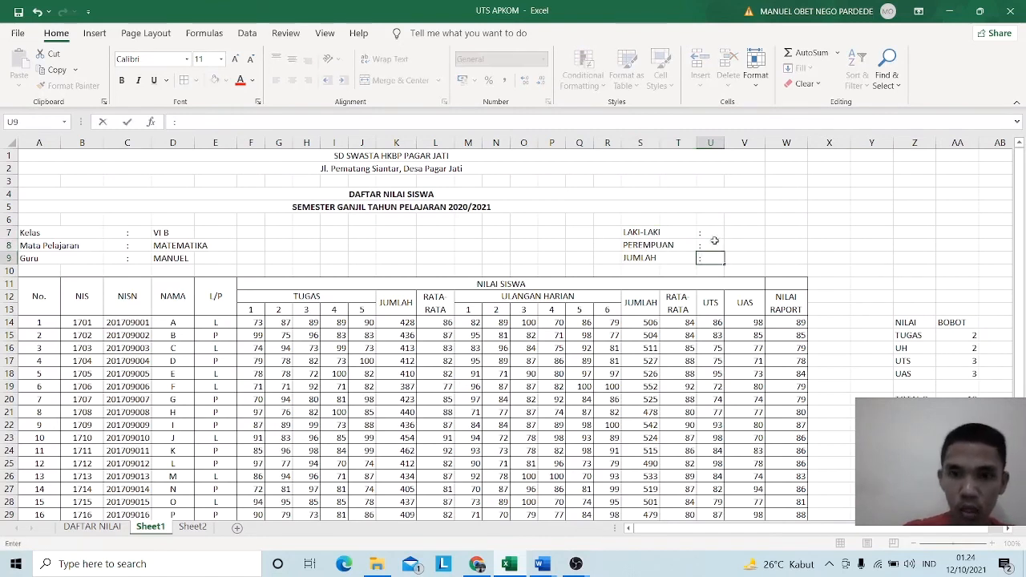
- Center the colons in U7:U9 horizontally and align them vertically to the middle
{"action": "left_click_drag", "start_coordinate": [714, 233], "coordinate": [711, 259]}
{"action": "left_click", "coordinate": [738, 221]}
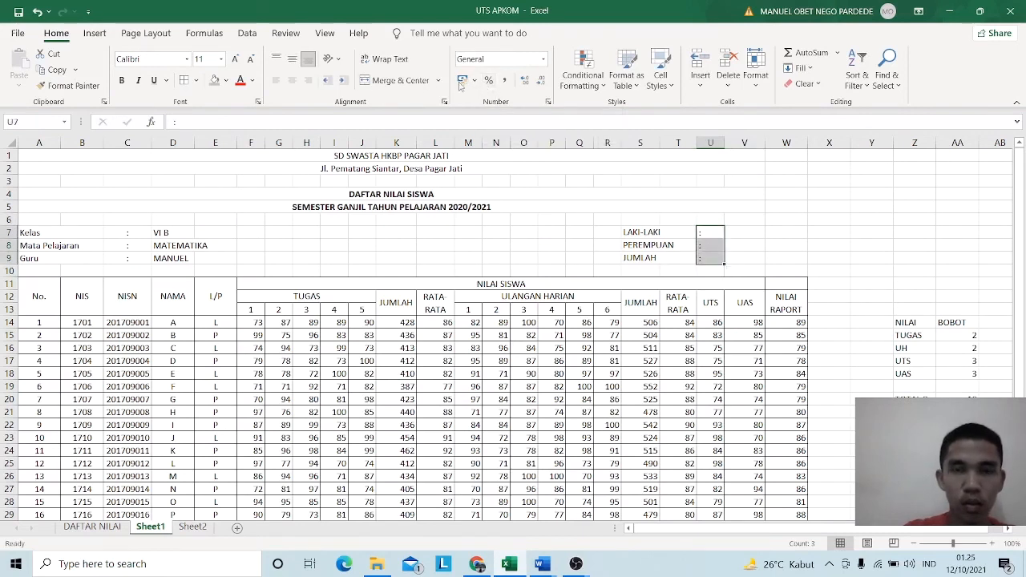
{"action": "left_click", "coordinate": [292, 80]}
{"action": "left_click", "coordinate": [292, 59]}
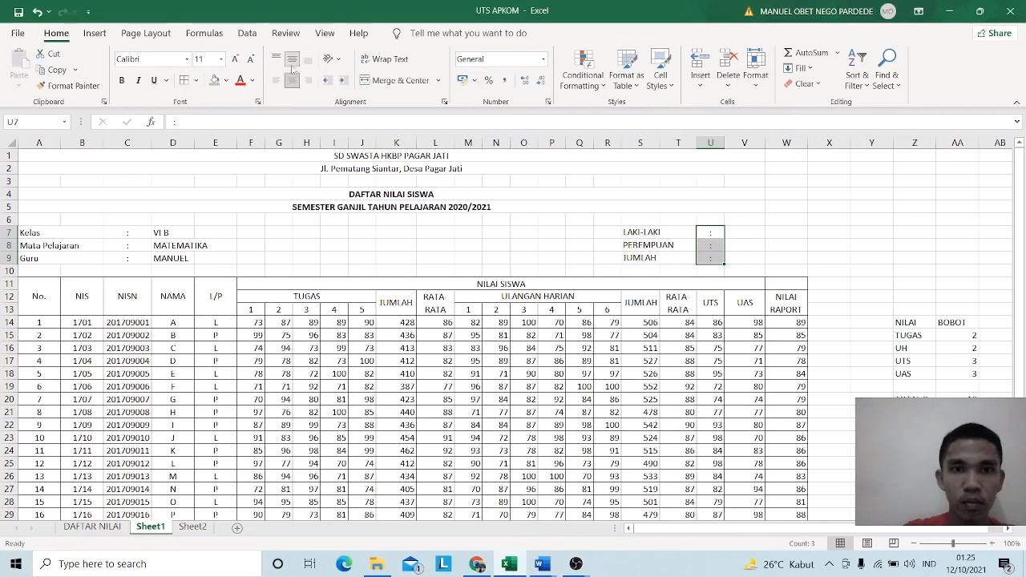
- Center all score values in F14:W33 horizontally
{"action": "left_click_drag", "start_coordinate": [257, 322], "coordinate": [797, 513]}
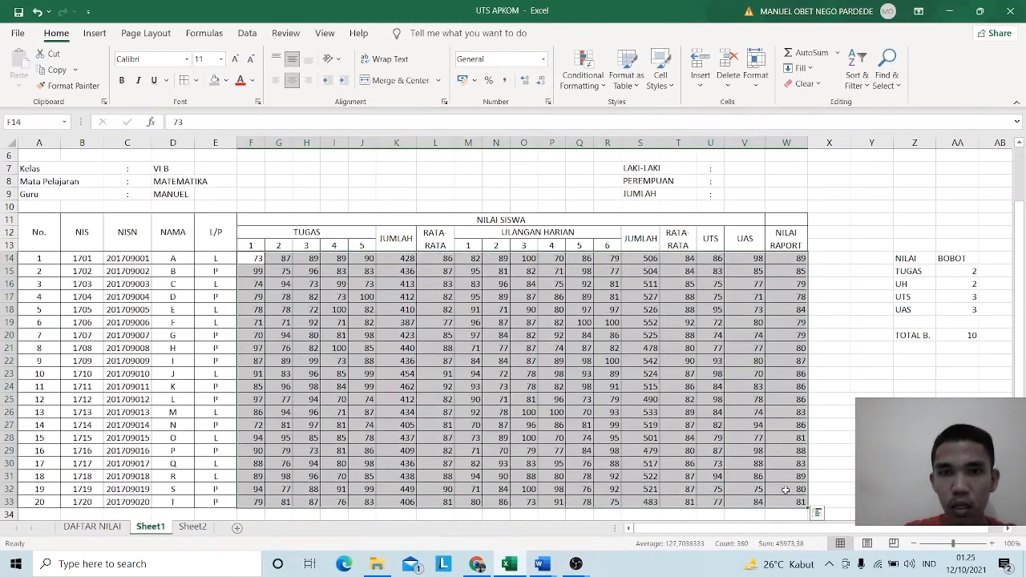
{"action": "left_click", "coordinate": [292, 80]}
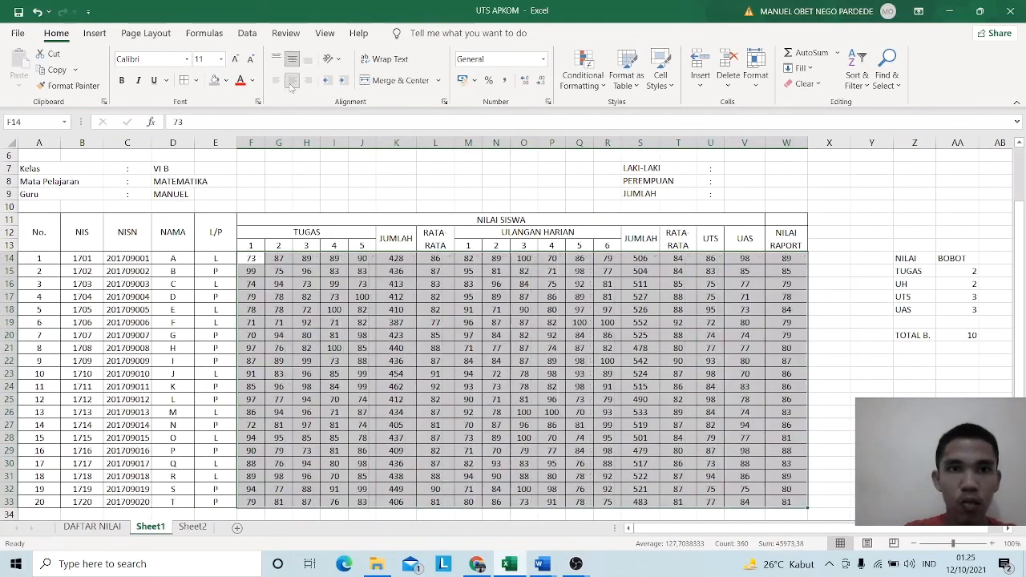
{"action": "left_click", "coordinate": [857, 200]}
- Enter the formula =COUNTIF(E14:E33;"") in V7 for the LAKI-LAKI count from the L/P column
{"action": "left_click", "coordinate": [735, 170]}
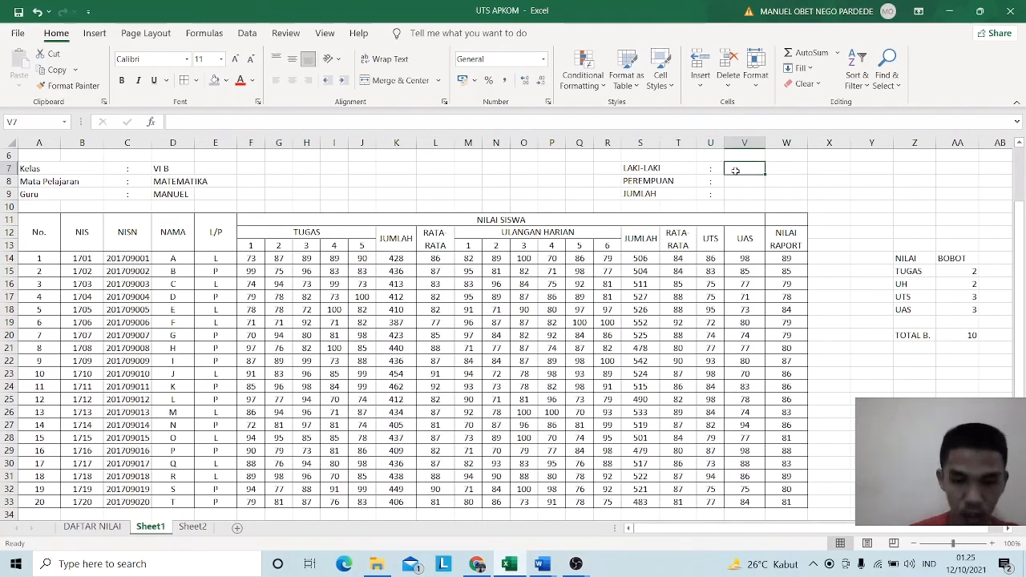
{"action": "type", "text": "="}
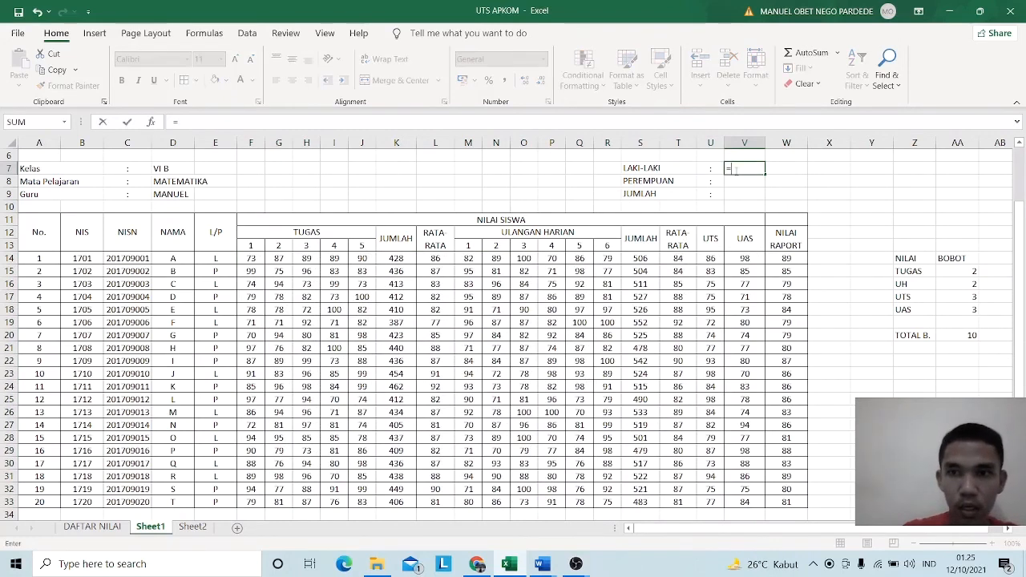
{"action": "type", "text": "C"}
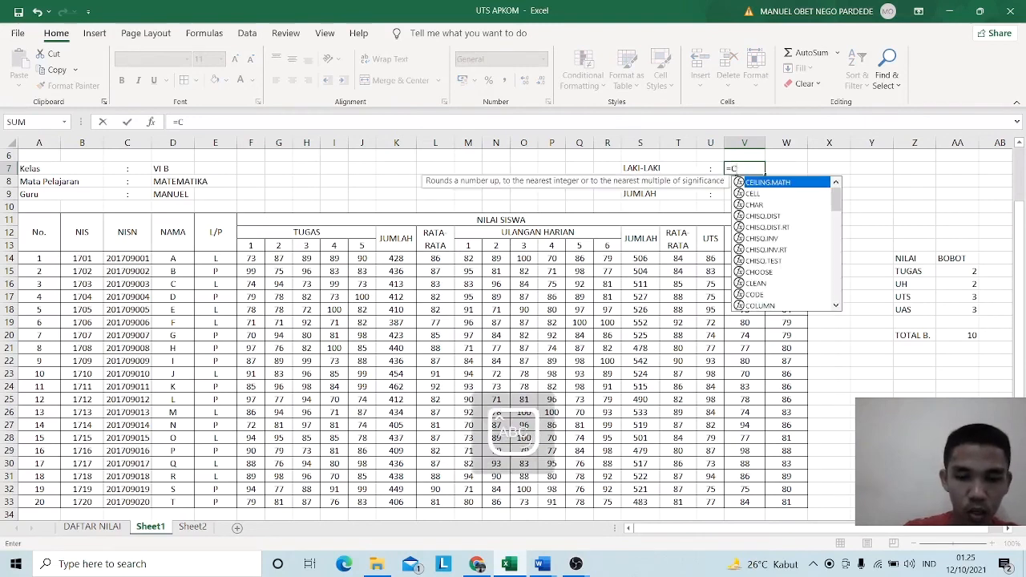
{"action": "type", "text": "OUN"}
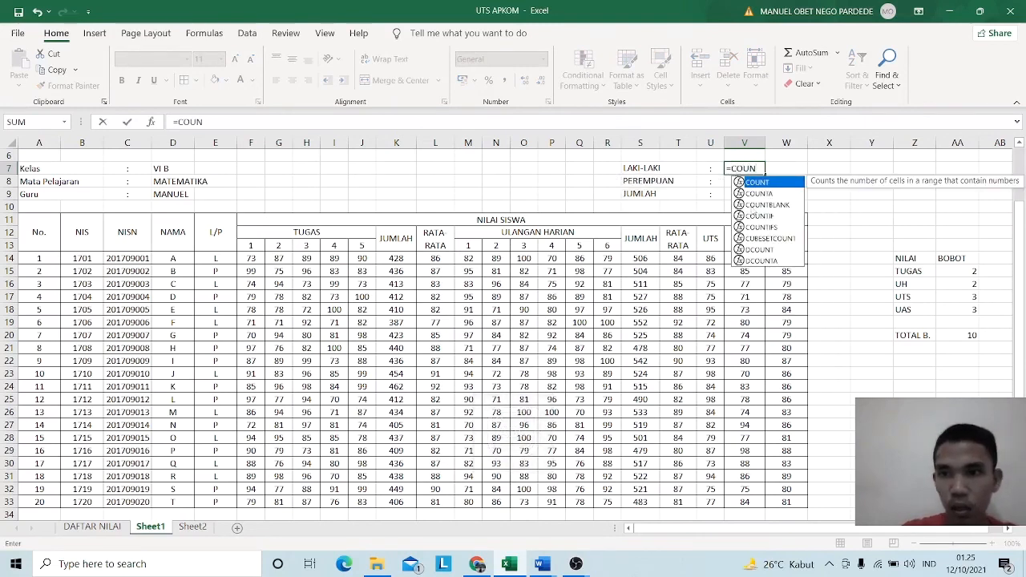
{"action": "left_click", "coordinate": [766, 206]}
{"action": "left_click", "coordinate": [763, 215]}
{"action": "double_click", "coordinate": [763, 216]}
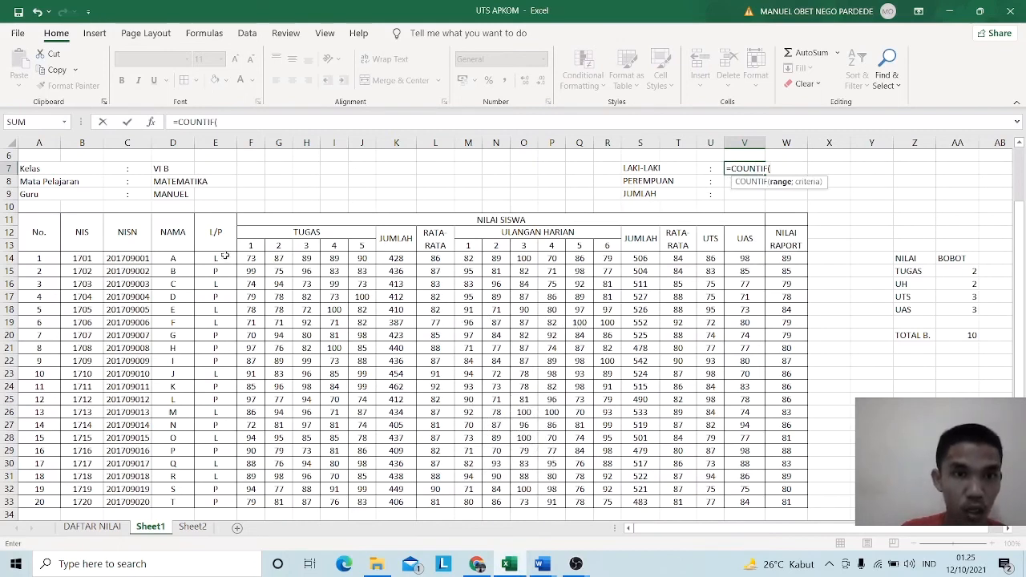
{"action": "left_click_drag", "start_coordinate": [226, 255], "coordinate": [216, 502]}
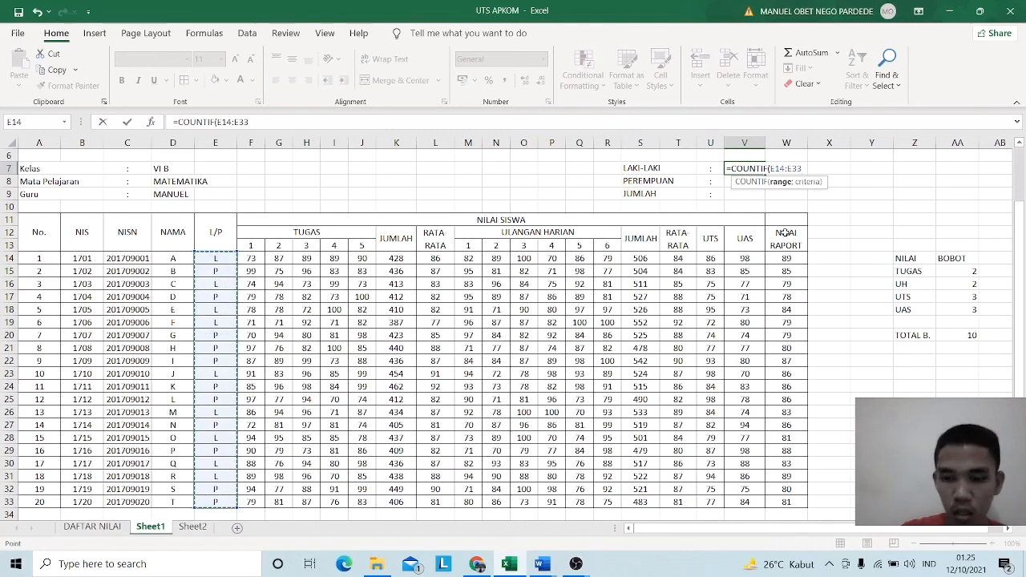
{"action": "type", "text": ";"}
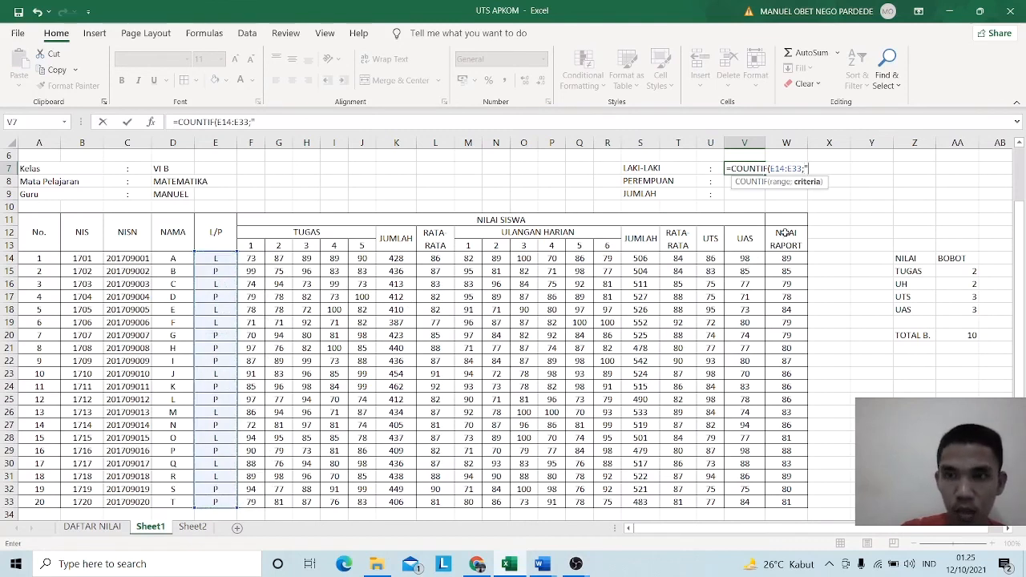
{"action": "key", "text": "Left"}
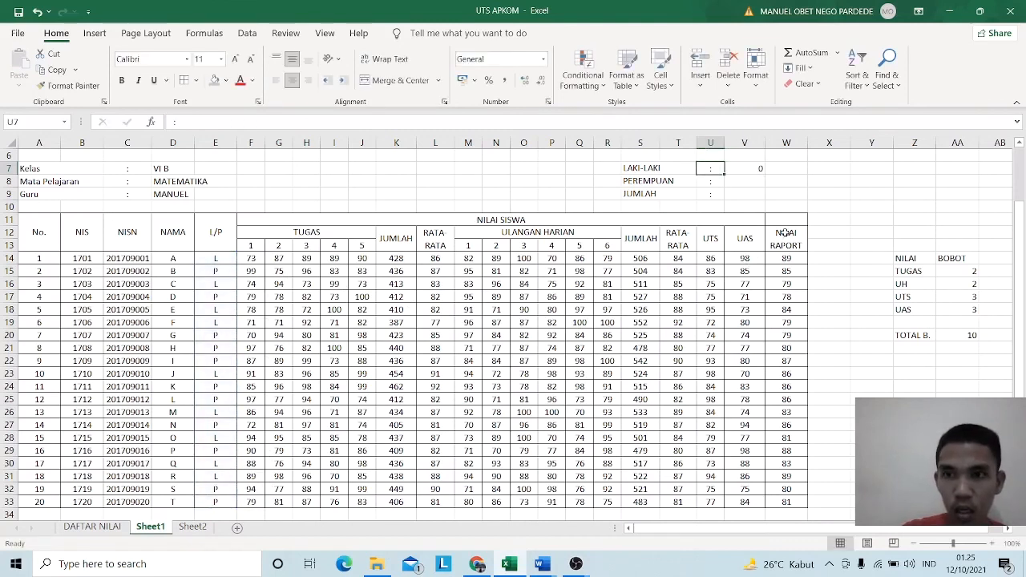
- Set the COUNTIF criterion in V7 to "L" to count the male students
{"action": "key", "text": "Right"}
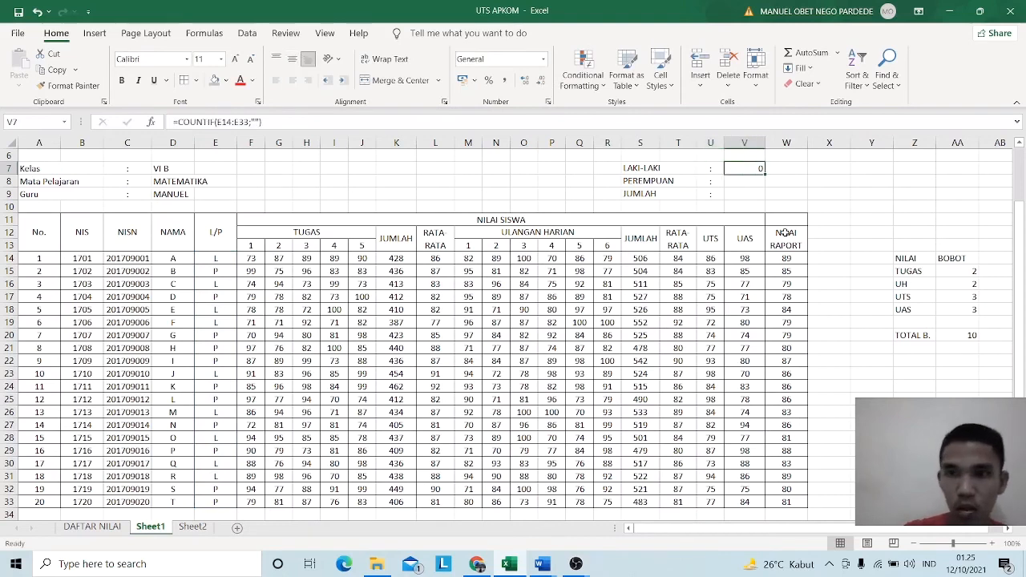
{"action": "left_click", "coordinate": [254, 121]}
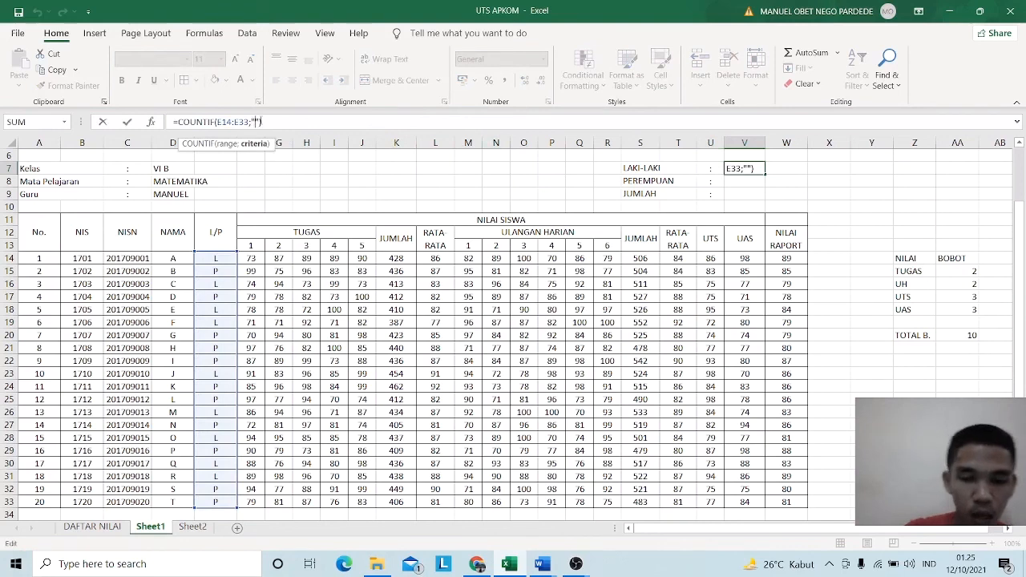
{"action": "type", "text": "L"}
{"action": "key", "text": "Return"}
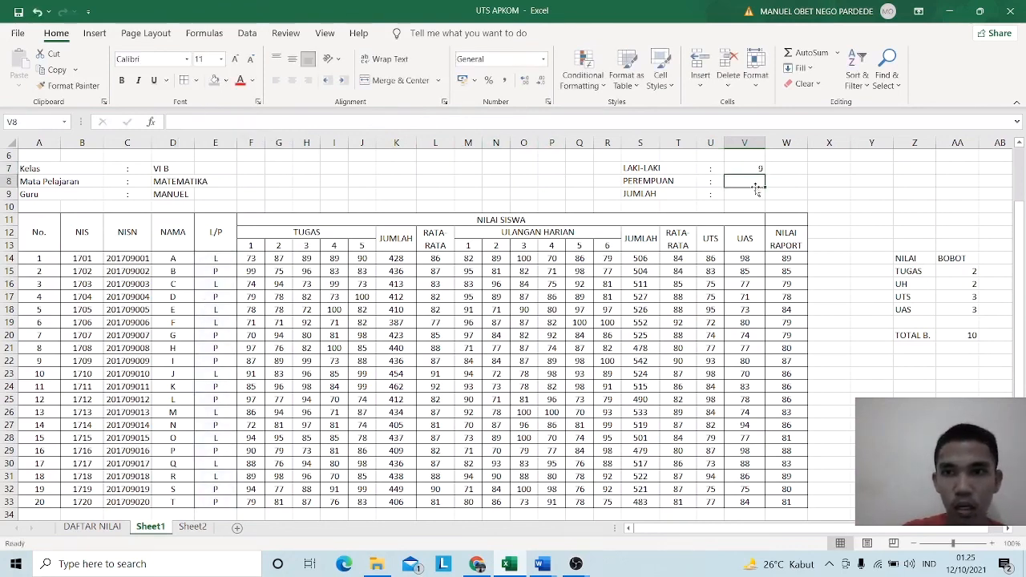
- Enter a COUNTIF formula in V8 that counts "P" in E14:E33 for the PEREMPUAN count
{"action": "left_click", "coordinate": [191, 120]}
{"action": "type", "text": "="}
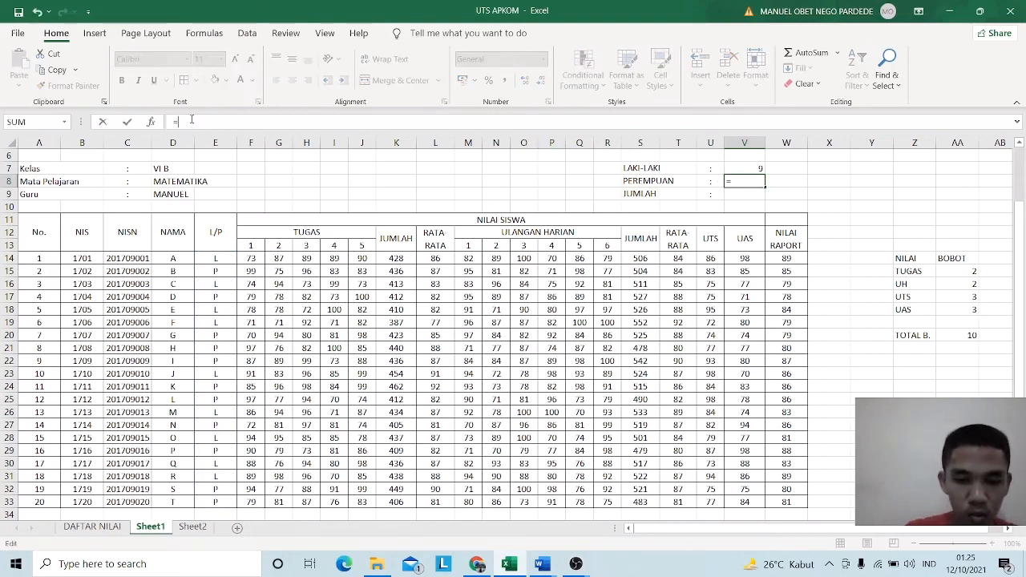
{"action": "type", "text": "COUN"}
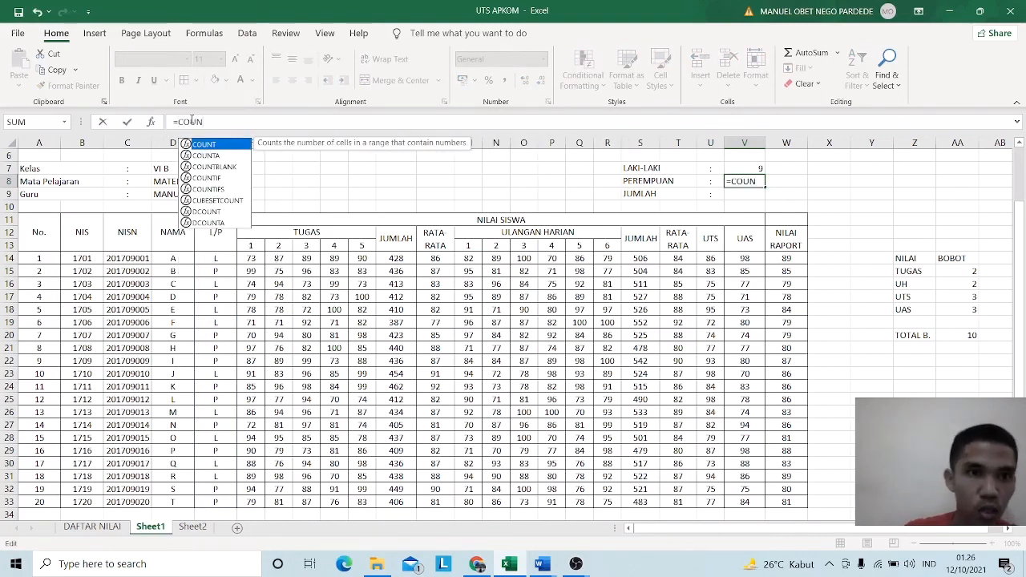
{"action": "double_click", "coordinate": [206, 177]}
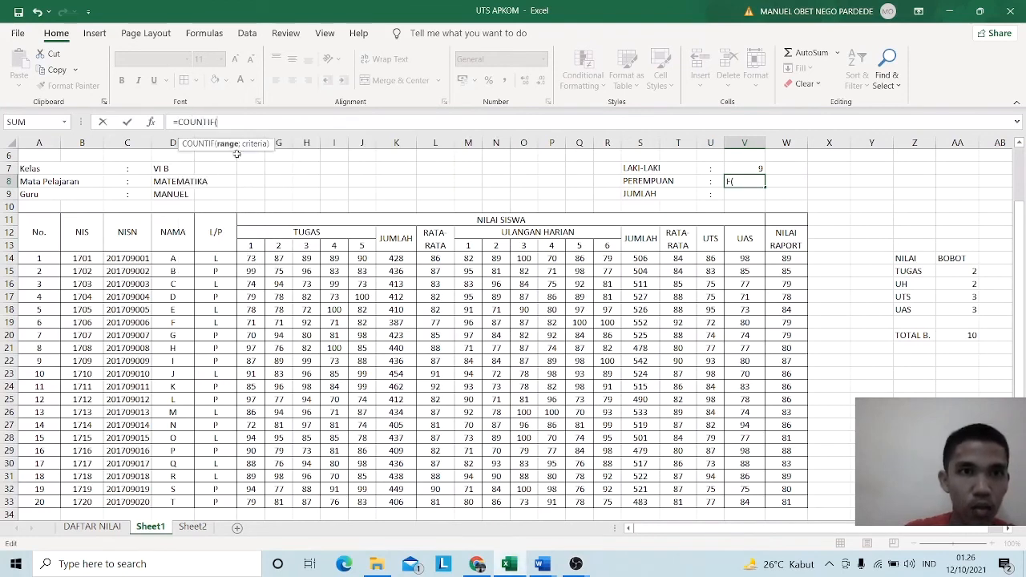
{"action": "left_click_drag", "start_coordinate": [215, 258], "coordinate": [215, 499]}
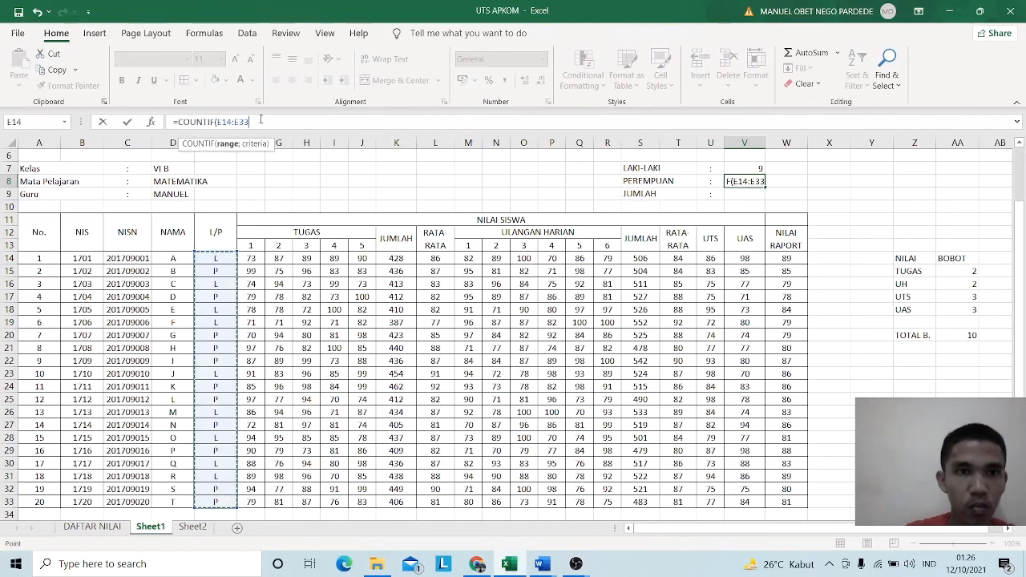
{"action": "type", "text": ";\"P"}
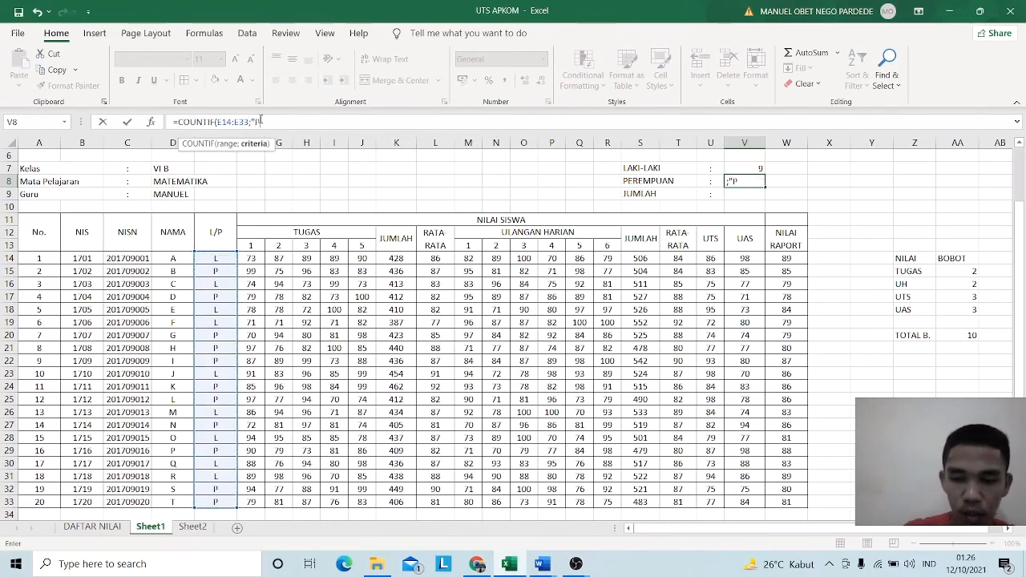
{"action": "key", "text": "Return"}
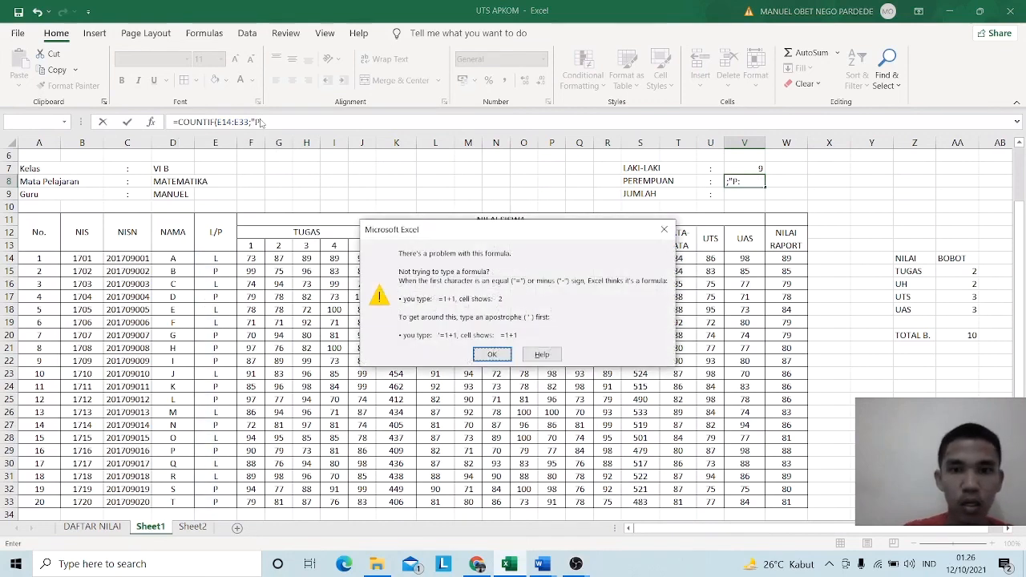
{"action": "left_click", "coordinate": [501, 354]}
{"action": "key", "text": "BackSpace"}
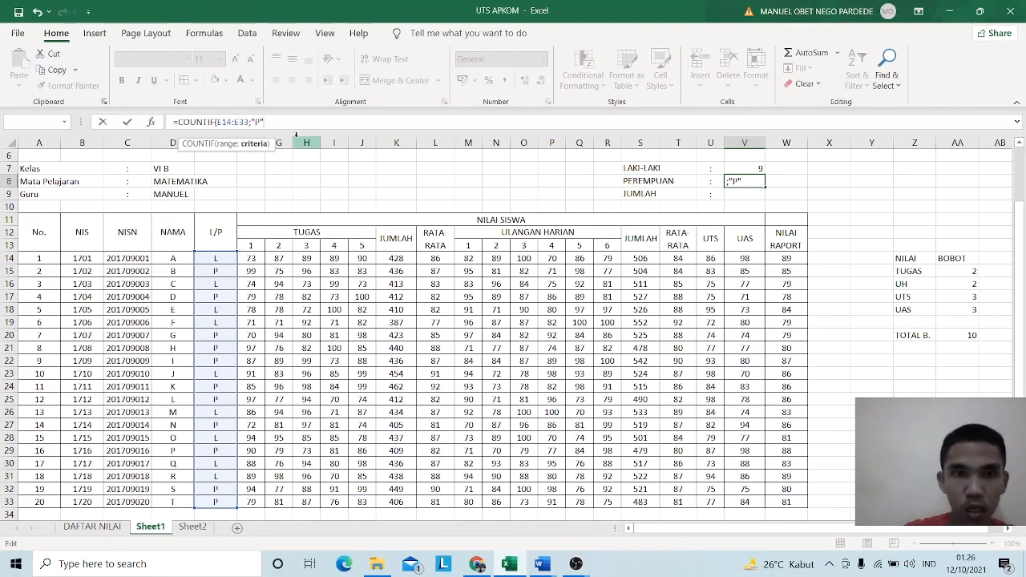
{"action": "key", "text": "Return"}
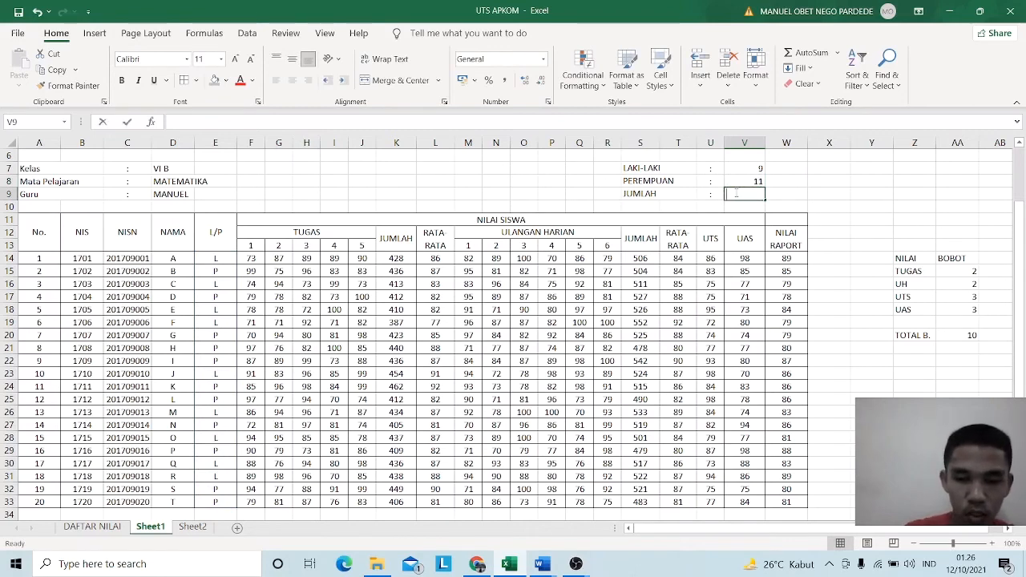
- Enter a SUM formula over V7:V8 in V9 for the JUMLAH total
{"action": "type", "text": "=SUM"}
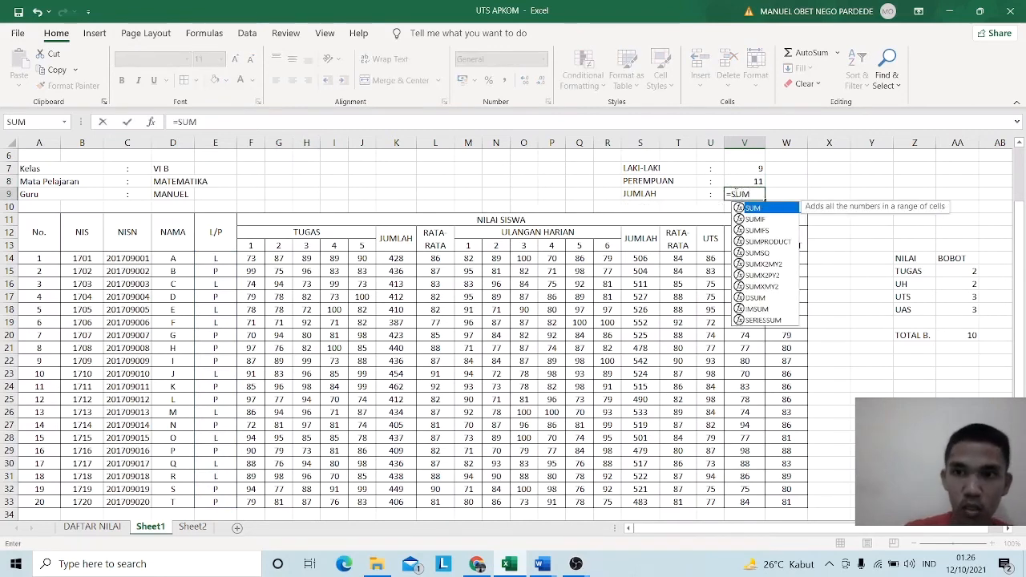
{"action": "type", "text": "("}
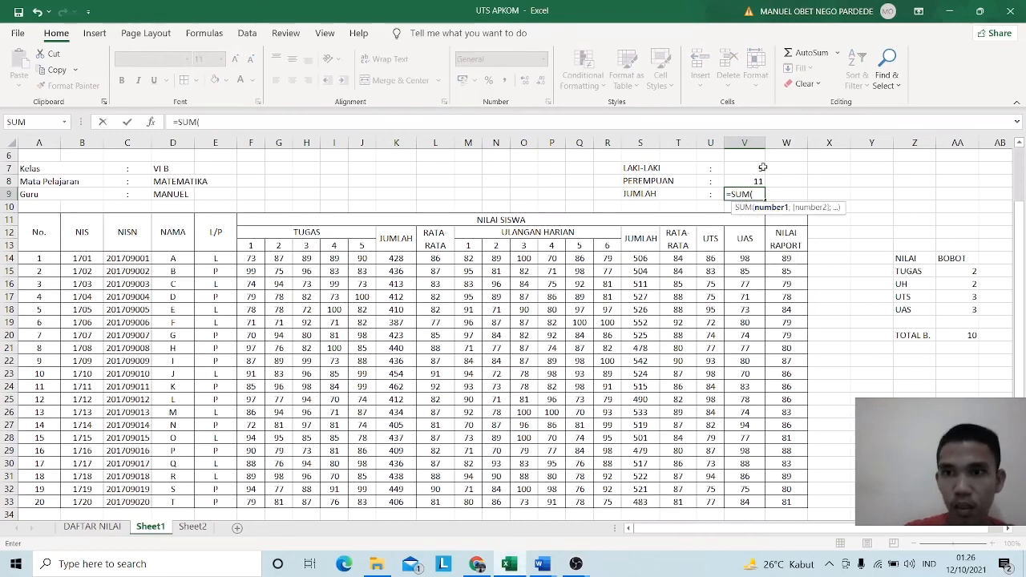
{"action": "left_click_drag", "start_coordinate": [762, 167], "coordinate": [762, 183]}
{"action": "key", "text": "Return"}
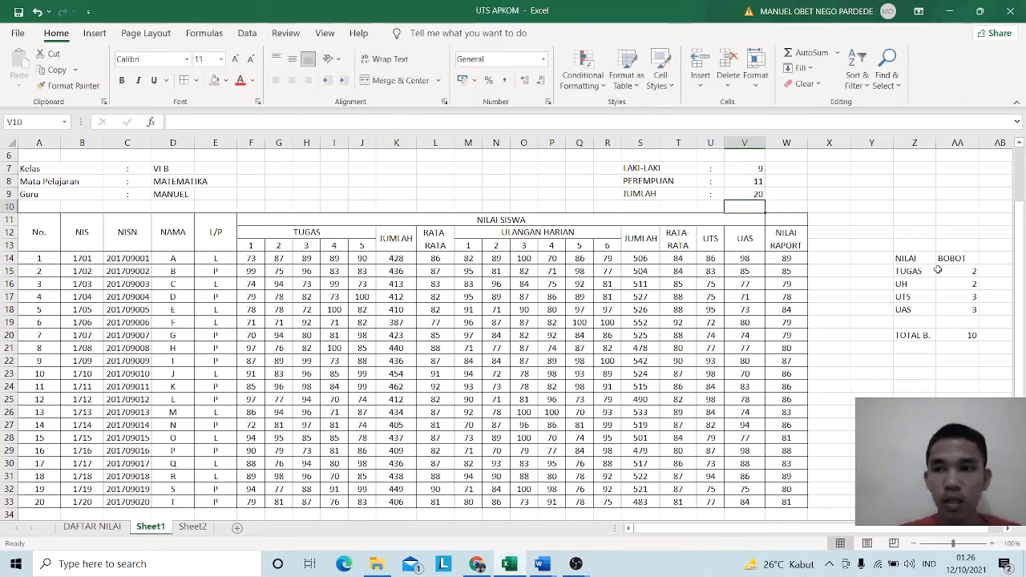
- Clear the contents of columns Z and AA to remove the NILAI and BOBOT weight table
{"action": "left_click", "coordinate": [920, 146]}
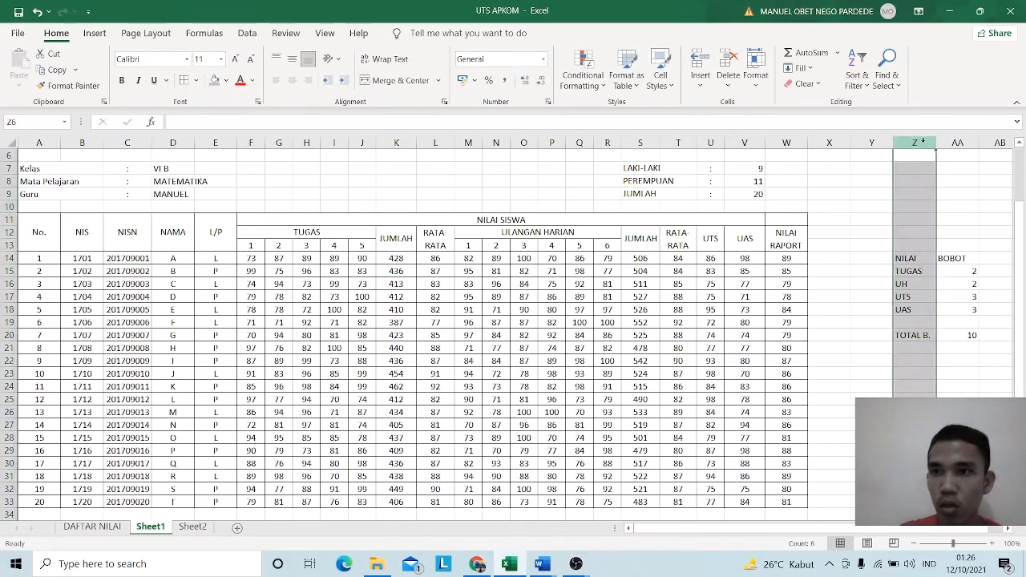
{"action": "right_click", "coordinate": [921, 314]}
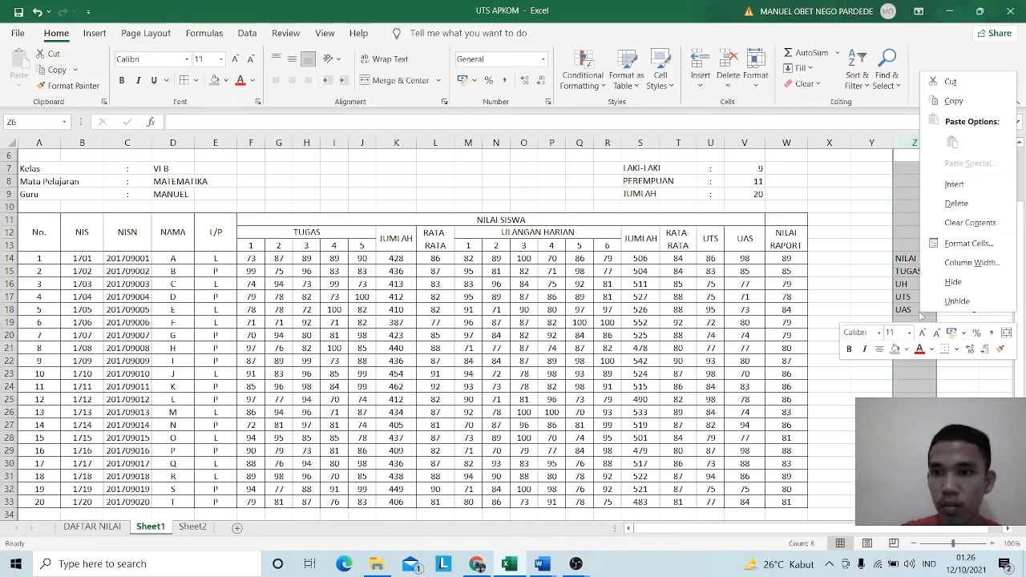
{"action": "left_click", "coordinate": [969, 222]}
{"action": "right_click", "coordinate": [958, 265]}
{"action": "left_click", "coordinate": [961, 152]}
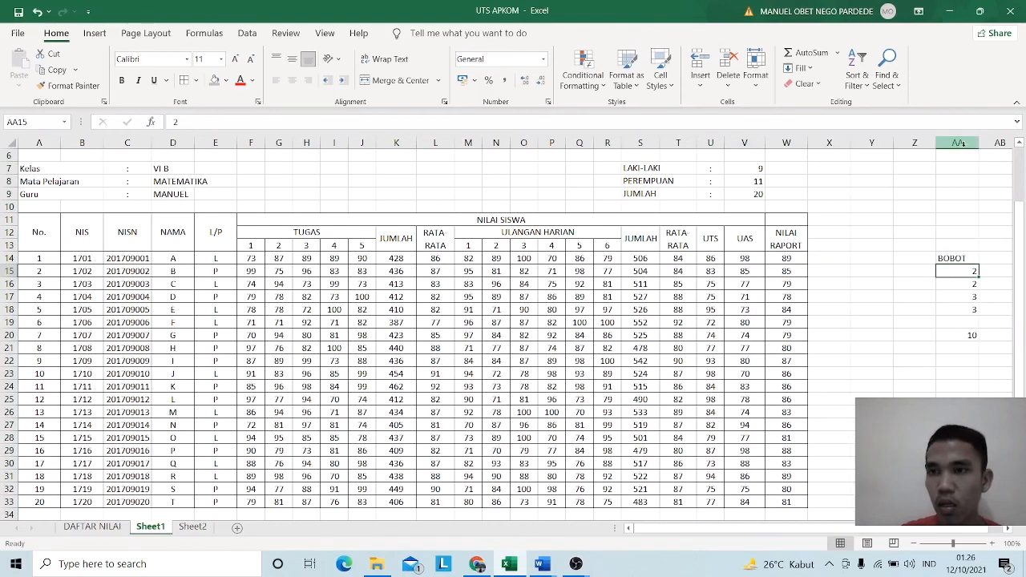
{"action": "right_click", "coordinate": [965, 152]}
{"action": "left_click", "coordinate": [914, 297]}
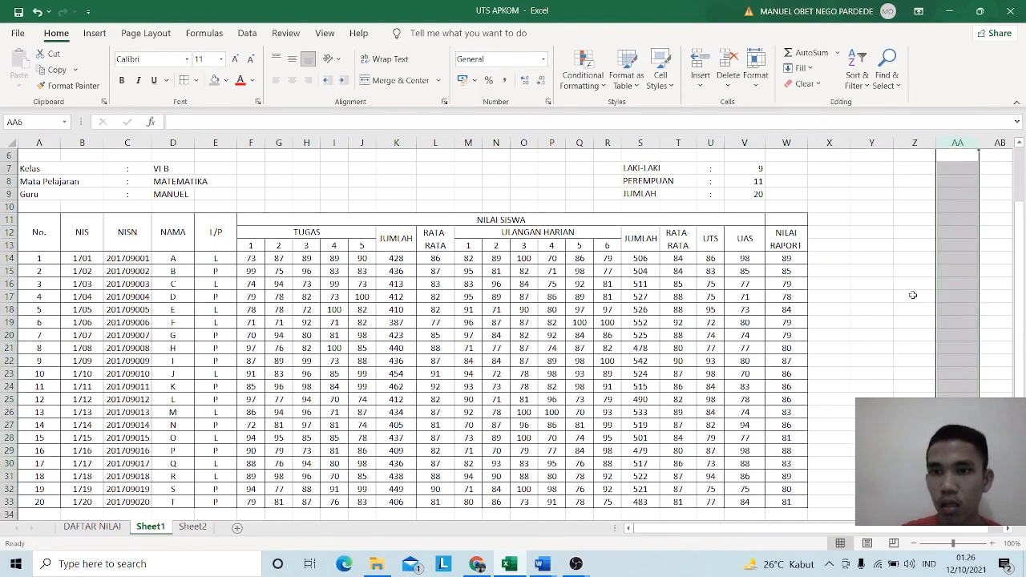
{"action": "scroll", "coordinate": [868, 259], "scroll_direction": "up", "scroll_amount": 2}
{"action": "left_click", "coordinate": [867, 258]}
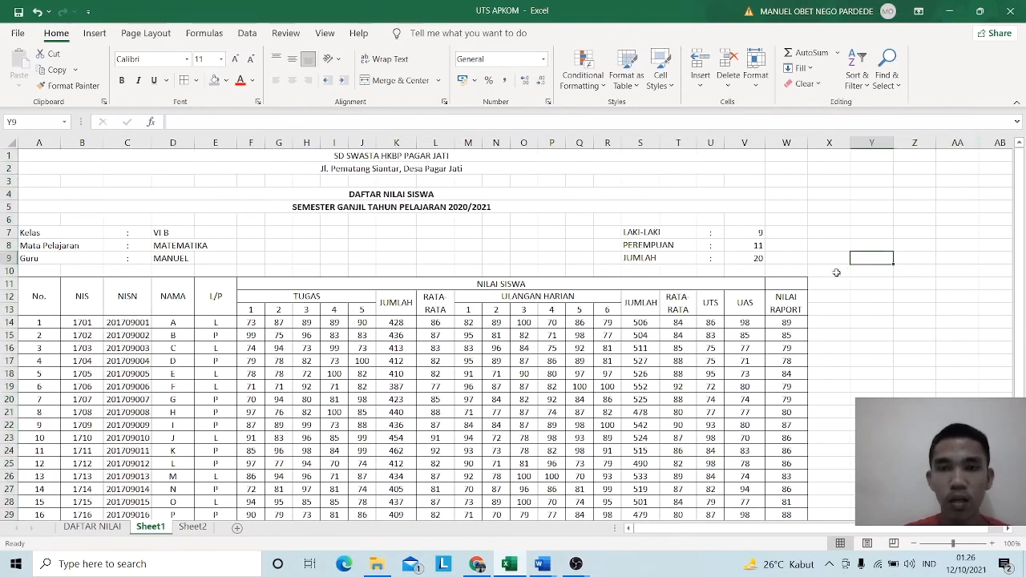
{"action": "scroll", "coordinate": [569, 366], "scroll_direction": "down", "scroll_amount": 4}
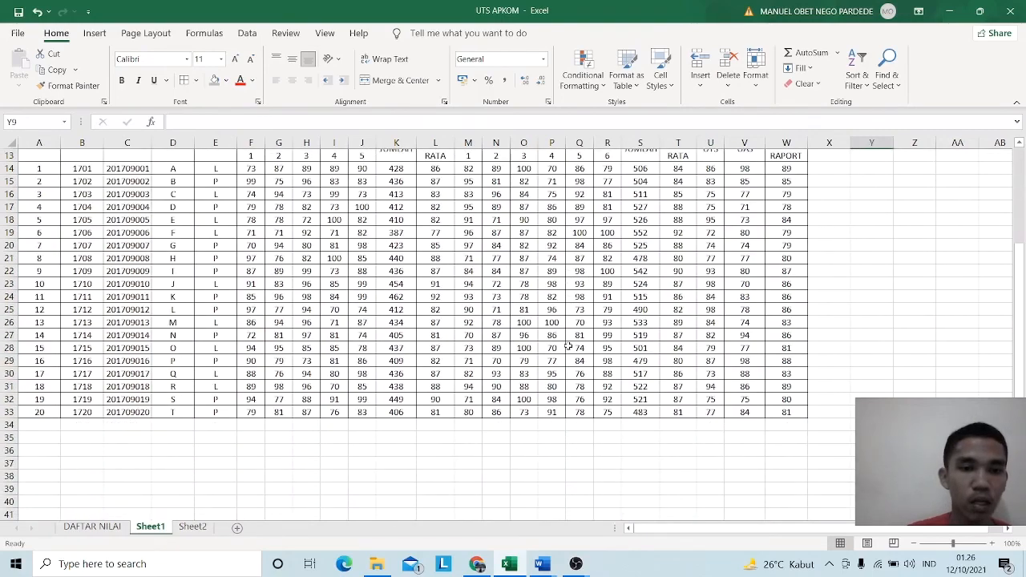
{"action": "scroll", "coordinate": [569, 346], "scroll_direction": "up", "scroll_amount": 4}
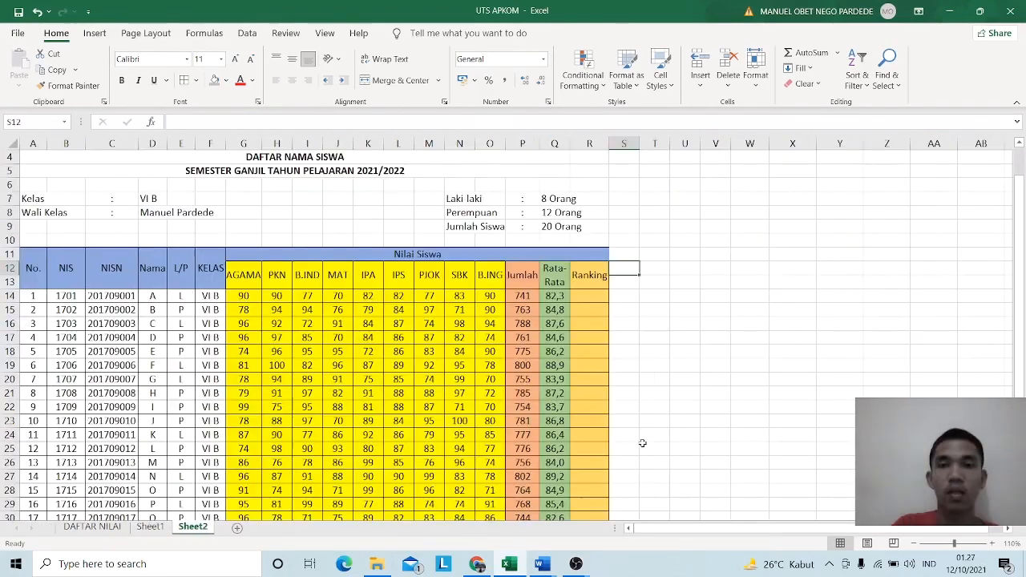
{"action": "scroll", "coordinate": [696, 370], "scroll_direction": "down", "scroll_amount": 1}
{"action": "scroll", "coordinate": [695, 369], "scroll_direction": "up", "scroll_amount": 1}
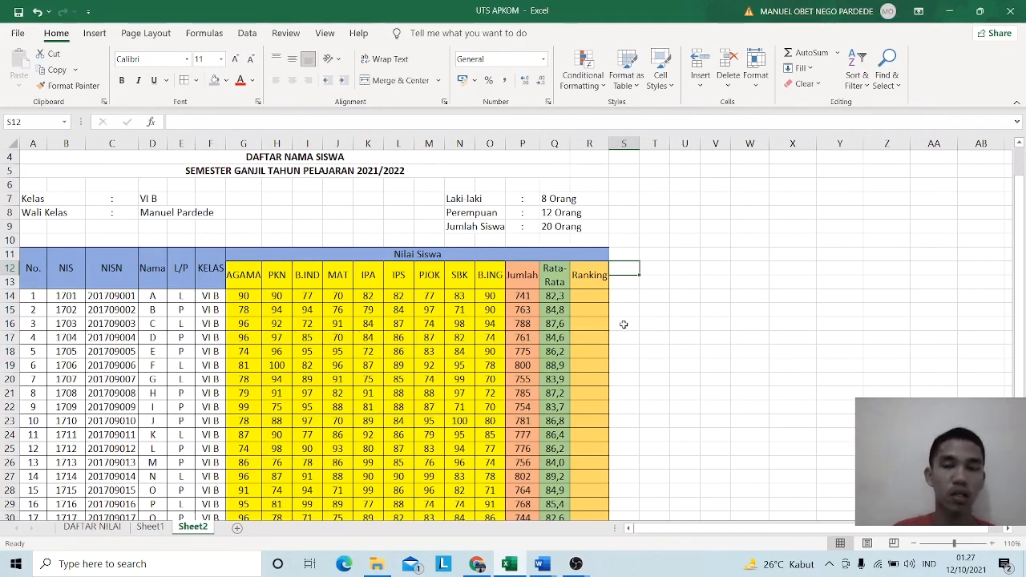
- Begin a RANK formula in R14, the first cell of the Ranking column on Sheet2
{"action": "left_click", "coordinate": [590, 298]}
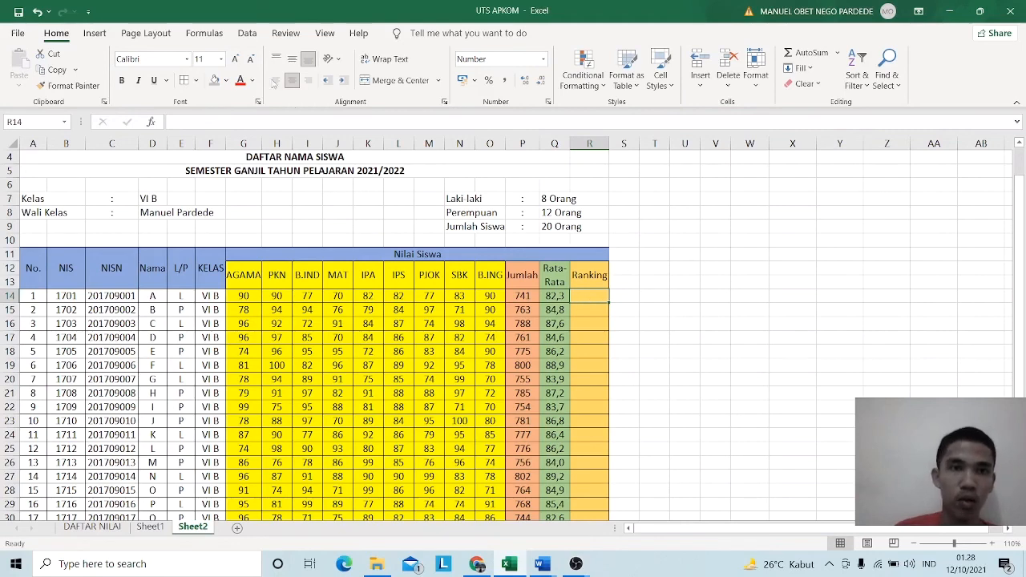
{"action": "type", "text": "="}
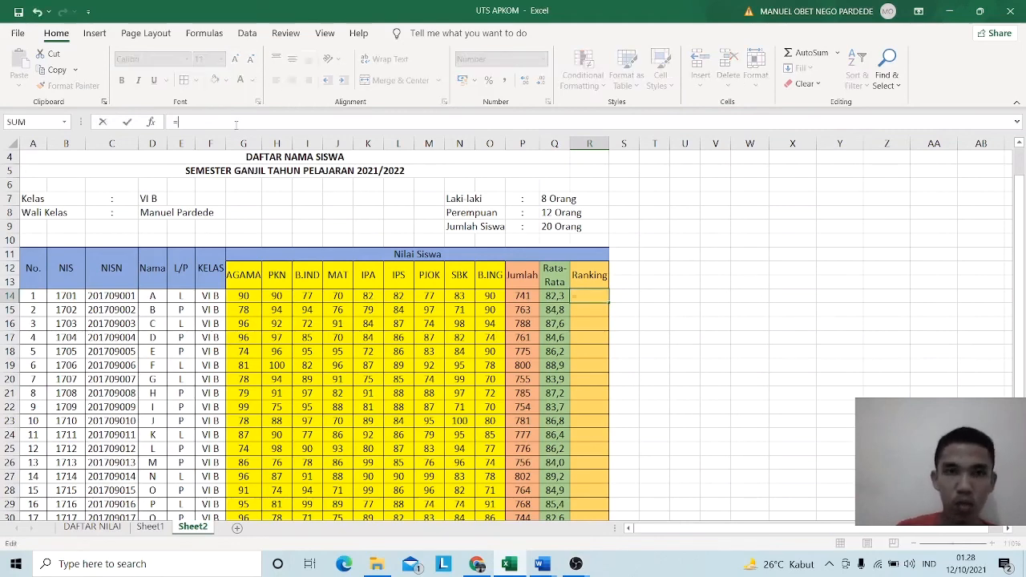
{"action": "type", "text": "RANL"}
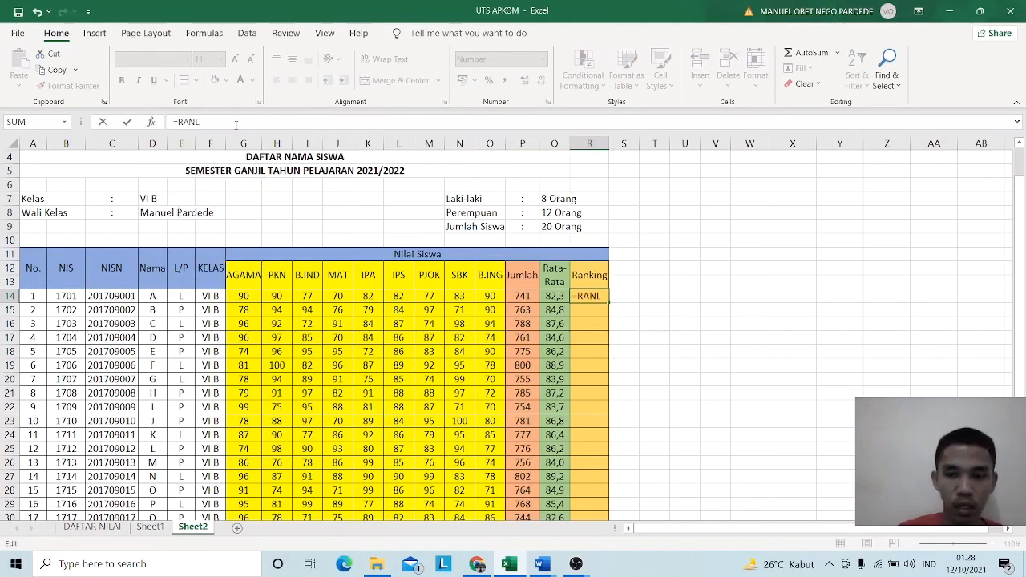
{"action": "key", "text": "BackSpace"}
{"action": "type", "text": "K"}
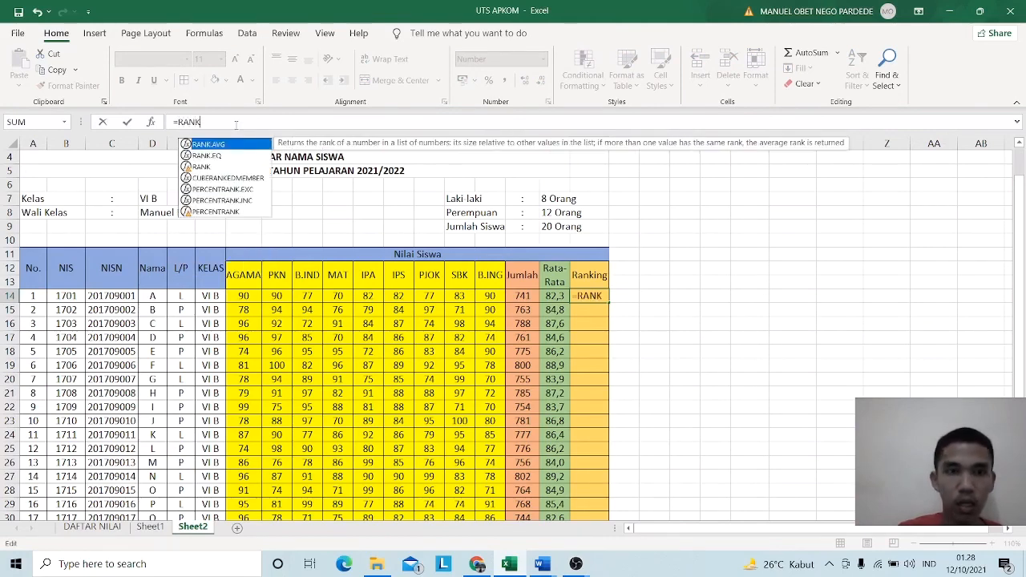
{"action": "type", "text": "("}
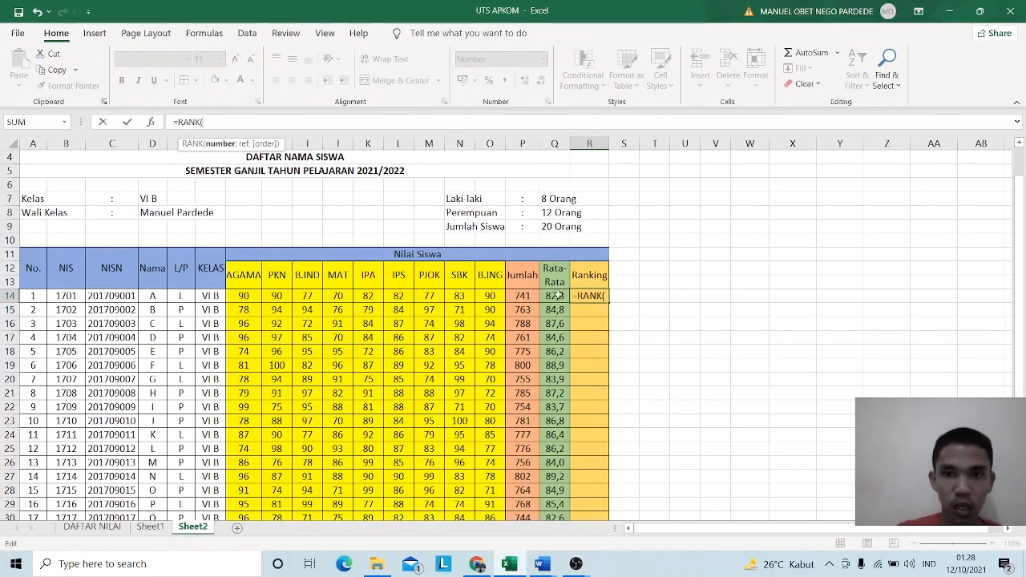
{"action": "left_click", "coordinate": [557, 296]}
{"action": "left_click_drag", "start_coordinate": [556, 296], "coordinate": [550, 486]}
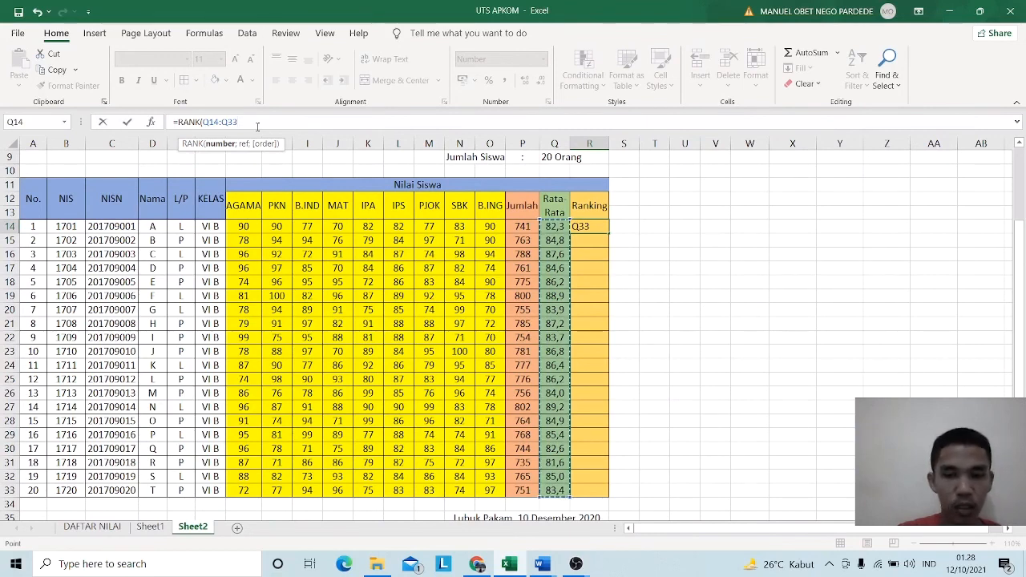
{"action": "type", "text": ";"}
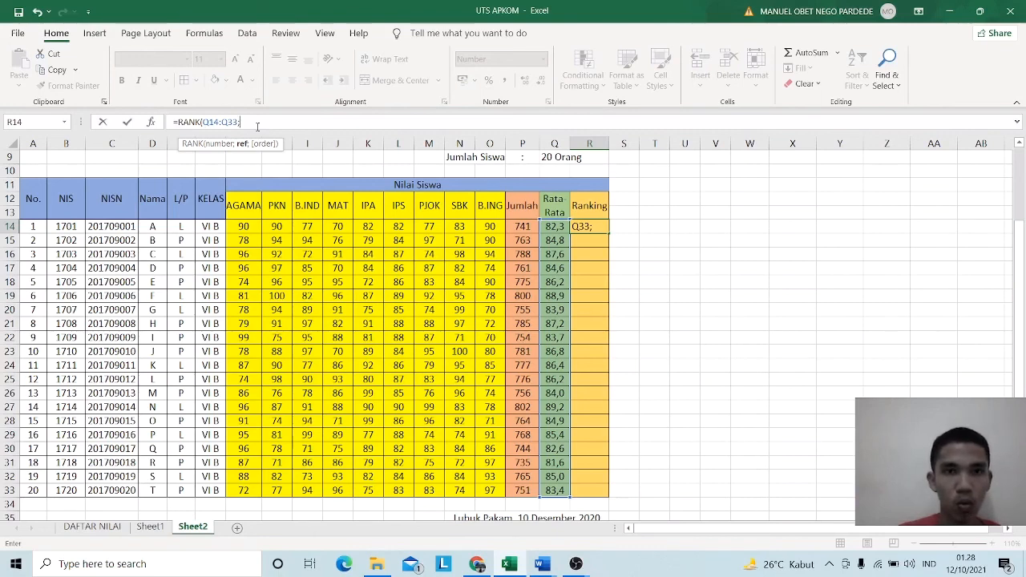
{"action": "key", "text": "BackSpace"}
{"action": "key", "text": "BackSpace"}
{"action": "key", "text": "BackSpace"}
{"action": "key", "text": "BackSpace"}
{"action": "key", "text": "BackSpace"}
{"action": "key", "text": "BackSpace"}
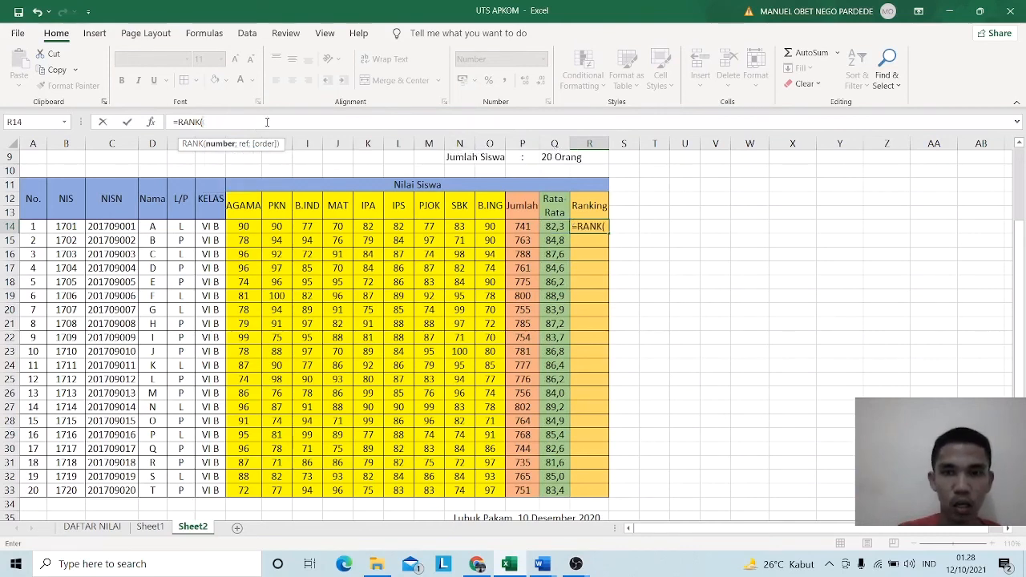
- Give the RANK formula in R14 the number Q14 and the reference range Q14:Q33 from the Rata-Rata column
{"action": "left_click", "coordinate": [554, 227]}
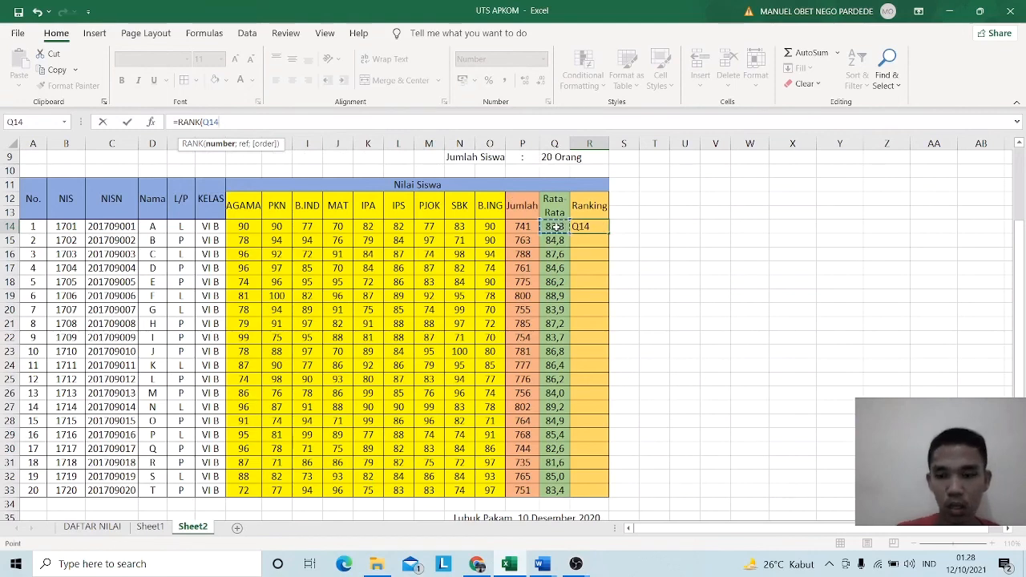
{"action": "type", "text": ";"}
{"action": "left_click_drag", "start_coordinate": [554, 227], "coordinate": [550, 489]}
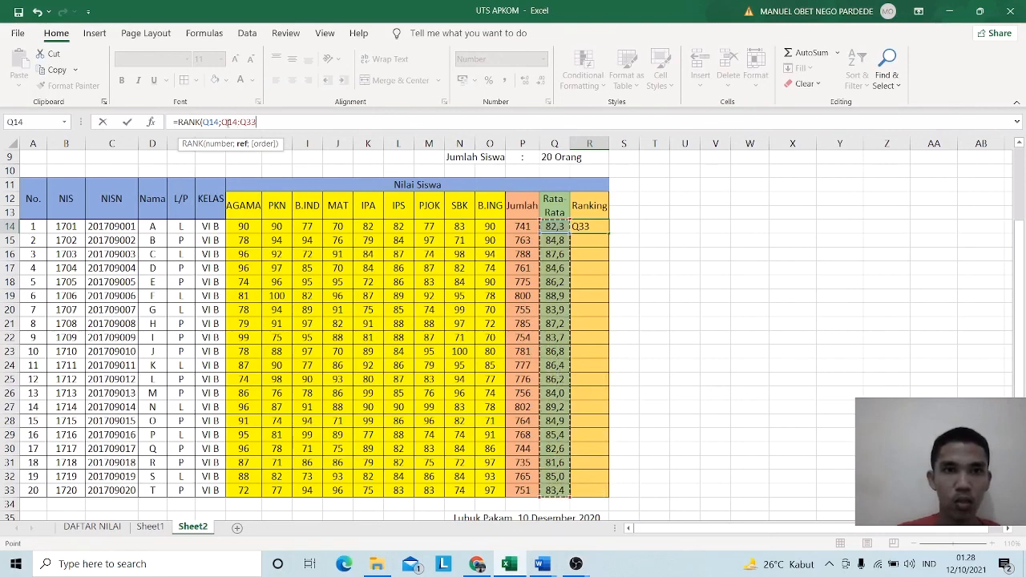
- Make the reference range in R14's RANK formula absolute as $Q$14:$Q$33
{"action": "left_click", "coordinate": [233, 122]}
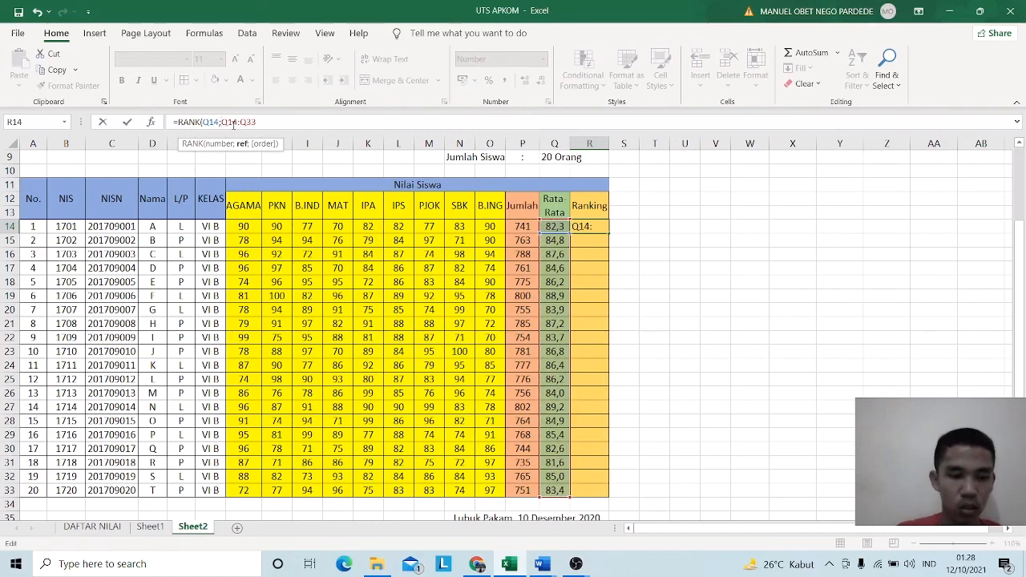
{"action": "type", "text": "$Q"}
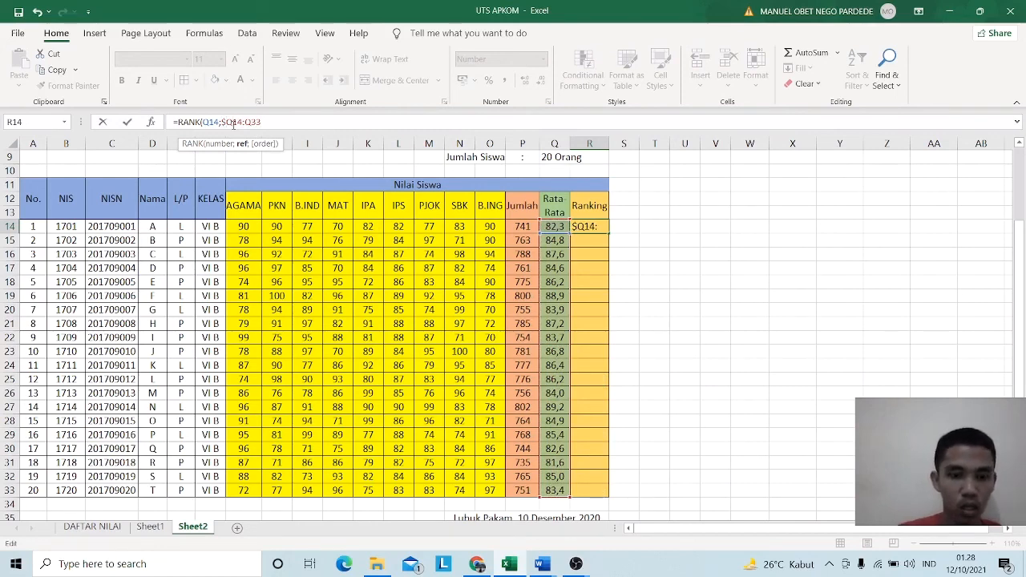
{"action": "type", "text": "$"}
{"action": "key", "text": "Right"}
{"action": "key", "text": "Right"}
{"action": "key", "text": "Right"}
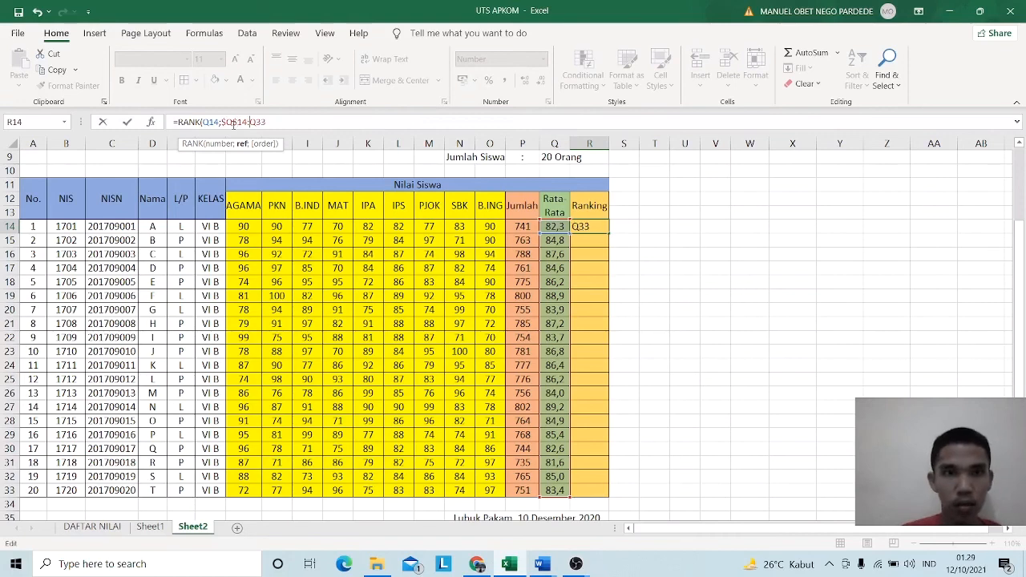
{"action": "type", "text": "$Q$"}
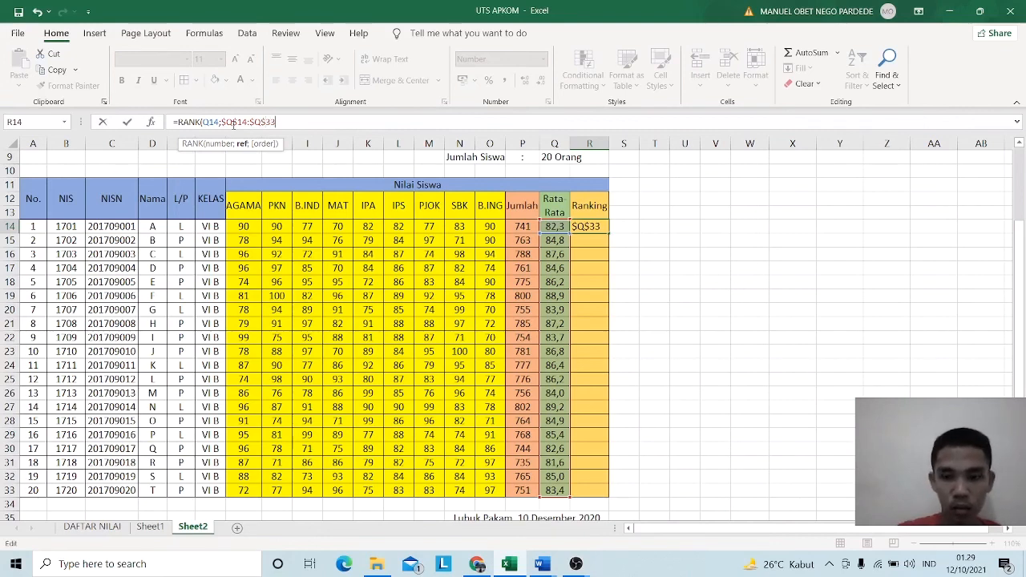
- Complete the RANK formula in R14 with descending order (0) and enter it
{"action": "type", "text": ";"}
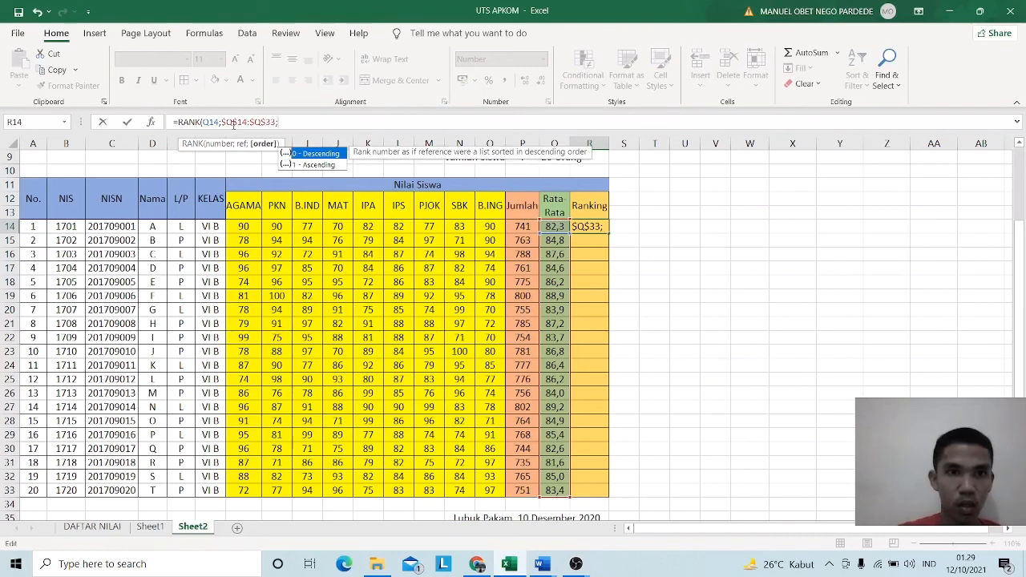
{"action": "double_click", "coordinate": [311, 154]}
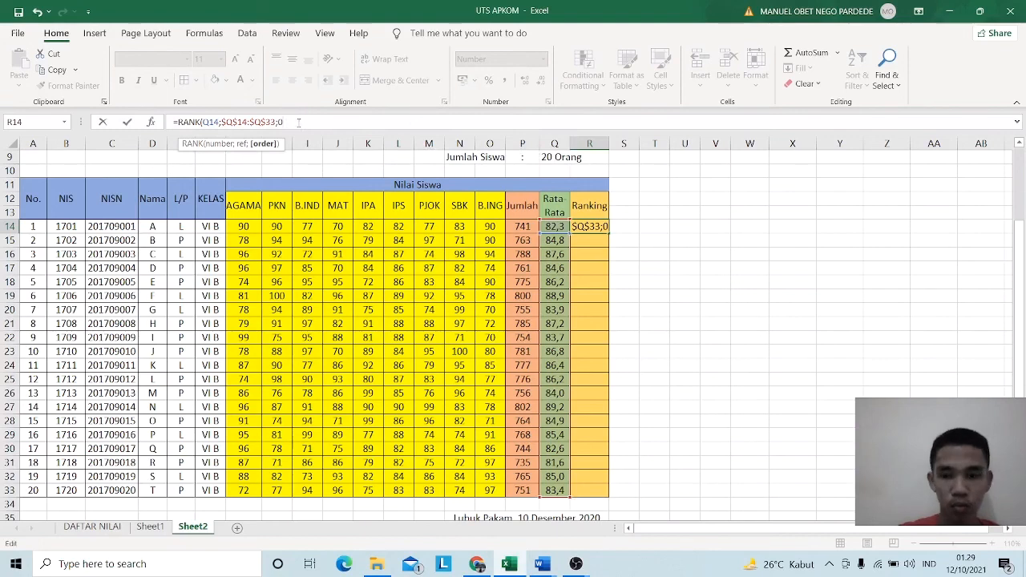
{"action": "type", "text": ")"}
{"action": "key", "text": "Return"}
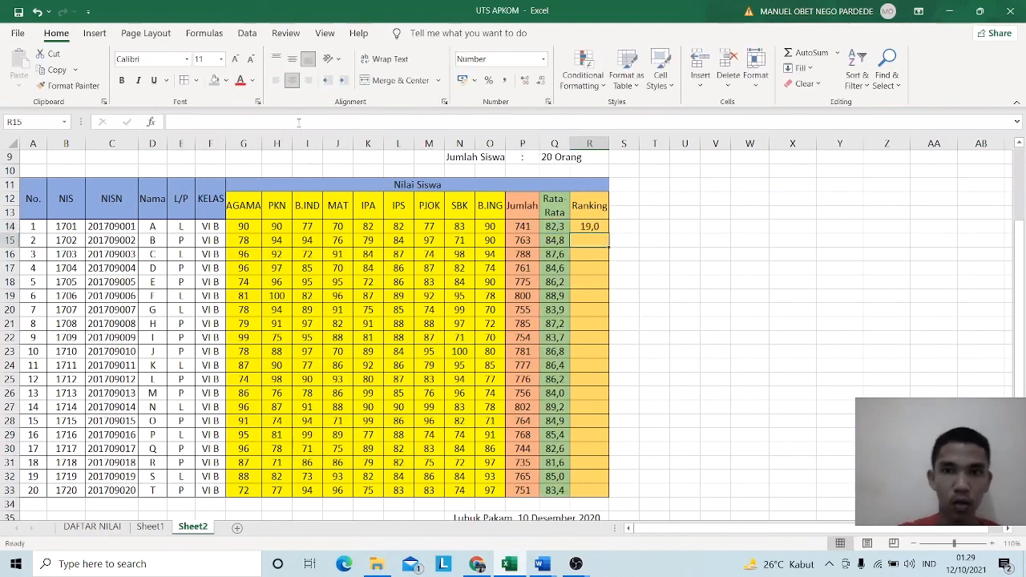
- Format the rank in R14 without decimals and fill its formula down the Ranking column to R33
{"action": "left_click", "coordinate": [597, 227]}
{"action": "left_click", "coordinate": [541, 80]}
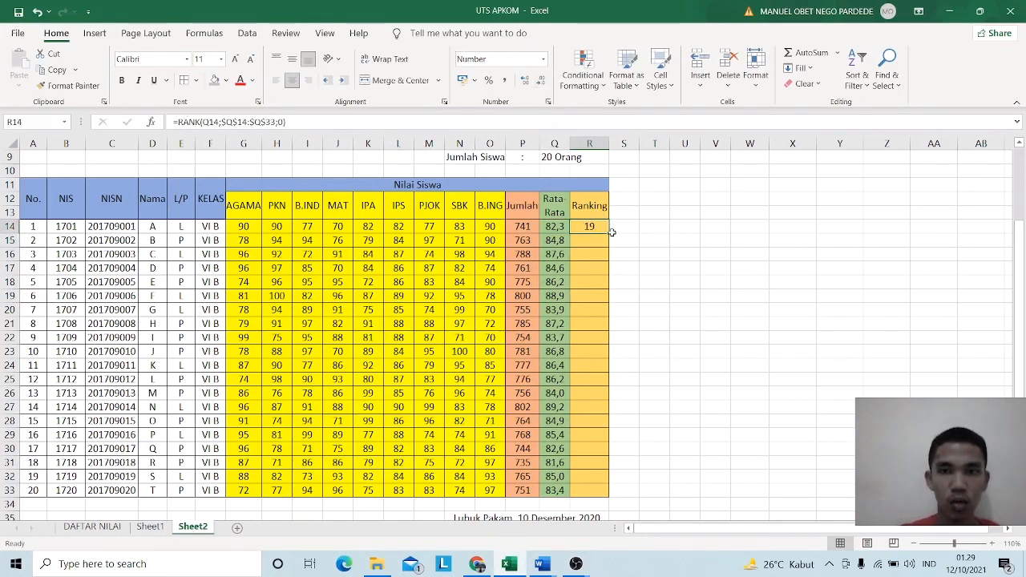
{"action": "left_click_drag", "start_coordinate": [611, 233], "coordinate": [594, 494]}
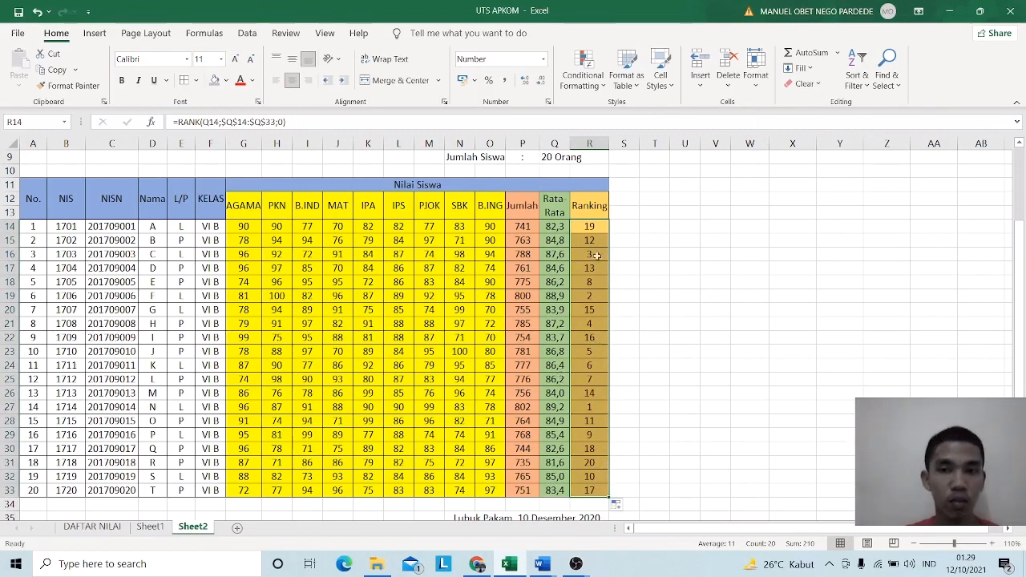
{"action": "left_click", "coordinate": [638, 225]}
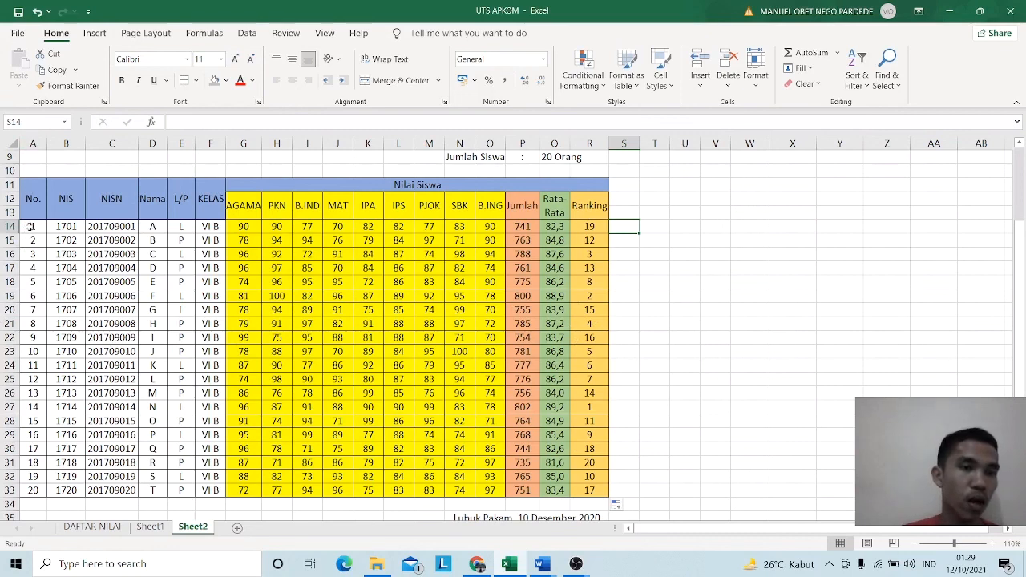
- Custom sort the student rows A14:R33 by the cell values of column R, Smallest to Largest
{"action": "left_click_drag", "start_coordinate": [30, 228], "coordinate": [600, 491]}
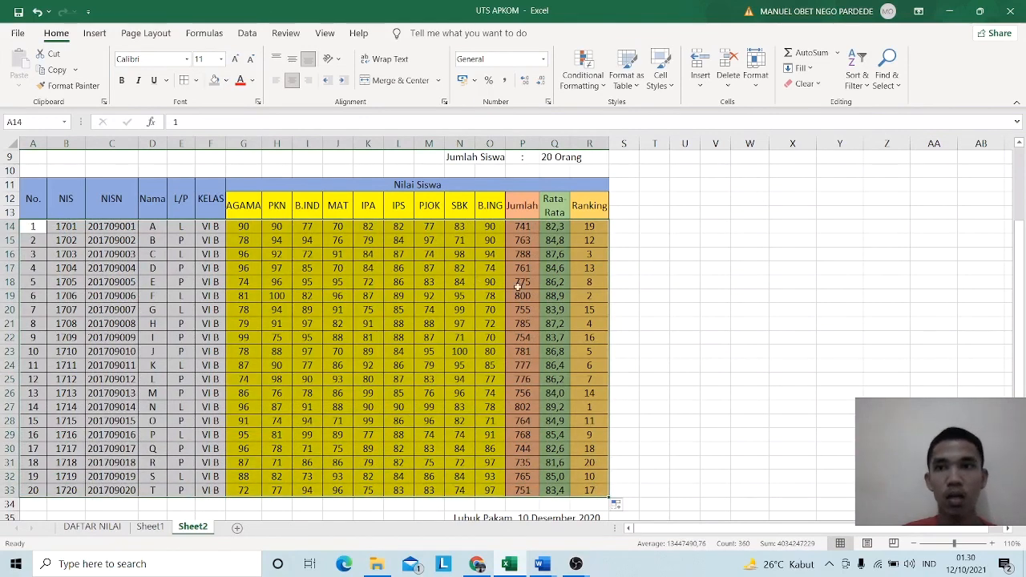
{"action": "left_click", "coordinate": [864, 88]}
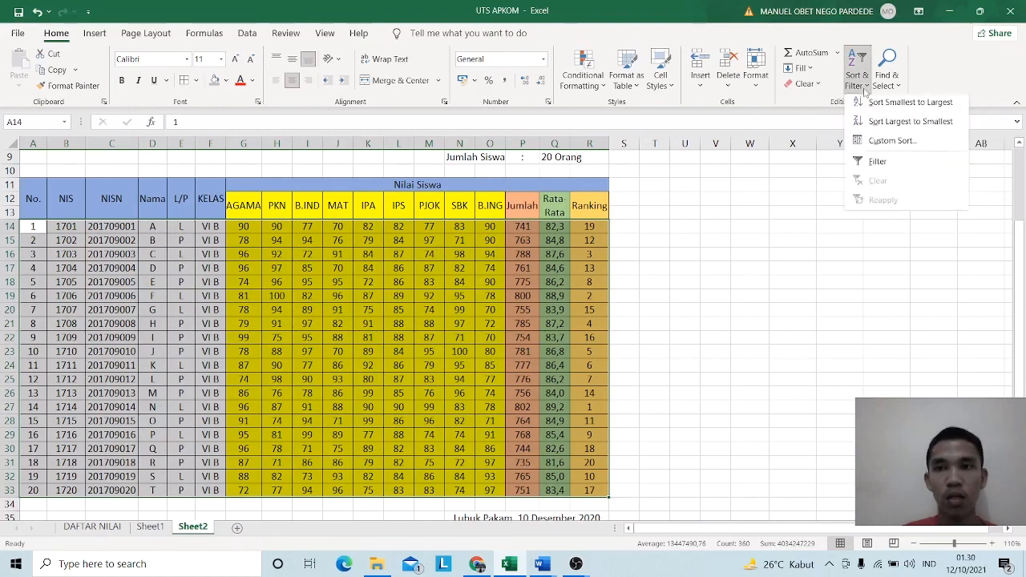
{"action": "left_click", "coordinate": [879, 145]}
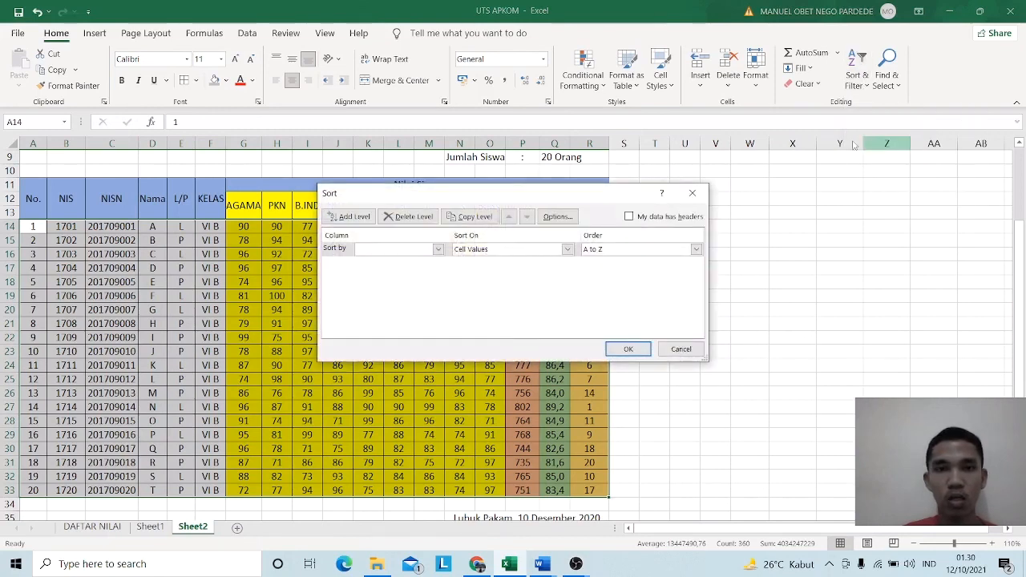
{"action": "left_click", "coordinate": [438, 249]}
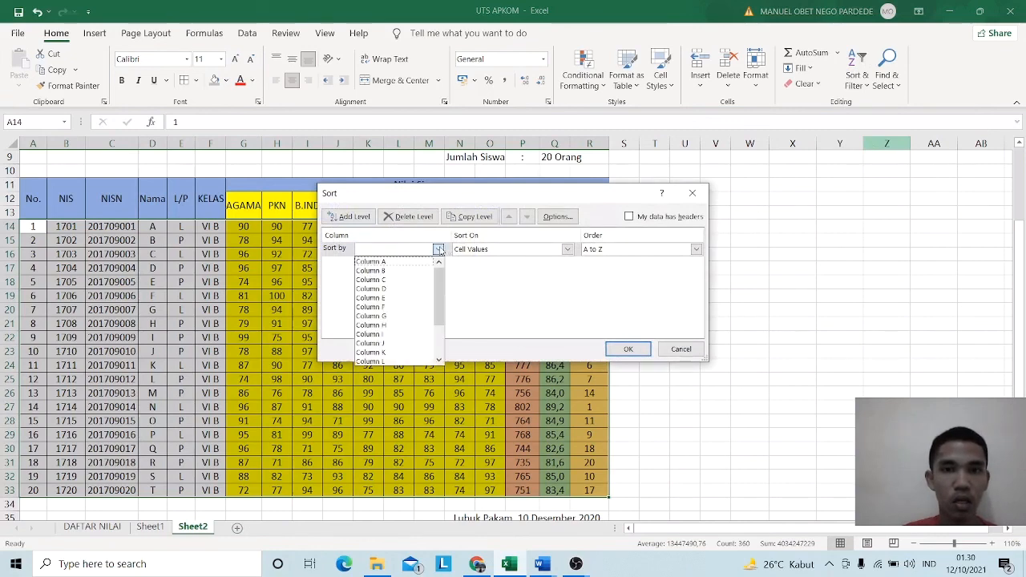
{"action": "scroll", "coordinate": [376, 302], "scroll_direction": "down", "scroll_amount": 2}
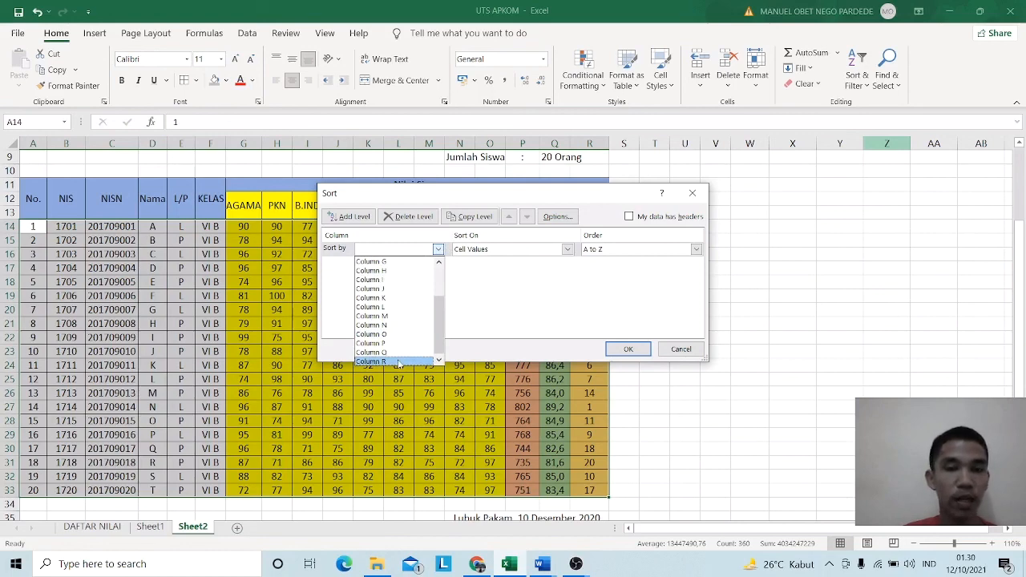
{"action": "left_click", "coordinate": [399, 361]}
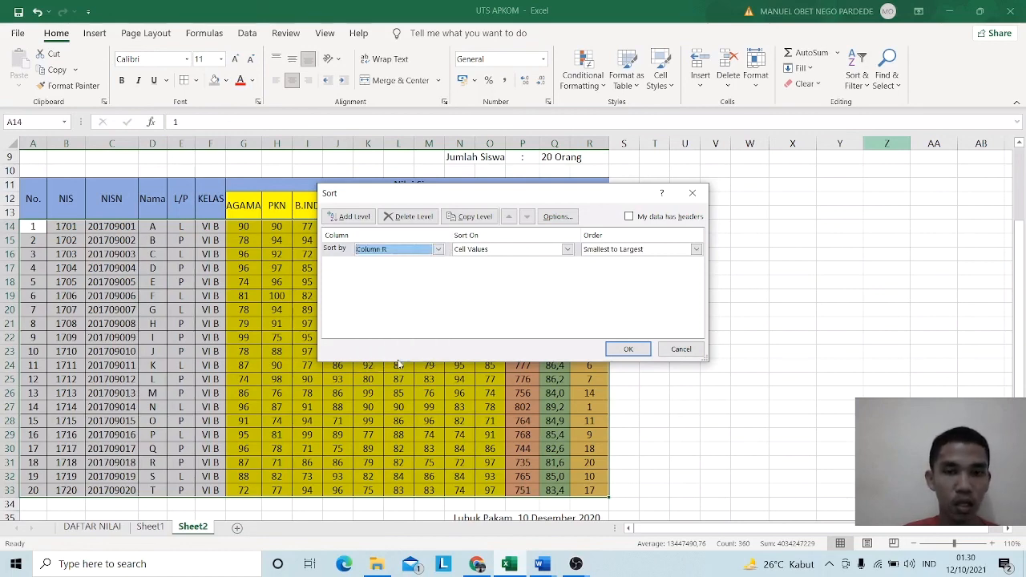
{"action": "left_click", "coordinate": [696, 249]}
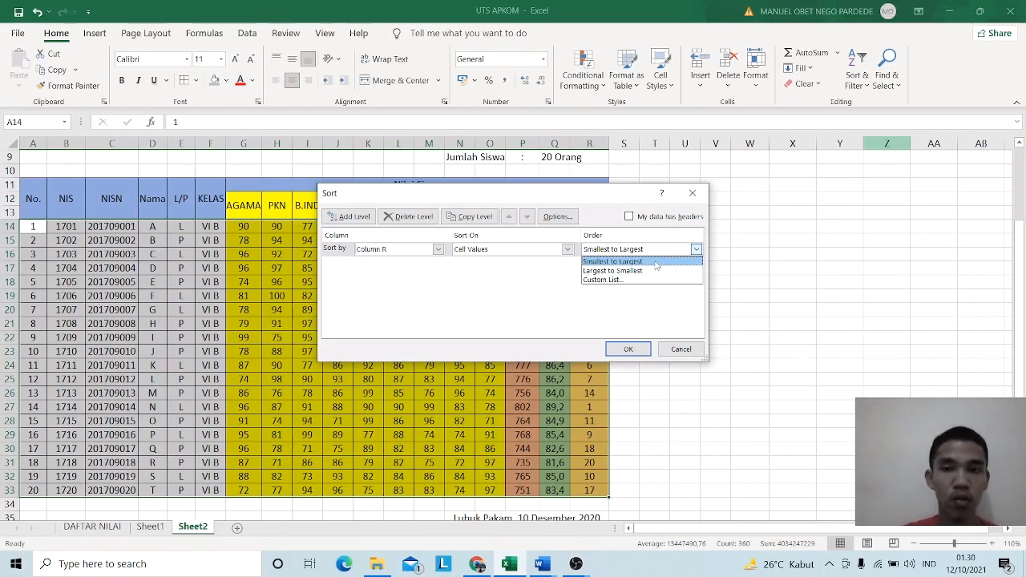
{"action": "left_click", "coordinate": [655, 263]}
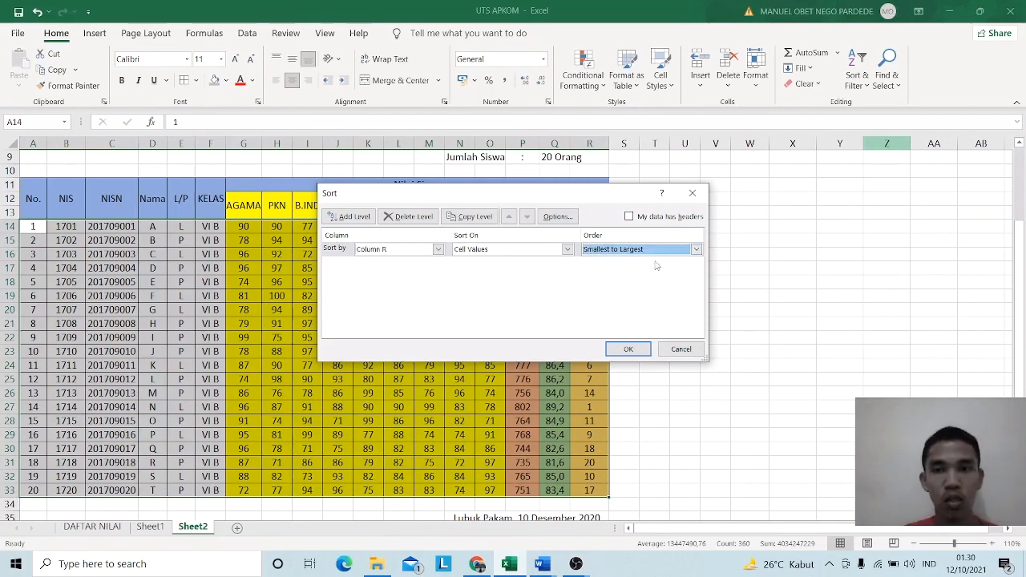
{"action": "left_click", "coordinate": [641, 349]}
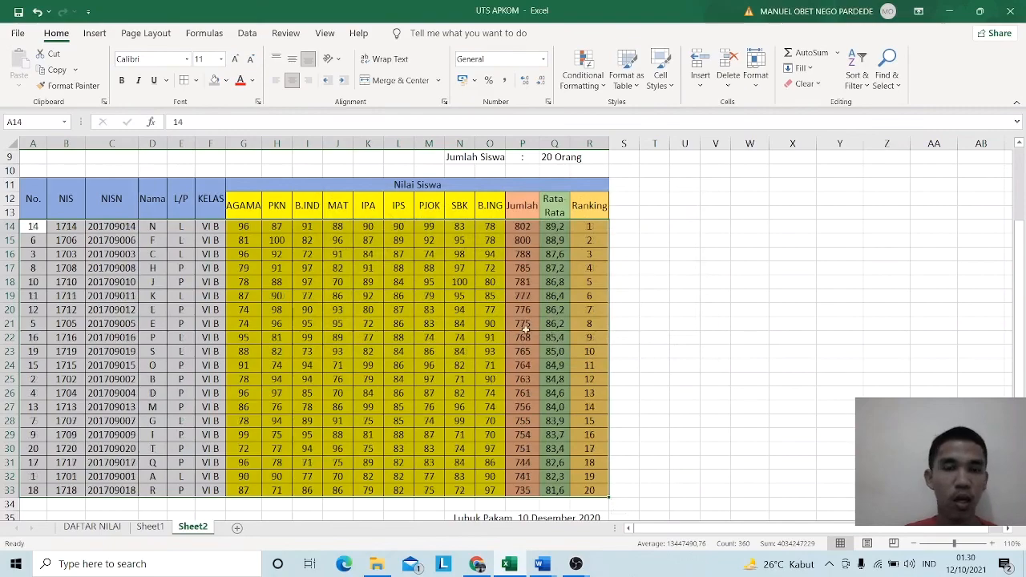
{"action": "scroll", "coordinate": [536, 281], "scroll_direction": "down", "scroll_amount": 2}
{"action": "scroll", "coordinate": [536, 281], "scroll_direction": "up", "scroll_amount": 2}
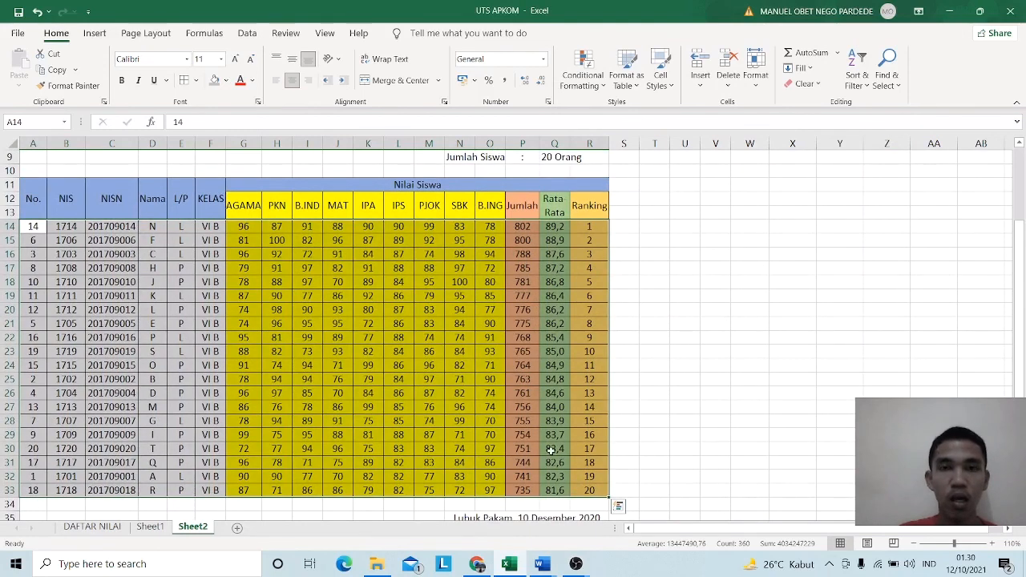
- Re-sort the selected student rows by column R in Largest to Smallest order
{"action": "left_click", "coordinate": [856, 93]}
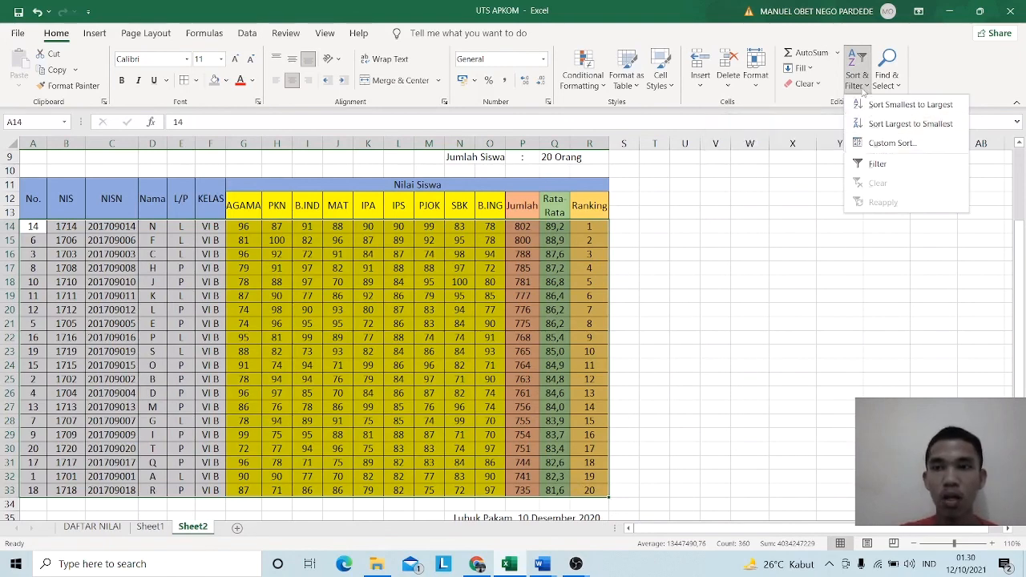
{"action": "left_click", "coordinate": [885, 143]}
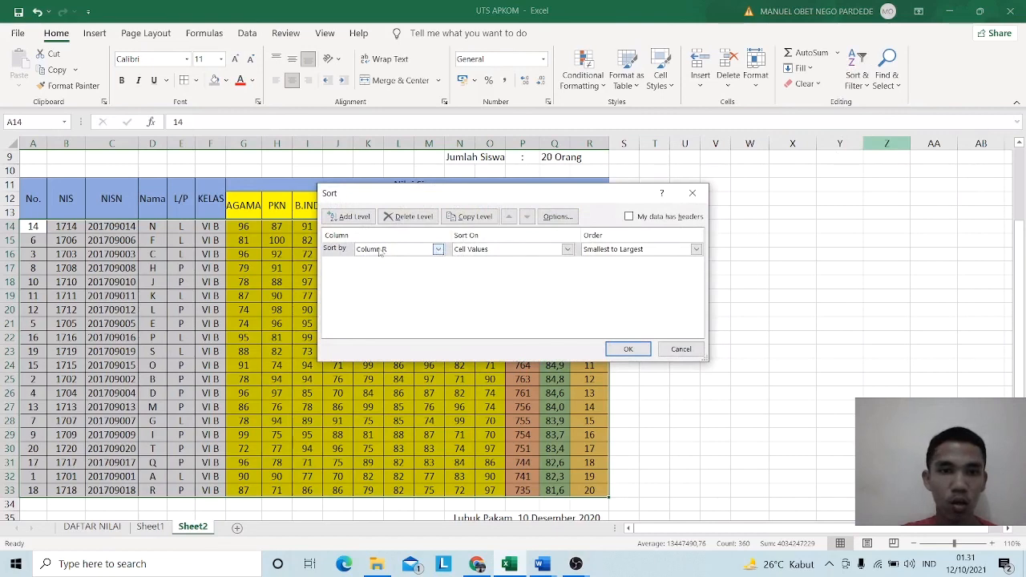
{"action": "left_click", "coordinate": [697, 249]}
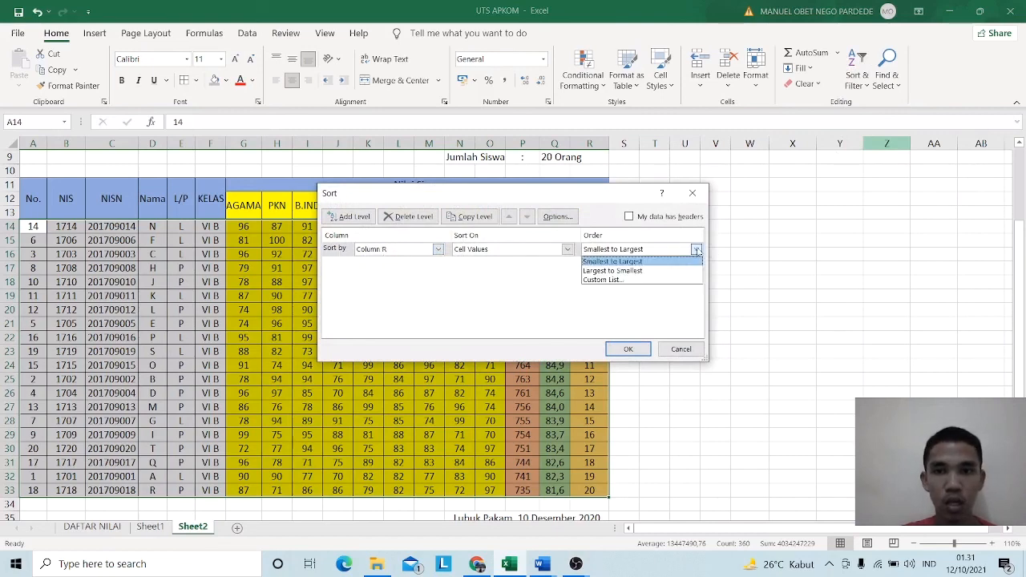
{"action": "left_click", "coordinate": [618, 275]}
{"action": "left_click", "coordinate": [629, 349]}
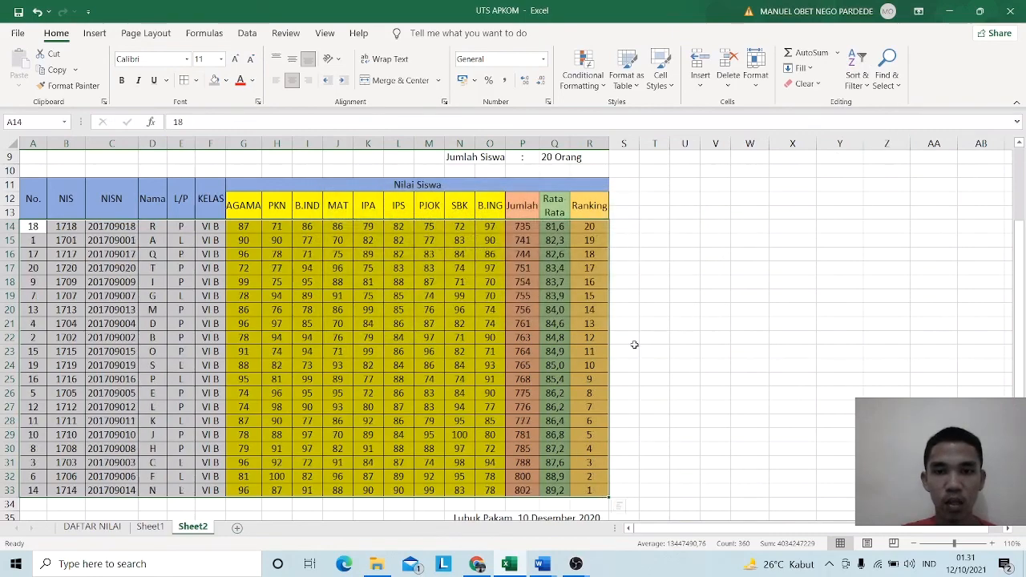
{"action": "scroll", "coordinate": [599, 227], "scroll_direction": "down", "scroll_amount": 1}
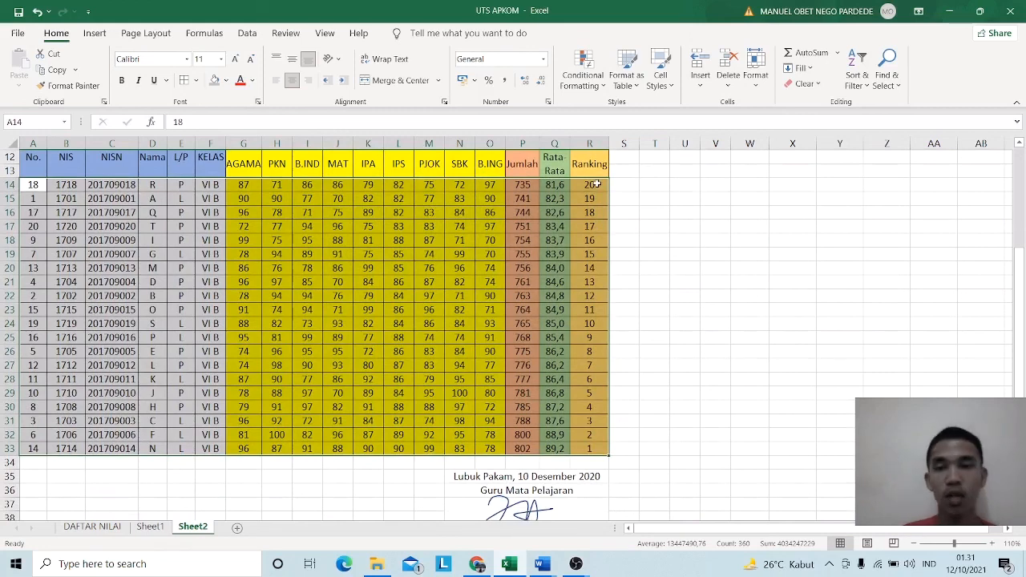
{"action": "scroll", "coordinate": [597, 184], "scroll_direction": "up", "scroll_amount": 2}
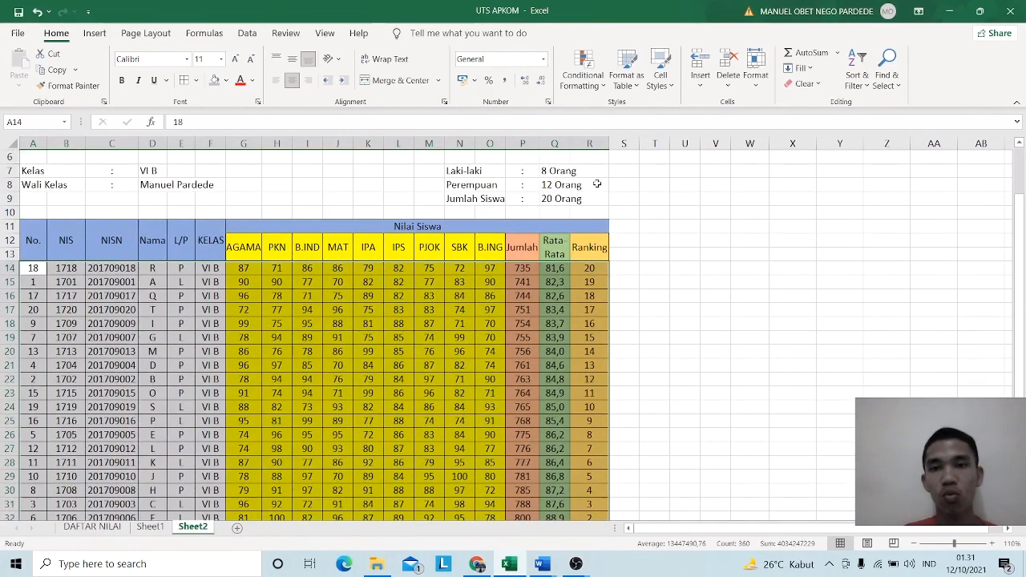
- Return the student rows to Smallest to Largest order by column R and deselect the table
{"action": "left_click", "coordinate": [867, 85]}
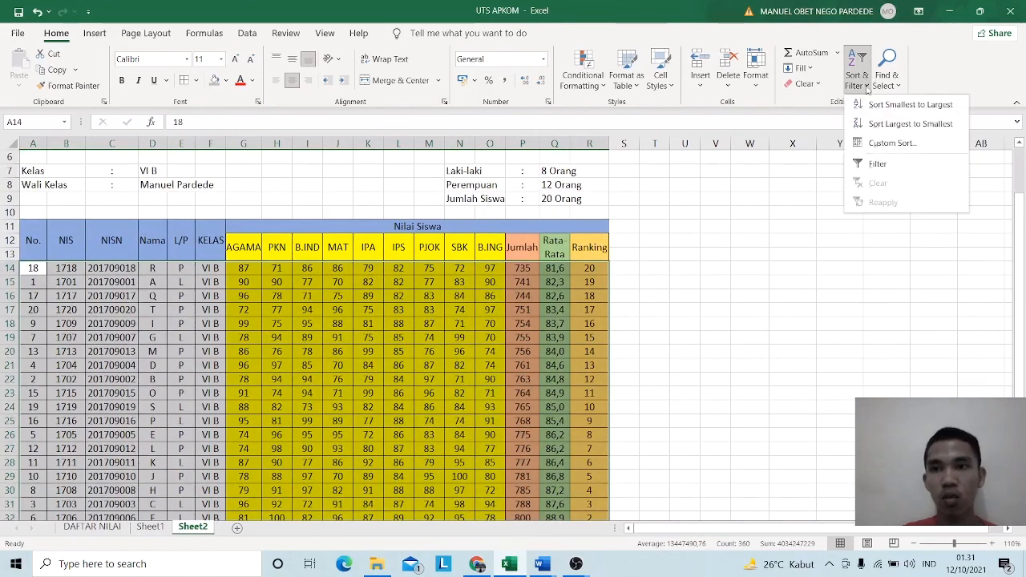
{"action": "left_click", "coordinate": [892, 144]}
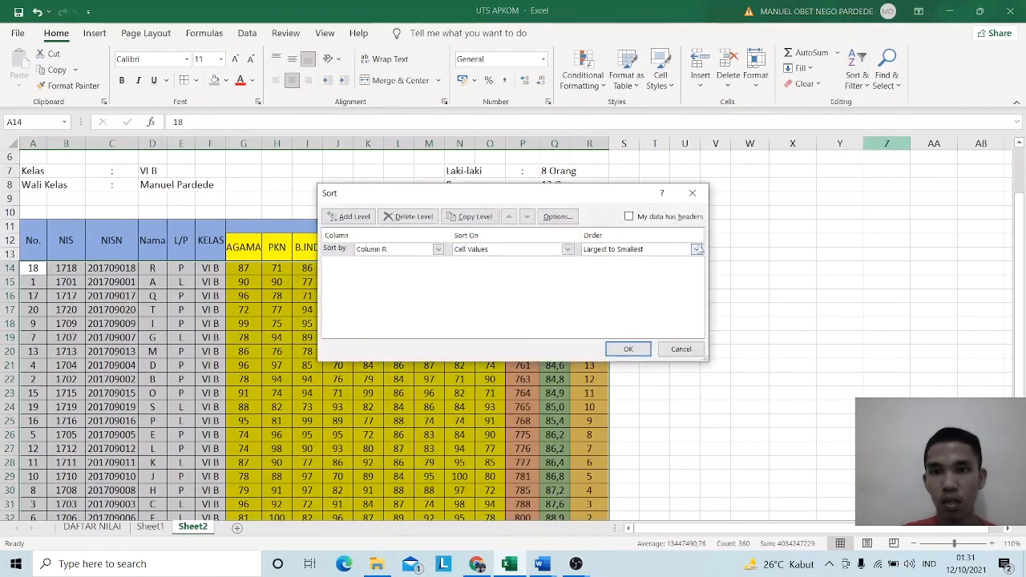
{"action": "left_click", "coordinate": [697, 249]}
{"action": "left_click", "coordinate": [670, 262]}
{"action": "left_click", "coordinate": [641, 346]}
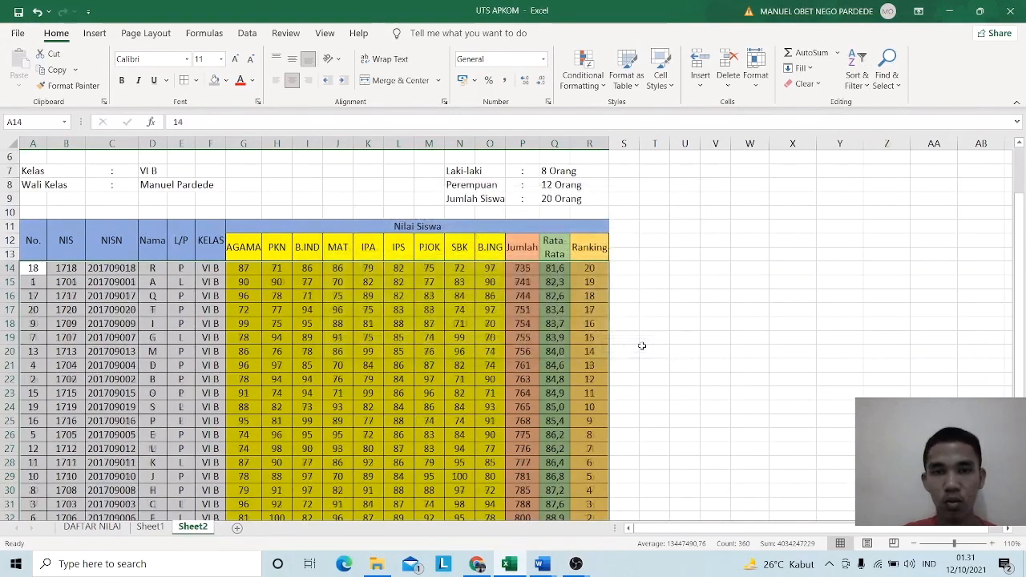
{"action": "scroll", "coordinate": [672, 303], "scroll_direction": "down", "scroll_amount": 1}
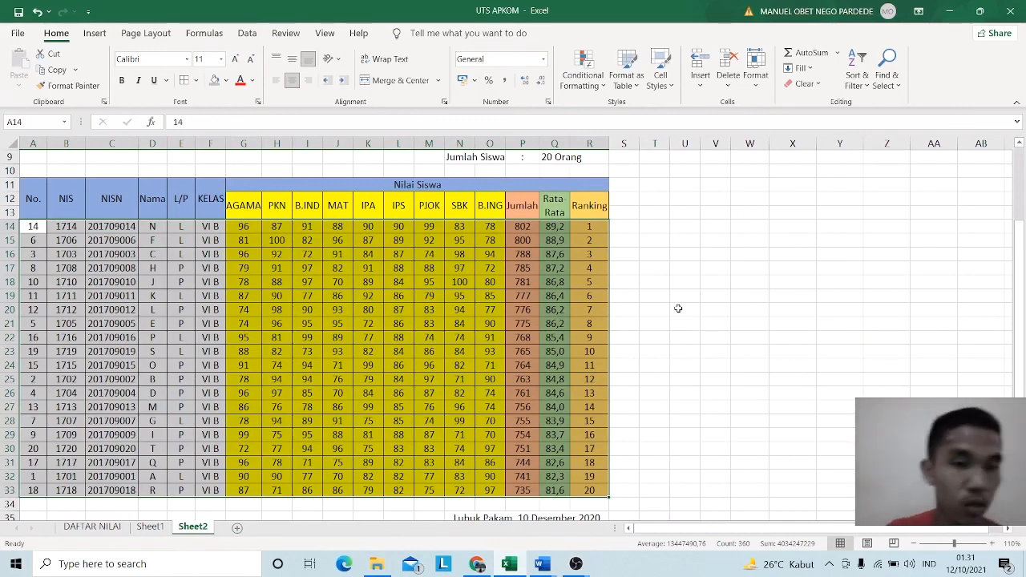
{"action": "left_click", "coordinate": [765, 293]}
{"action": "scroll", "coordinate": [698, 299], "scroll_direction": "up", "scroll_amount": 3}
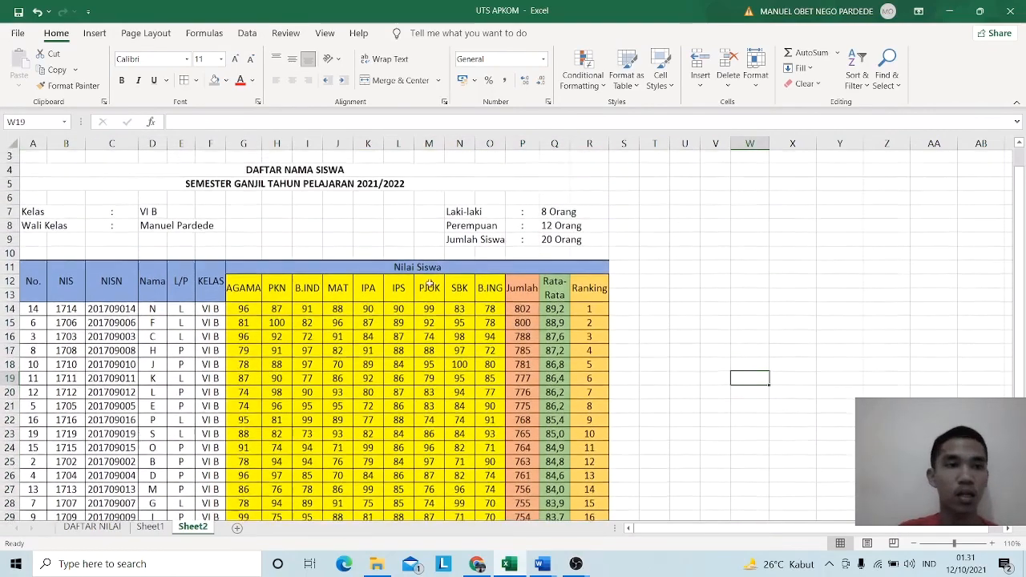
- Open the print settings for Sheet2 and set the paper size to A4
{"action": "left_click", "coordinate": [16, 34]}
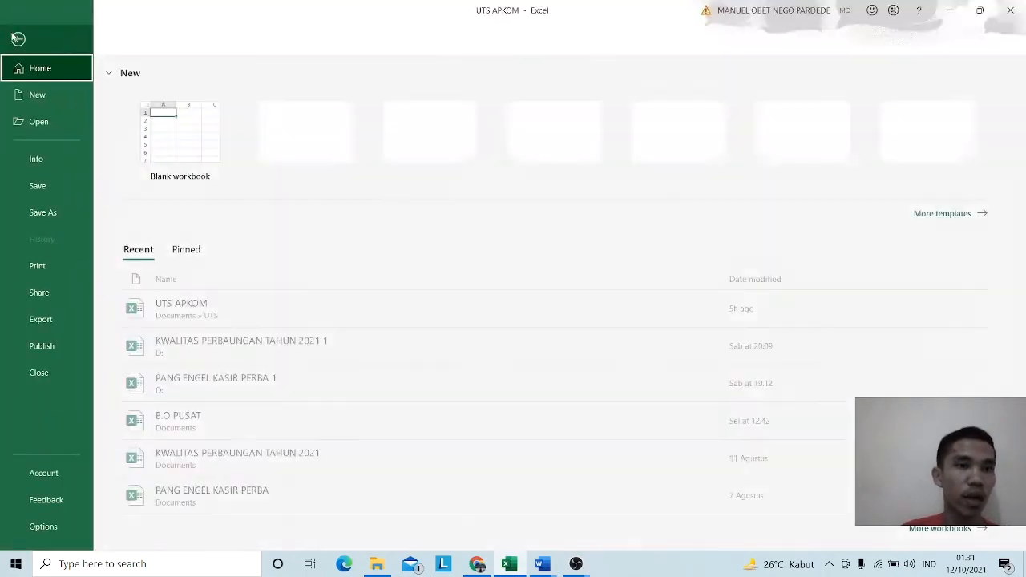
{"action": "left_click", "coordinate": [35, 265]}
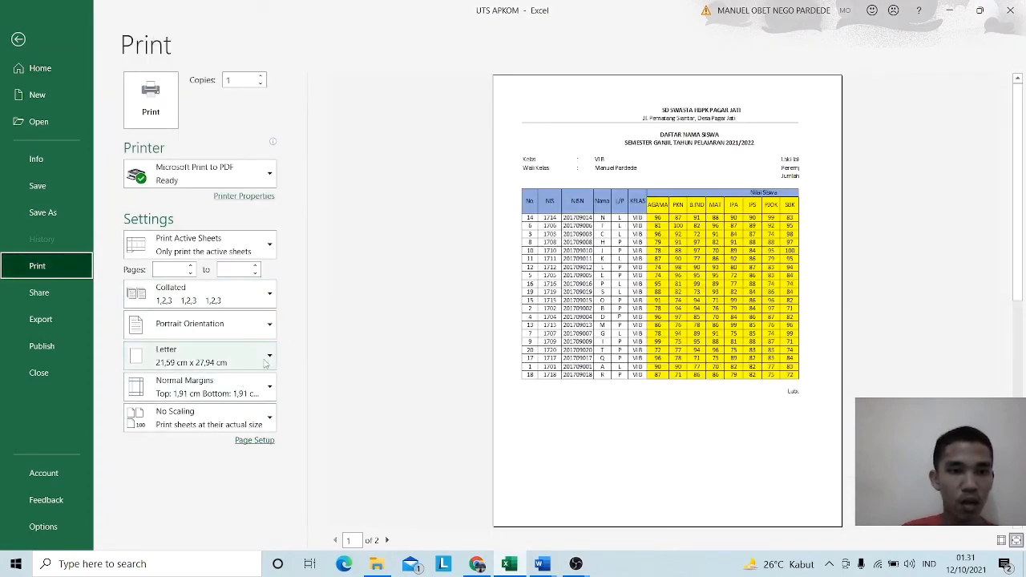
{"action": "left_click", "coordinate": [264, 361]}
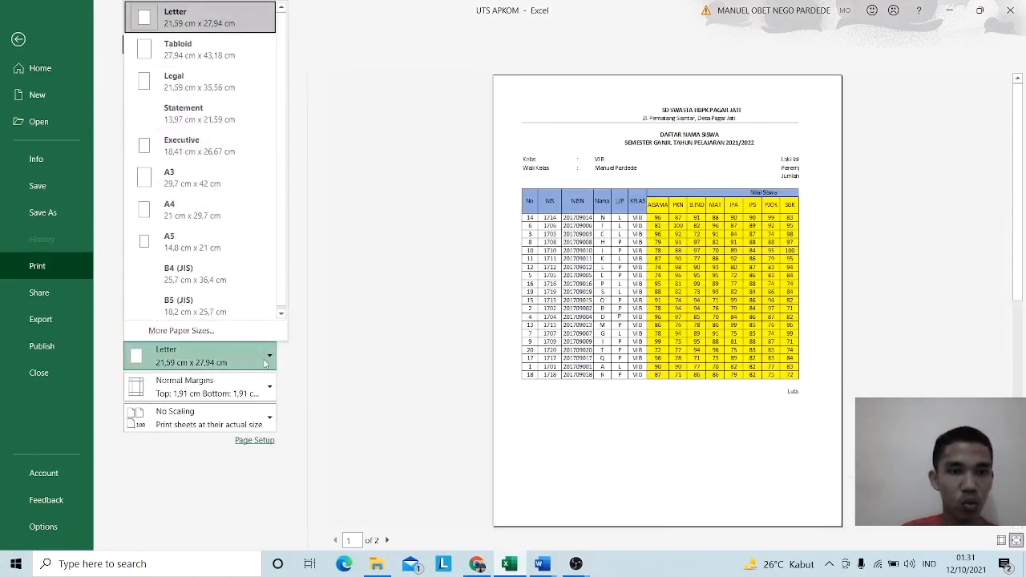
{"action": "left_click", "coordinate": [192, 224]}
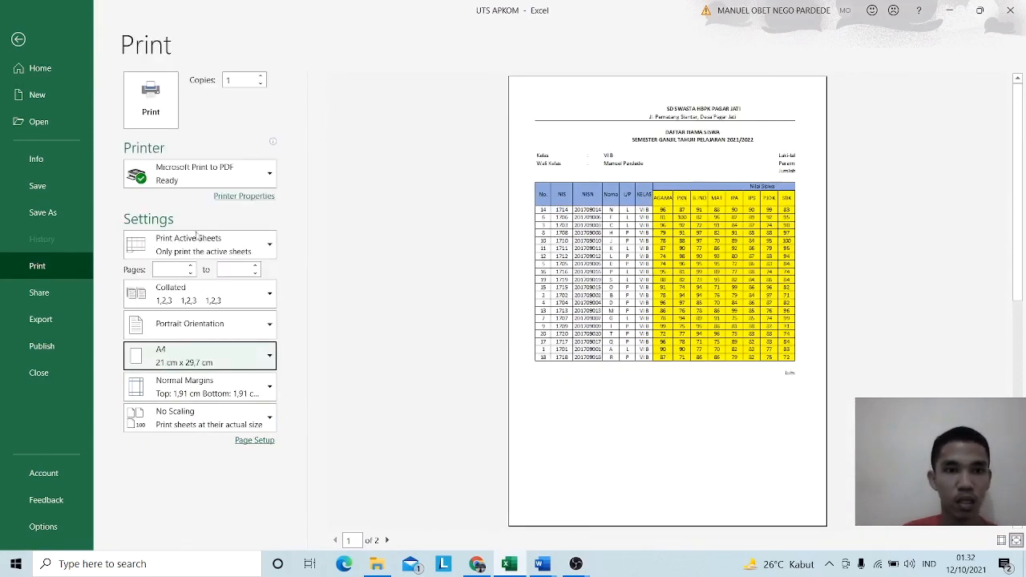
- Switch the sheet's print orientation to landscape
{"action": "left_click", "coordinate": [257, 328]}
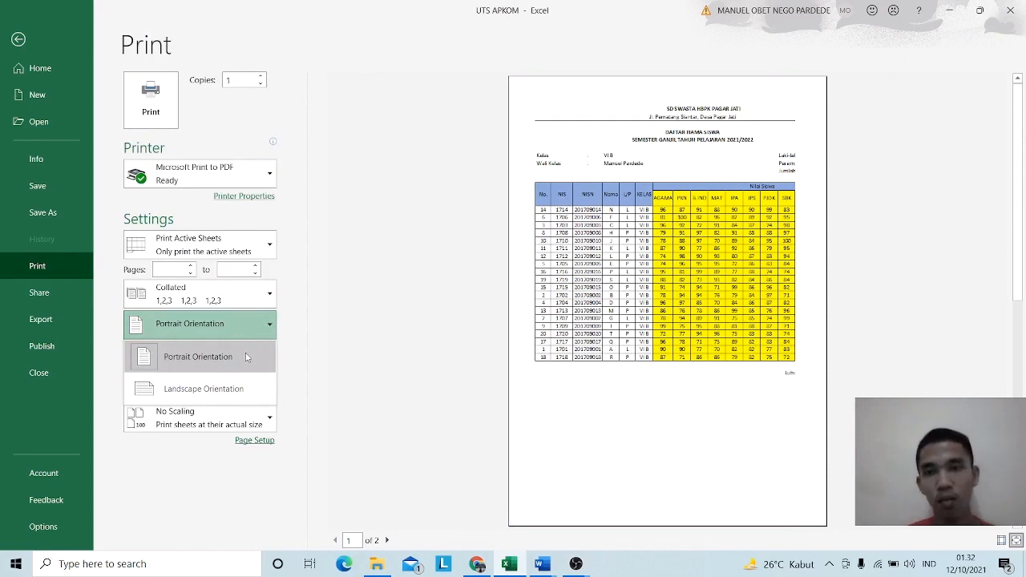
{"action": "left_click", "coordinate": [208, 389]}
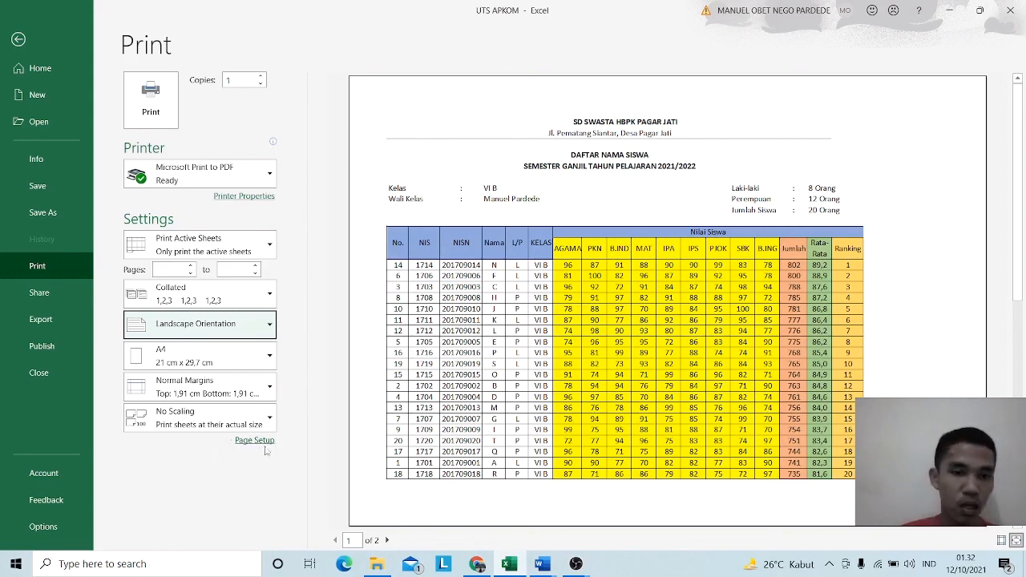
- Set the print scaling in the page setup to 70% of normal size
{"action": "left_click", "coordinate": [259, 443]}
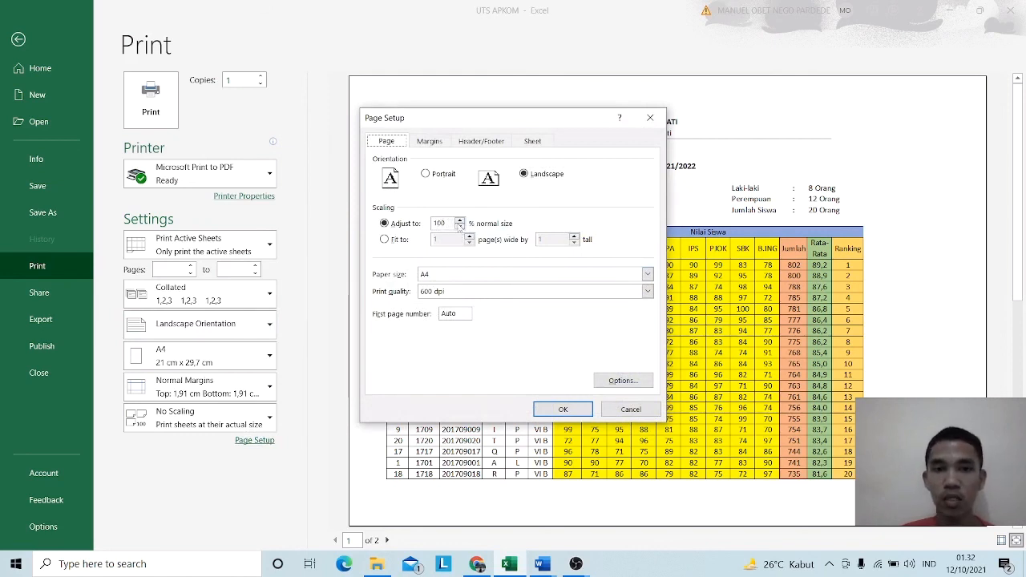
{"action": "left_click_drag", "start_coordinate": [447, 222], "coordinate": [435, 223]}
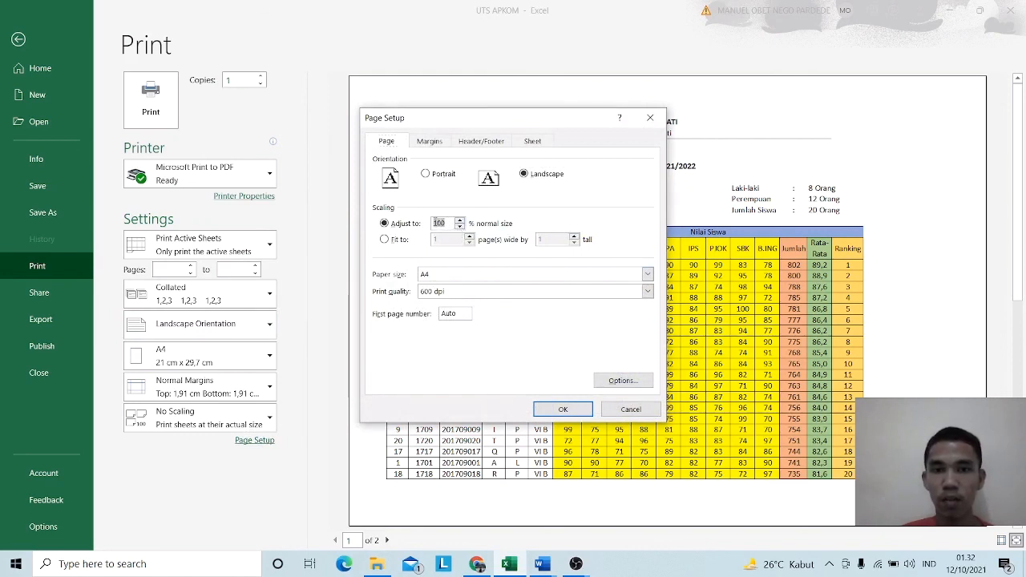
{"action": "type", "text": "2"}
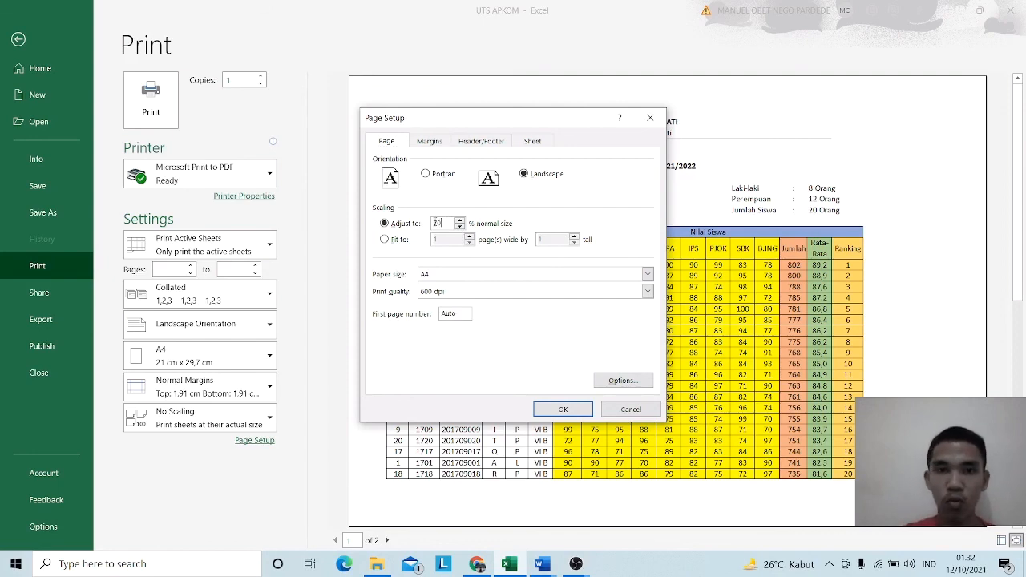
{"action": "type", "text": "0"}
{"action": "left_click", "coordinate": [563, 409]}
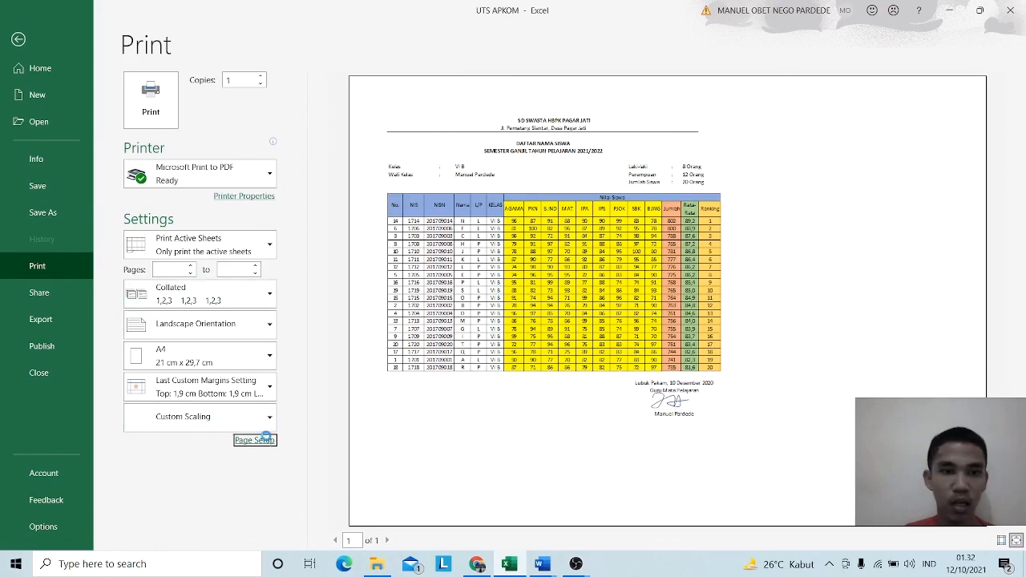
- Set the print scaling to 150% of normal size and check the resulting preview pages
{"action": "left_click", "coordinate": [267, 439]}
{"action": "left_click", "coordinate": [443, 223]}
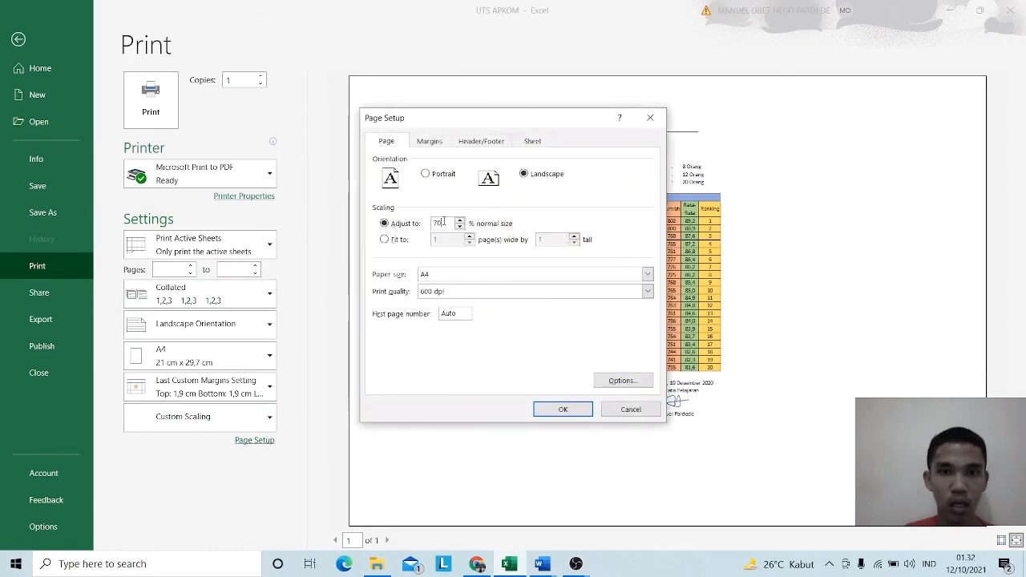
{"action": "double_click", "coordinate": [439, 223]}
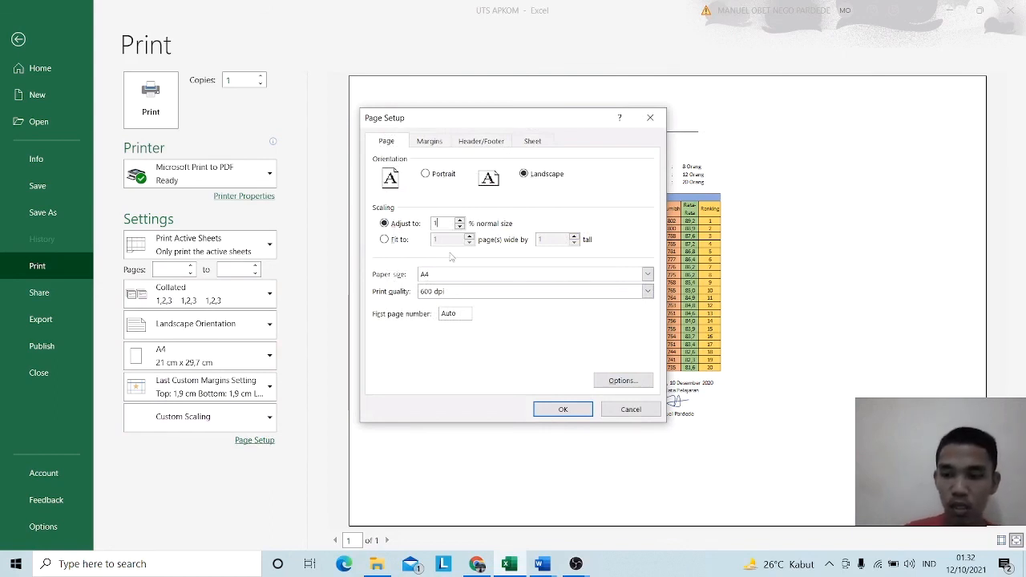
{"action": "left_click", "coordinate": [562, 409]}
{"action": "scroll", "coordinate": [619, 395], "scroll_direction": "down", "scroll_amount": 2}
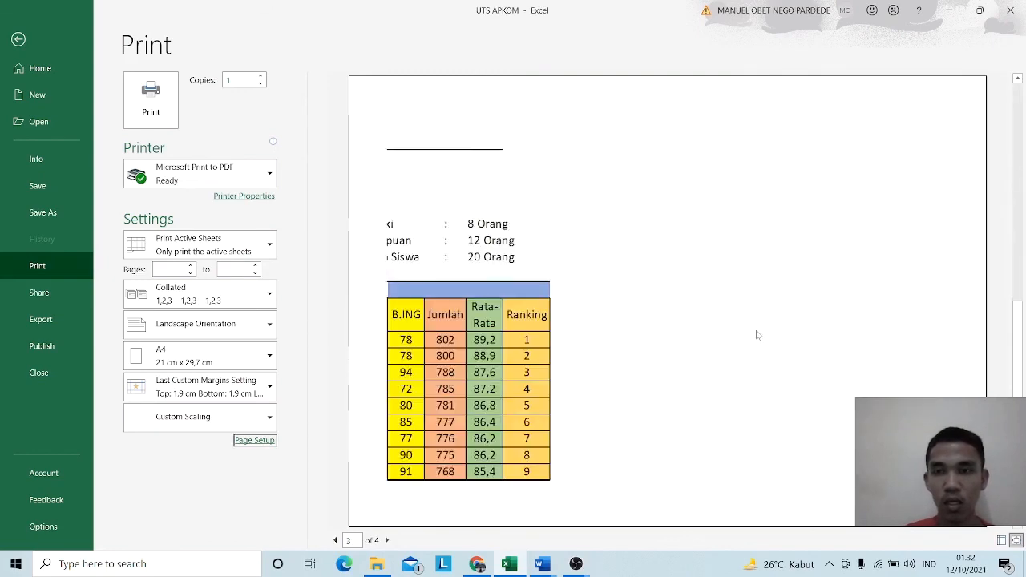
{"action": "scroll", "coordinate": [675, 318], "scroll_direction": "up", "scroll_amount": 2}
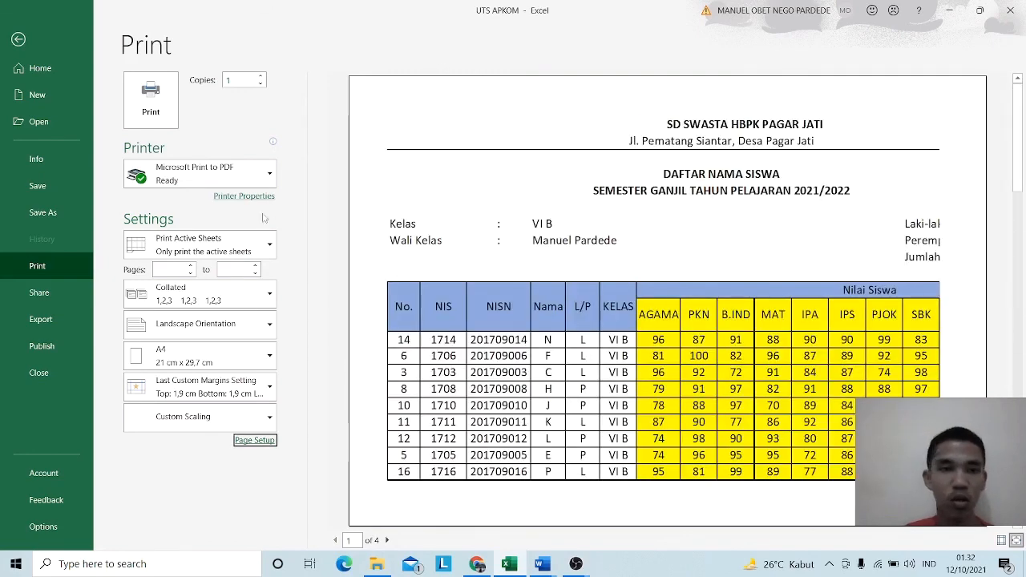
- Set the print scaling to 100% of normal size and check how the sheet splits across the preview pages
{"action": "left_click", "coordinate": [245, 441]}
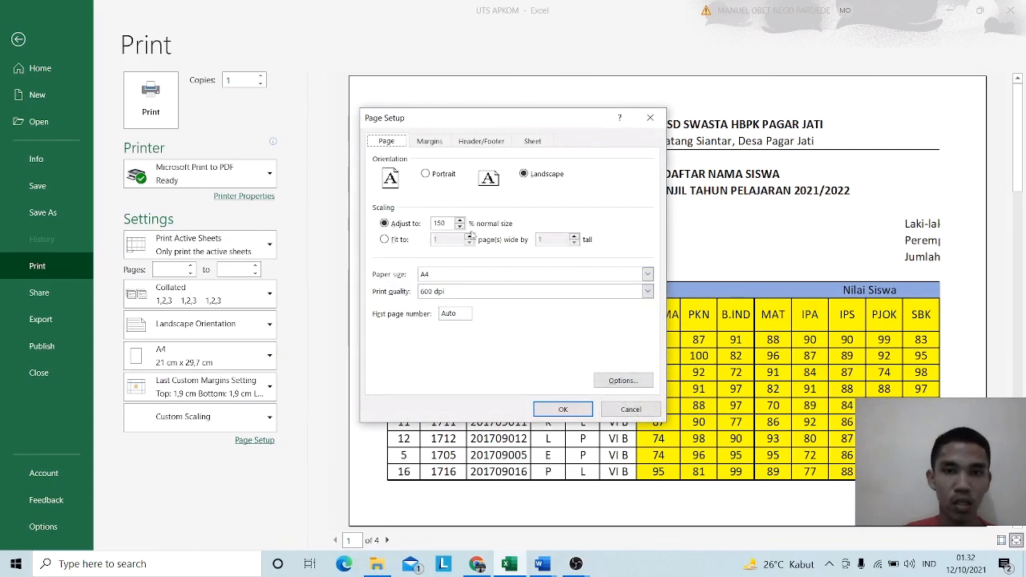
{"action": "double_click", "coordinate": [440, 222]}
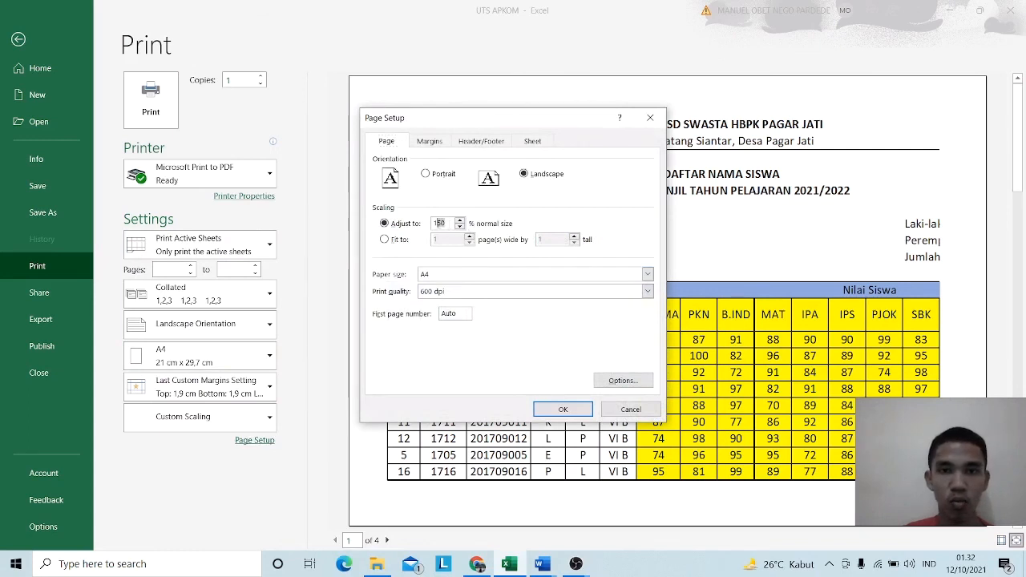
{"action": "type", "text": "100"}
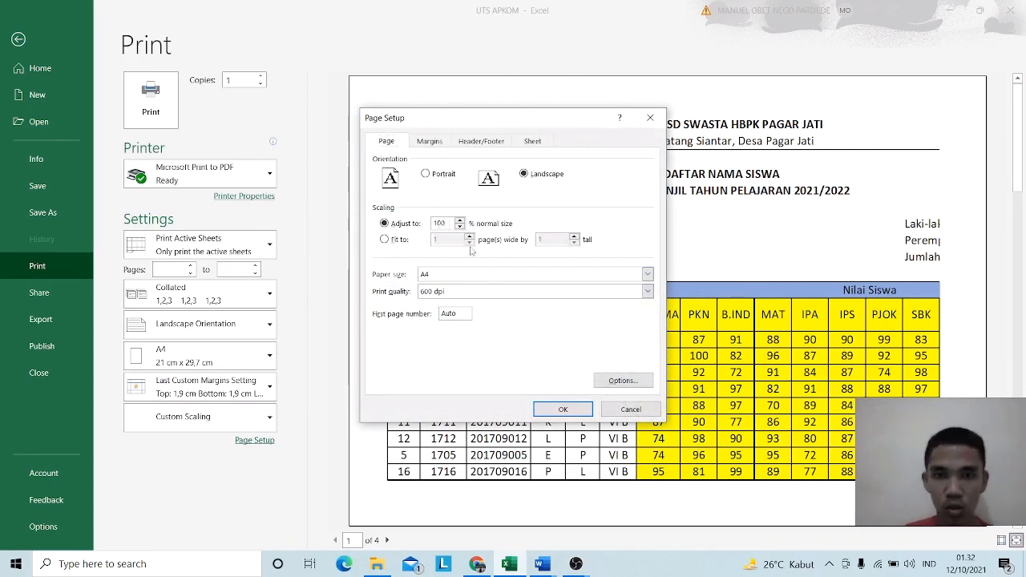
{"action": "left_click", "coordinate": [563, 409]}
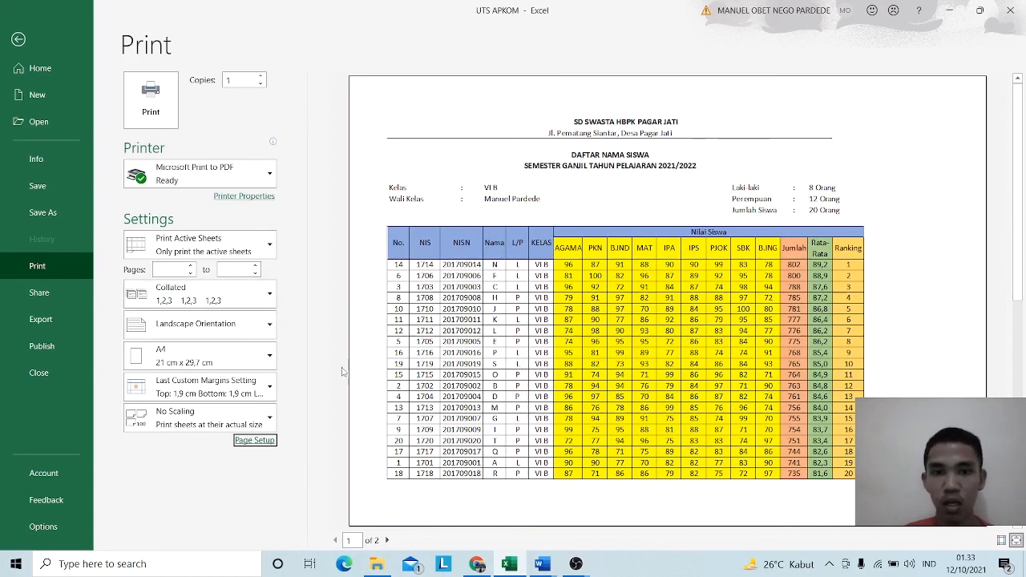
{"action": "scroll", "coordinate": [518, 385], "scroll_direction": "down", "scroll_amount": 2}
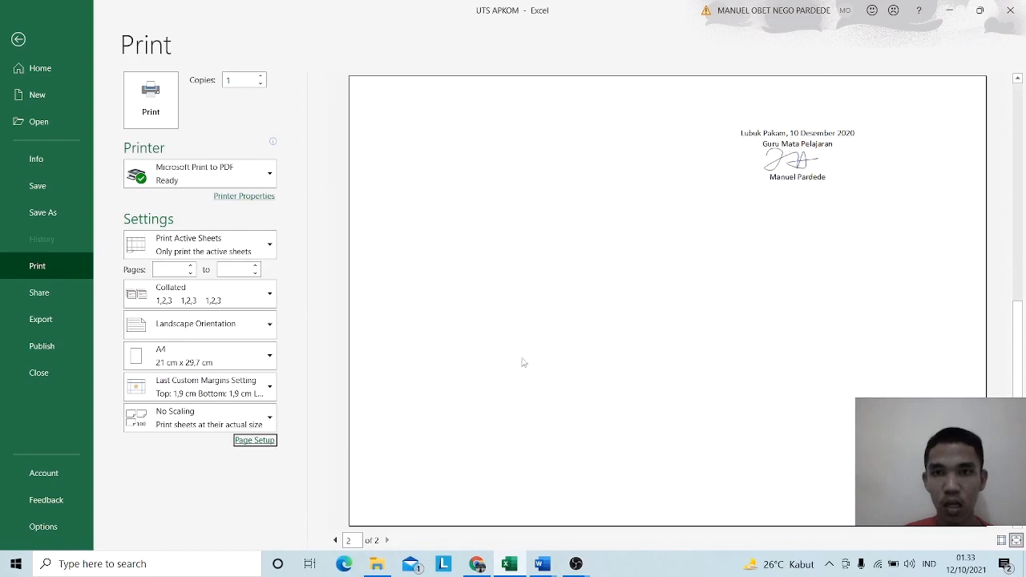
{"action": "scroll", "coordinate": [621, 246], "scroll_direction": "up", "scroll_amount": 2}
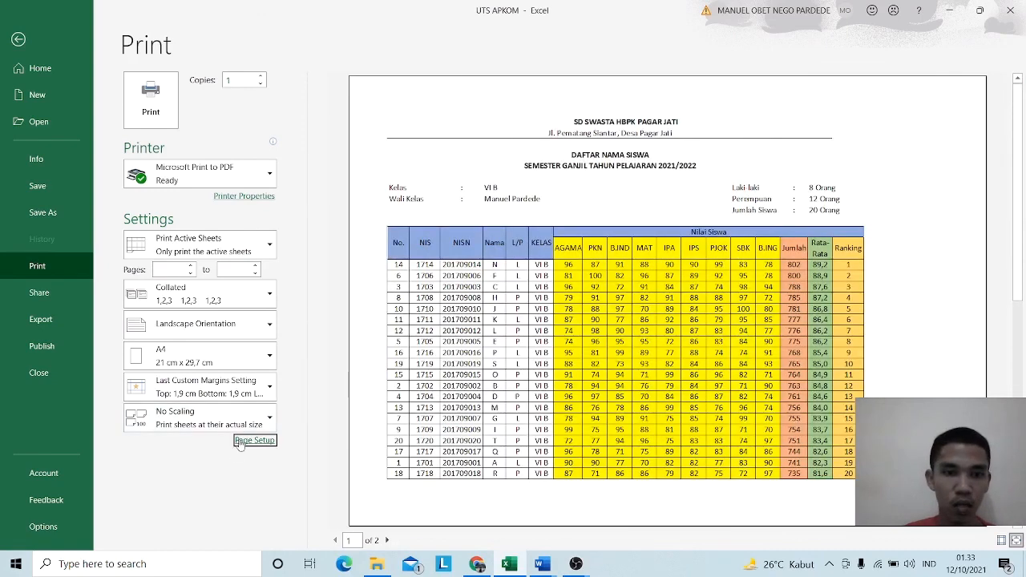
- Set the print scaling to 90% of normal size
{"action": "left_click", "coordinate": [241, 442]}
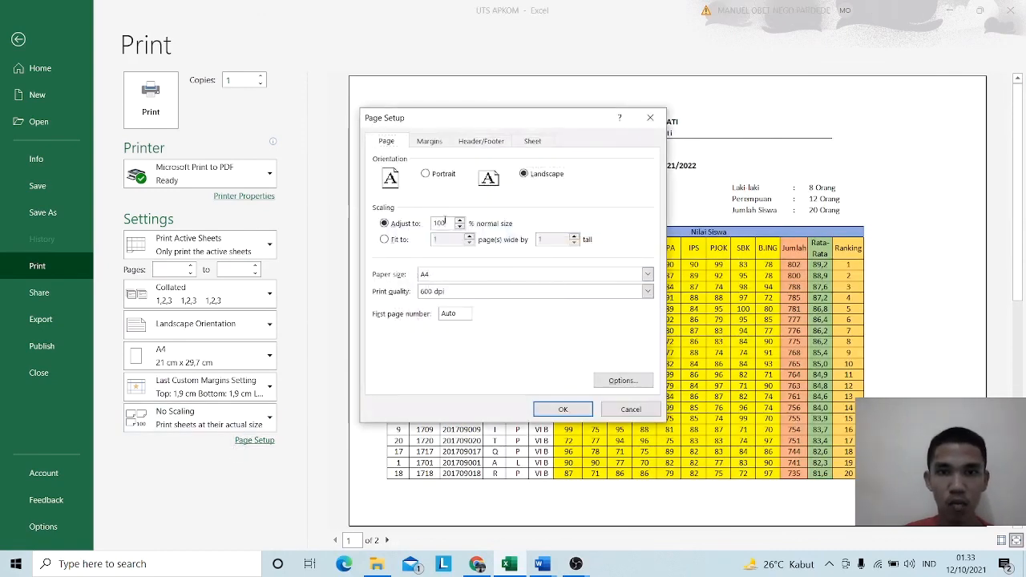
{"action": "key", "text": "BackSpace"}
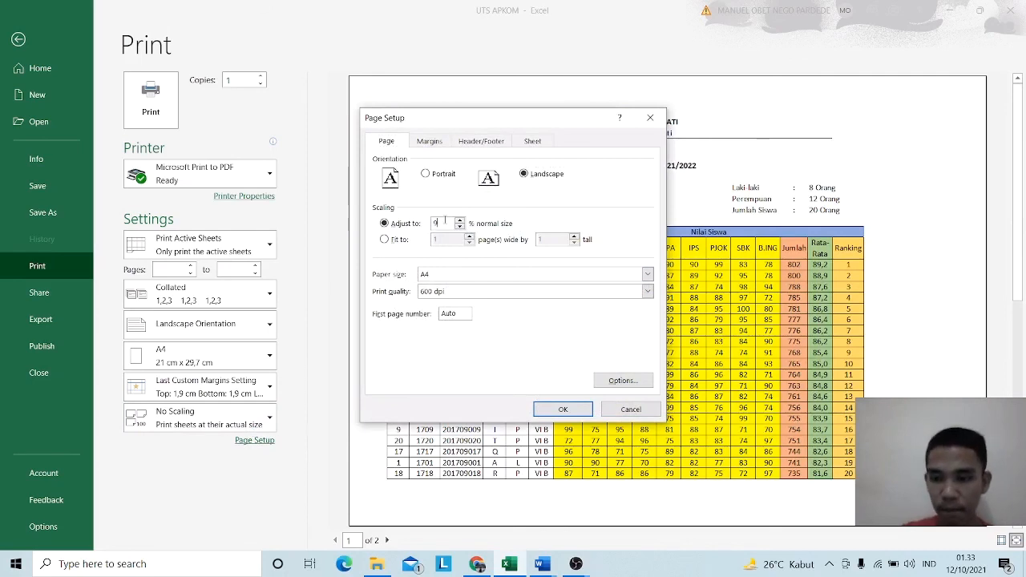
{"action": "left_click", "coordinate": [563, 409]}
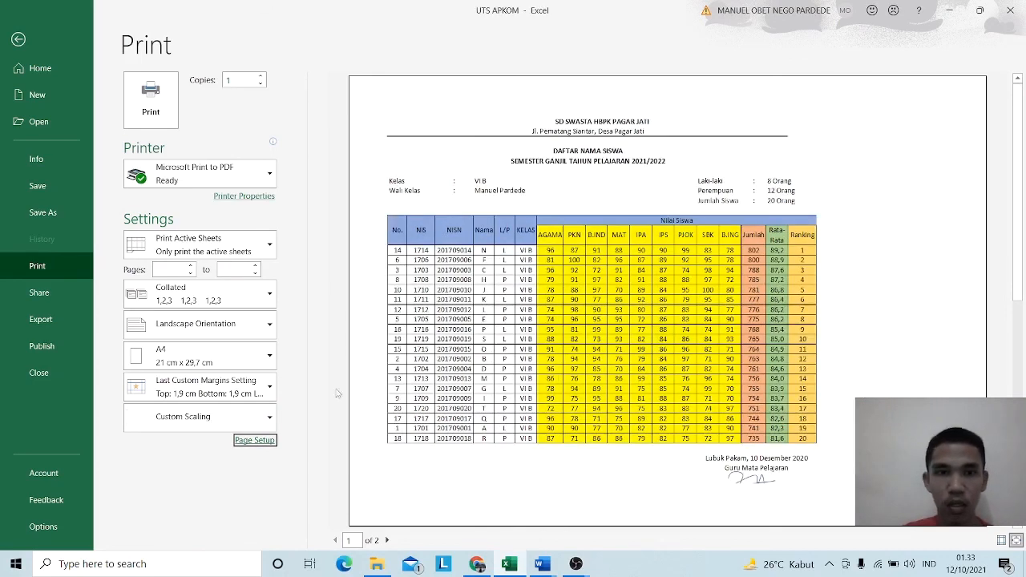
- Reduce the print scaling further so the grade table and the whole signature block fit on a single page
{"action": "left_click", "coordinate": [264, 443]}
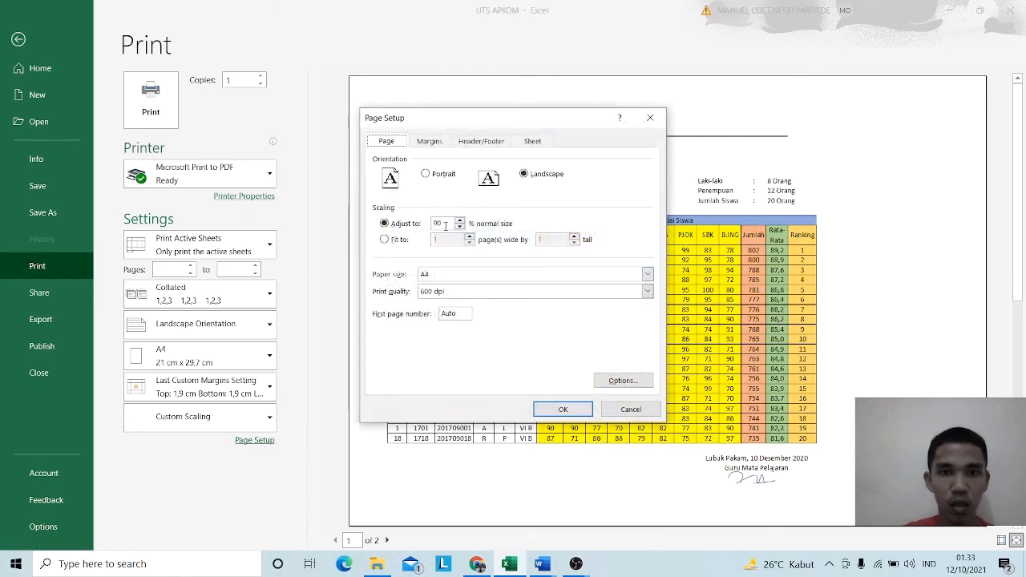
{"action": "left_click", "coordinate": [436, 223]}
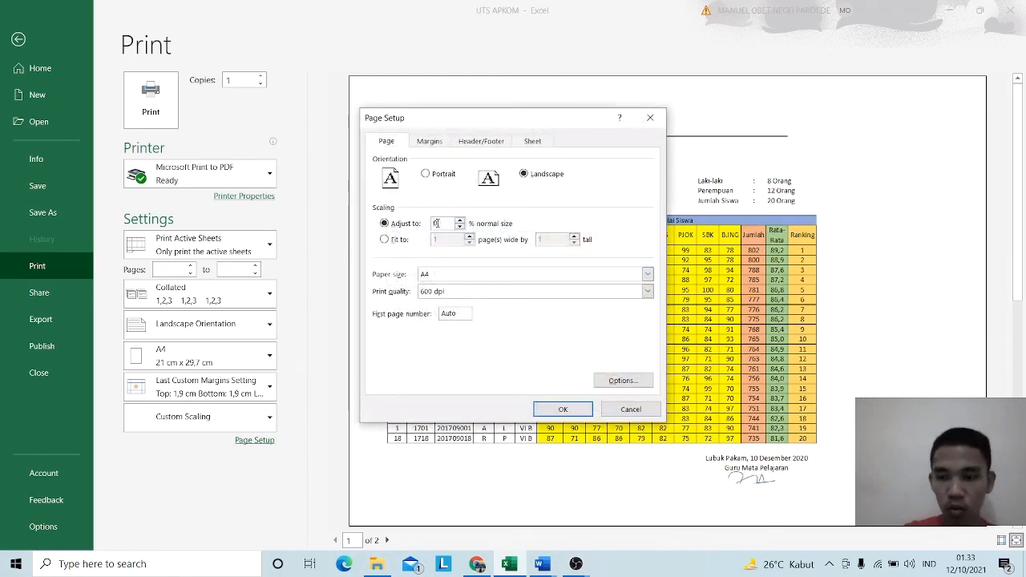
{"action": "key", "text": "Return"}
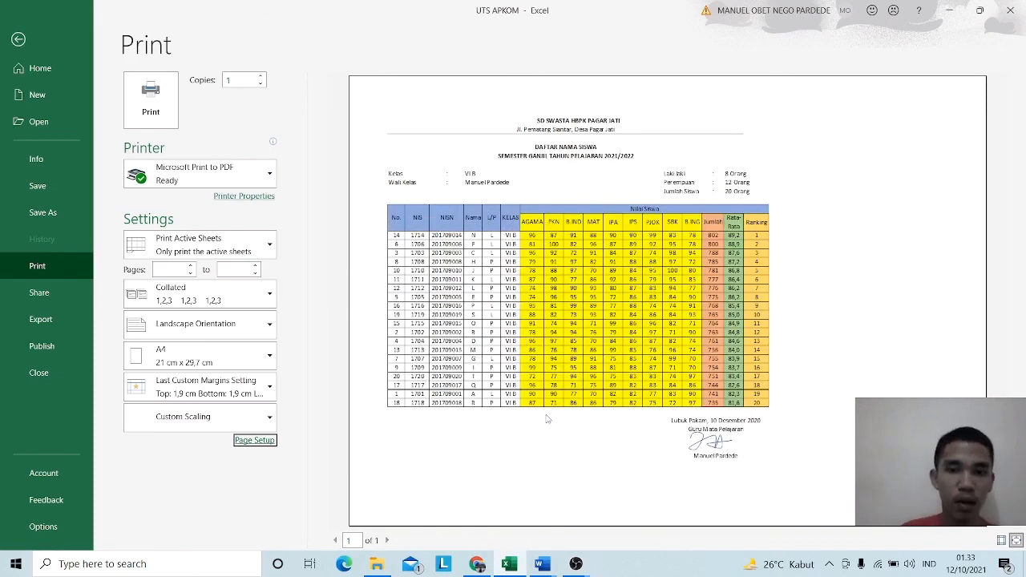
{"action": "left_click", "coordinate": [555, 438]}
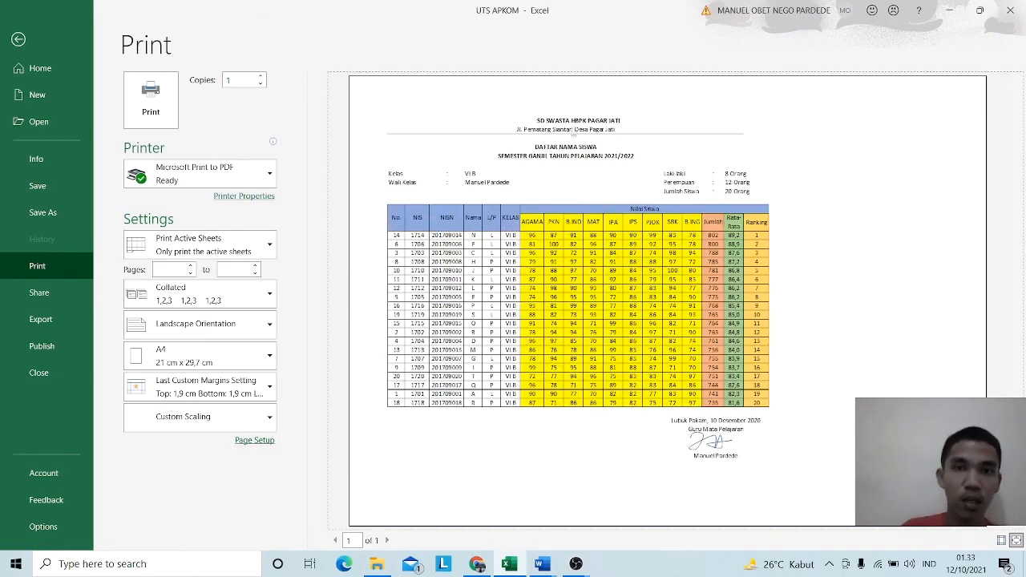